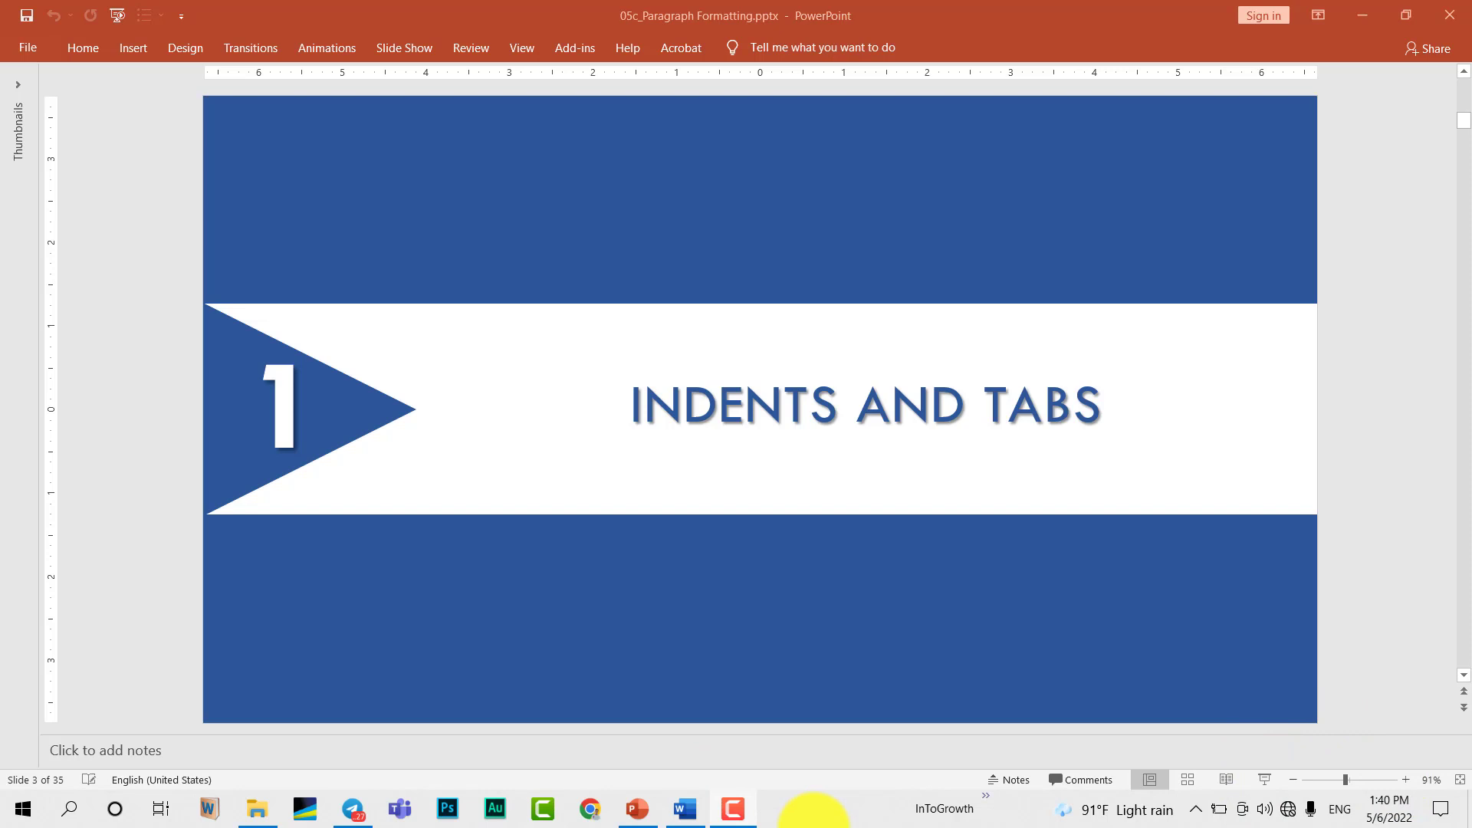
Step: Scroll through the slides from Indents and Tabs down to slide 24, Paragraph Spacing
{"action": "key", "text": "super+t"}
{"action": "scroll", "coordinate": [868, 424], "scroll_direction": "down", "scroll_amount": 1}
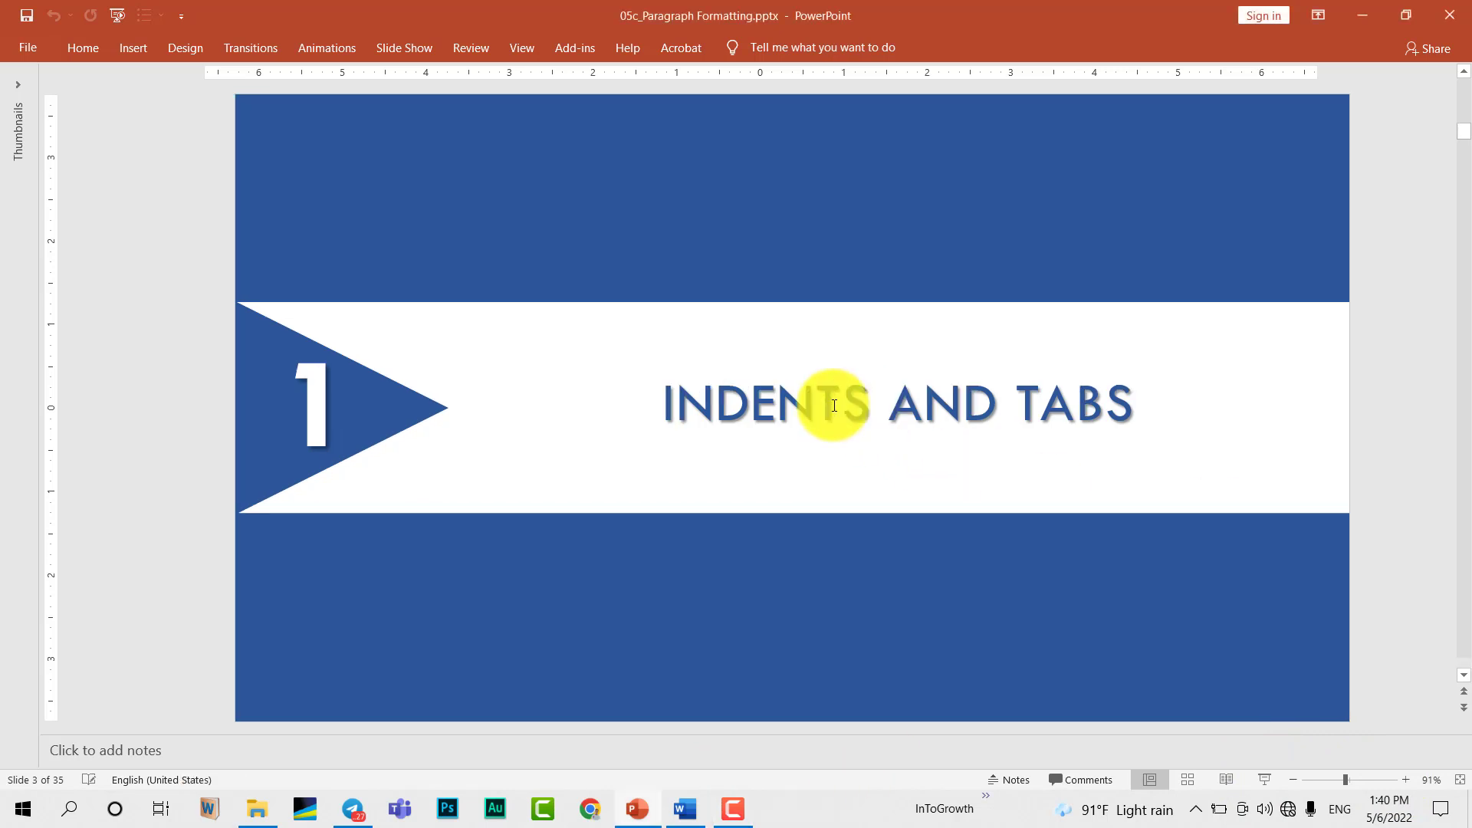
{"action": "scroll", "coordinate": [838, 400], "scroll_direction": "down", "scroll_amount": 2}
{"action": "scroll", "coordinate": [834, 405], "scroll_direction": "down", "scroll_amount": 1}
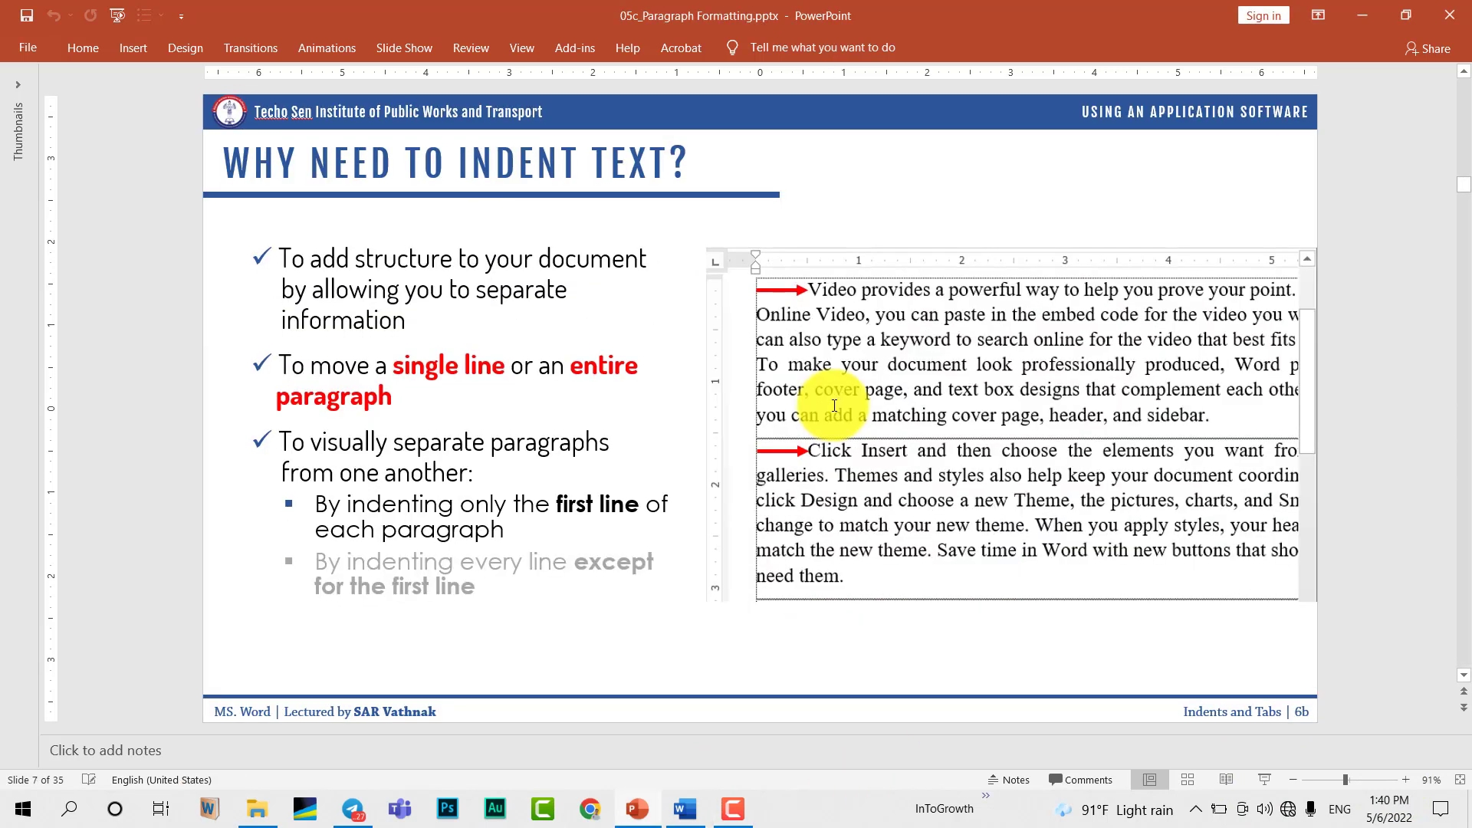
{"action": "scroll", "coordinate": [834, 405], "scroll_direction": "down", "scroll_amount": 1}
{"action": "scroll", "coordinate": [834, 405], "scroll_direction": "down", "scroll_amount": 1}
{"action": "scroll", "coordinate": [834, 404], "scroll_direction": "down", "scroll_amount": 1}
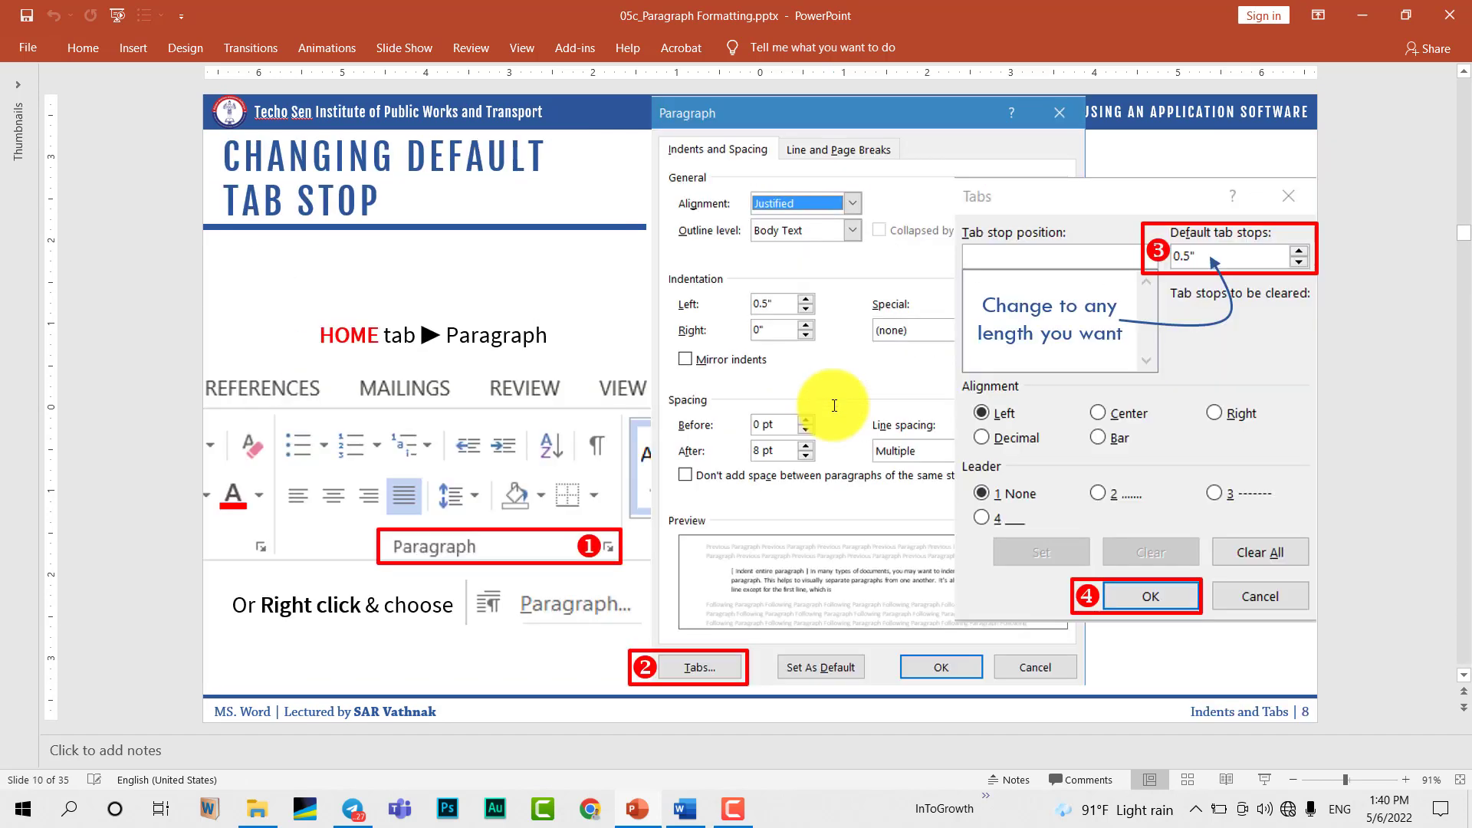
{"action": "scroll", "coordinate": [834, 404], "scroll_direction": "down", "scroll_amount": 1}
{"action": "scroll", "coordinate": [834, 405], "scroll_direction": "down", "scroll_amount": 1}
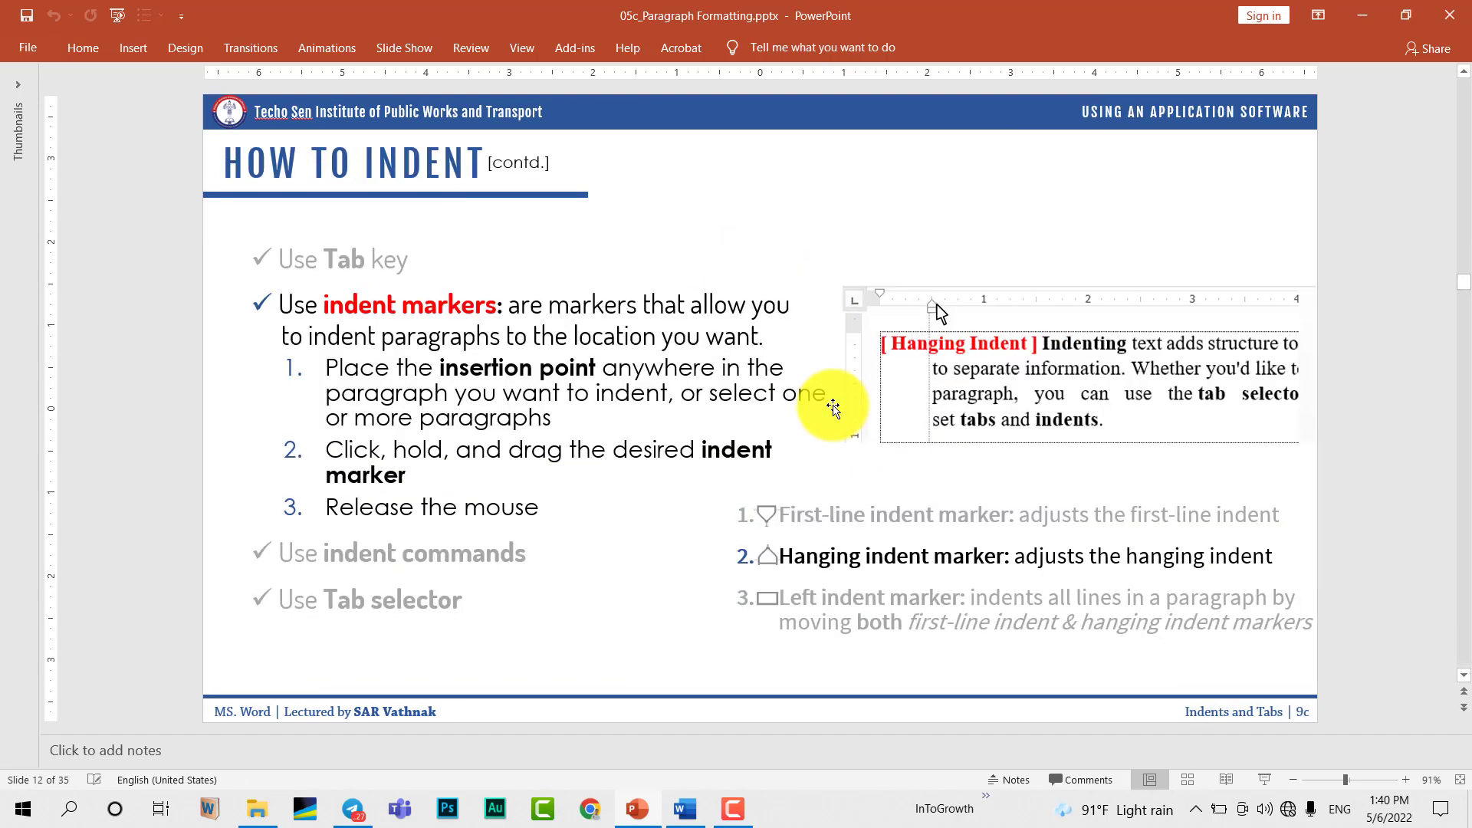
{"action": "scroll", "coordinate": [834, 406], "scroll_direction": "down", "scroll_amount": 1}
{"action": "scroll", "coordinate": [834, 407], "scroll_direction": "down", "scroll_amount": 1}
{"action": "scroll", "coordinate": [834, 406], "scroll_direction": "down", "scroll_amount": 2}
{"action": "scroll", "coordinate": [834, 407], "scroll_direction": "down", "scroll_amount": 2}
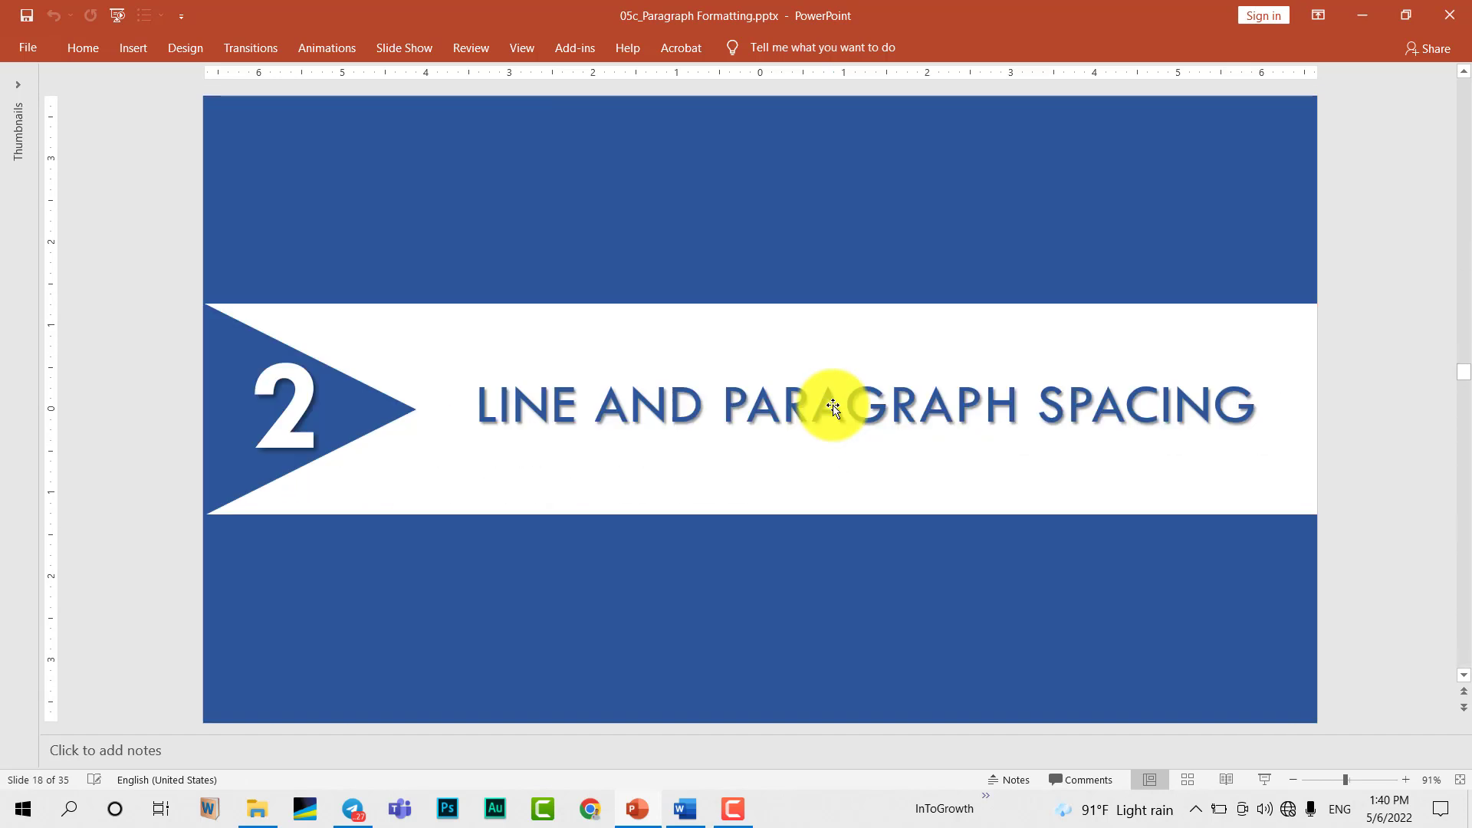
{"action": "scroll", "coordinate": [834, 407], "scroll_direction": "down", "scroll_amount": 1}
{"action": "scroll", "coordinate": [834, 406], "scroll_direction": "down", "scroll_amount": 1}
{"action": "scroll", "coordinate": [834, 407], "scroll_direction": "down", "scroll_amount": 1}
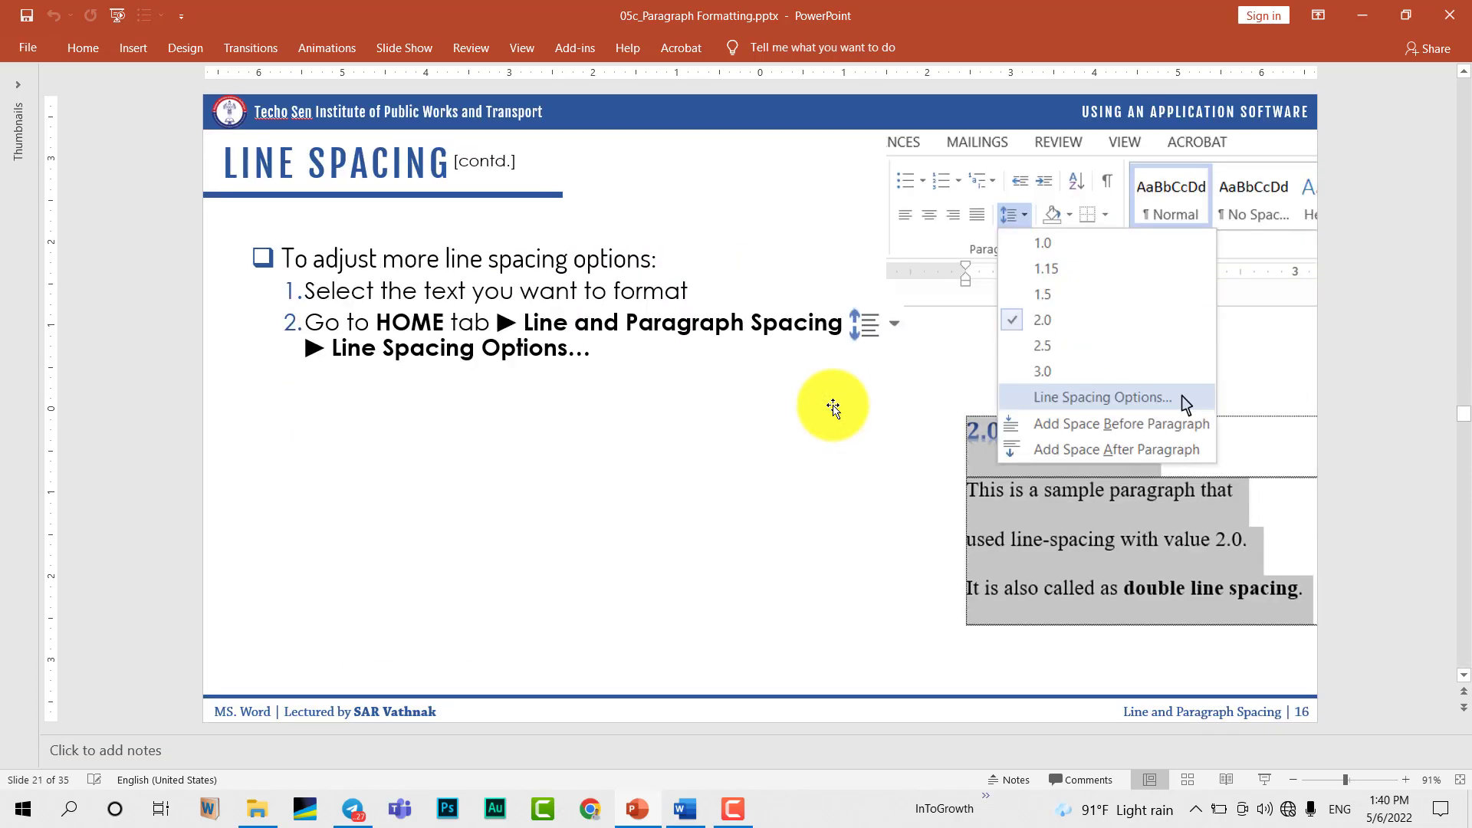
{"action": "scroll", "coordinate": [834, 408], "scroll_direction": "down", "scroll_amount": 1}
{"action": "scroll", "coordinate": [833, 407], "scroll_direction": "down", "scroll_amount": 1}
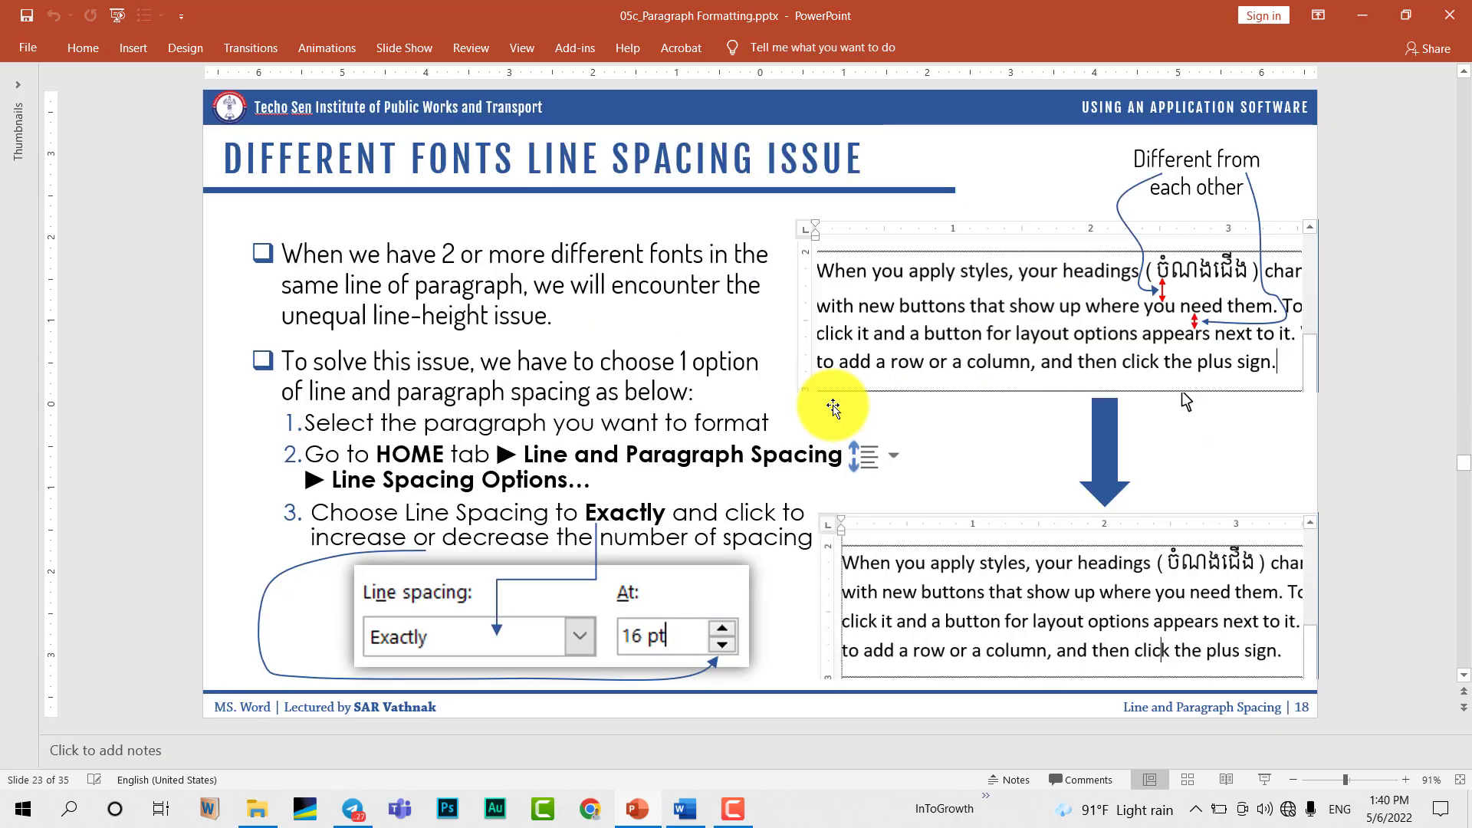
{"action": "scroll", "coordinate": [833, 408], "scroll_direction": "down", "scroll_amount": 1}
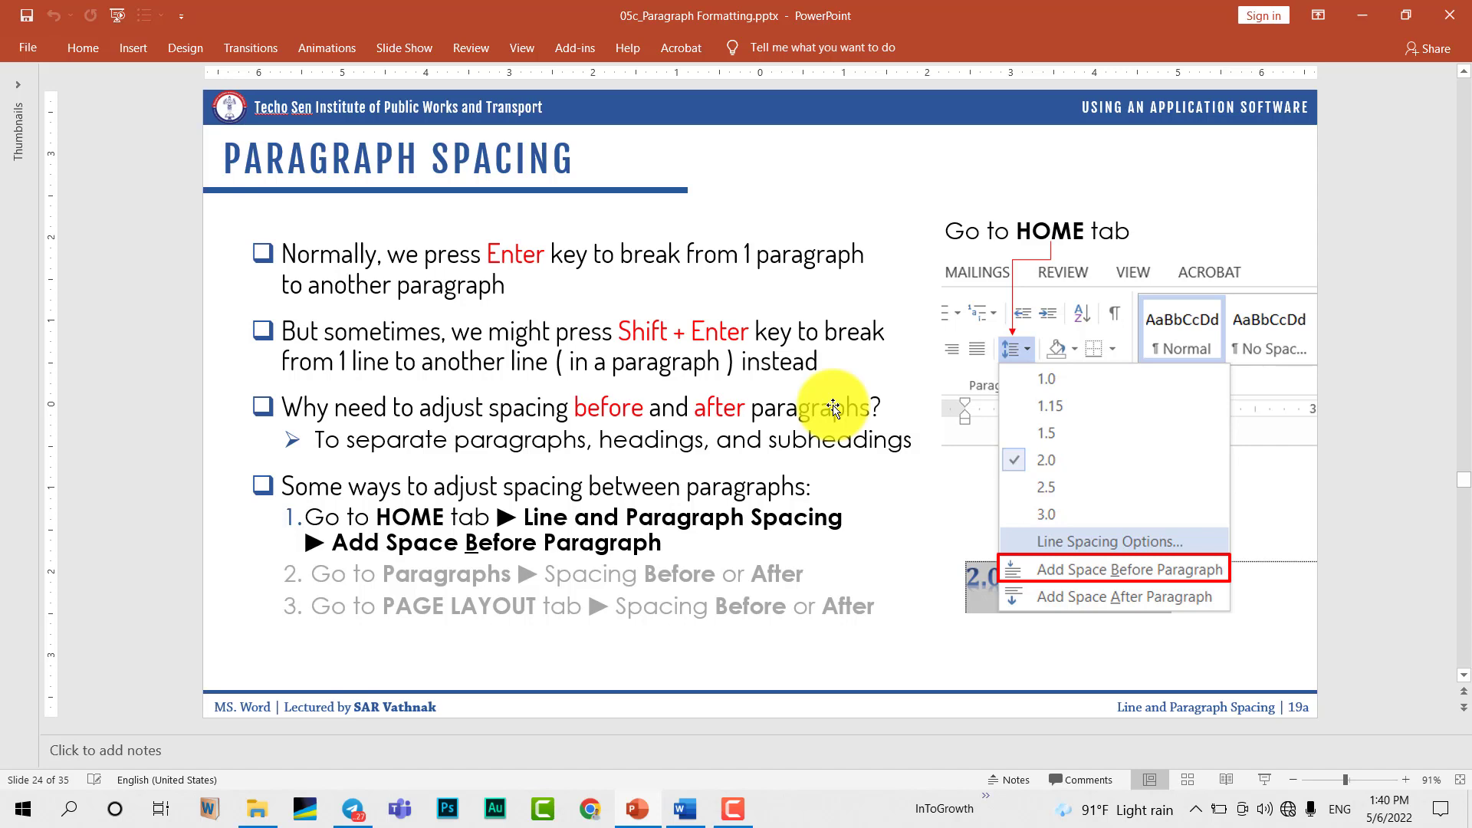
{"action": "scroll", "coordinate": [834, 406], "scroll_direction": "up", "scroll_amount": 1}
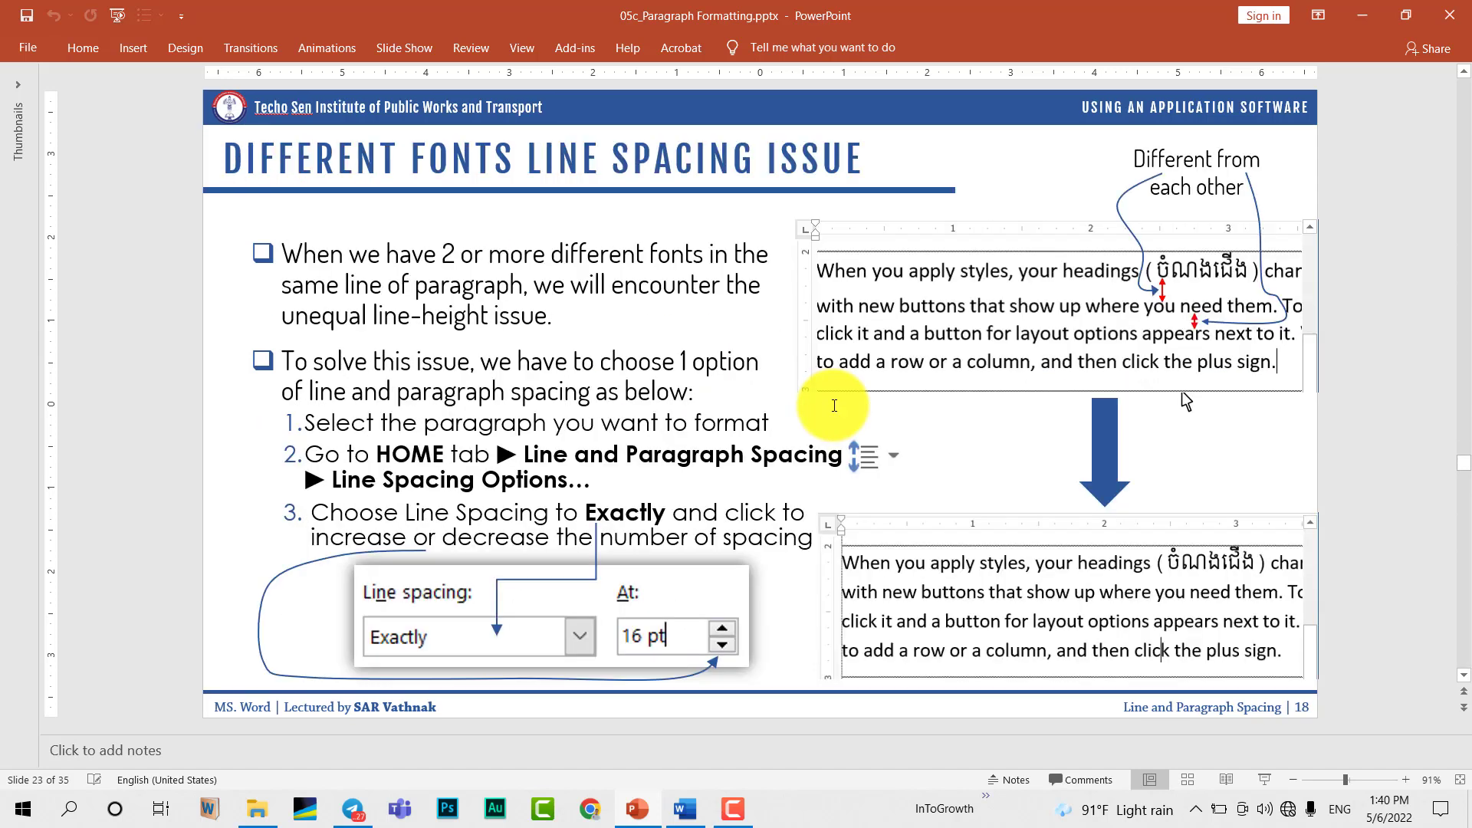
{"action": "scroll", "coordinate": [834, 406], "scroll_direction": "down", "scroll_amount": 1}
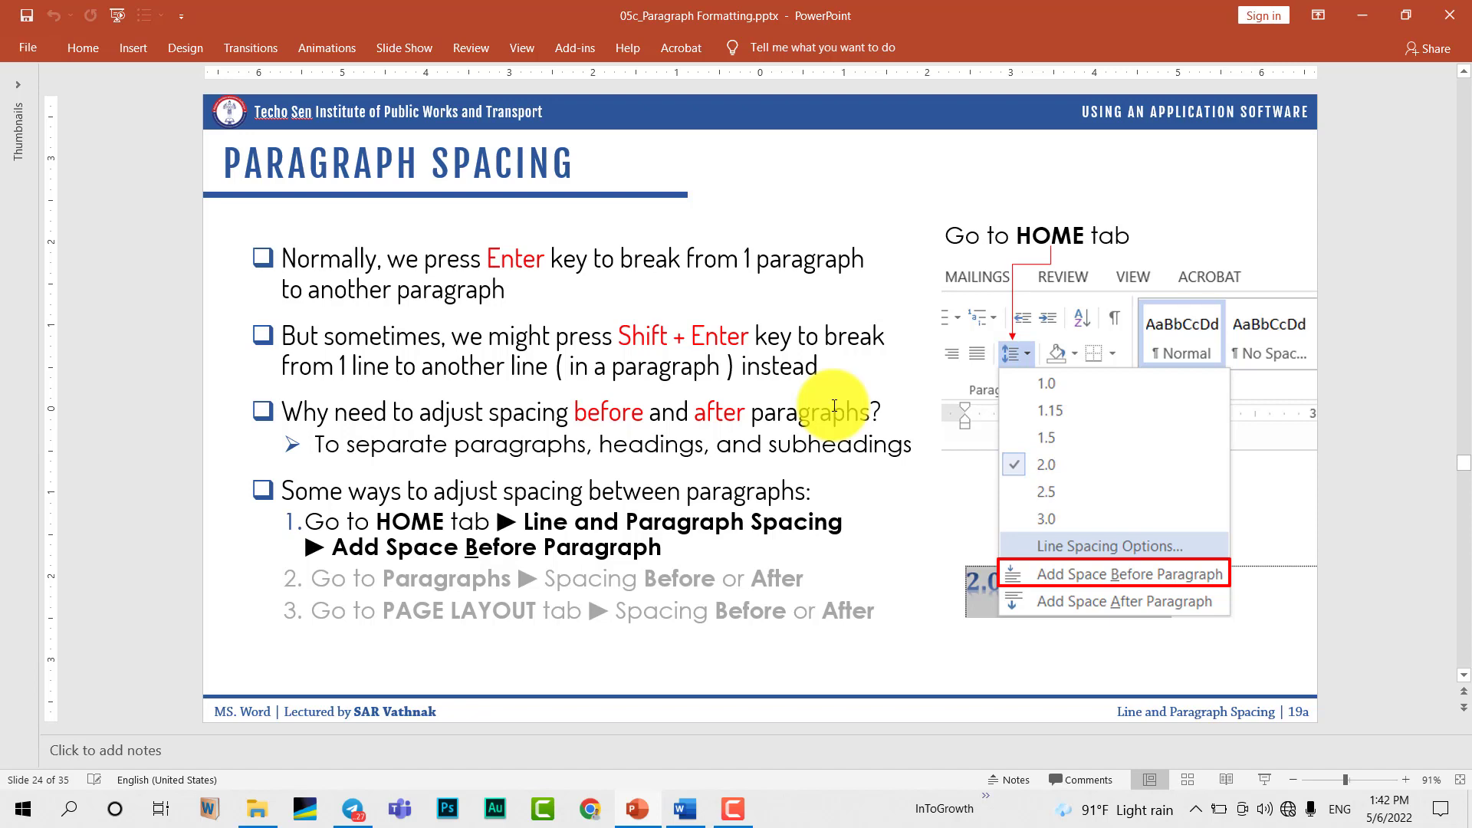
Step: Switch from PowerPoint to Word's blank Document1 with its single empty box
{"action": "key", "text": "alt+Tab"}
{"action": "left_click", "coordinate": [850, 446]}
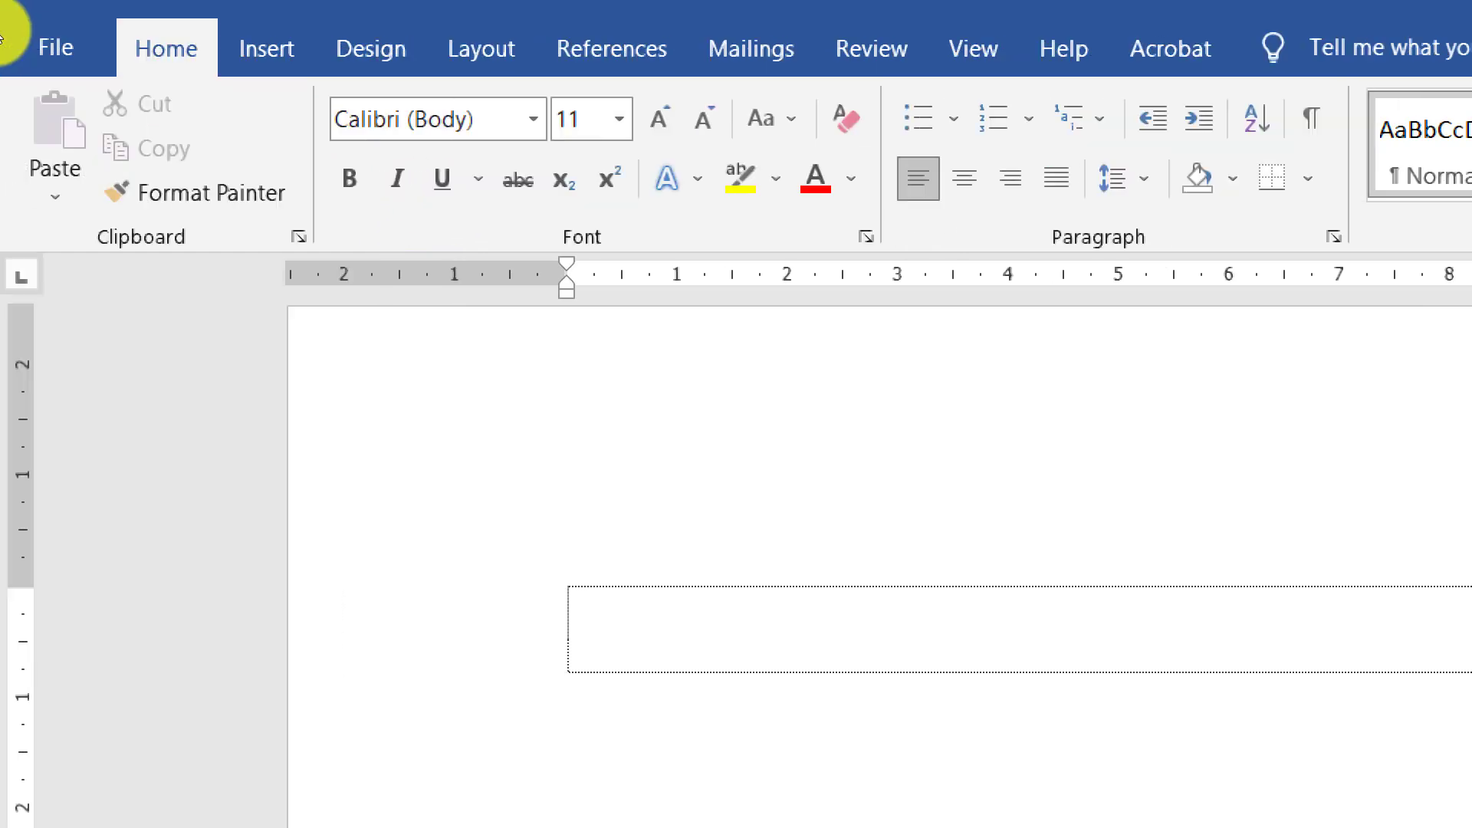
{"action": "key", "text": "super+minus"}
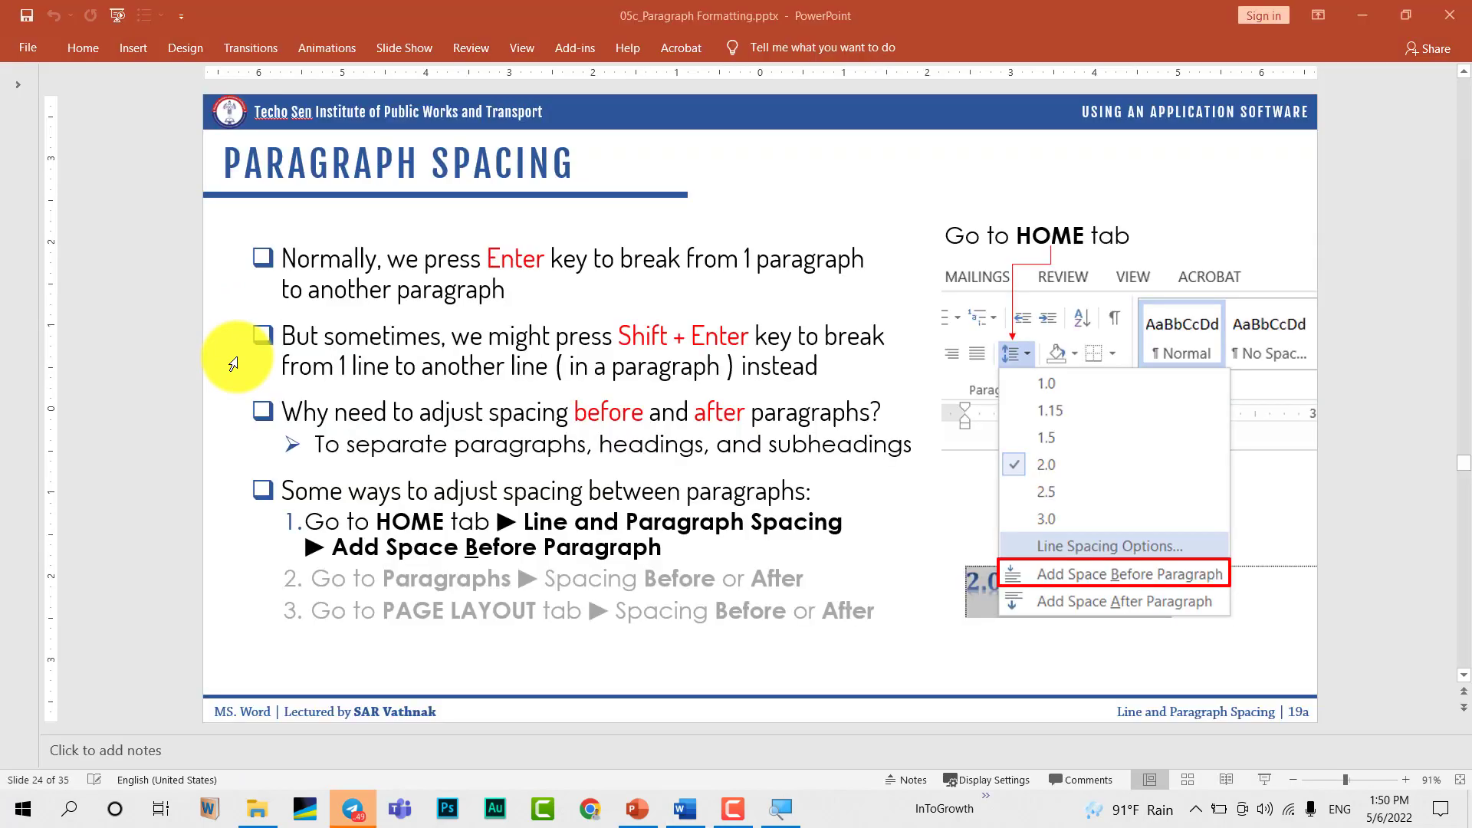
{"action": "left_click", "coordinate": [734, 807]}
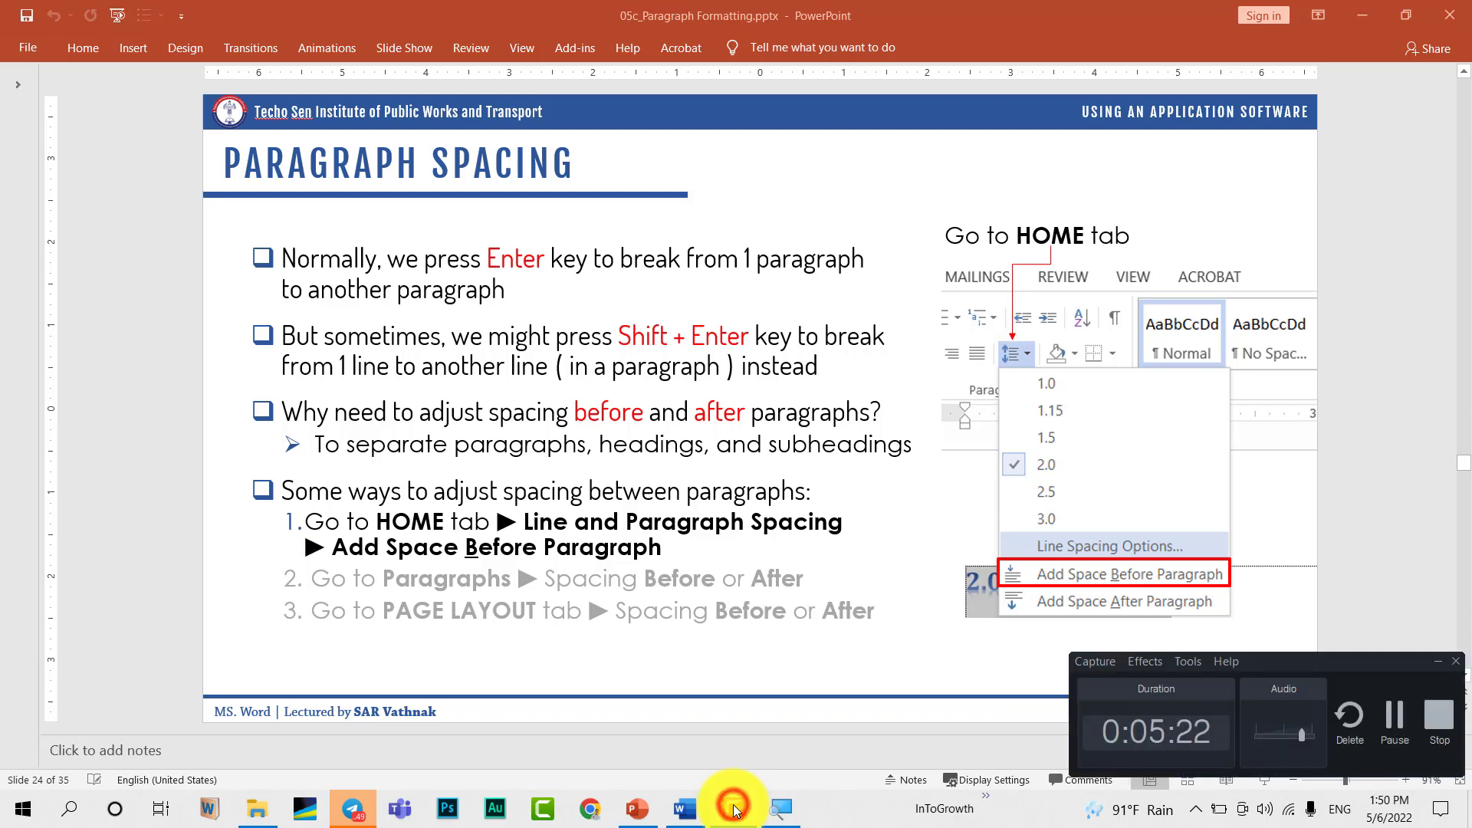
{"action": "left_click", "coordinate": [732, 807]}
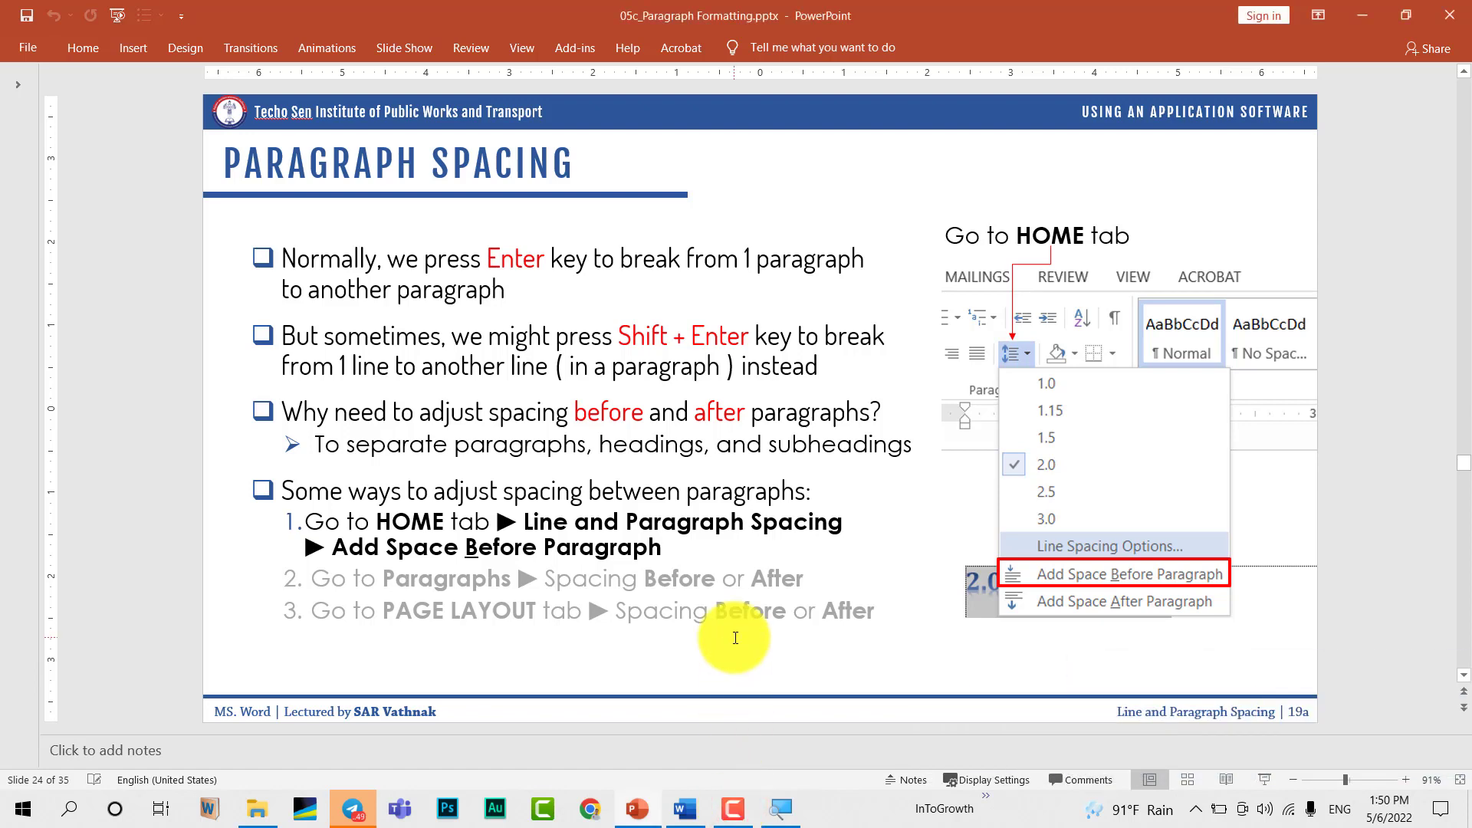
{"action": "key", "text": "alt+Tab"}
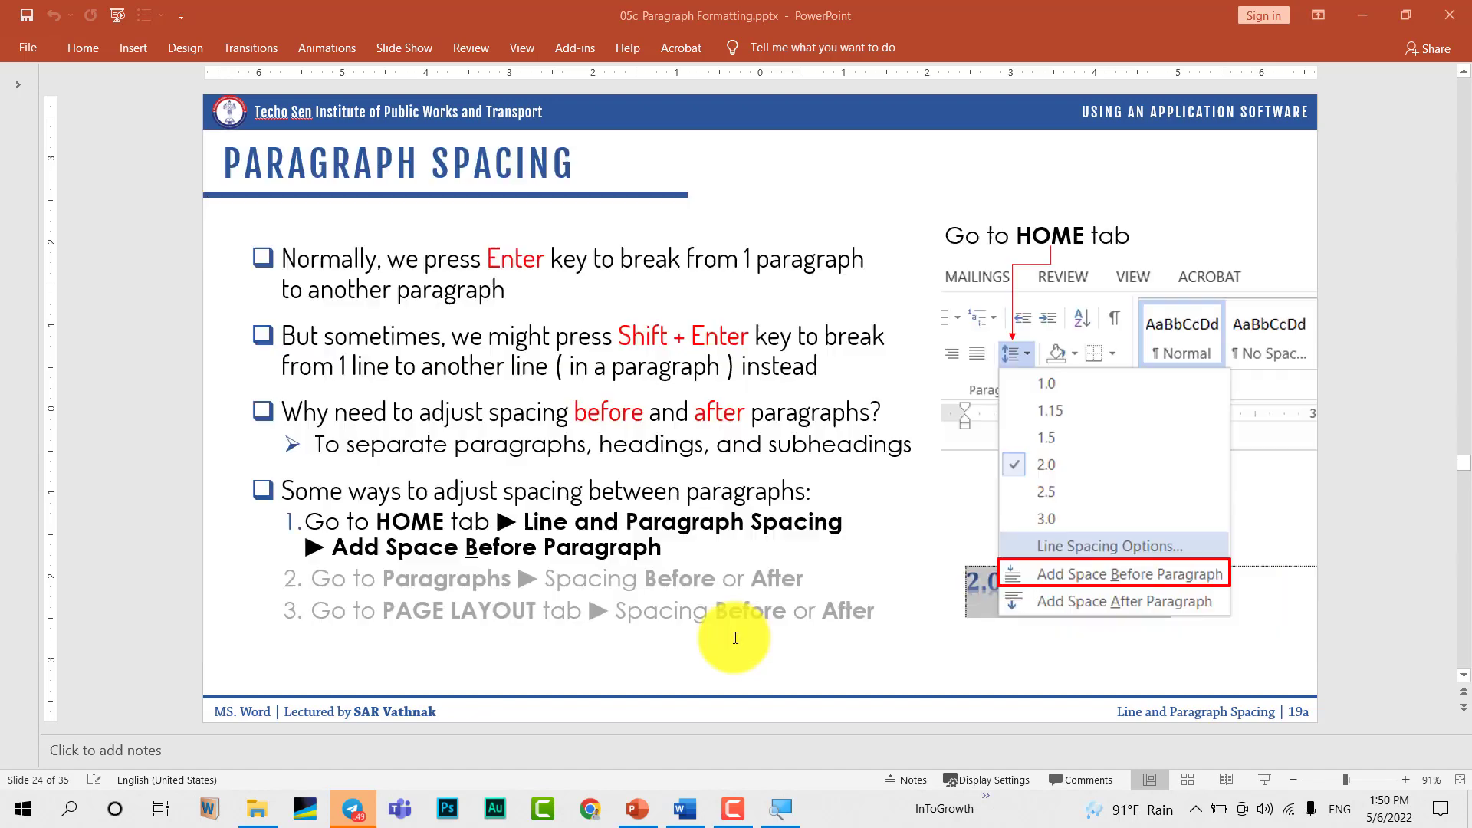
{"action": "key", "text": "alt+Tab"}
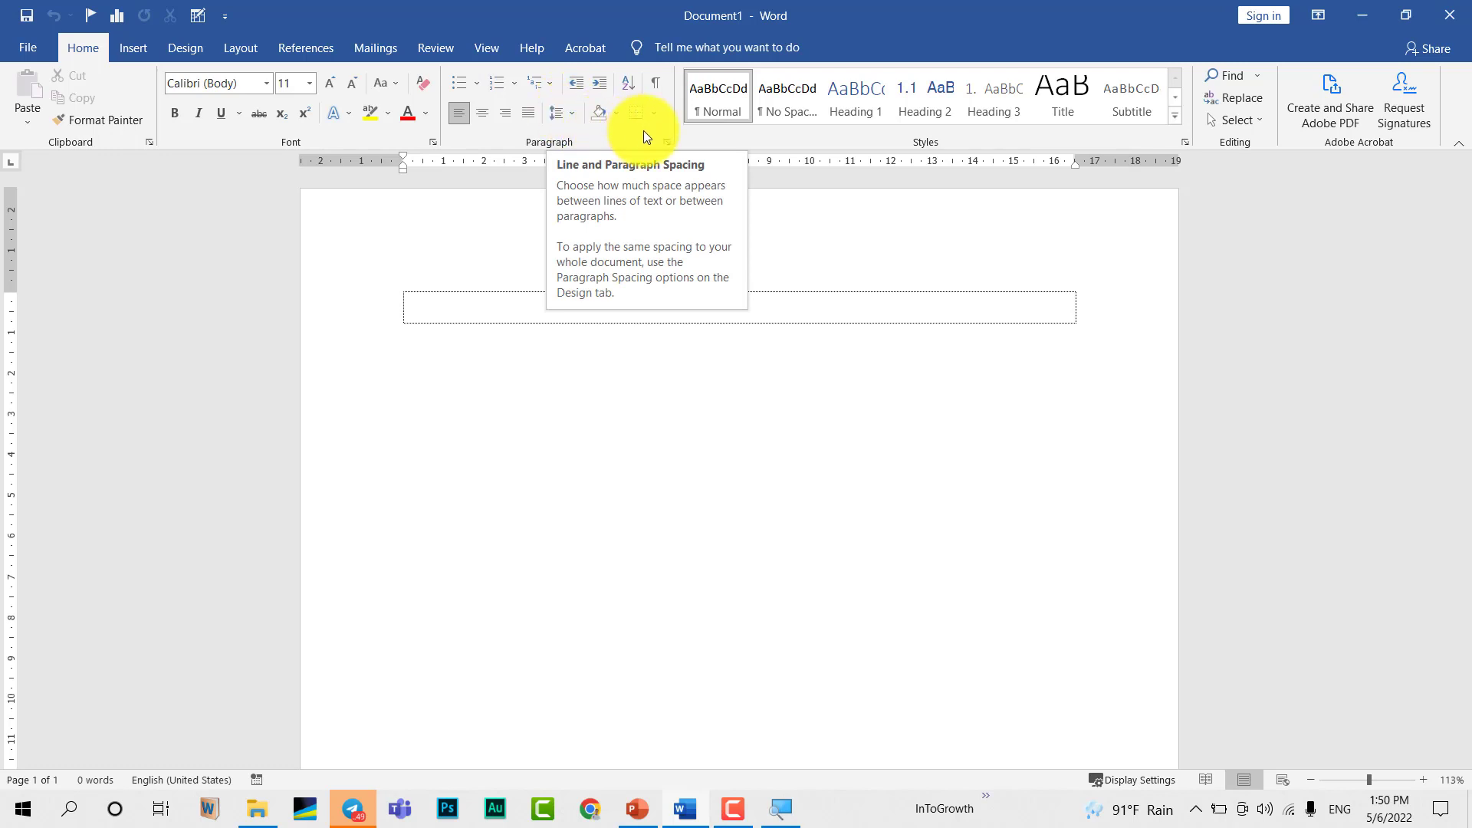
{"action": "left_click", "coordinate": [667, 143]}
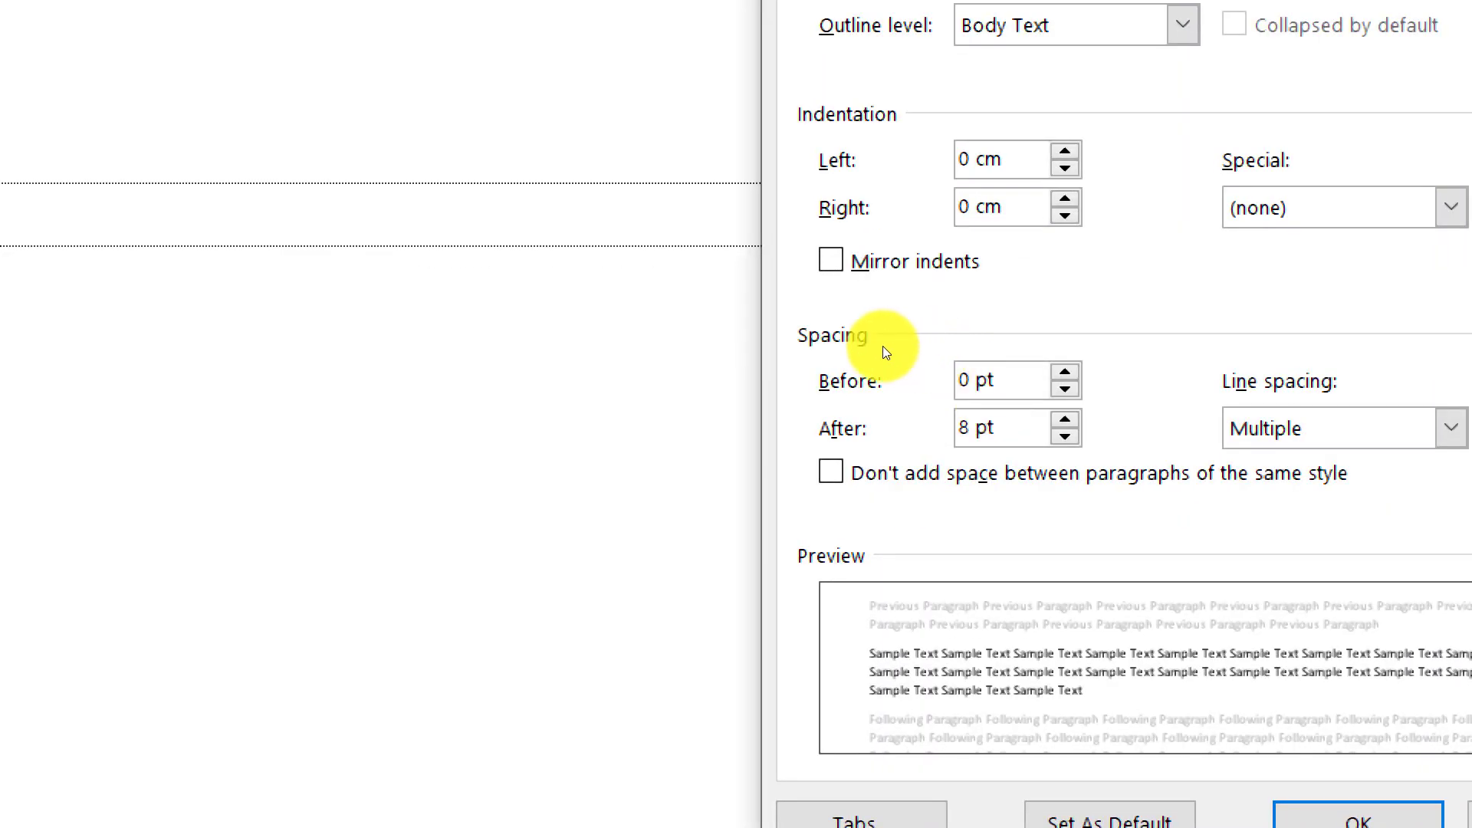
{"action": "left_click", "coordinate": [978, 396]}
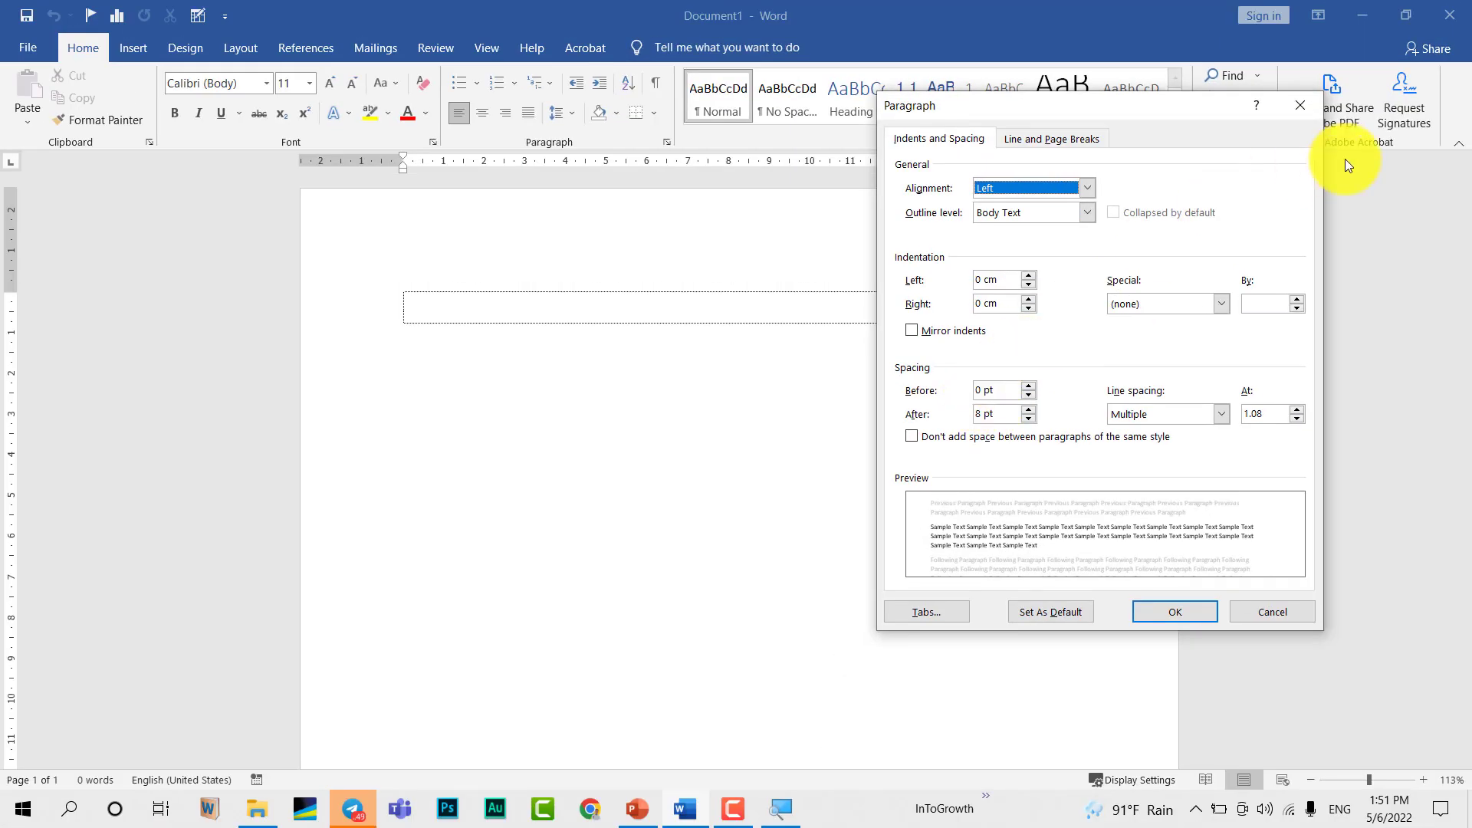
{"action": "left_click", "coordinate": [1301, 105]}
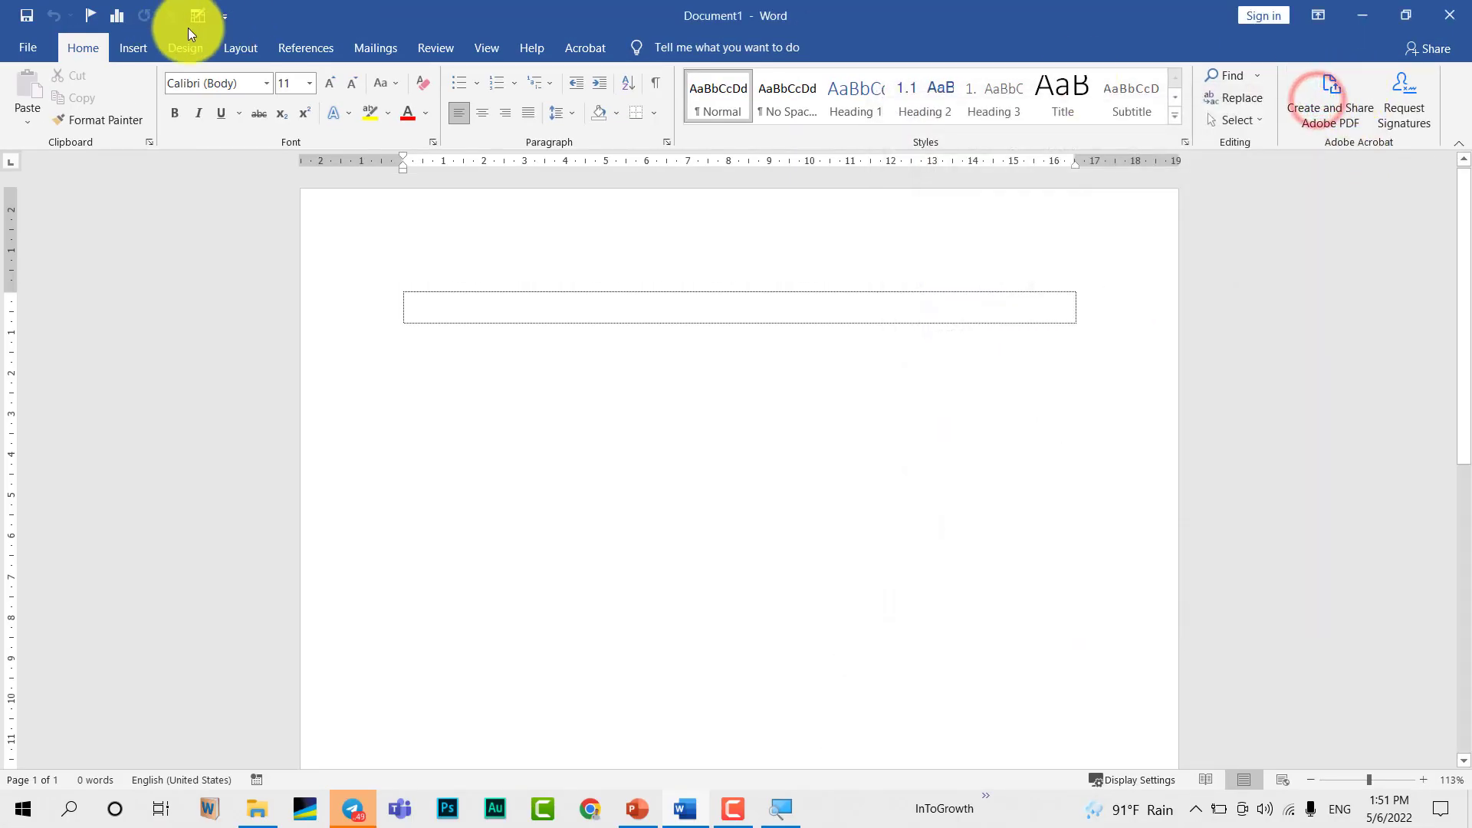
Step: Show the Layout tab's Indent and Spacing values: 0 pt before, 8 pt after
{"action": "left_click", "coordinate": [258, 43]}
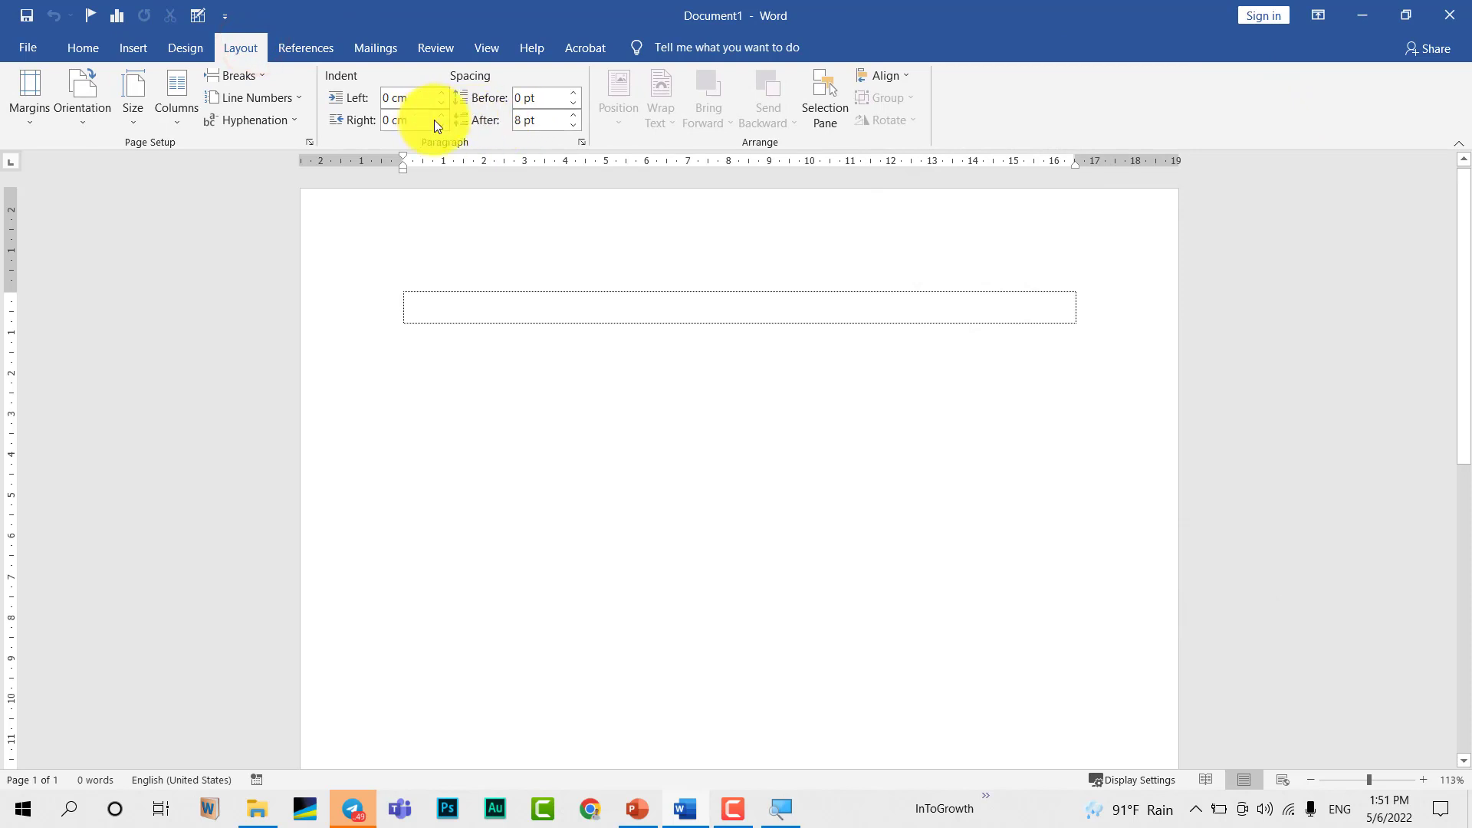
{"action": "left_click", "coordinate": [449, 143]}
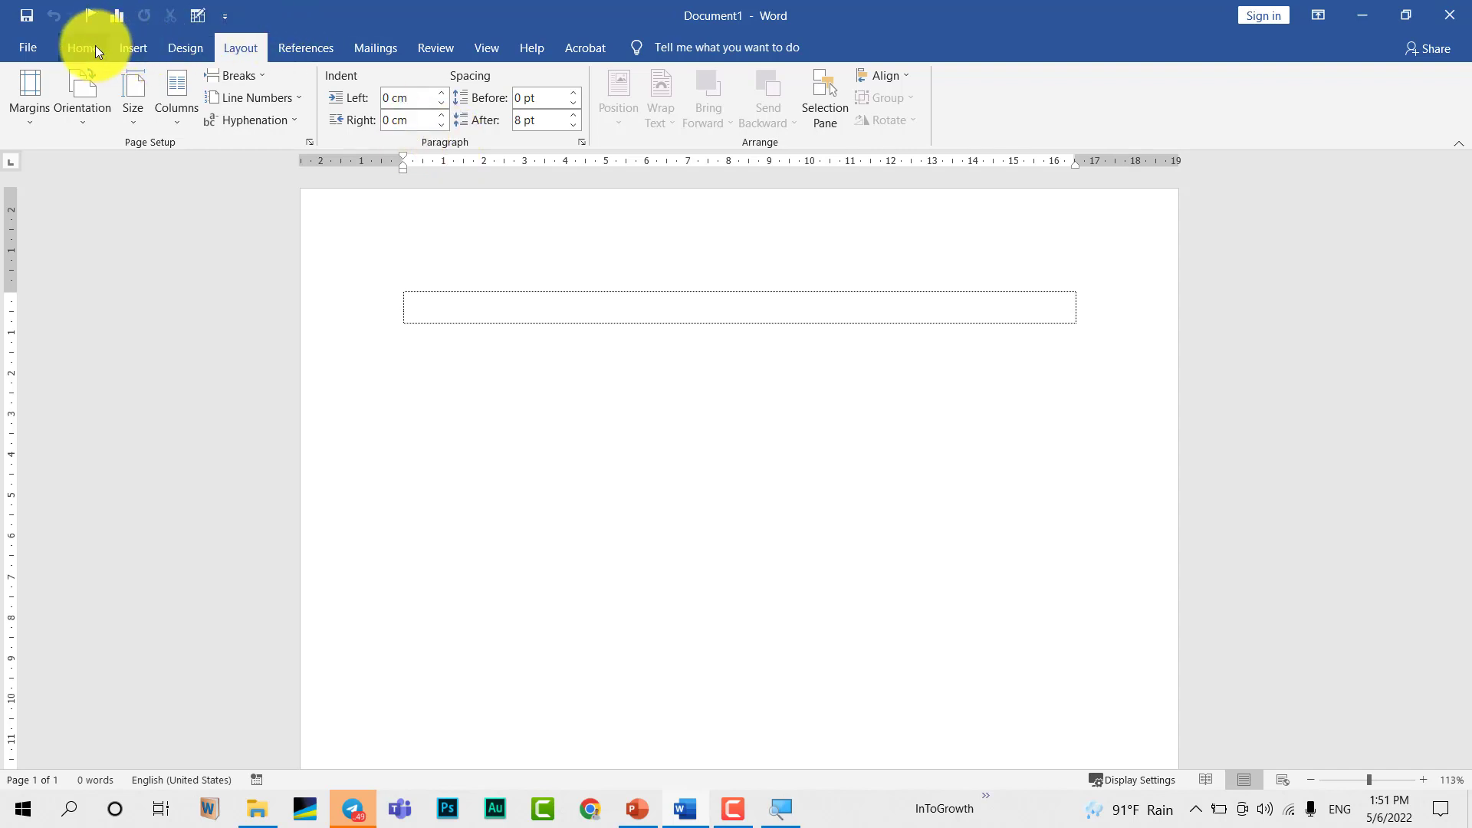
Step: Generate sample paragraphs in the text box with =rand(45,6)
{"action": "left_click", "coordinate": [433, 307]}
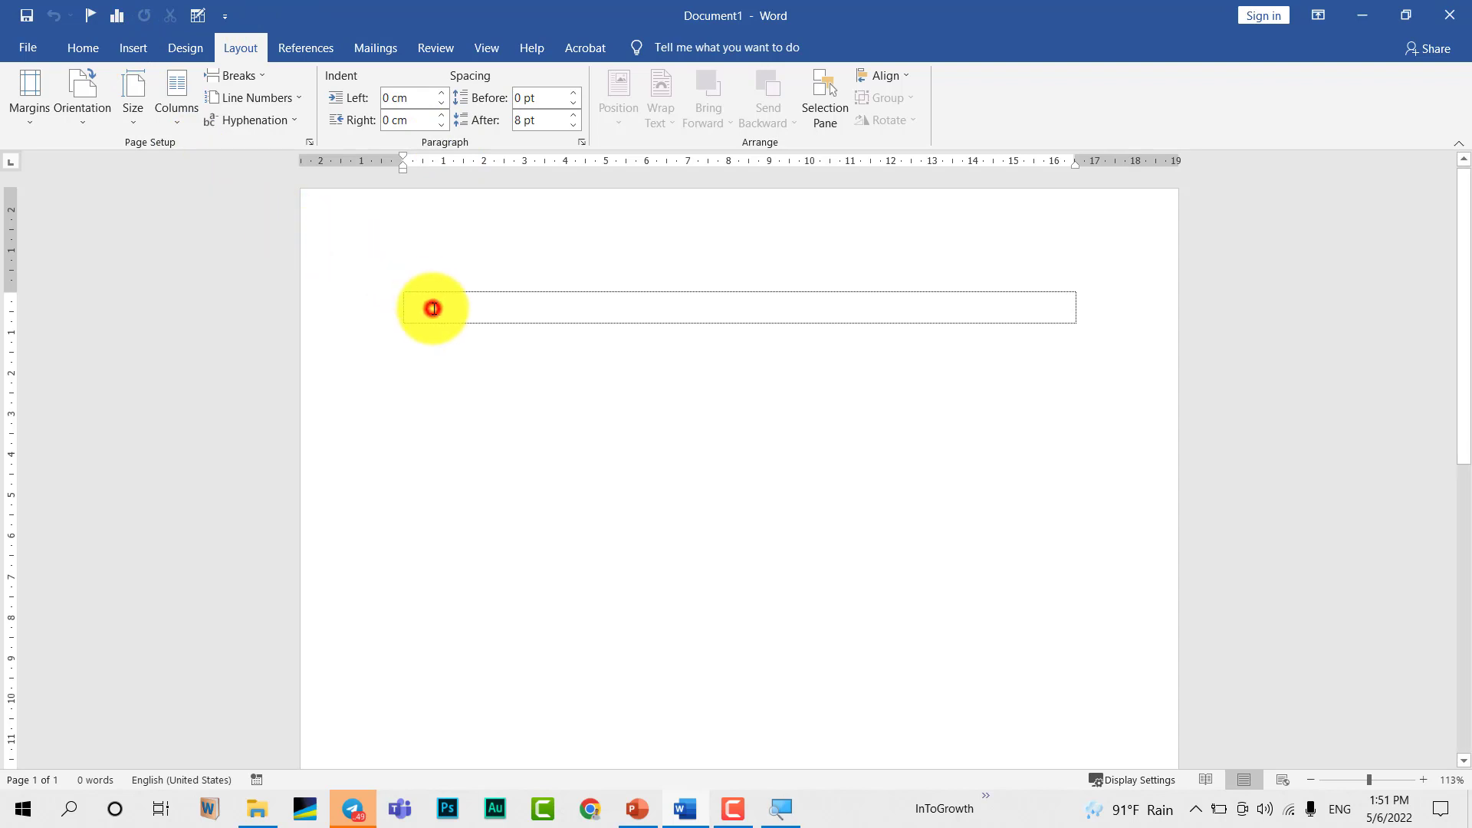
{"action": "type", "text": "=rand(45"}
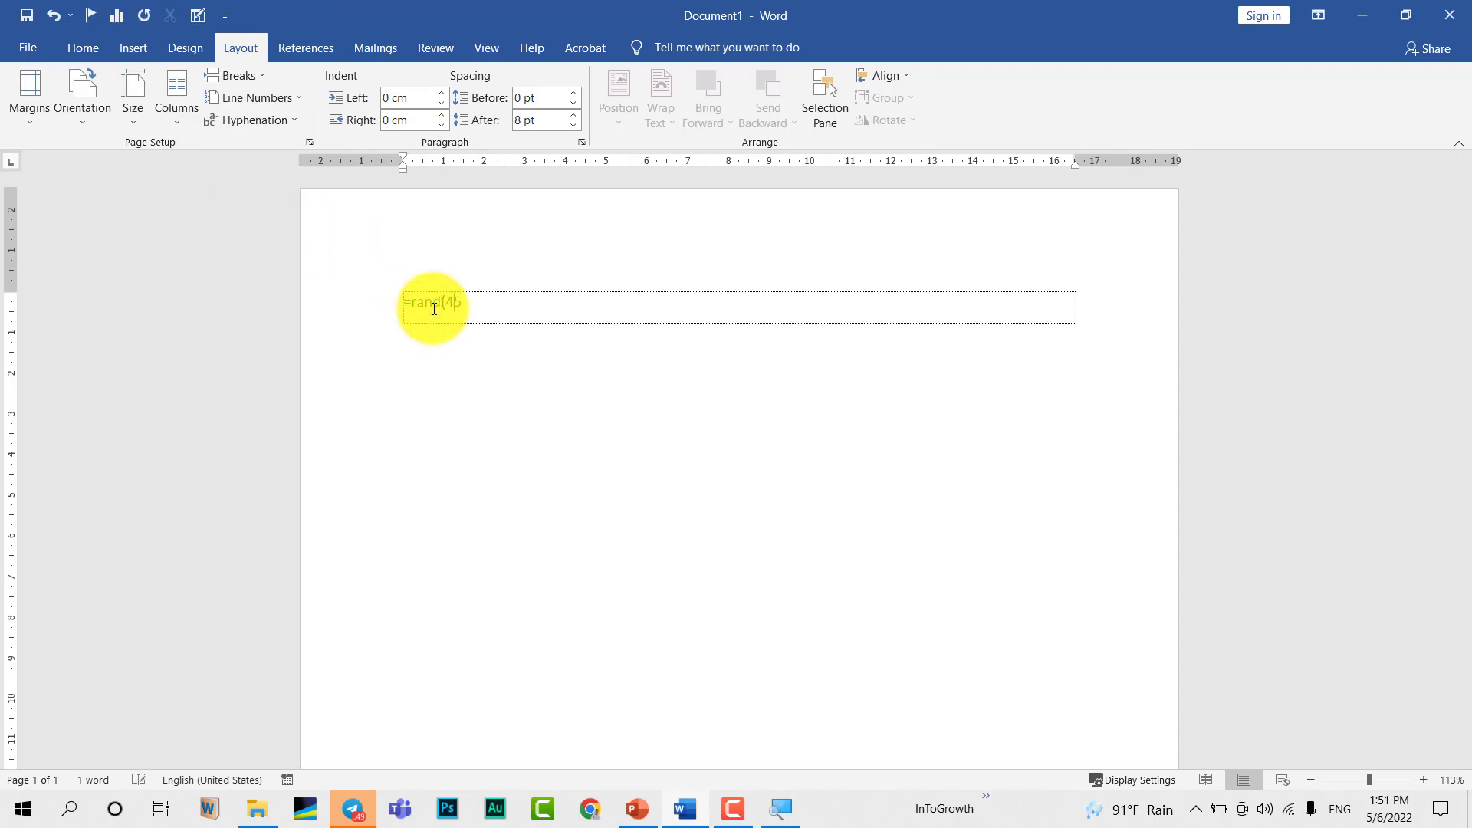
{"action": "type", "text": ",6)"}
{"action": "key", "text": "Return"}
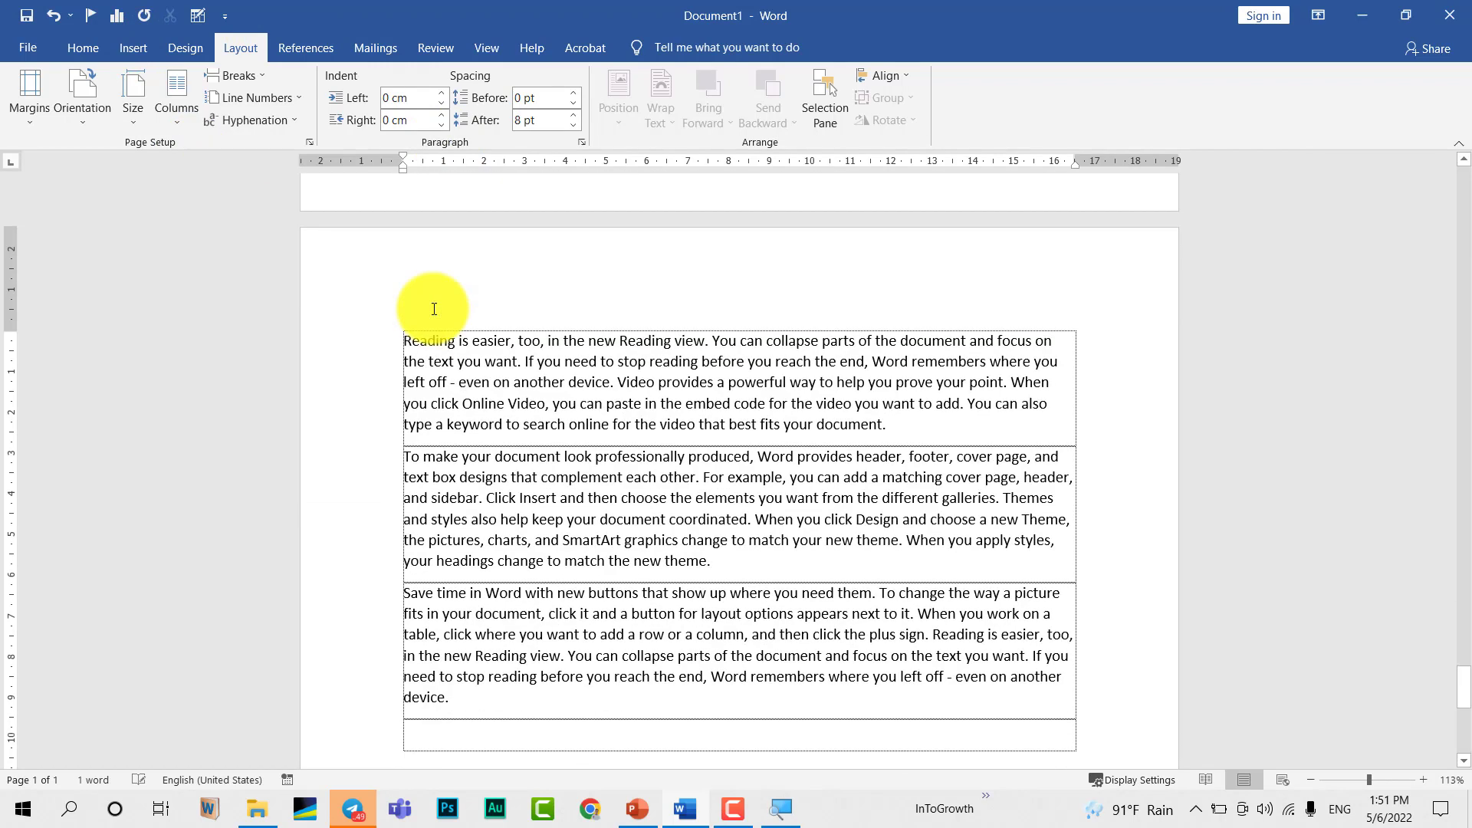
Step: Return to the top, select the whole first paragraph and pick its space-after value
{"action": "scroll", "coordinate": [459, 289], "scroll_direction": "up", "scroll_amount": 1}
{"action": "left_click", "coordinate": [388, 341]}
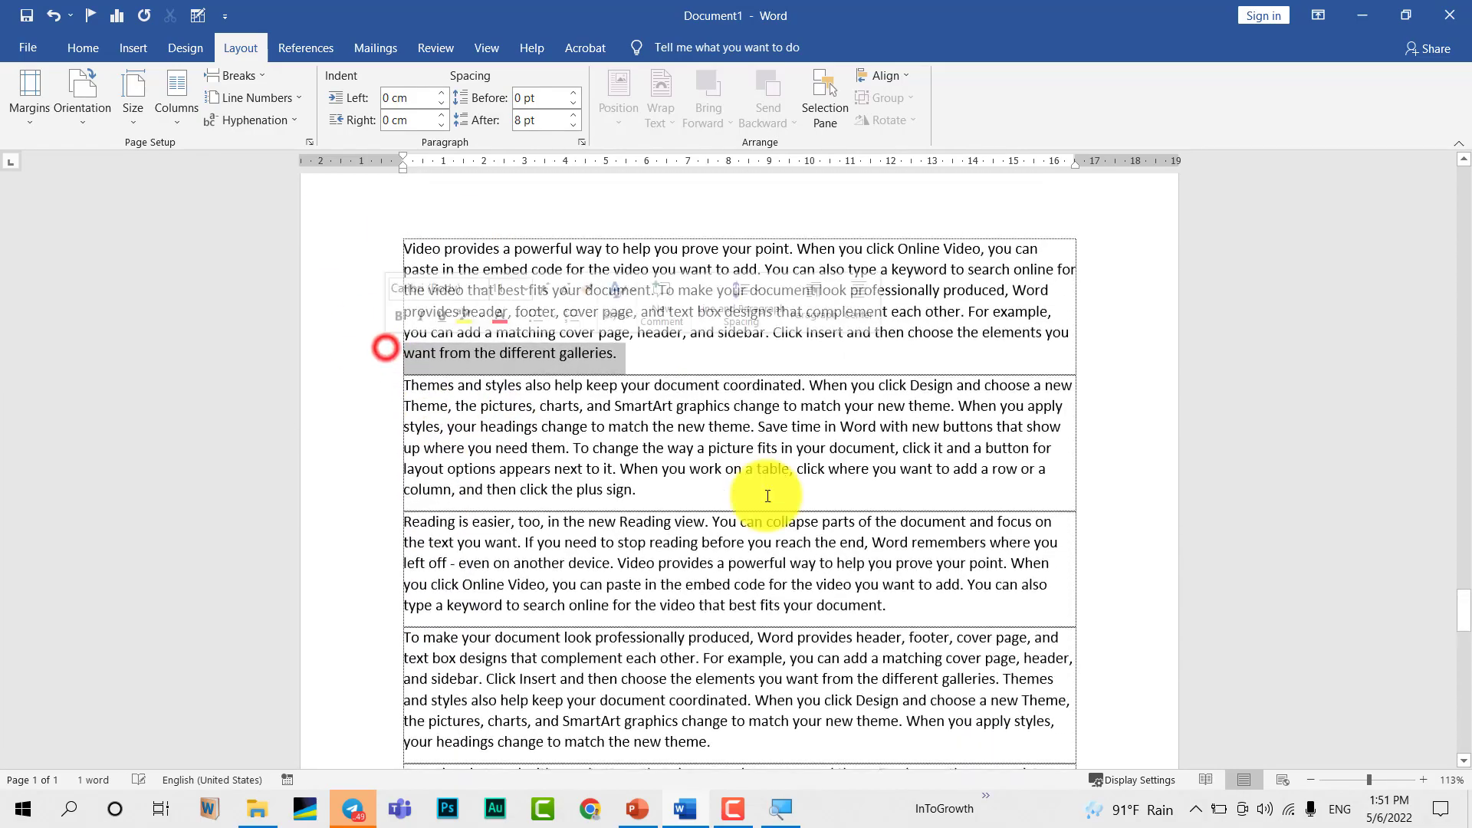
{"action": "scroll", "coordinate": [739, 514], "scroll_direction": "up", "scroll_amount": 5, "text": "ctrl"}
{"action": "scroll", "coordinate": [738, 514], "scroll_direction": "up", "scroll_amount": 2, "text": "ctrl"}
{"action": "scroll", "coordinate": [641, 526], "scroll_direction": "up", "scroll_amount": 2}
{"action": "scroll", "coordinate": [592, 565], "scroll_direction": "up", "scroll_amount": 1}
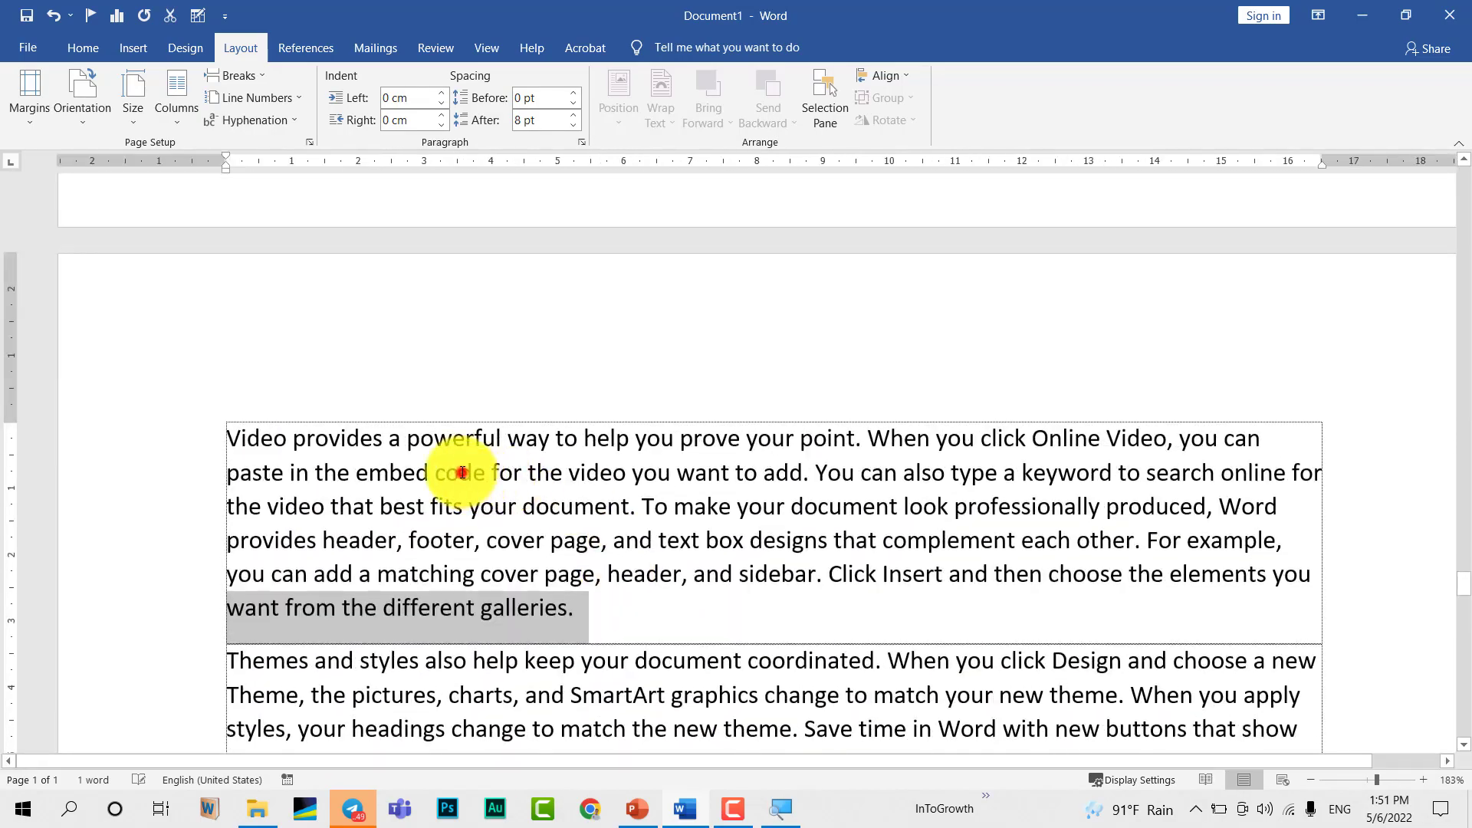
{"action": "left_click", "coordinate": [461, 470]}
{"action": "scroll", "coordinate": [429, 463], "scroll_direction": "down", "scroll_amount": 1}
{"action": "scroll", "coordinate": [404, 461], "scroll_direction": "down", "scroll_amount": 1}
{"action": "left_click_drag", "start_coordinate": [563, 432], "coordinate": [219, 278]}
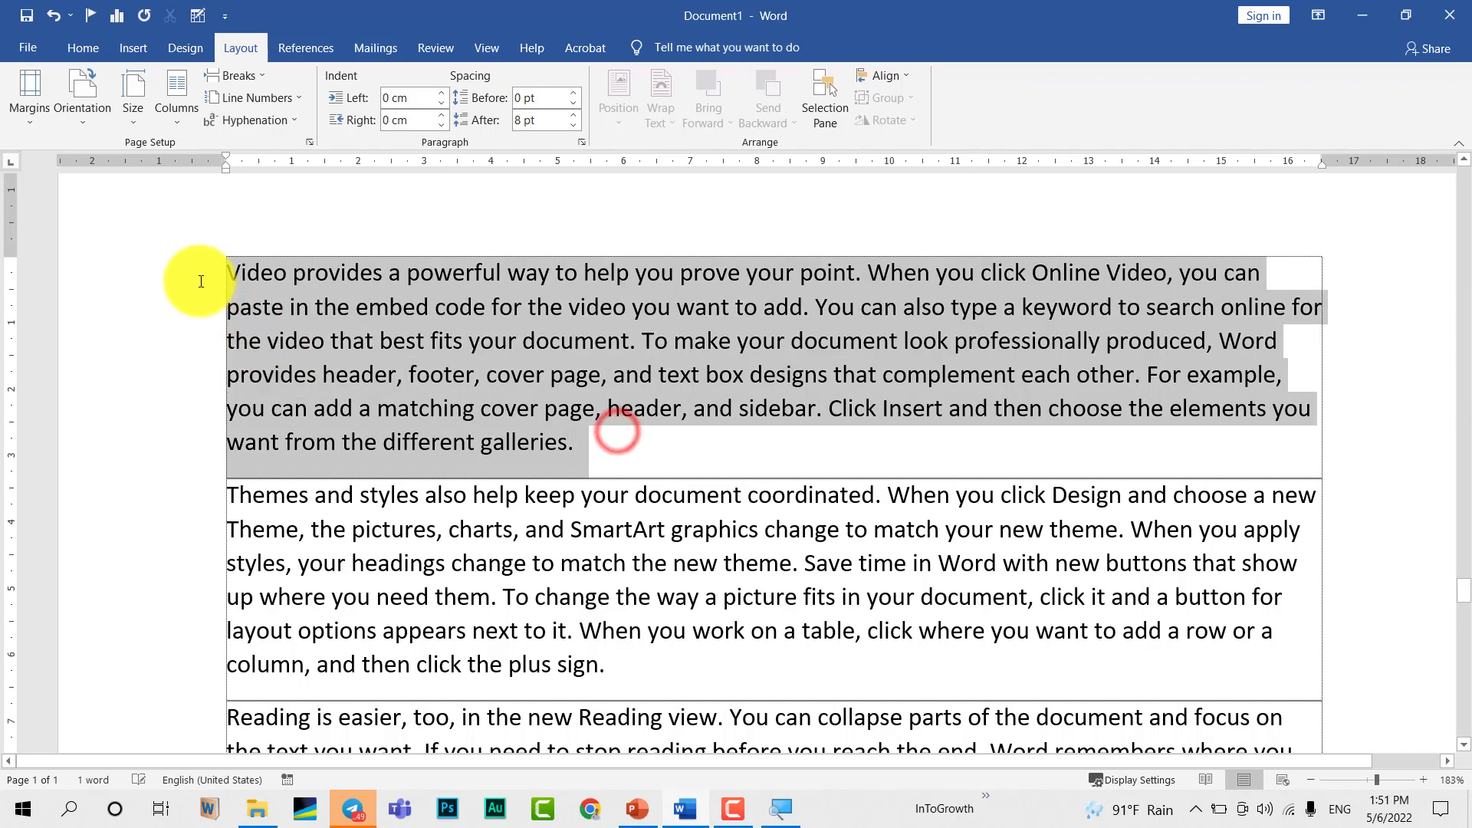
{"action": "left_click", "coordinate": [540, 120]}
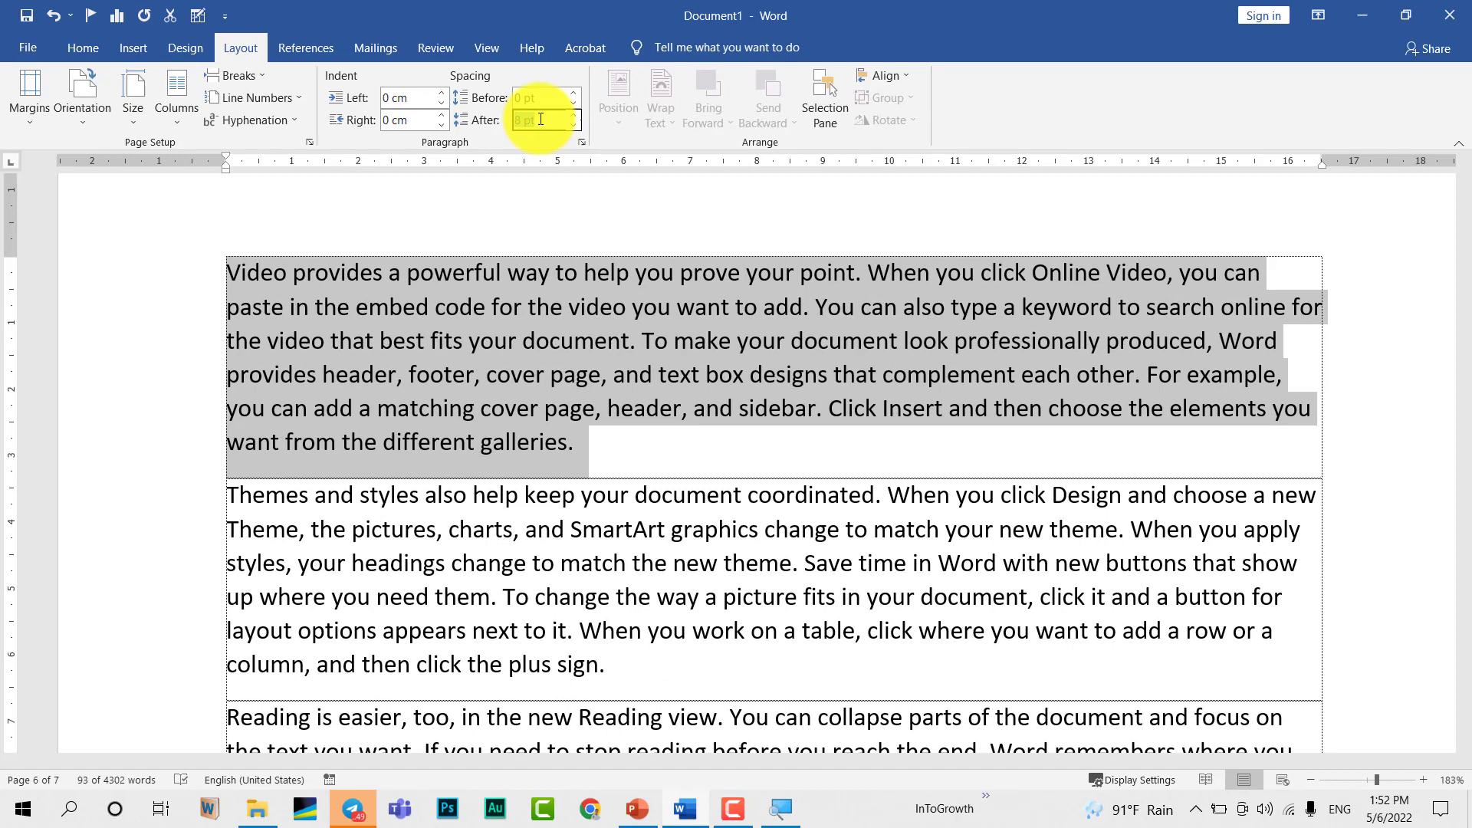
Step: Lower the first paragraph's Spacing After from 8 pt to 0 pt
{"action": "left_click", "coordinate": [697, 659]}
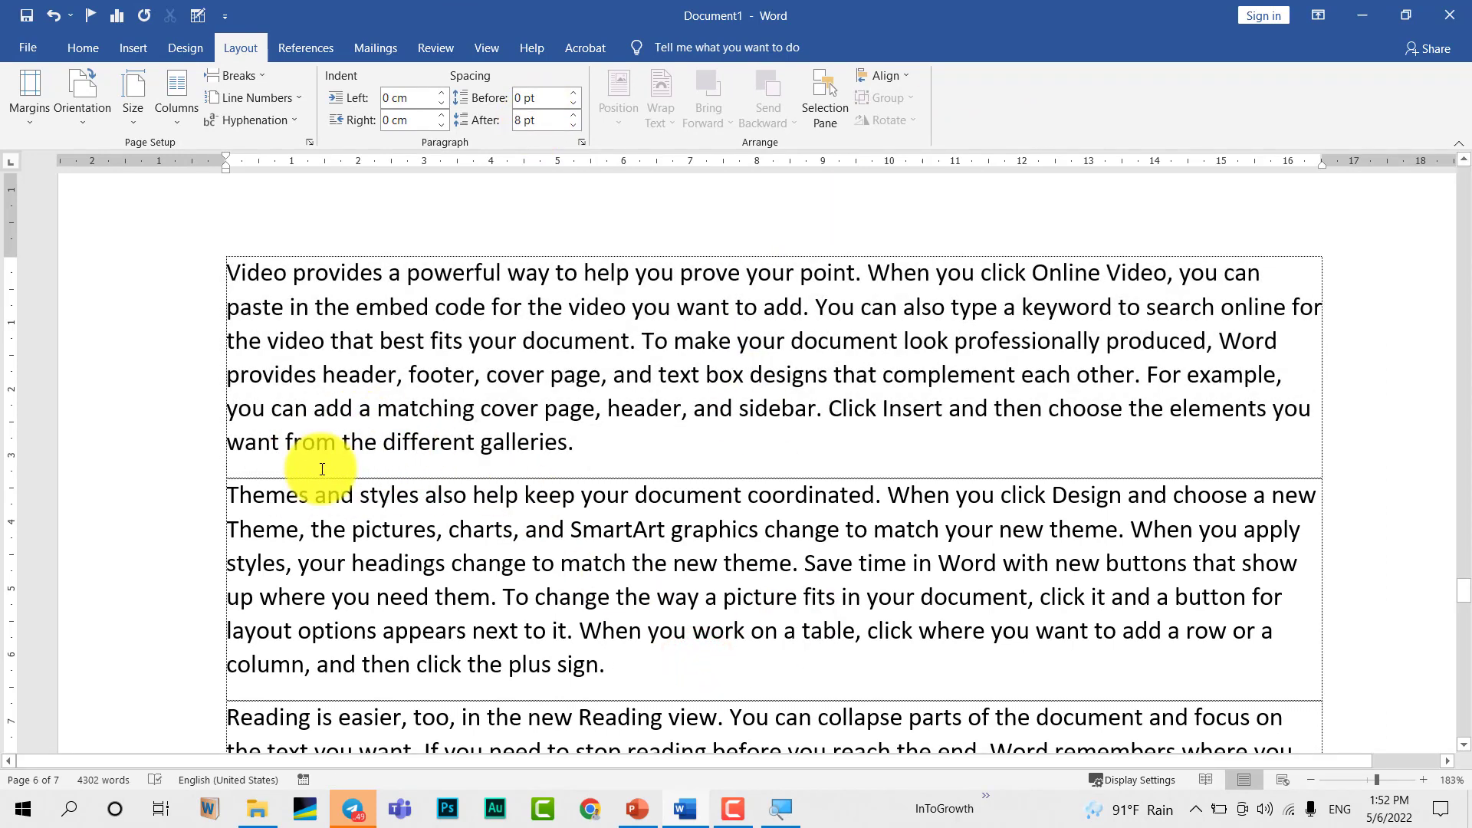
{"action": "left_click", "coordinate": [390, 360]}
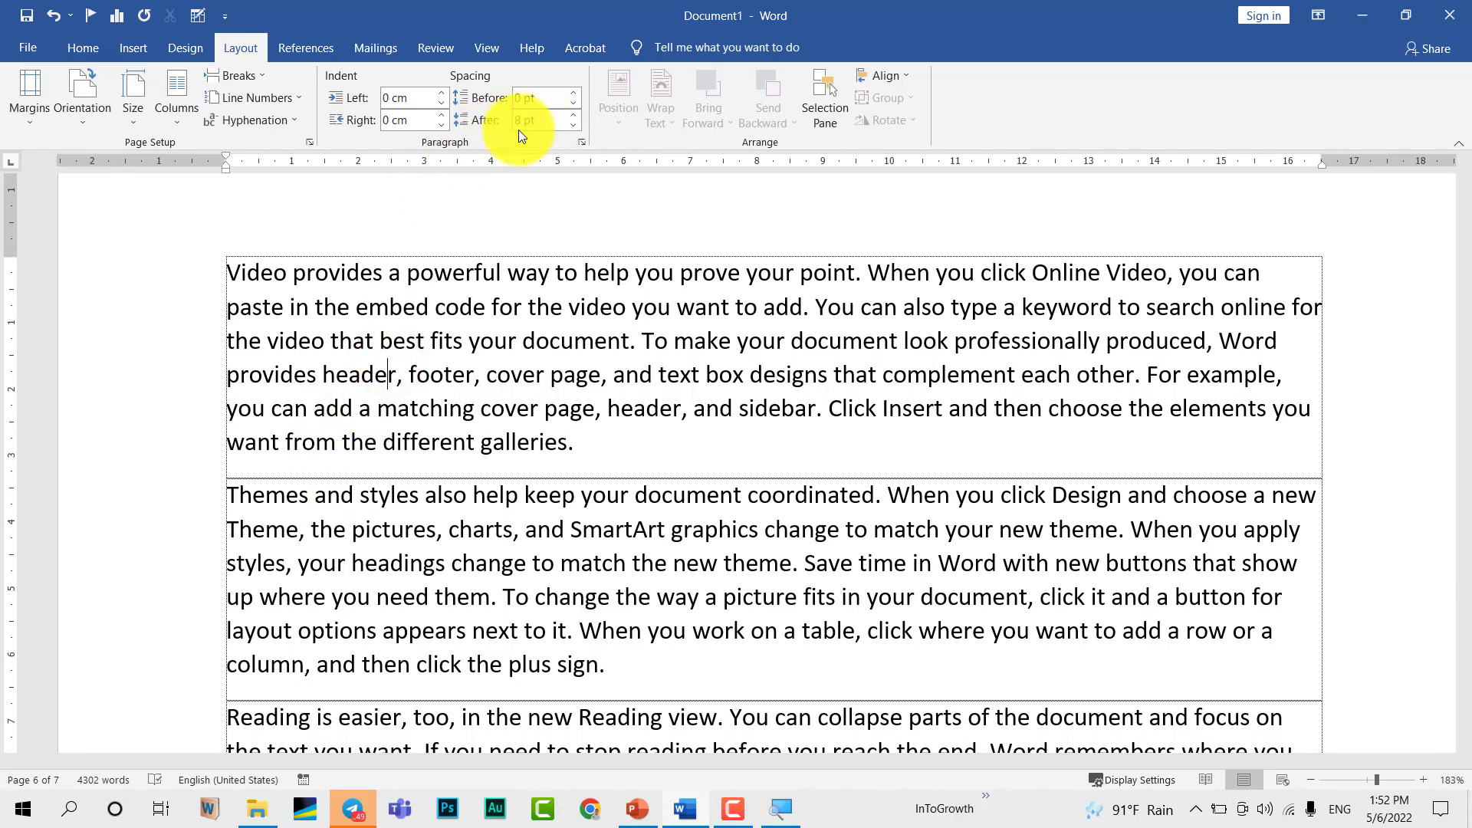
{"action": "left_click", "coordinate": [575, 123]}
{"action": "left_click", "coordinate": [575, 123]}
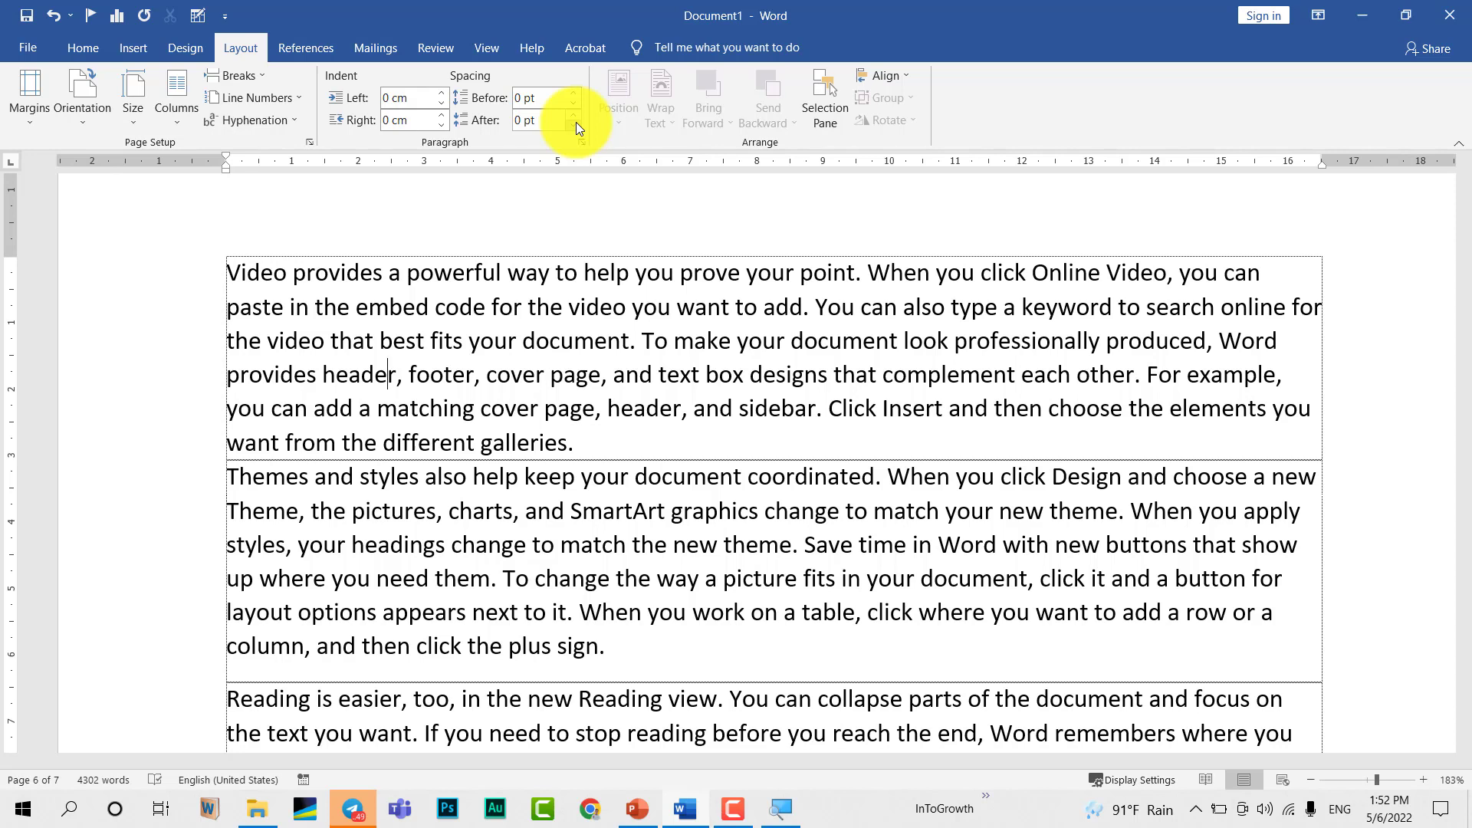
Step: Uncheck Show text boundaries in Word Options > Advanced and confirm with OK
{"action": "left_click", "coordinate": [35, 47]}
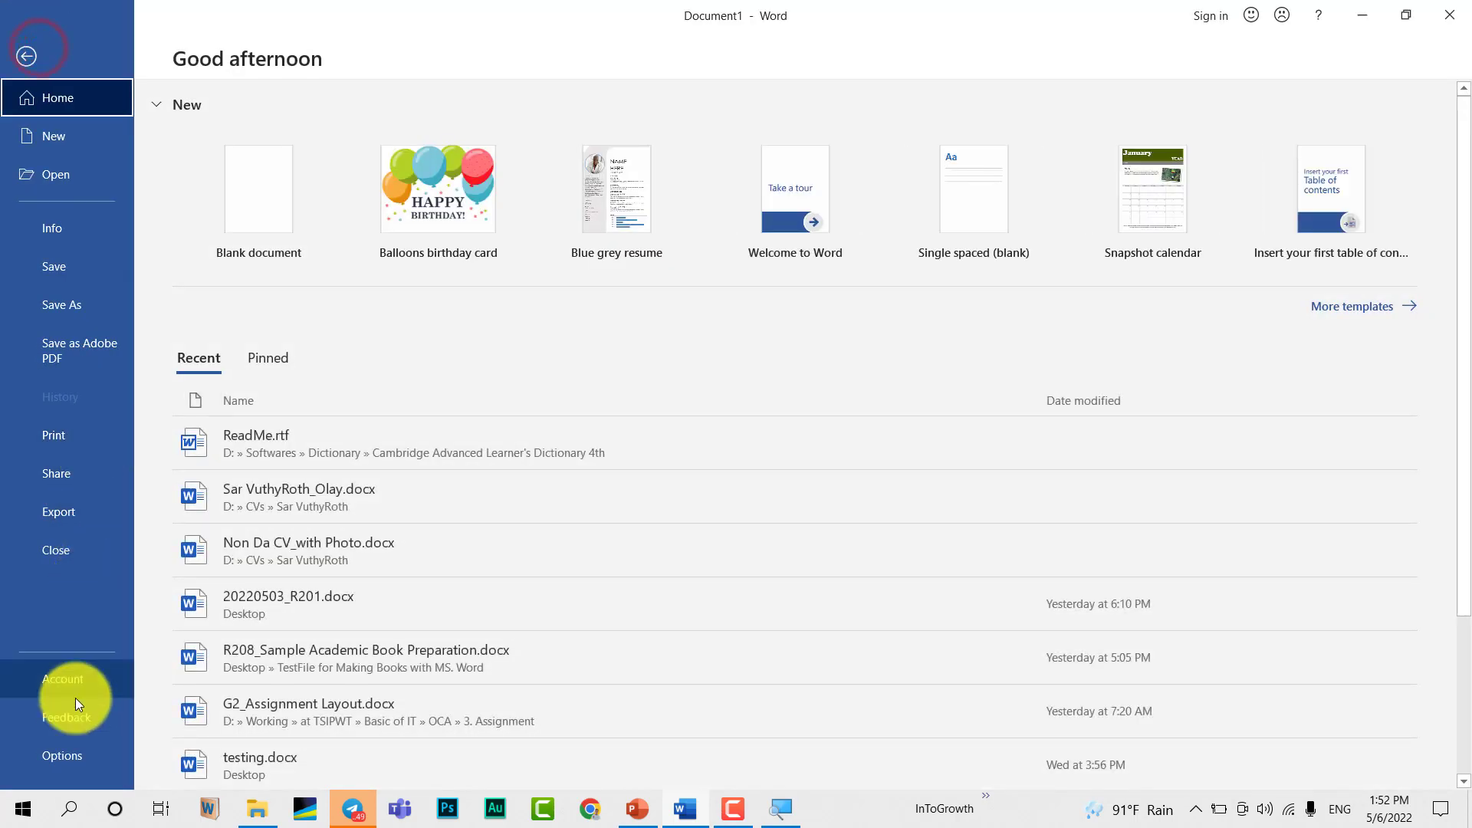
{"action": "left_click", "coordinate": [76, 757]}
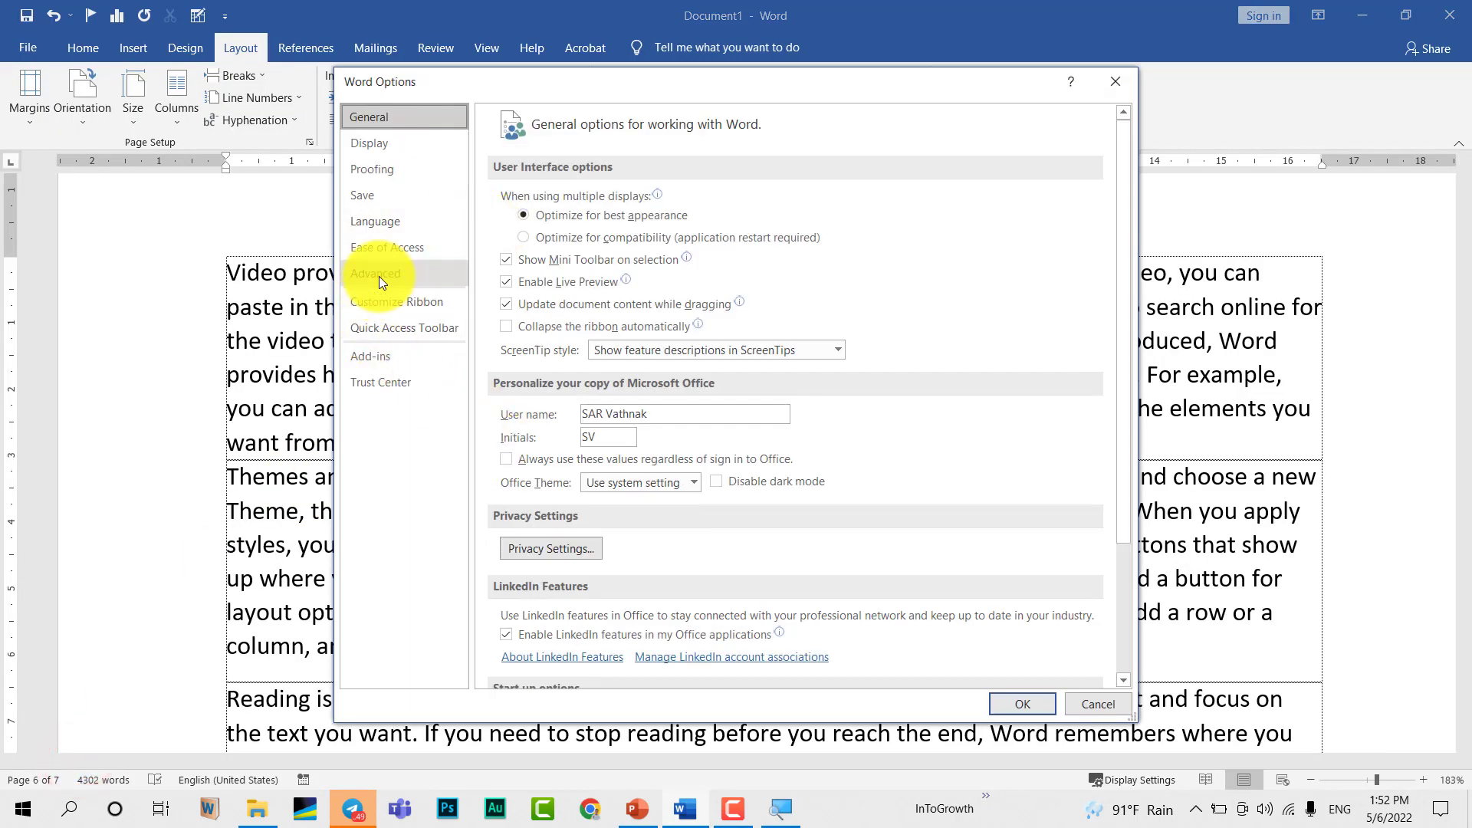
{"action": "left_click", "coordinate": [377, 275]}
{"action": "scroll", "coordinate": [666, 460], "scroll_direction": "down", "scroll_amount": 5}
{"action": "scroll", "coordinate": [644, 552], "scroll_direction": "down", "scroll_amount": 5}
{"action": "scroll", "coordinate": [637, 550], "scroll_direction": "down", "scroll_amount": 1}
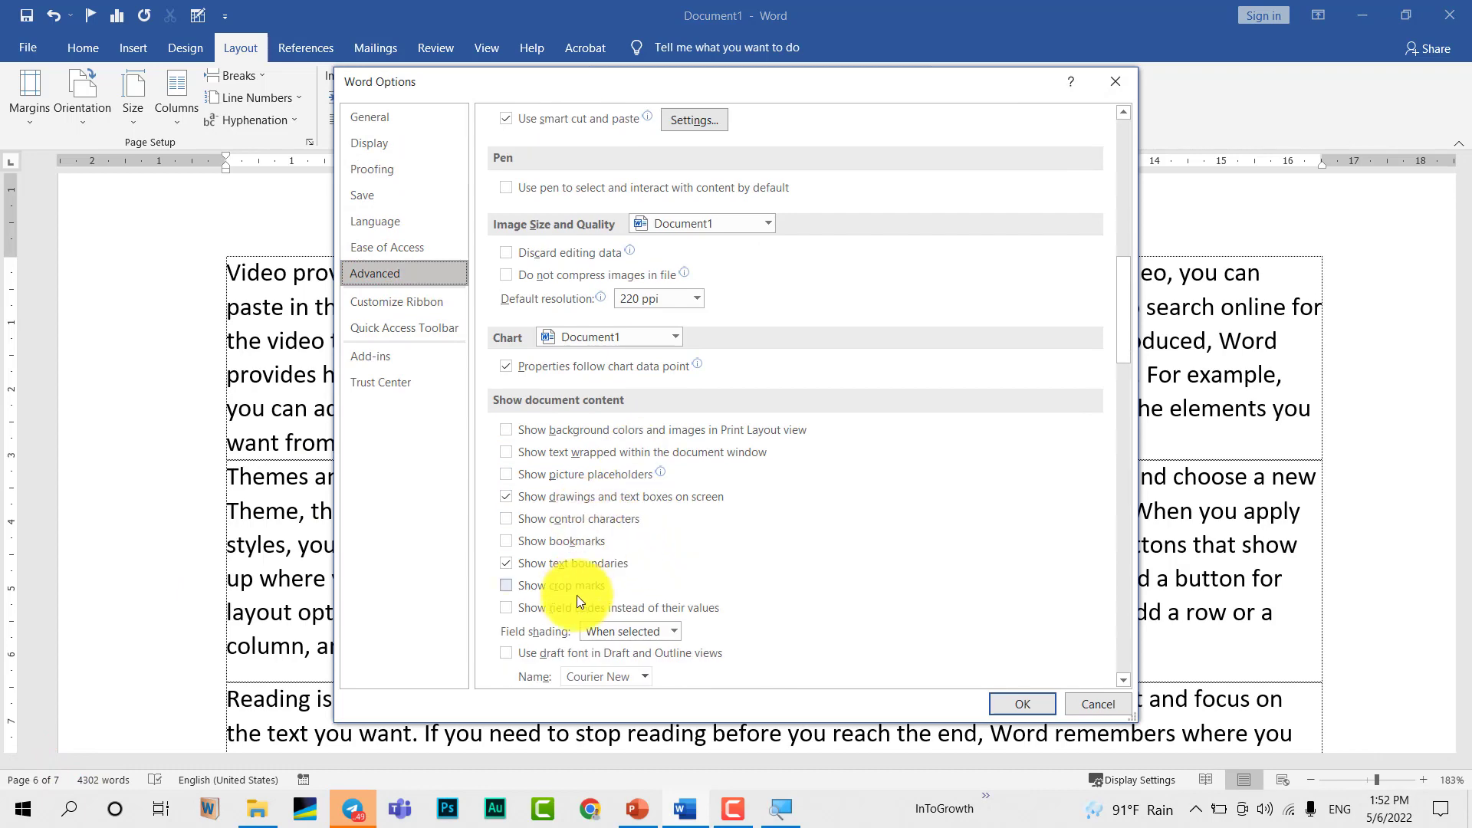
{"action": "left_click", "coordinate": [564, 568]}
{"action": "left_click", "coordinate": [1013, 706]}
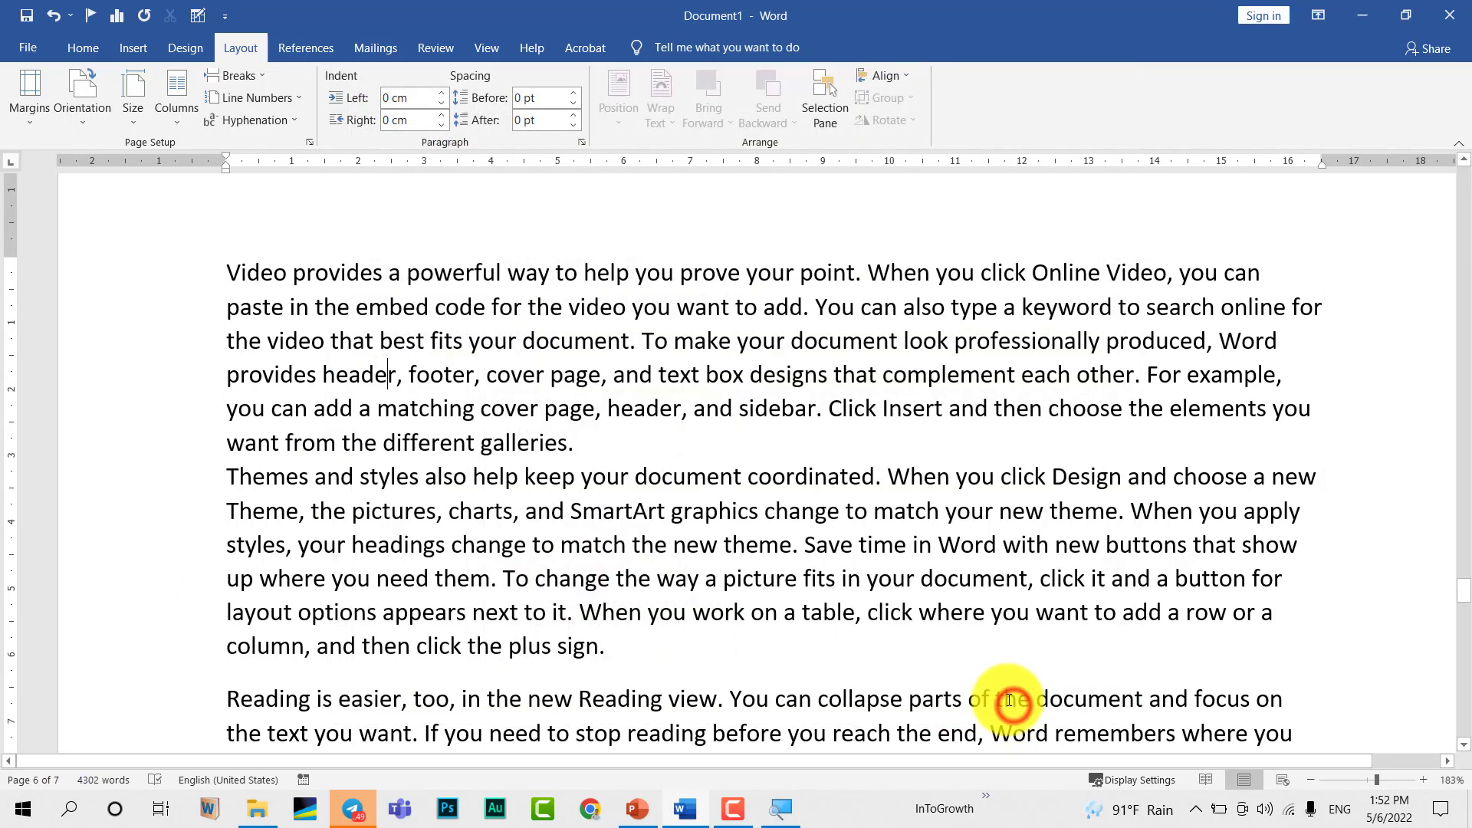
{"action": "mouse_move", "coordinate": [630, 653]}
{"action": "left_mouse_down"}
{"action": "mouse_move", "coordinate": [171, 288]}
{"action": "mouse_move", "coordinate": [172, 272]}
{"action": "left_mouse_up"}
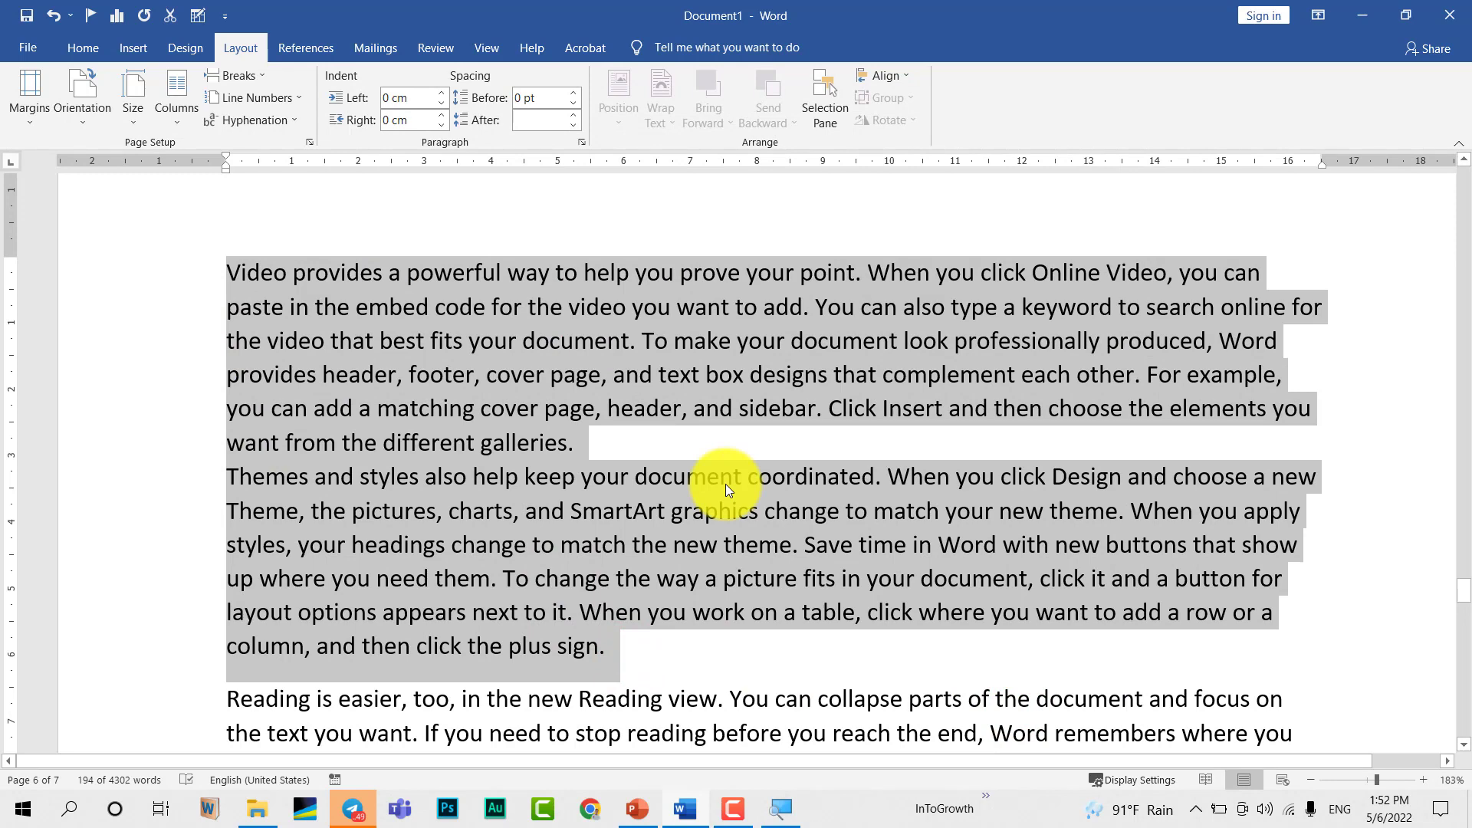
Step: Select and deselect the first paragraph to check its 0 pt spacing, then go to File
{"action": "left_click", "coordinate": [725, 442]}
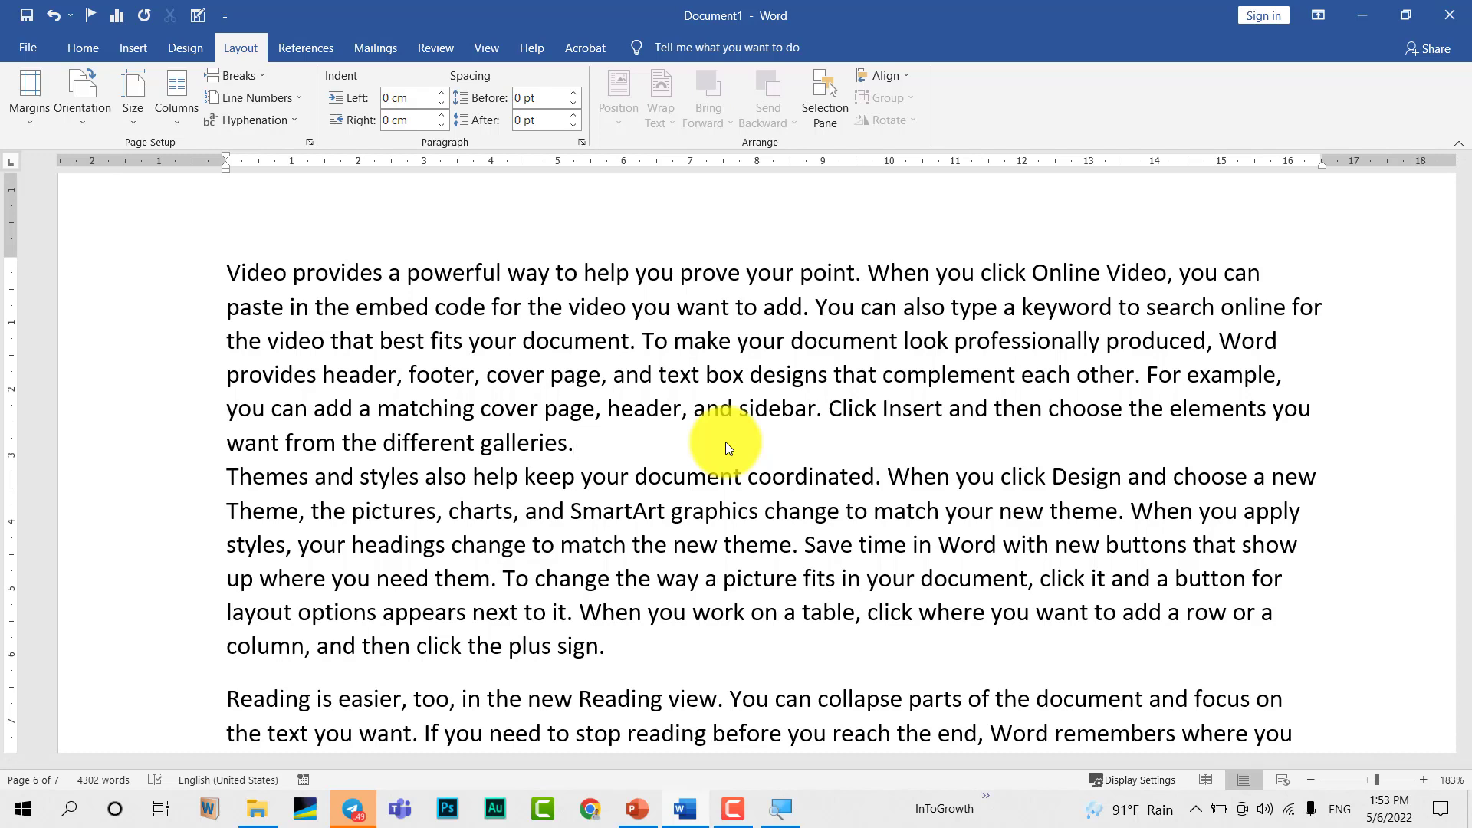
{"action": "triple_click", "coordinate": [572, 399]}
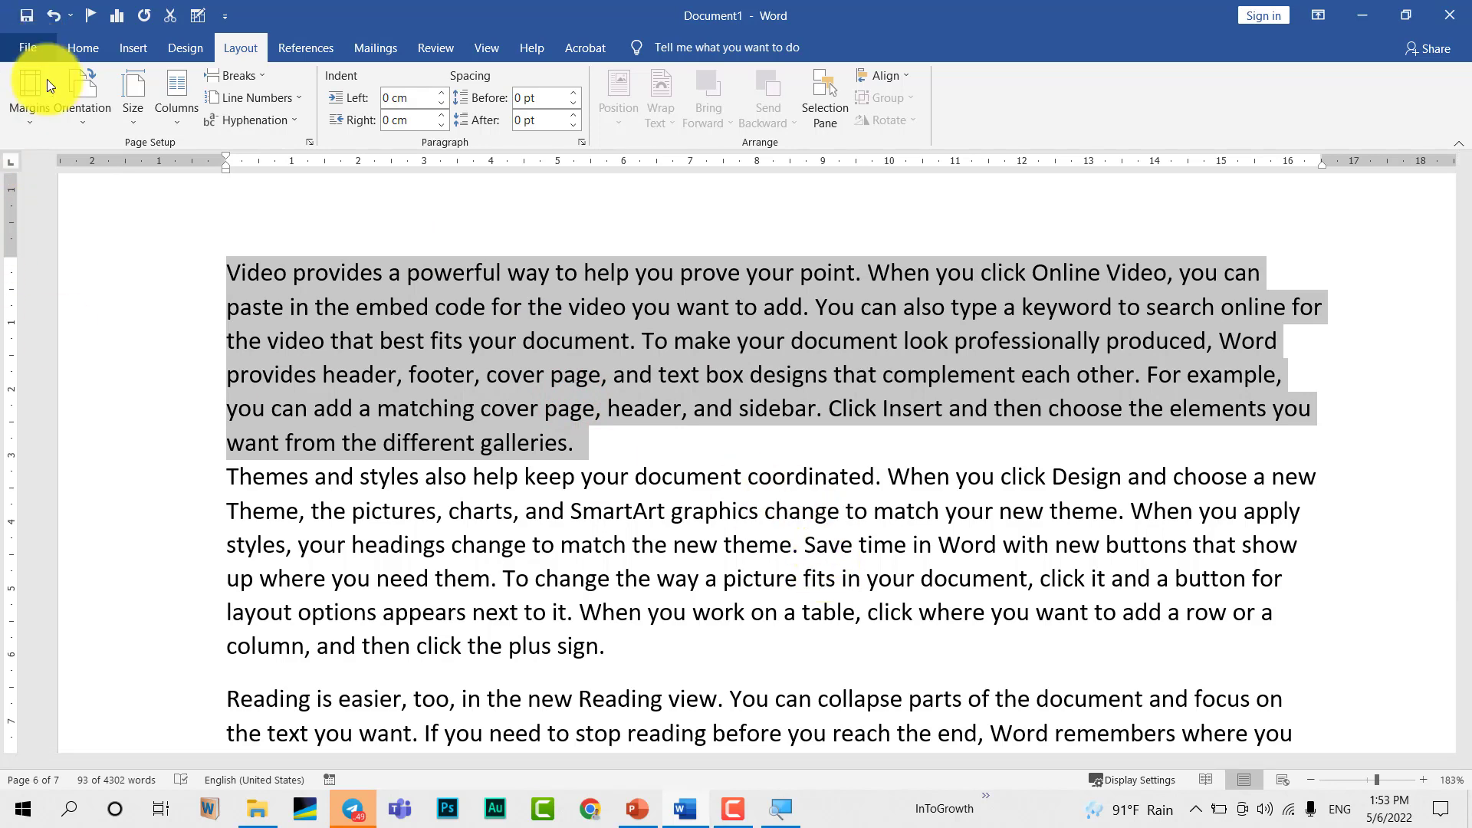
{"action": "left_click", "coordinate": [574, 373]}
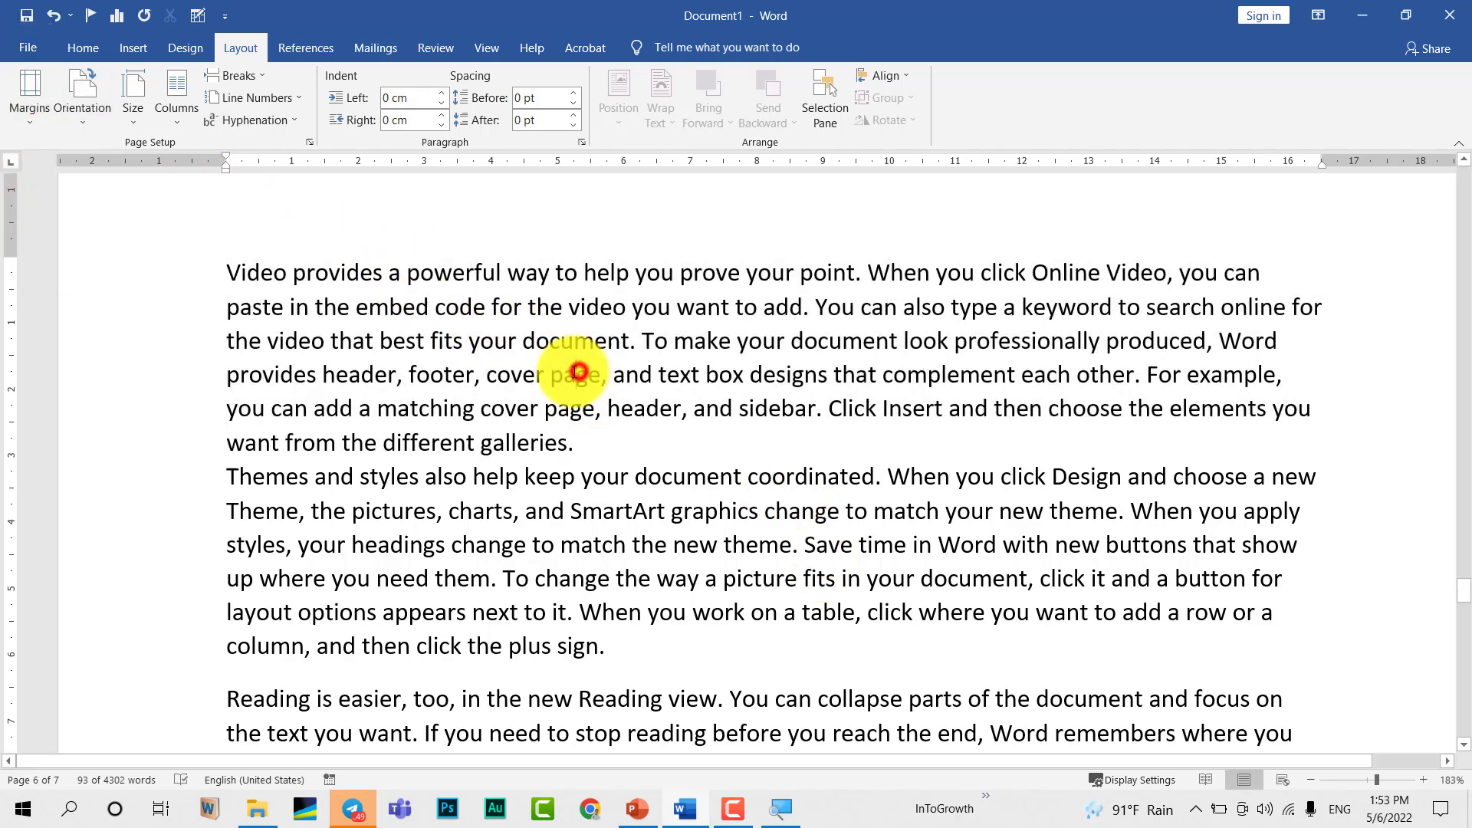
{"action": "left_click", "coordinate": [23, 48]}
Step: Check Show text boundaries again in Word Options > Advanced and confirm with OK
{"action": "left_click", "coordinate": [93, 753]}
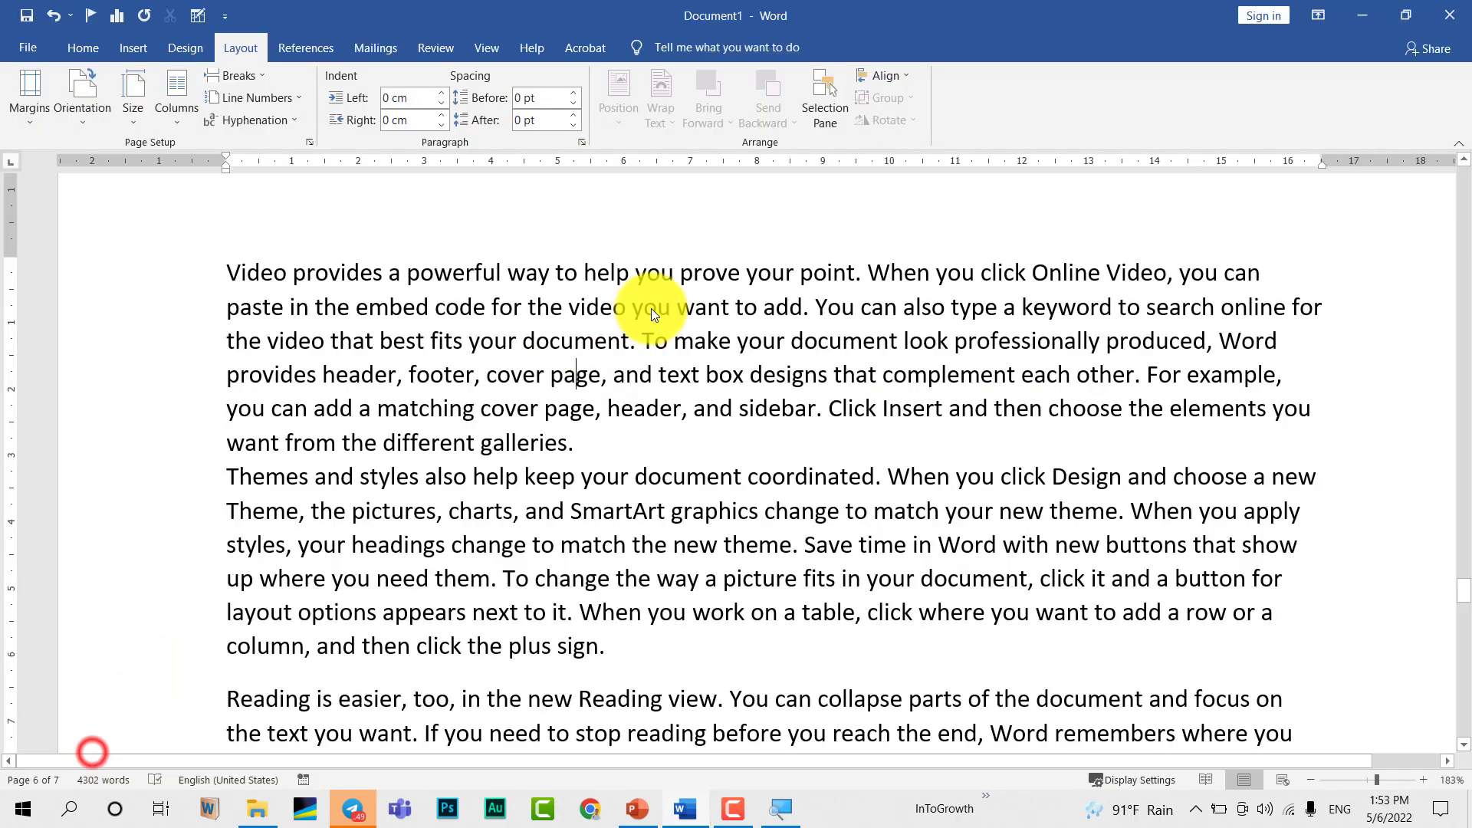
{"action": "left_click", "coordinate": [391, 275]}
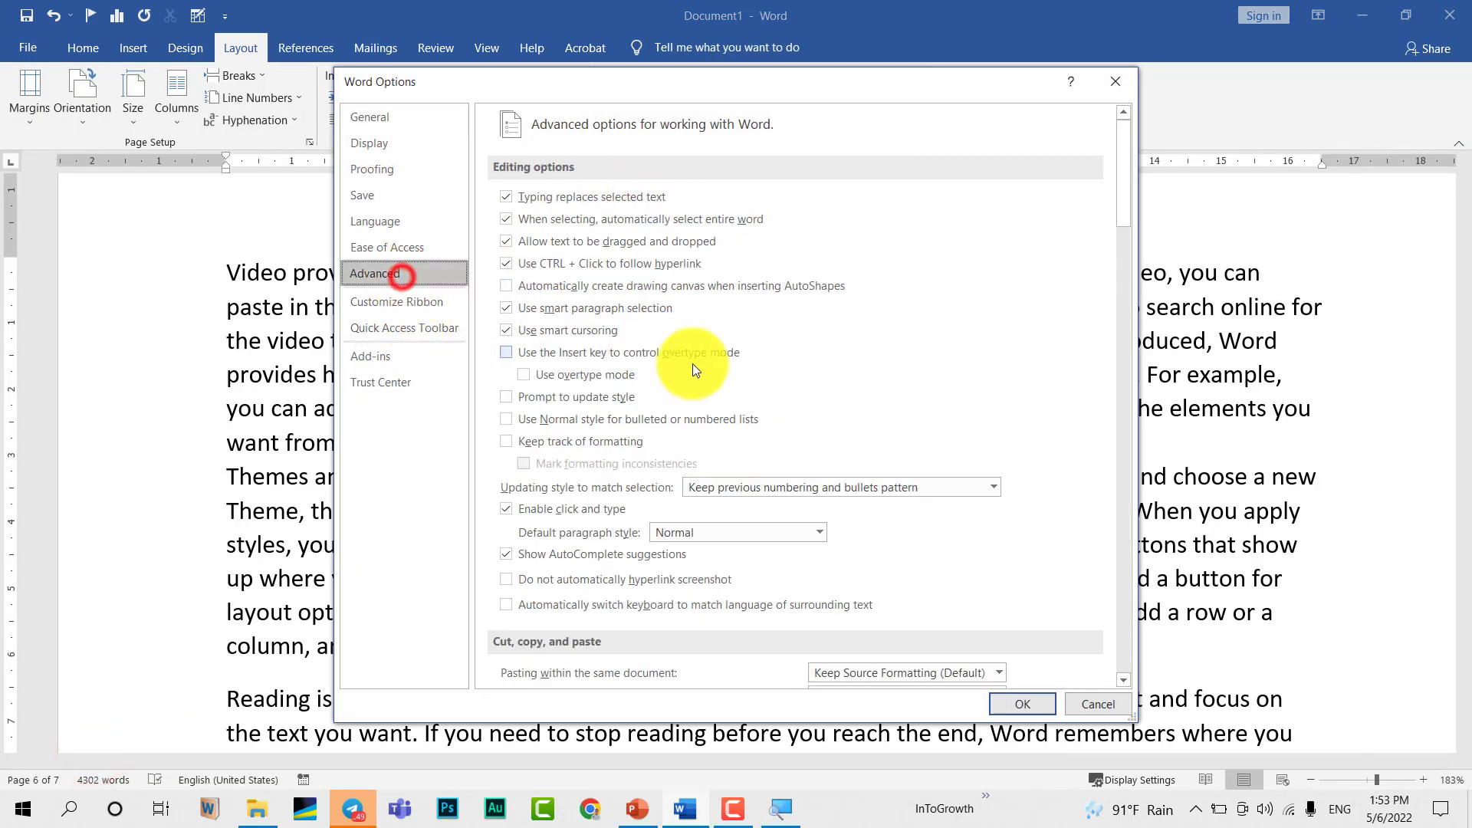
{"action": "scroll", "coordinate": [651, 429], "scroll_direction": "down", "scroll_amount": 5}
{"action": "scroll", "coordinate": [638, 457], "scroll_direction": "down", "scroll_amount": 5}
{"action": "scroll", "coordinate": [635, 449], "scroll_direction": "down", "scroll_amount": 5}
{"action": "scroll", "coordinate": [637, 448], "scroll_direction": "down", "scroll_amount": 2}
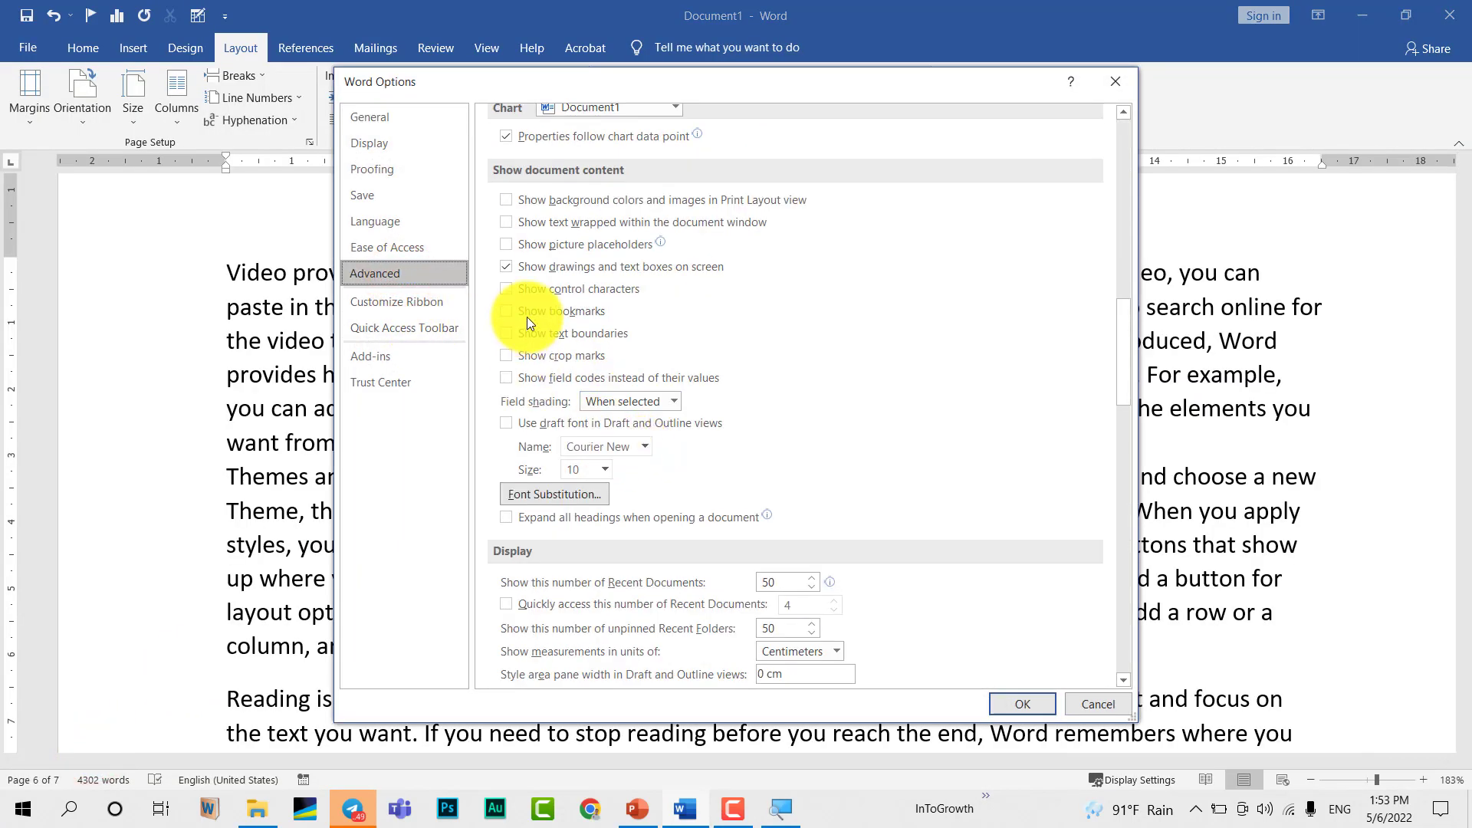
{"action": "left_click", "coordinate": [535, 335]}
{"action": "left_click", "coordinate": [1022, 704]}
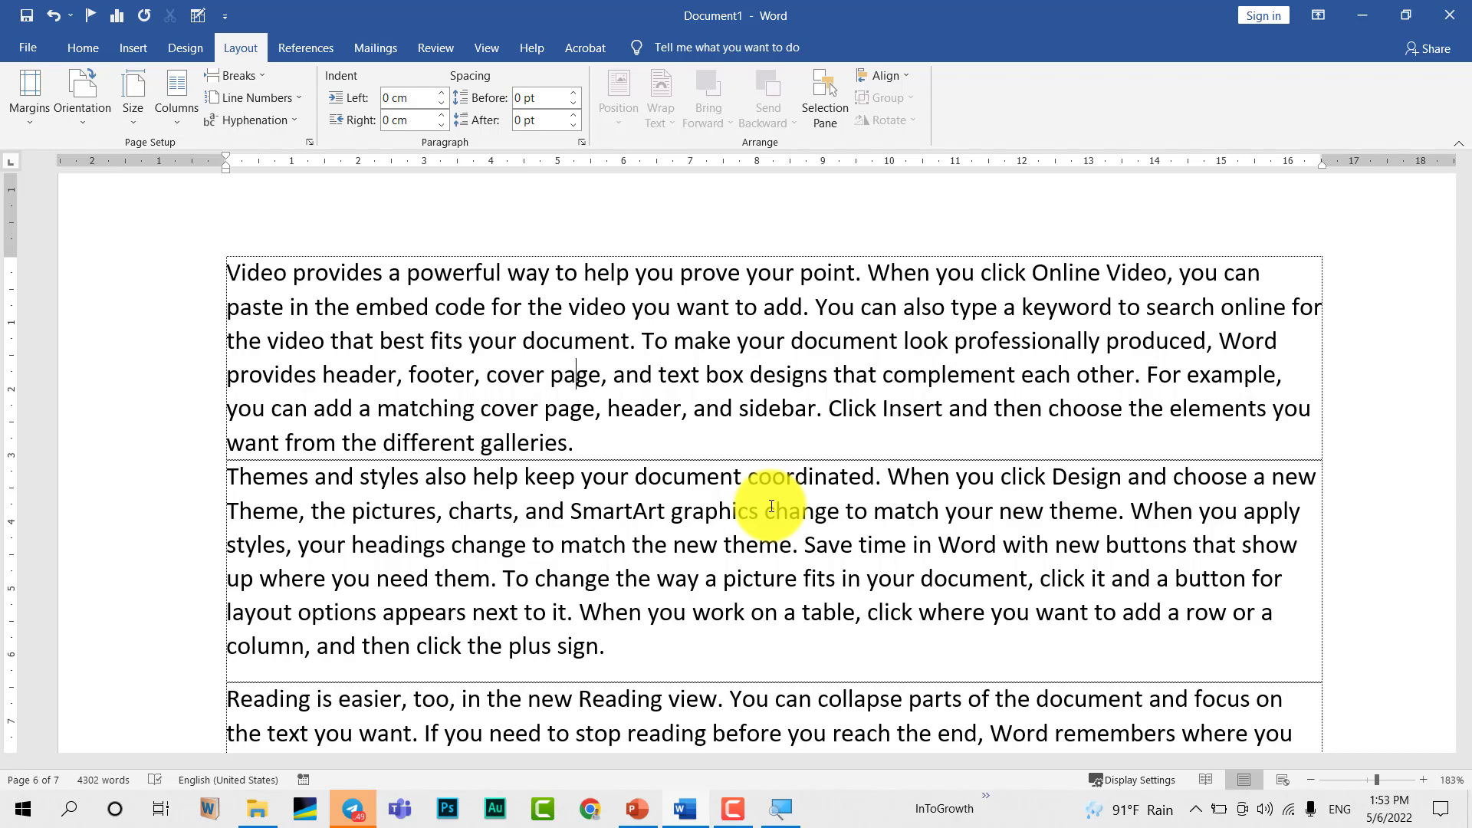
Step: Zoom the page in slightly to magnify the sample text
{"action": "left_click", "coordinate": [630, 443]}
{"action": "scroll", "coordinate": [675, 498], "scroll_direction": "up", "scroll_amount": 2, "text": "ctrl"}
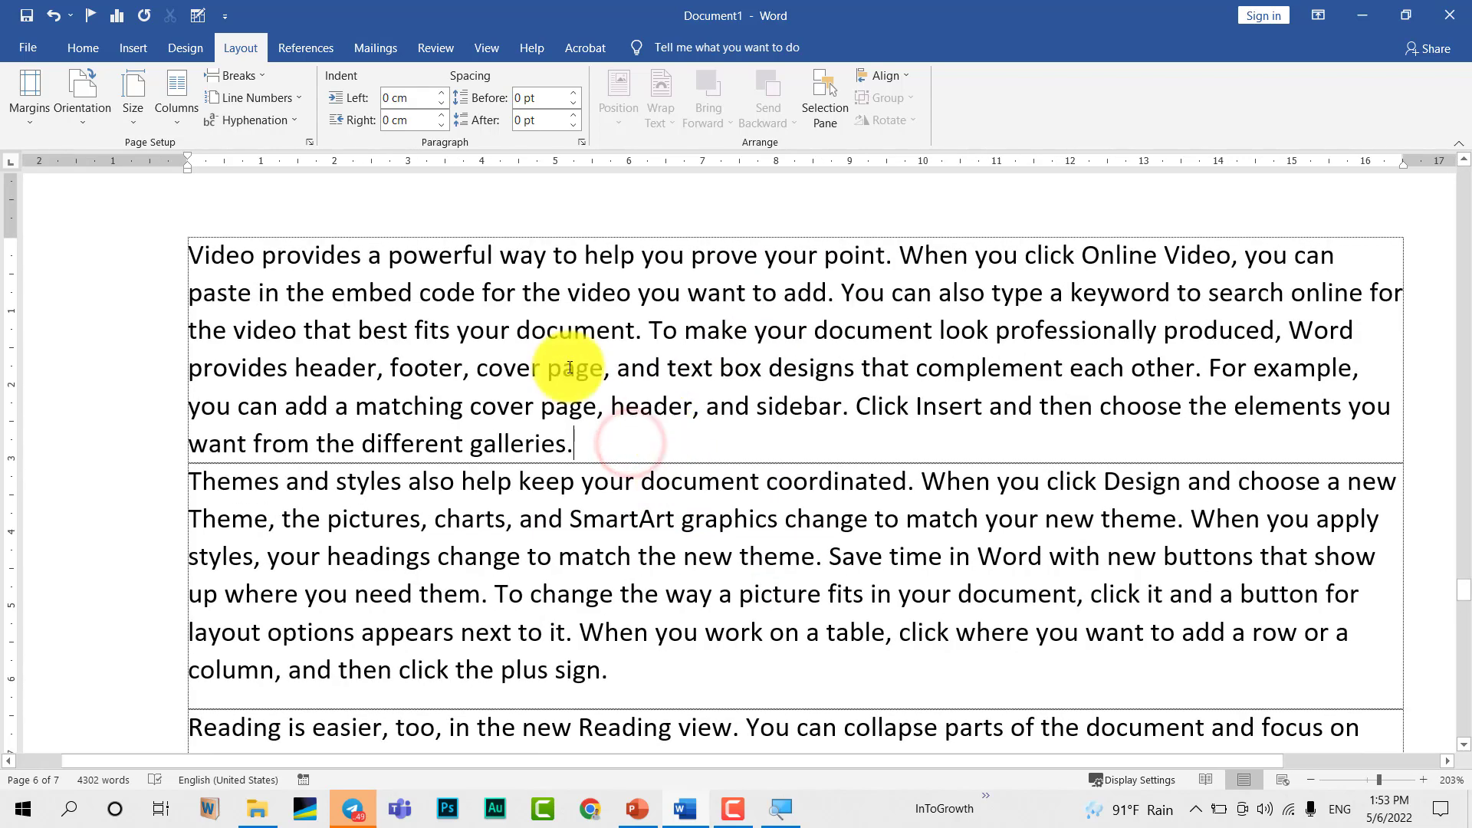
{"action": "scroll", "coordinate": [542, 296], "scroll_direction": "down", "scroll_amount": 1}
{"action": "scroll", "coordinate": [493, 302], "scroll_direction": "up", "scroll_amount": 1}
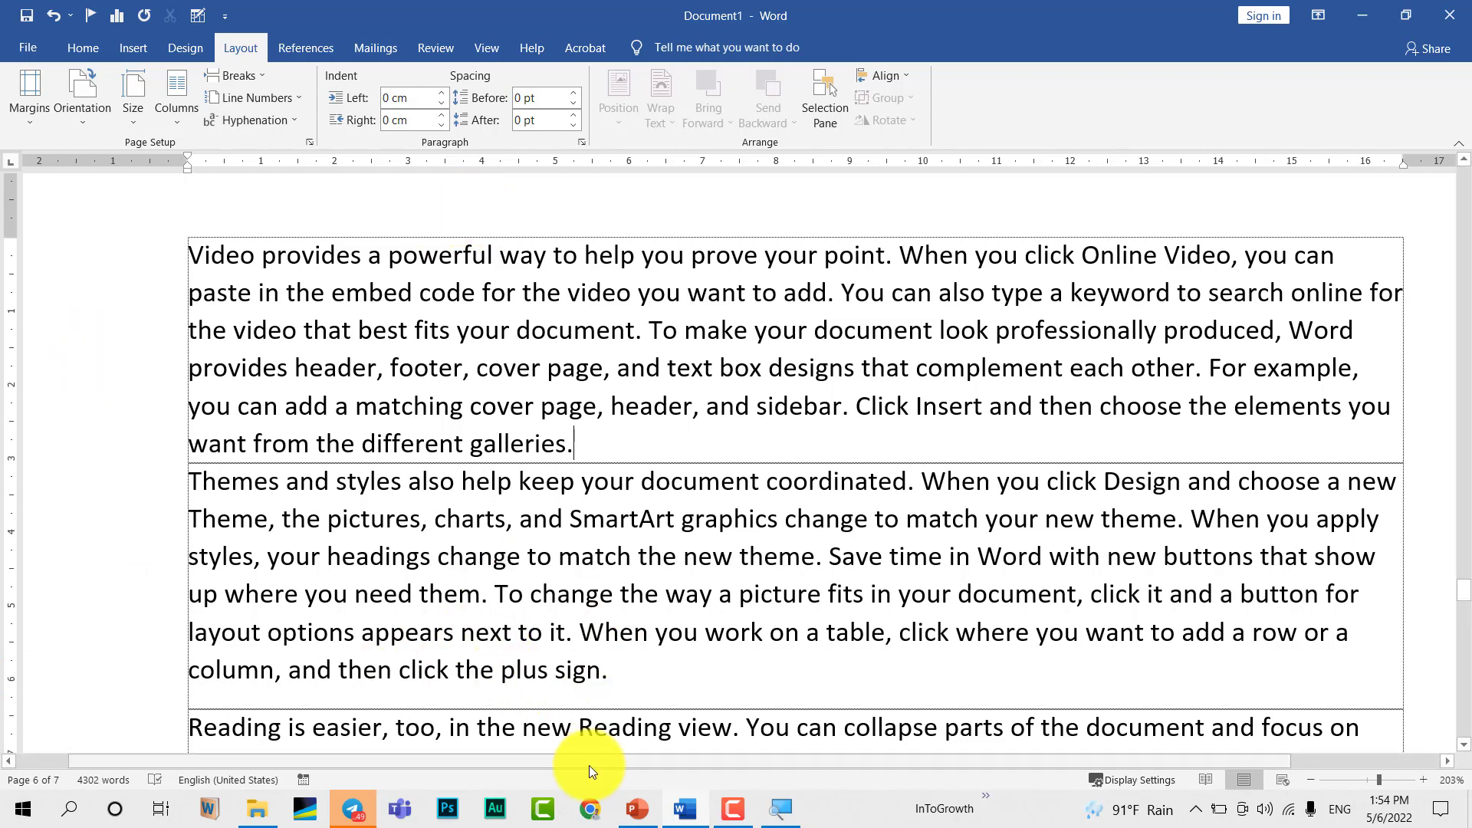
{"action": "left_click", "coordinate": [647, 808]}
{"action": "scroll", "coordinate": [147, 674], "scroll_direction": "up", "scroll_amount": 1}
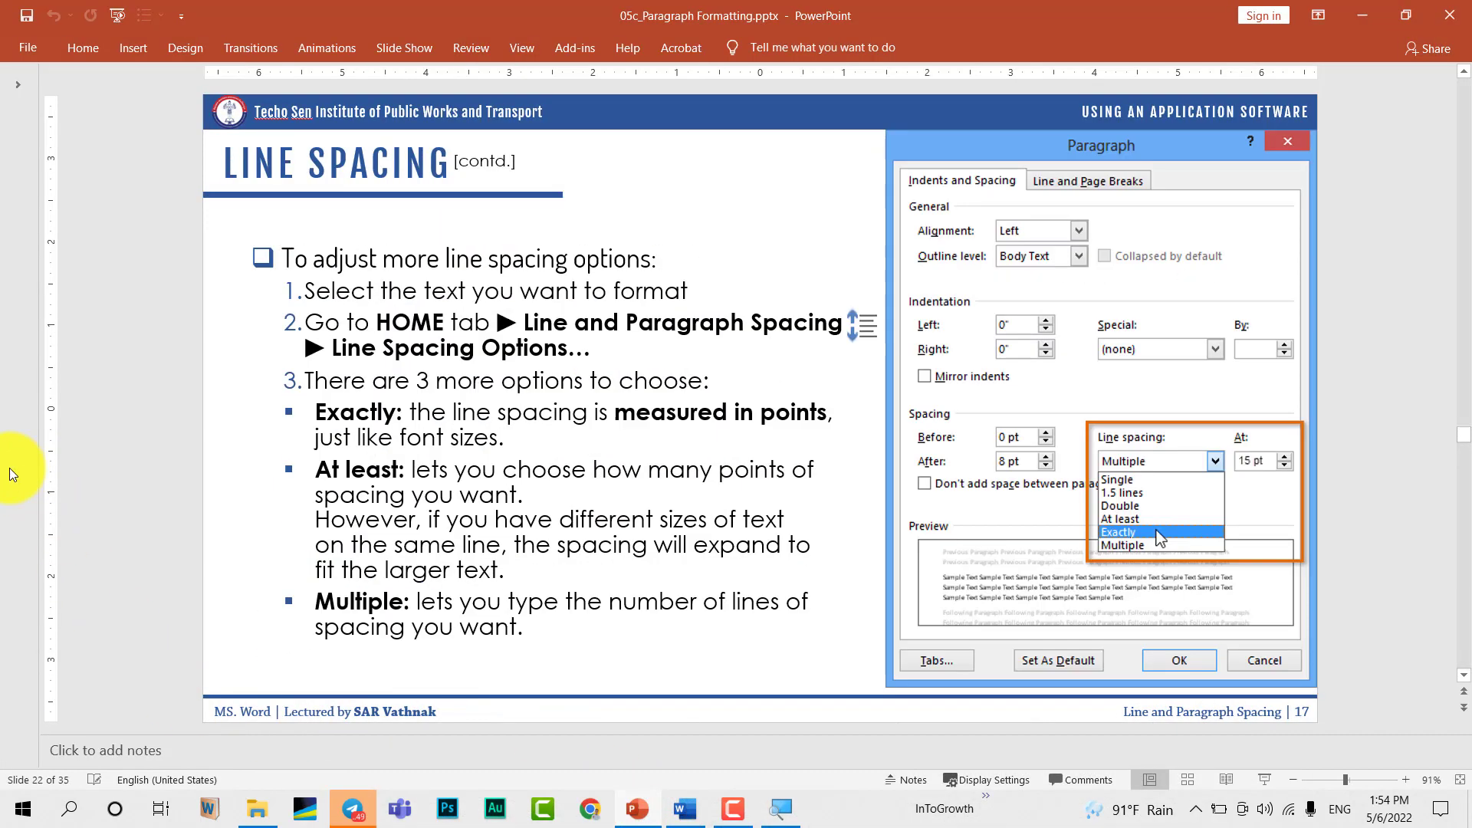
{"action": "scroll", "coordinate": [9, 472], "scroll_direction": "up", "scroll_amount": 1}
{"action": "scroll", "coordinate": [9, 467], "scroll_direction": "up", "scroll_amount": 1}
{"action": "scroll", "coordinate": [9, 462], "scroll_direction": "up", "scroll_amount": 1}
{"action": "scroll", "coordinate": [9, 462], "scroll_direction": "up", "scroll_amount": 10}
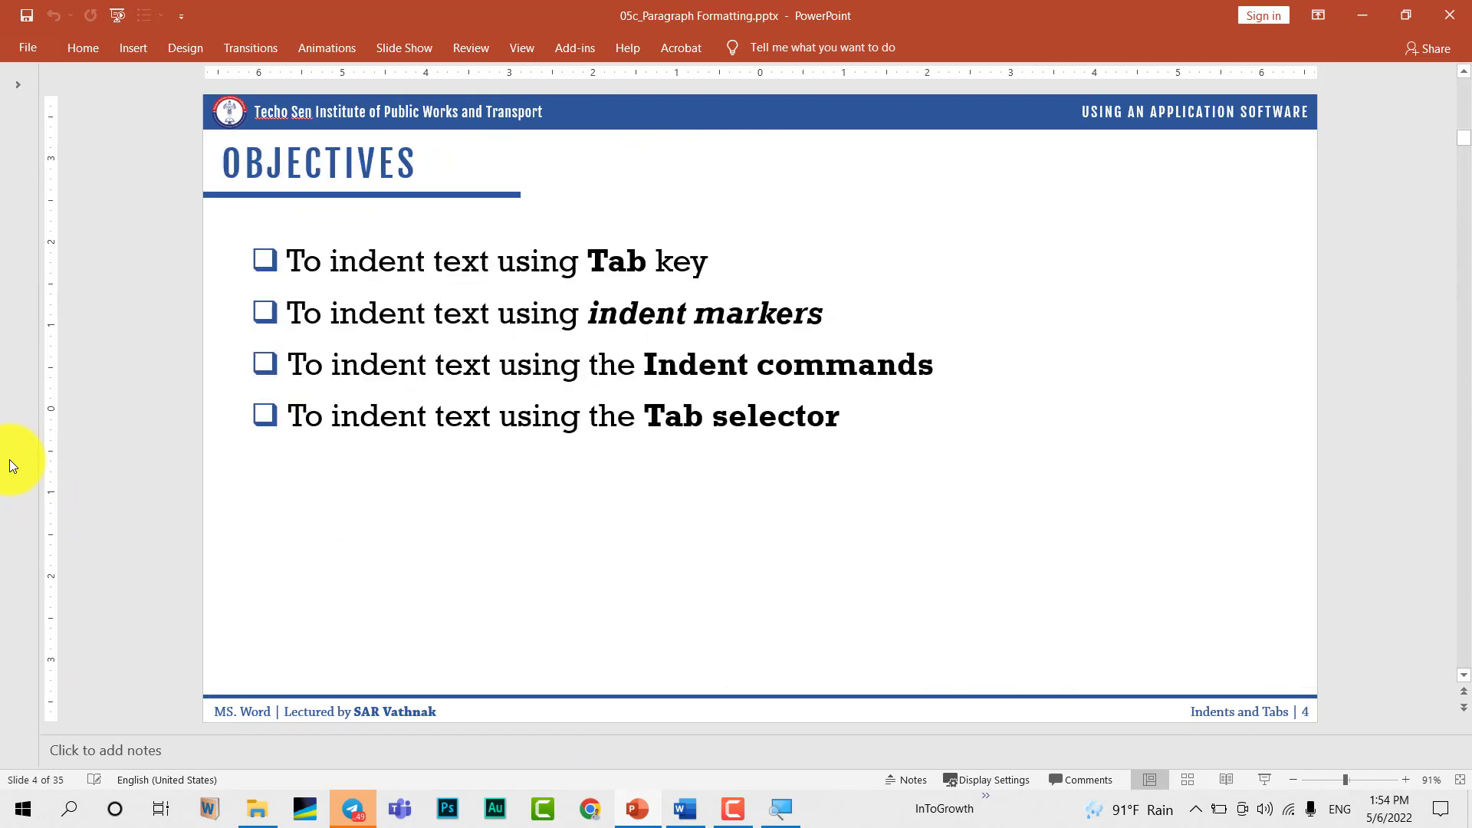
{"action": "scroll", "coordinate": [9, 459], "scroll_direction": "up", "scroll_amount": 3}
{"action": "scroll", "coordinate": [9, 458], "scroll_direction": "down", "scroll_amount": 2}
{"action": "scroll", "coordinate": [9, 455], "scroll_direction": "down", "scroll_amount": 1}
{"action": "scroll", "coordinate": [9, 456], "scroll_direction": "up", "scroll_amount": 1}
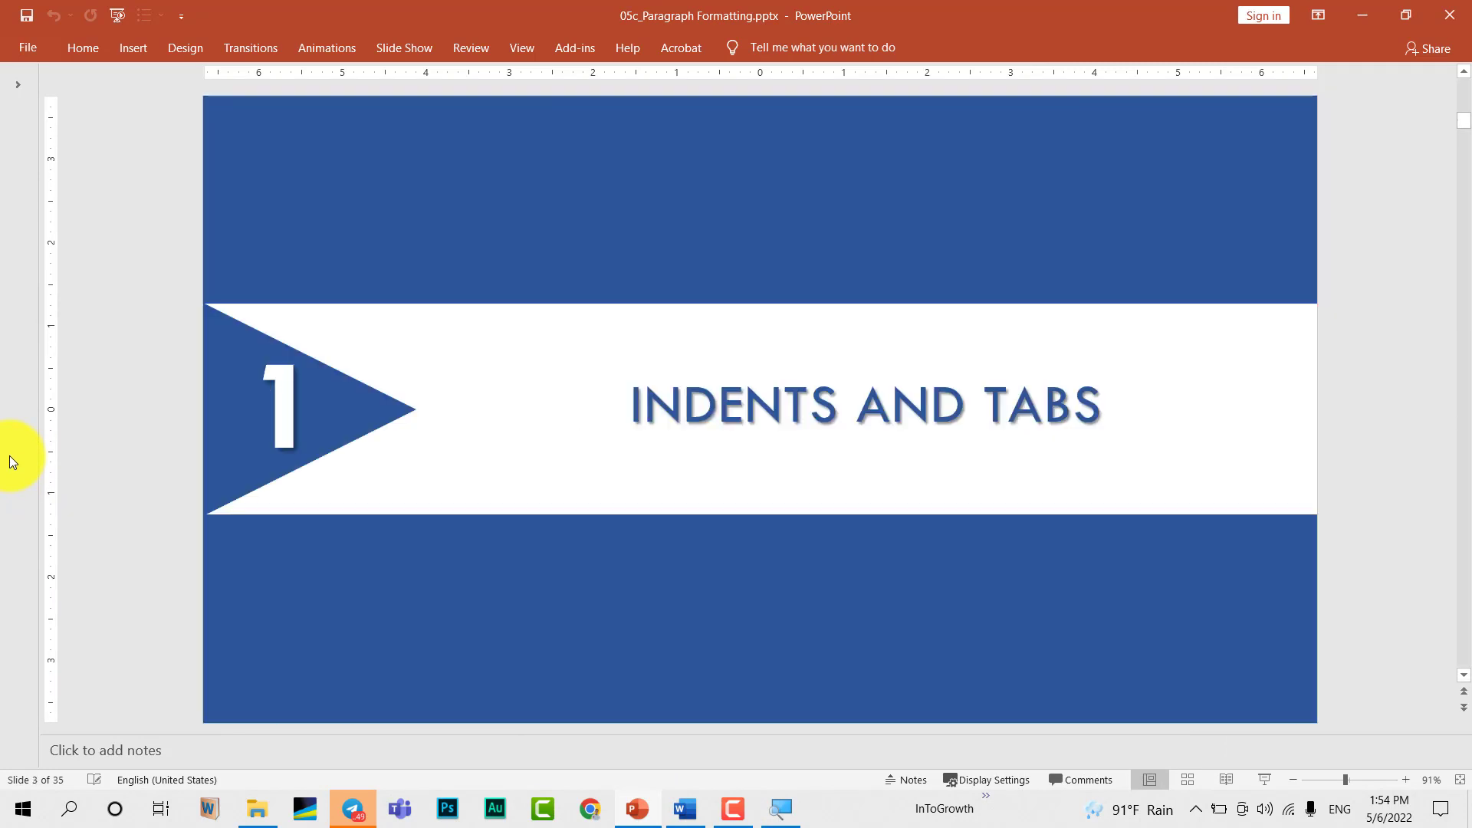
{"action": "scroll", "coordinate": [9, 455], "scroll_direction": "down", "scroll_amount": 1}
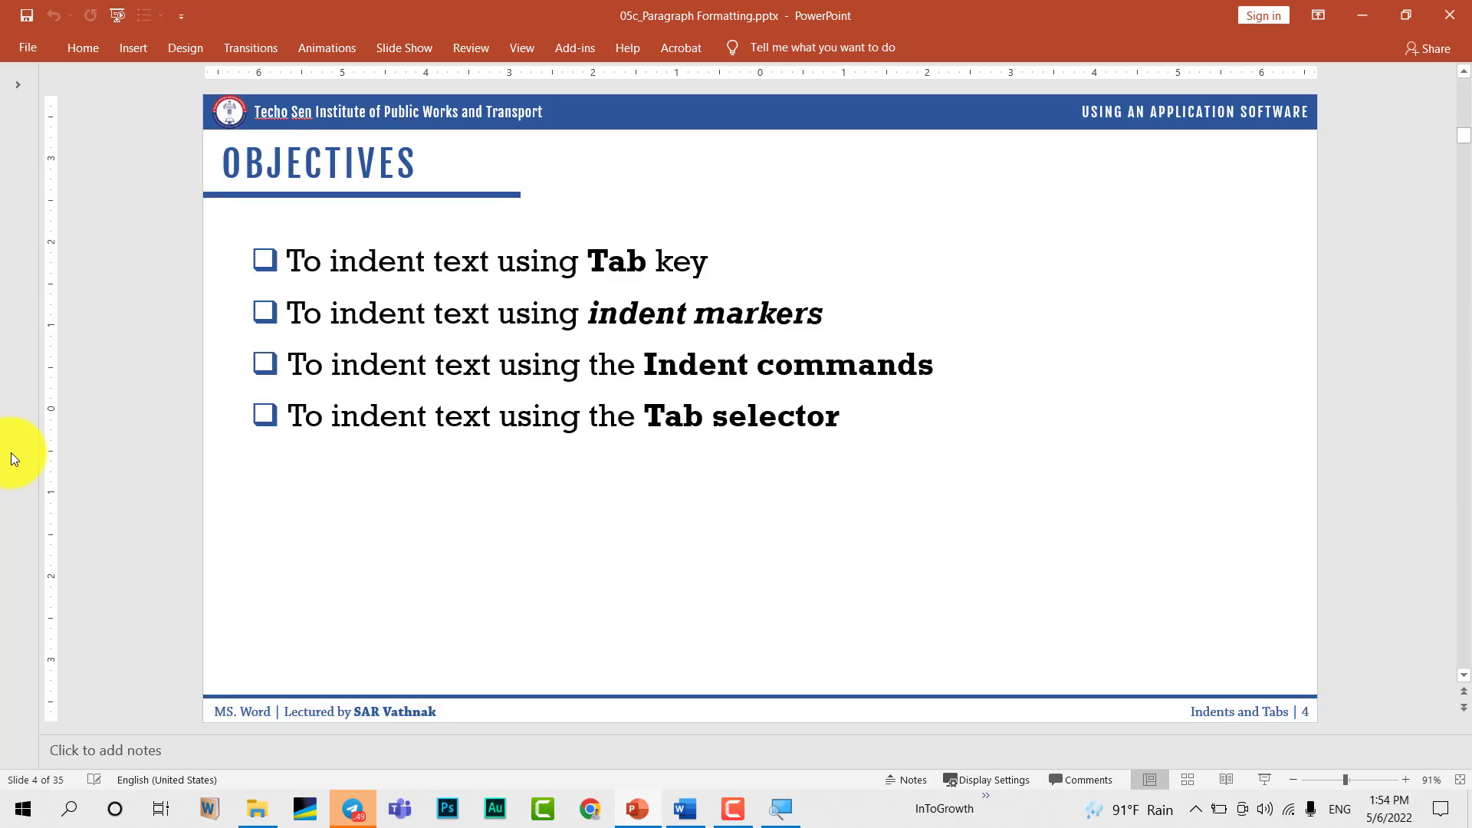
{"action": "left_click_drag", "start_coordinate": [831, 315], "coordinate": [620, 306]}
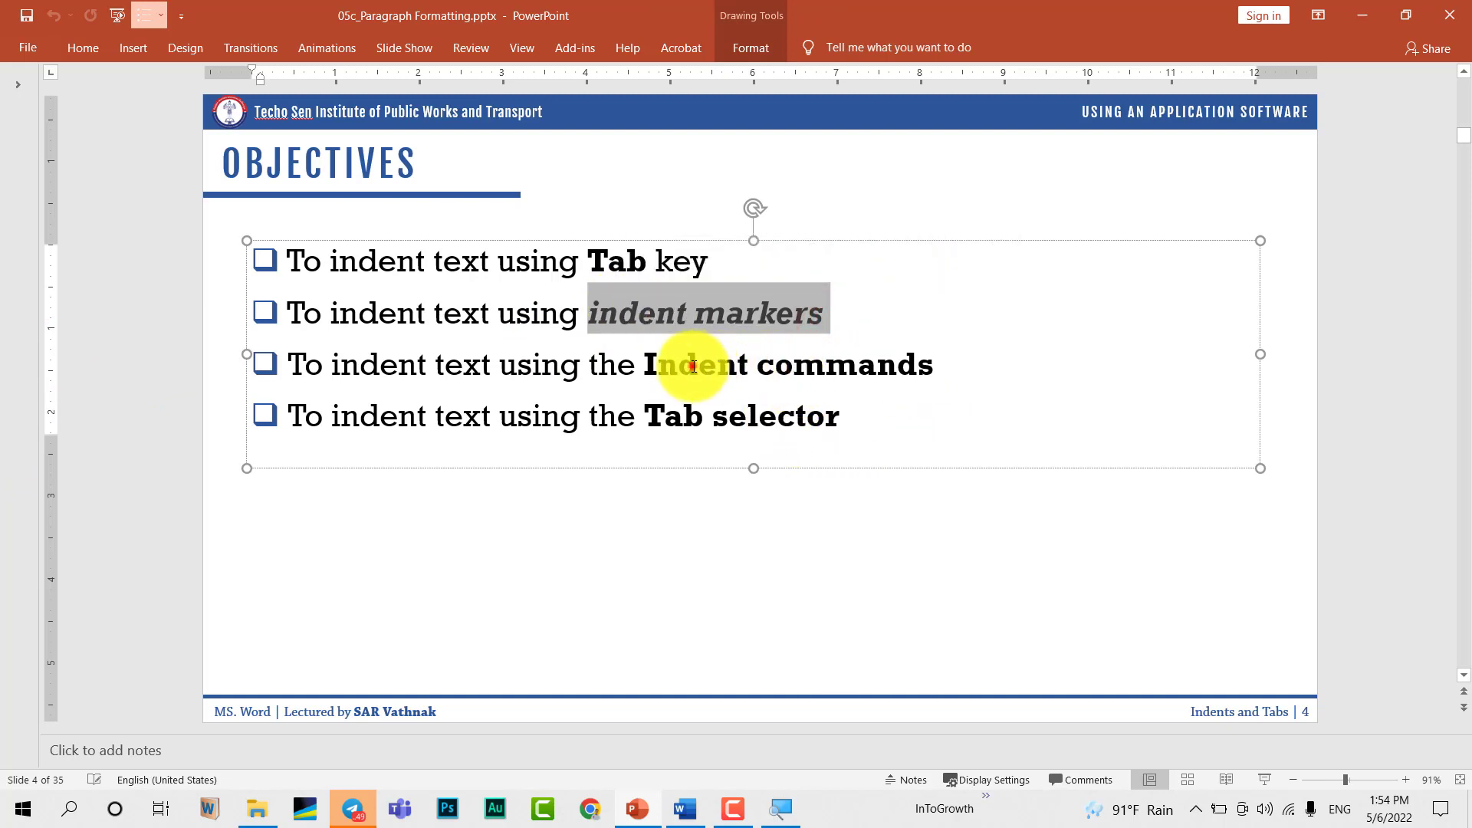
{"action": "left_click_drag", "start_coordinate": [693, 366], "coordinate": [931, 368]}
{"action": "left_click_drag", "start_coordinate": [821, 418], "coordinate": [698, 414]}
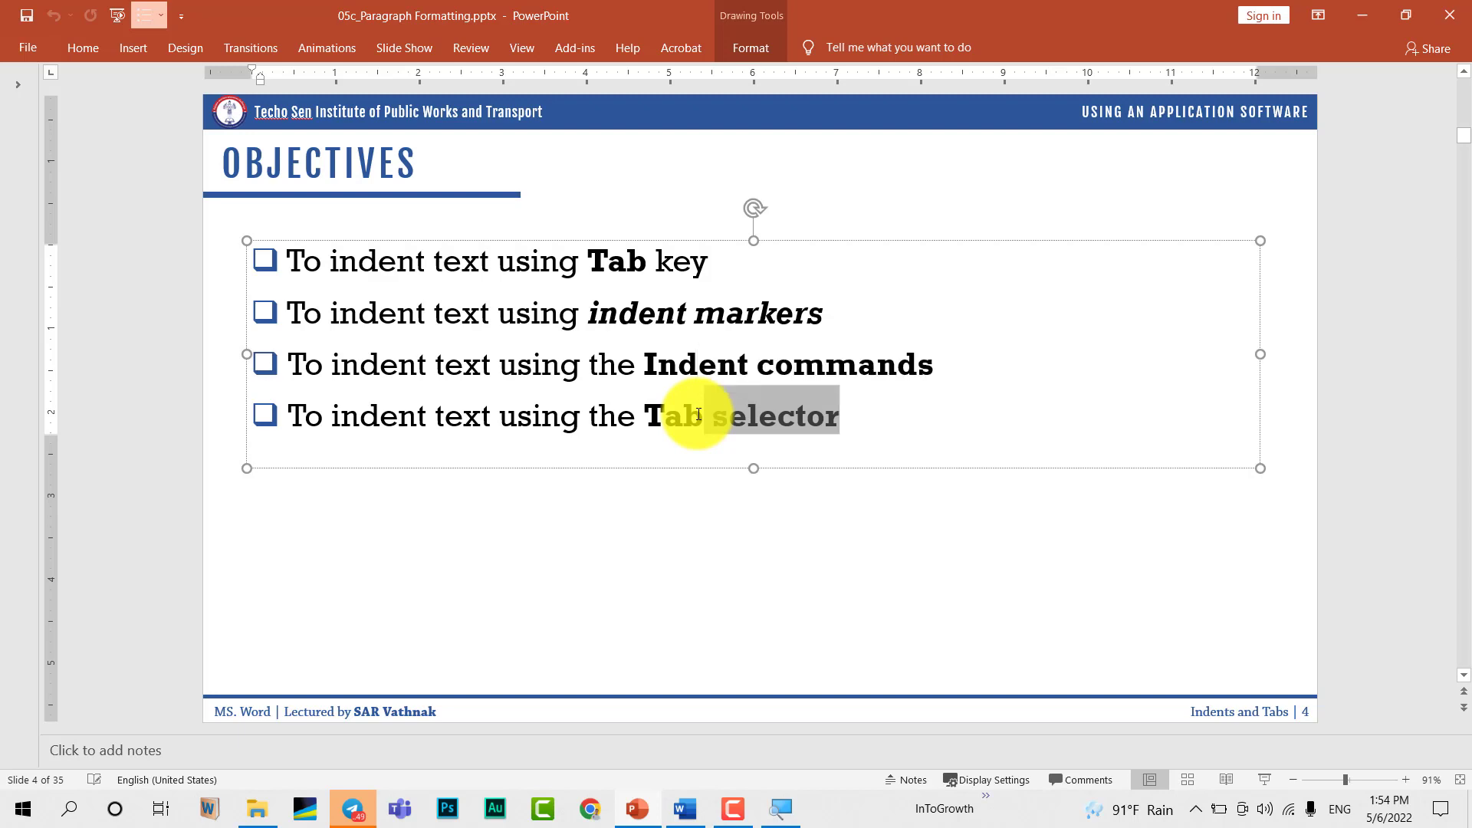
{"action": "key", "text": "alt+Tab"}
Step: Justify the second paragraph and add a Tab indent before 'Themes'
{"action": "left_click", "coordinate": [502, 375]}
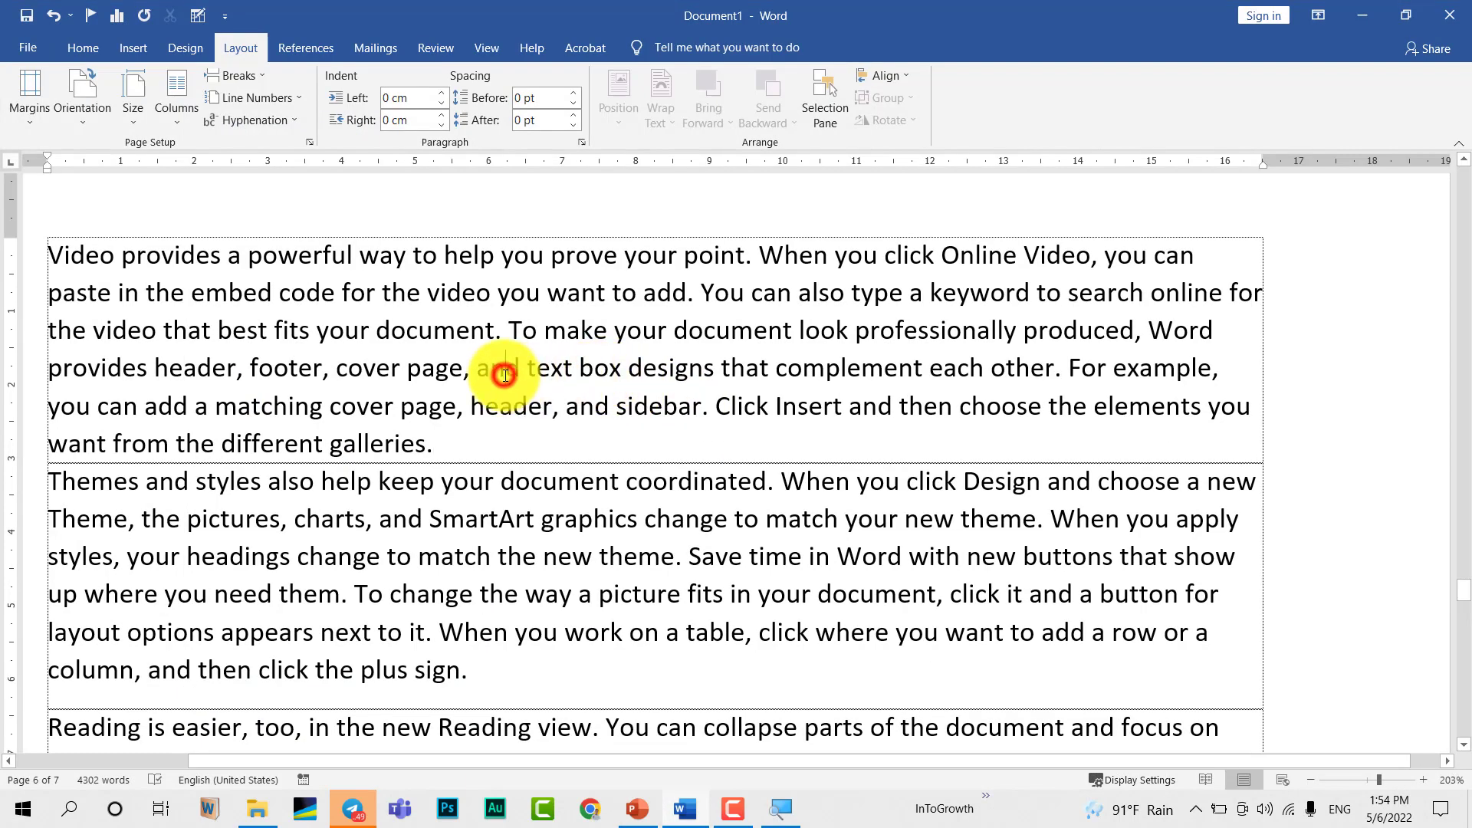
{"action": "left_click", "coordinate": [414, 533]}
{"action": "key", "text": "ctrl+j"}
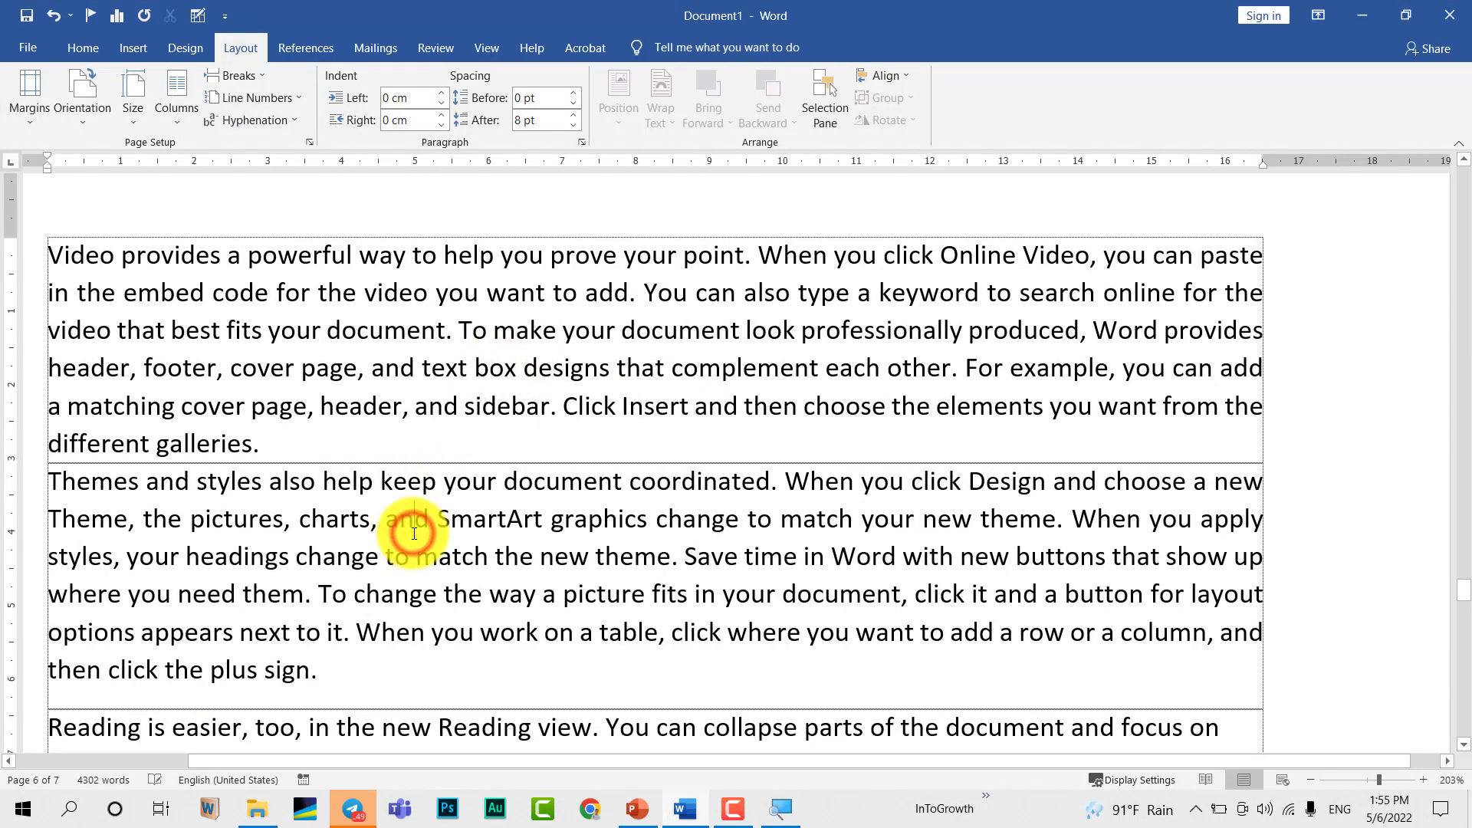
{"action": "key", "text": "Tab"}
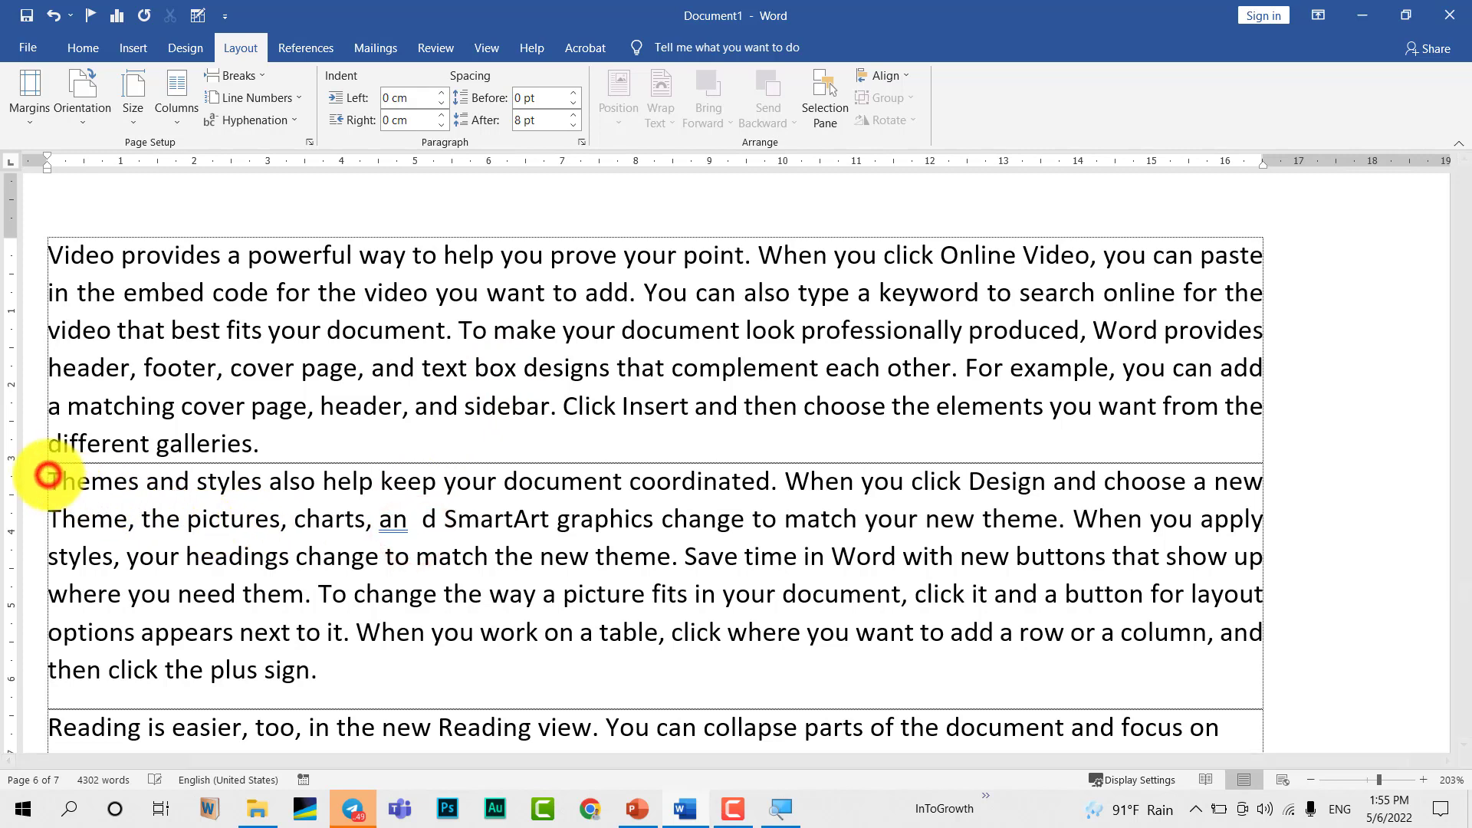
{"action": "left_click", "coordinate": [50, 475]}
{"action": "key", "text": "Tab"}
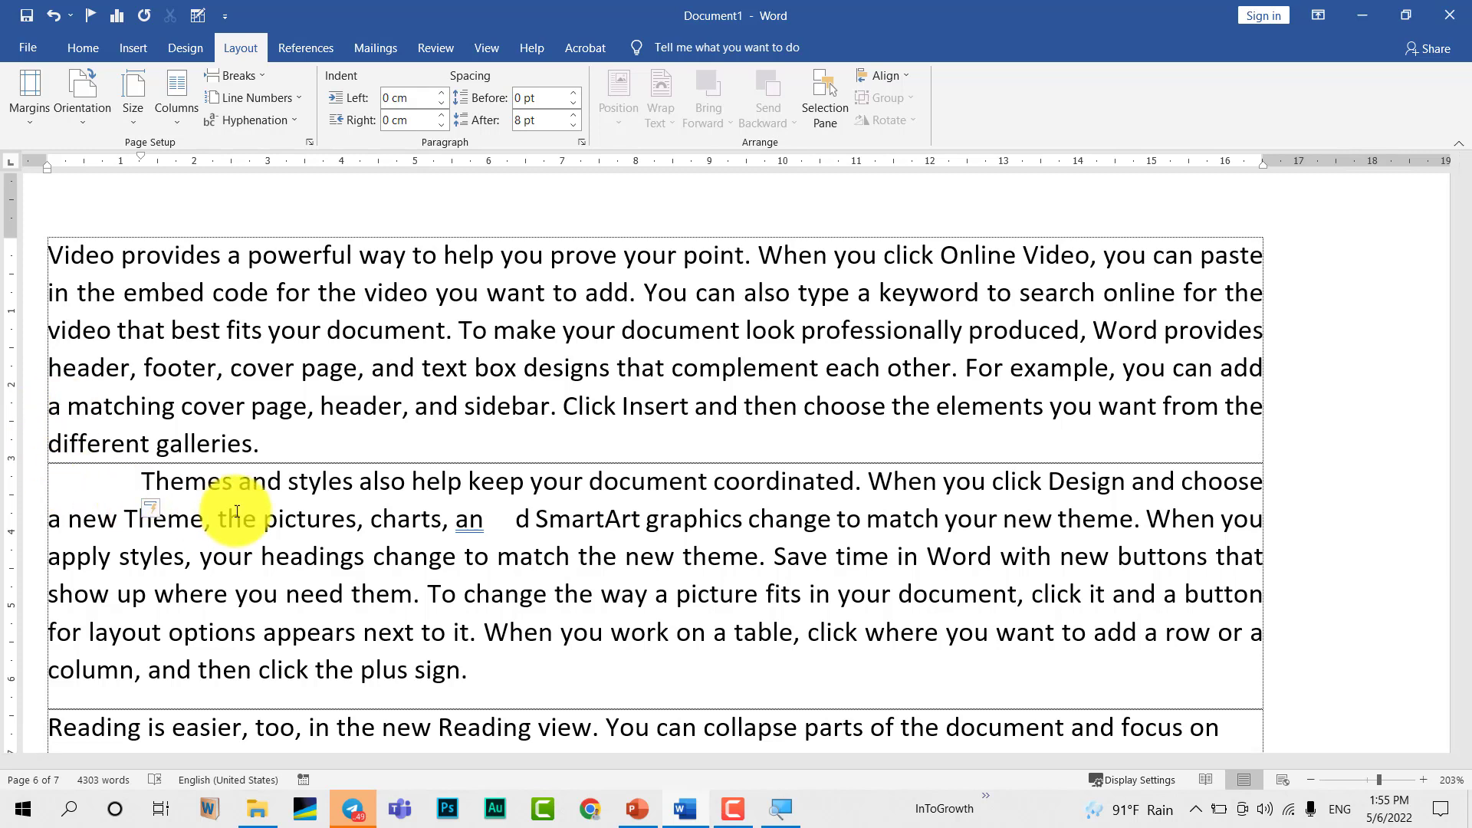
Step: Delete the indent before 'Themes', undo the accidental paragraph join, and return to page 1
{"action": "scroll", "coordinate": [329, 509], "scroll_direction": "down", "scroll_amount": 1}
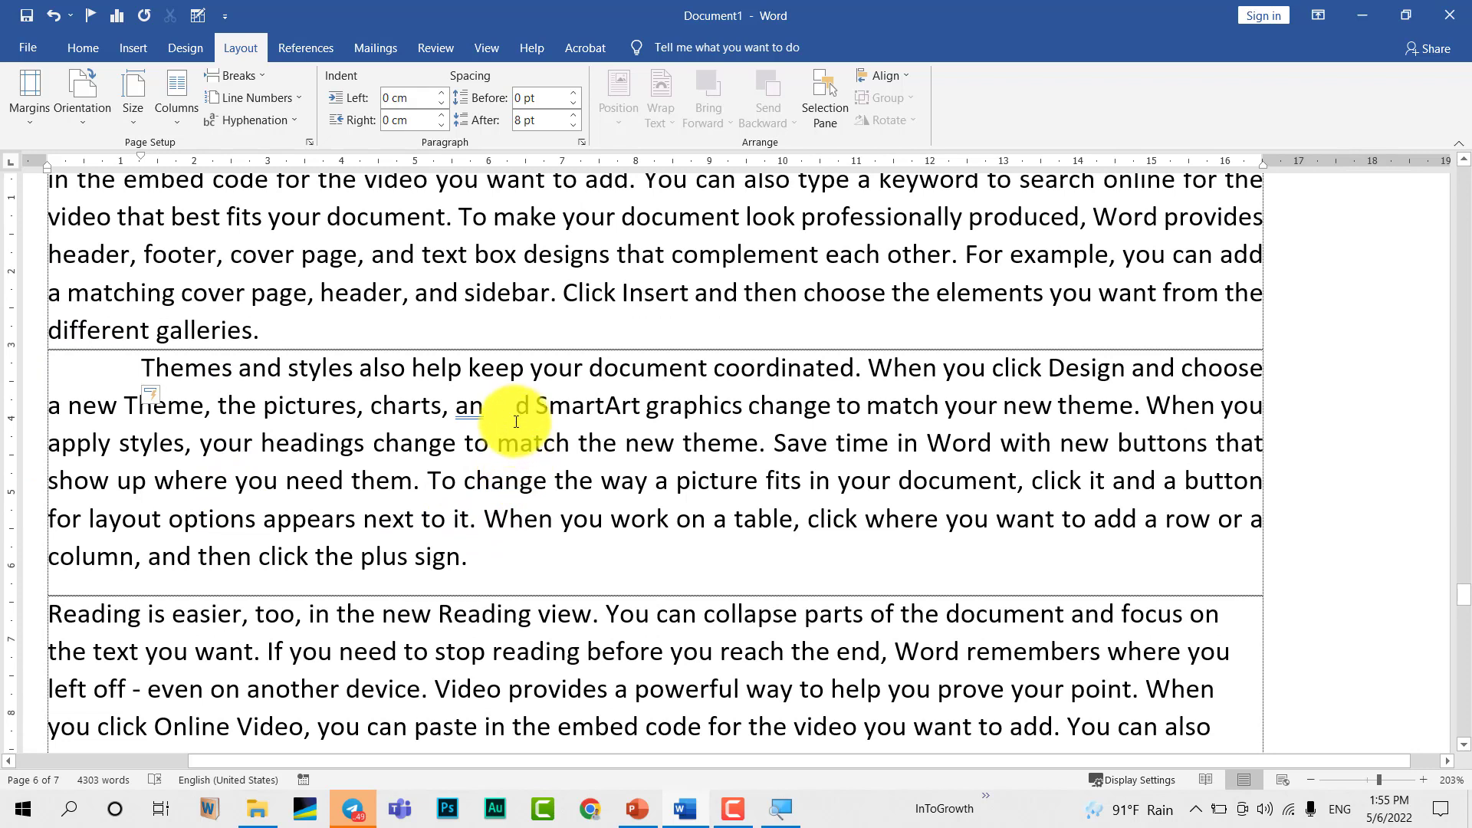
{"action": "left_click", "coordinate": [517, 418]}
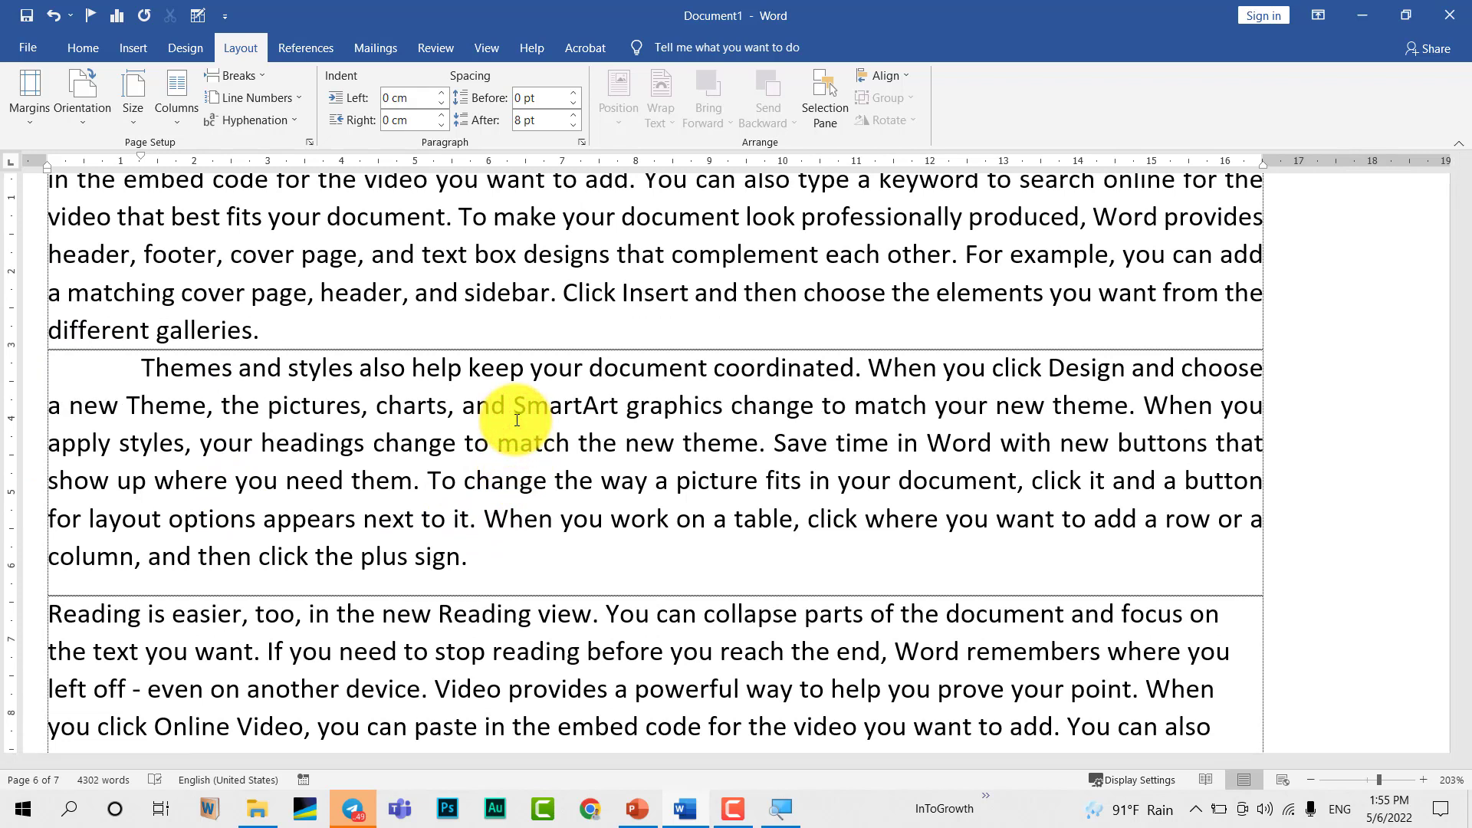
{"action": "left_click", "coordinate": [141, 368]}
{"action": "key", "text": "BackSpace"}
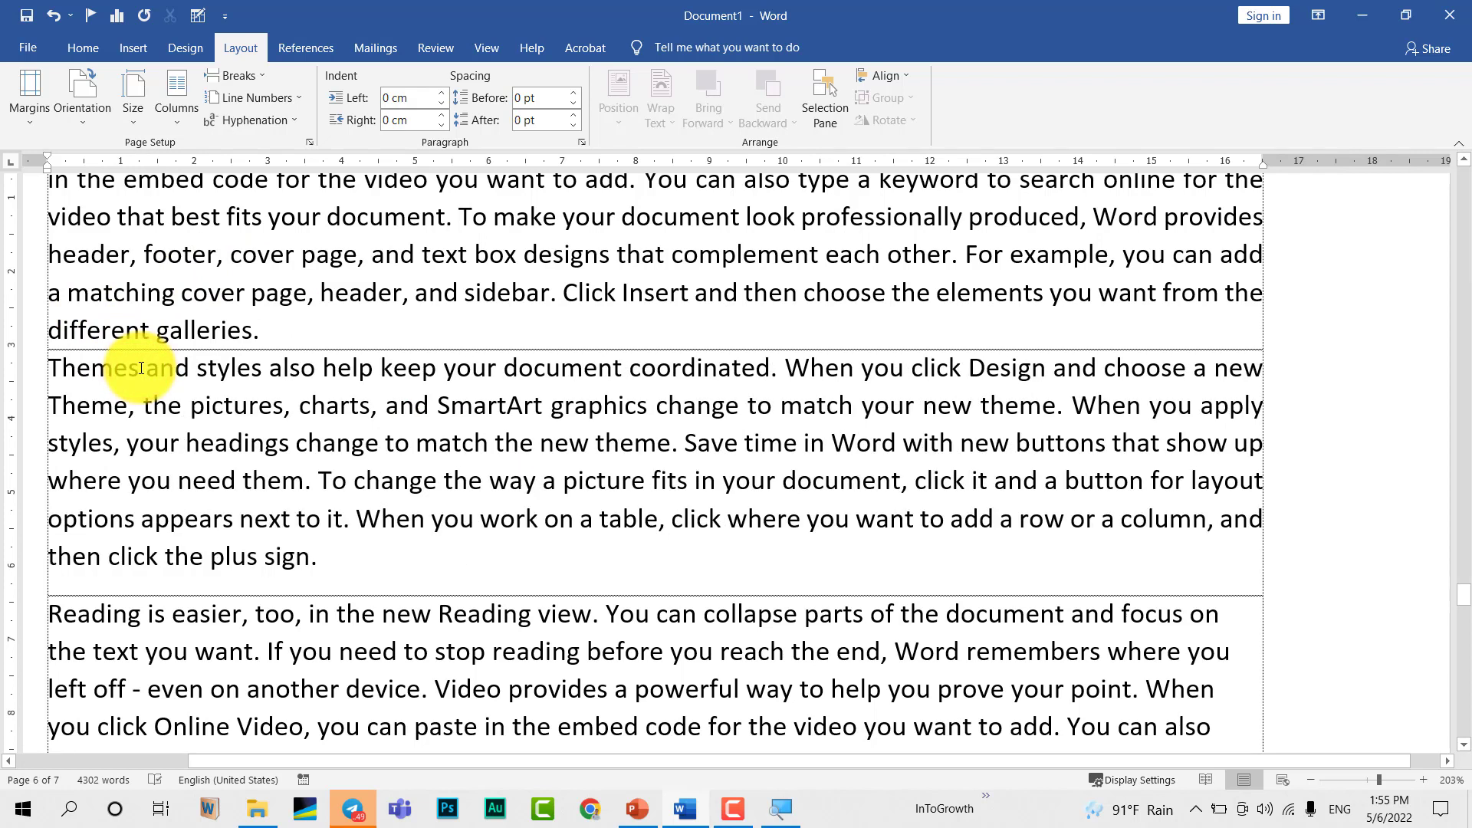
{"action": "key", "text": "BackSpace"}
{"action": "key", "text": "BackSpace"}
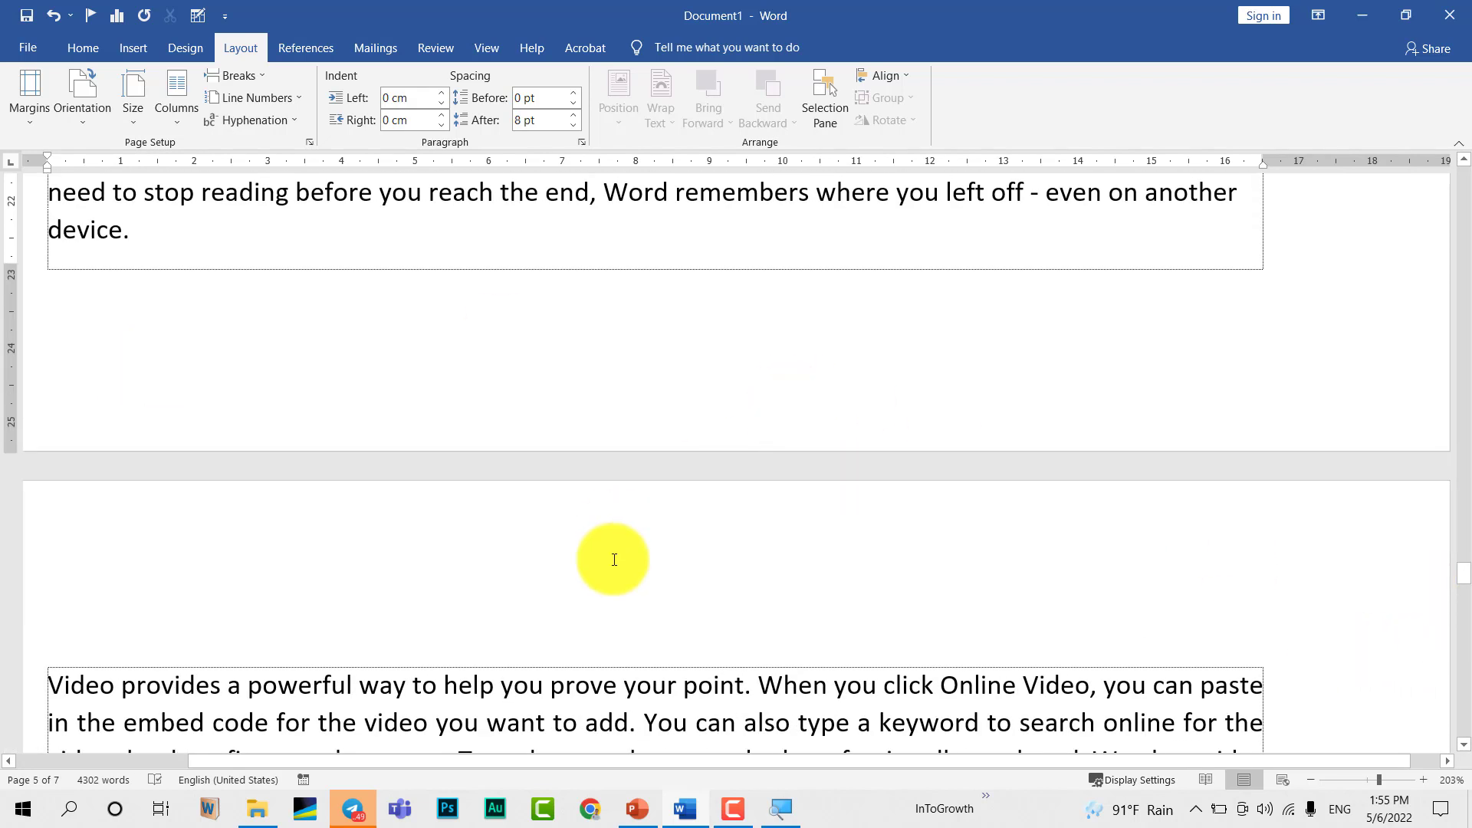
{"action": "key", "text": "BackSpace"}
{"action": "key", "text": "ctrl+z"}
{"action": "key", "text": "ctrl+z"}
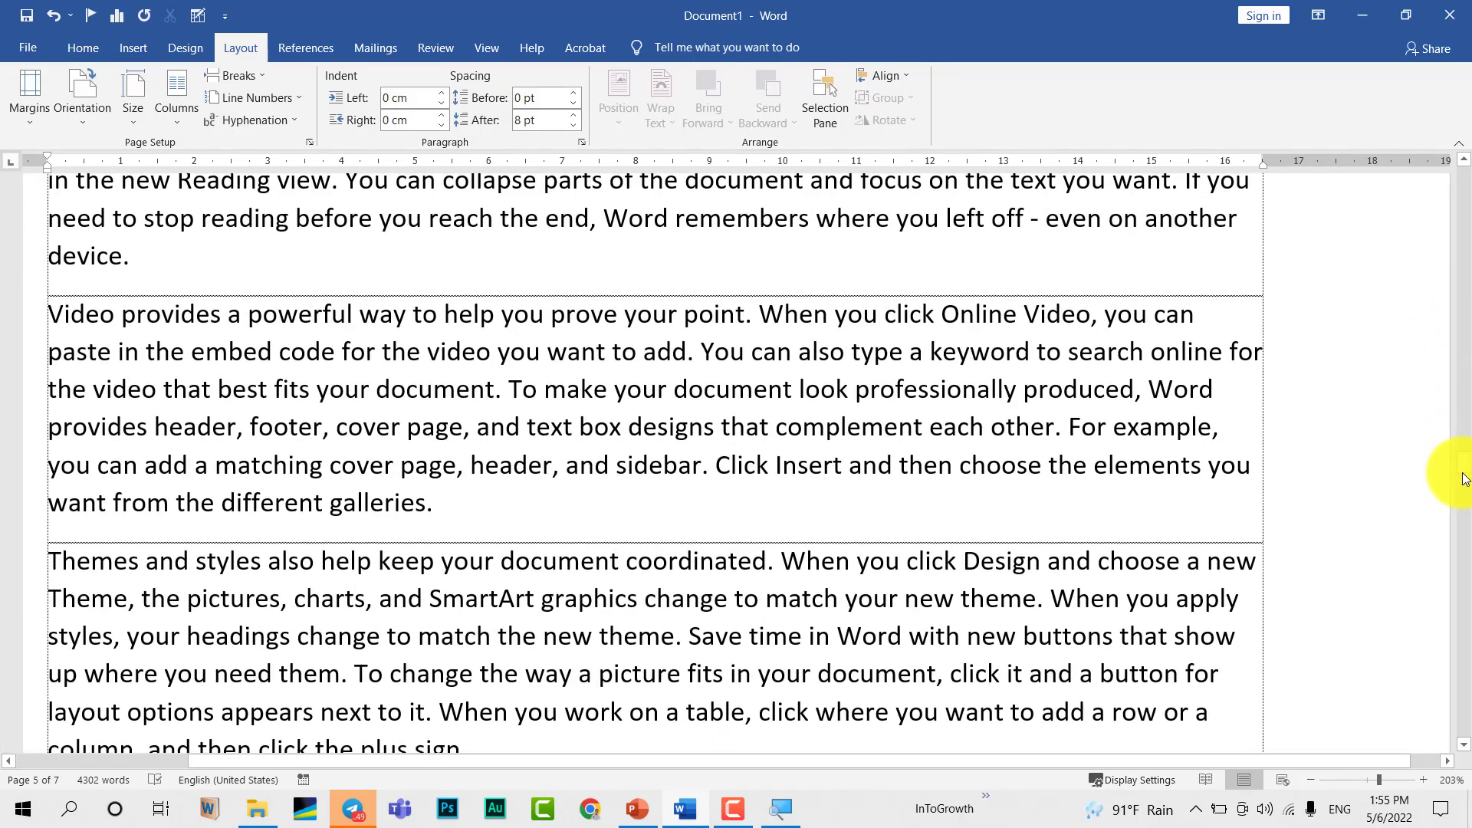
{"action": "left_click_drag", "start_coordinate": [1461, 471], "coordinate": [1464, 175]}
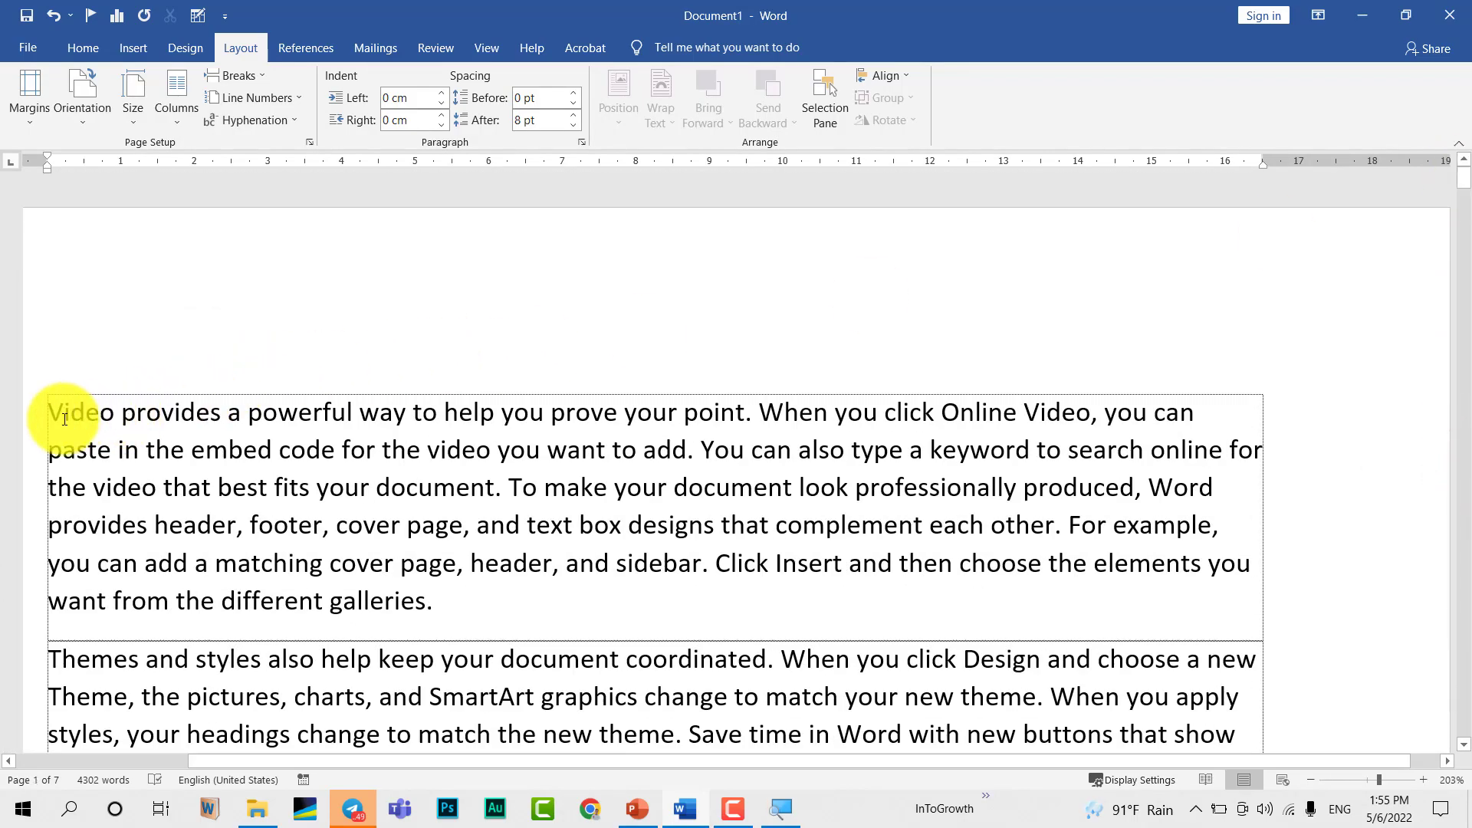
{"action": "left_click", "coordinate": [48, 416]}
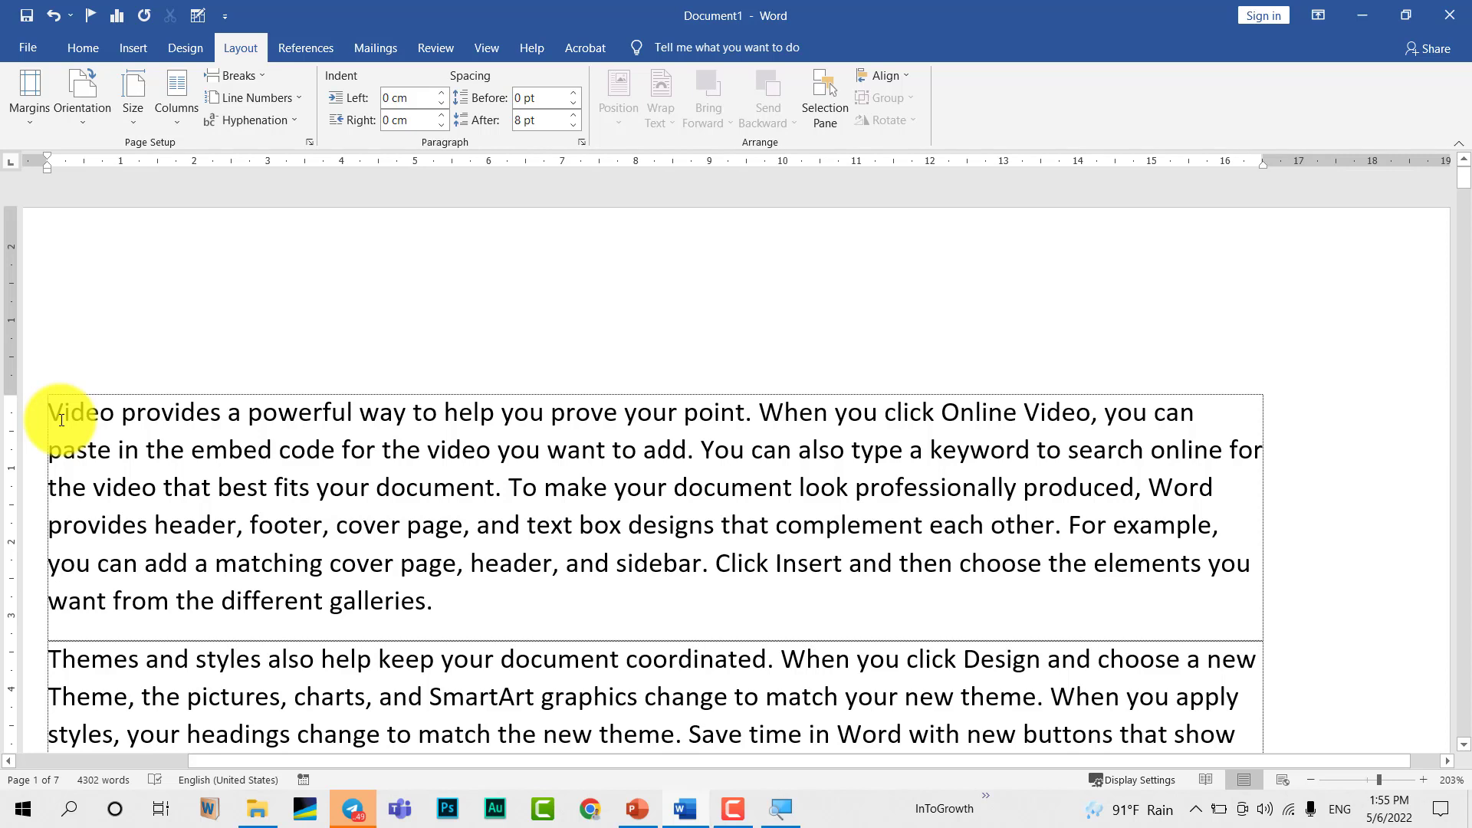
{"action": "scroll", "coordinate": [197, 473], "scroll_direction": "down", "scroll_amount": 2, "text": "ctrl"}
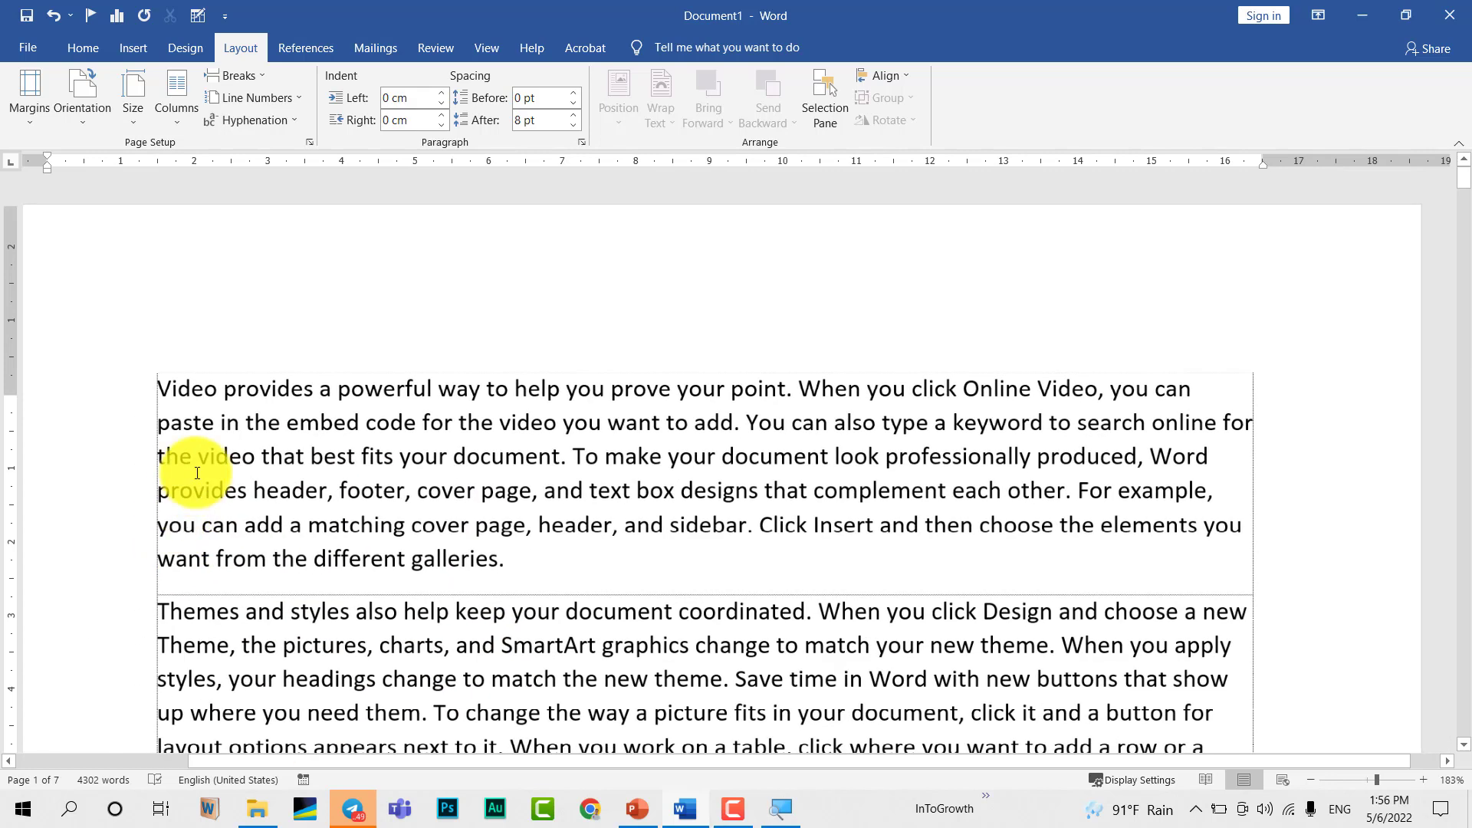
{"action": "scroll", "coordinate": [197, 473], "scroll_direction": "down", "scroll_amount": 1, "text": "ctrl"}
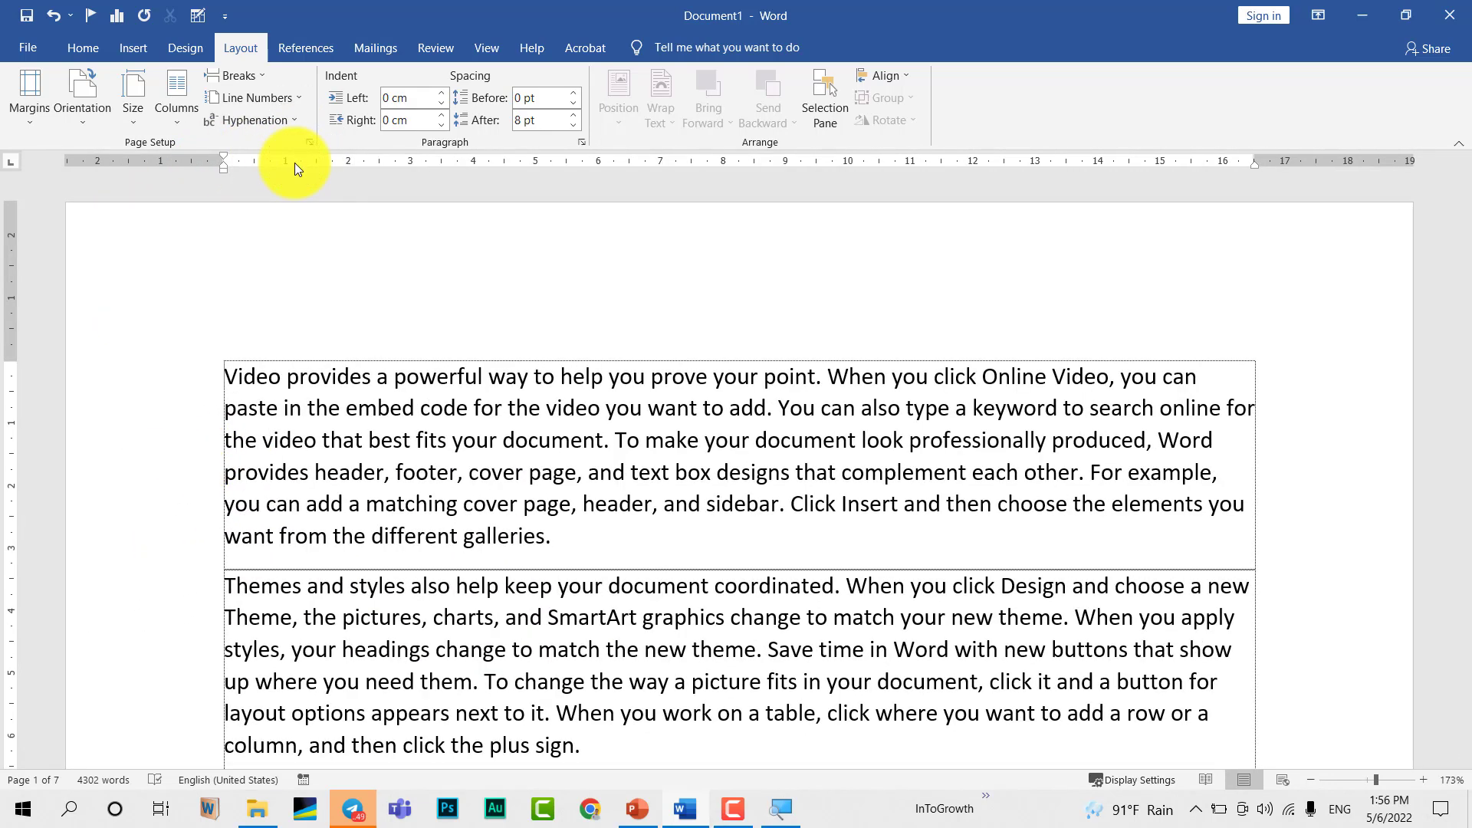
{"action": "left_click", "coordinate": [295, 162]}
Step: Browse the Home tab's Bullet Library, then close it without applying a bullet style
{"action": "left_click", "coordinate": [86, 46]}
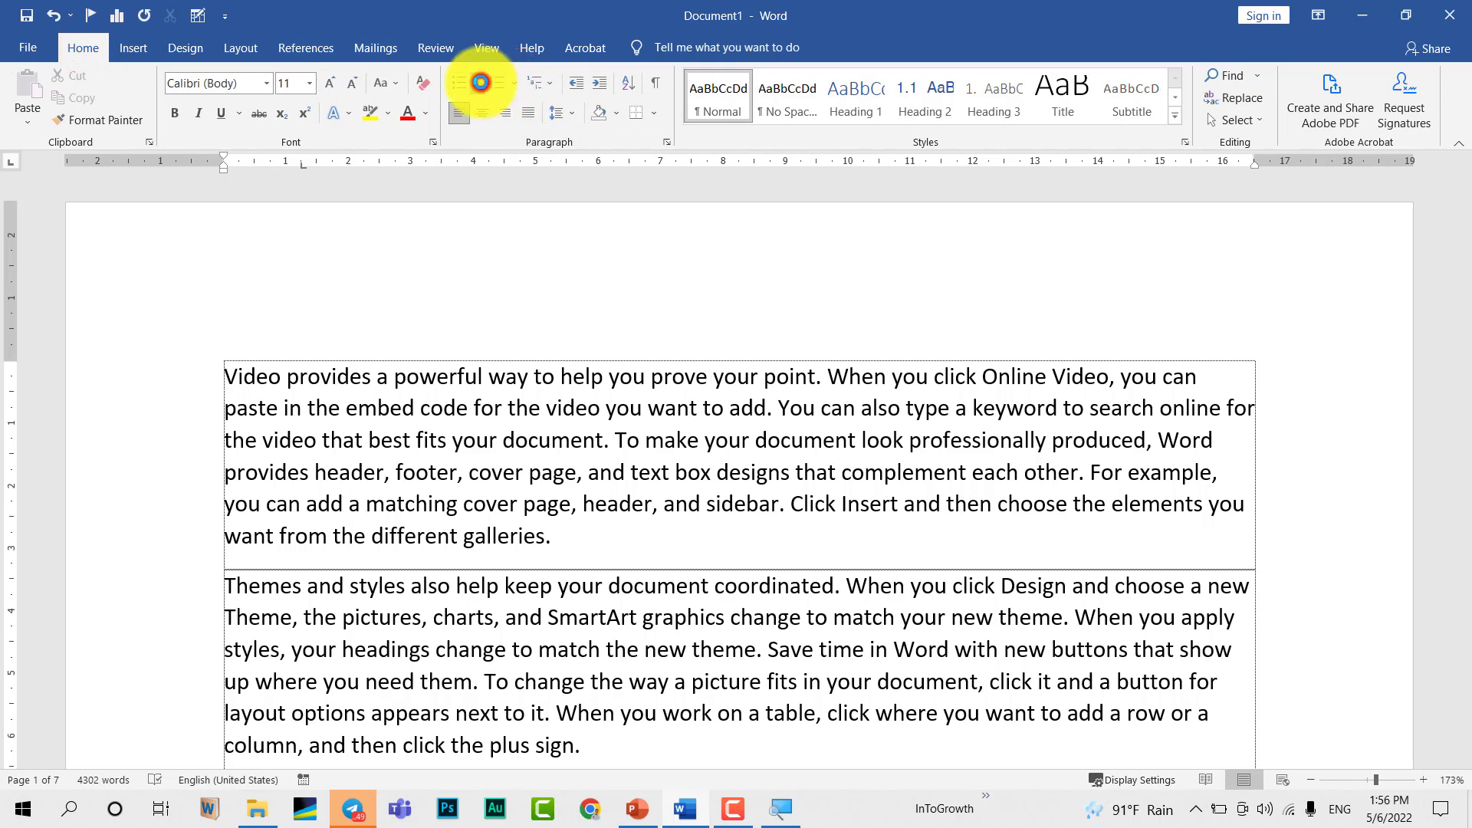
{"action": "left_click", "coordinate": [481, 82]}
{"action": "left_click", "coordinate": [478, 82]}
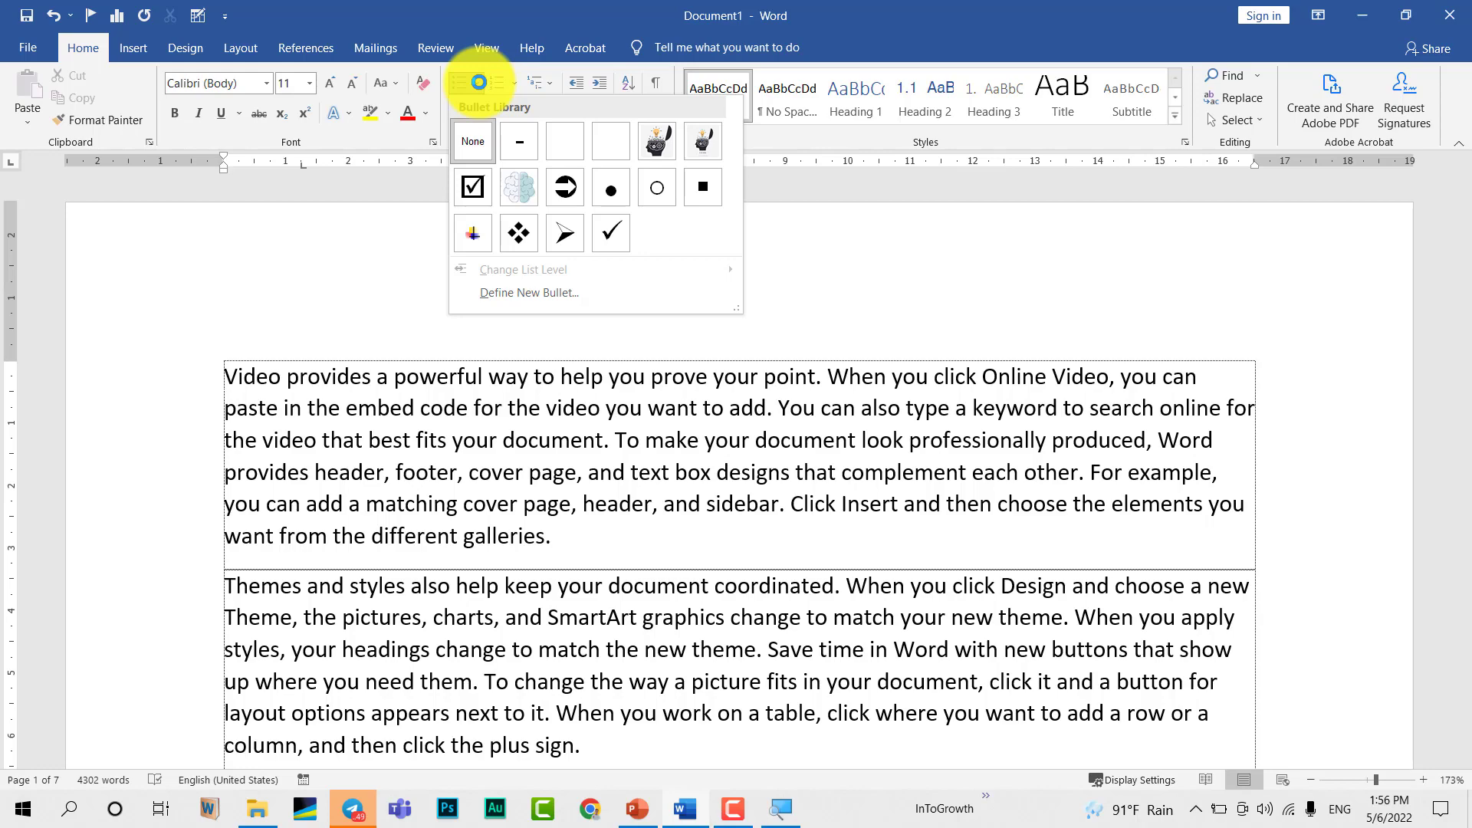
{"action": "left_click", "coordinate": [450, 496]}
Step: Indent the first line of the 'Video provides' paragraph with a Tab at its start
{"action": "scroll", "coordinate": [296, 378], "scroll_direction": "down", "scroll_amount": 1}
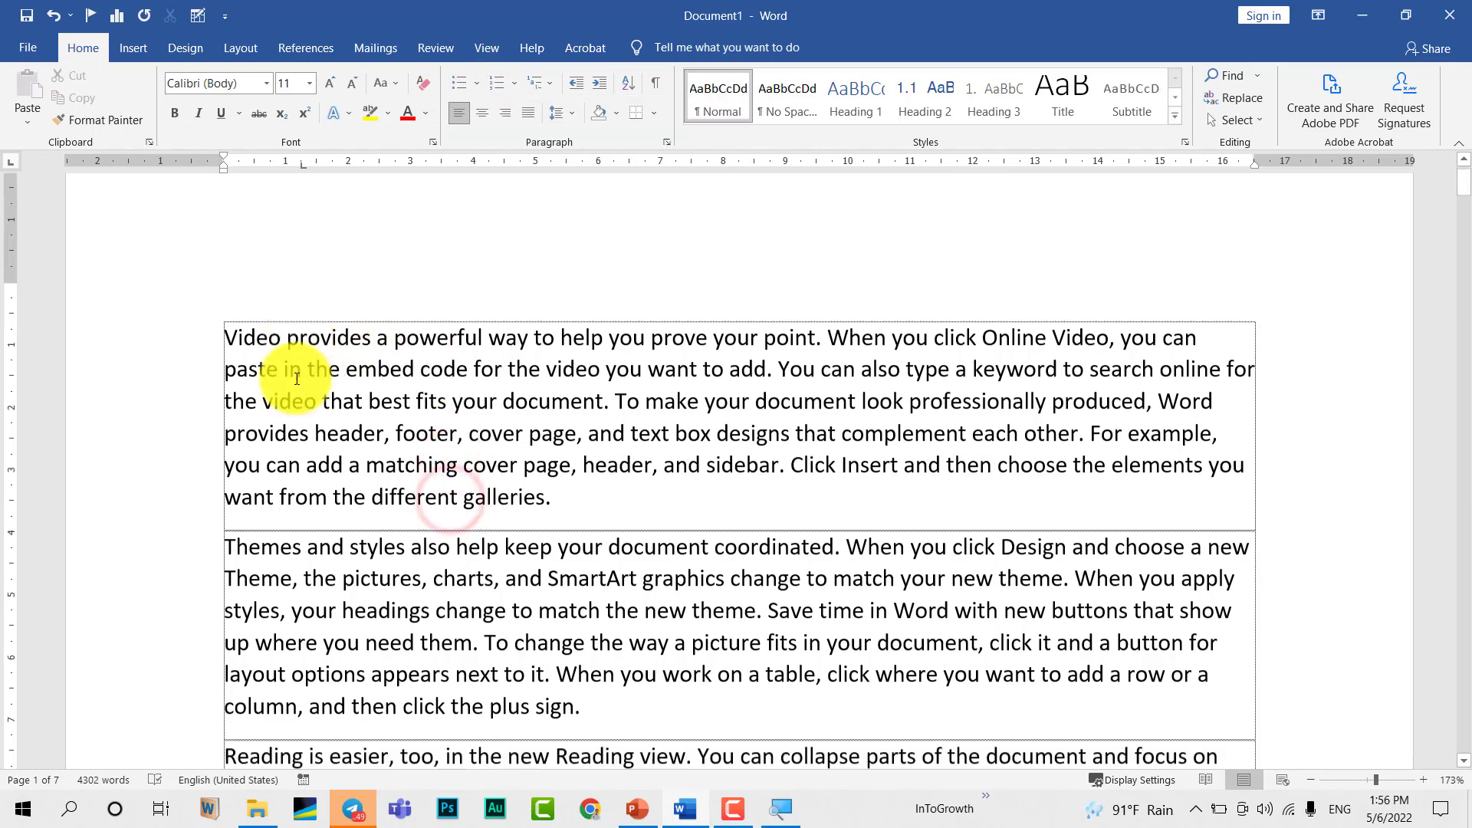
{"action": "scroll", "coordinate": [253, 322], "scroll_direction": "down", "scroll_amount": 1}
{"action": "scroll", "coordinate": [223, 253], "scroll_direction": "up", "scroll_amount": 3, "text": "ctrl"}
{"action": "scroll", "coordinate": [245, 287], "scroll_direction": "up", "scroll_amount": 3, "text": "ctrl"}
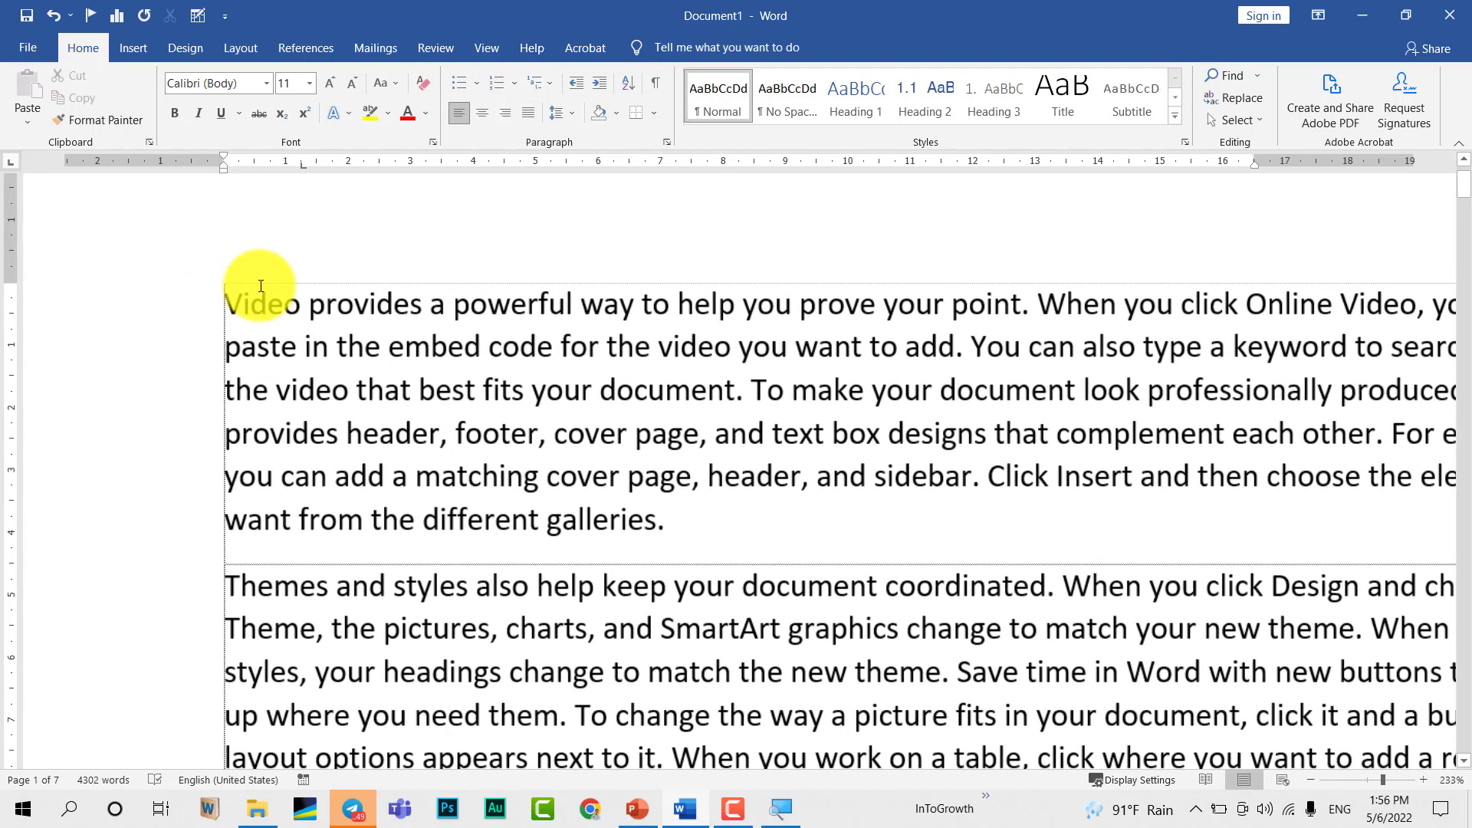
{"action": "left_click_drag", "start_coordinate": [705, 518], "coordinate": [224, 307]}
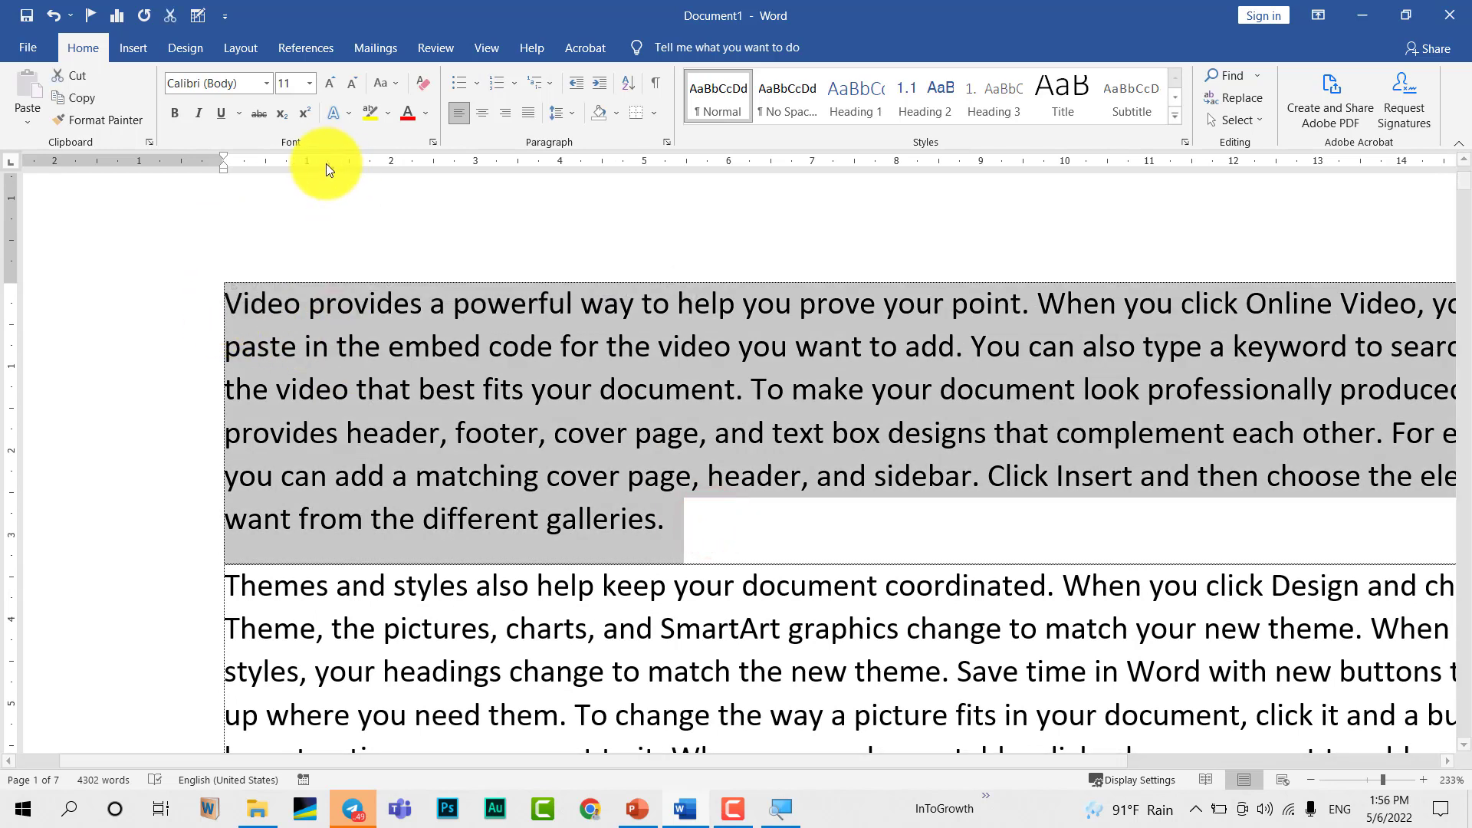
{"action": "left_click", "coordinate": [329, 165]}
{"action": "left_click", "coordinate": [366, 314]}
{"action": "left_click", "coordinate": [288, 309]}
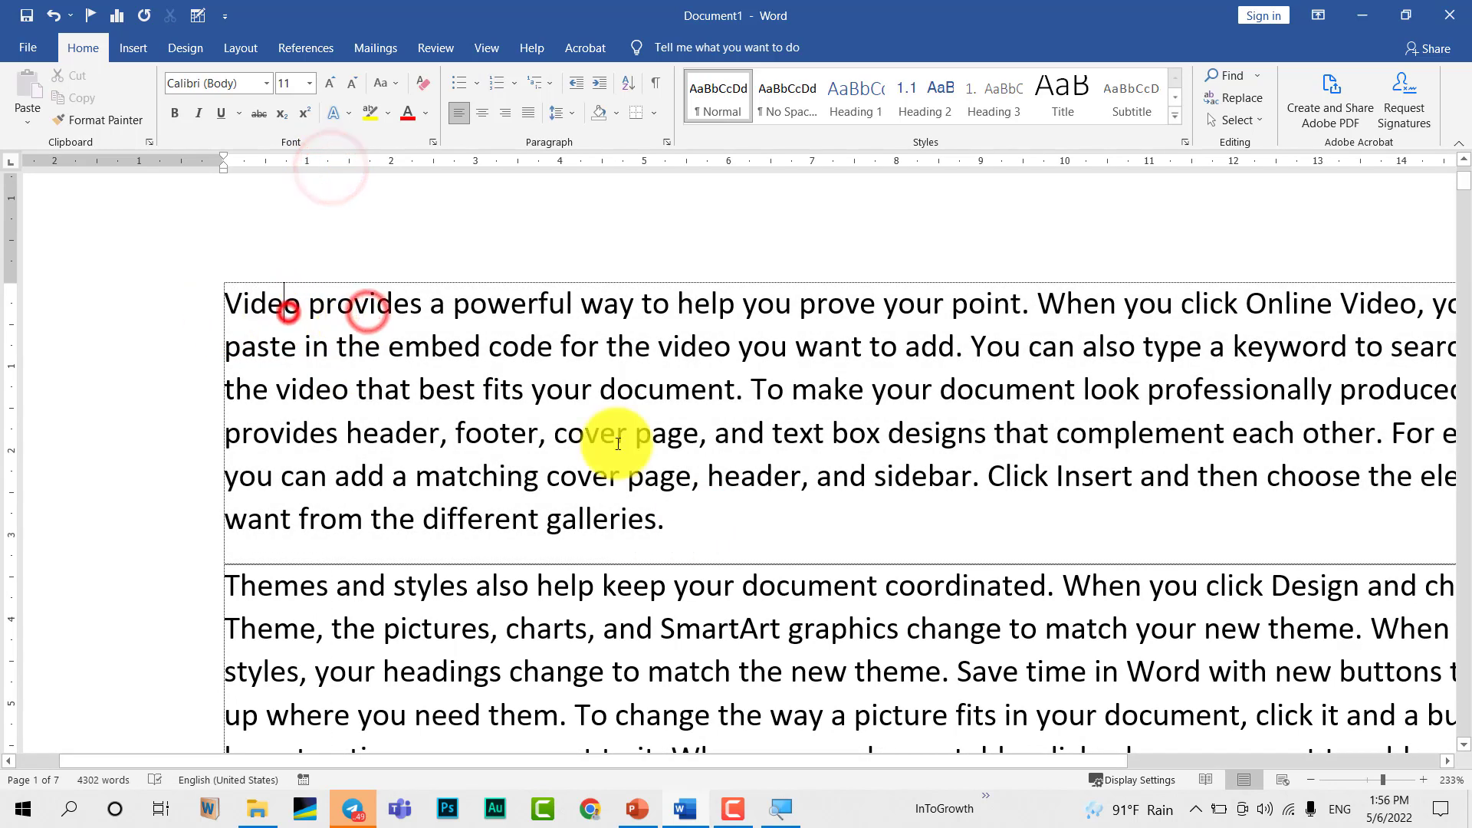
{"action": "left_click_drag", "start_coordinate": [732, 526], "coordinate": [222, 310]}
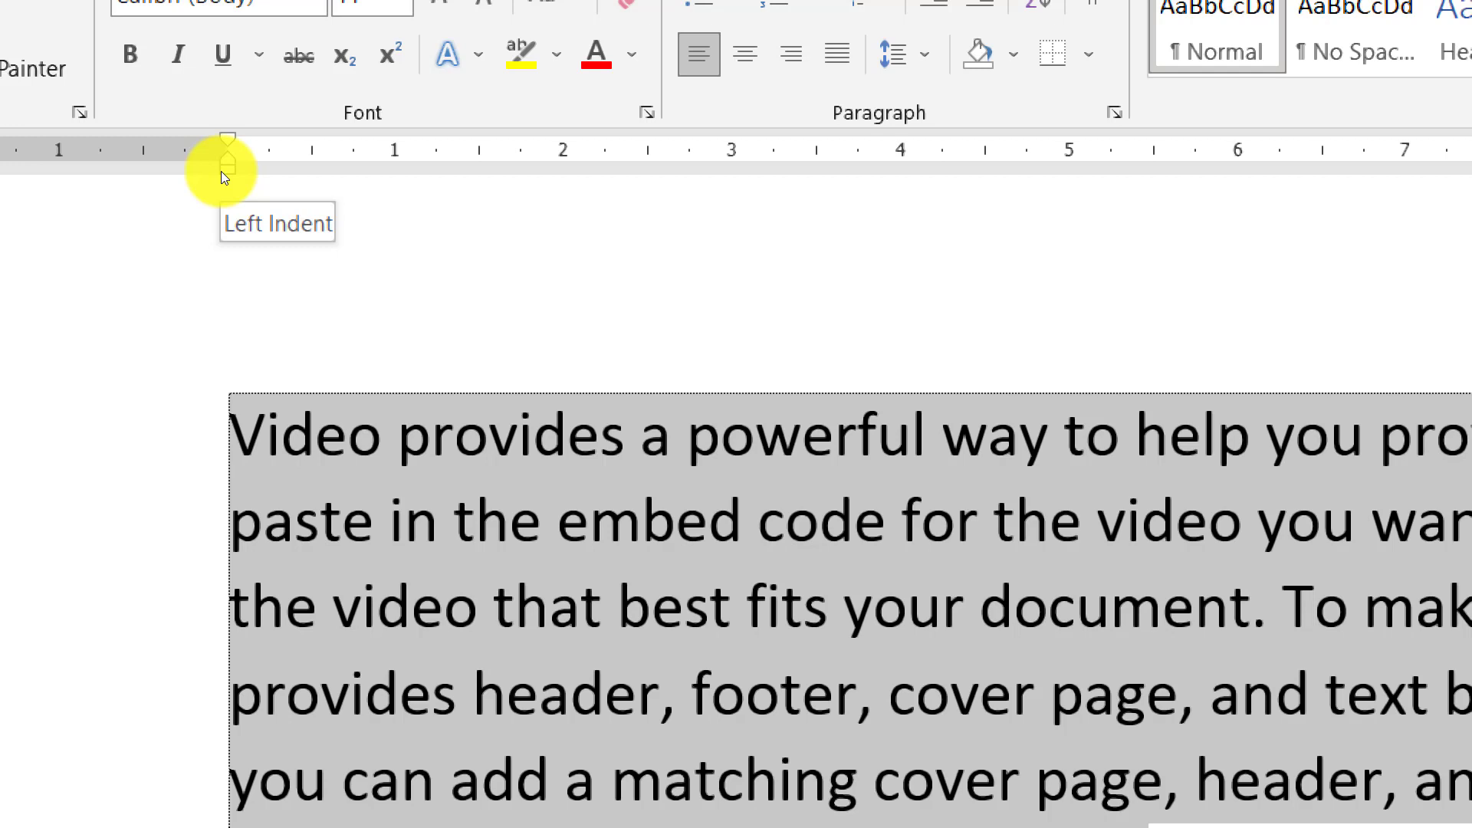
{"action": "left_click", "coordinate": [218, 301]}
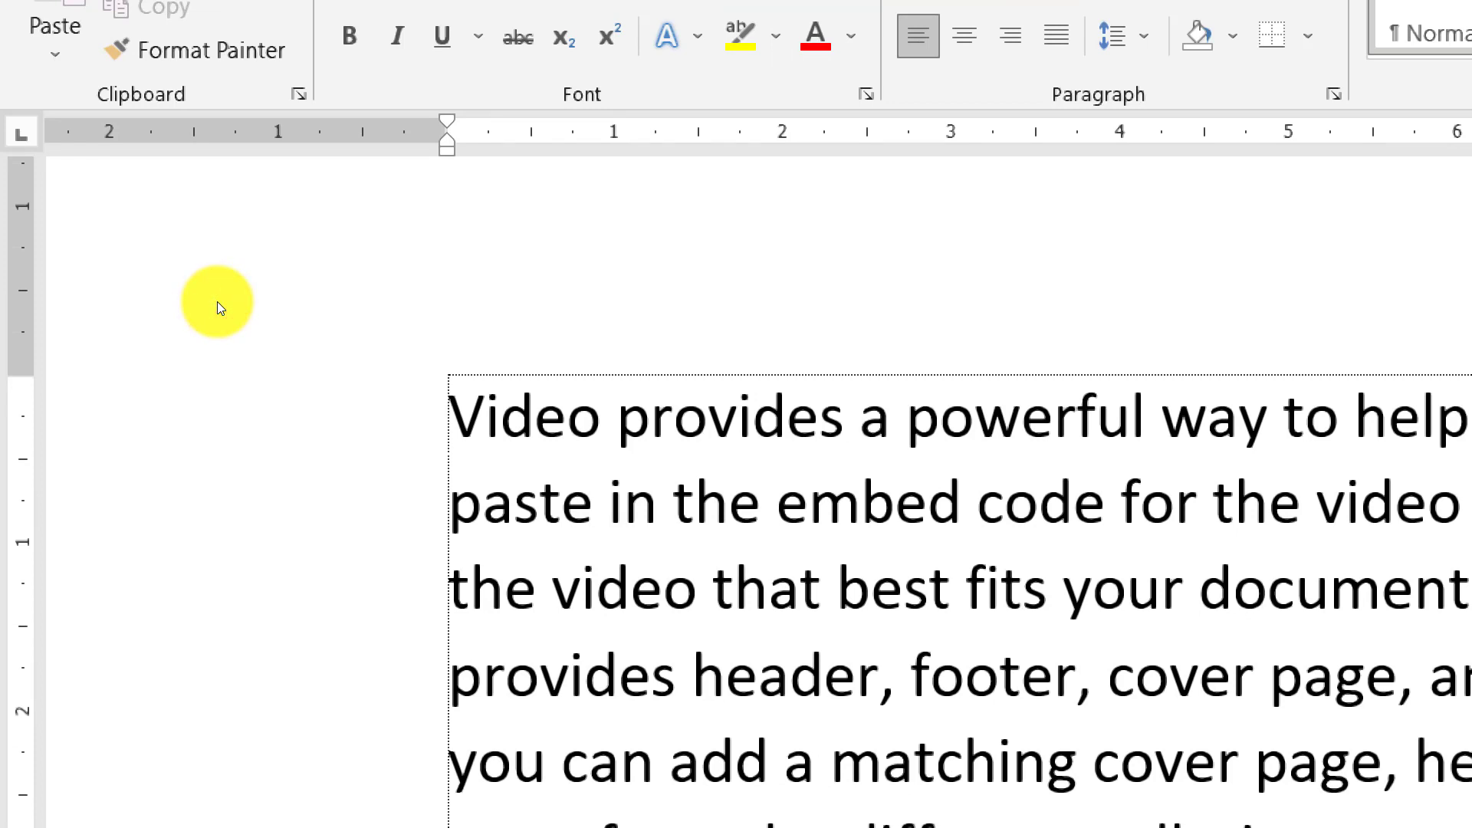
{"action": "key", "text": "Tab"}
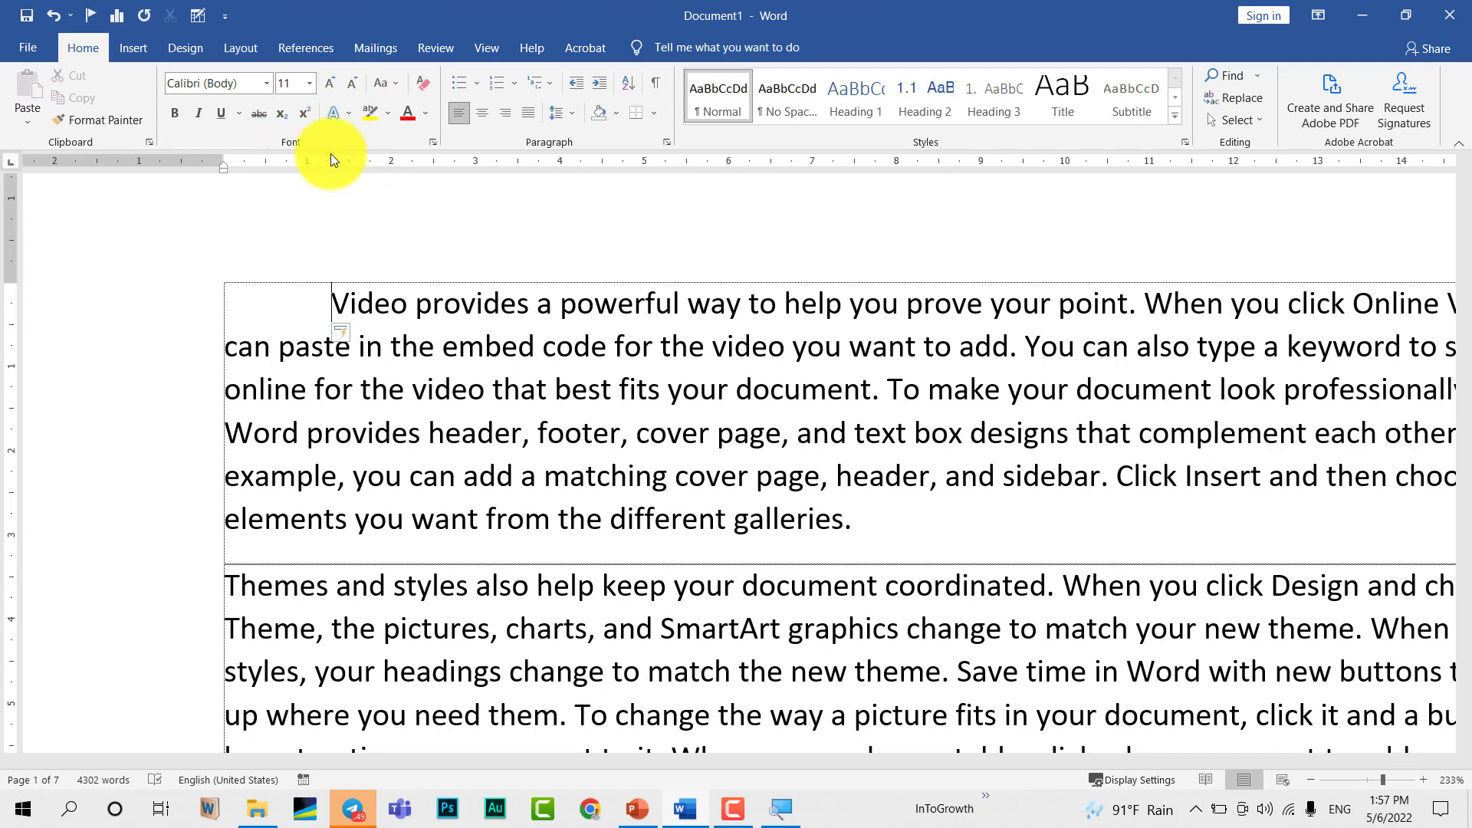
Step: Adjust the Video paragraph's first-line indent marker and open its Paragraph settings showing 1.25 cm
{"action": "mouse_move", "coordinate": [330, 155]}
{"action": "left_mouse_down"}
{"action": "mouse_move", "coordinate": [192, 161]}
{"action": "mouse_move", "coordinate": [52, 198]}
{"action": "mouse_move", "coordinate": [1015, 205]}
{"action": "mouse_move", "coordinate": [237, 288]}
{"action": "mouse_move", "coordinate": [402, 206]}
{"action": "mouse_move", "coordinate": [266, 126]}
{"action": "mouse_move", "coordinate": [351, 164]}
{"action": "mouse_move", "coordinate": [329, 187]}
{"action": "left_mouse_up"}
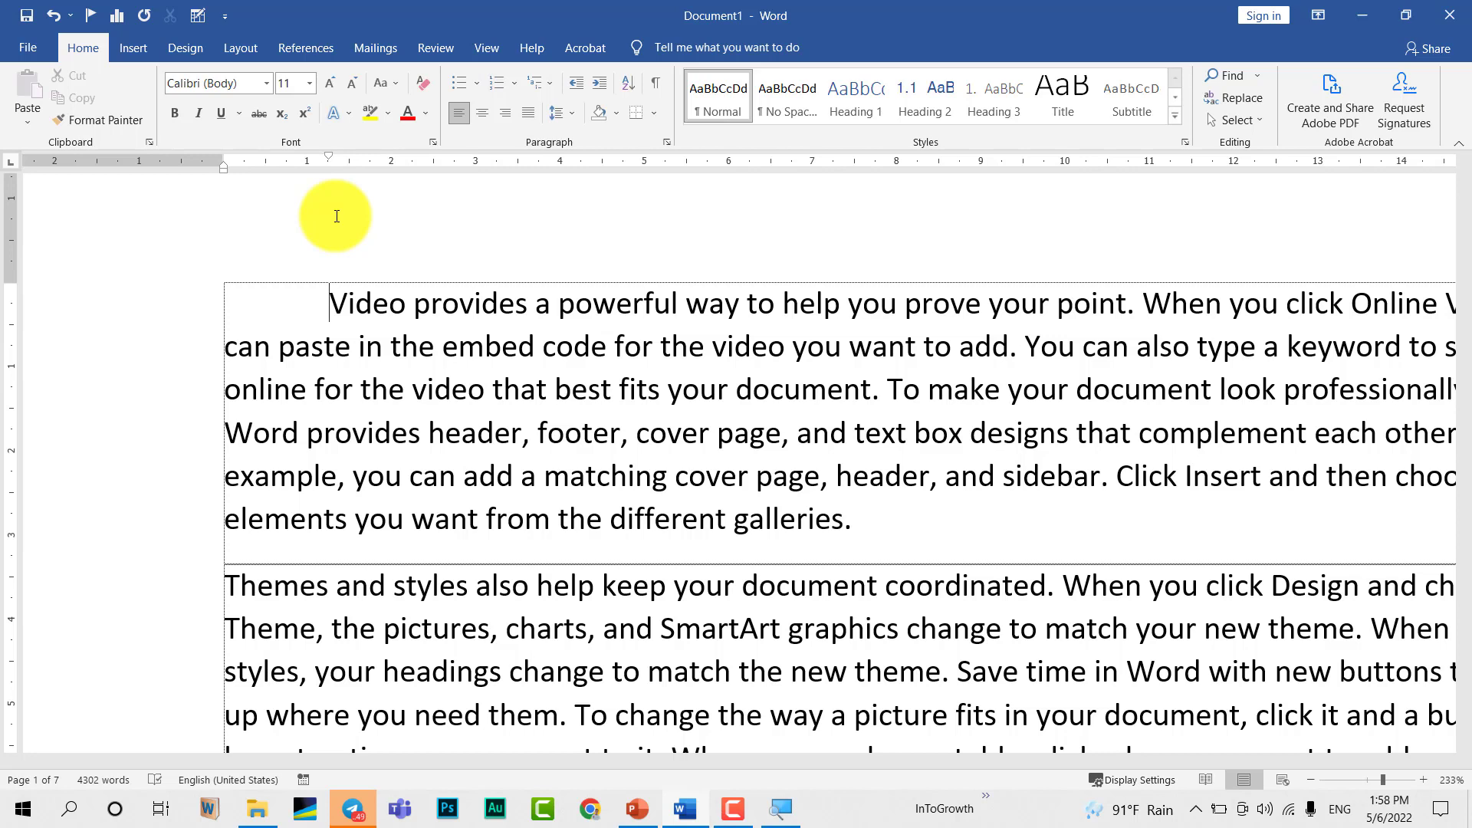
{"action": "double_click", "coordinate": [328, 155]}
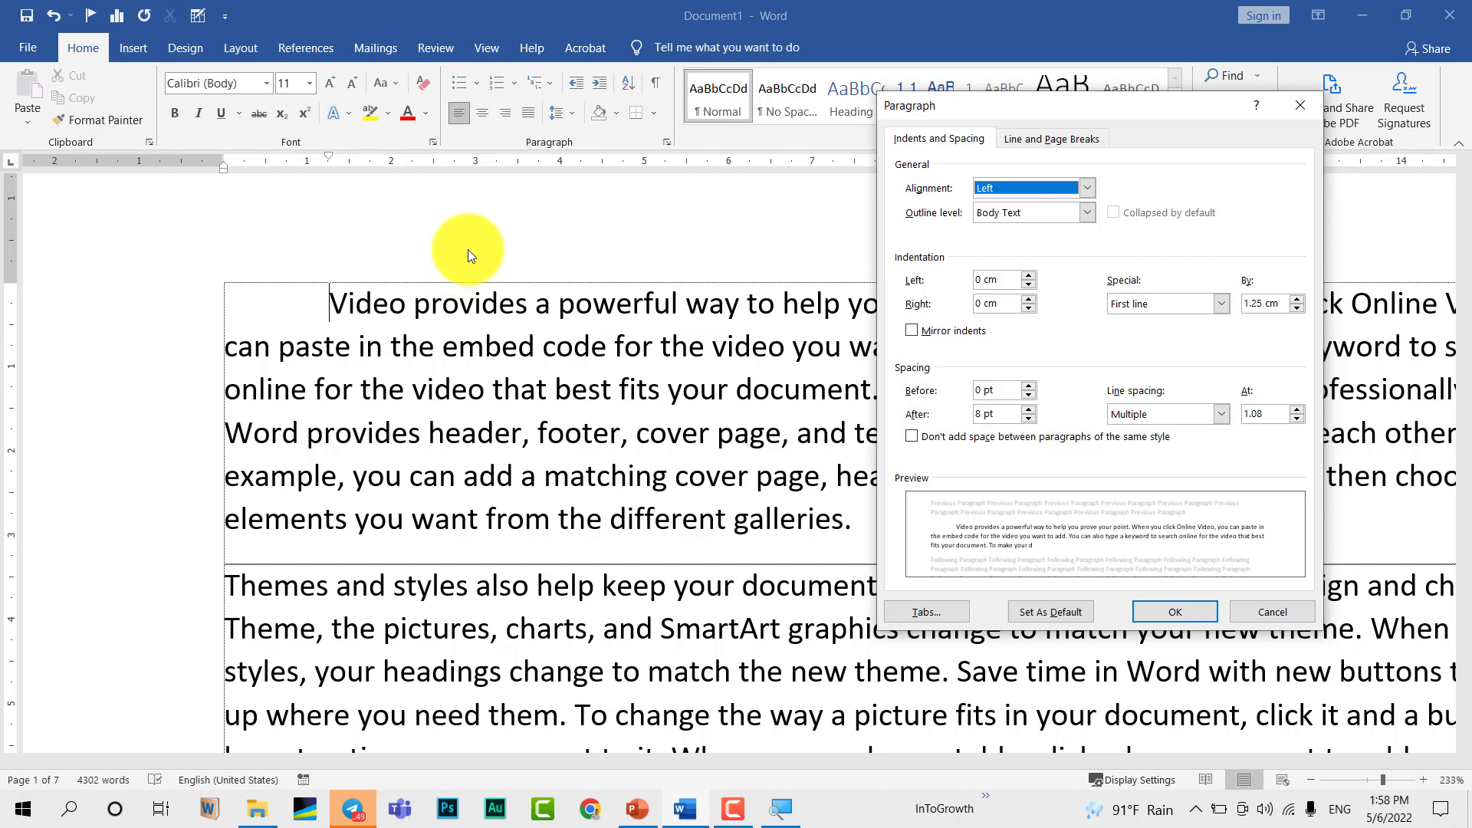
Step: Close the Paragraph dialog and set a 1.5 cm left tab stop on the ruler
{"action": "left_click", "coordinate": [1069, 137]}
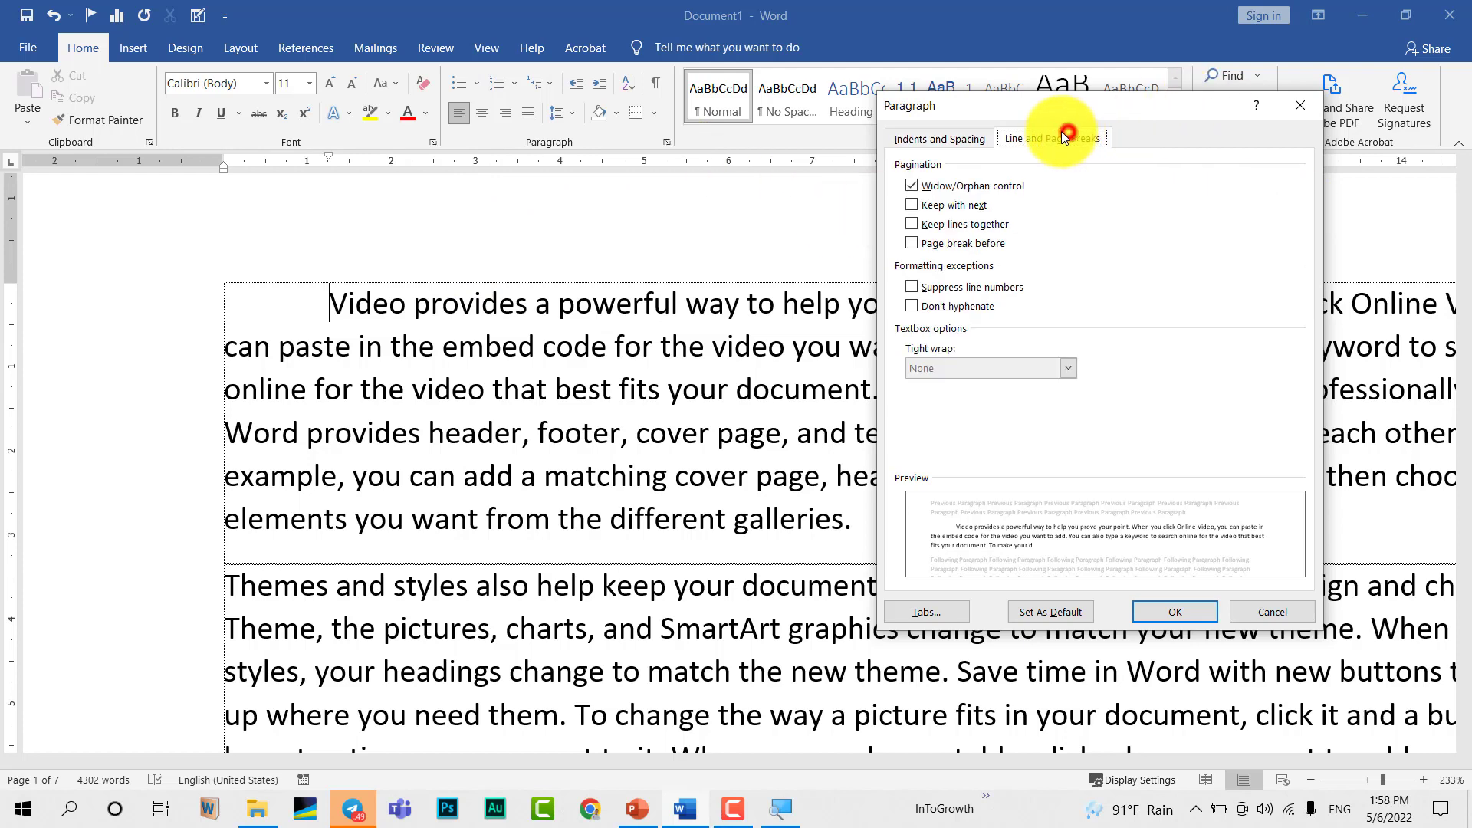
{"action": "left_click", "coordinate": [964, 137]}
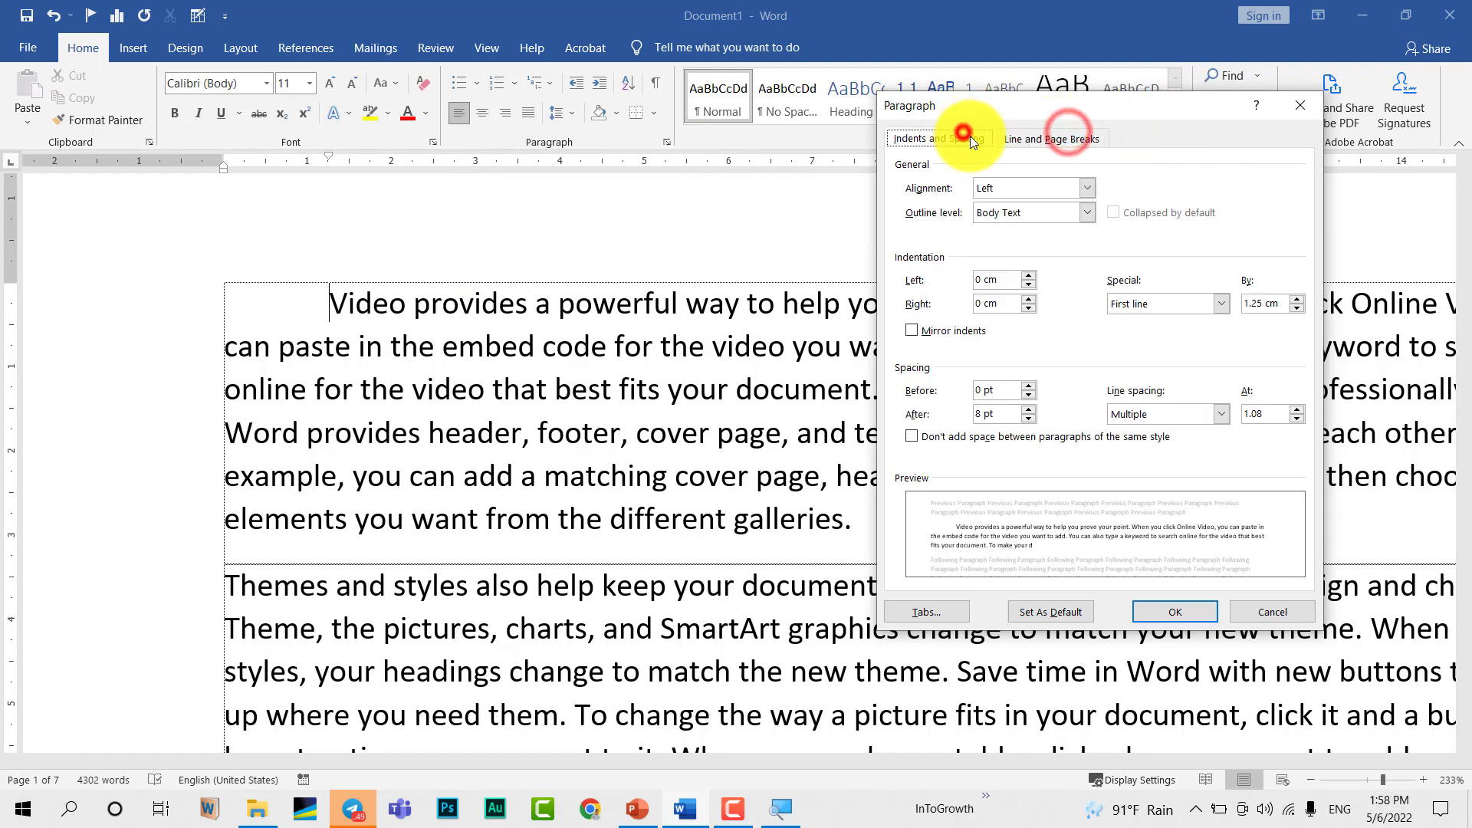
{"action": "left_click", "coordinate": [1301, 106]}
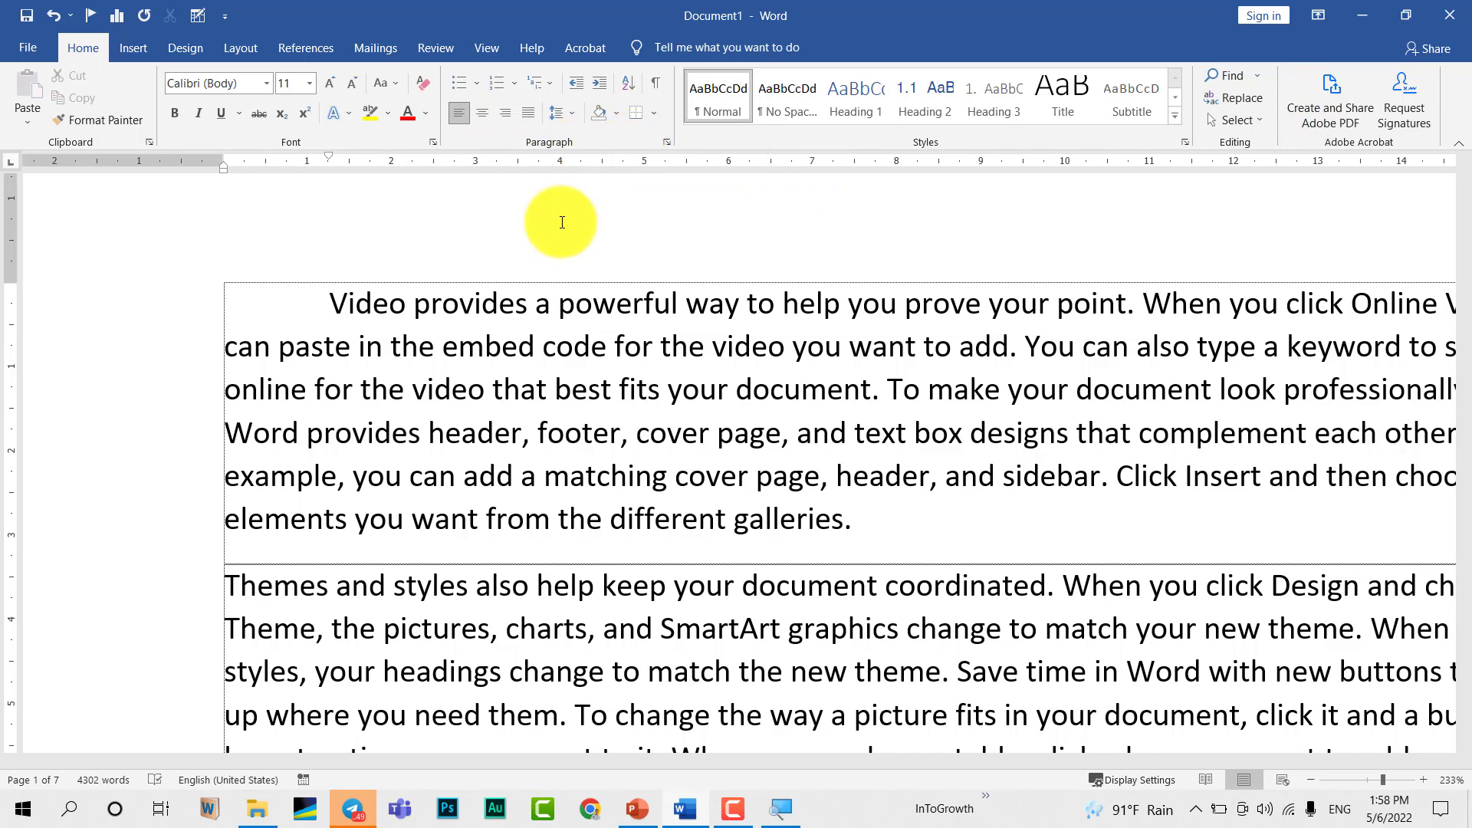
{"action": "double_click", "coordinate": [350, 162]}
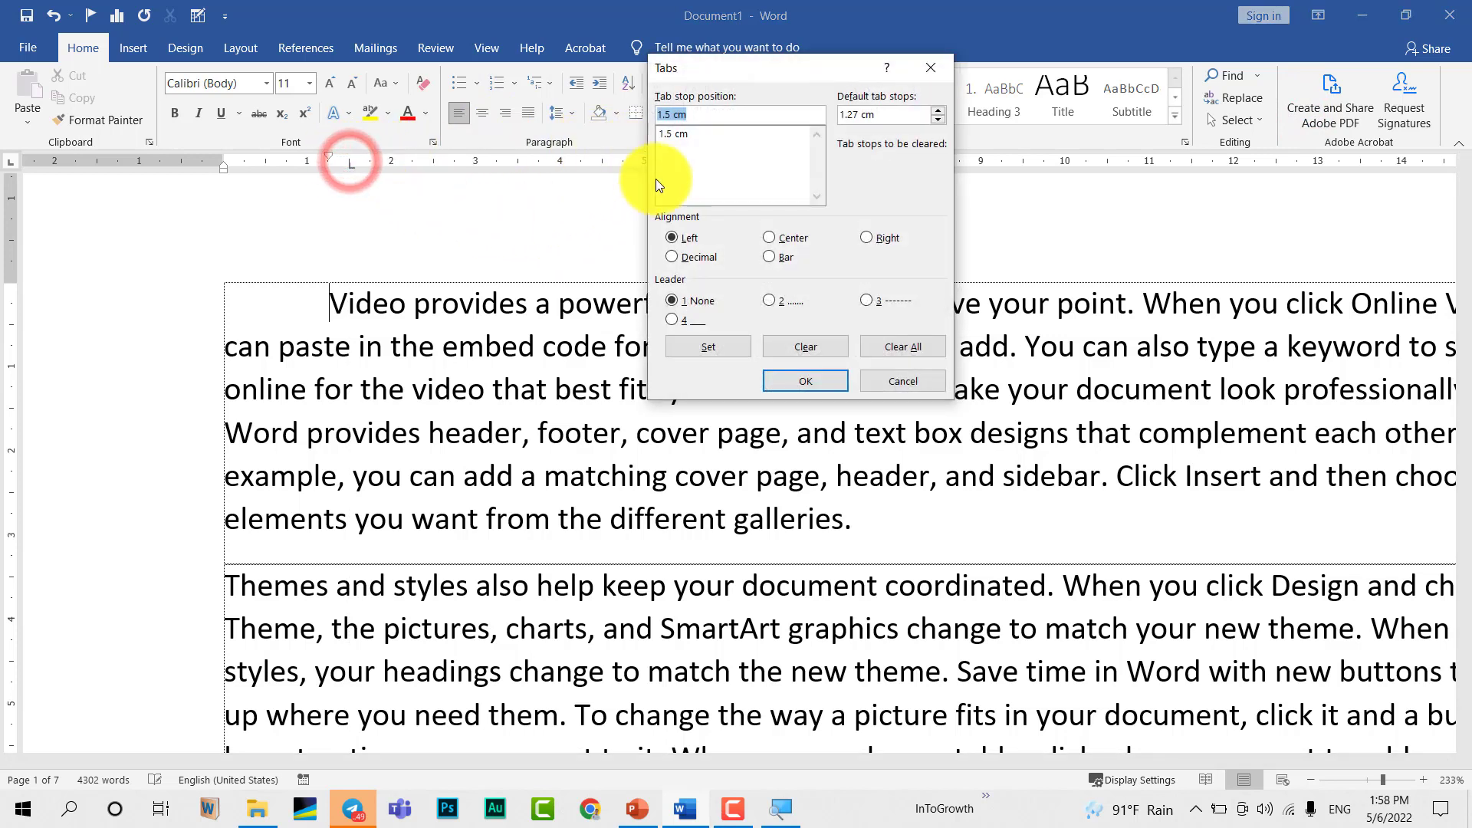
{"action": "double_click", "coordinate": [328, 158]}
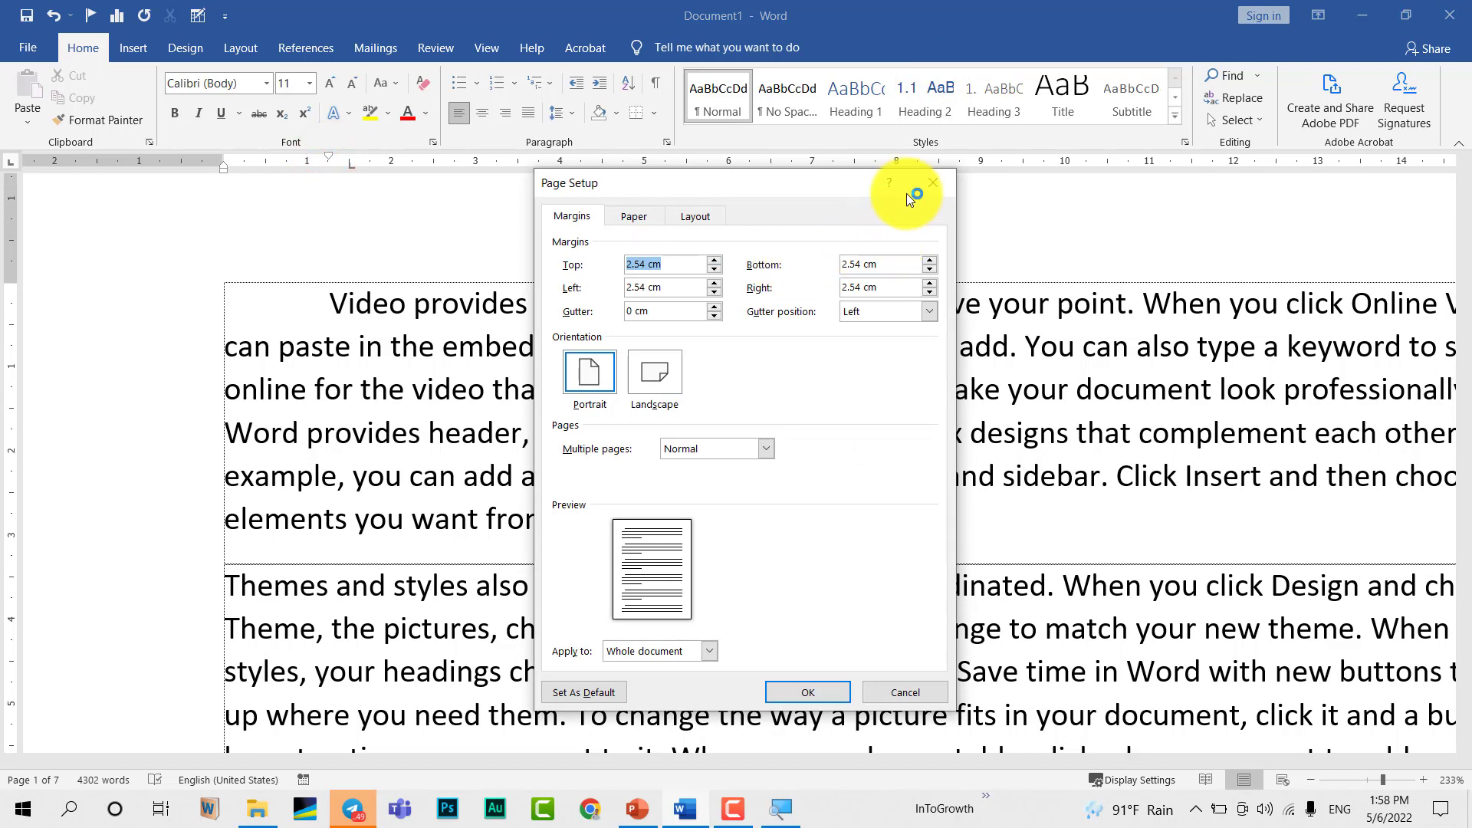
{"action": "left_click", "coordinate": [930, 182]}
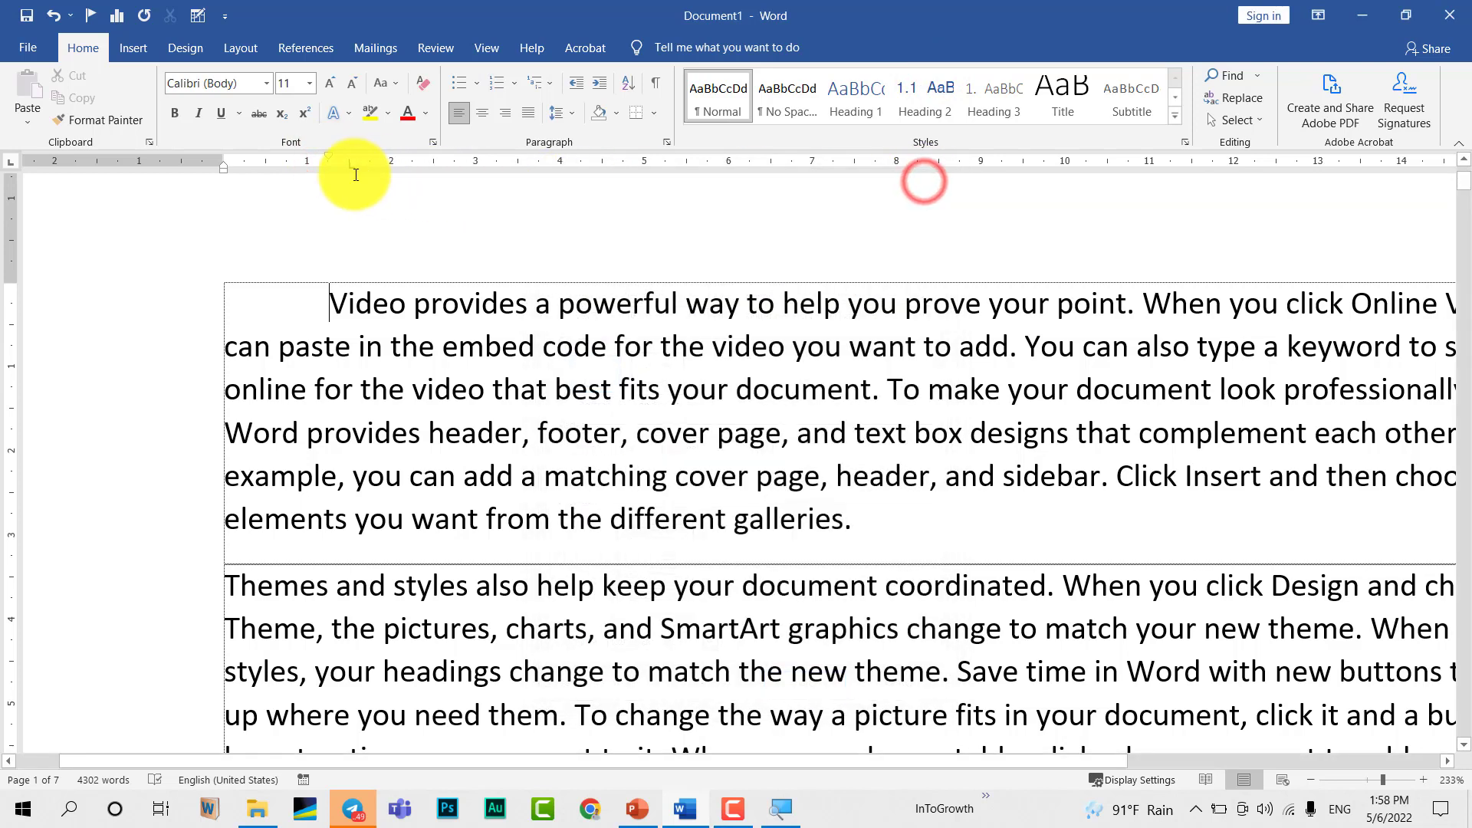
{"action": "double_click", "coordinate": [305, 157]}
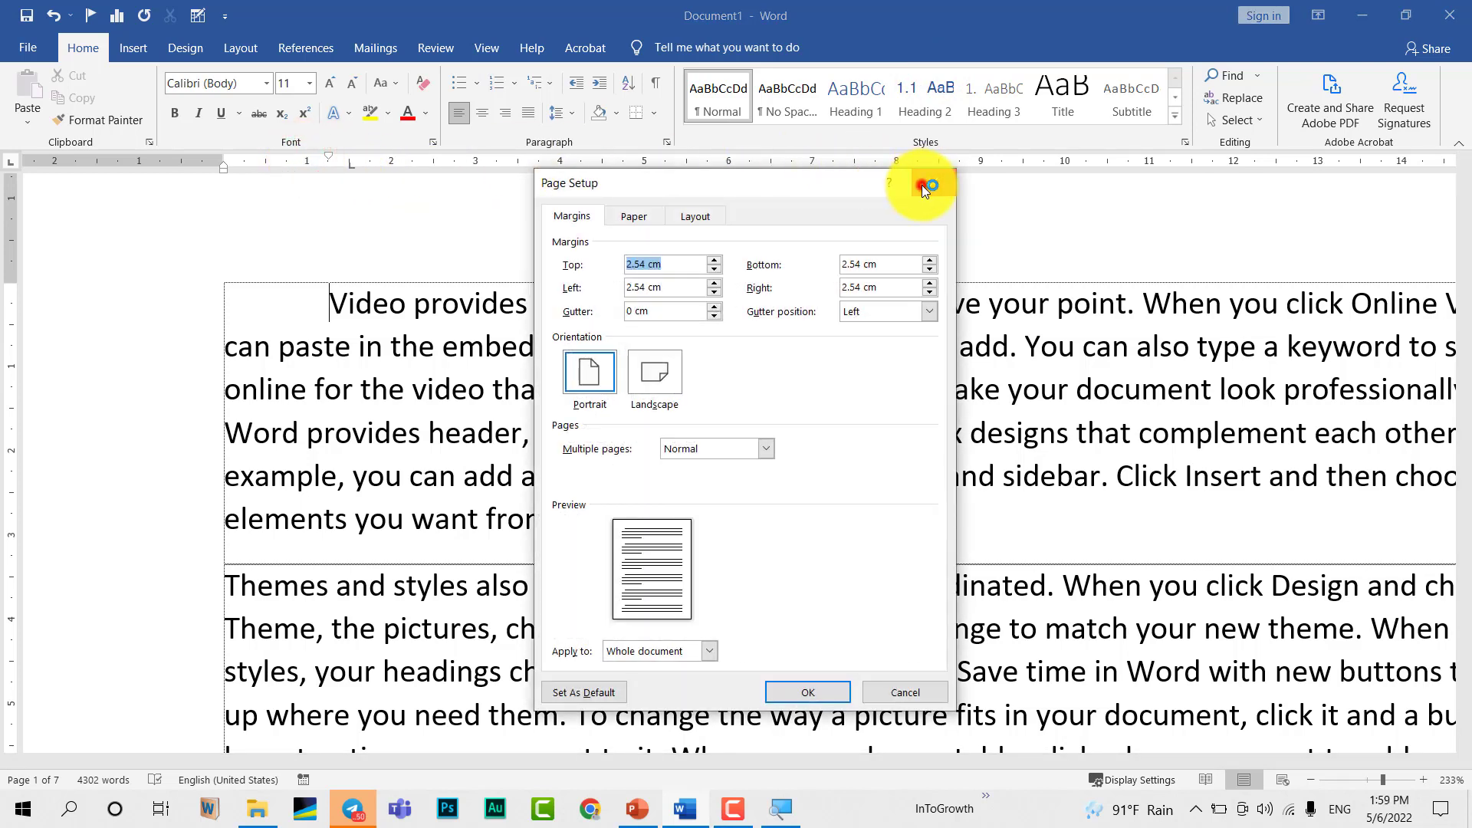
{"action": "left_click", "coordinate": [921, 185]}
{"action": "double_click", "coordinate": [326, 155]}
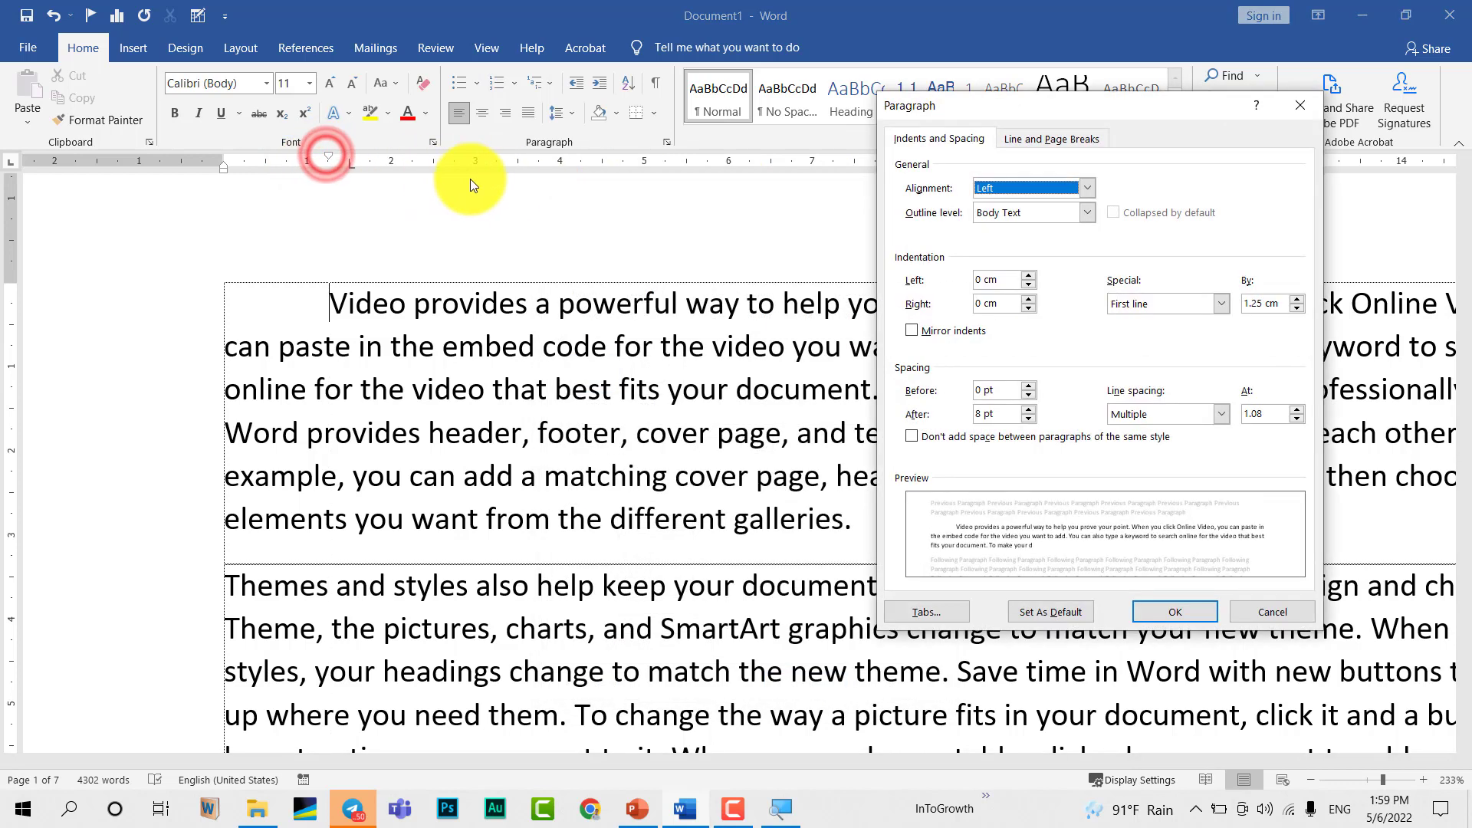
{"action": "left_click", "coordinate": [1314, 103]}
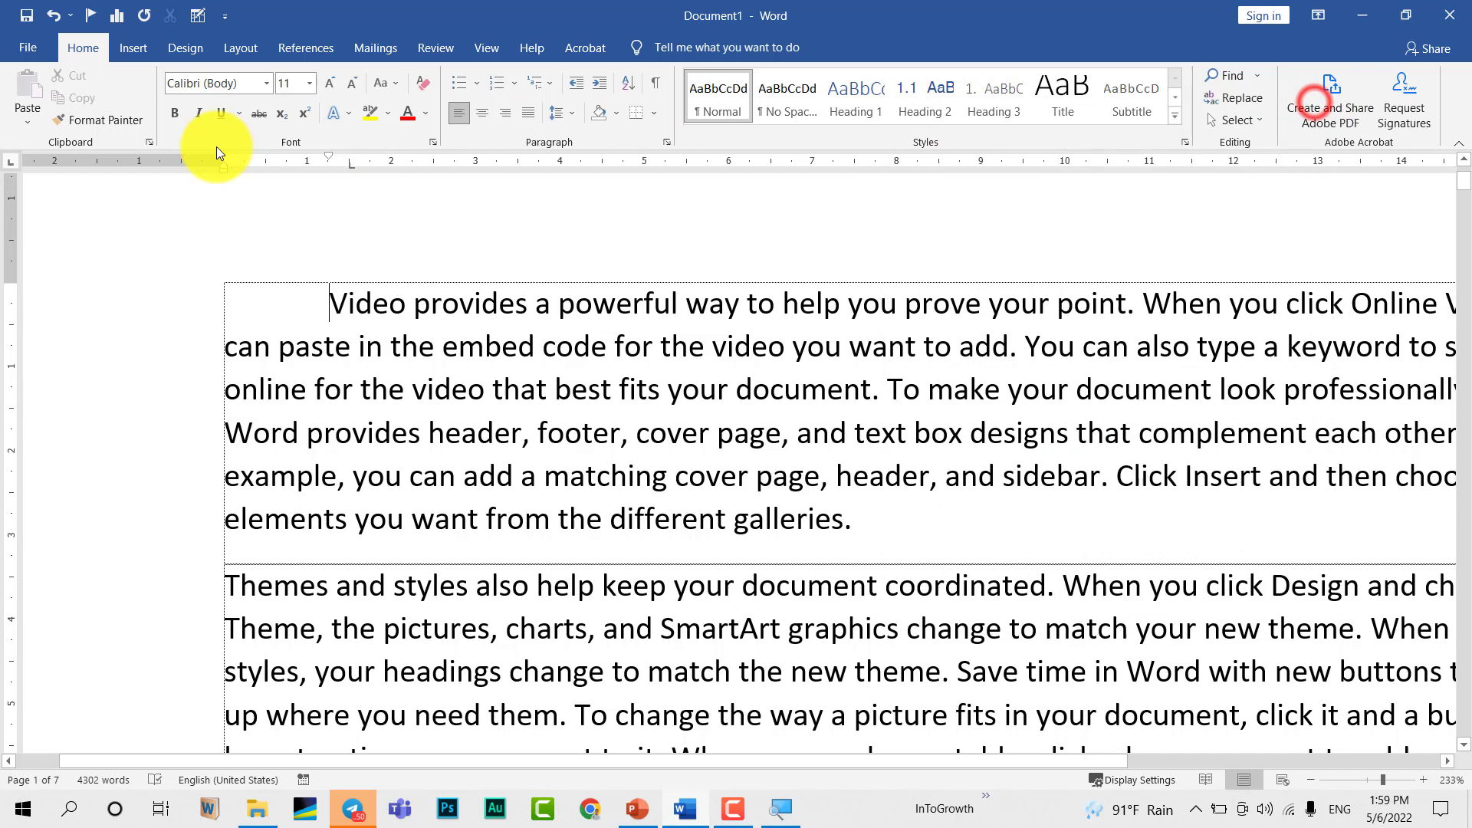
{"action": "double_click", "coordinate": [303, 162]}
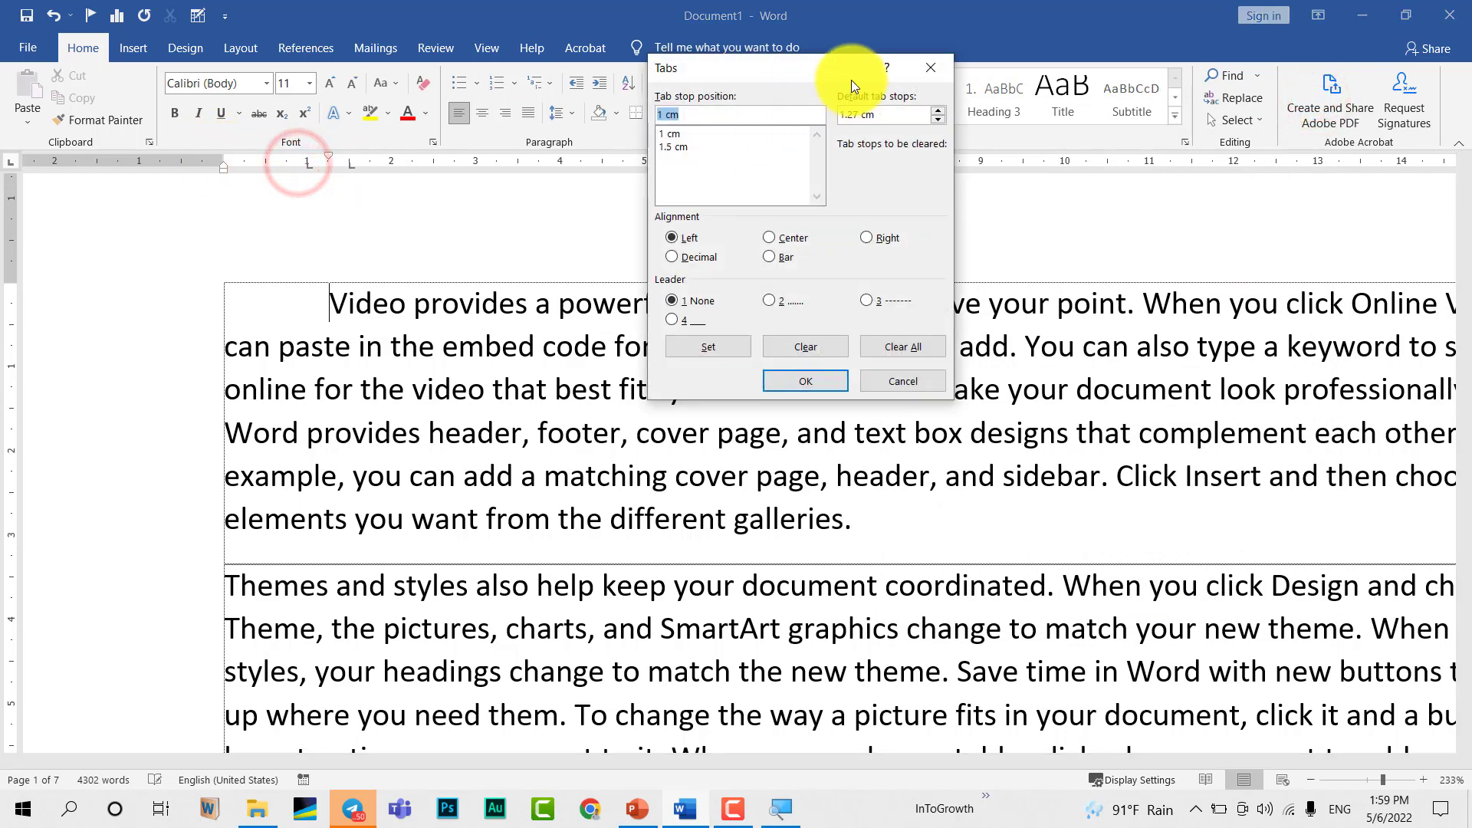
{"action": "left_click", "coordinate": [947, 70]}
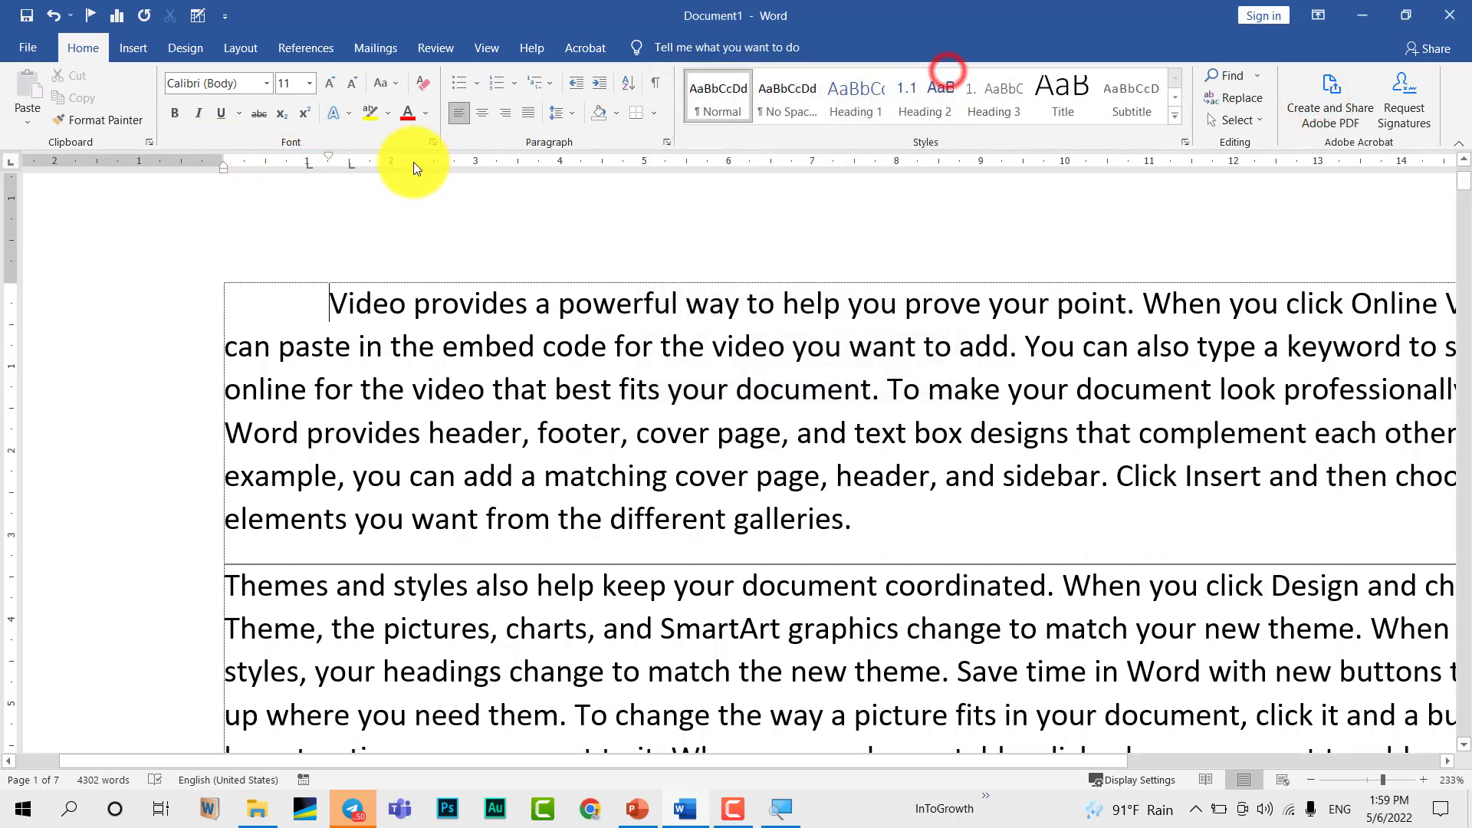
{"action": "left_click", "coordinate": [308, 165]}
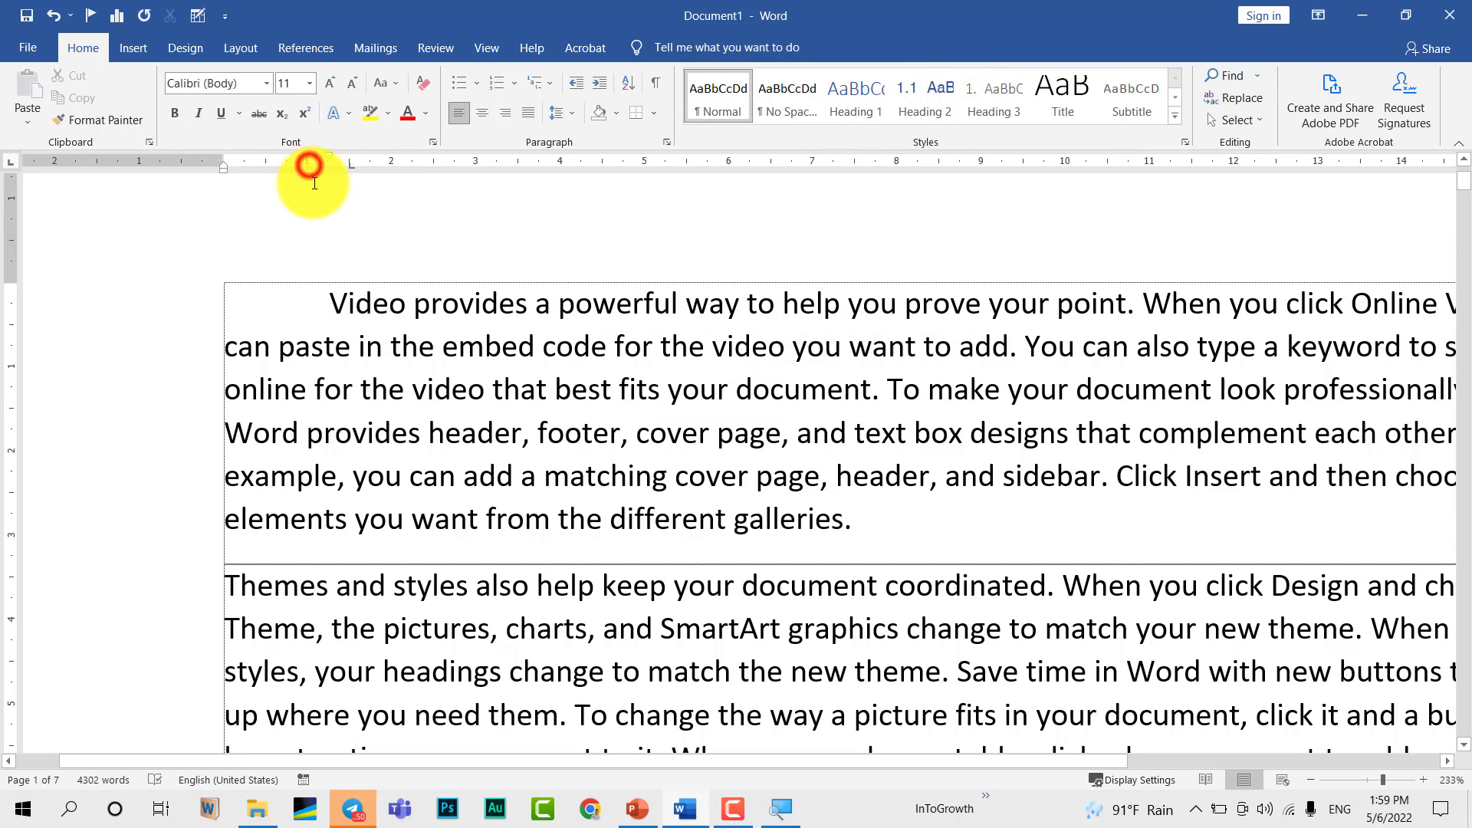
{"action": "left_click", "coordinate": [351, 167]}
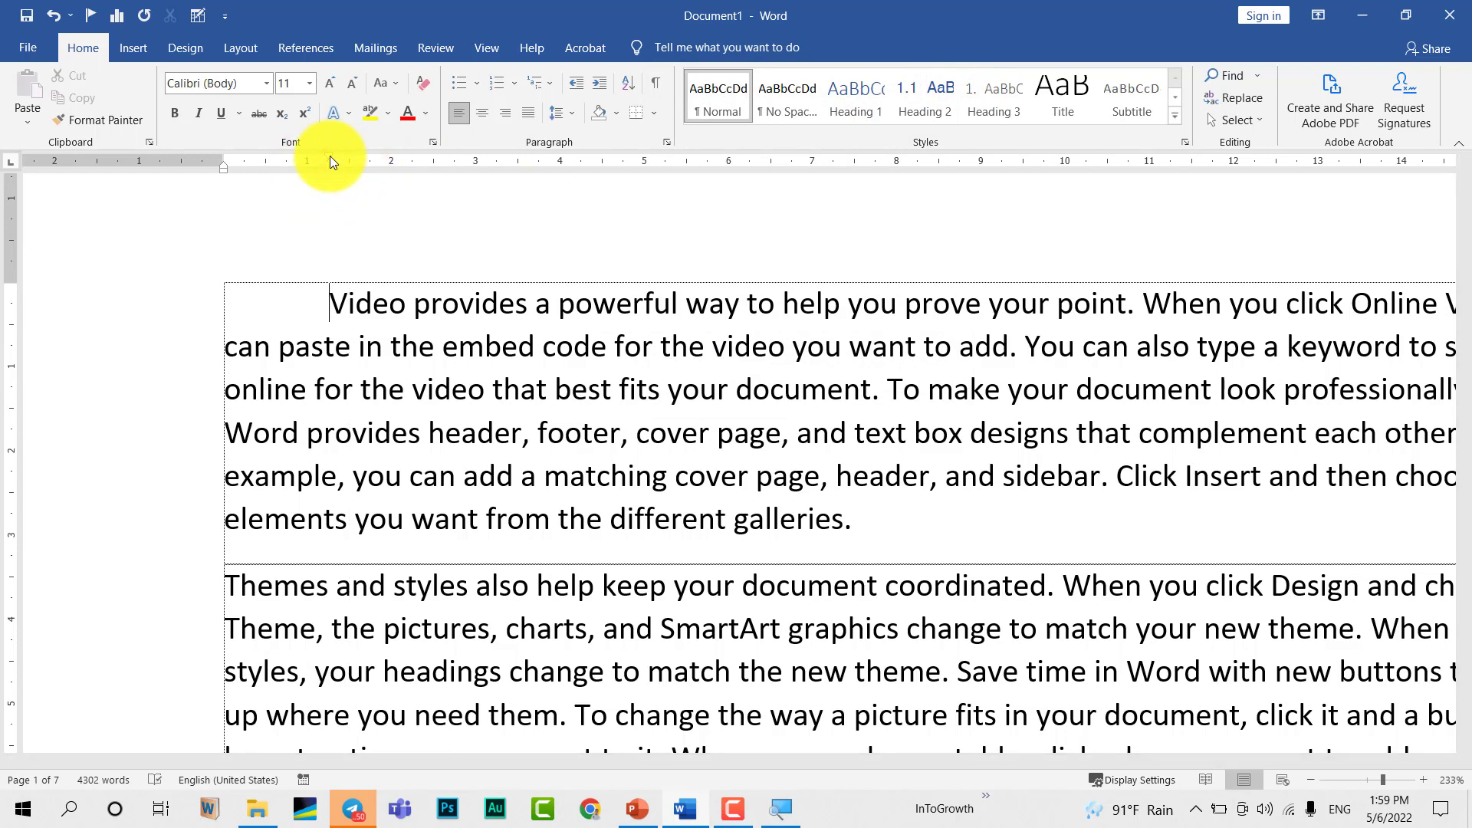
{"action": "left_click", "coordinate": [329, 154]}
{"action": "double_click", "coordinate": [330, 155]}
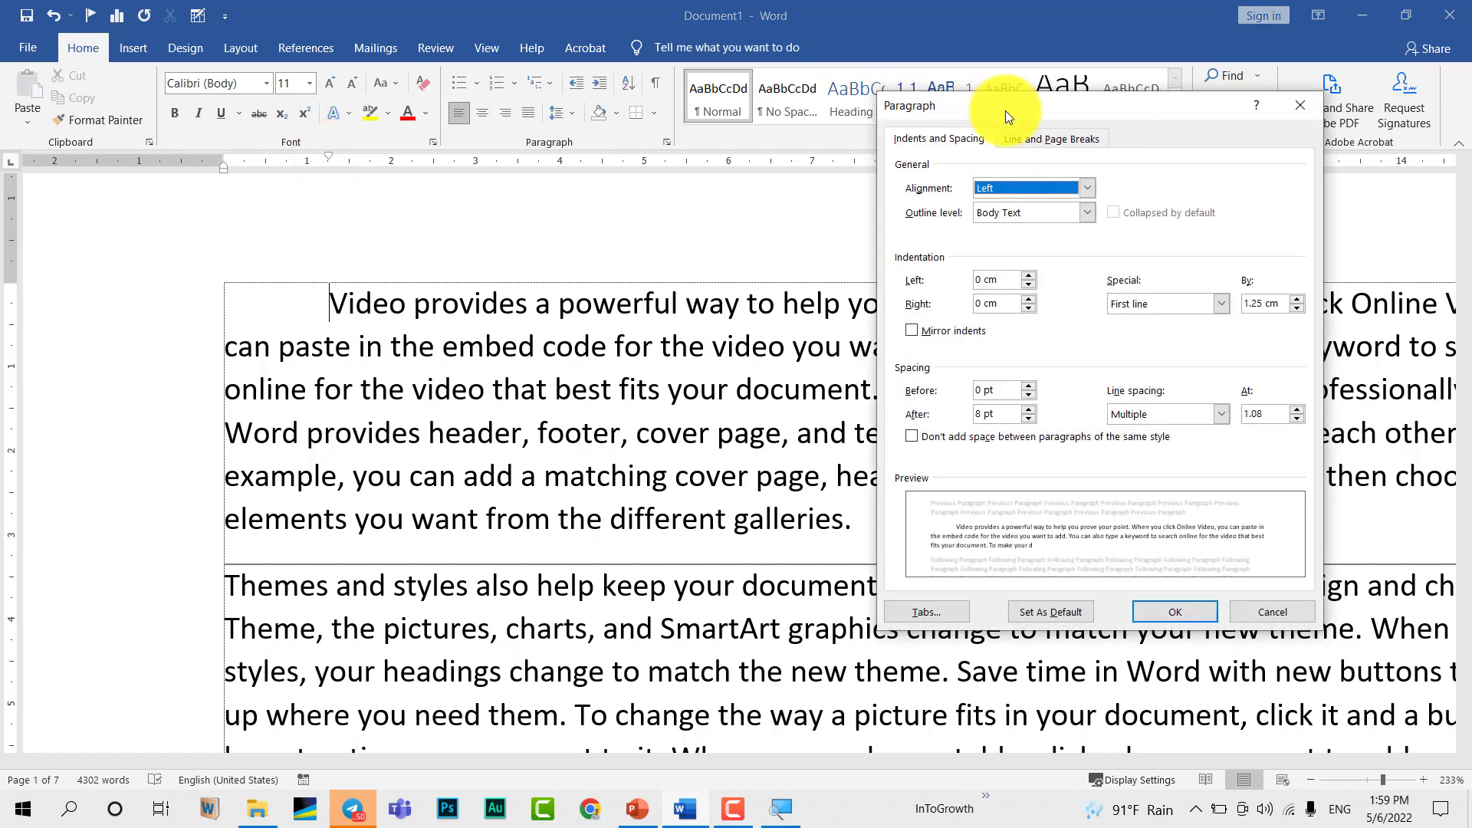
{"action": "left_click_drag", "start_coordinate": [937, 121], "coordinate": [690, 163]}
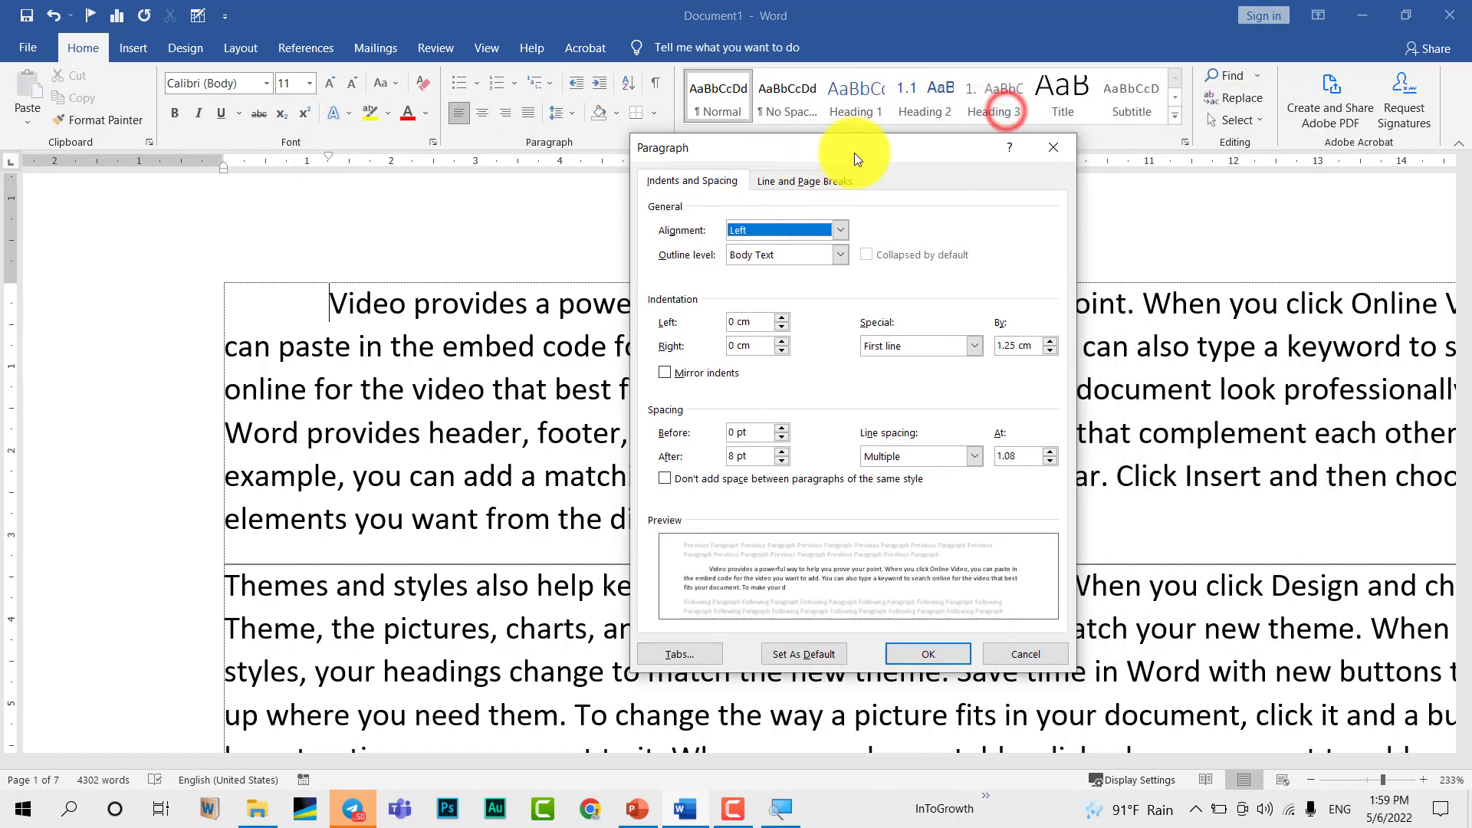
{"action": "left_click", "coordinate": [1049, 151]}
Step: Change the opening paragraph's default tab stops from 1.27 cm to 3 cm in Paragraph > Tabs
{"action": "left_click", "coordinate": [318, 303]}
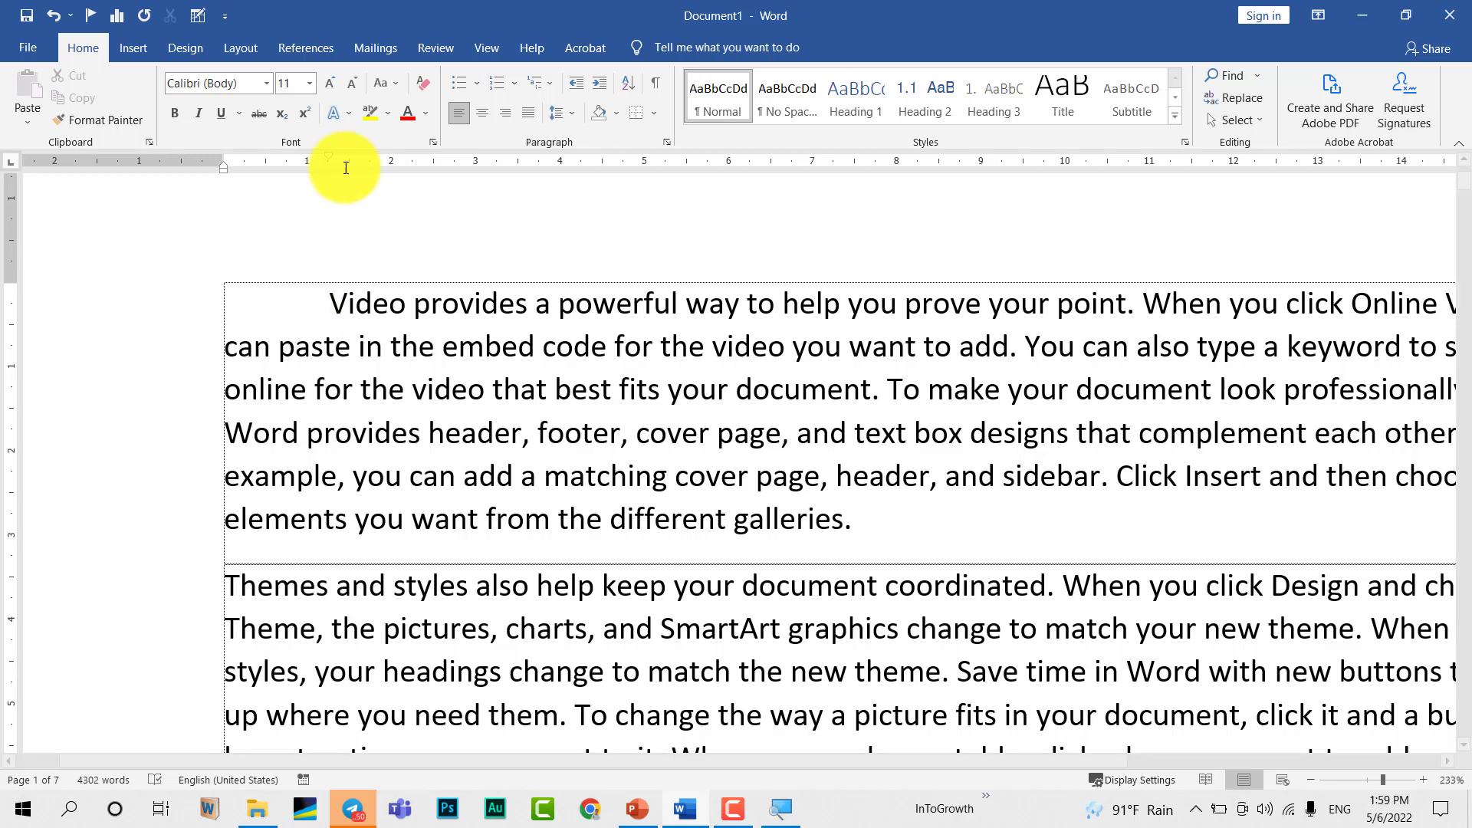
{"action": "left_click", "coordinate": [665, 141]}
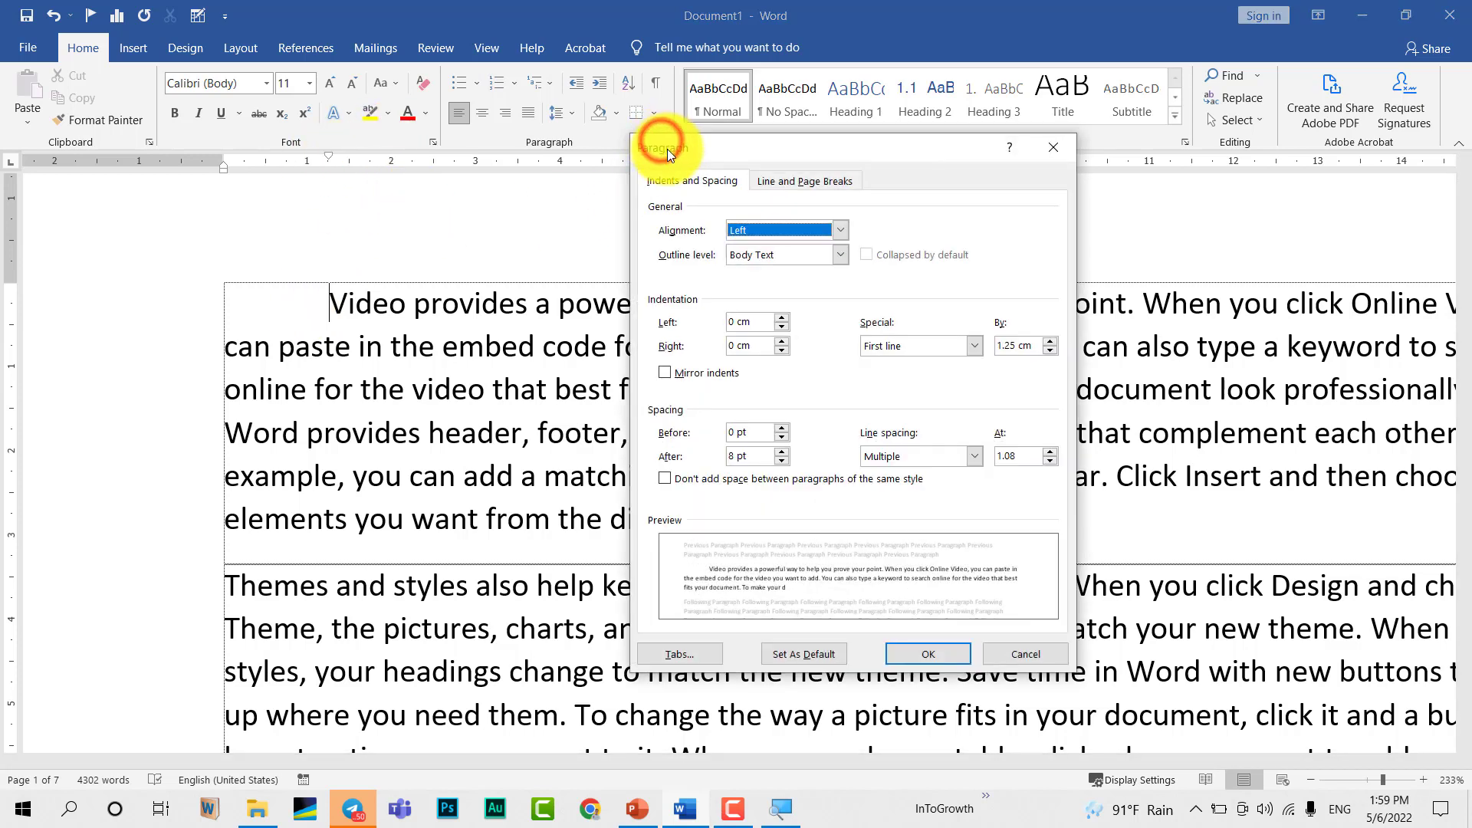
{"action": "left_click_drag", "start_coordinate": [725, 151], "coordinate": [507, 135]}
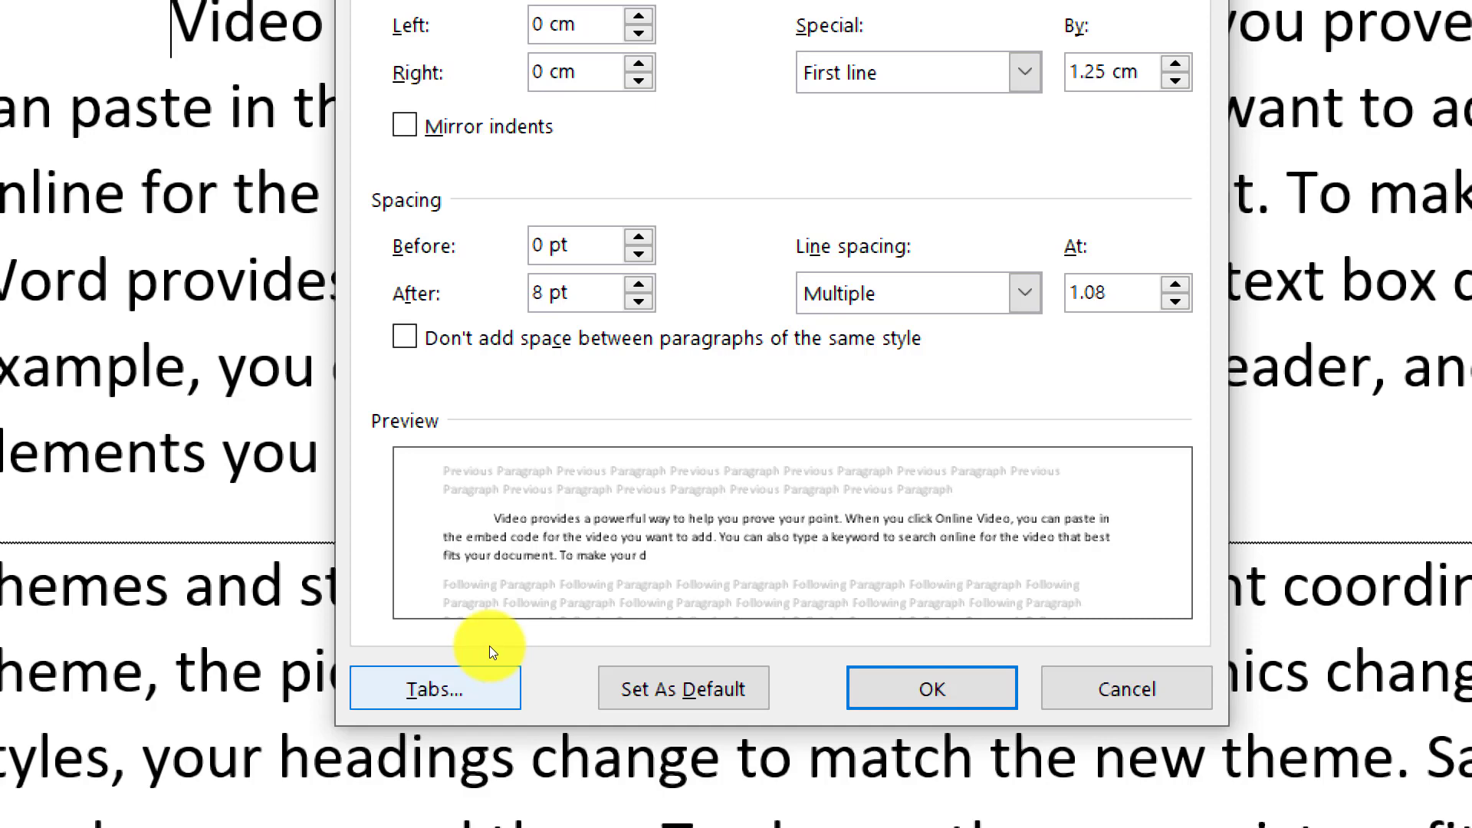
{"action": "left_click", "coordinate": [489, 645]}
{"action": "left_click", "coordinate": [489, 645]}
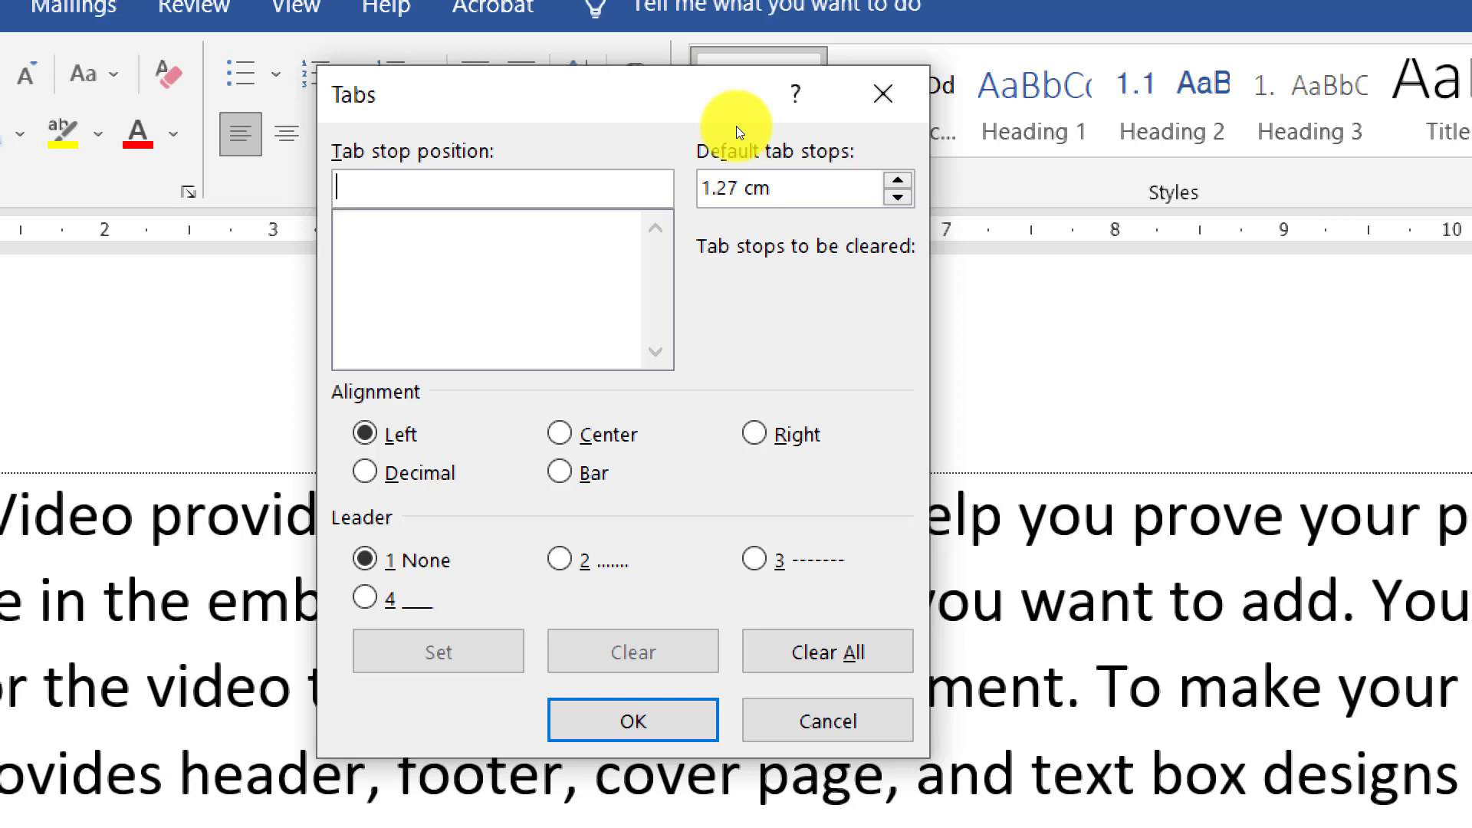
{"action": "left_click", "coordinate": [737, 188]}
{"action": "double_click", "coordinate": [709, 188]}
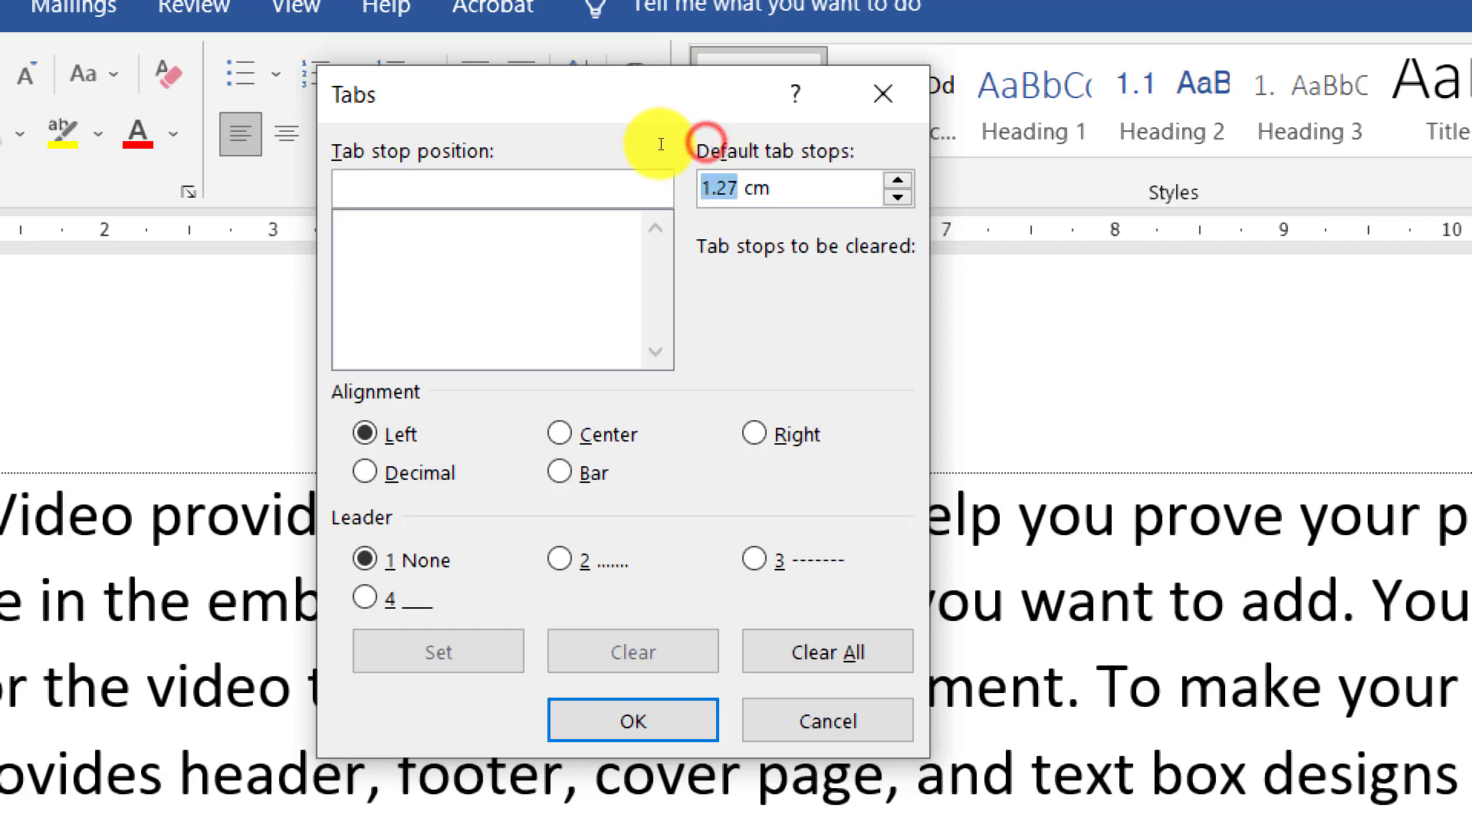
{"action": "type", "text": "3"}
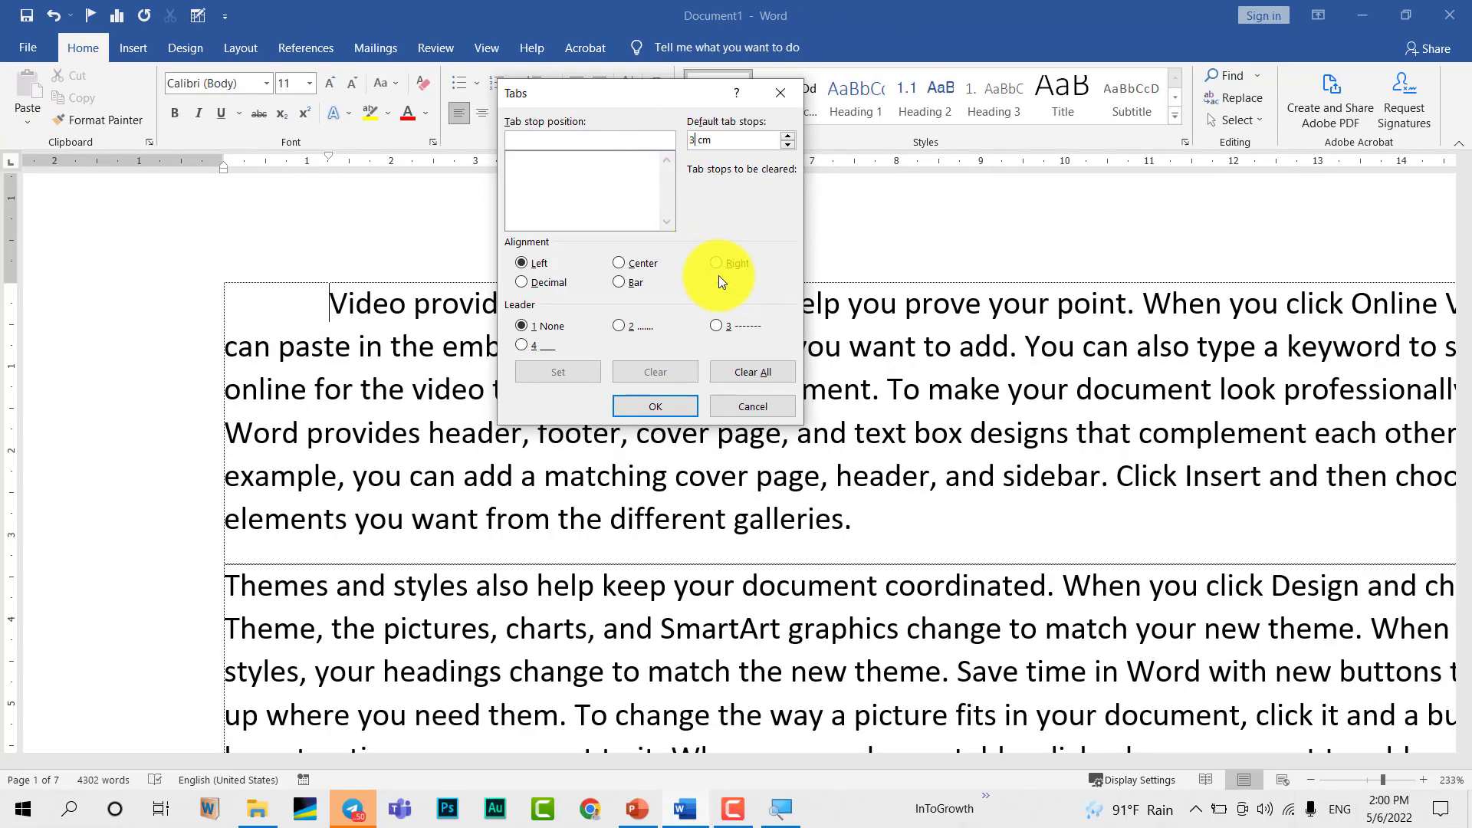
{"action": "left_click", "coordinate": [665, 406]}
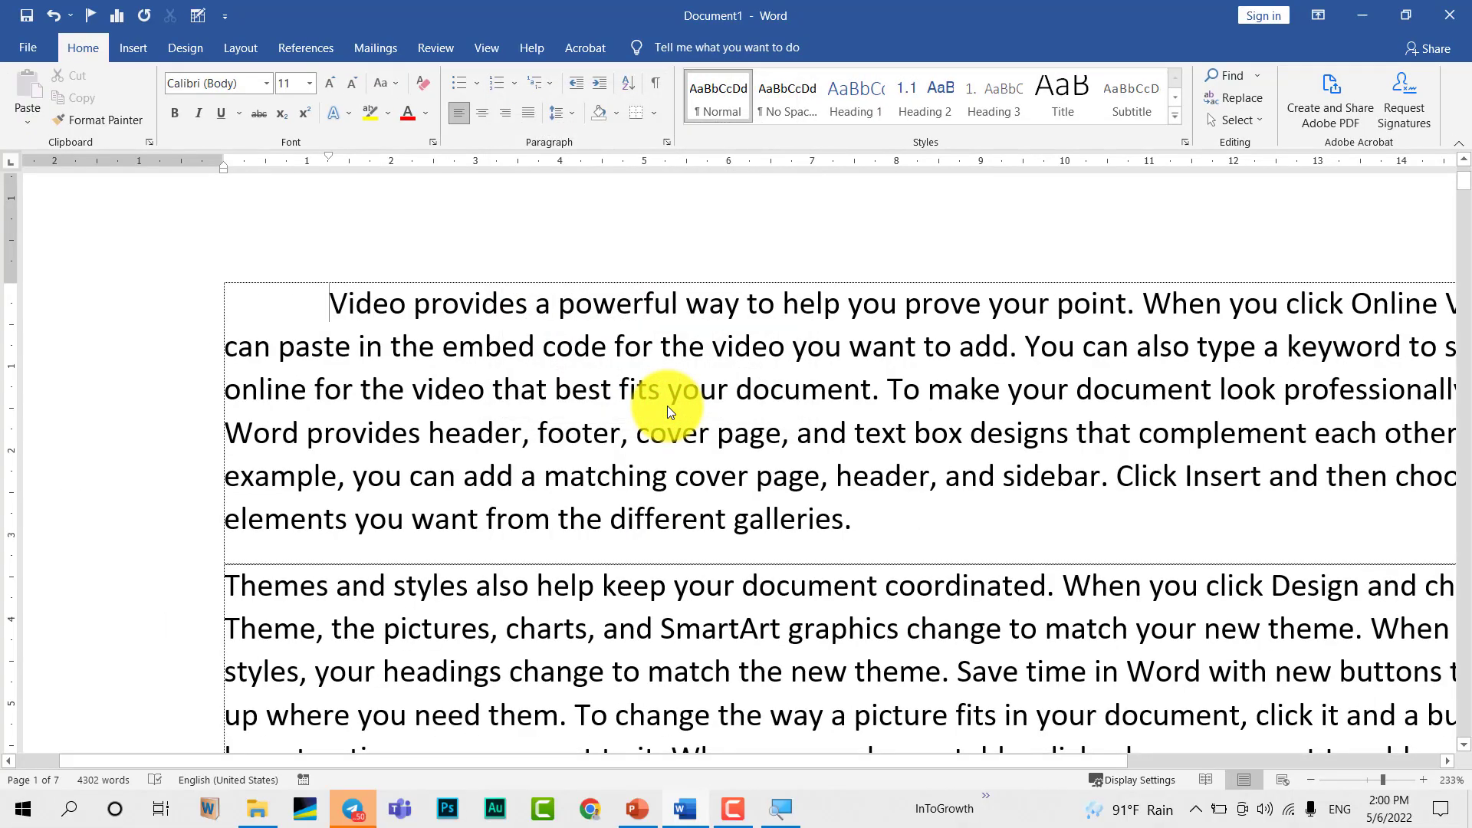
Step: Re-indent the first line to the 3 cm tab stop and confirm the 3 cm default spacing in Tabs
{"action": "key", "text": "BackSpace"}
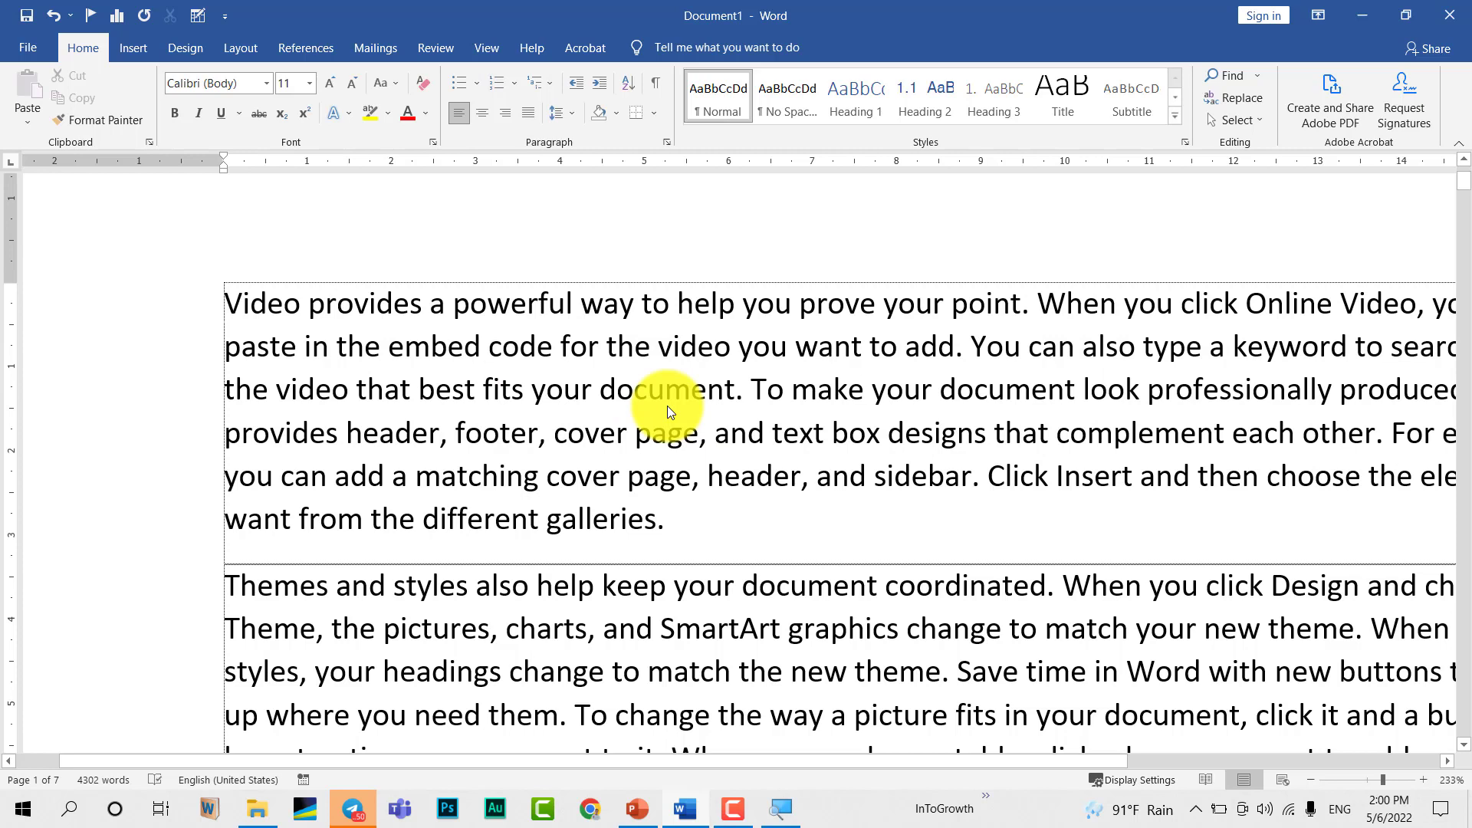
{"action": "key", "text": "Tab"}
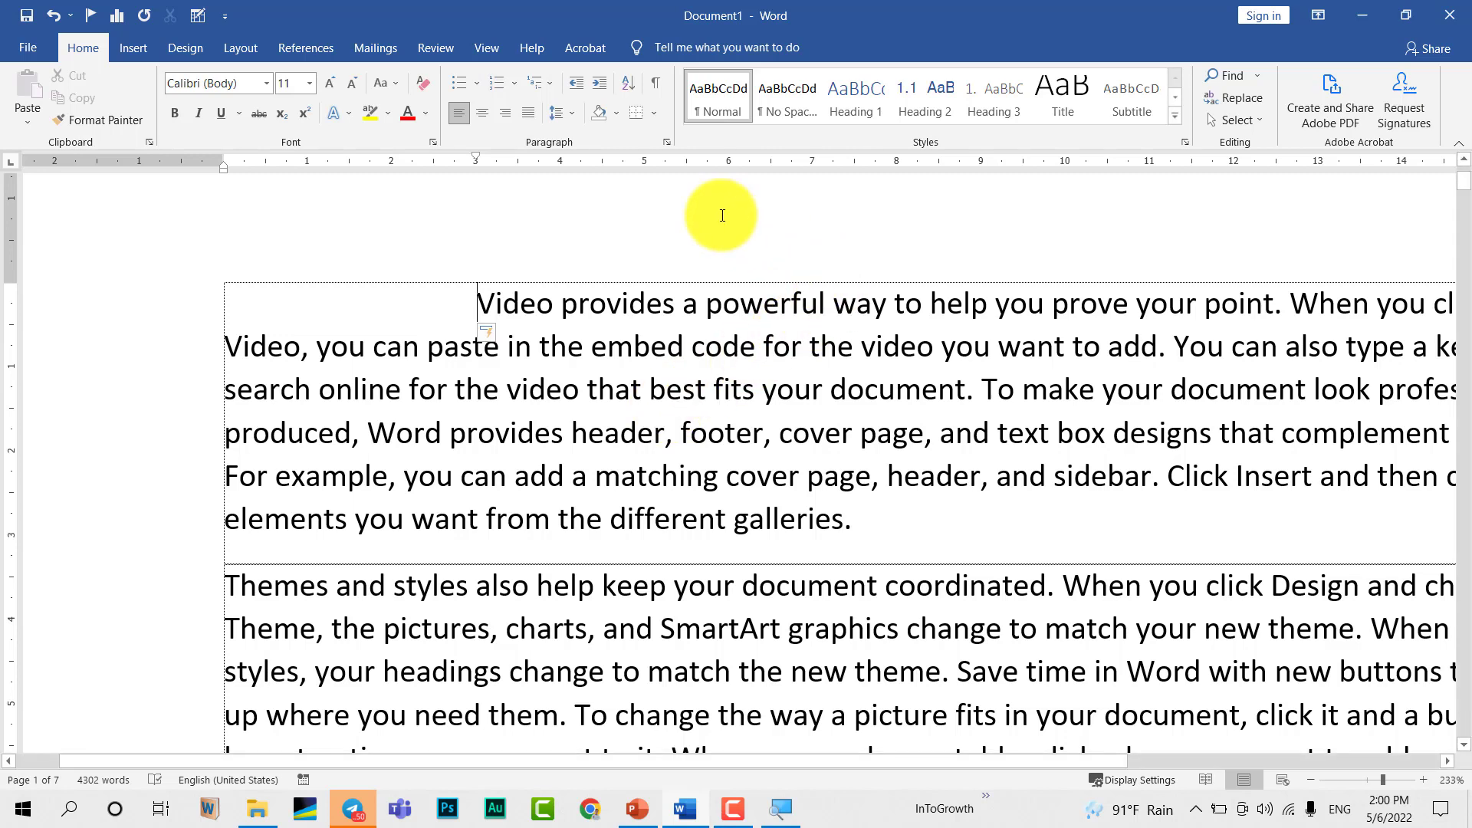
{"action": "left_click", "coordinate": [665, 138]}
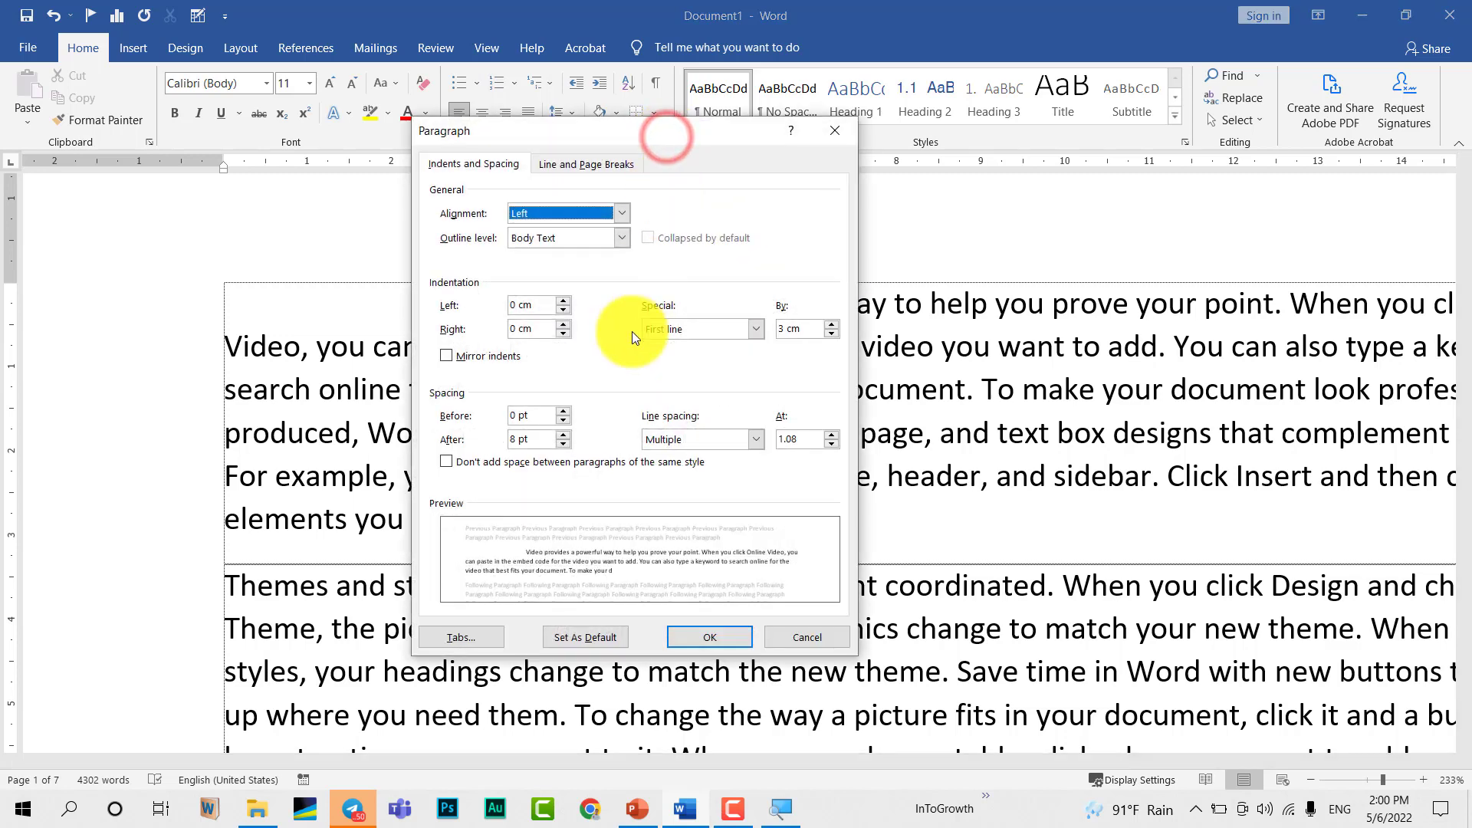
{"action": "left_click", "coordinate": [476, 645]}
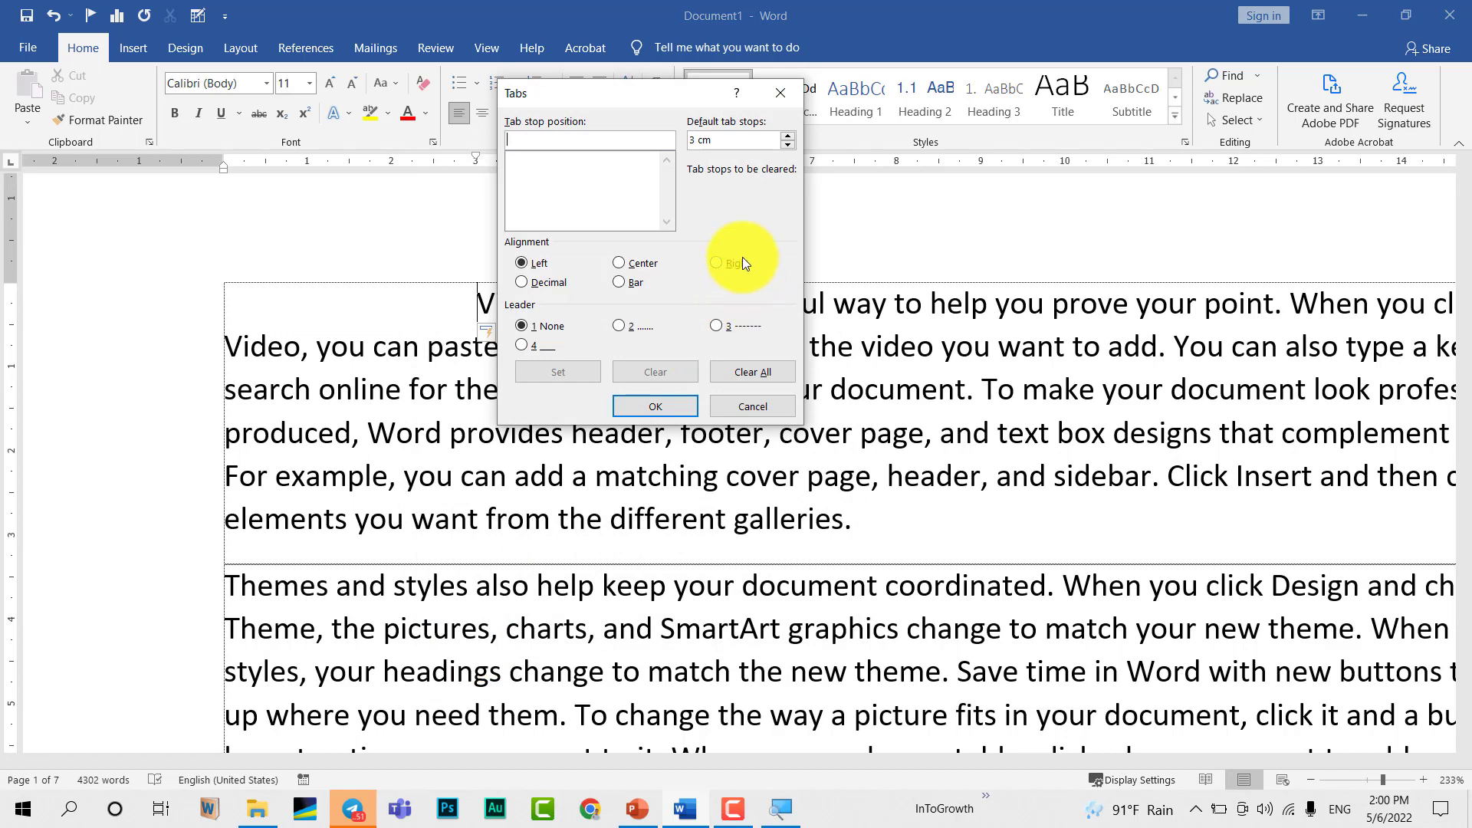
{"action": "left_click", "coordinate": [755, 144]}
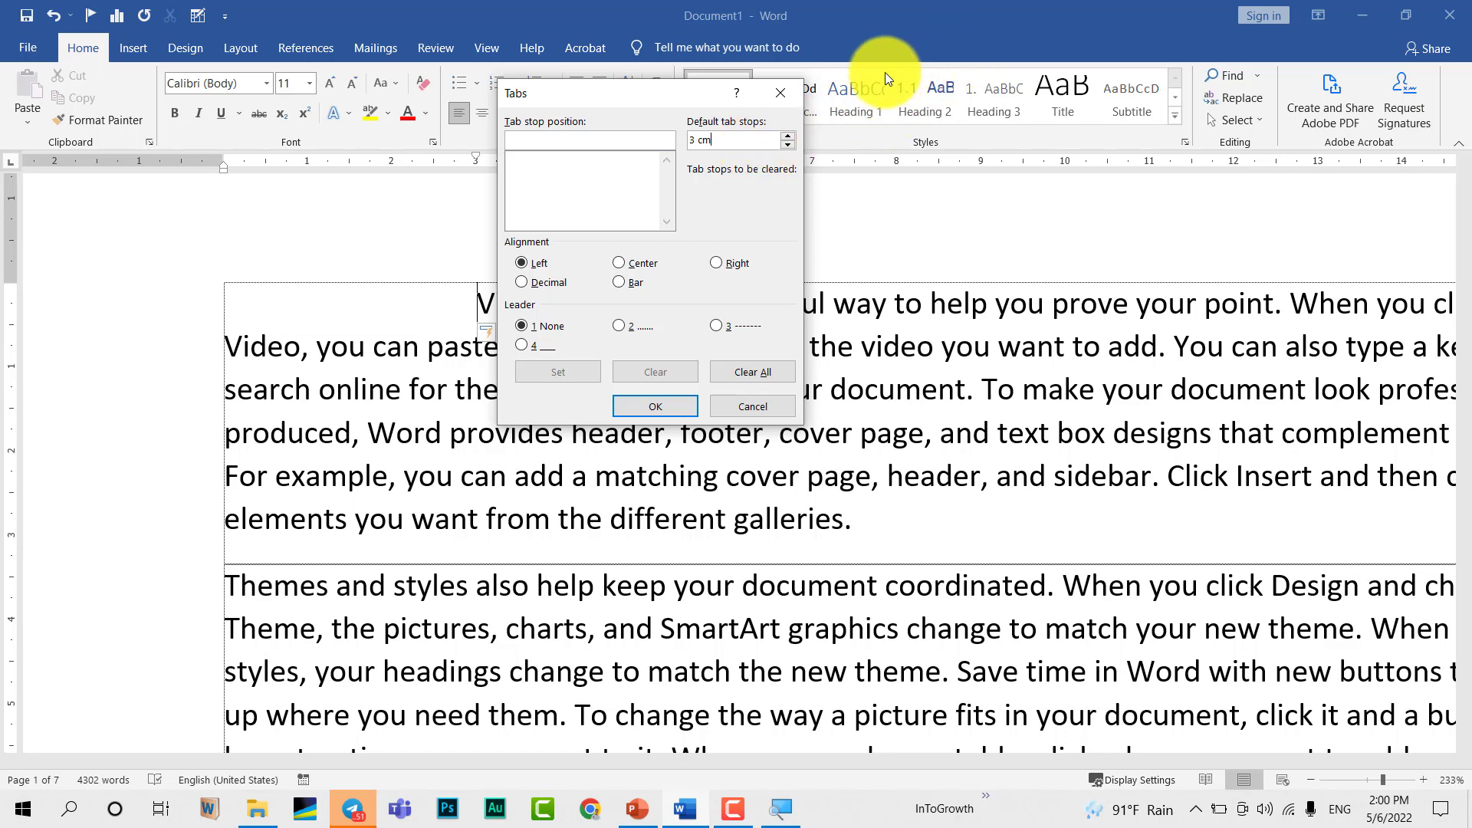
{"action": "left_click", "coordinate": [788, 88]}
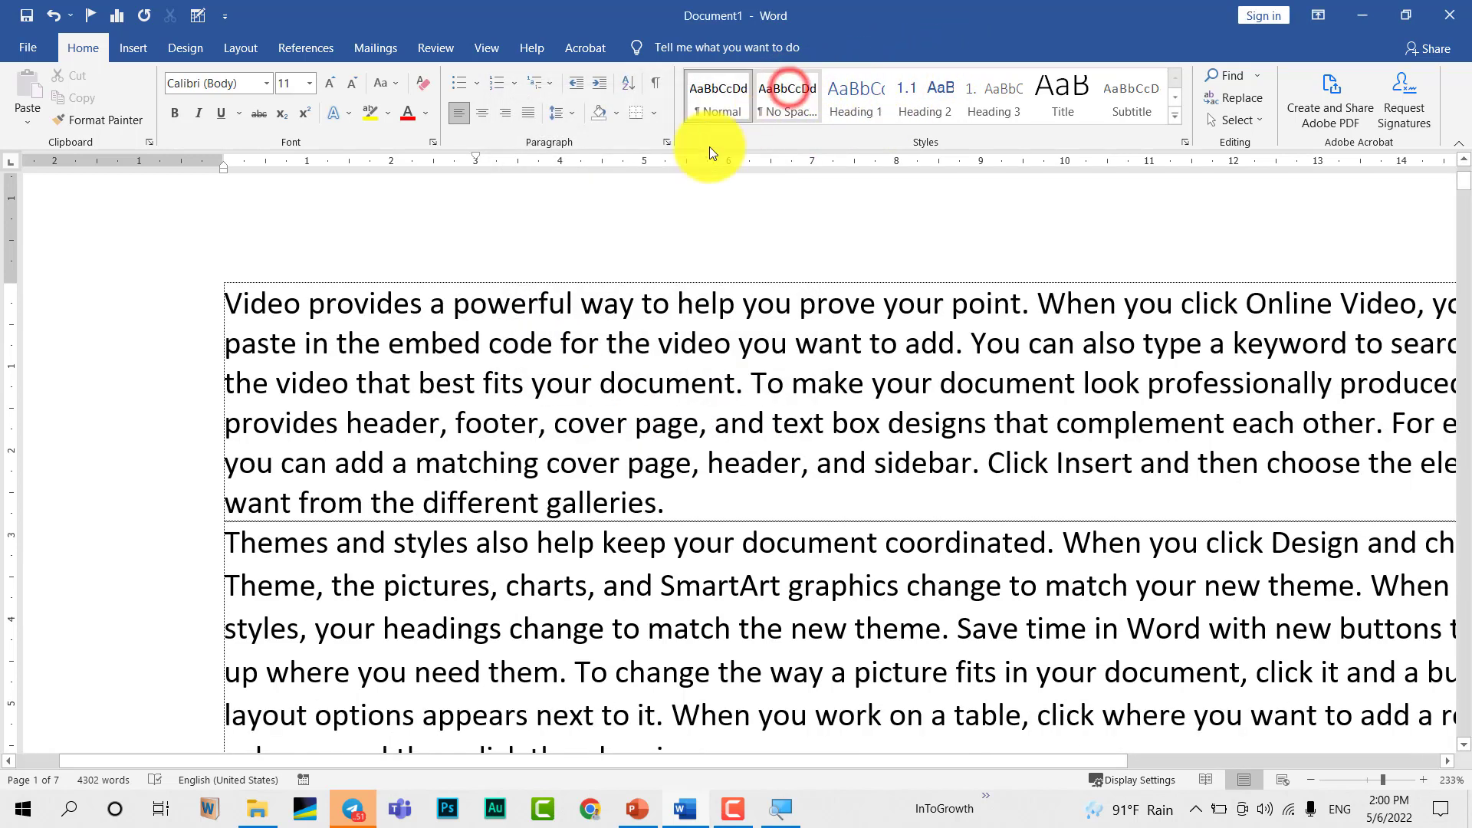
{"action": "key", "text": "BackSpace"}
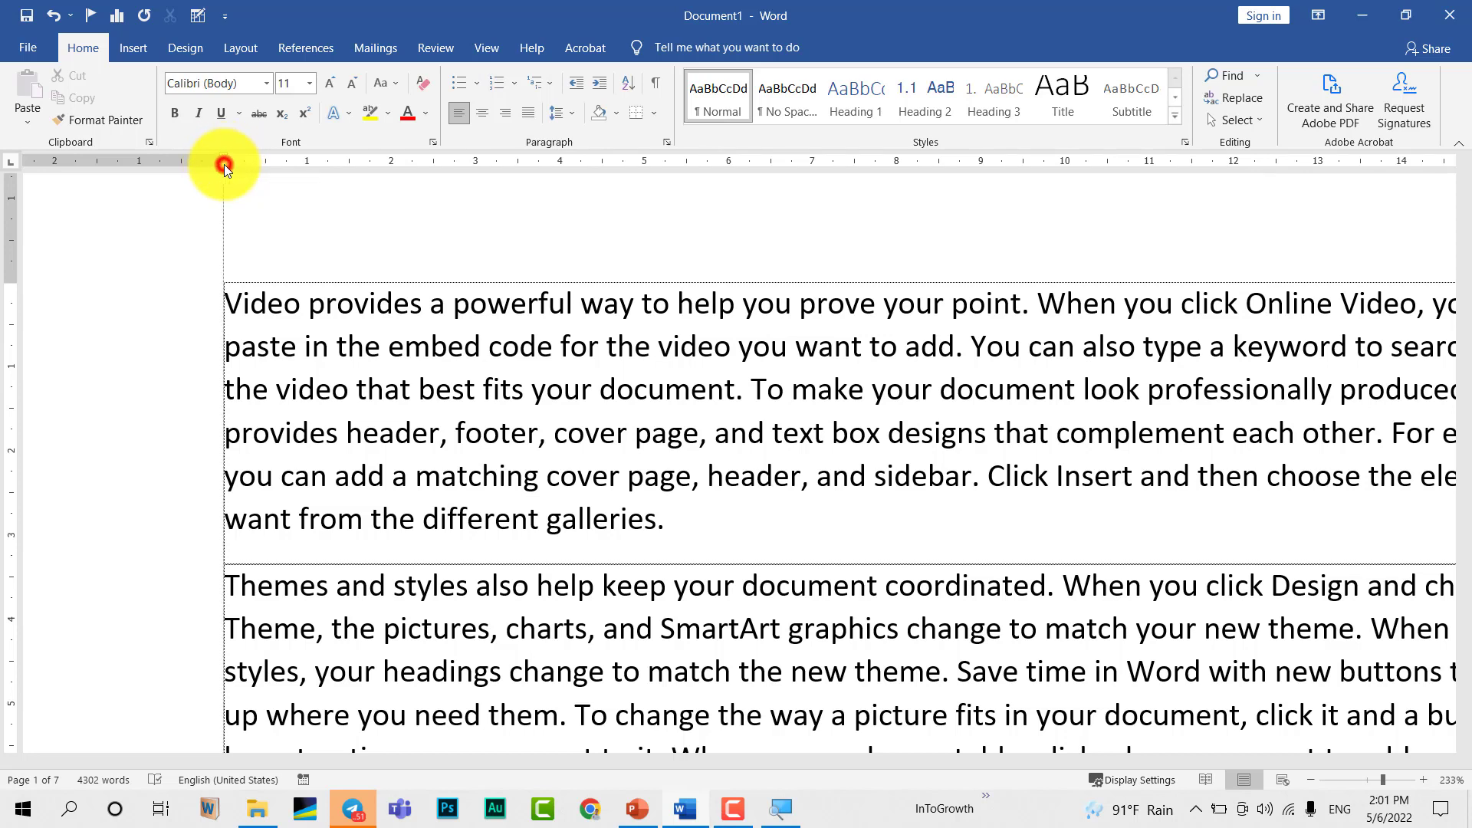
{"action": "left_click_drag", "start_coordinate": [224, 164], "coordinate": [450, 167]}
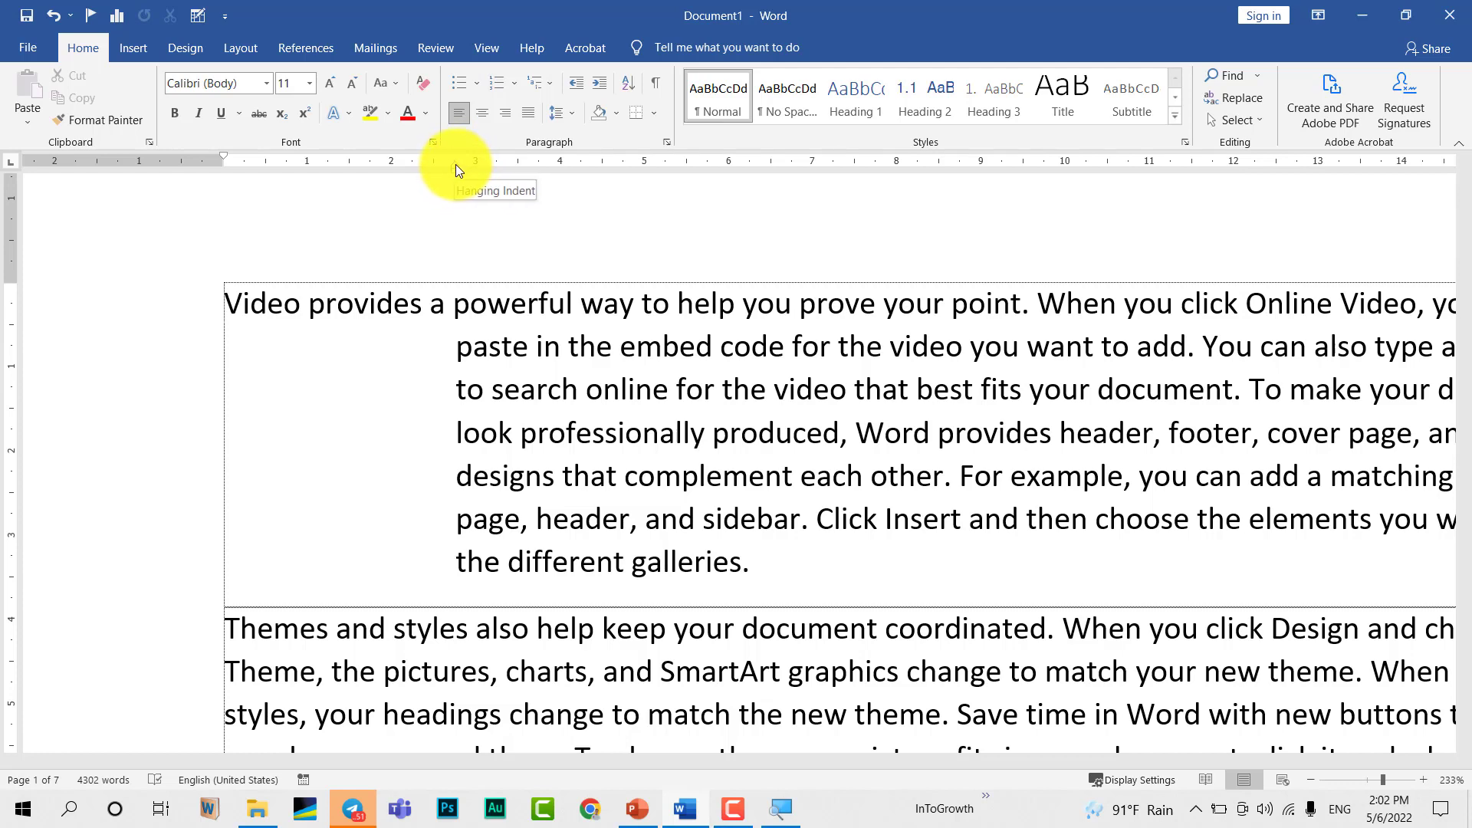
{"action": "left_click_drag", "start_coordinate": [455, 164], "coordinate": [223, 175]}
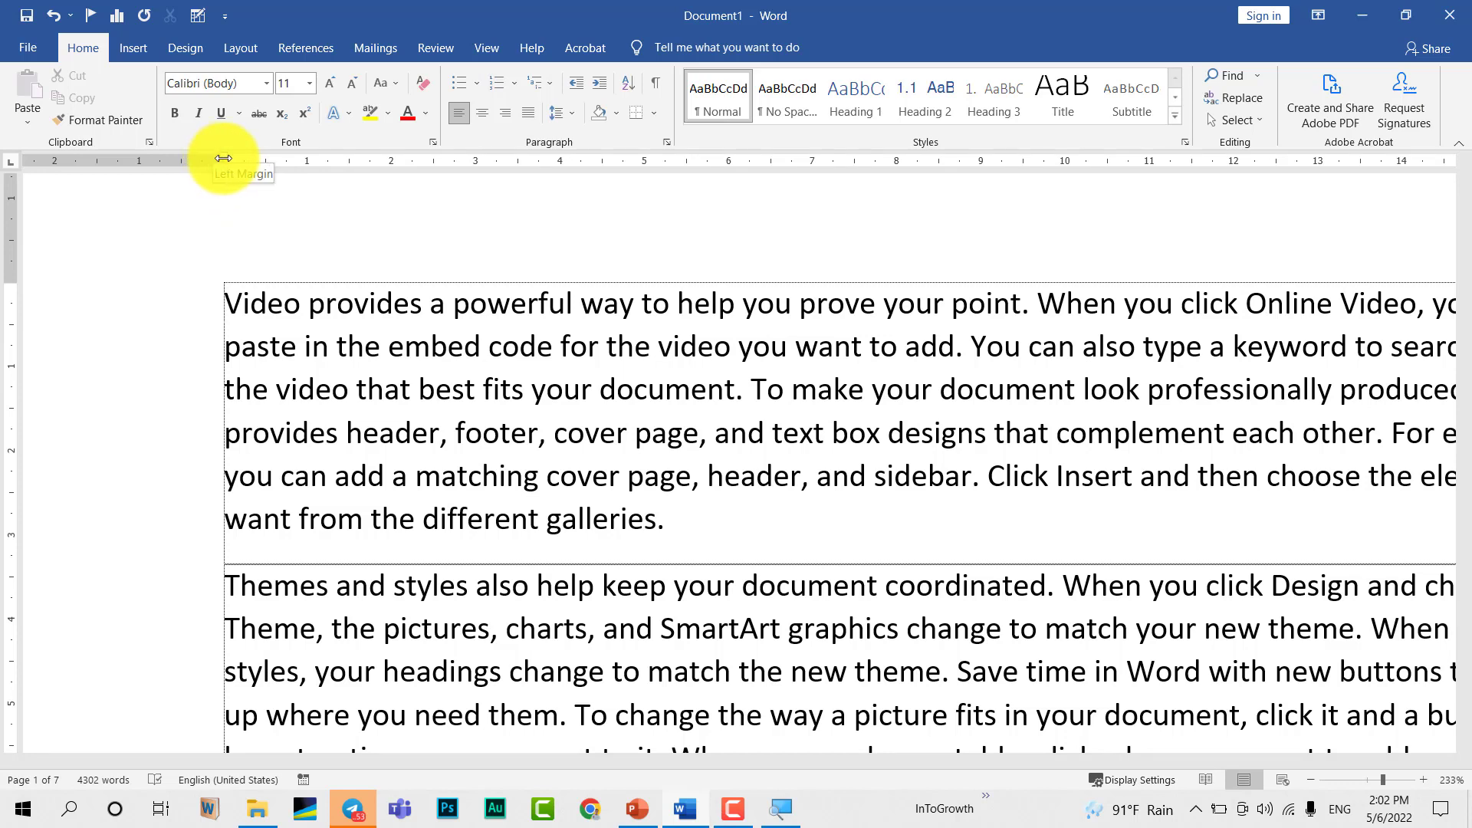
{"action": "left_click_drag", "start_coordinate": [223, 172], "coordinate": [640, 177]}
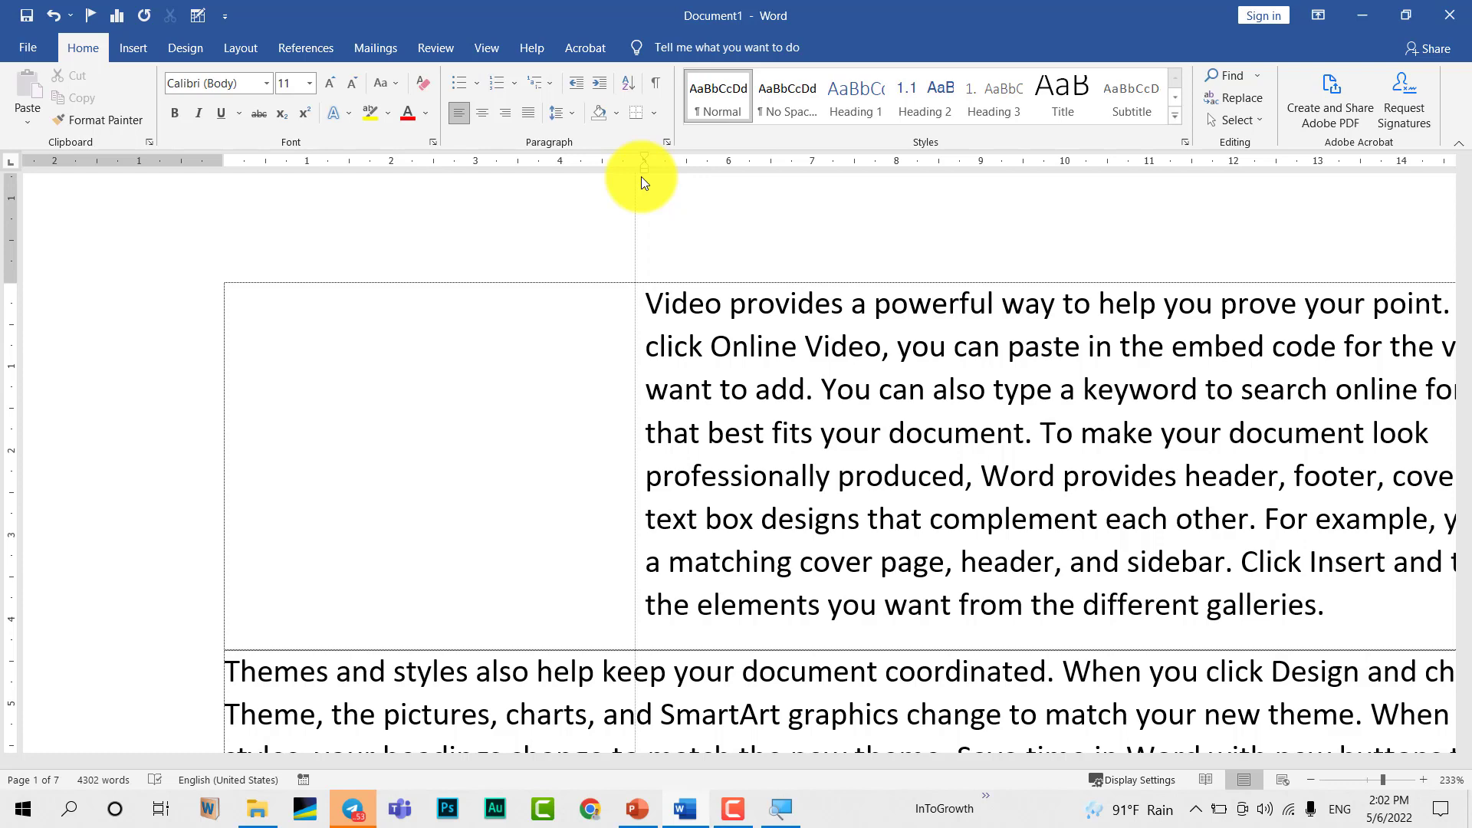
{"action": "left_click_drag", "start_coordinate": [641, 176], "coordinate": [227, 221]}
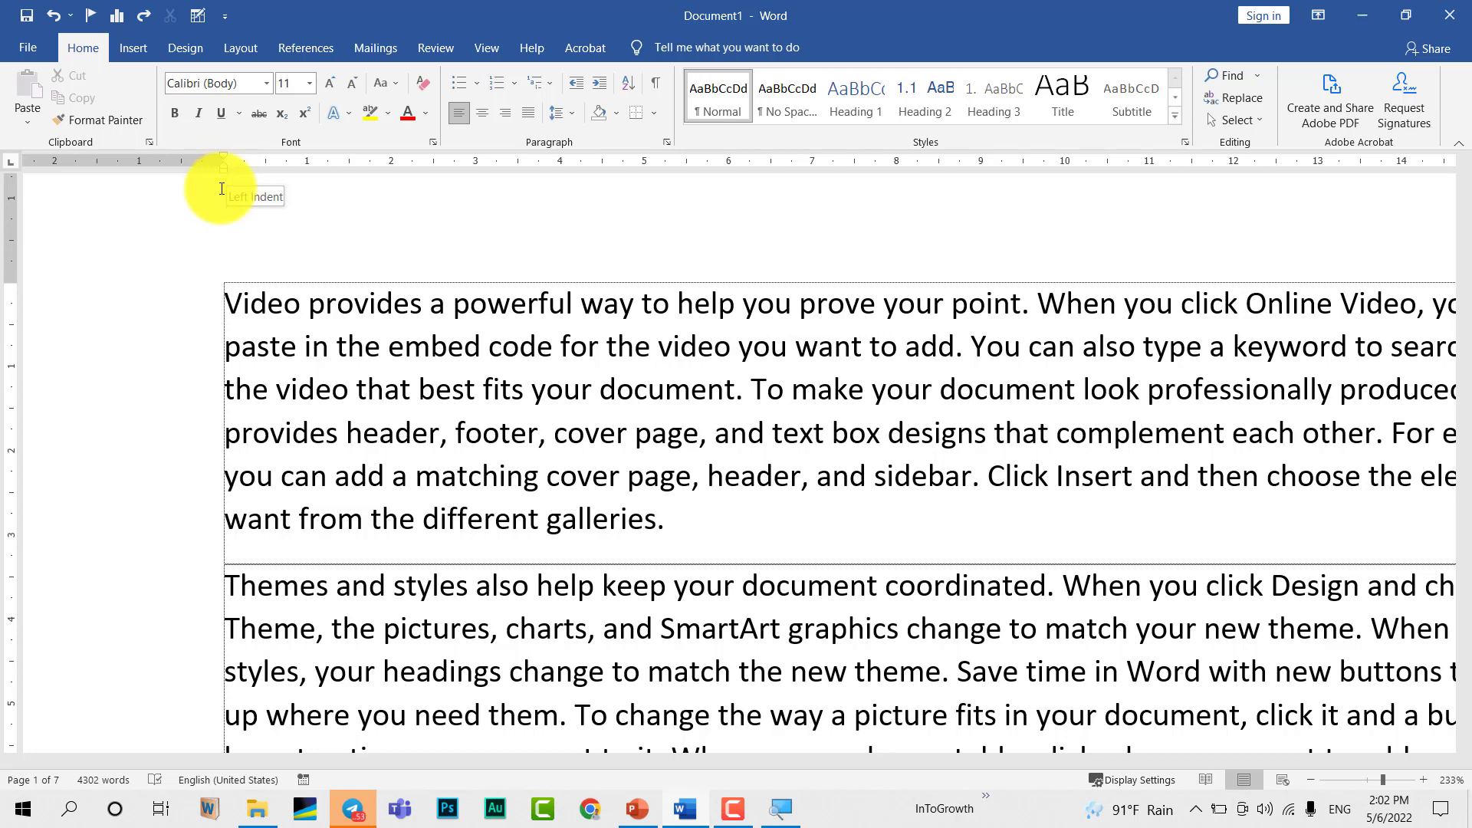
Step: Add a new line after 'galleries.' reading 'Left Indent = First Line Indent + Hanging Indent'
{"action": "left_click", "coordinate": [699, 517]}
{"action": "key", "text": "Return"}
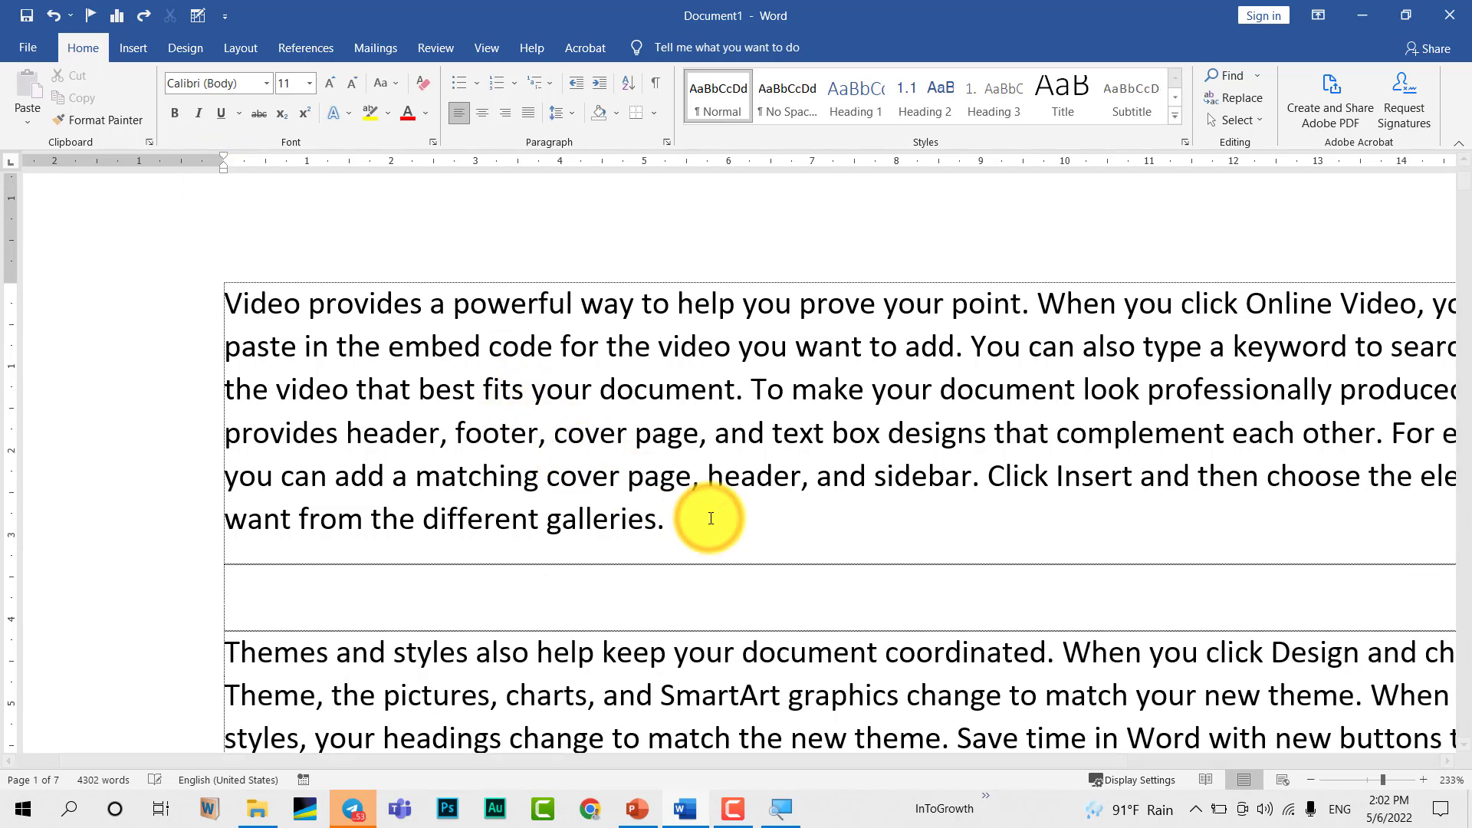
{"action": "type", "text": "Left In"}
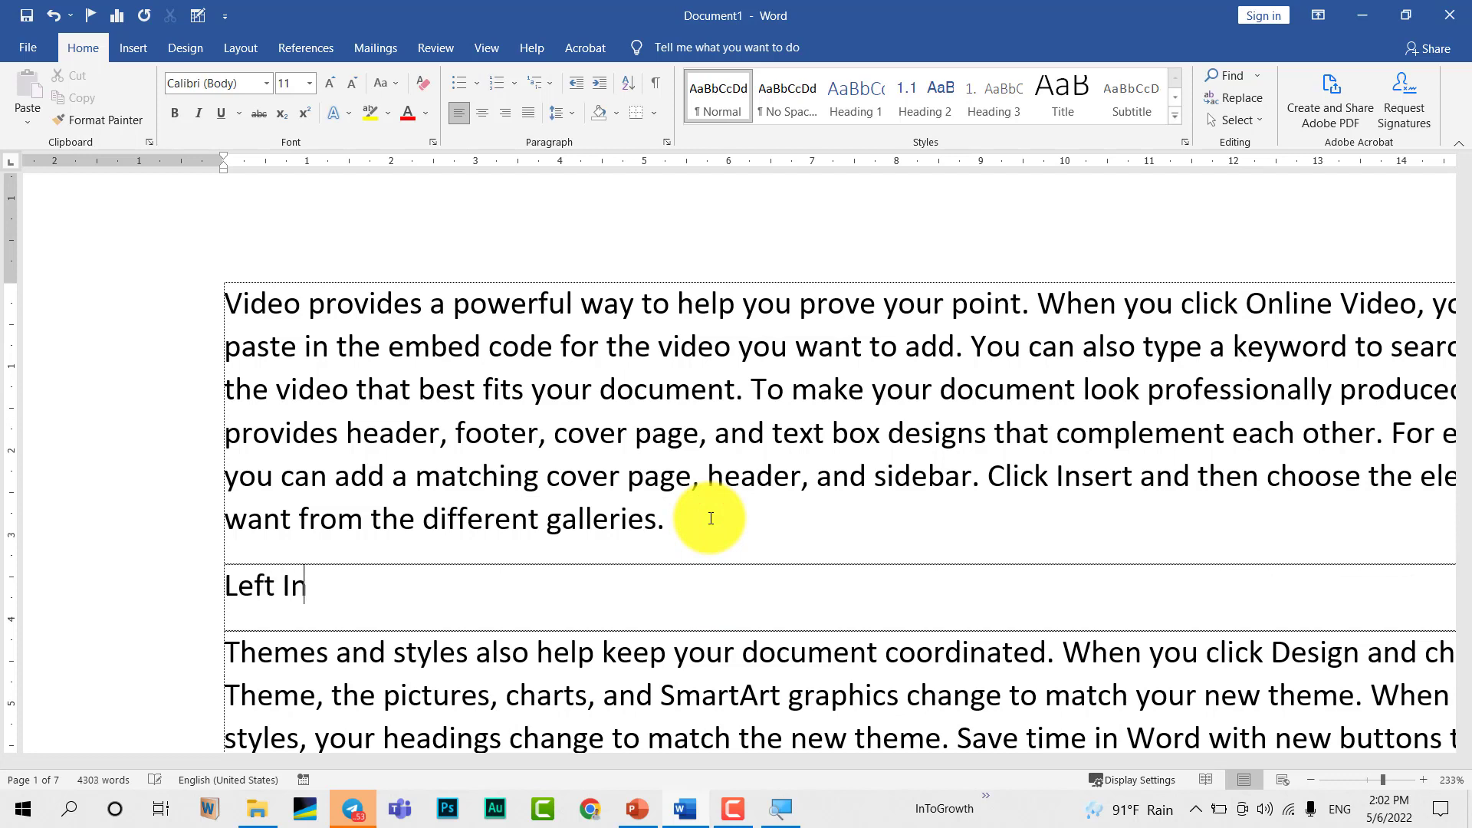
{"action": "type", "text": "dent = Fir"}
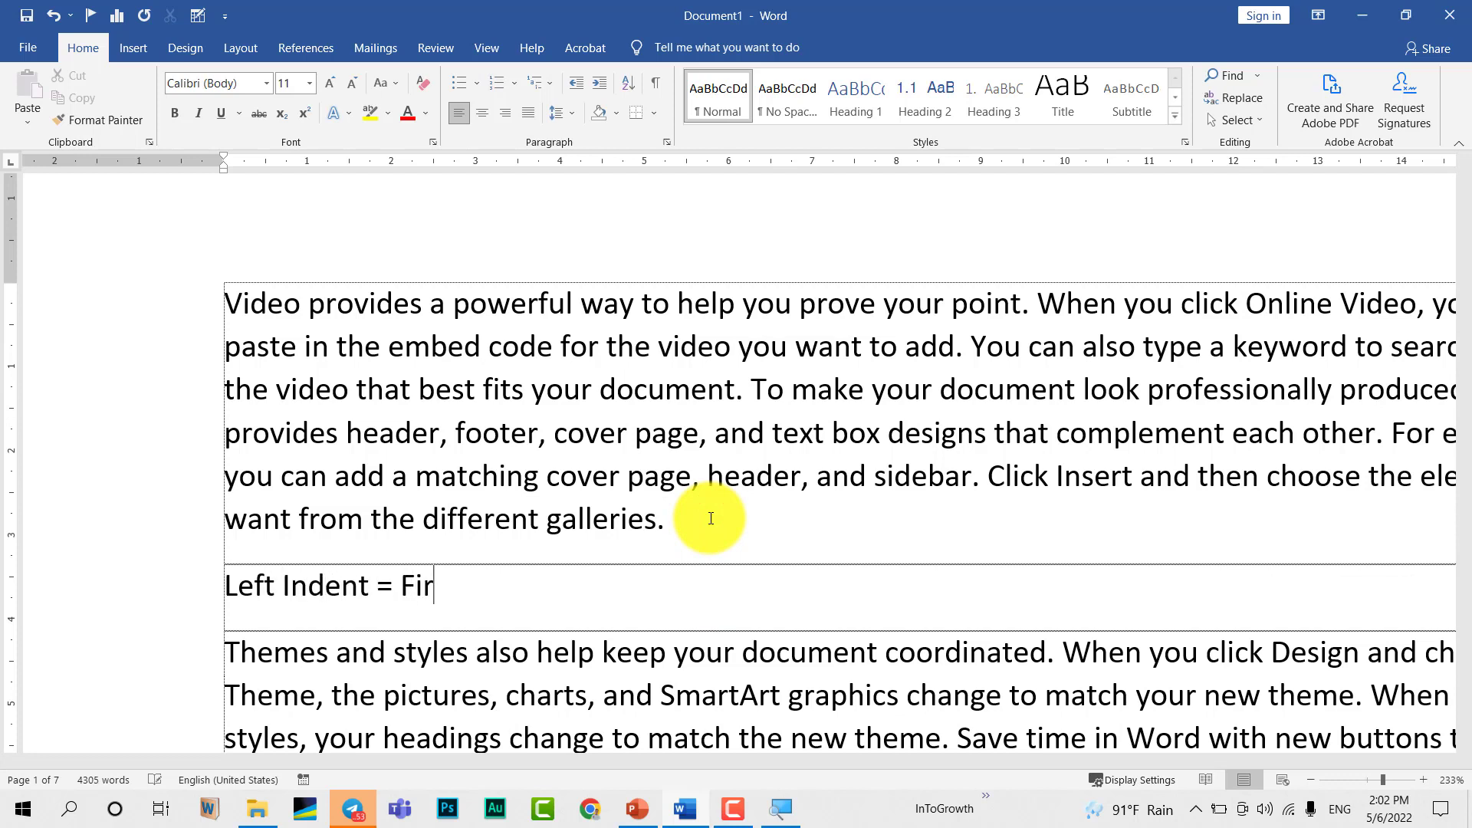
{"action": "type", "text": "st"}
{"action": "key", "text": "BackSpace"}
{"action": "type", "text": "t"}
{"action": "key", "text": "BackSpace"}
{"action": "type", "text": "t L"}
{"action": "type", "text": "ine Inden"}
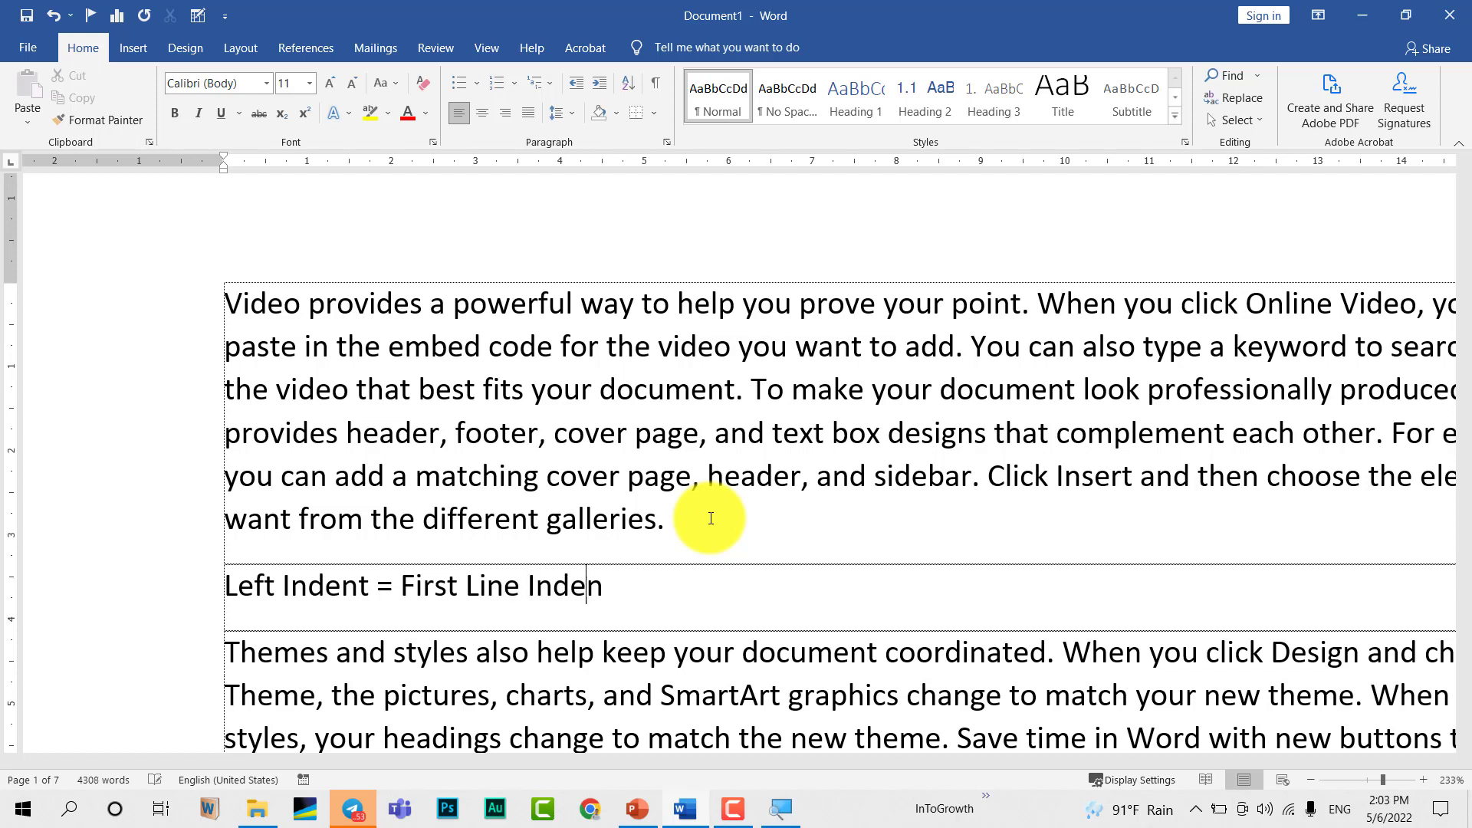
{"action": "type", "text": "t + Ha"}
{"action": "type", "text": "nging Indent"}
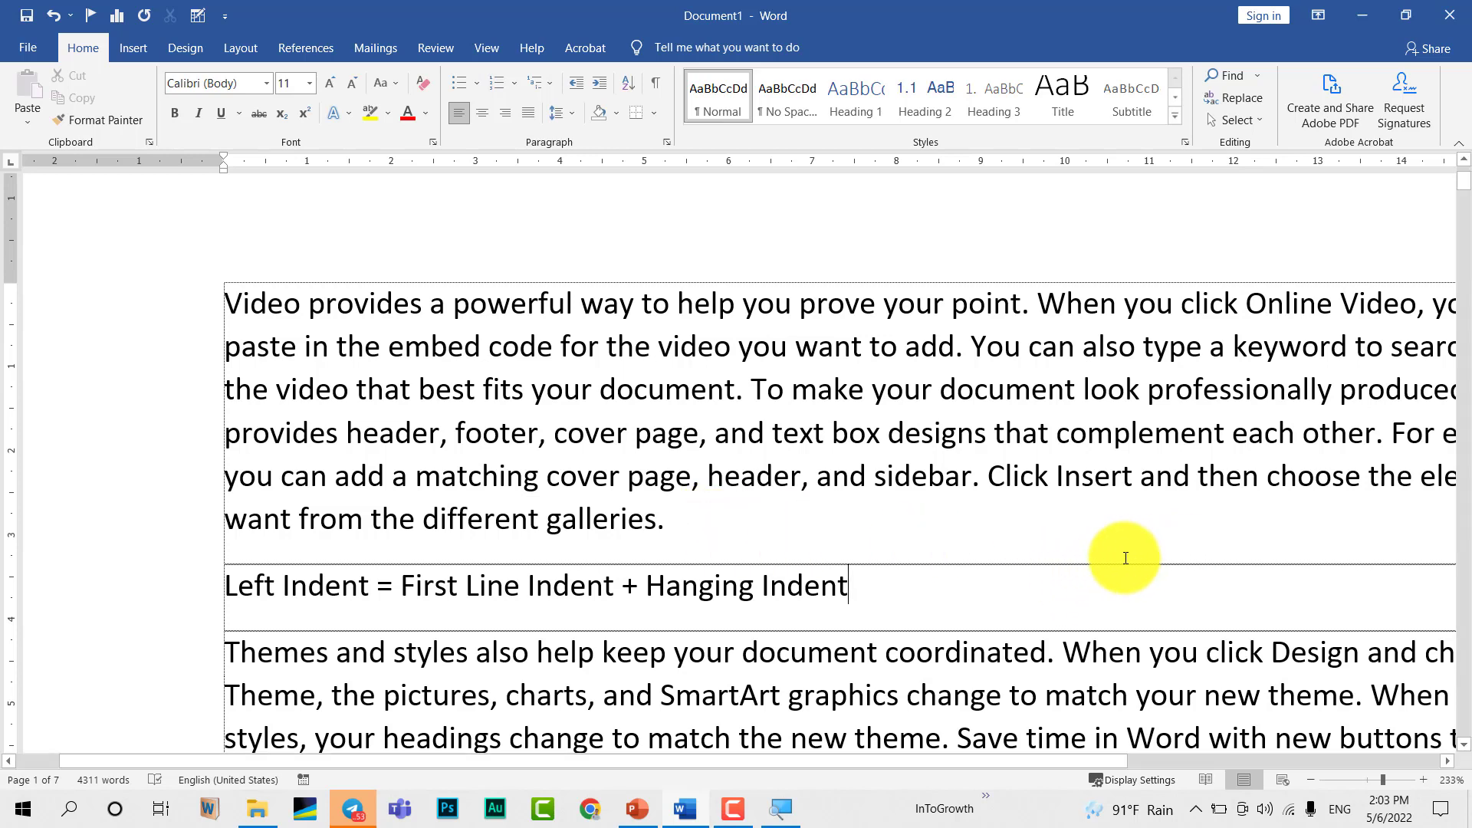
Step: Move the Themes paragraph's right indent marker in from the margin so its lines wrap narrower
{"action": "scroll", "coordinate": [1125, 558], "scroll_direction": "down", "scroll_amount": 2}
{"action": "scroll", "coordinate": [1124, 557], "scroll_direction": "down", "scroll_amount": 3}
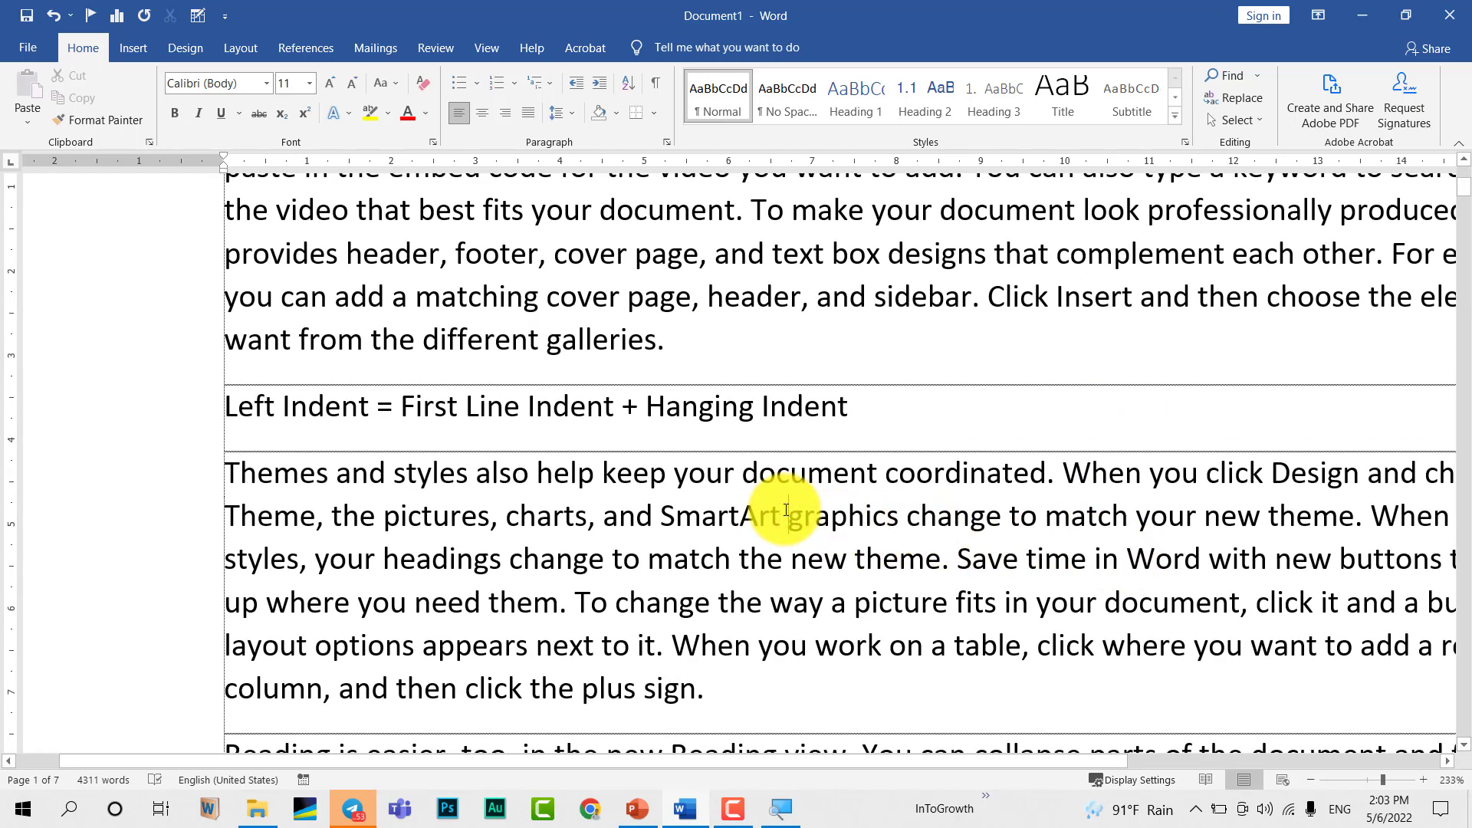
{"action": "scroll", "coordinate": [718, 455], "scroll_direction": "down", "scroll_amount": 1, "text": "ctrl"}
{"action": "scroll", "coordinate": [719, 455], "scroll_direction": "down", "scroll_amount": 2, "text": "ctrl"}
{"action": "scroll", "coordinate": [712, 458], "scroll_direction": "down", "scroll_amount": 1, "text": "ctrl"}
{"action": "scroll", "coordinate": [706, 462], "scroll_direction": "down", "scroll_amount": 1, "text": "ctrl"}
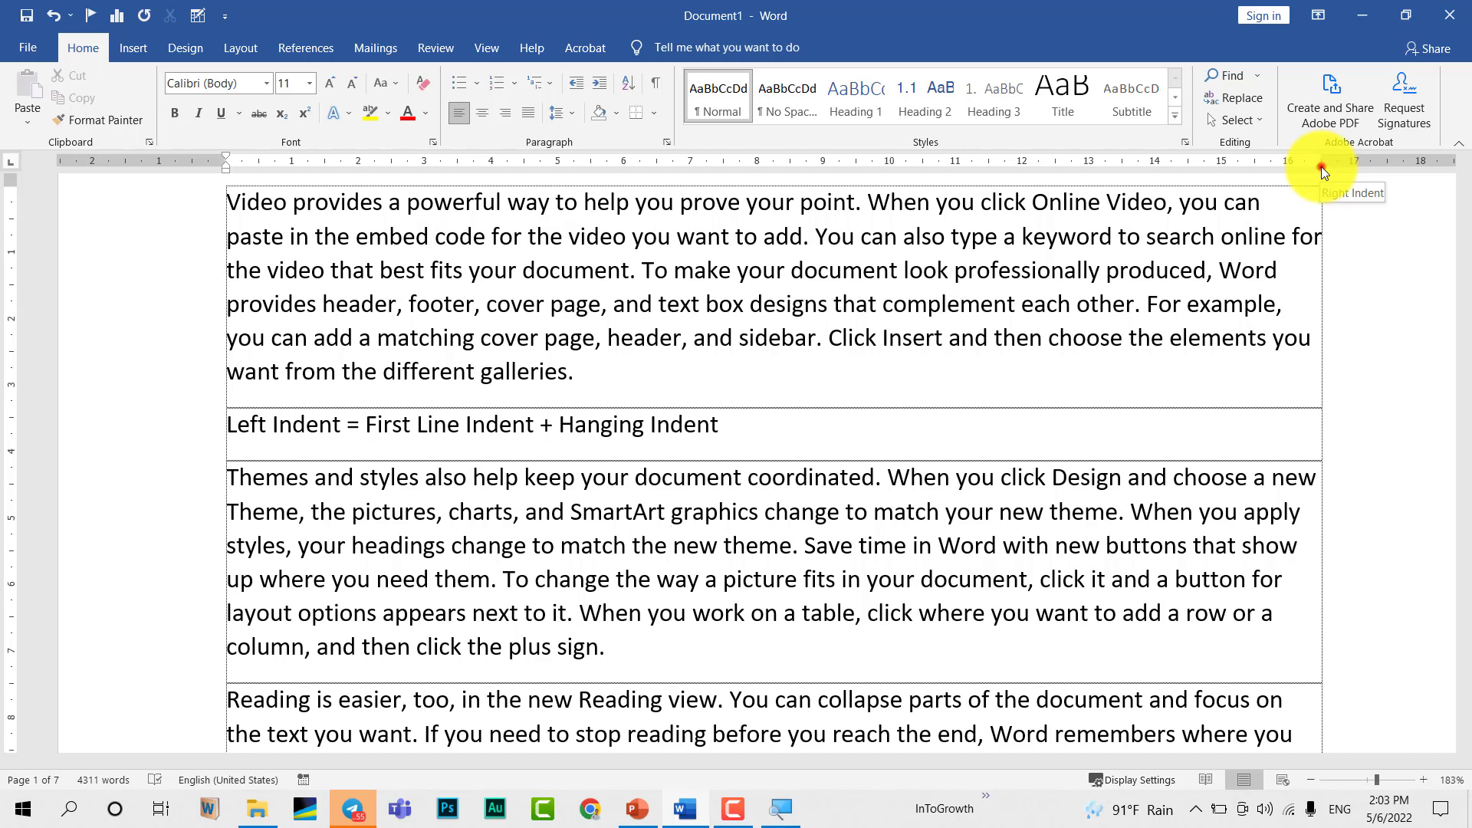
{"action": "left_click_drag", "start_coordinate": [1321, 167], "coordinate": [1392, 170]}
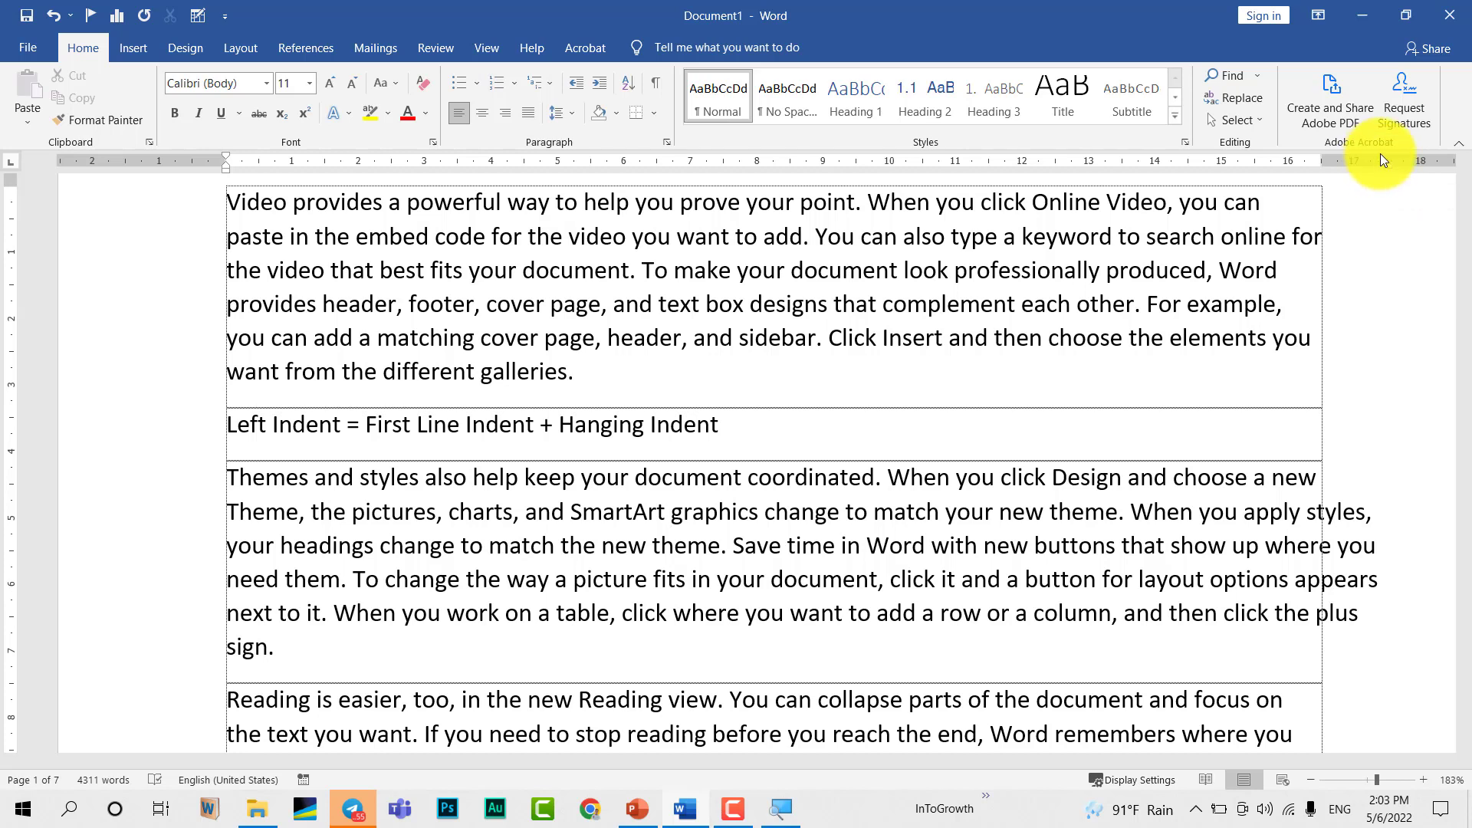
{"action": "left_click_drag", "start_coordinate": [1386, 167], "coordinate": [1324, 167]}
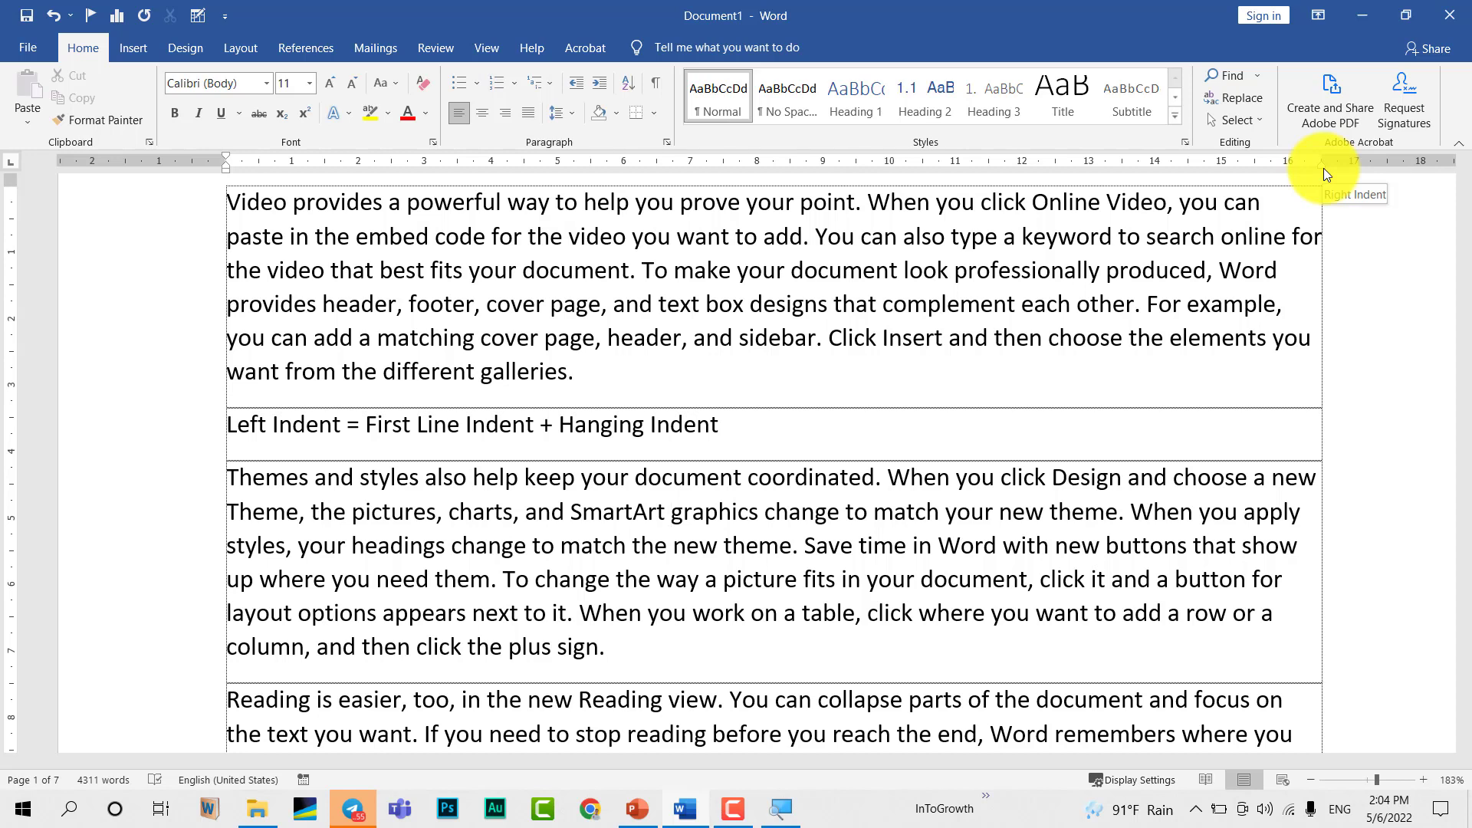
Step: Justify and then center the 'Video provides' paragraph, then select part of its text
{"action": "left_click", "coordinate": [1168, 258]}
{"action": "key", "text": "ctrl+j"}
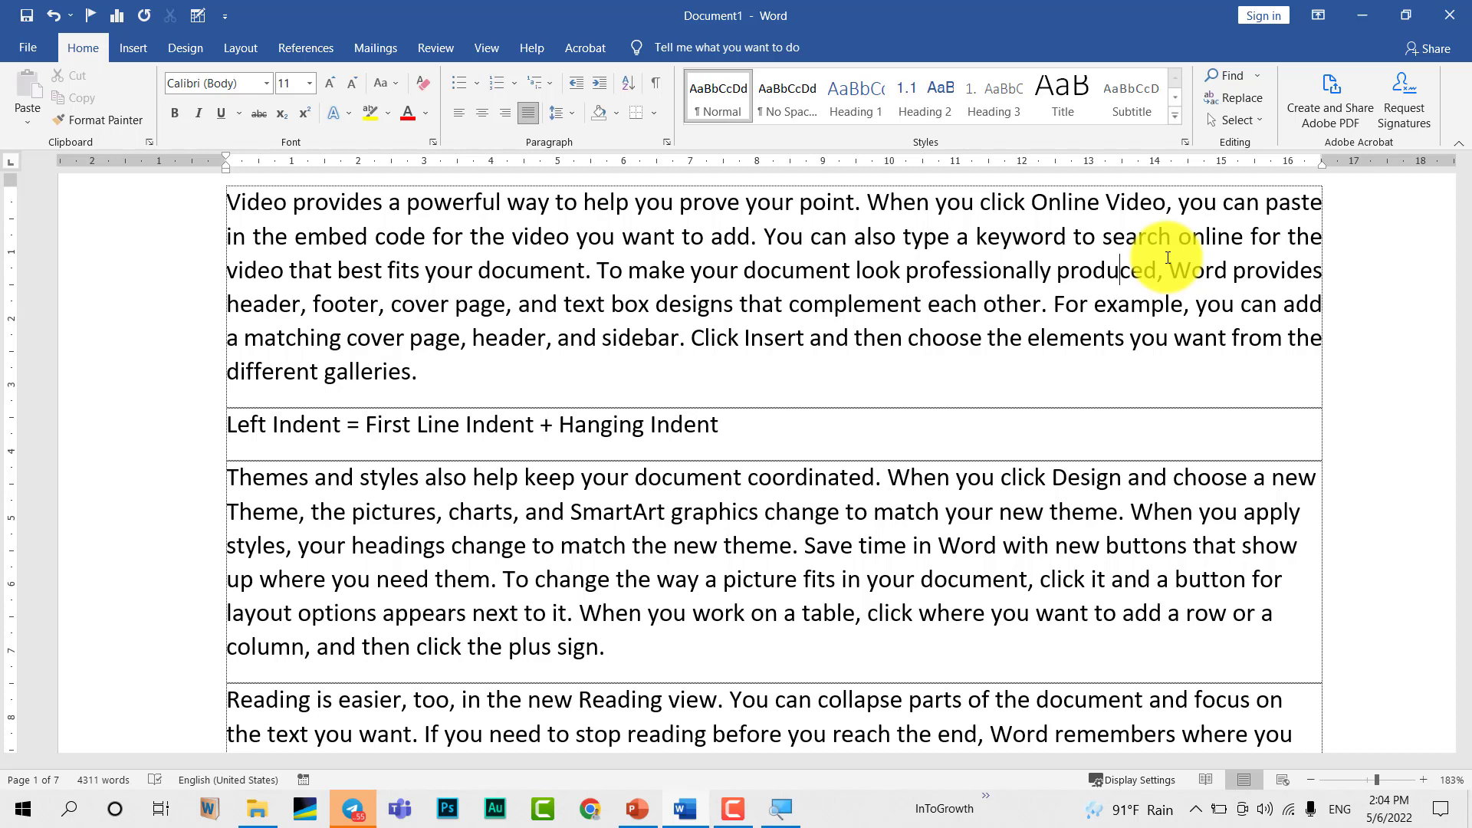
{"action": "left_click", "coordinate": [972, 203]}
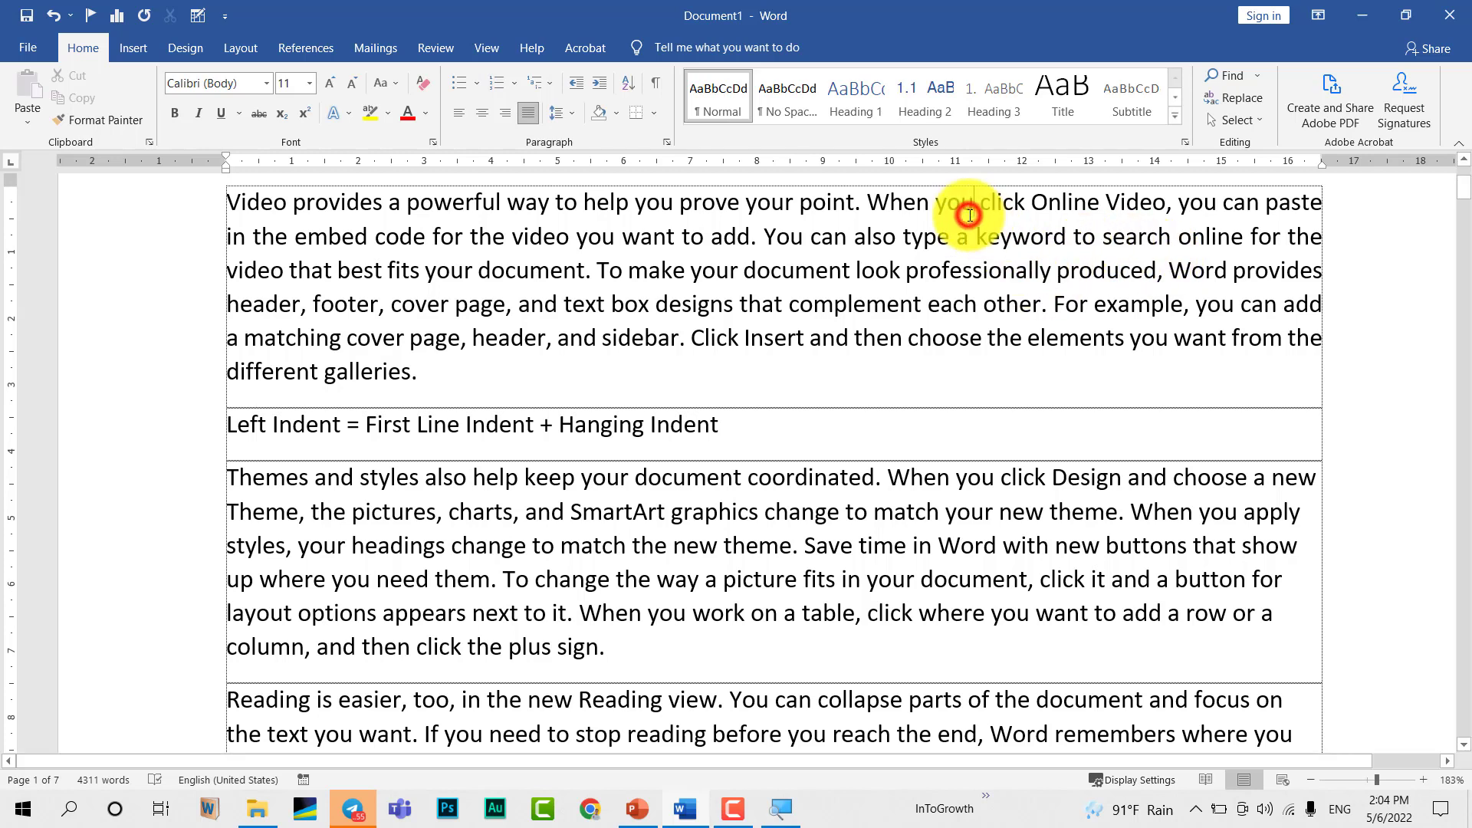
{"action": "left_click", "coordinate": [476, 121]}
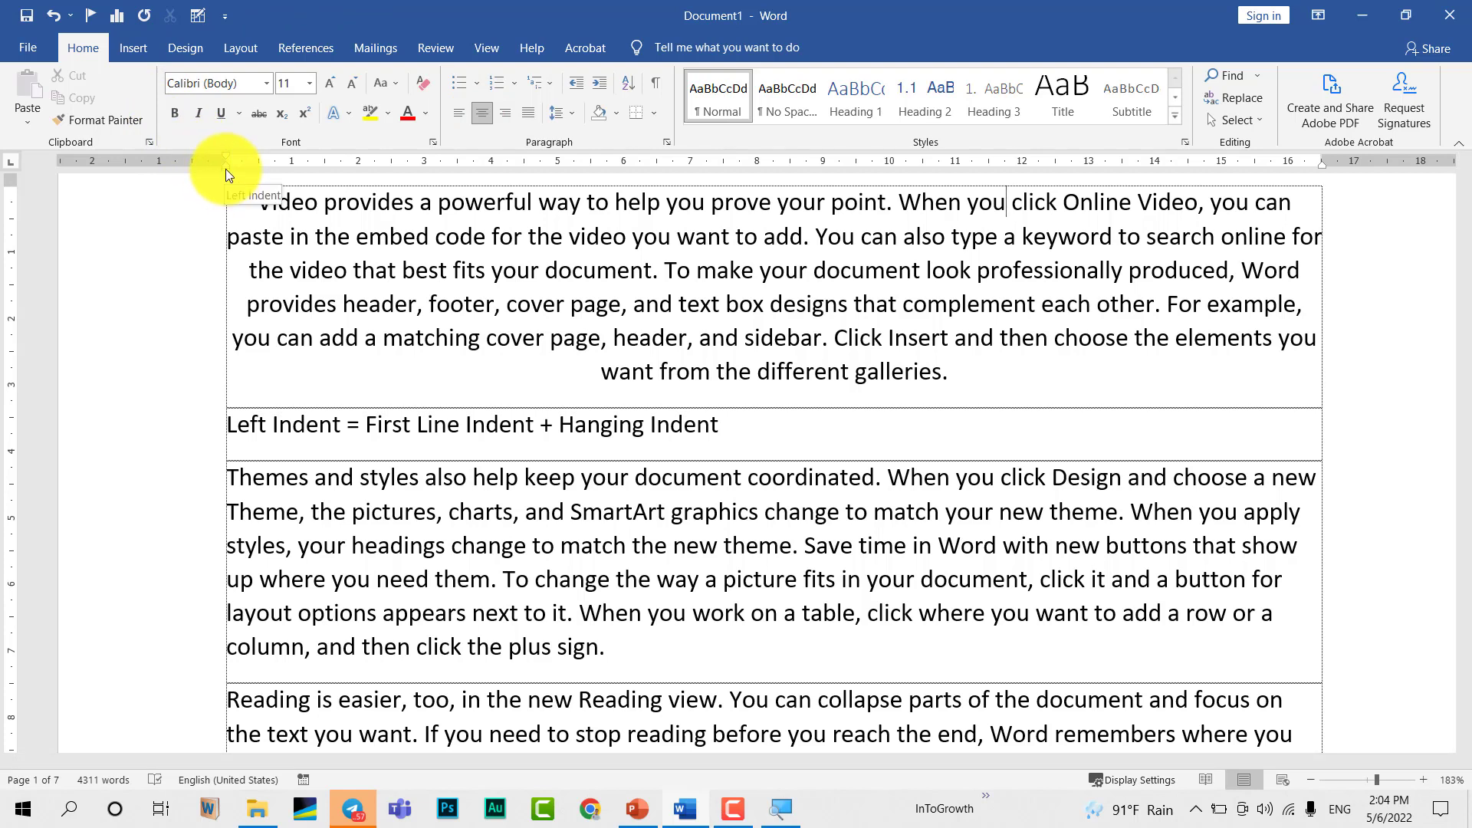
{"action": "left_click_drag", "start_coordinate": [1001, 382], "coordinate": [435, 237]}
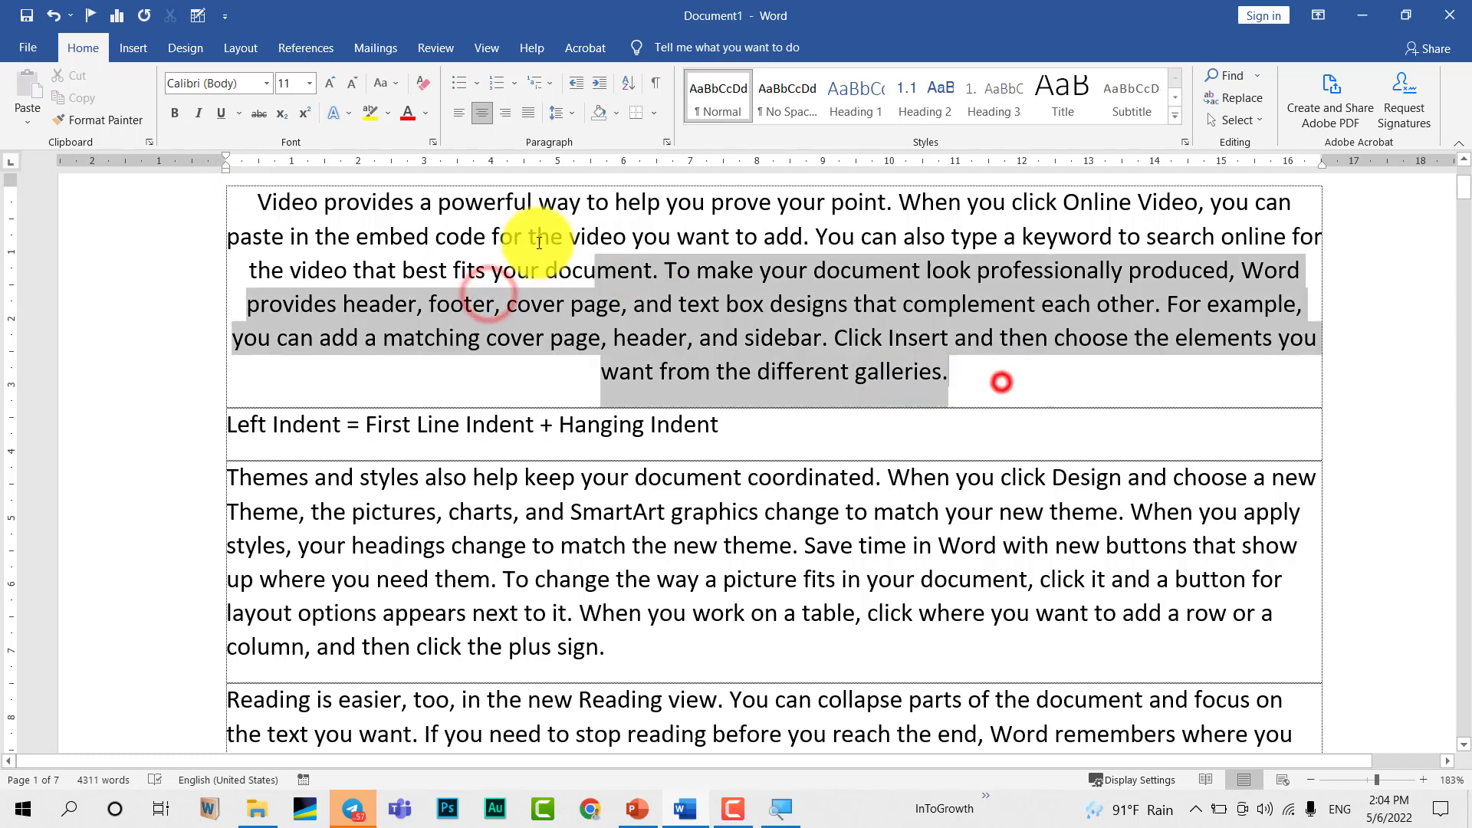
{"action": "scroll", "coordinate": [458, 407], "scroll_direction": "down", "scroll_amount": 2}
{"action": "left_click_drag", "start_coordinate": [621, 488], "coordinate": [183, 315]}
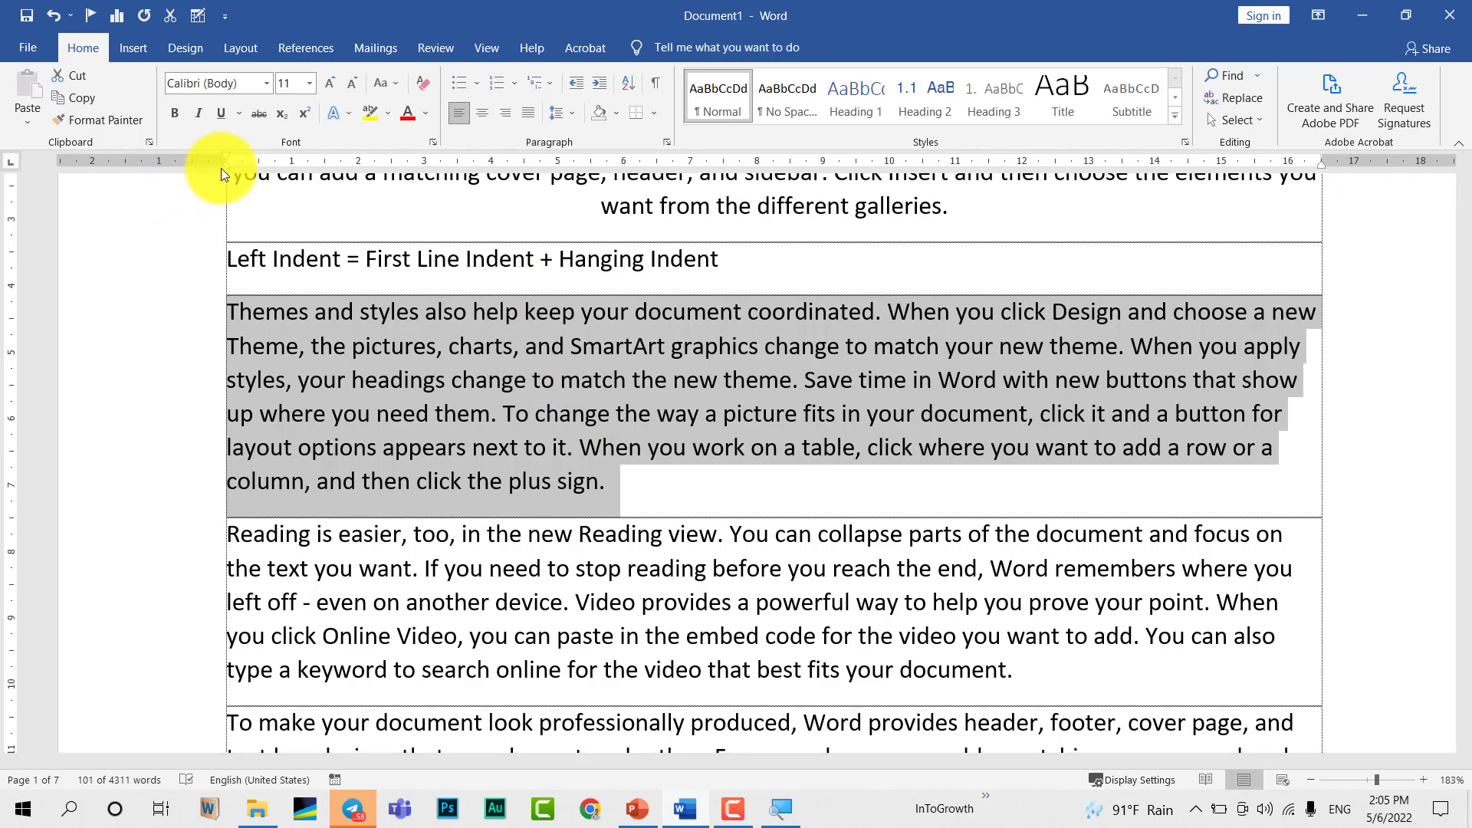
Step: Try a left indent on the Themes paragraph, return it to the margin, and justify it
{"action": "left_click_drag", "start_coordinate": [224, 172], "coordinate": [355, 172]}
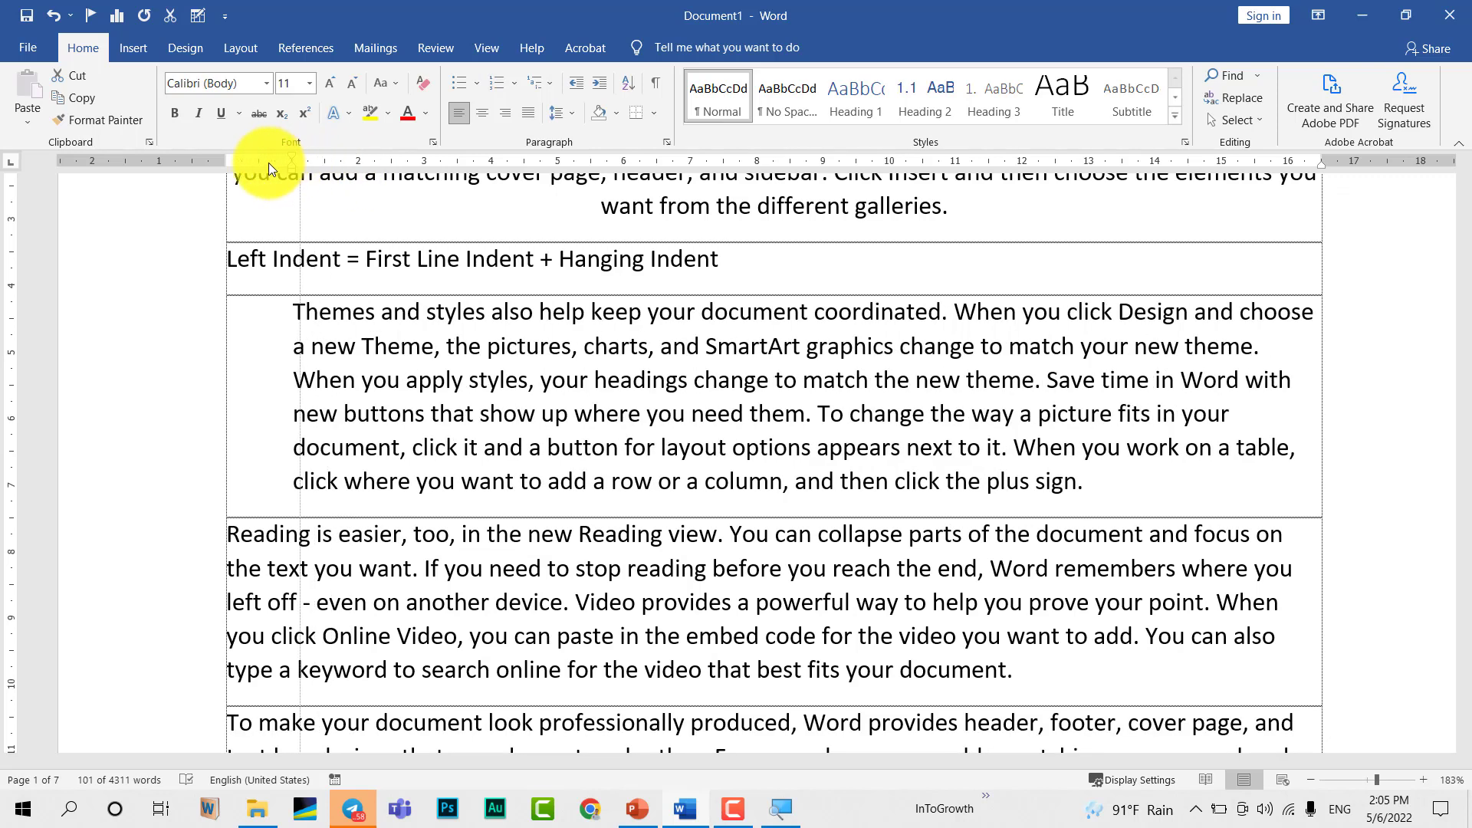
{"action": "left_click_drag", "start_coordinate": [356, 174], "coordinate": [227, 165]}
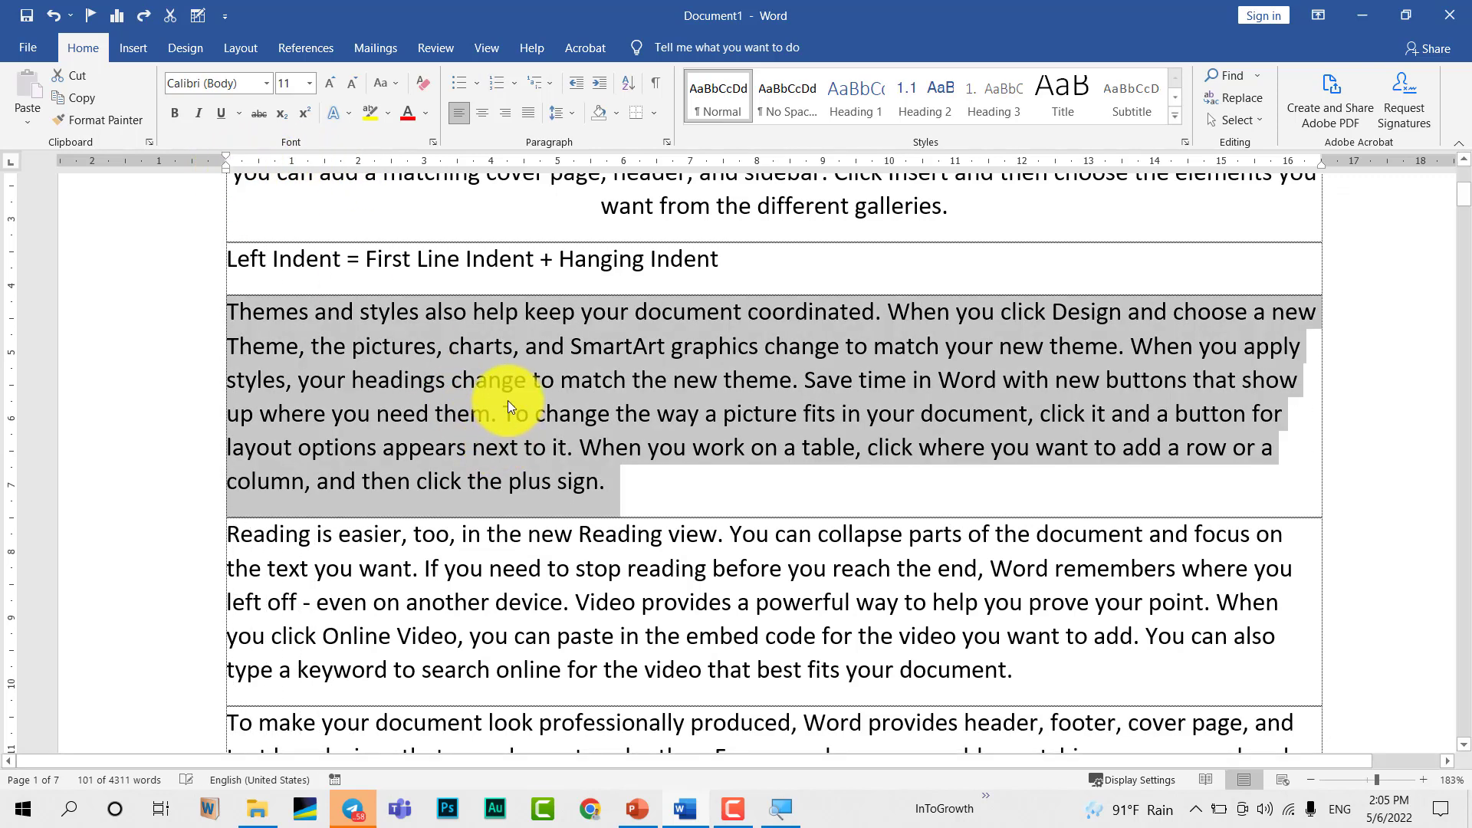
{"action": "left_click", "coordinate": [532, 380]}
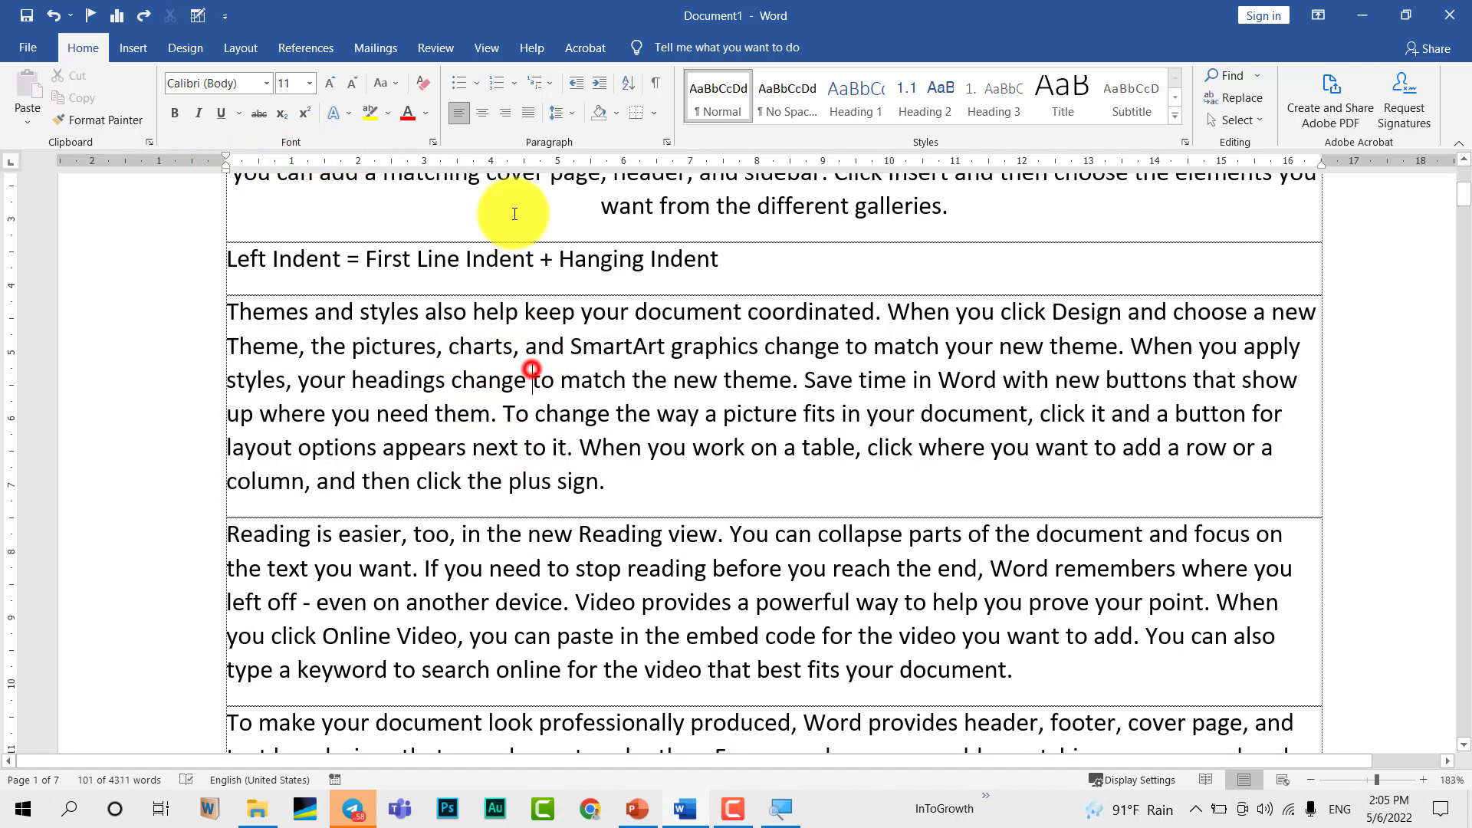
{"action": "left_click", "coordinate": [526, 113]}
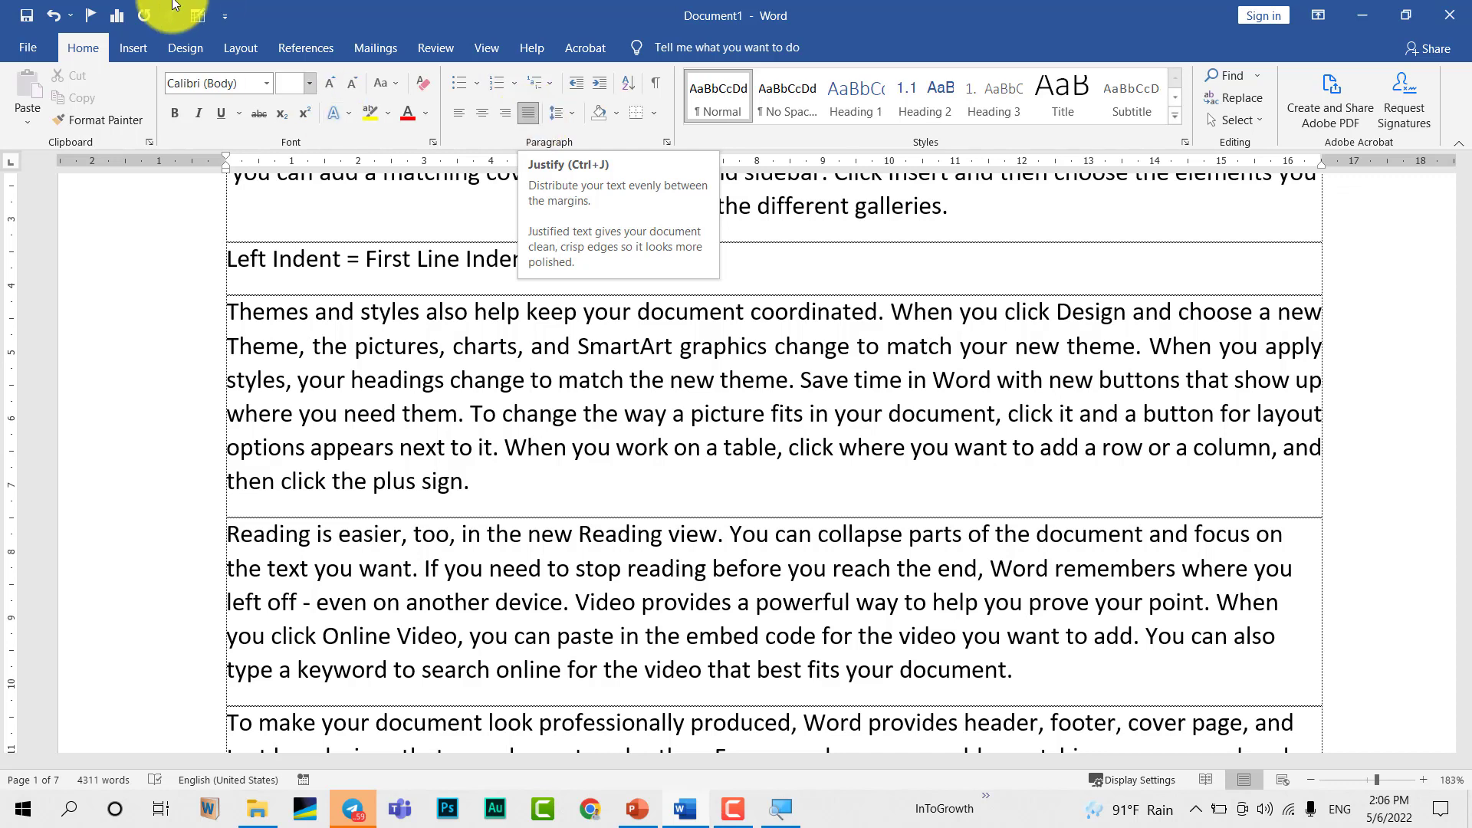
Step: Move the Themes paragraph's hanging, right and first-line indent markers inward on the ruler
{"action": "left_click_drag", "start_coordinate": [226, 165], "coordinate": [292, 164]}
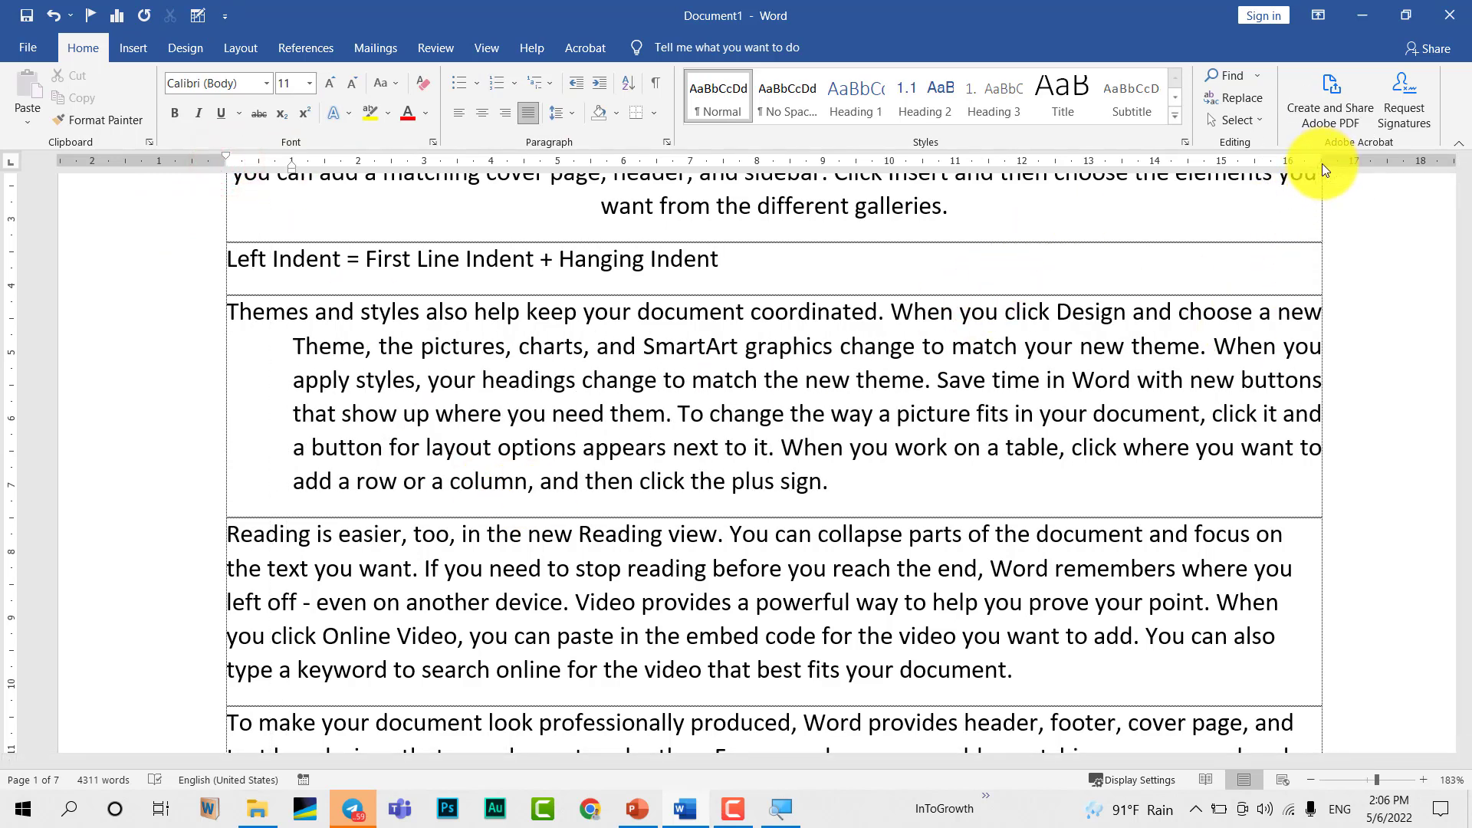
{"action": "left_click_drag", "start_coordinate": [1322, 163], "coordinate": [1257, 167]}
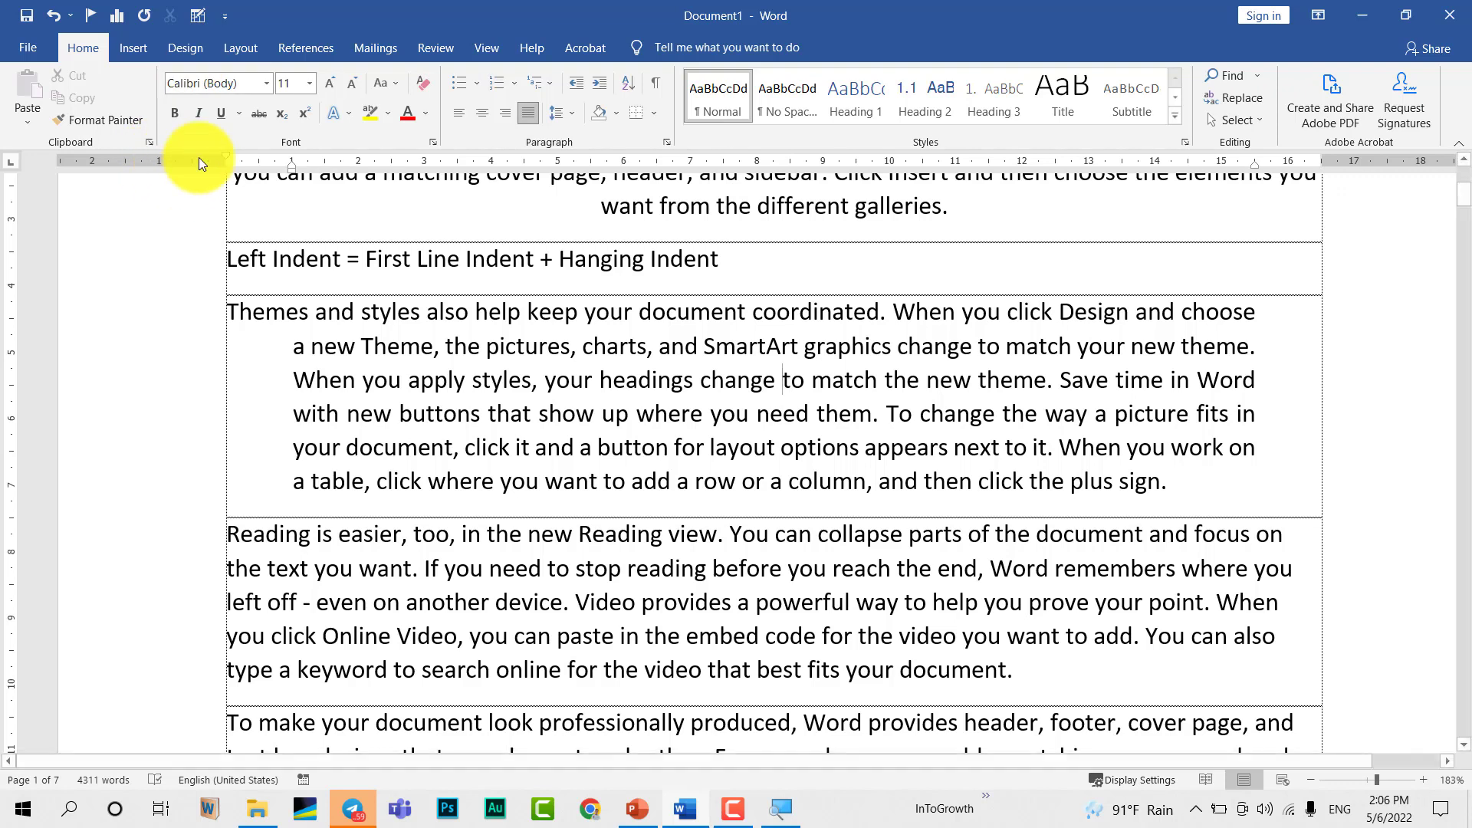
{"action": "left_click_drag", "start_coordinate": [223, 154], "coordinate": [290, 158]}
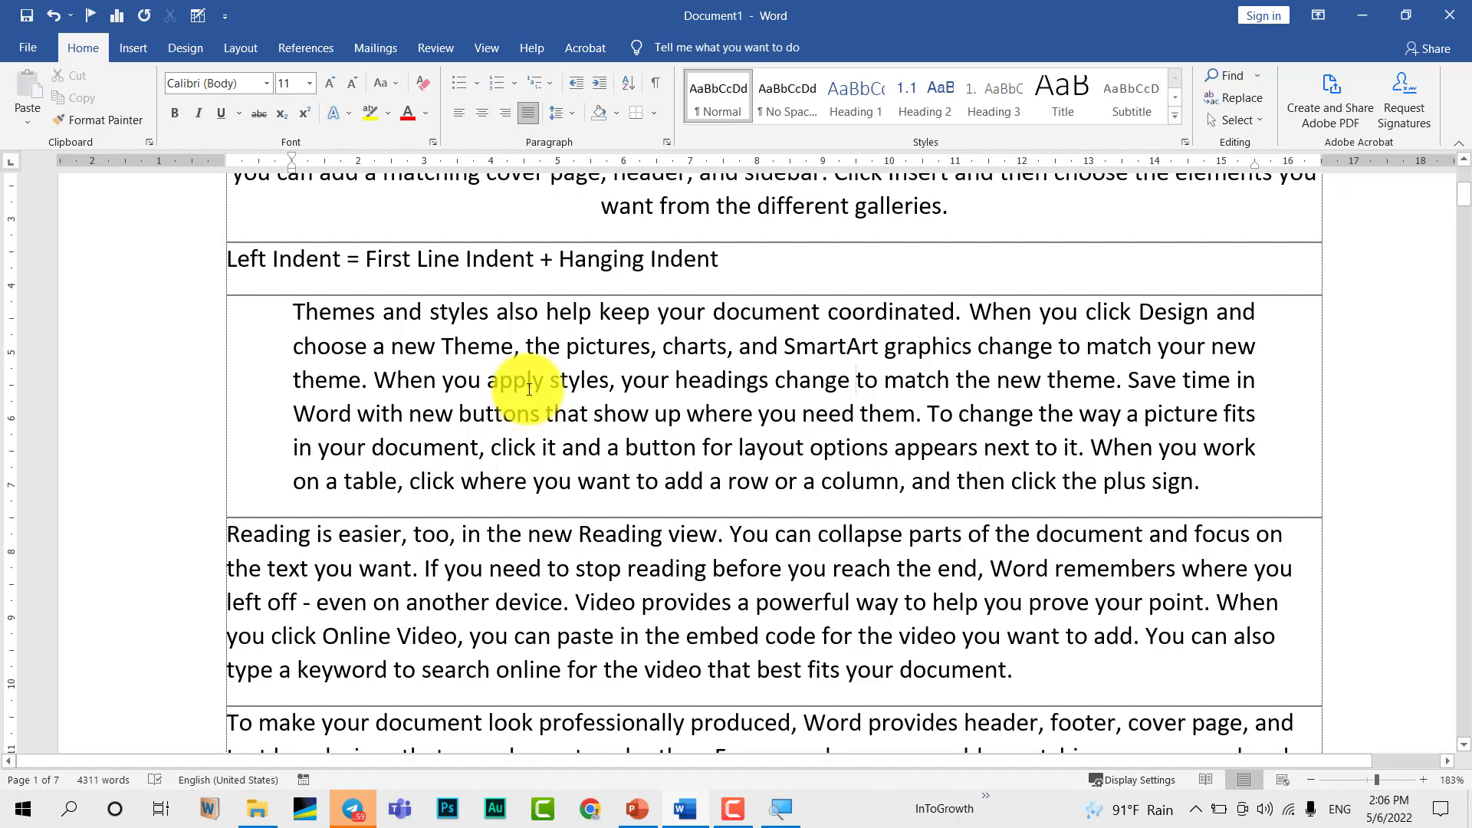
{"action": "scroll", "coordinate": [527, 391], "scroll_direction": "down", "scroll_amount": 1}
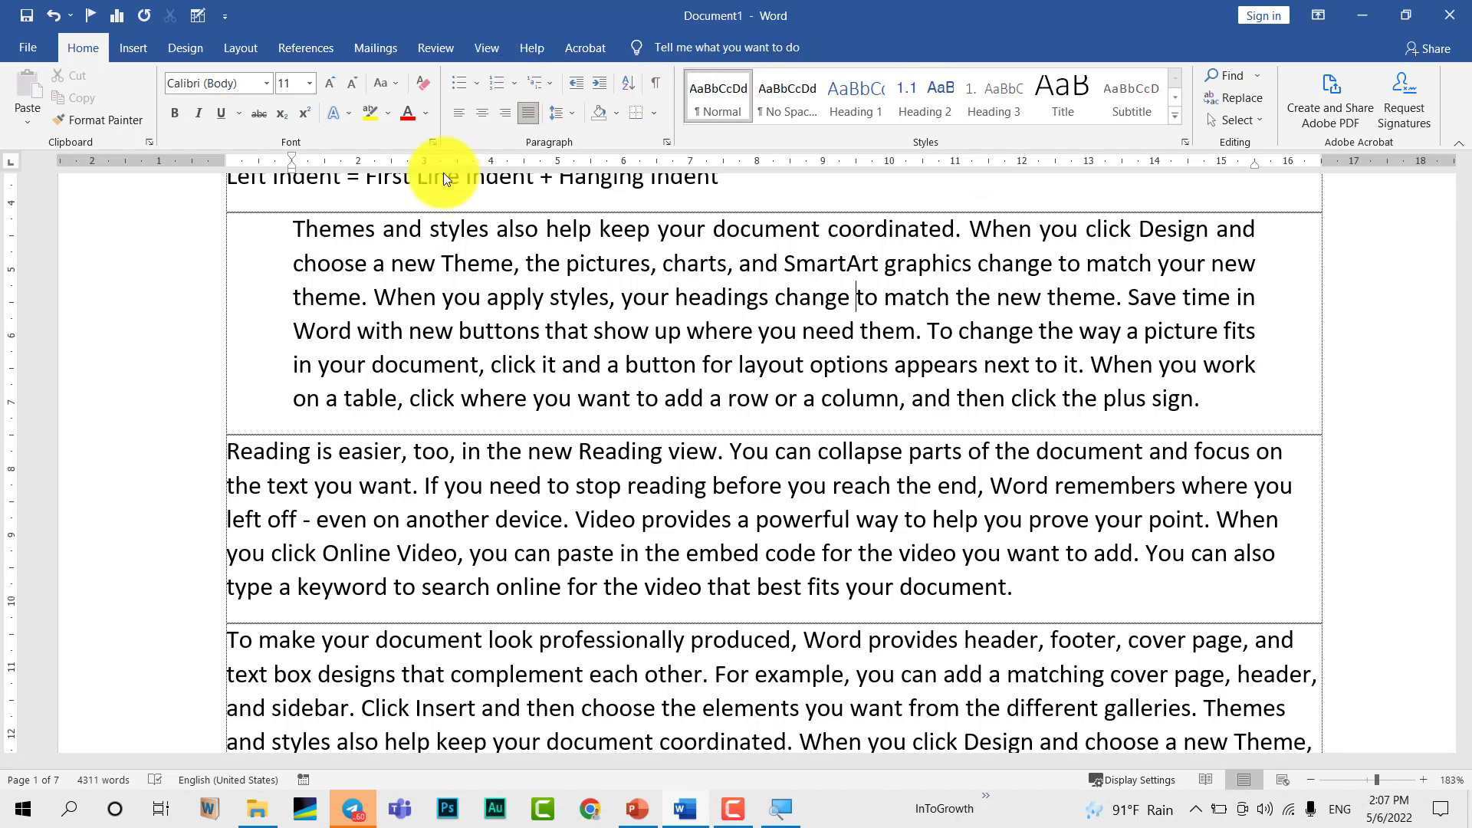
Step: Place left tab stops on the ruler for the Themes and styles paragraph, including one at 2
{"action": "left_click", "coordinate": [371, 164]}
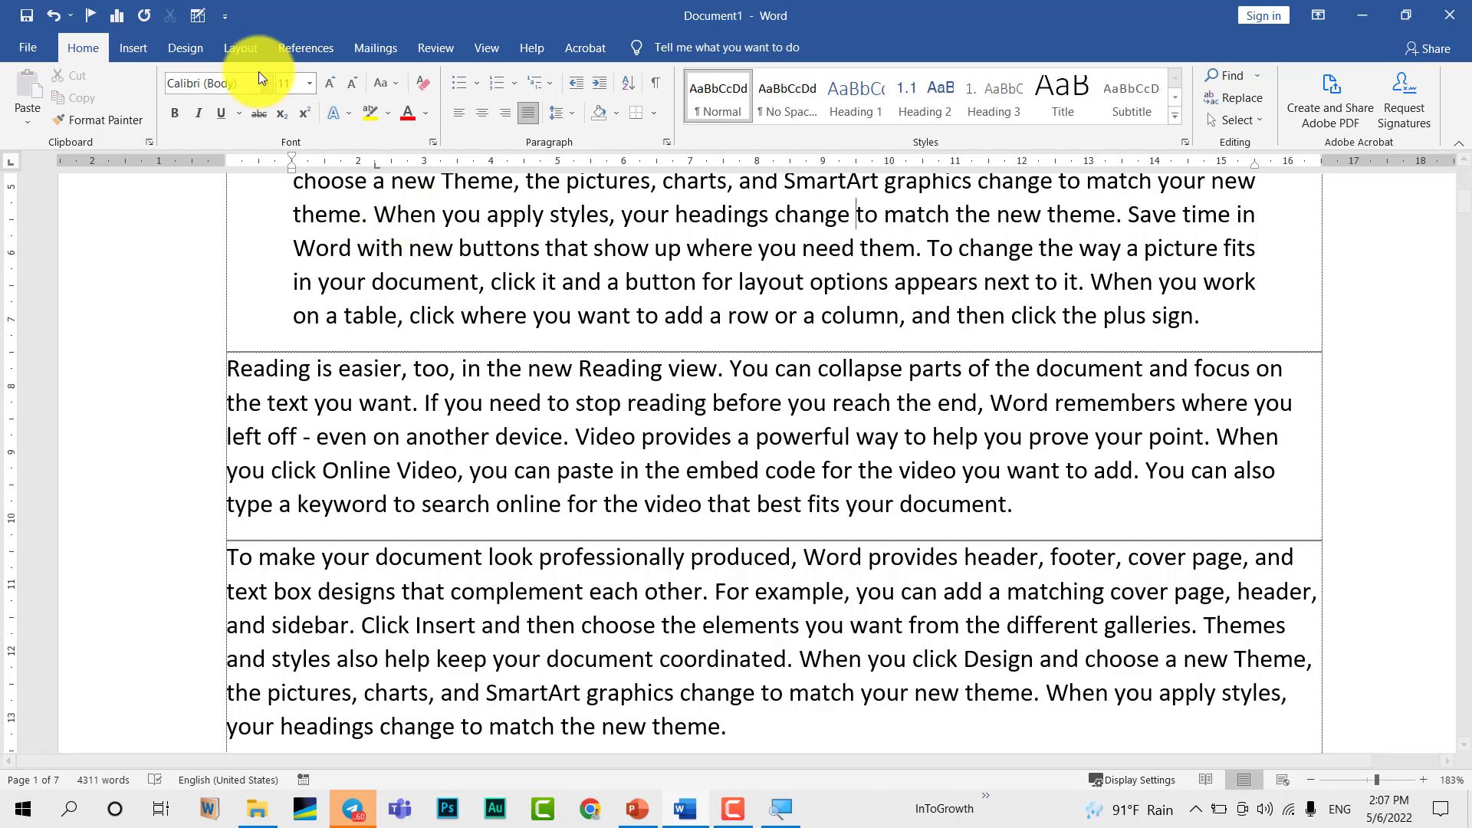
{"action": "left_click", "coordinate": [375, 167]}
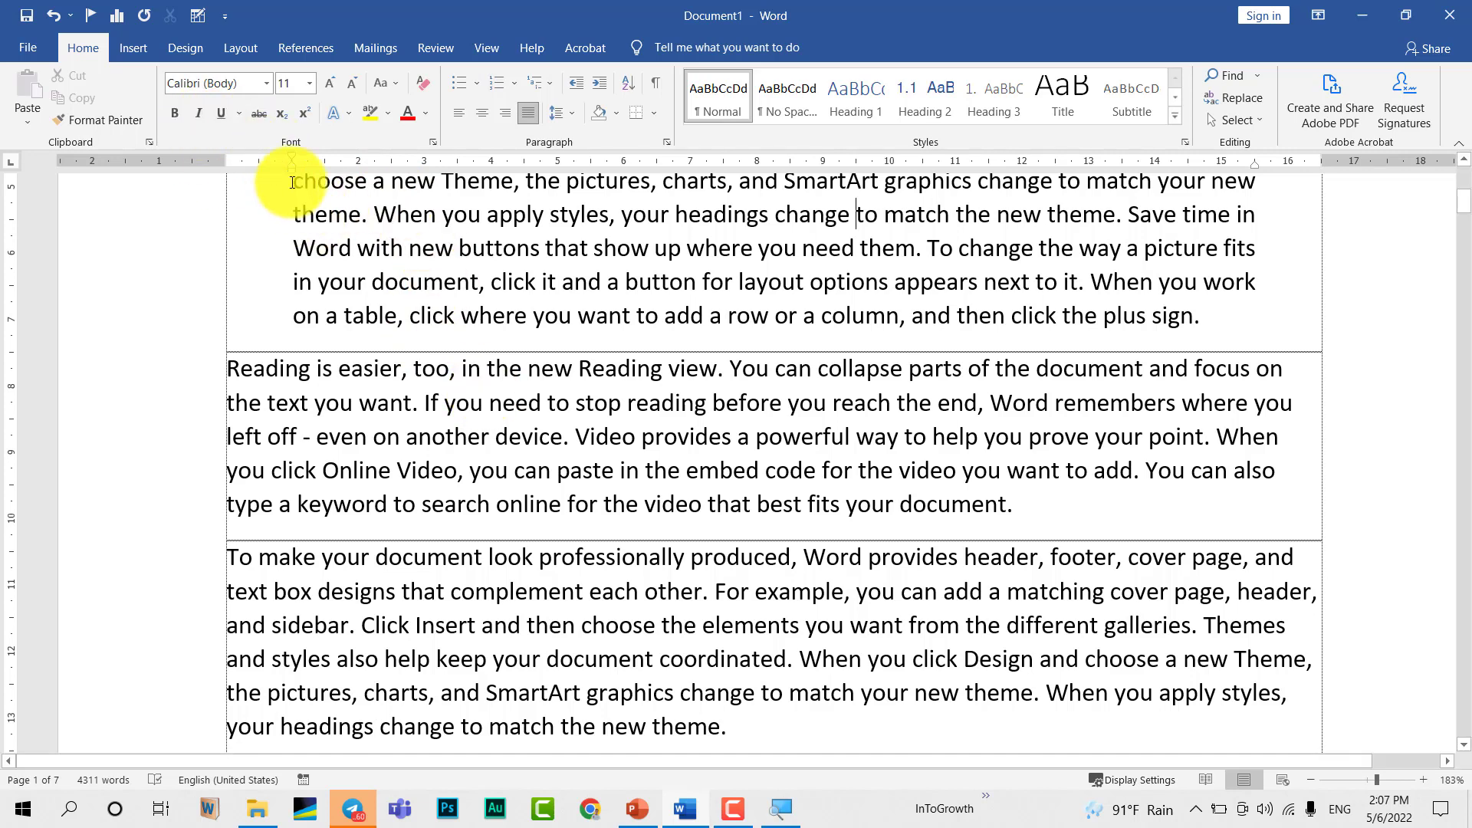
{"action": "mouse_move", "coordinate": [297, 167]}
{"action": "left_mouse_down"}
{"action": "mouse_move", "coordinate": [743, 329]}
{"action": "mouse_move", "coordinate": [298, 242]}
{"action": "left_mouse_up"}
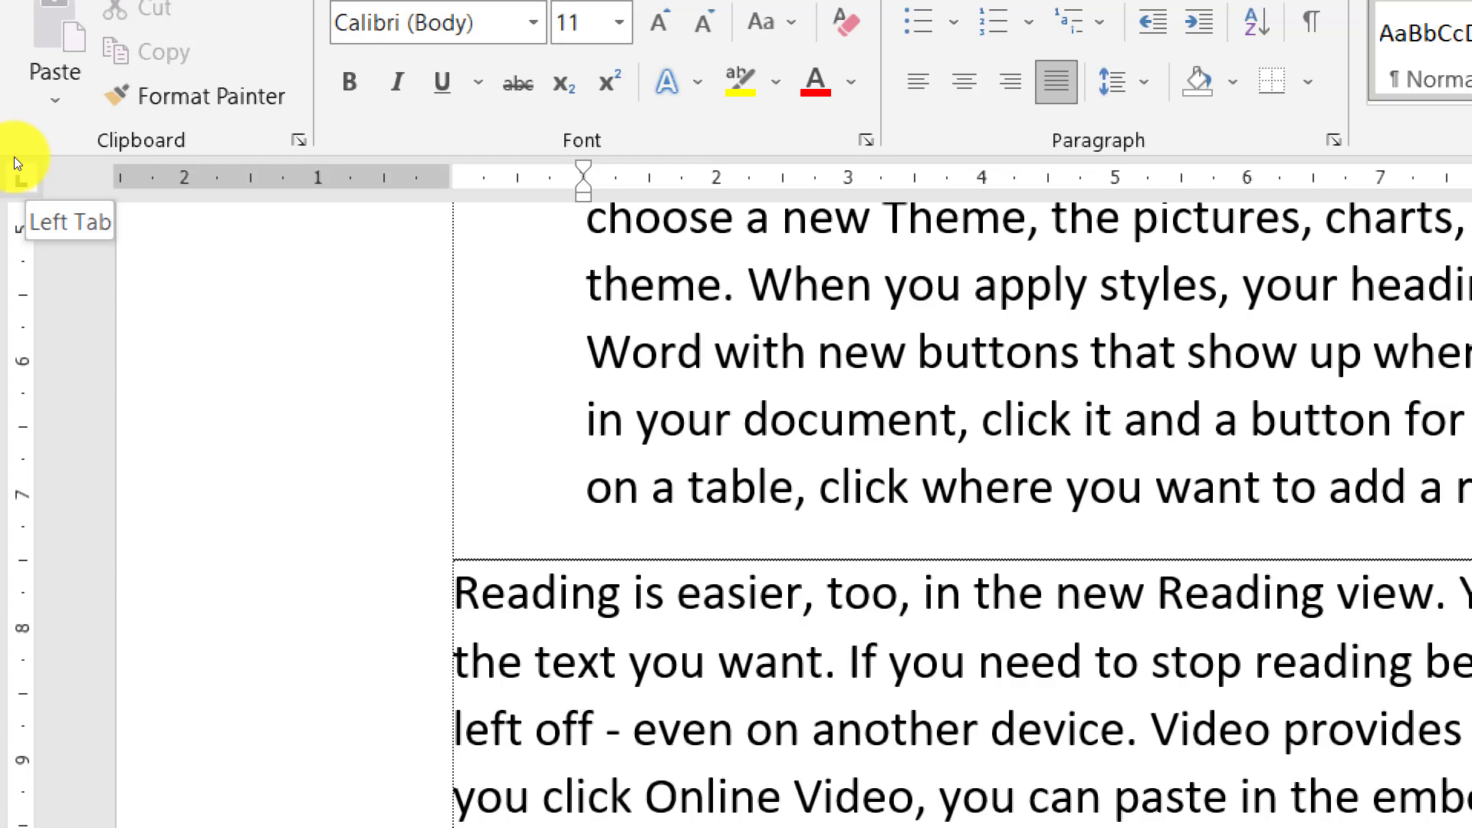
{"action": "left_click", "coordinate": [23, 174]}
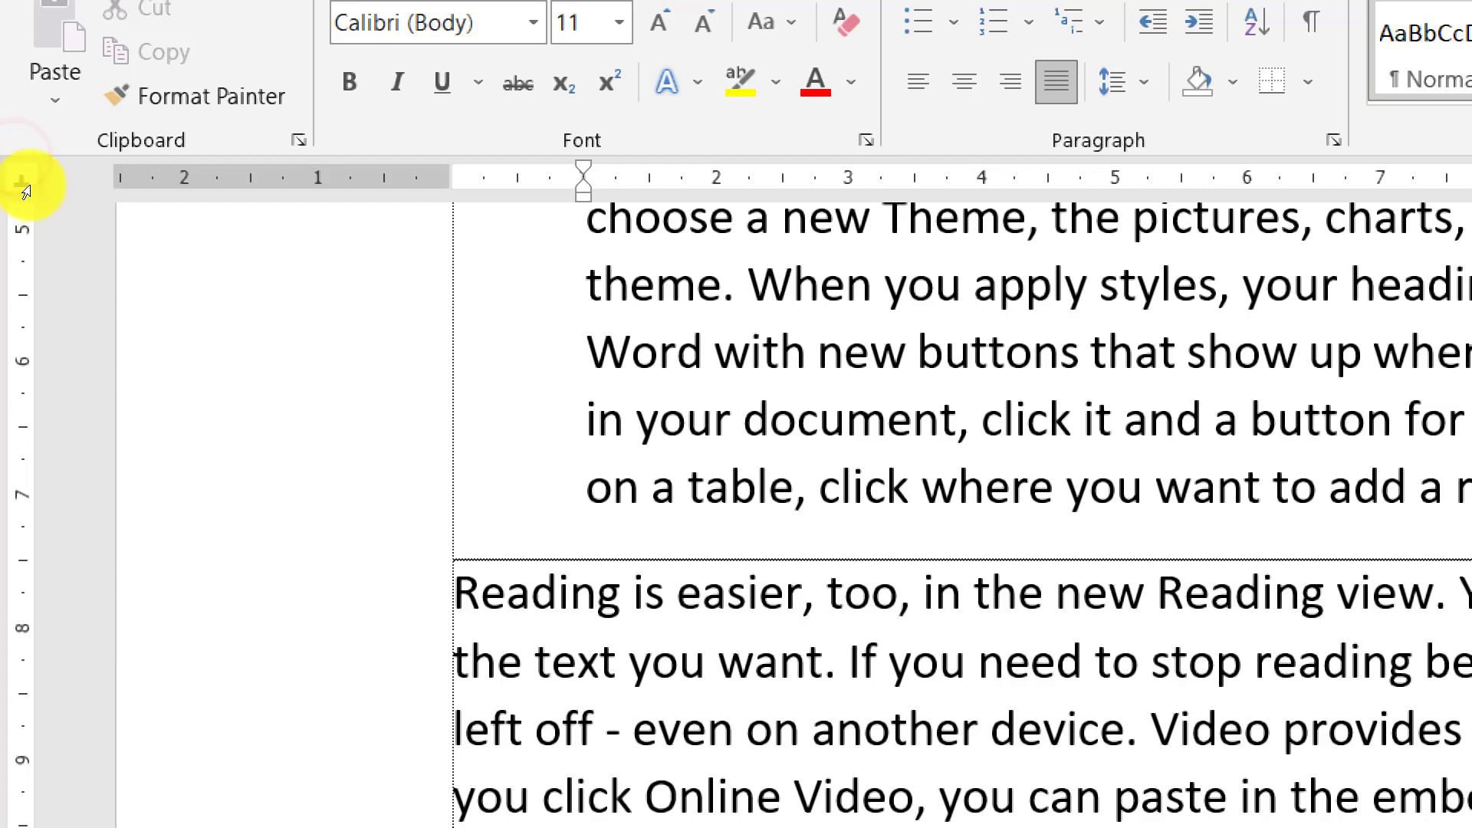
{"action": "left_click", "coordinate": [23, 177]}
{"action": "left_click", "coordinate": [22, 178]}
{"action": "left_click", "coordinate": [22, 177]}
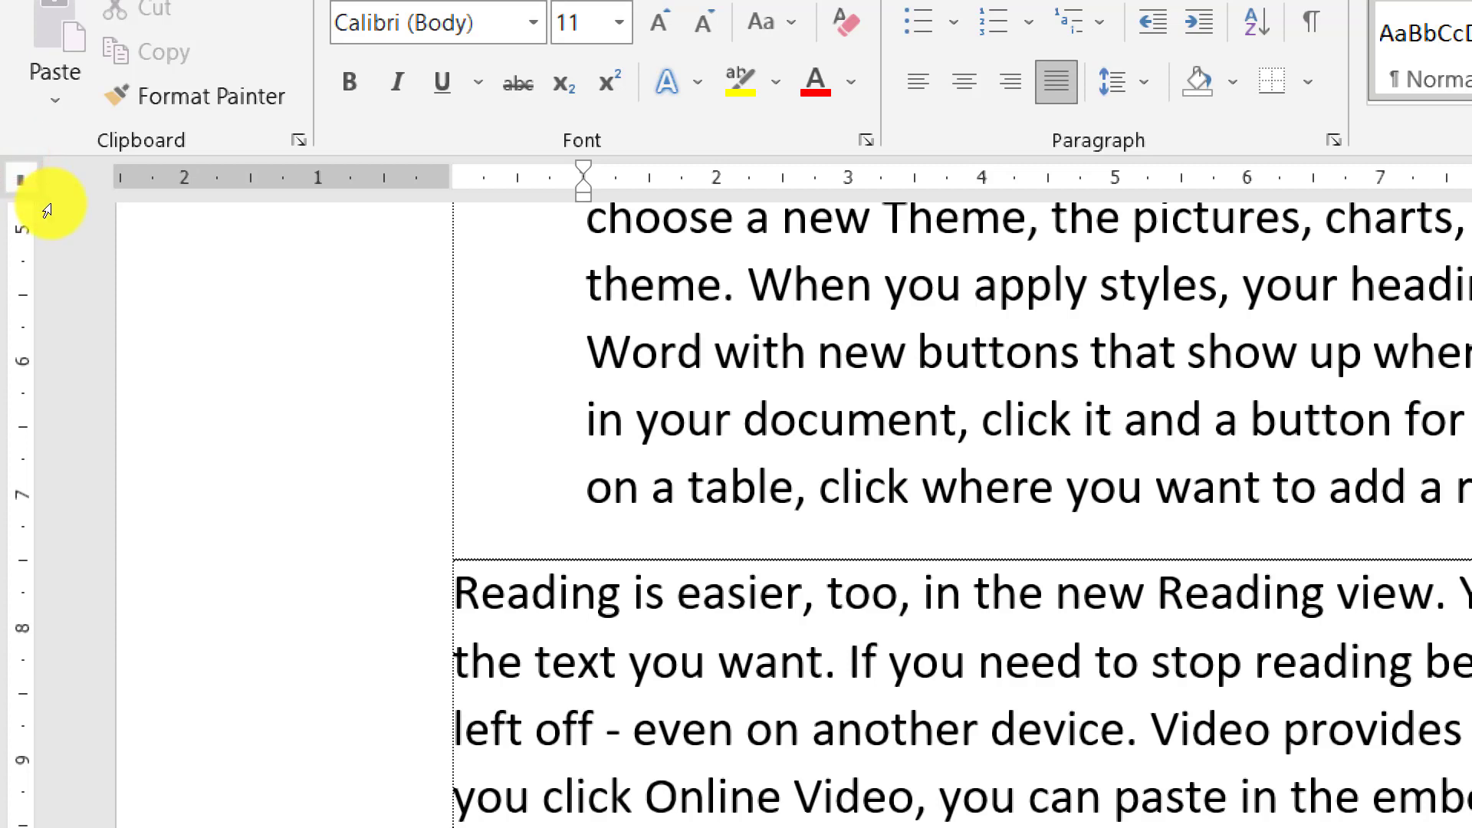
{"action": "left_click", "coordinate": [21, 178]}
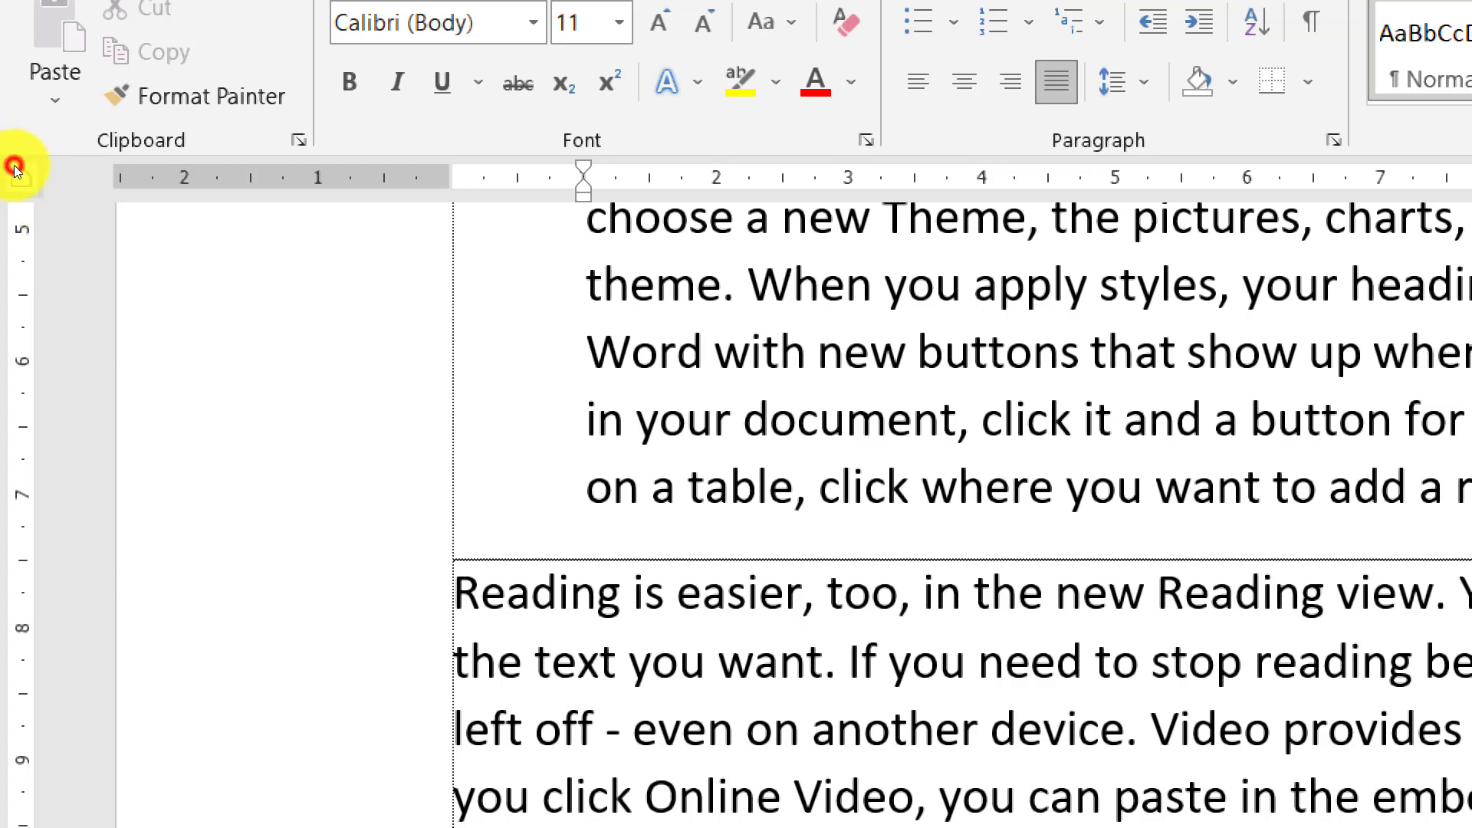
{"action": "left_click", "coordinate": [21, 178]}
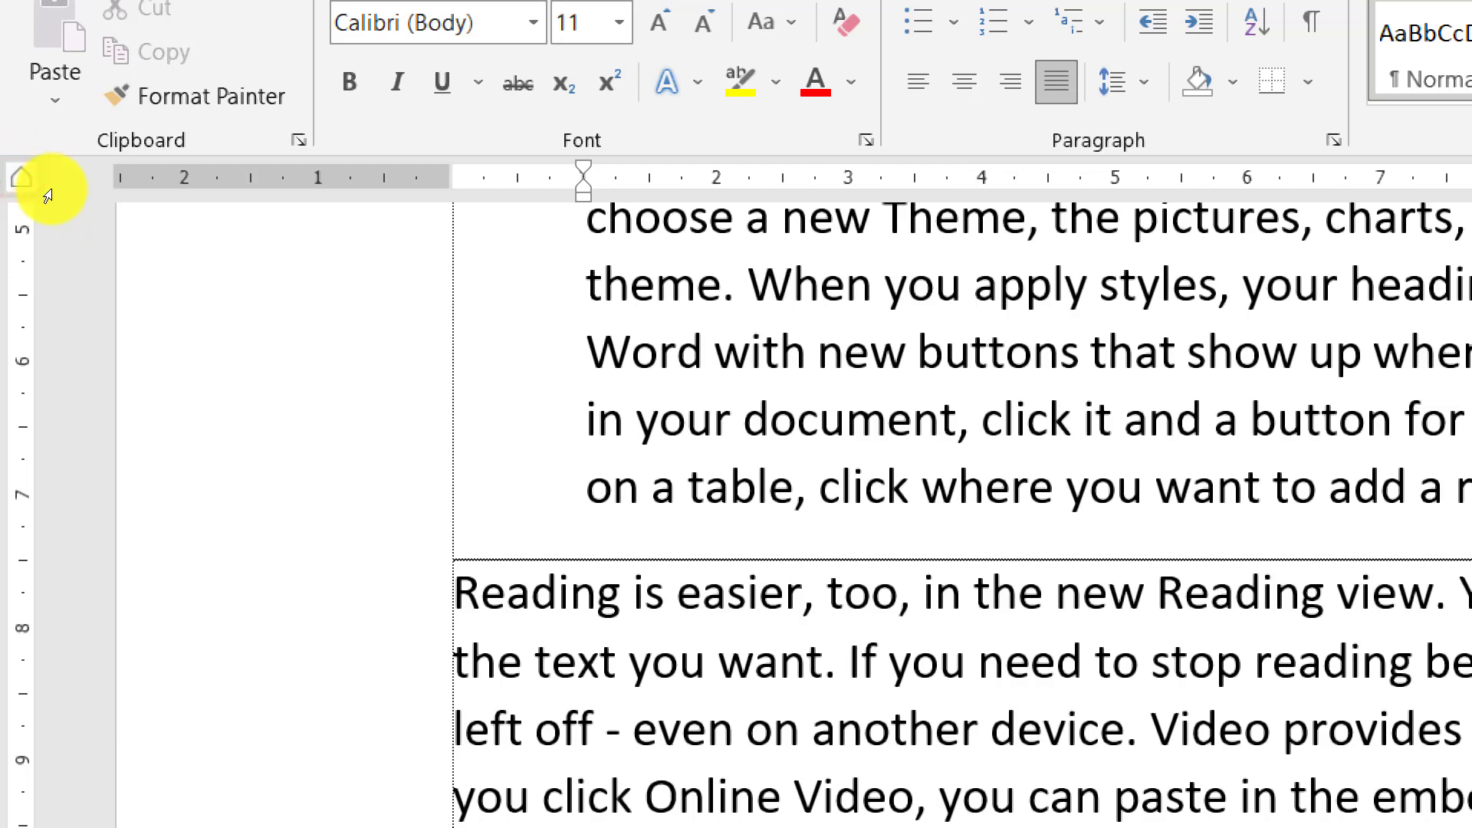
{"action": "left_click", "coordinate": [21, 178]}
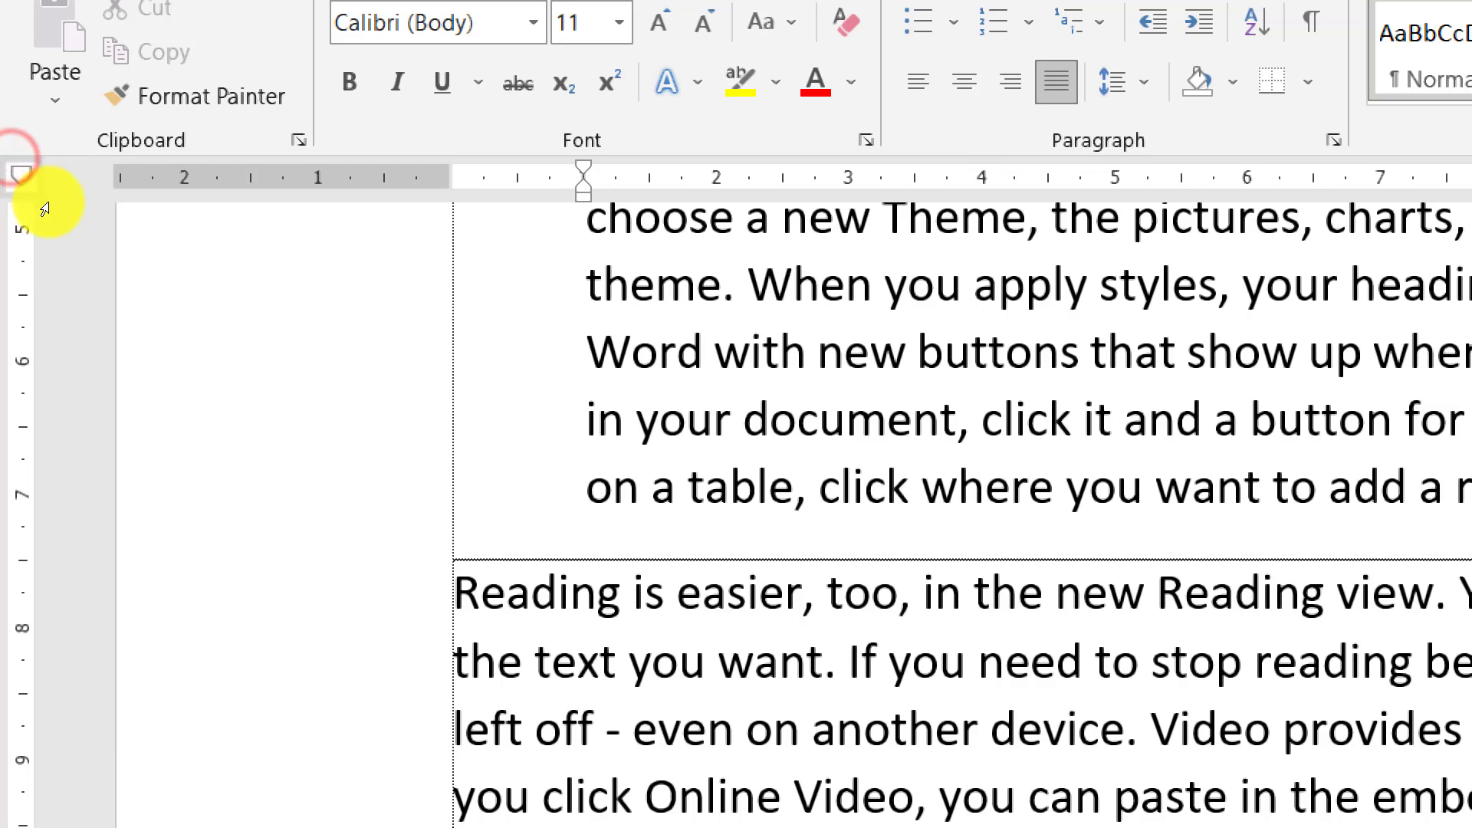
{"action": "left_click", "coordinate": [13, 168]}
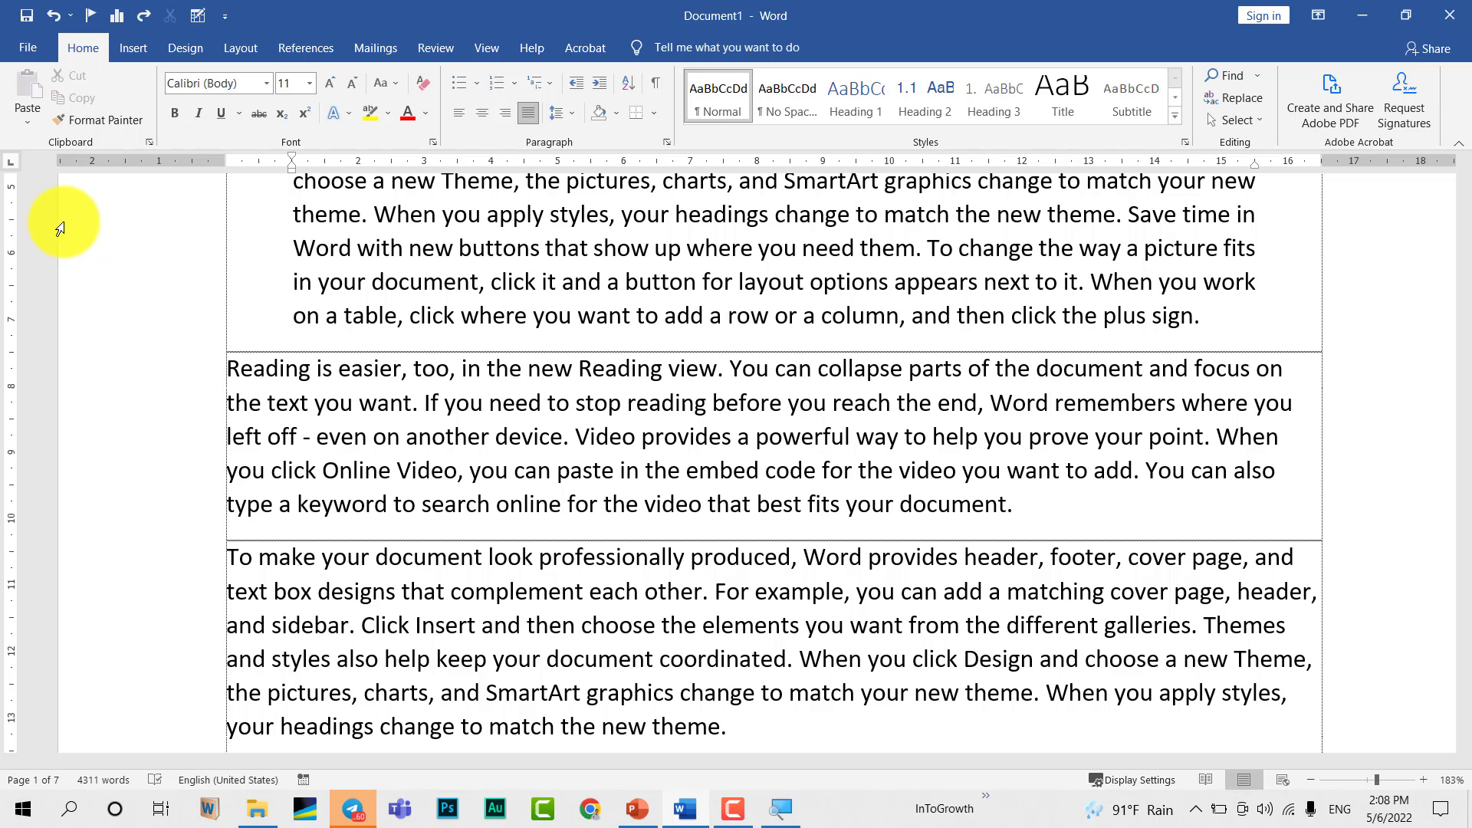
Step: Type the Personal Information heading and start an indented row below it
{"action": "scroll", "coordinate": [399, 384], "scroll_direction": "down", "scroll_amount": 2}
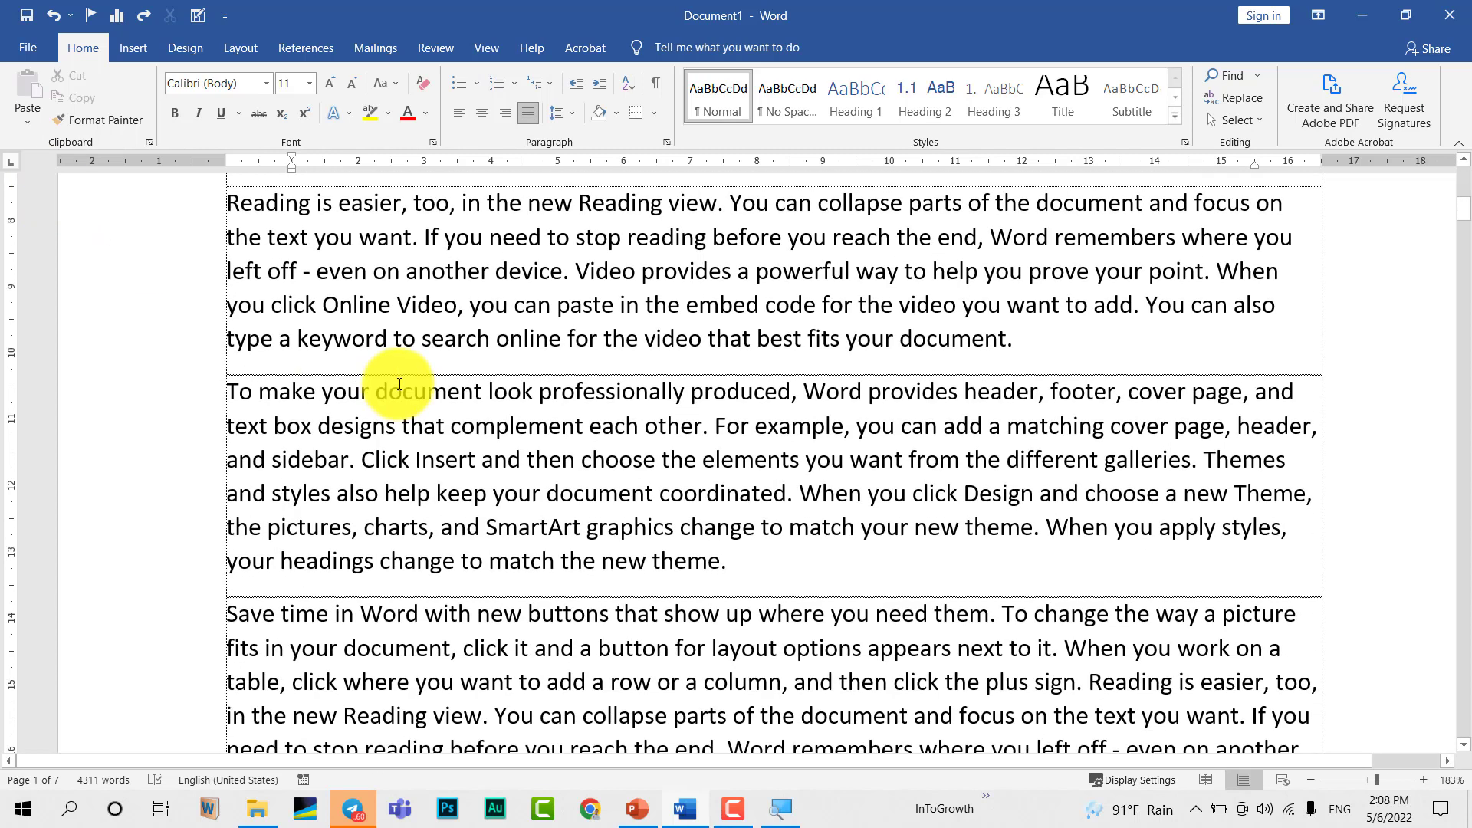
{"action": "scroll", "coordinate": [399, 384], "scroll_direction": "down", "scroll_amount": 1}
{"action": "scroll", "coordinate": [391, 306], "scroll_direction": "down", "scroll_amount": 4}
{"action": "scroll", "coordinate": [411, 427], "scroll_direction": "down", "scroll_amount": 5}
{"action": "scroll", "coordinate": [421, 398], "scroll_direction": "down", "scroll_amount": 4}
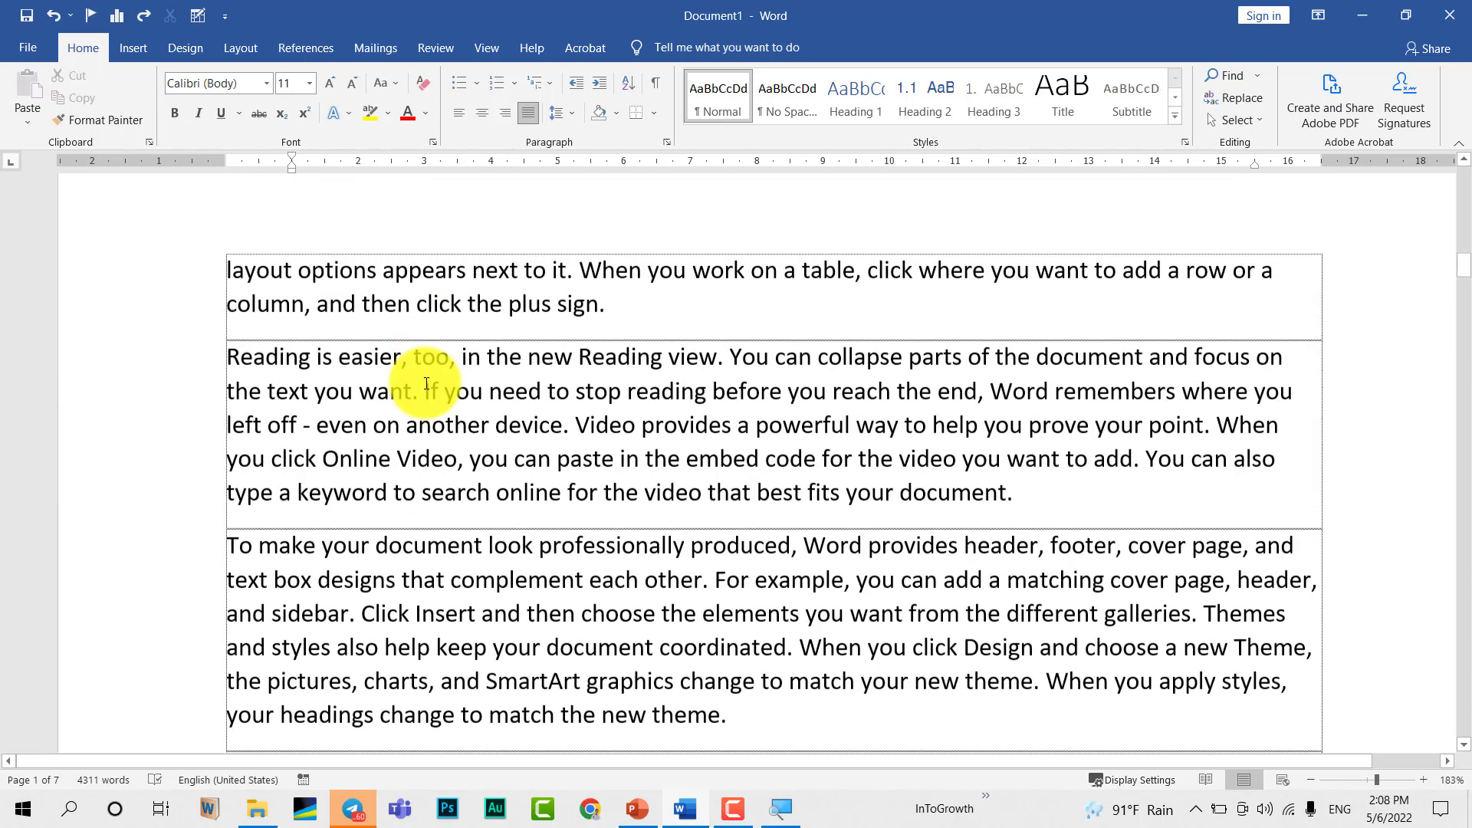
{"action": "scroll", "coordinate": [427, 383], "scroll_direction": "down", "scroll_amount": 2}
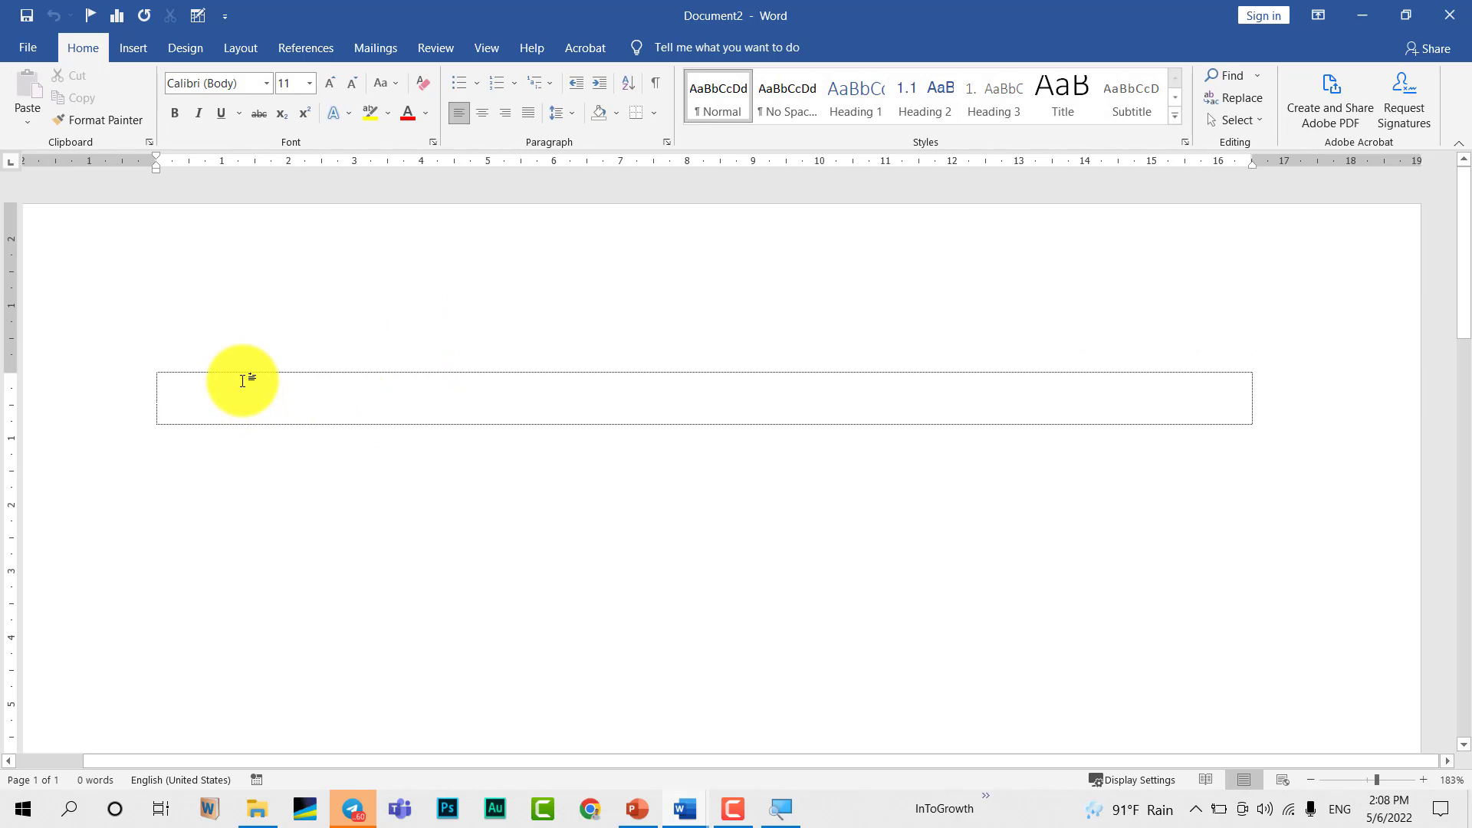
{"action": "type", "text": "Personal"}
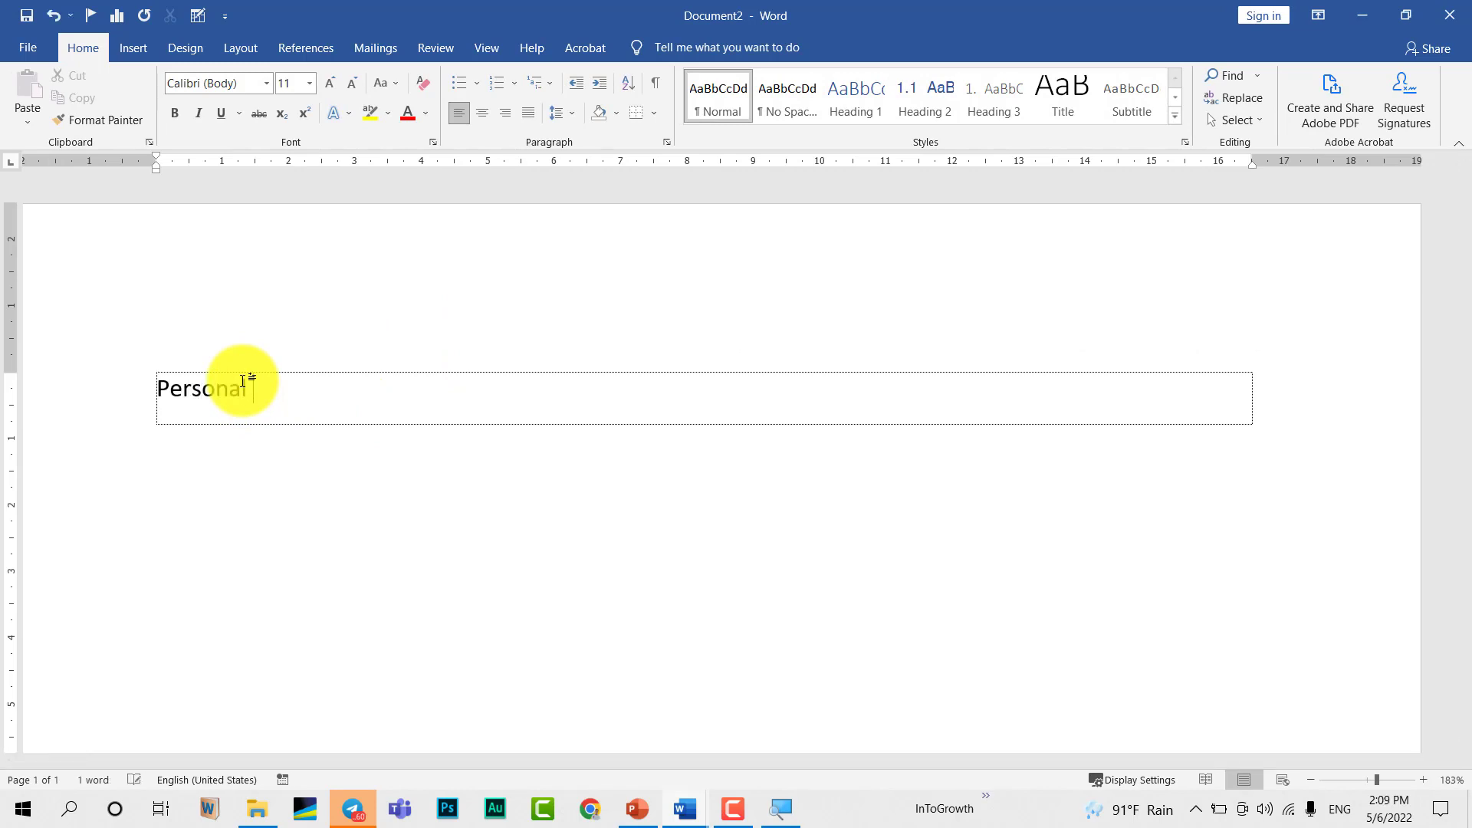
{"action": "type", "text": " Information"}
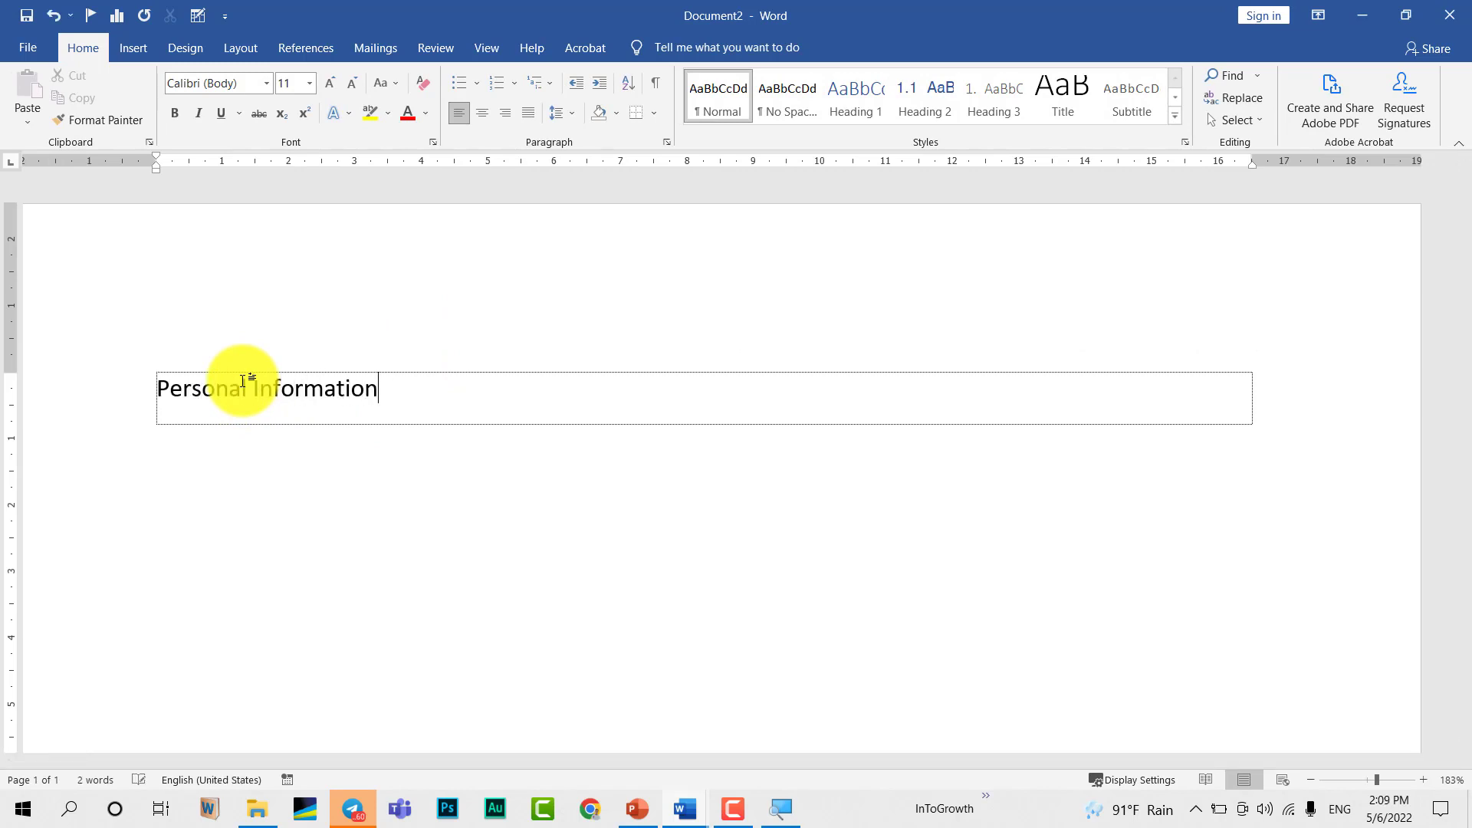
{"action": "key", "text": "Tab"}
{"action": "key", "text": "ctrl+Tab"}
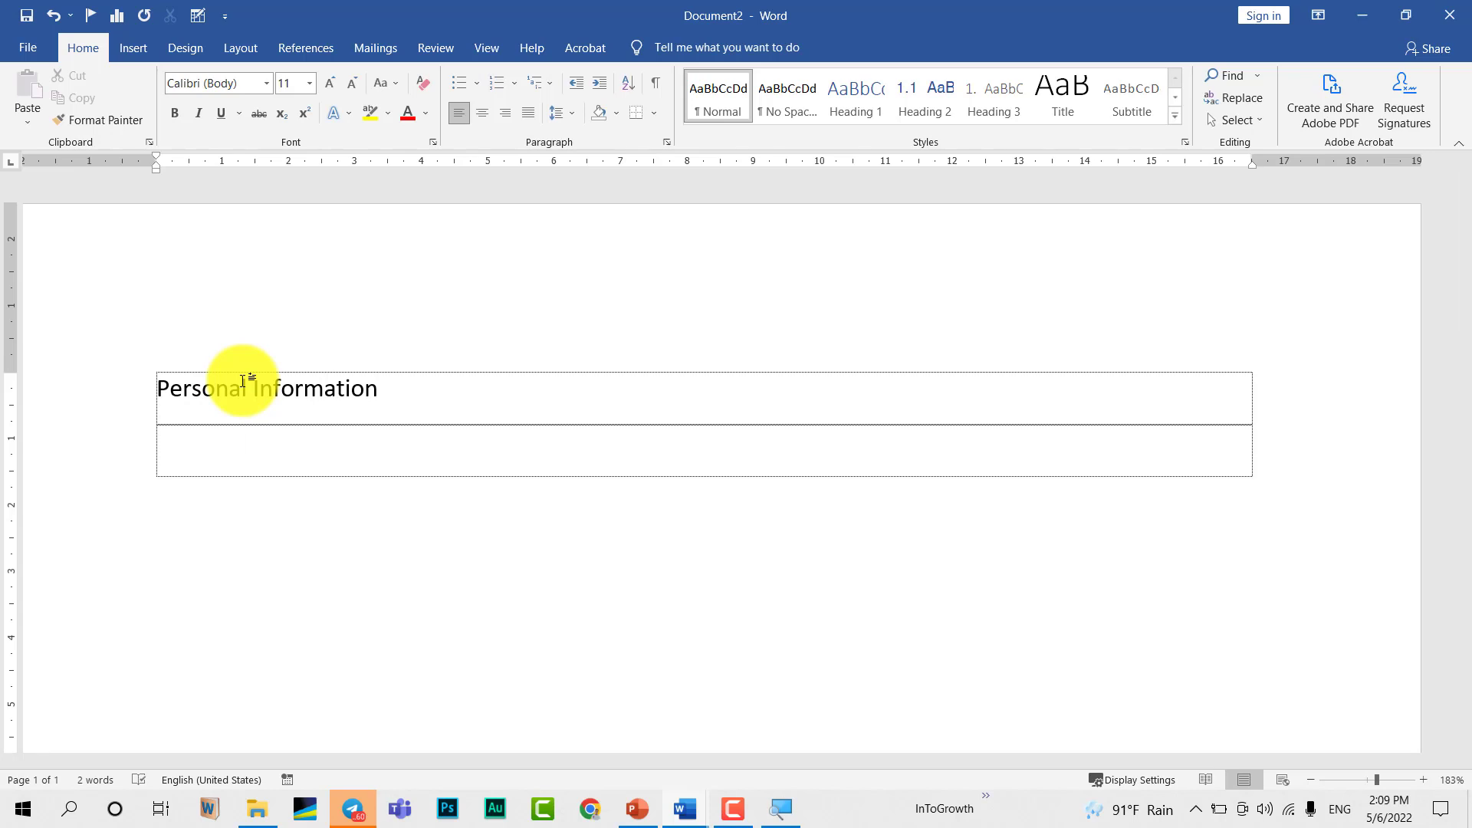
Step: Add the Name row with a tab-spaced colon followed by the person's full name
{"action": "type", "text": "Name"}
{"action": "left_click", "coordinate": [247, 379]}
{"action": "key", "text": "Tab"}
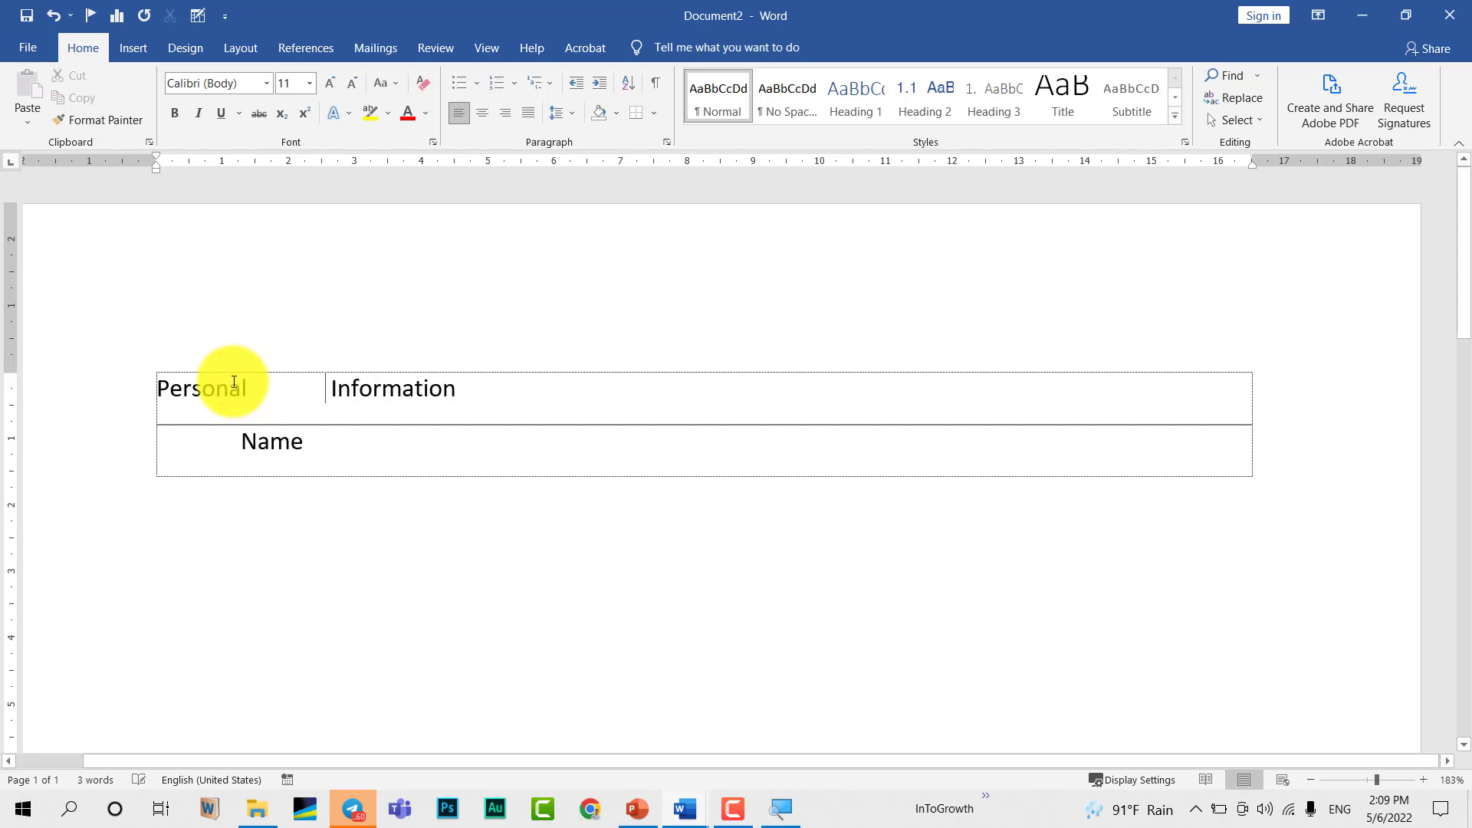
{"action": "key", "text": "BackSpace"}
{"action": "left_click", "coordinate": [352, 434]}
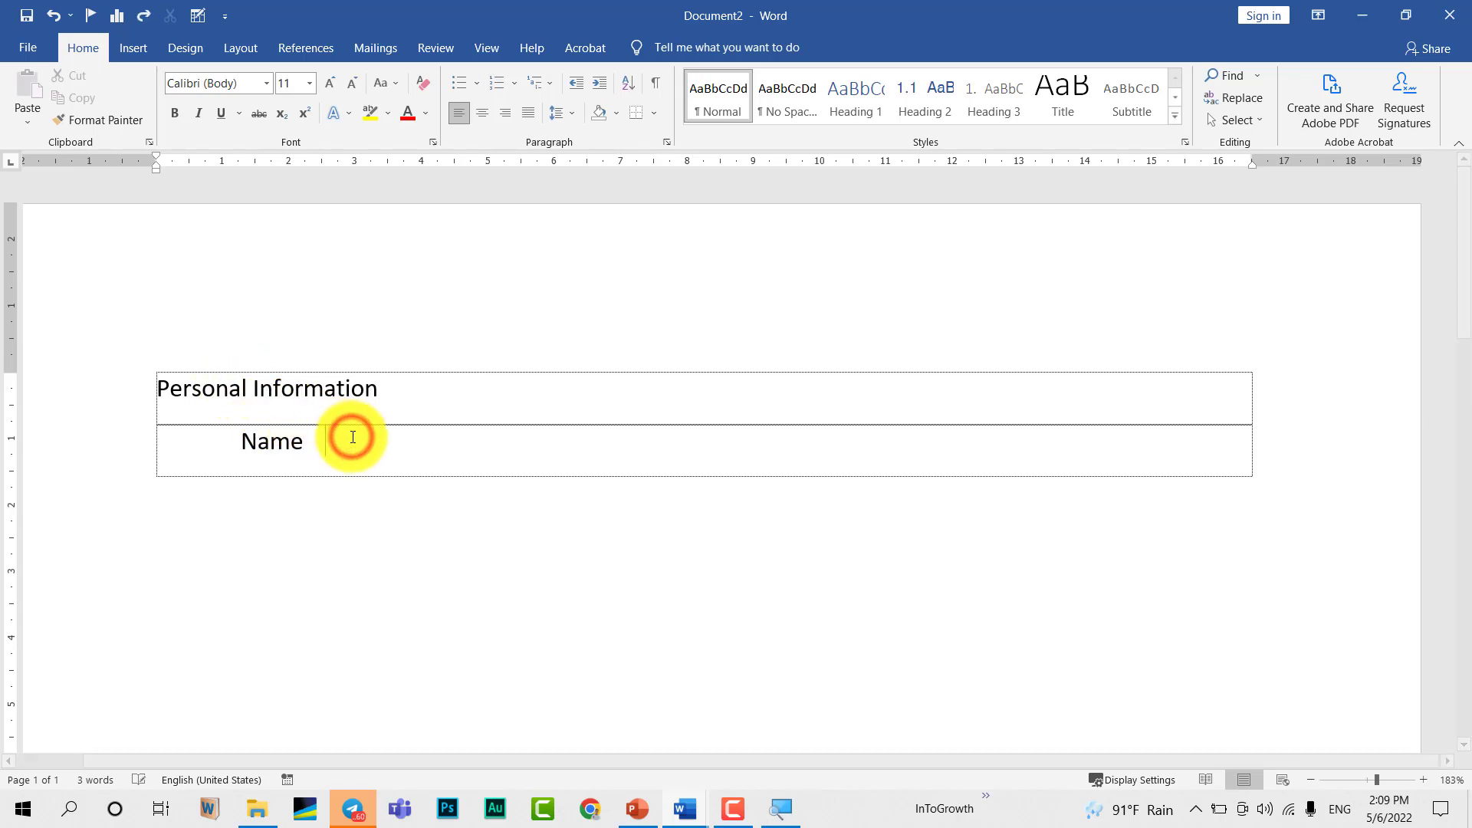
{"action": "key", "text": "Tab"}
{"action": "type", "text": ":"}
{"action": "key", "text": "Tab"}
Step: Add a Gender row with a colon and the tab-aligned value Male
{"action": "key", "text": "Tab"}
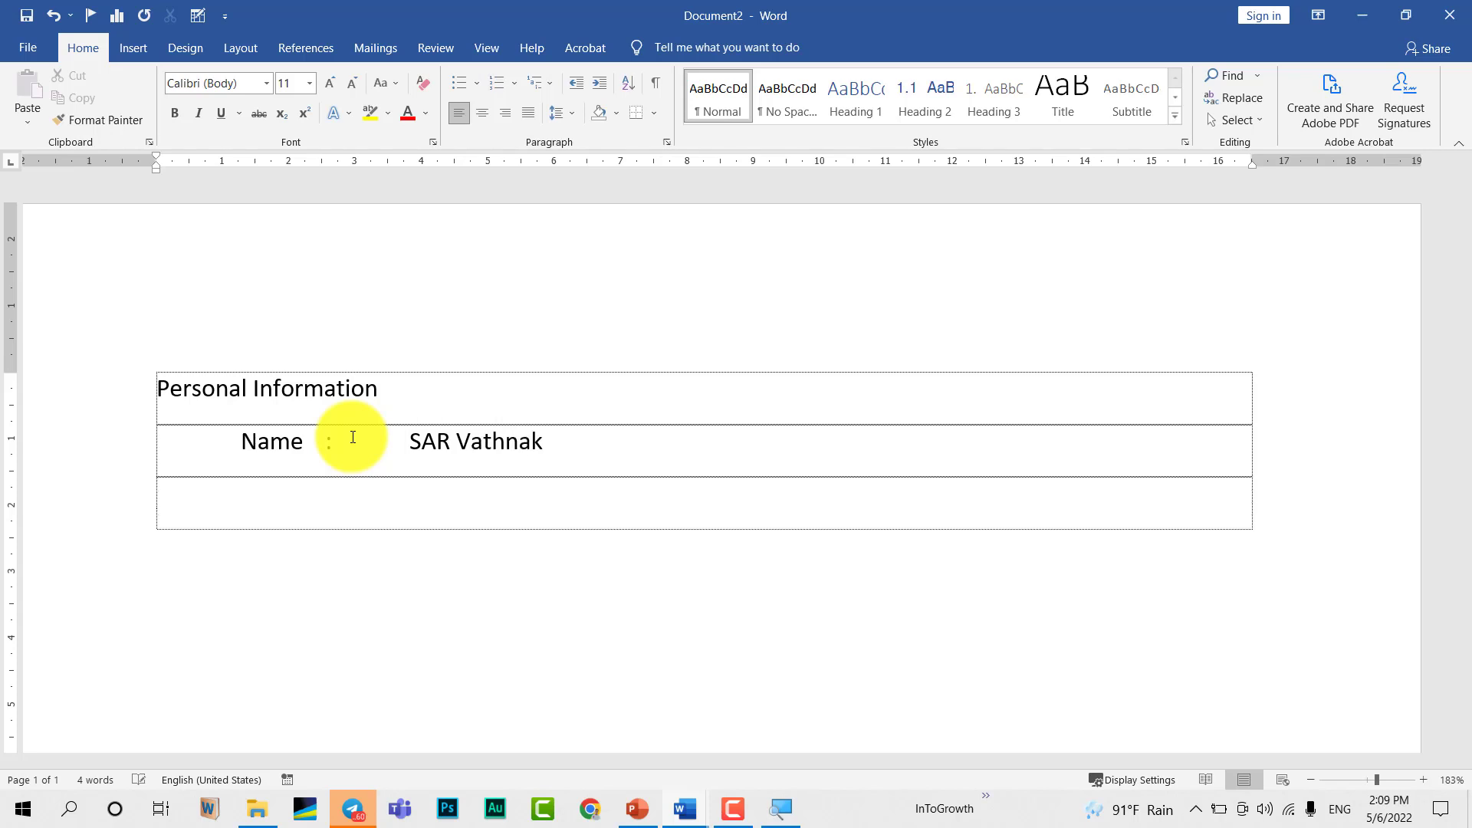
{"action": "type", "text": "Gender "}
{"action": "type", "text": ":"}
{"action": "key", "text": "Tab"}
{"action": "type", "text": "Male"}
Step: Add a Place of Birth row with a tab-aligned colon and the birthplace
{"action": "key", "text": "Tab"}
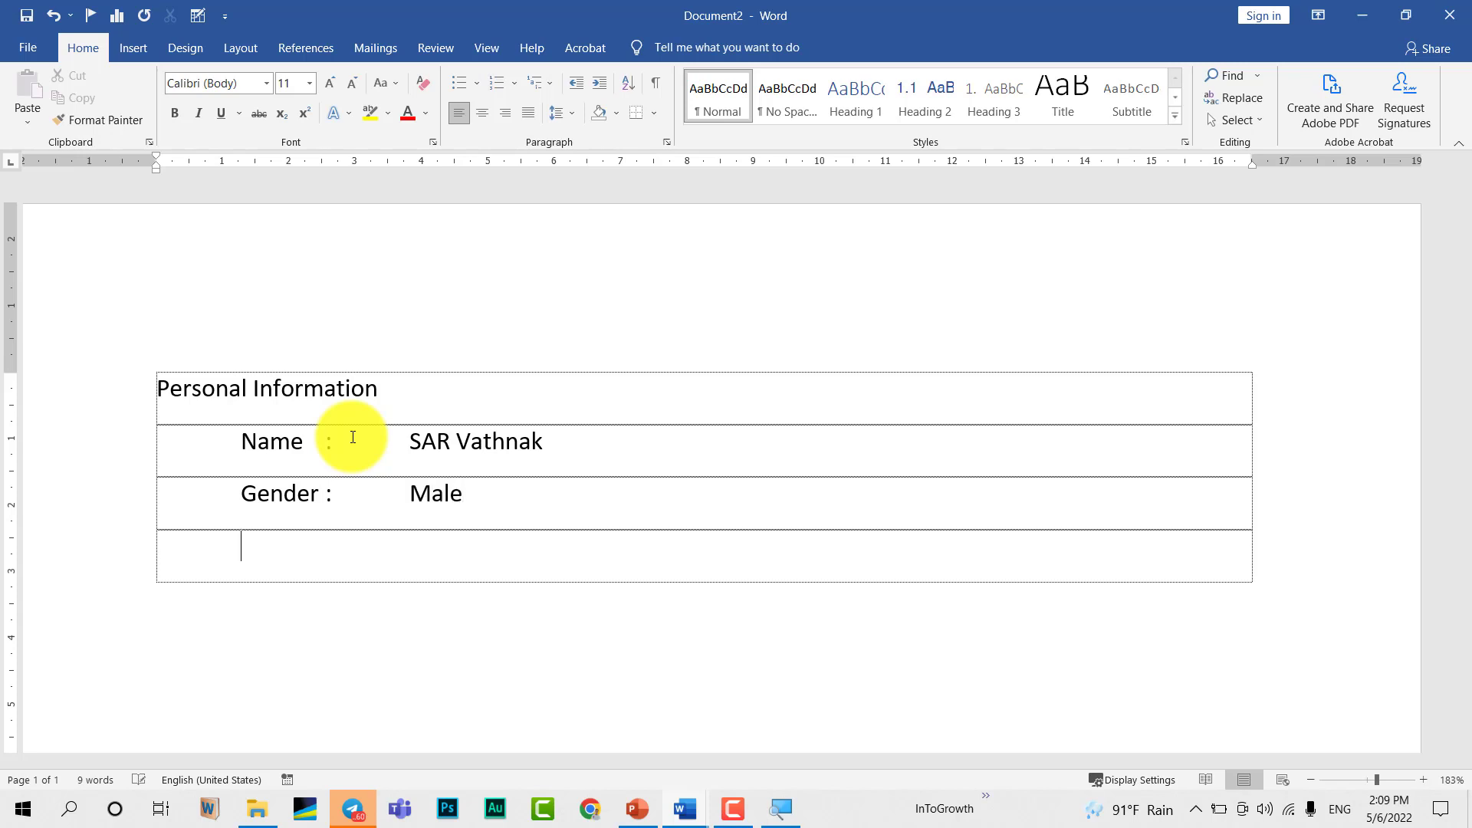
{"action": "type", "text": "Place o"}
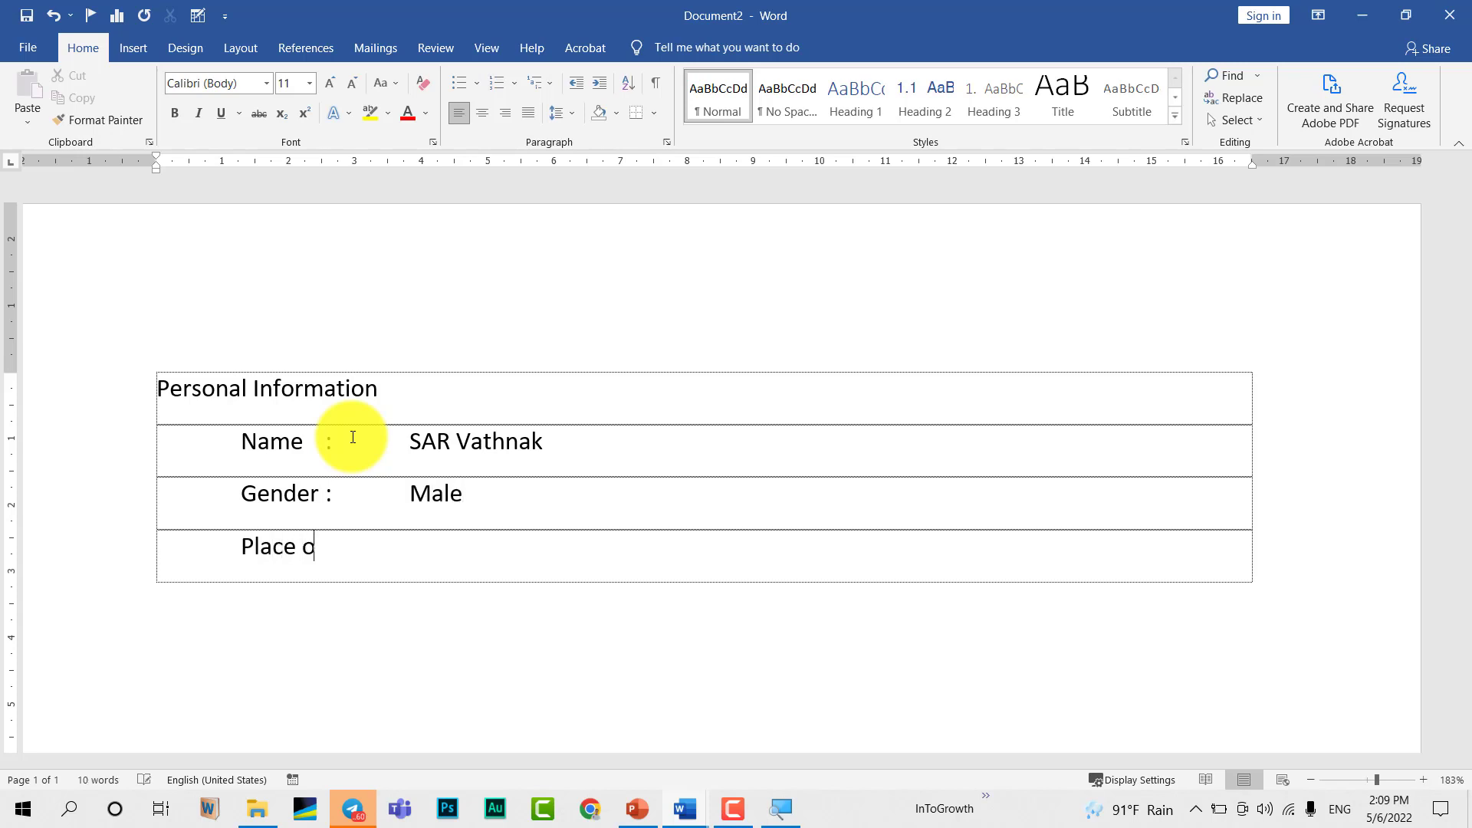
{"action": "type", "text": "f Birth"}
{"action": "key", "text": "ctrl+Tab"}
{"action": "type", "text": ":"}
{"action": "key", "text": "ctrl+Tab"}
{"action": "type", "text": "K"}
{"action": "type", "text": "ompong Chhna"}
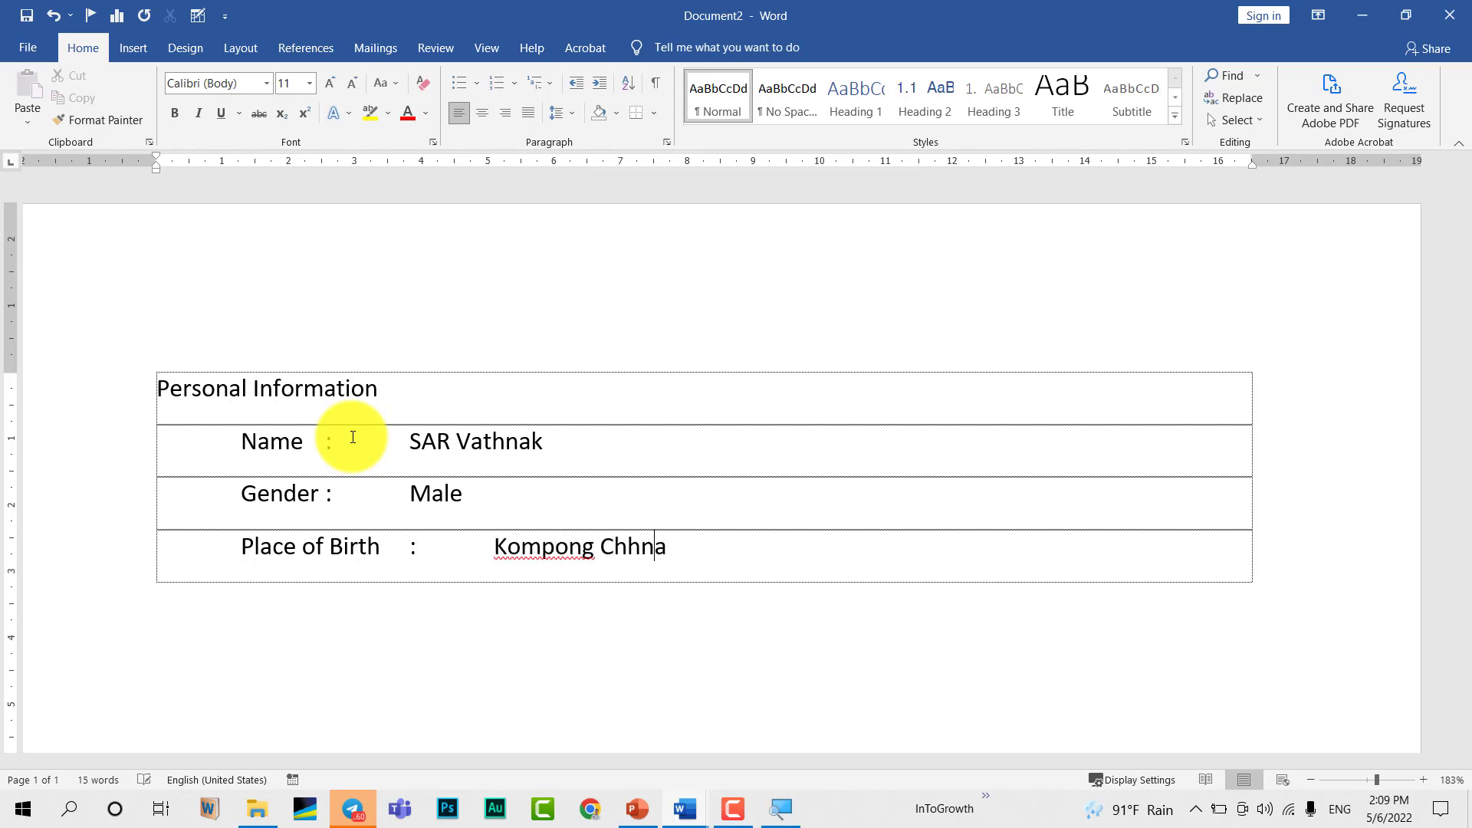
{"action": "type", "text": "ng"}
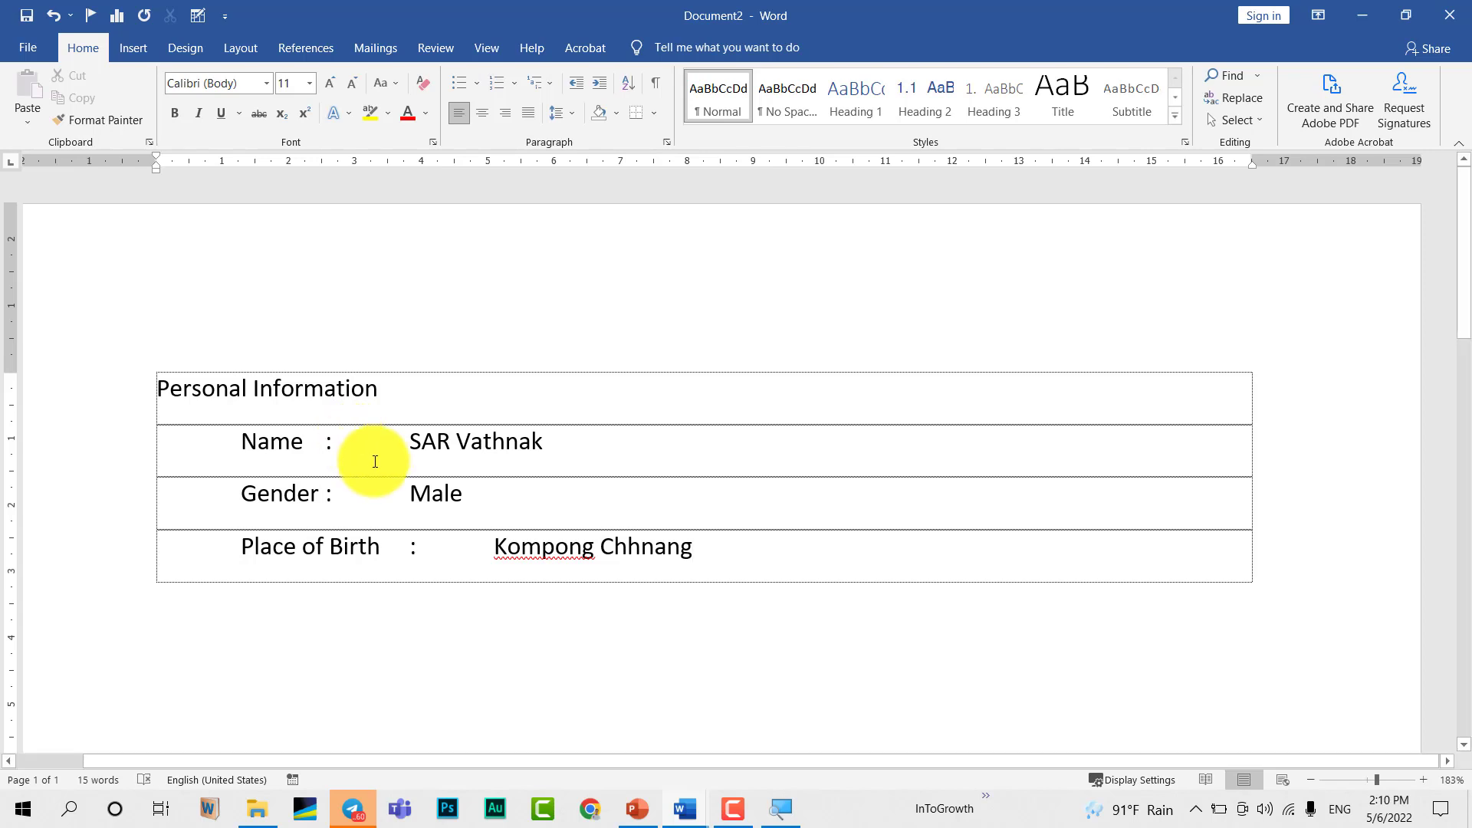
{"action": "key", "text": "alt+Tab"}
{"action": "key", "text": "alt+Tab"}
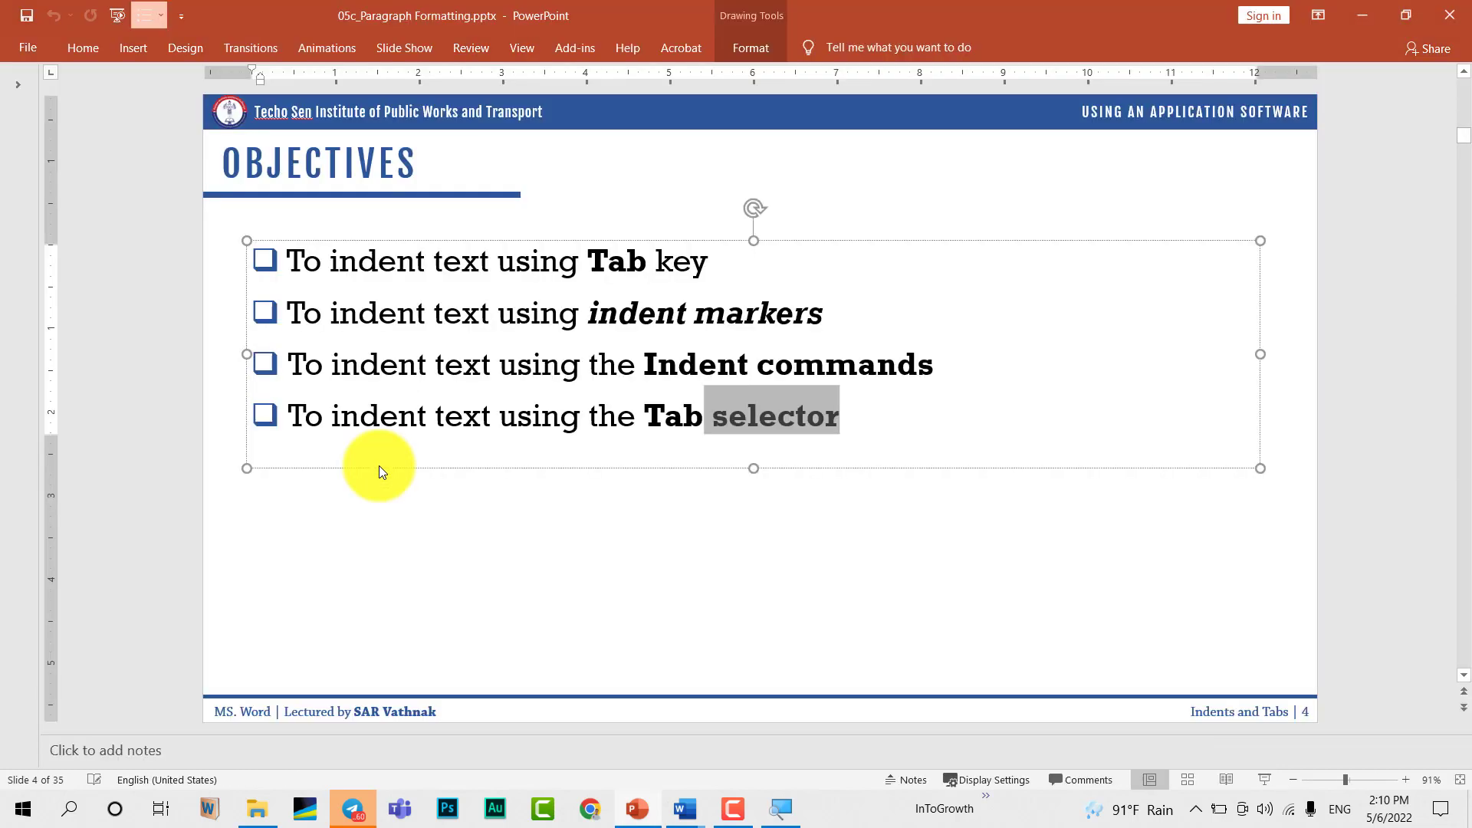
Step: Page through the PowerPoint lesson down to slide 17 'Adding Tab Stops', then return to Word
{"action": "key", "text": "Right"}
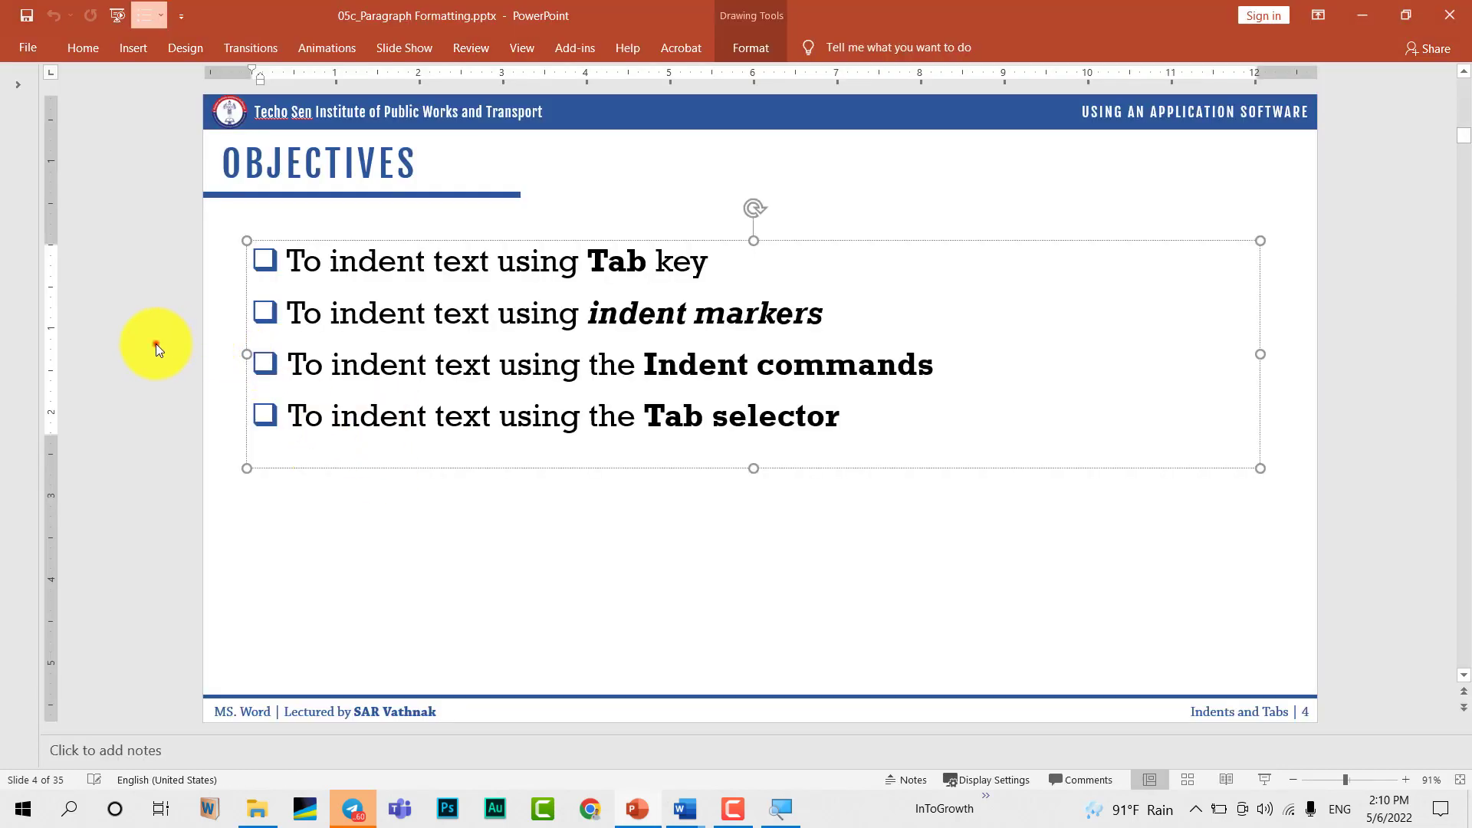
{"action": "left_click", "coordinate": [153, 343]}
{"action": "scroll", "coordinate": [153, 344], "scroll_direction": "down", "scroll_amount": 1}
{"action": "scroll", "coordinate": [153, 344], "scroll_direction": "down", "scroll_amount": 2}
{"action": "scroll", "coordinate": [153, 344], "scroll_direction": "down", "scroll_amount": 2}
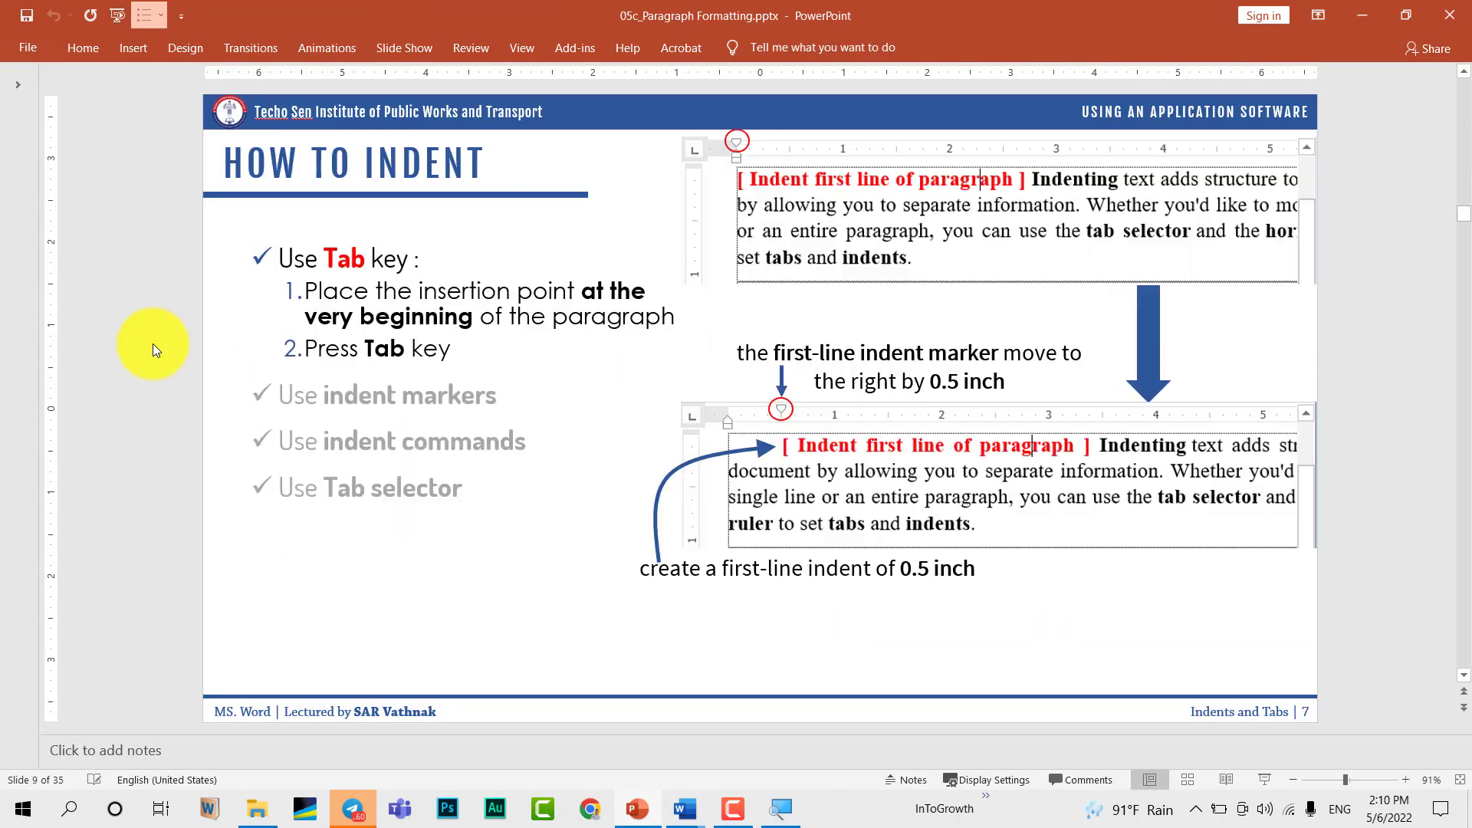
{"action": "scroll", "coordinate": [153, 344], "scroll_direction": "down", "scroll_amount": 2}
{"action": "scroll", "coordinate": [153, 344], "scroll_direction": "down", "scroll_amount": 1}
{"action": "scroll", "coordinate": [153, 344], "scroll_direction": "down", "scroll_amount": 1}
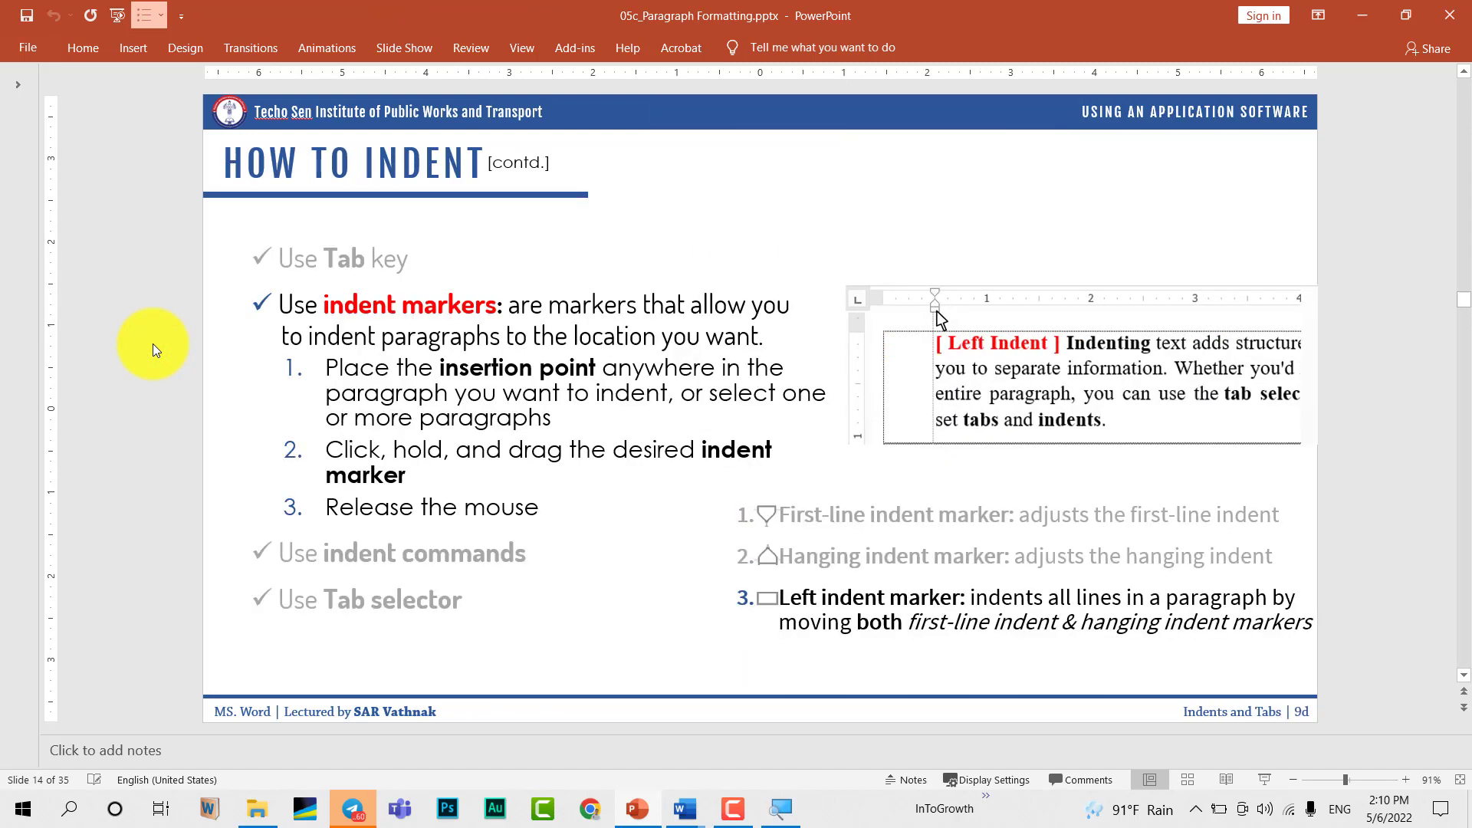
{"action": "scroll", "coordinate": [154, 343], "scroll_direction": "down", "scroll_amount": 2}
{"action": "scroll", "coordinate": [154, 343], "scroll_direction": "down", "scroll_amount": 1}
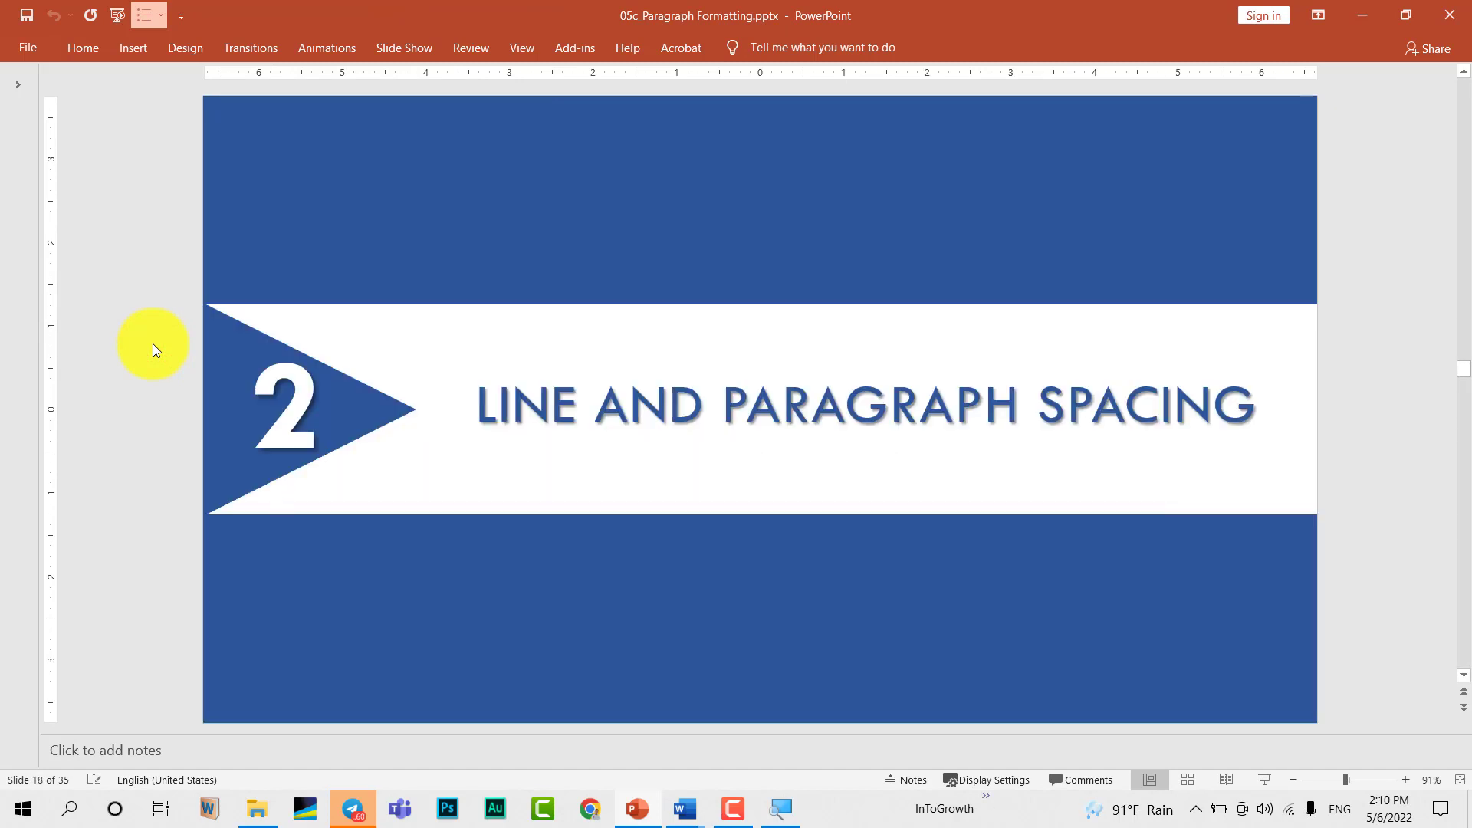
{"action": "scroll", "coordinate": [153, 344], "scroll_direction": "down", "scroll_amount": 1}
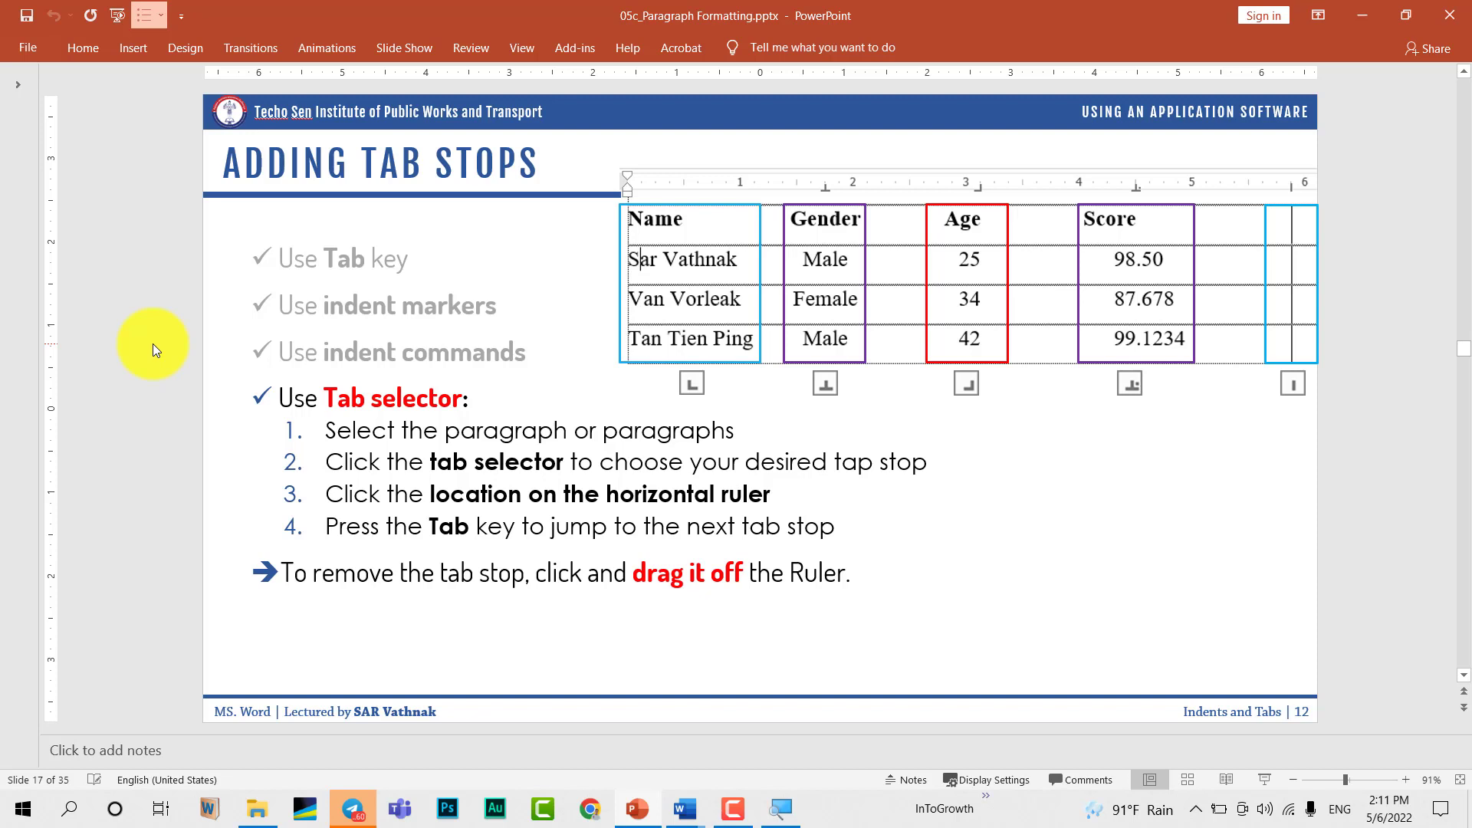
{"action": "key", "text": "alt+Tab"}
Step: Type the centred heading 'Differences between SAVE and SAVE AS' in a new row
{"action": "key", "text": "Tab"}
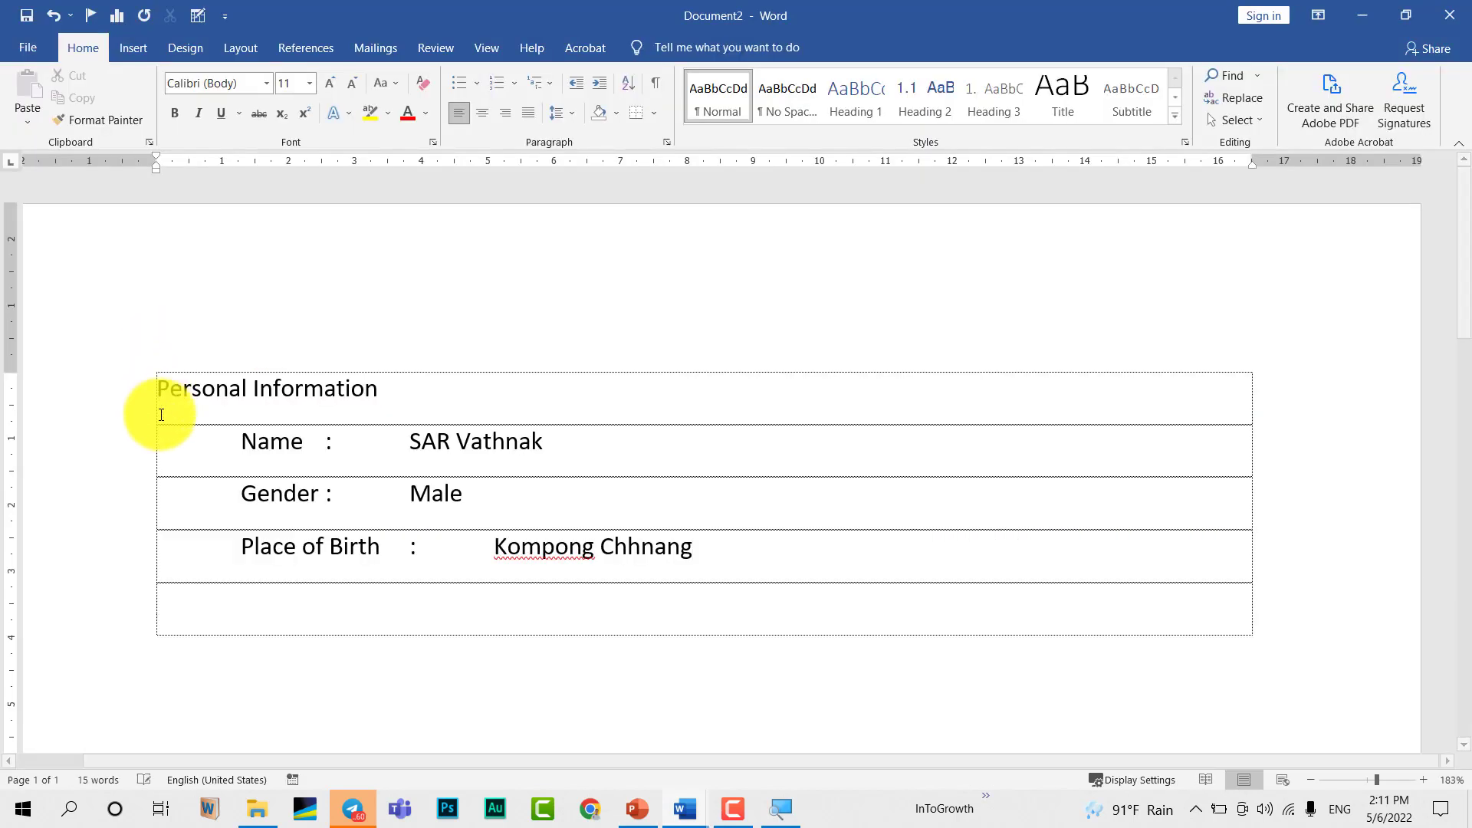
{"action": "scroll", "coordinate": [161, 415], "scroll_direction": "down", "scroll_amount": 3}
{"action": "type", "text": "D"}
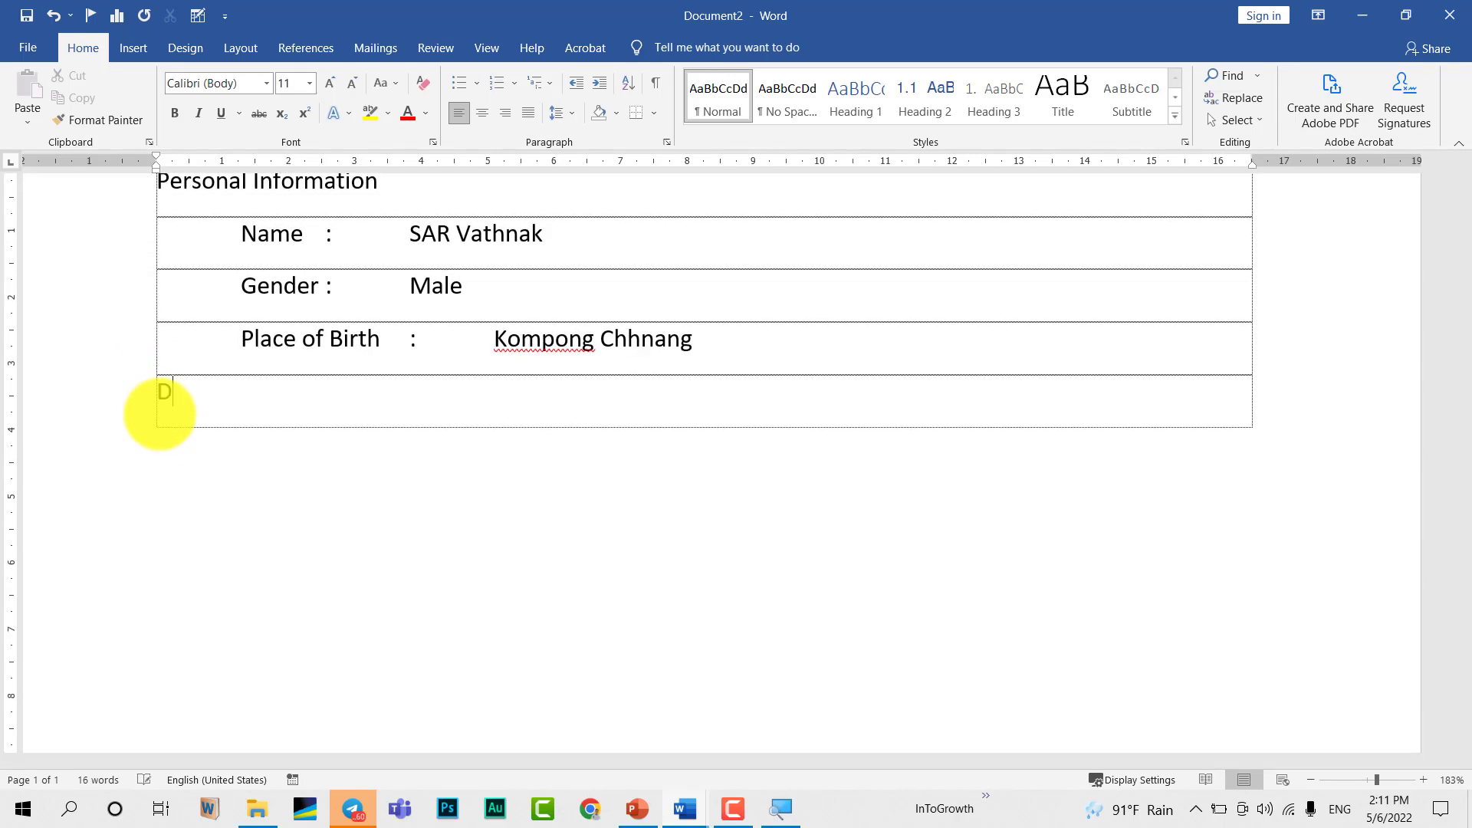
{"action": "type", "text": "iffernce"}
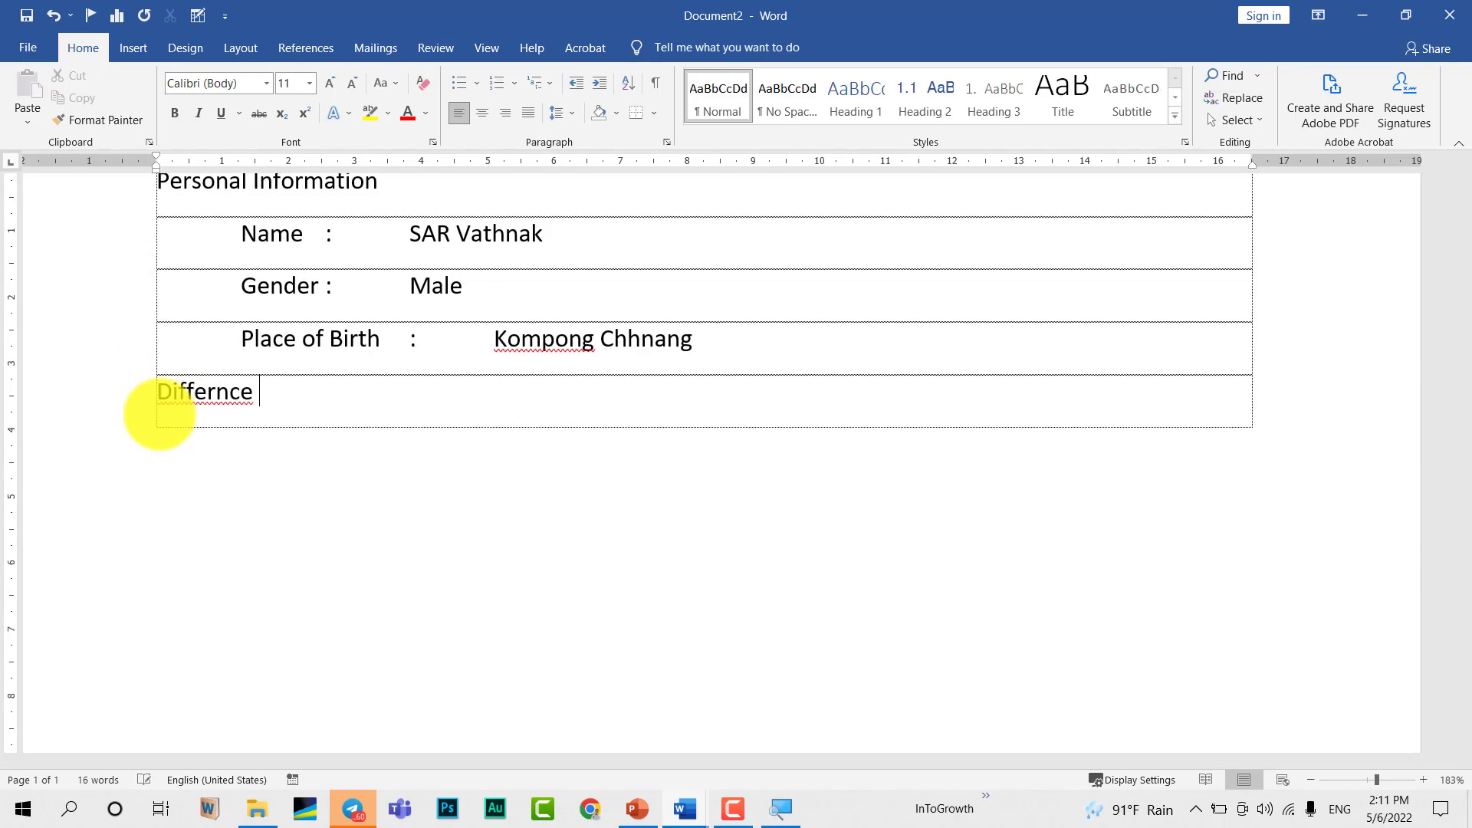
{"action": "key", "text": "BackSpace"}
{"action": "key", "text": "BackSpace"}
{"action": "key", "text": "BackSpace"}
{"action": "key", "text": "BackSpace"}
{"action": "type", "text": "ences"}
{"action": "type", "text": " between SAVE"}
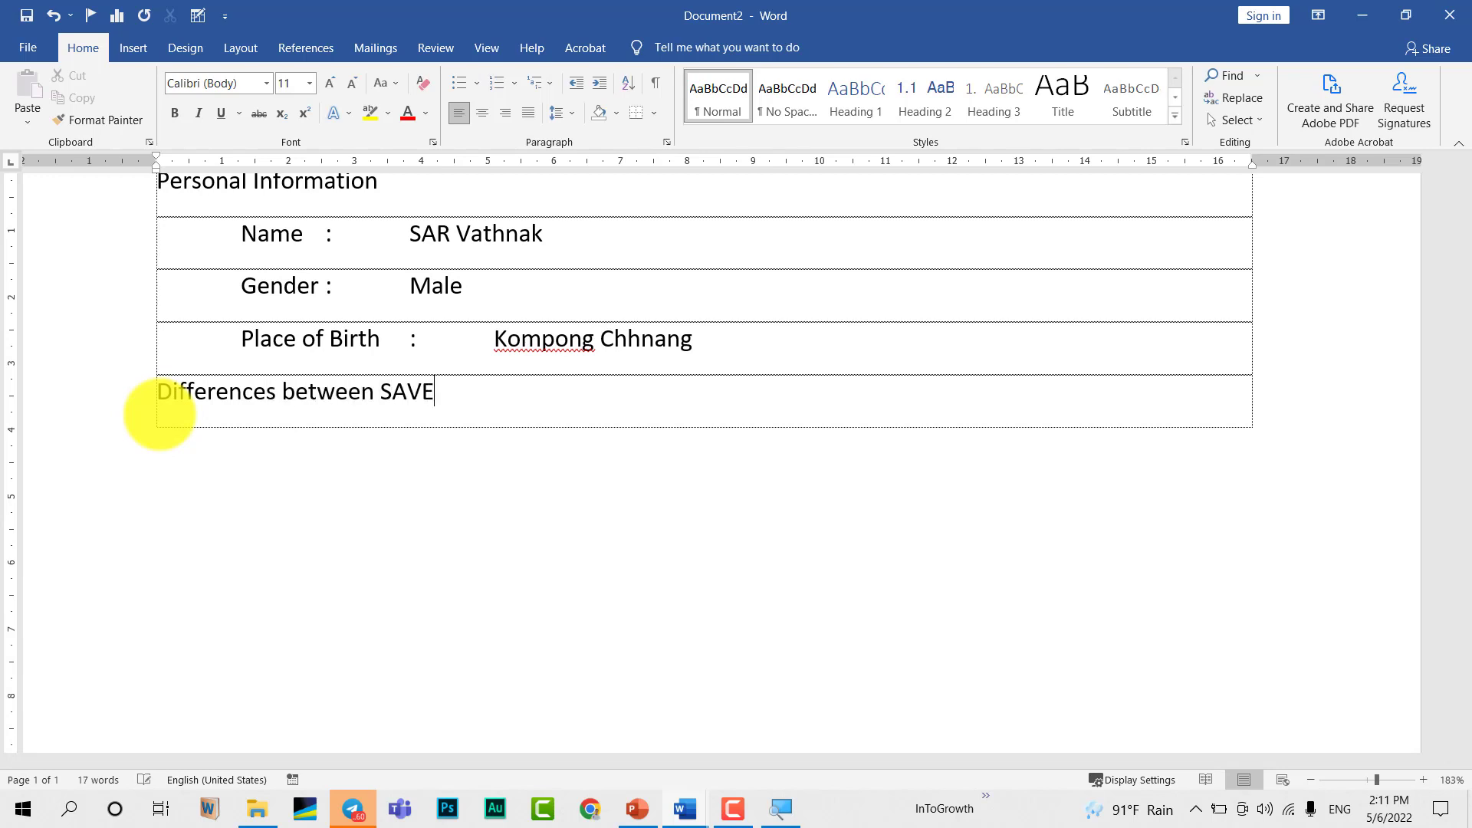
{"action": "type", "text": " and Sa"}
{"action": "key", "text": "BackSpace"}
{"action": "type", "text": "AVE AS"}
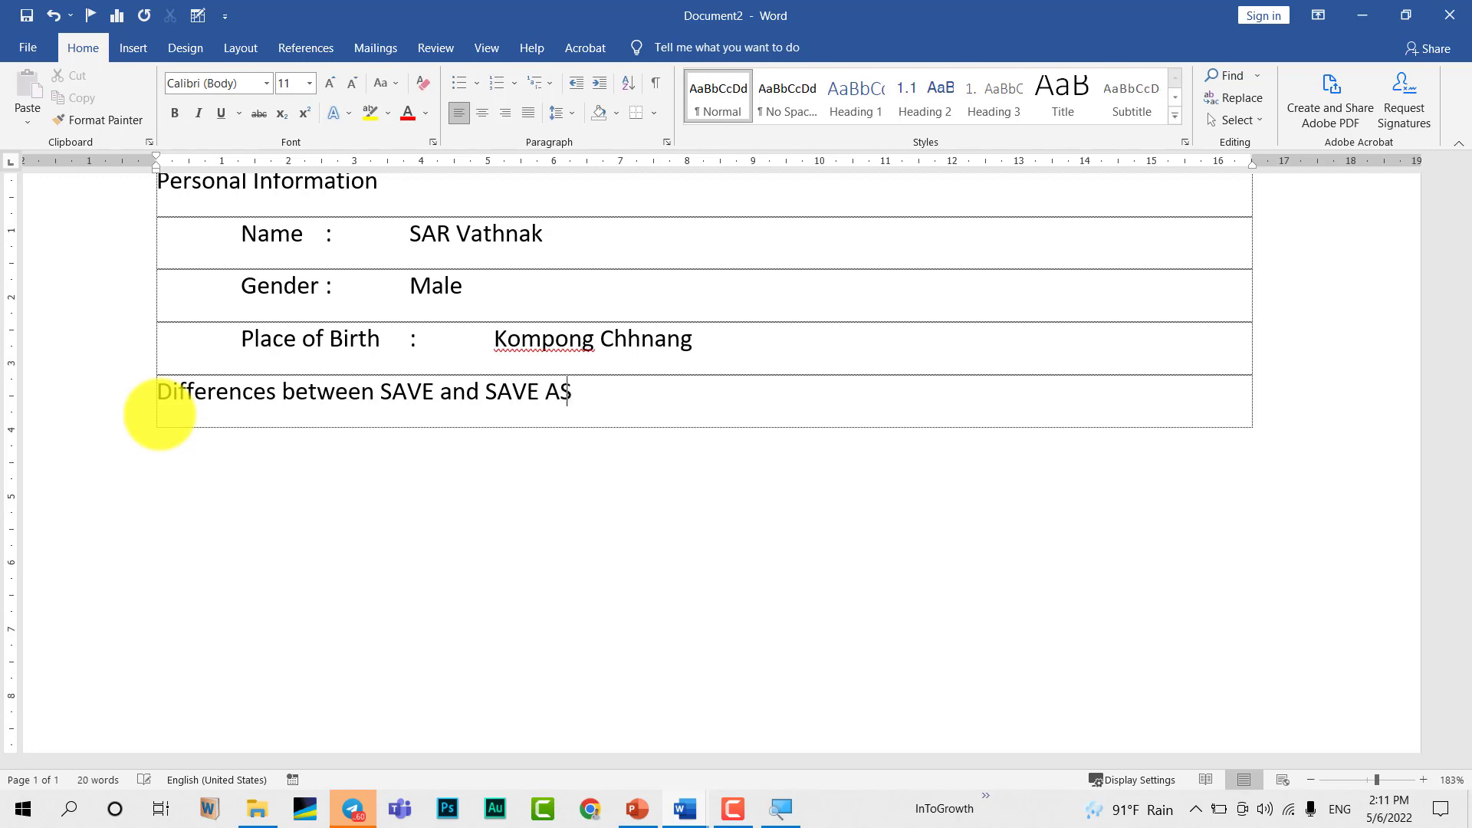
{"action": "key", "text": "ctrl+e"}
Step: Start a new row below the heading and set the tab selector to Bar Tab
{"action": "key", "text": "Tab"}
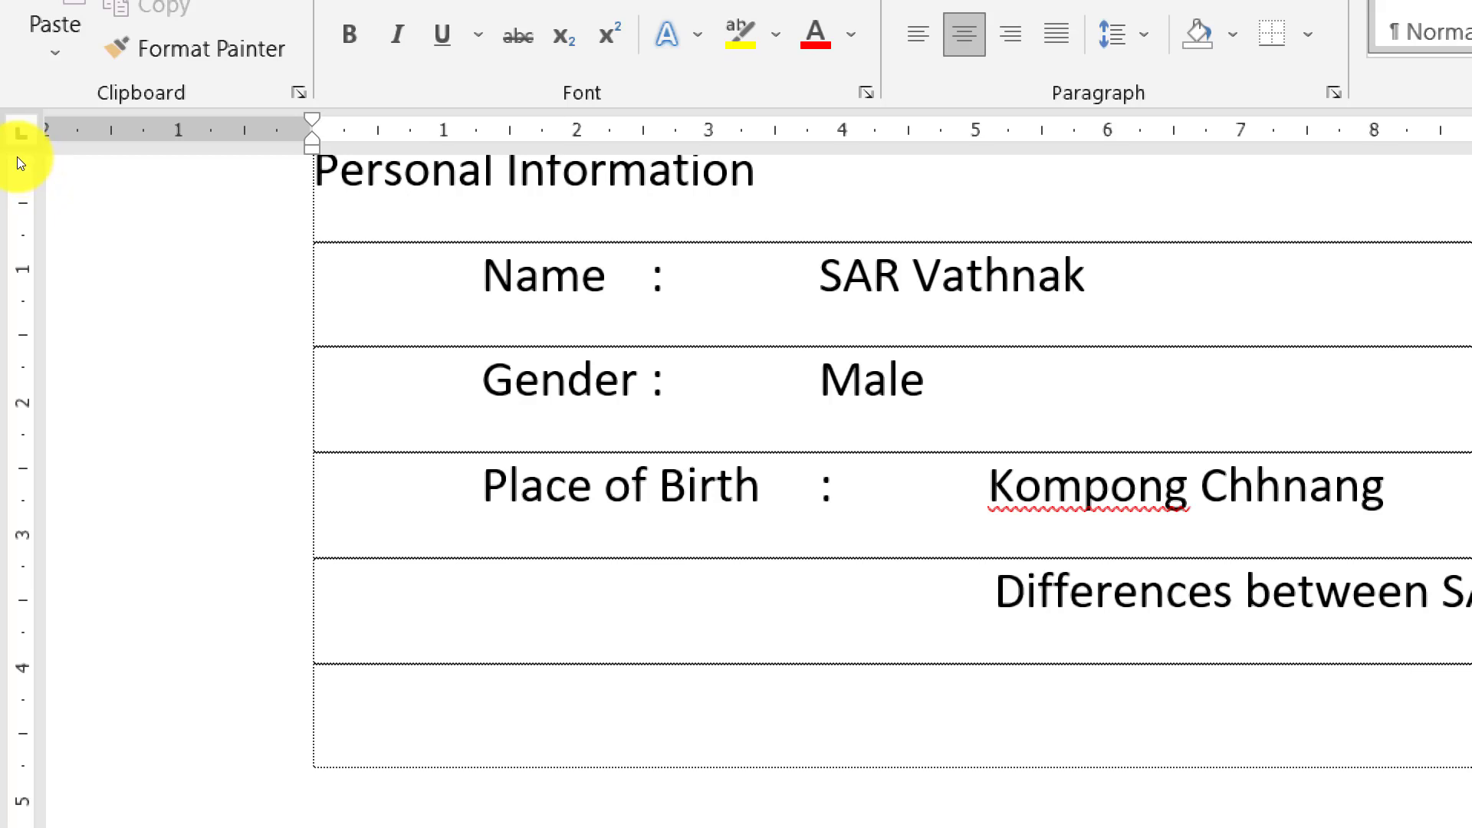
{"action": "left_click", "coordinate": [17, 159]}
{"action": "left_click", "coordinate": [17, 158]}
{"action": "left_click", "coordinate": [18, 161]}
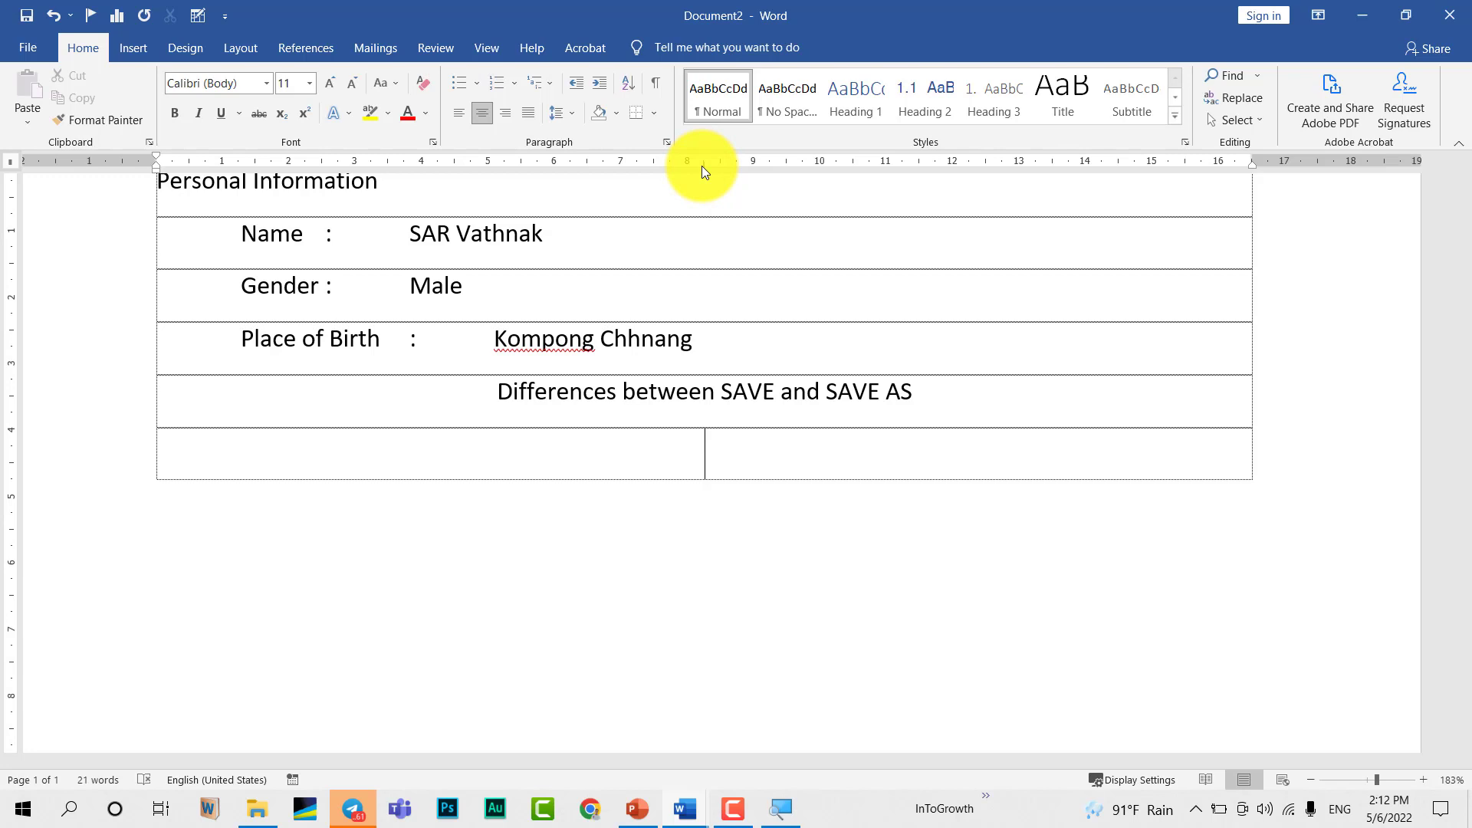
Step: Try a bar tab near the bottom row's left edge, undo it, and left-align the row
{"action": "left_click", "coordinate": [282, 455]}
{"action": "type", "text": "d"}
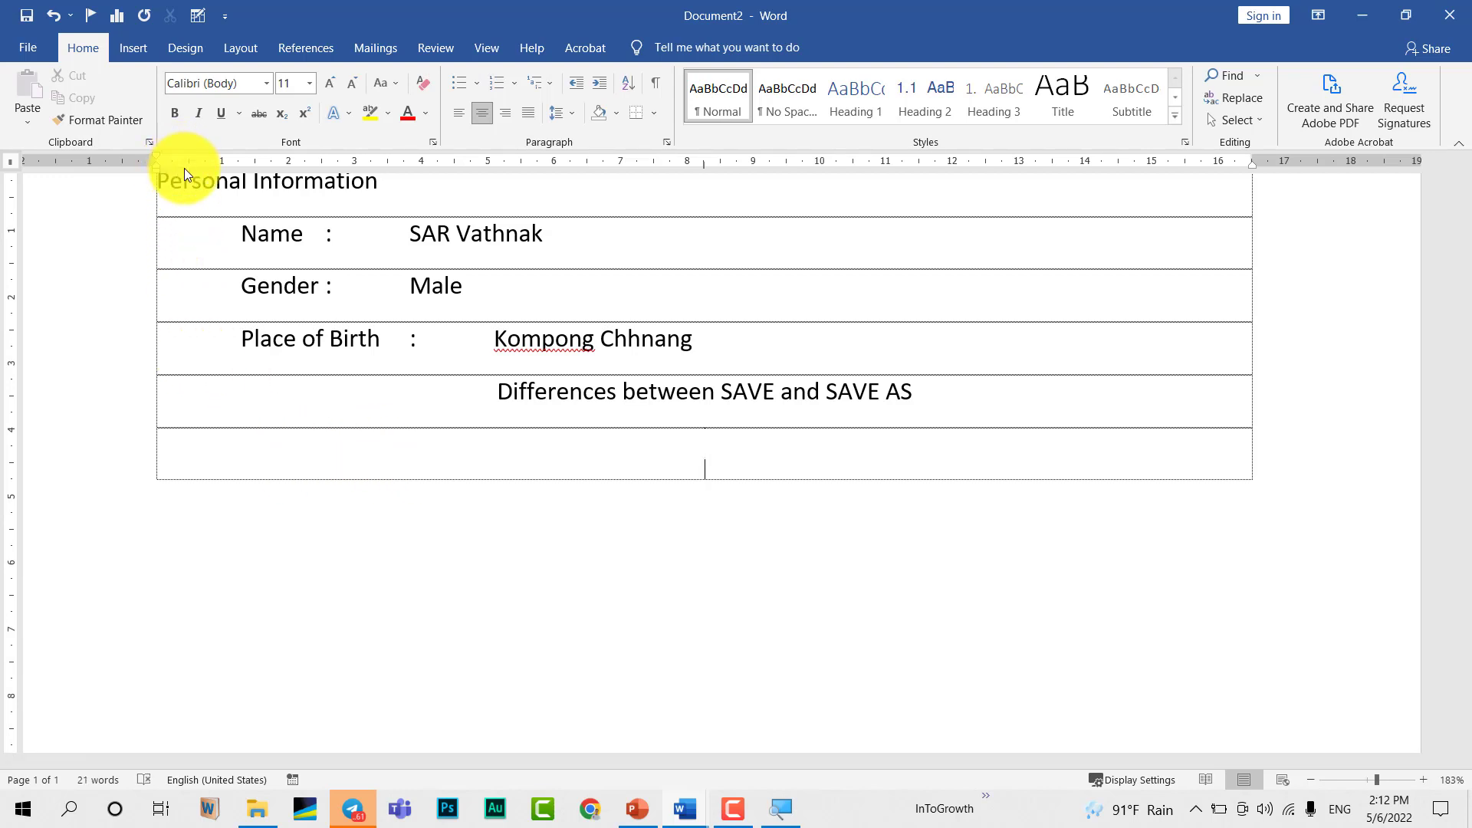
{"action": "left_click_drag", "start_coordinate": [184, 168], "coordinate": [190, 167]}
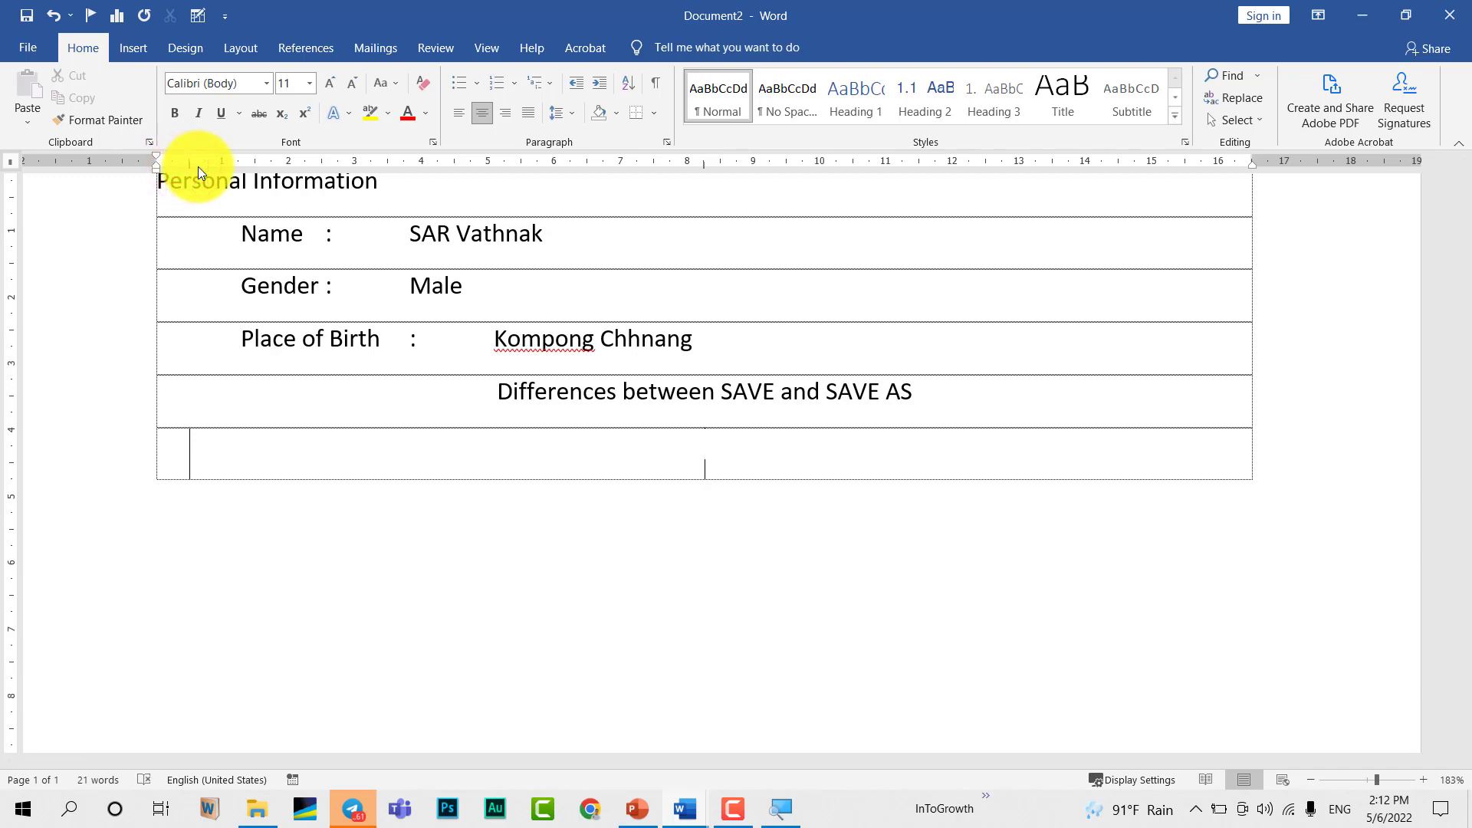
{"action": "key", "text": "ctrl+z"}
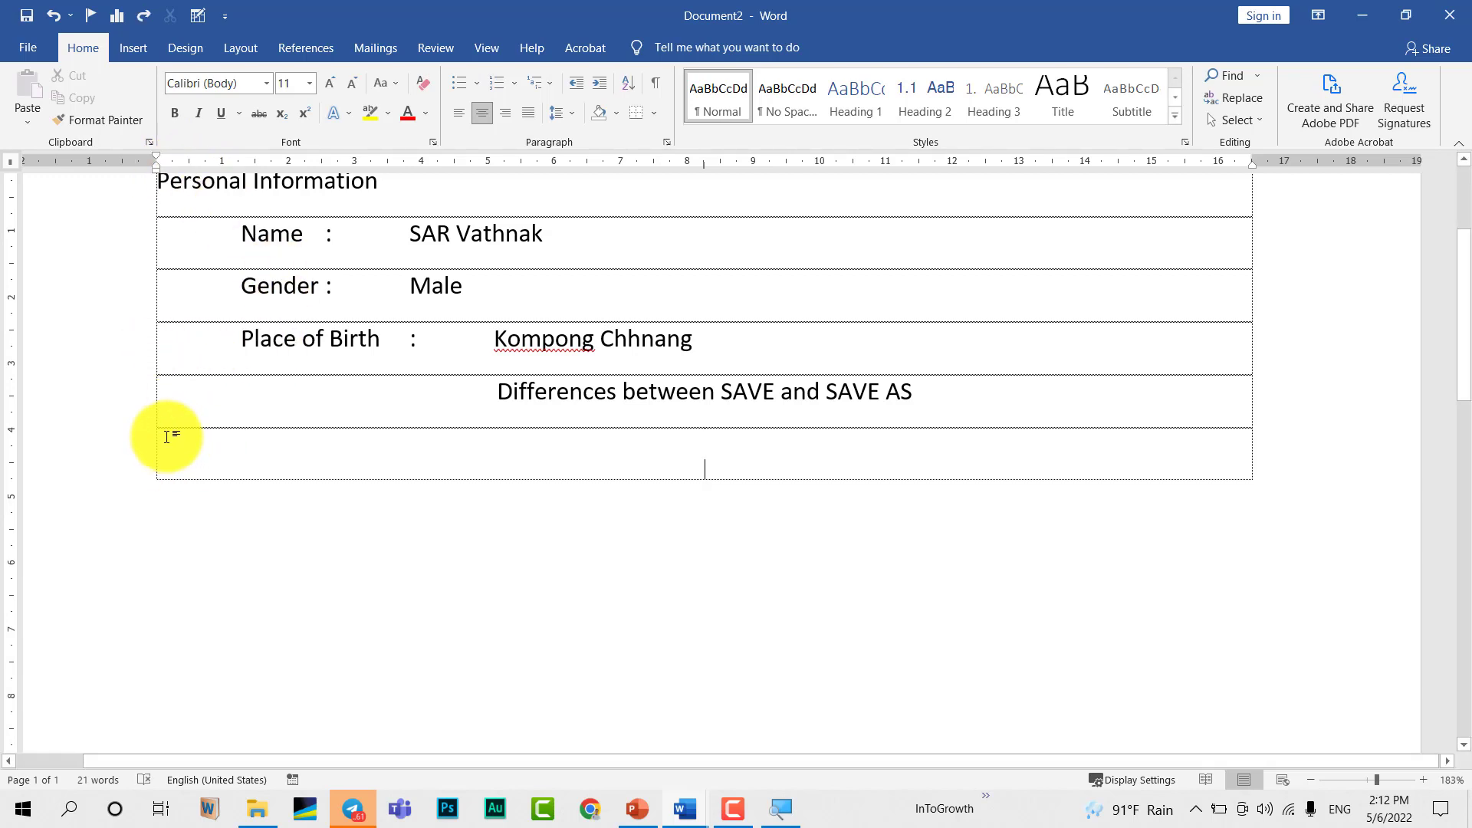
{"action": "left_click", "coordinate": [166, 437]}
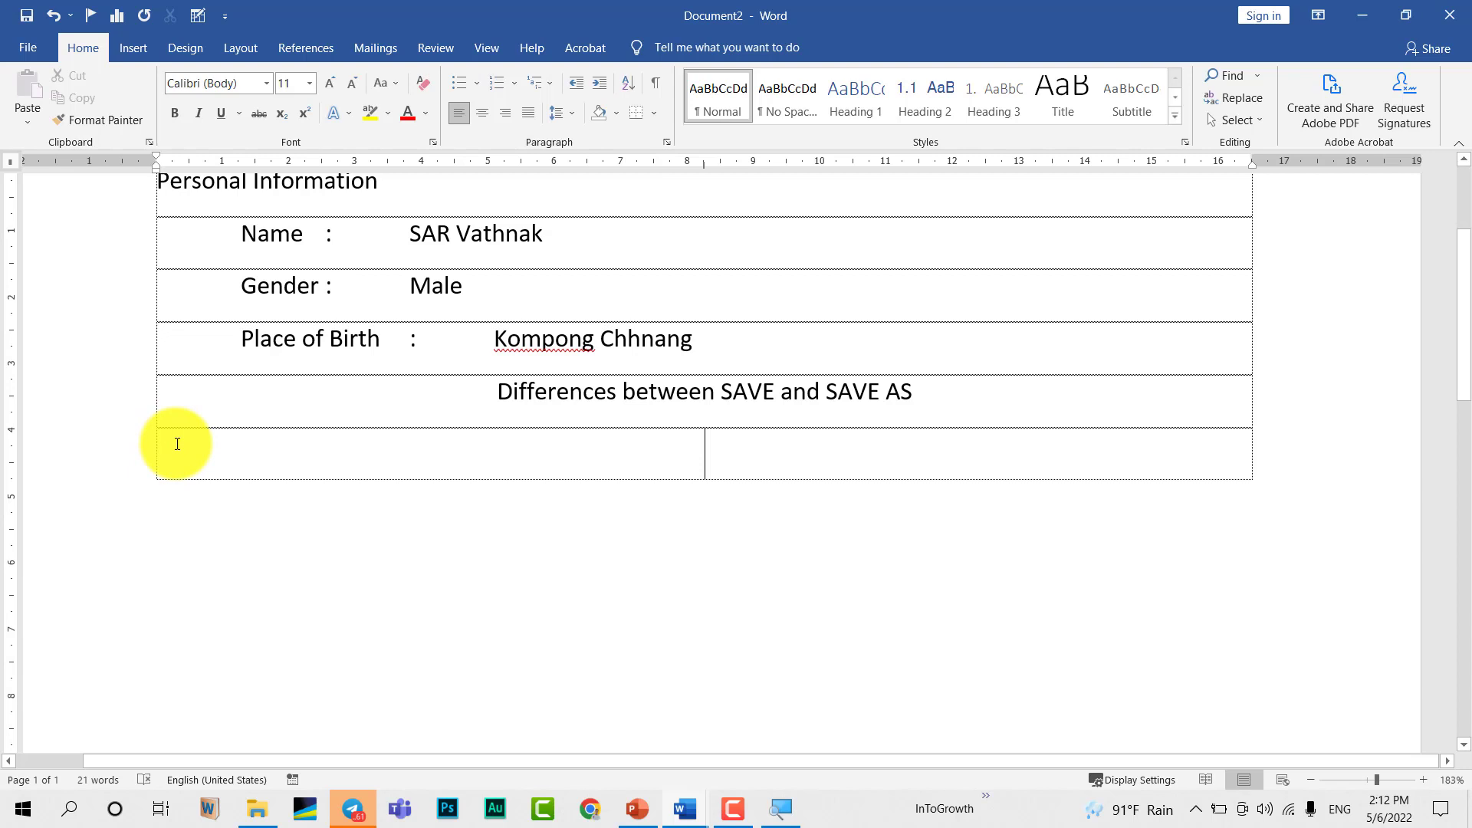
Step: Fill the first two comparison rows: 'Only one fiel' / 'dkdkdkd' and 'dkdkdk' / 'dkdkdkd'
{"action": "left_click", "coordinate": [177, 444]}
{"action": "type", "text": "Only one fie"}
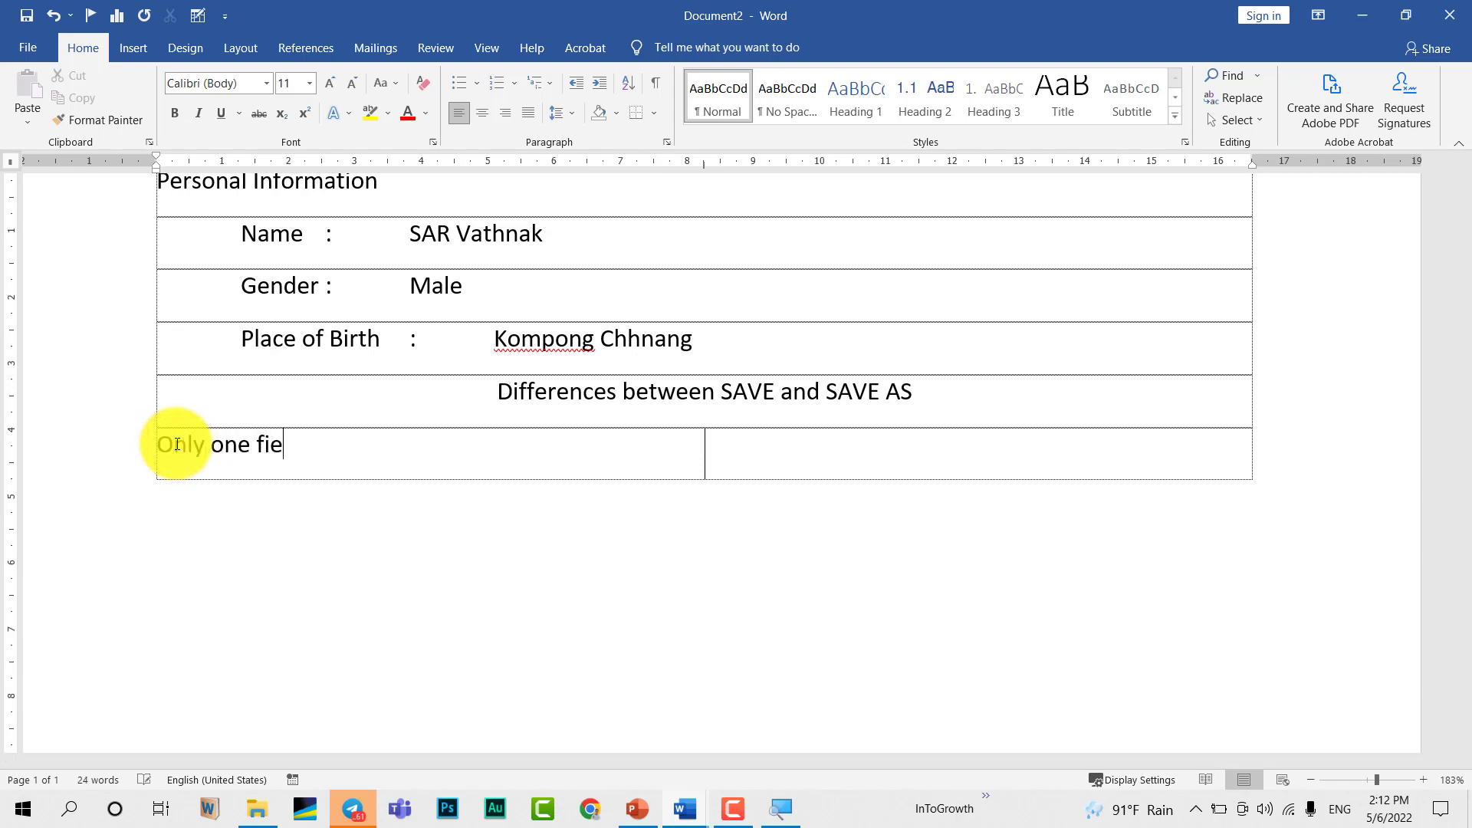
{"action": "type", "text": "l"}
{"action": "key", "text": "ctrl+Tab"}
{"action": "key", "text": "ctrl+Tab"}
{"action": "key", "text": "ctrl+Tab"}
{"action": "key", "text": "ctrl+Tab"}
{"action": "key", "text": "ctrl+Tab"}
{"action": "type", "text": "d"}
{"action": "type", "text": "kdkdkd"}
{"action": "key", "text": "Tab"}
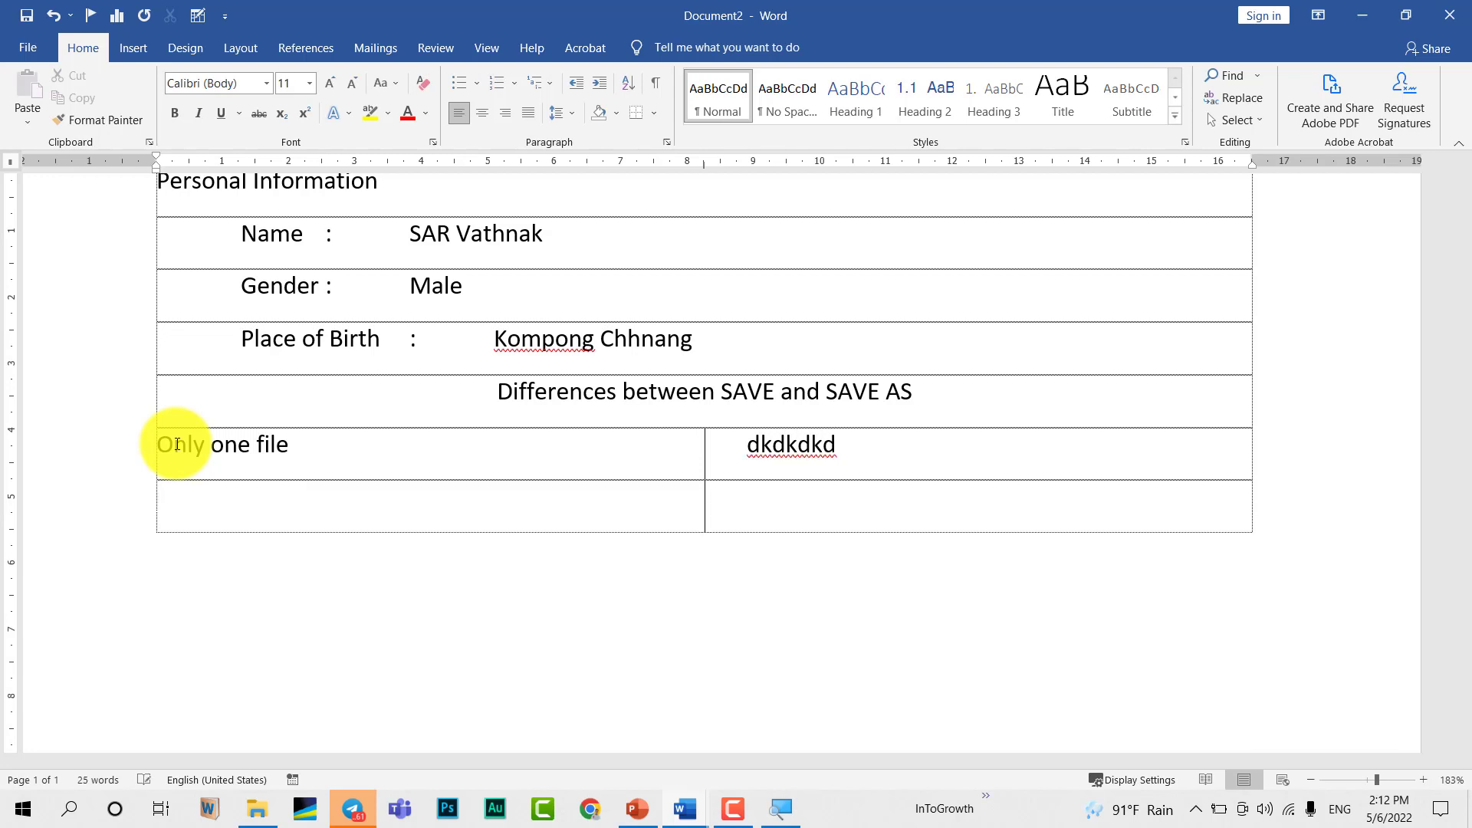
{"action": "type", "text": "dkdkdk"}
{"action": "key", "text": "ctrl+Tab"}
{"action": "key", "text": "ctrl+Tab"}
{"action": "key", "text": "ctrl+Tab"}
Step: Fill two more rows with sample text (dkdkdkdk/dkkdkd, Ddkdkdk/dkdkd) and add an empty row below
{"action": "key", "text": "ctrl+Tab"}
{"action": "key", "text": "ctrl+Tab"}
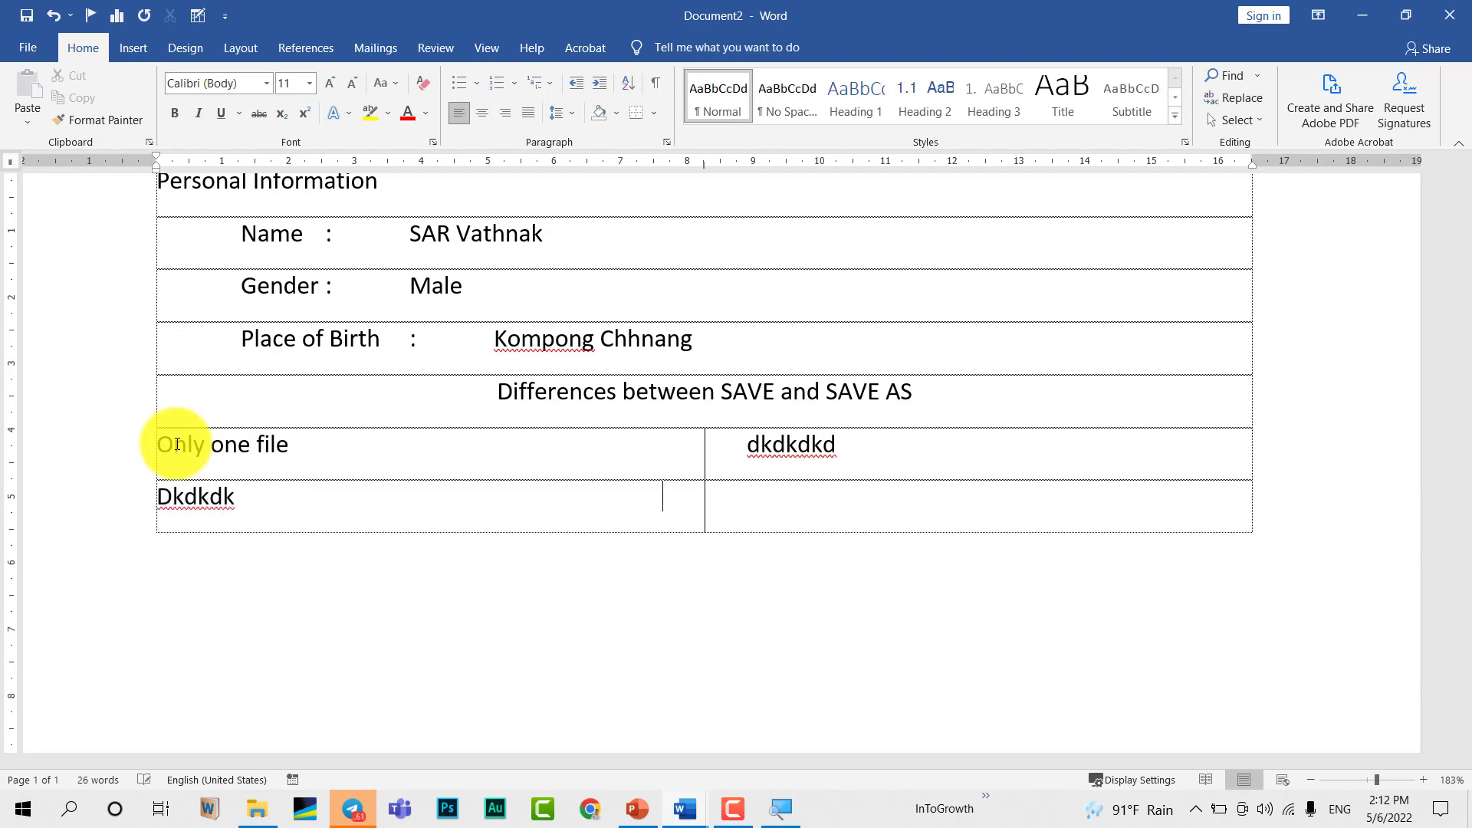
{"action": "key", "text": "ctrl+Tab"}
{"action": "type", "text": "dkdkdkd"}
{"action": "key", "text": "Tab"}
{"action": "type", "text": "dkdkdkdk"}
{"action": "key", "text": "ctrl+Tab"}
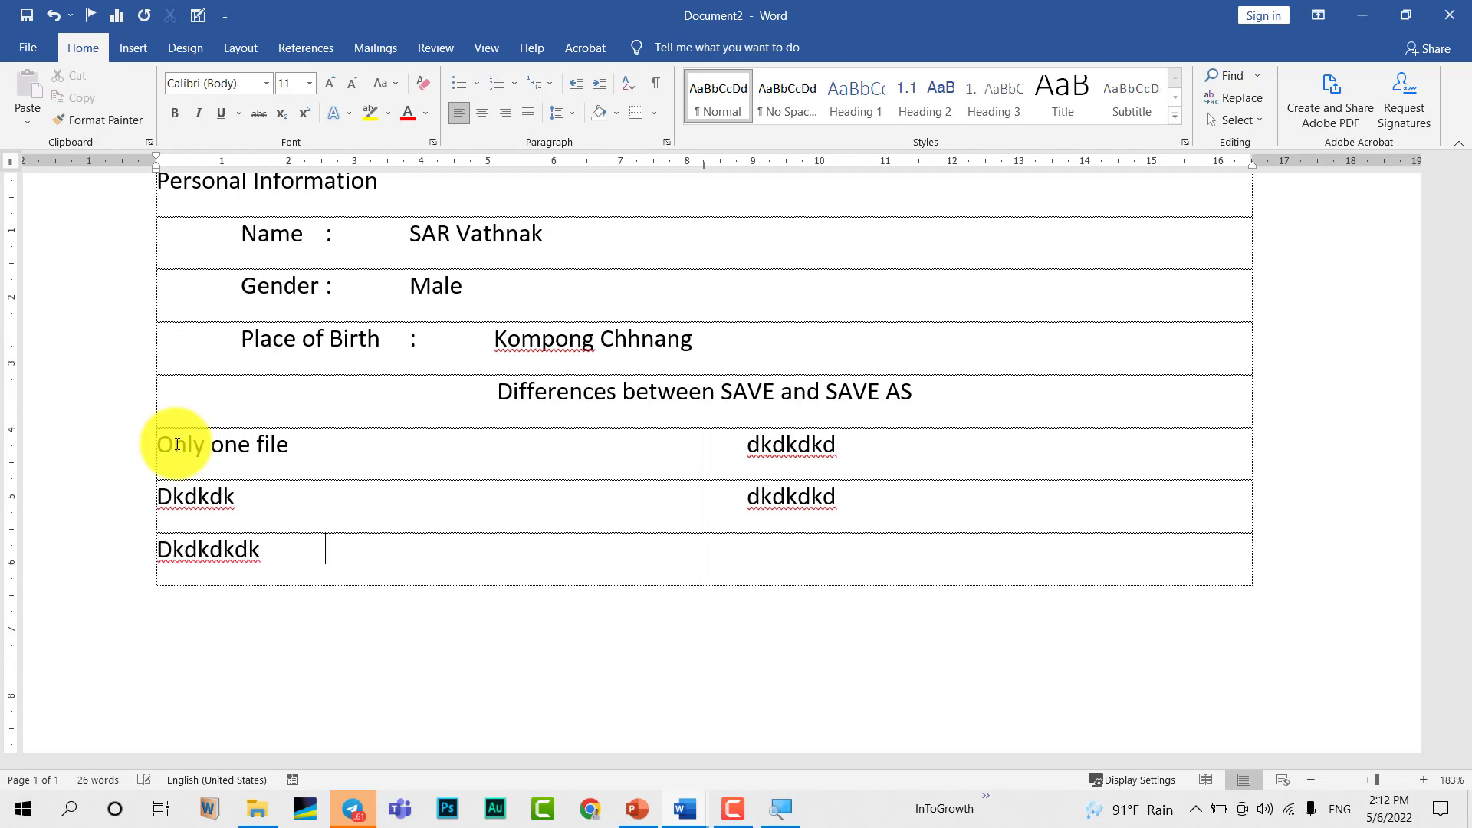
{"action": "key", "text": "ctrl+Tab"}
{"action": "key", "text": "ctrl+Tab"}
{"action": "key", "text": "ctrl+Tab"}
{"action": "key", "text": "Tab"}
{"action": "type", "text": "dkkdkd"}
{"action": "key", "text": "Tab"}
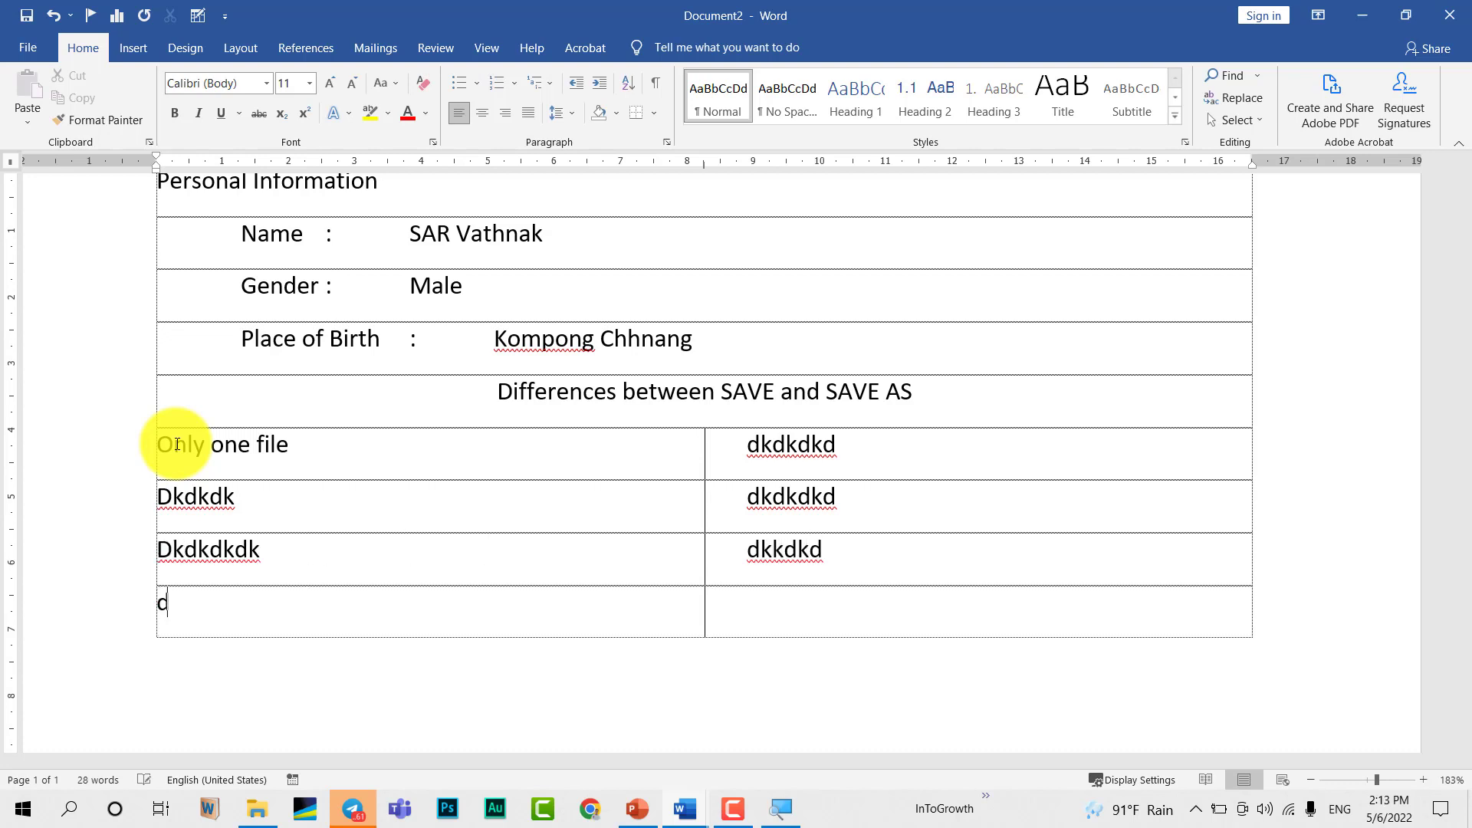
{"action": "type", "text": "Ddkdkdk"}
{"action": "key", "text": "ctrl+Tab"}
{"action": "key", "text": "ctrl+Tab"}
{"action": "key", "text": "ctrl+Tab"}
{"action": "key", "text": "ctrl+Tab"}
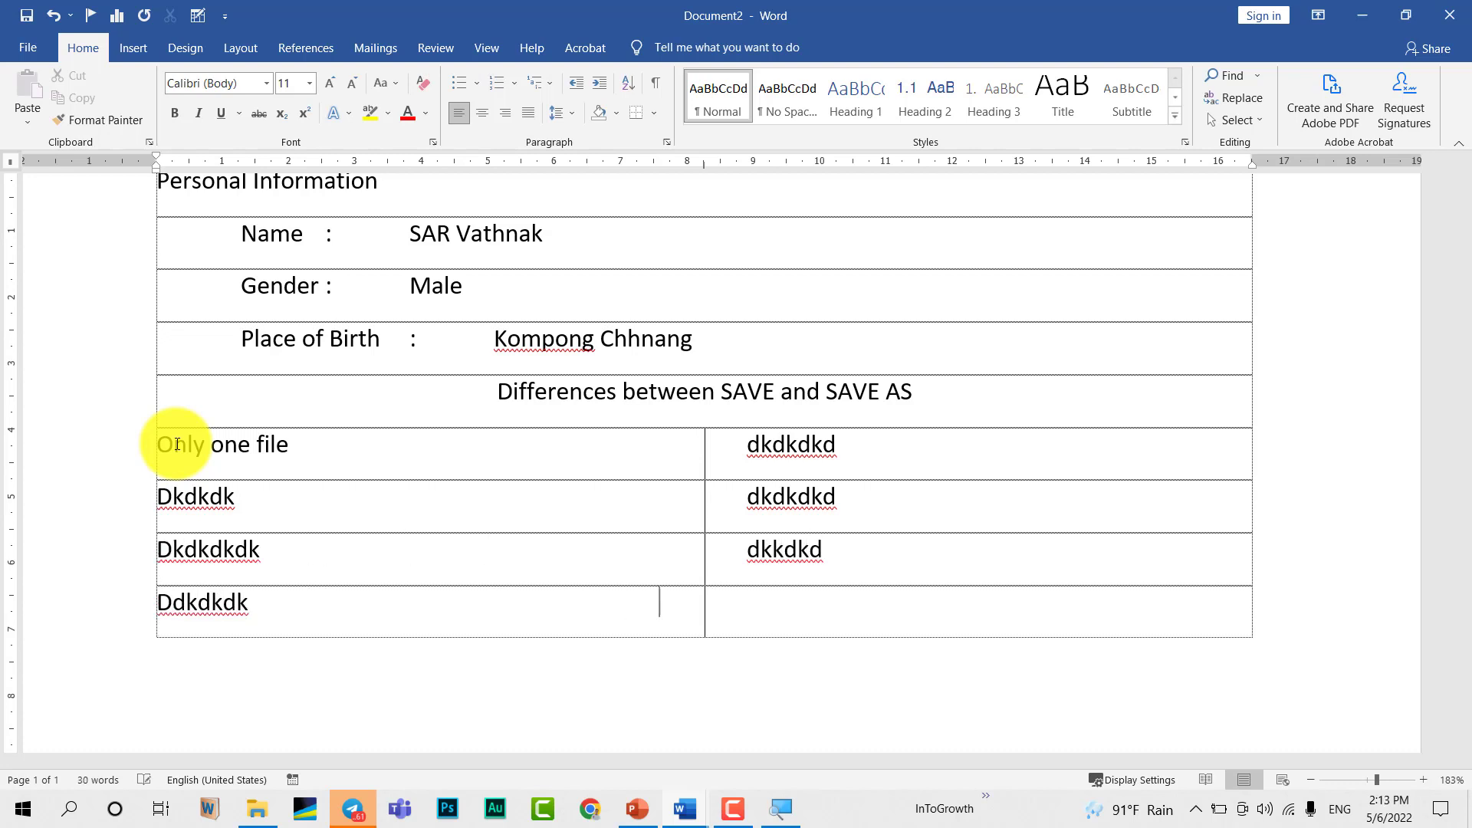
{"action": "key", "text": "Tab"}
{"action": "key", "text": "ctrl+Tab"}
{"action": "type", "text": "dkdkd"}
{"action": "key", "text": "Tab"}
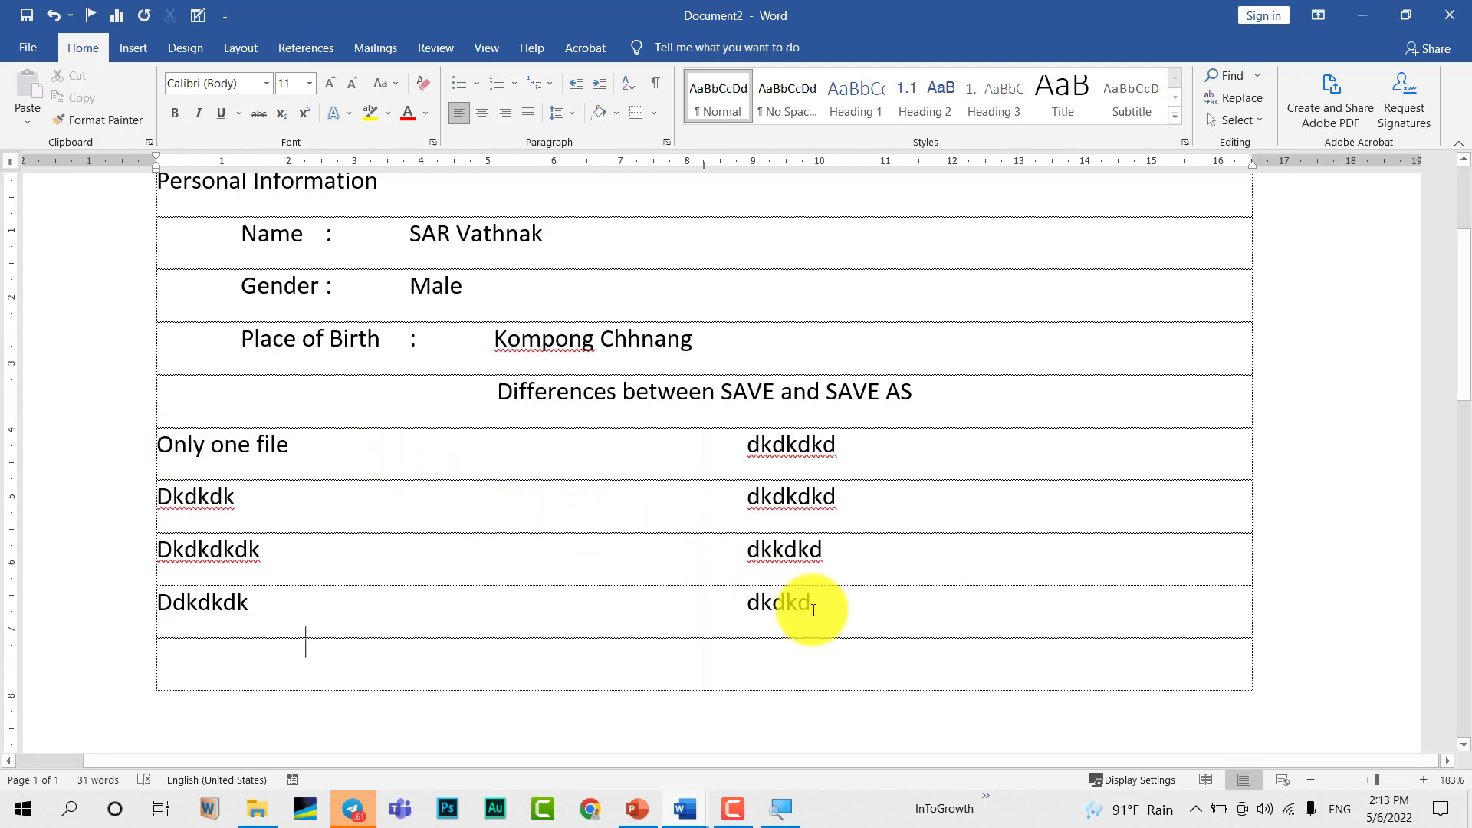
Step: Drag the bar tab off the last row and type tab-spaced sample words dds, ddkdk, dkdkdk
{"action": "scroll", "coordinate": [814, 610], "scroll_direction": "down", "scroll_amount": 3}
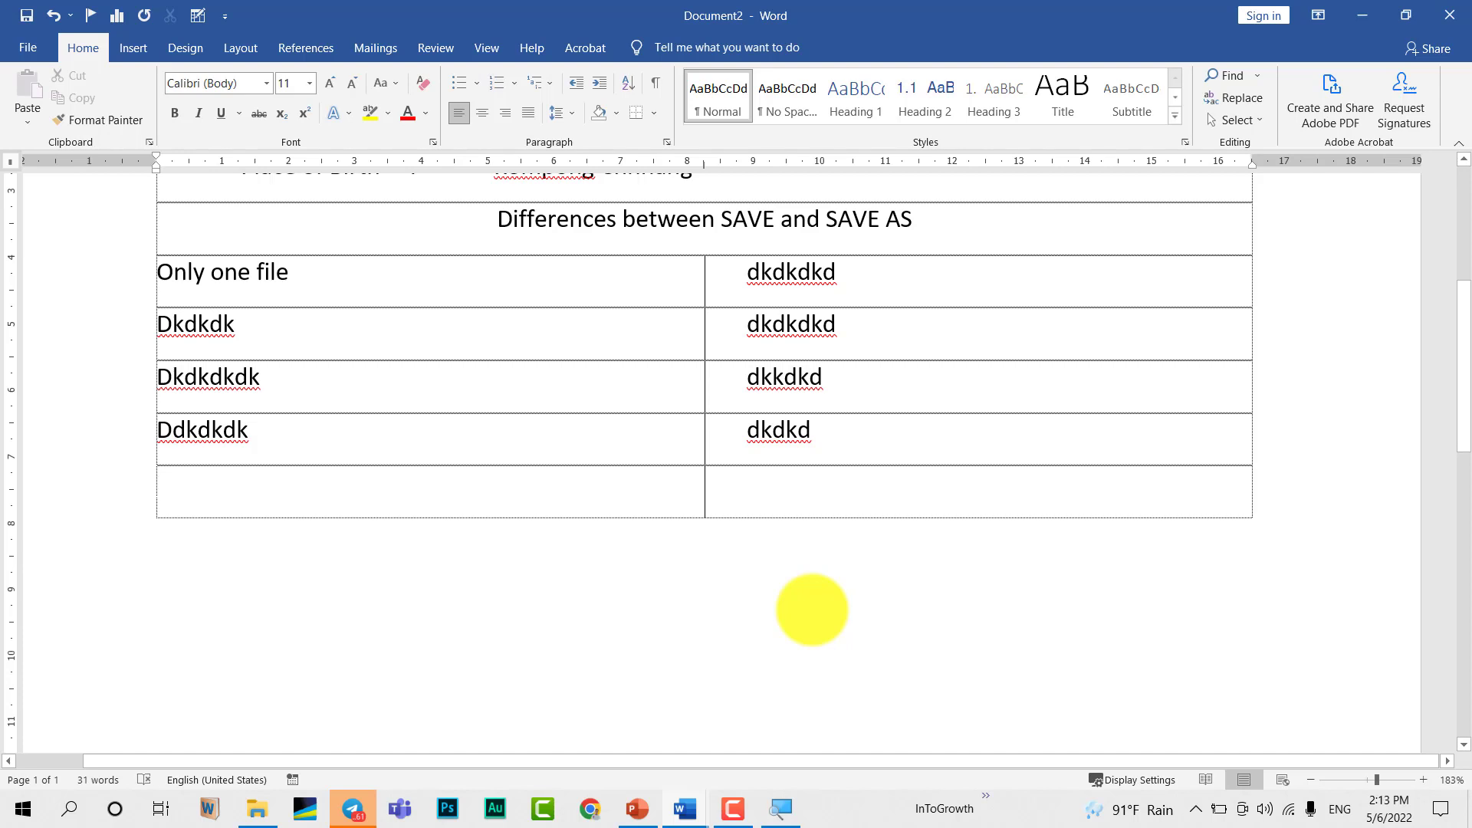
{"action": "left_click", "coordinate": [329, 499]}
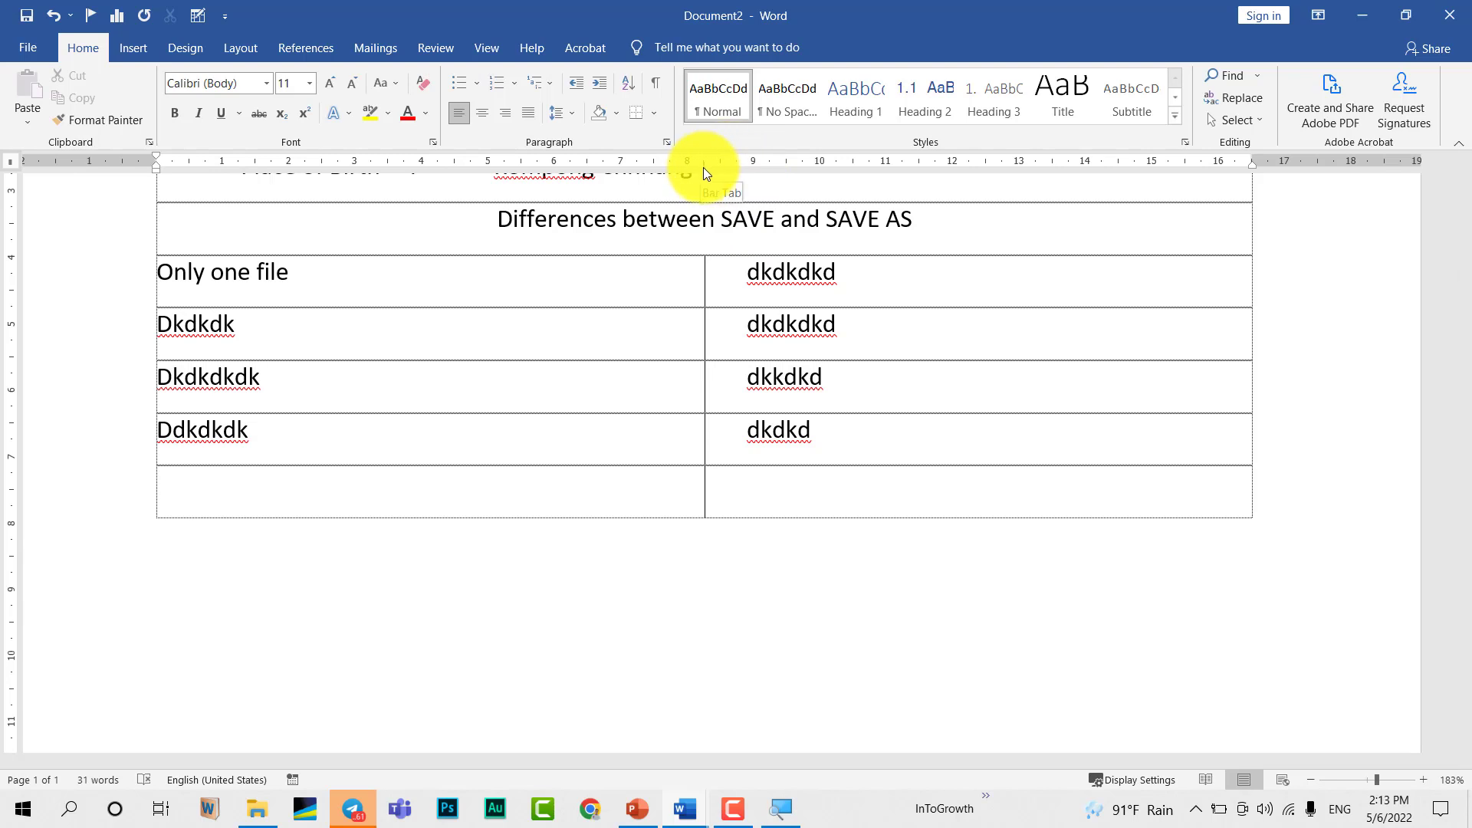
{"action": "left_click_drag", "start_coordinate": [707, 167], "coordinate": [713, 205]}
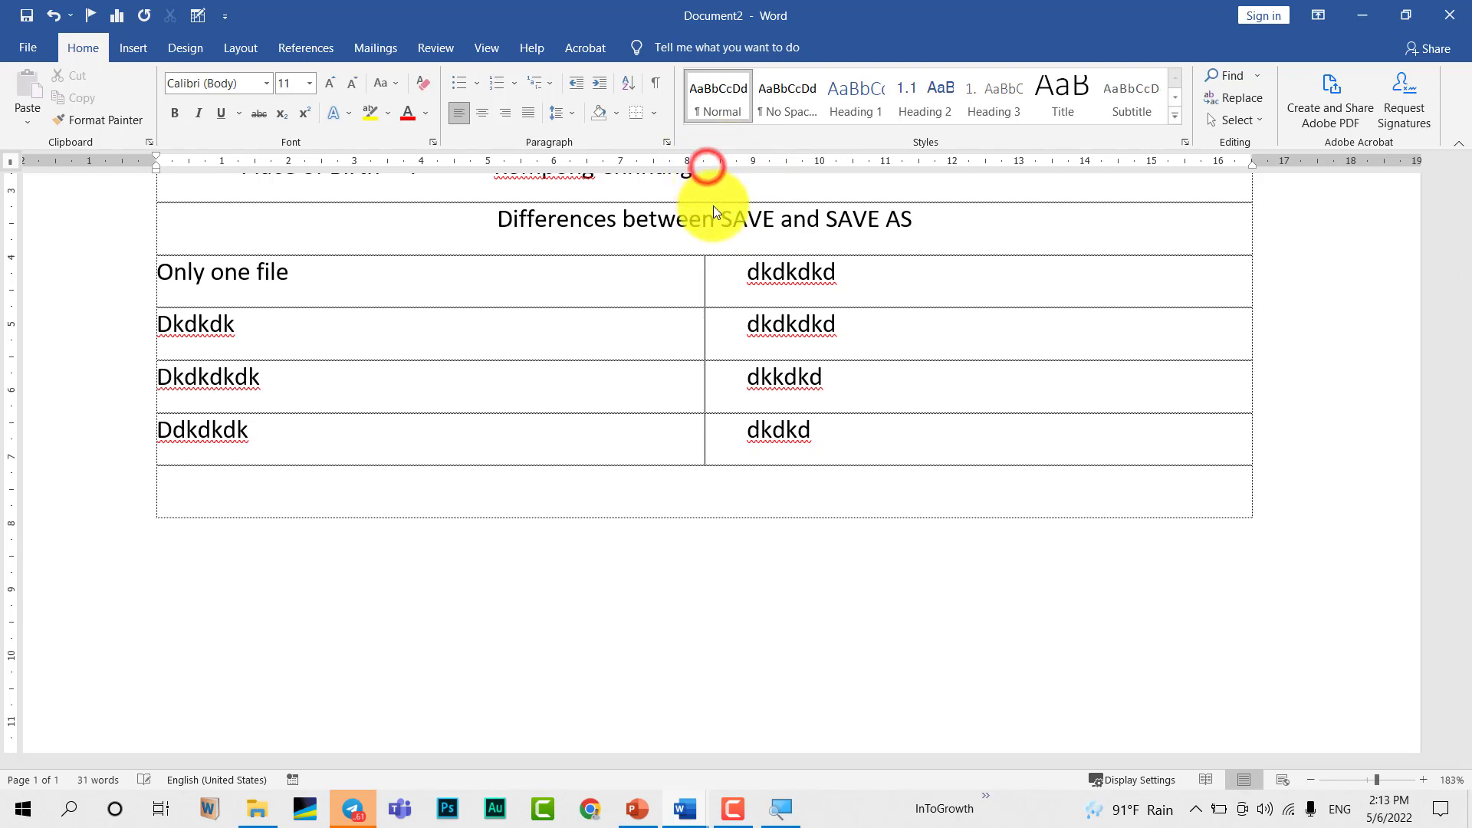
{"action": "left_click", "coordinate": [216, 509]}
{"action": "type", "text": "dds"}
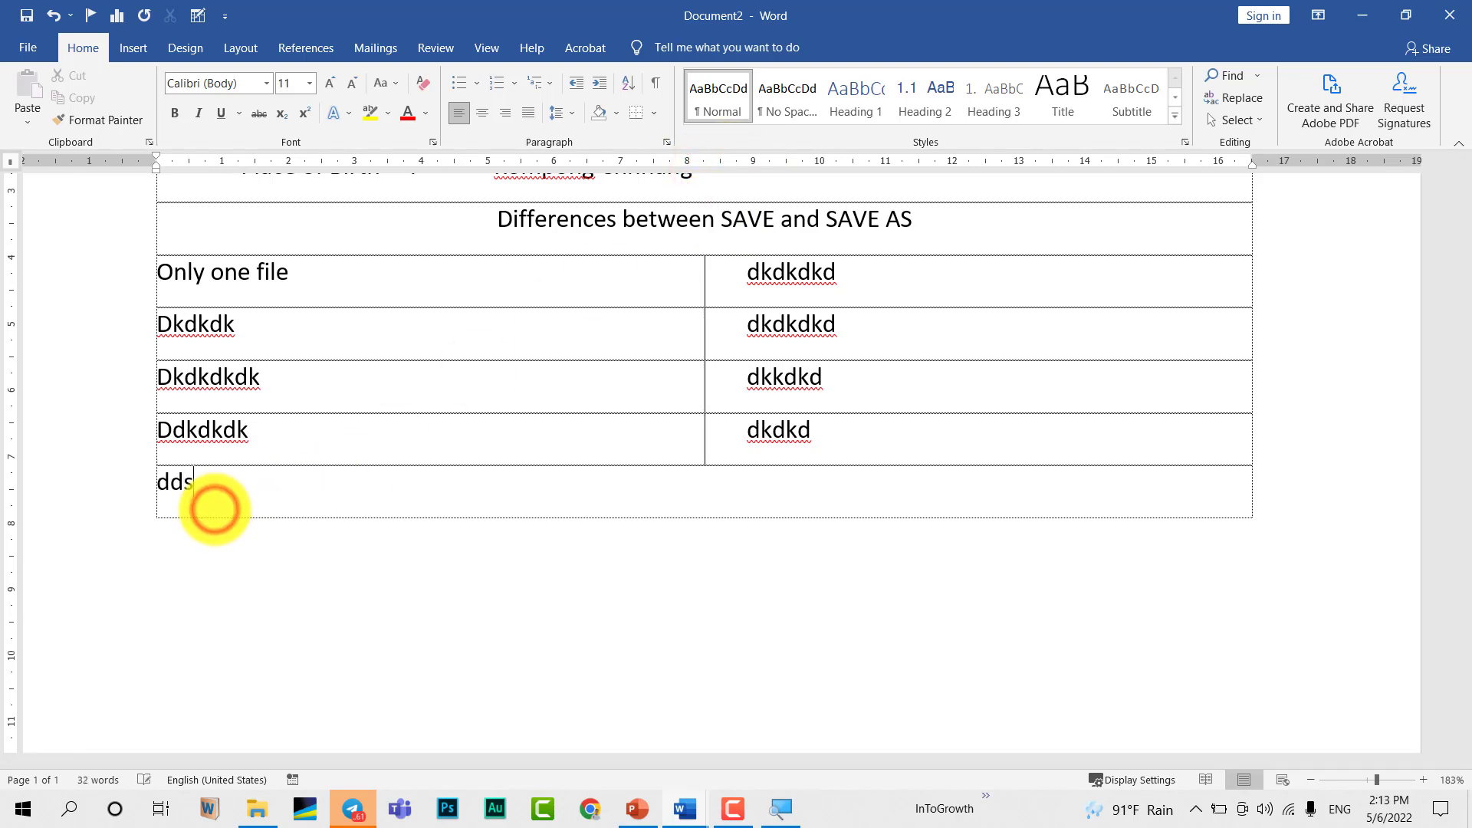
{"action": "type", "text": "     ddkdk  dkdkdk d"}
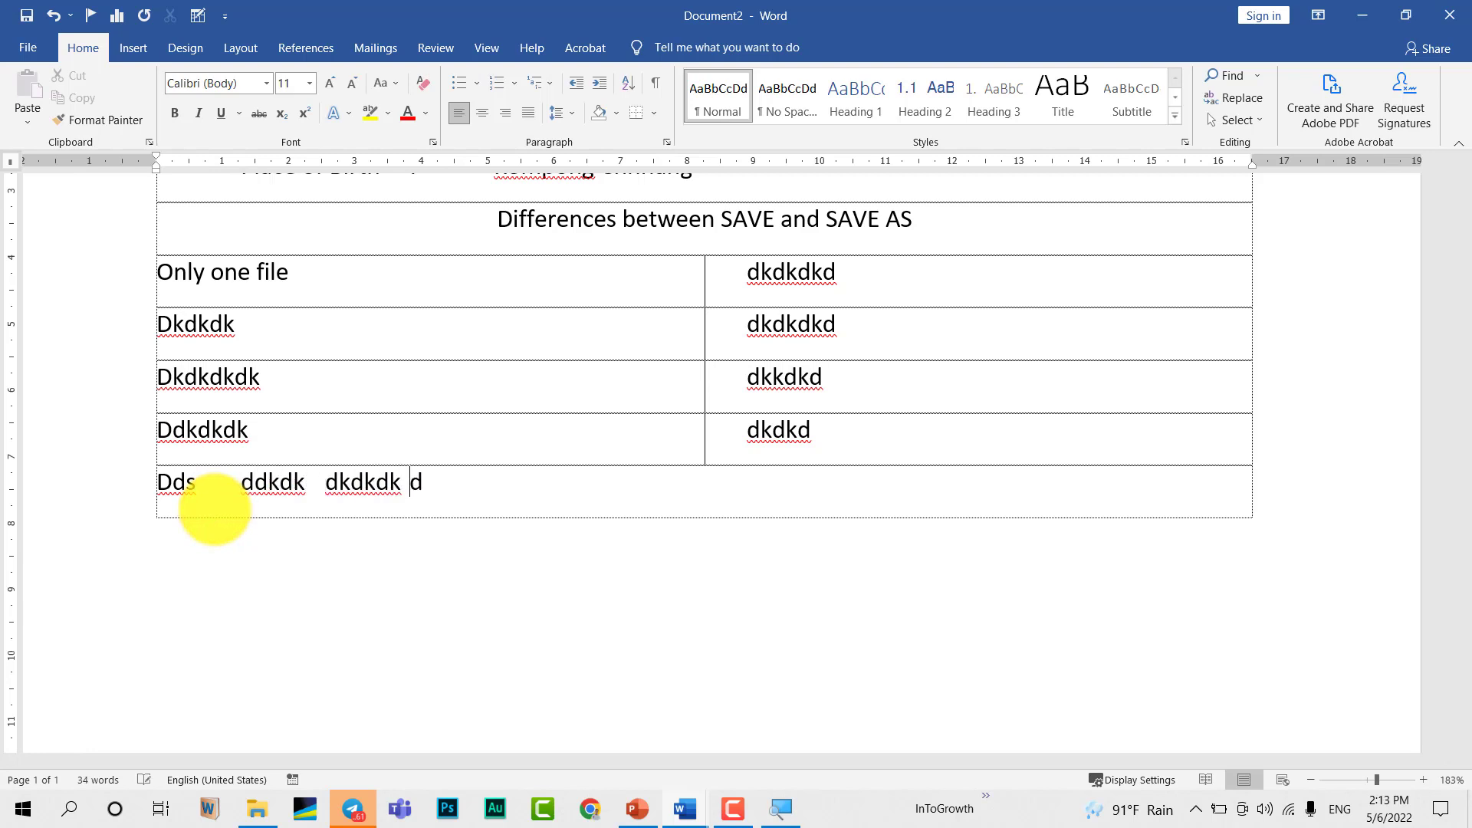
{"action": "type", "text": "kdkdk"}
{"action": "key", "text": "BackSpace"}
{"action": "key", "text": "BackSpace"}
{"action": "key", "text": "BackSpace"}
{"action": "key", "text": "BackSpace"}
{"action": "key", "text": "BackSpace"}
{"action": "key", "text": "BackSpace"}
{"action": "key", "text": "BackSpace"}
{"action": "key", "text": "BackSpace"}
{"action": "scroll", "coordinate": [215, 509], "scroll_direction": "up", "scroll_amount": 1}
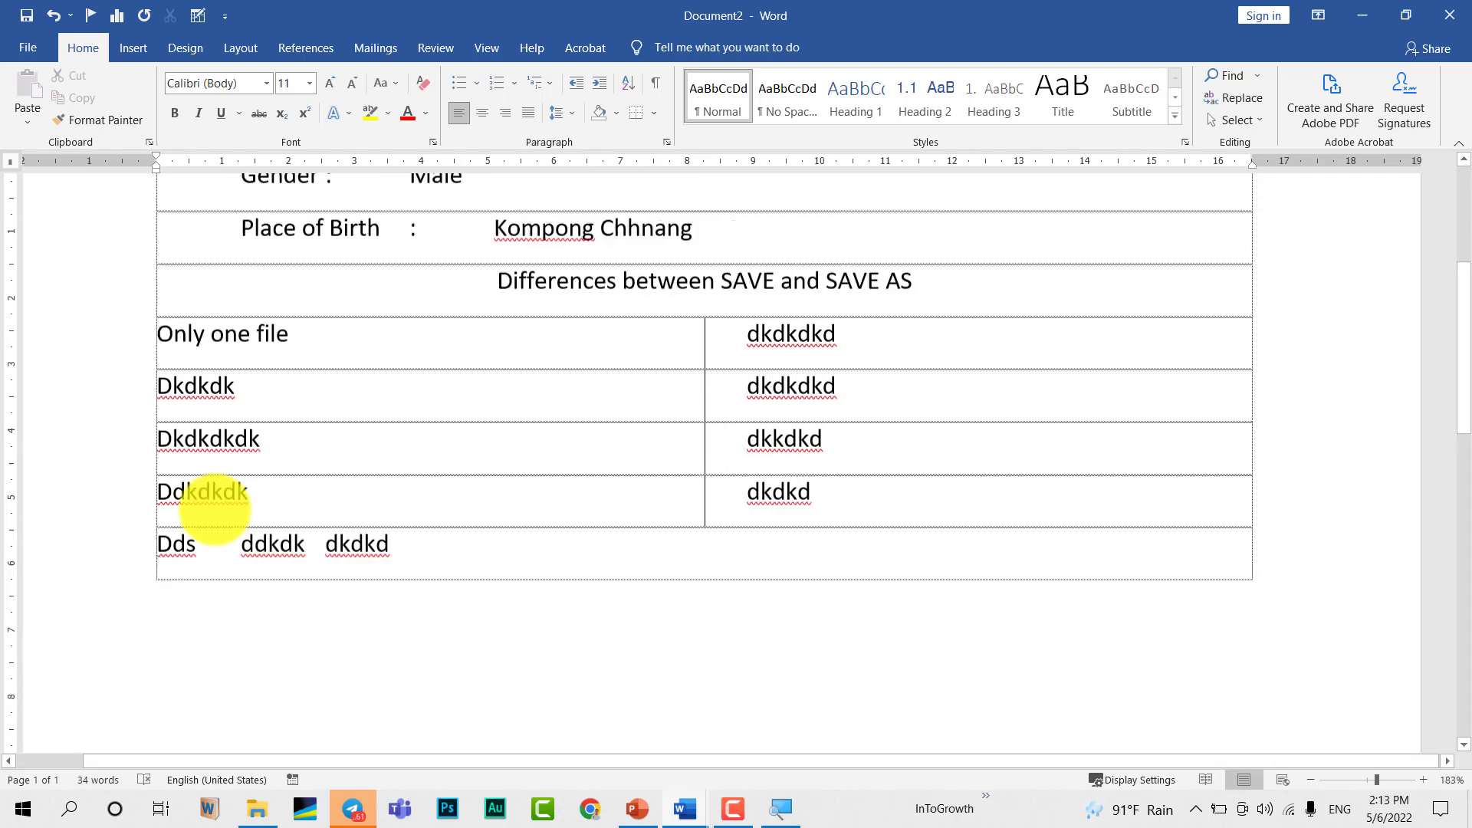
{"action": "scroll", "coordinate": [215, 510], "scroll_direction": "up", "scroll_amount": 3}
Step: Set left tab stops at about 1", 3.9" and 4.5" for the Name row's label, colon and value
{"action": "left_click", "coordinate": [304, 407]}
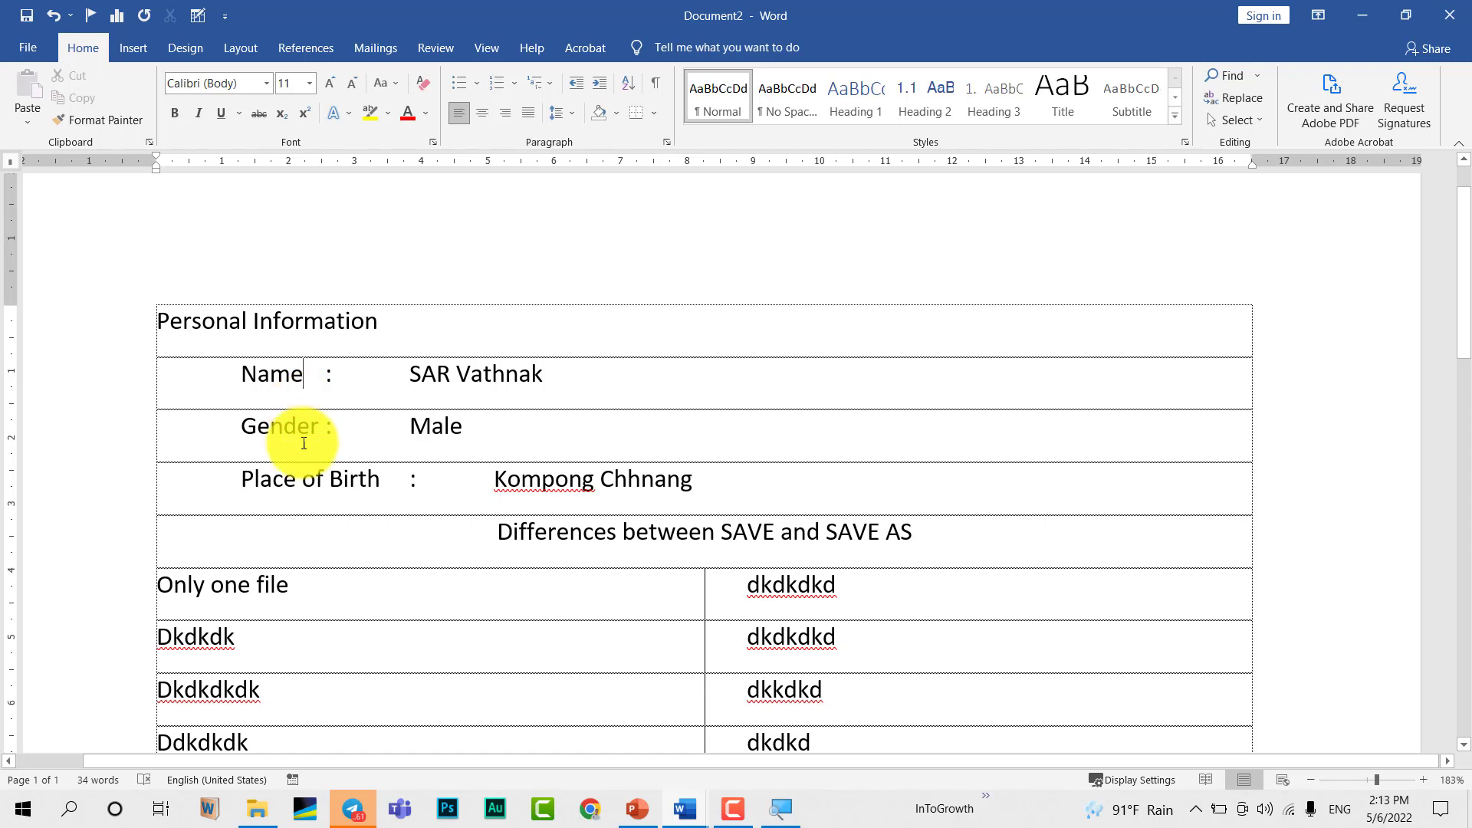
{"action": "left_click", "coordinate": [322, 477]}
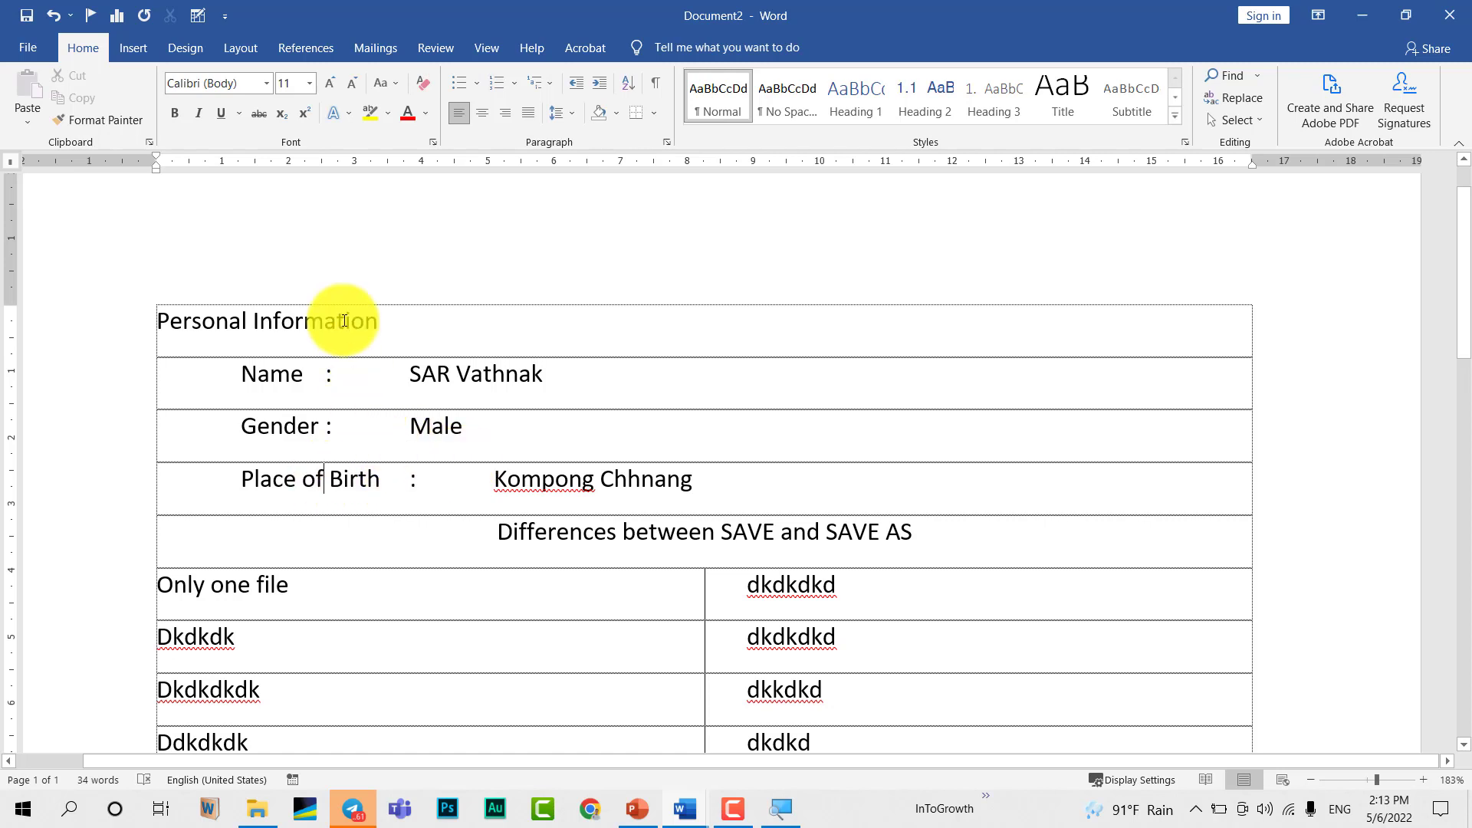
{"action": "left_click", "coordinate": [241, 368]}
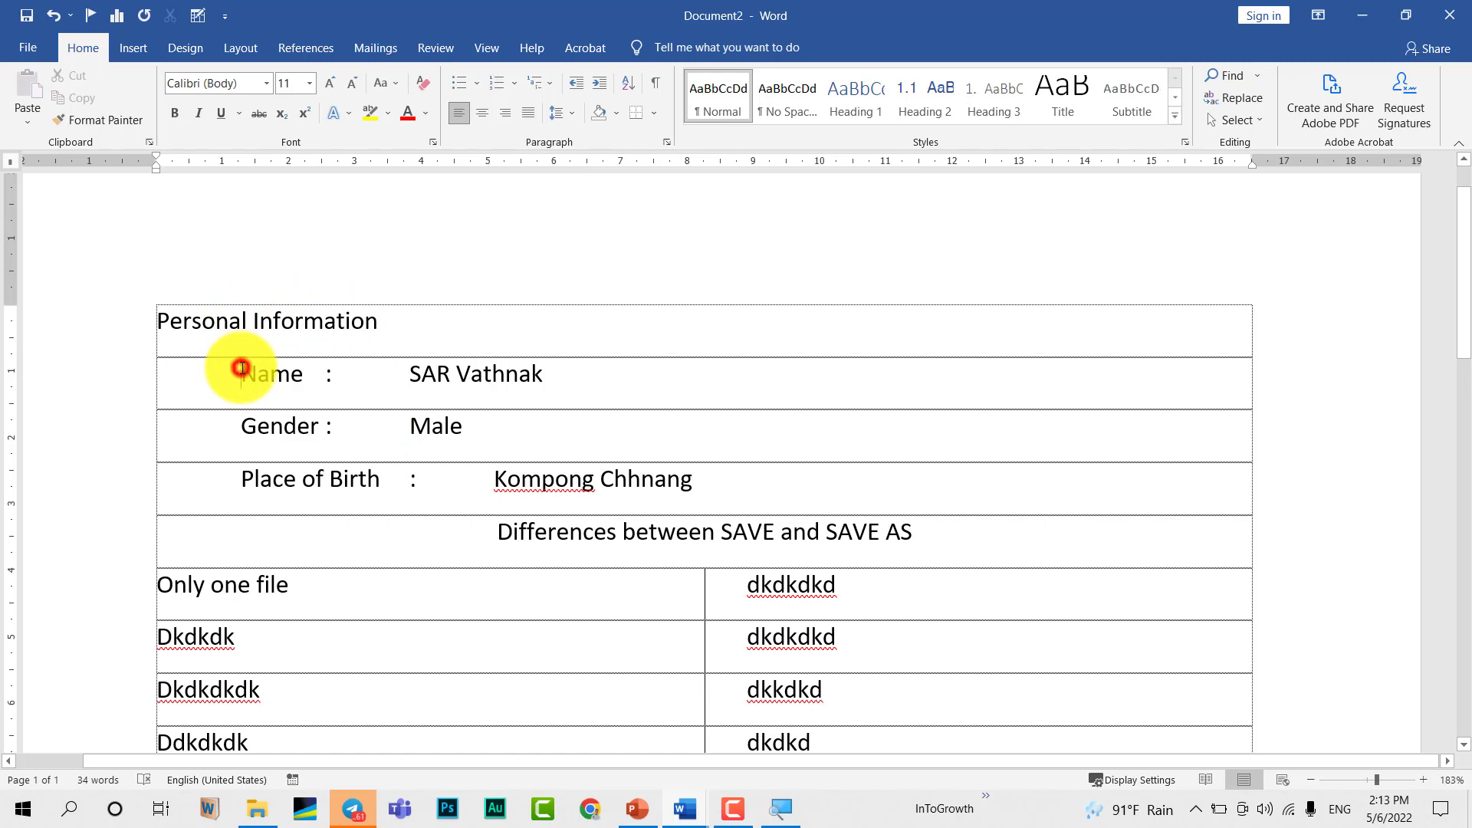
{"action": "left_click", "coordinate": [6, 159]}
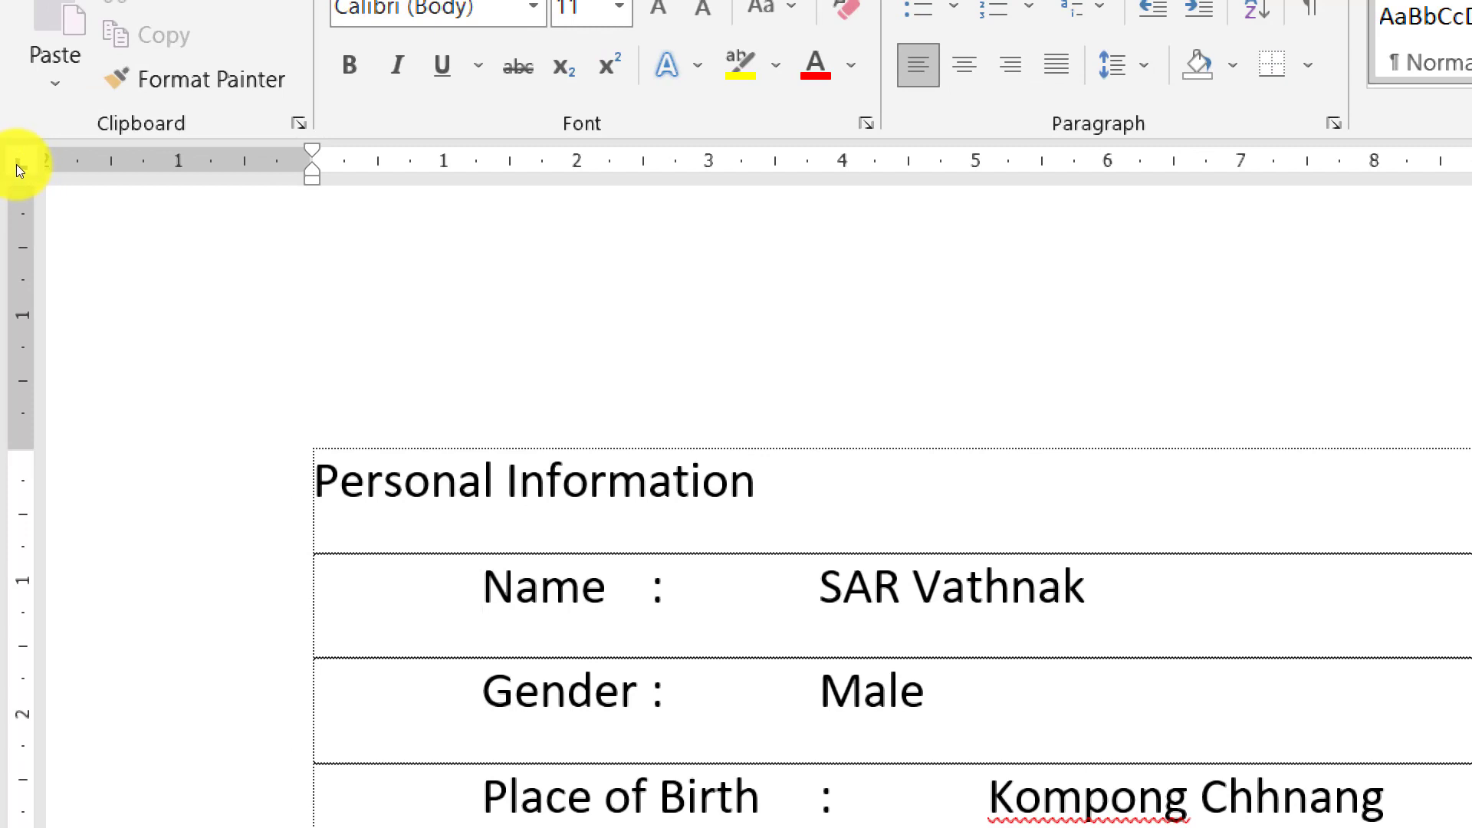
{"action": "left_click", "coordinate": [25, 165]}
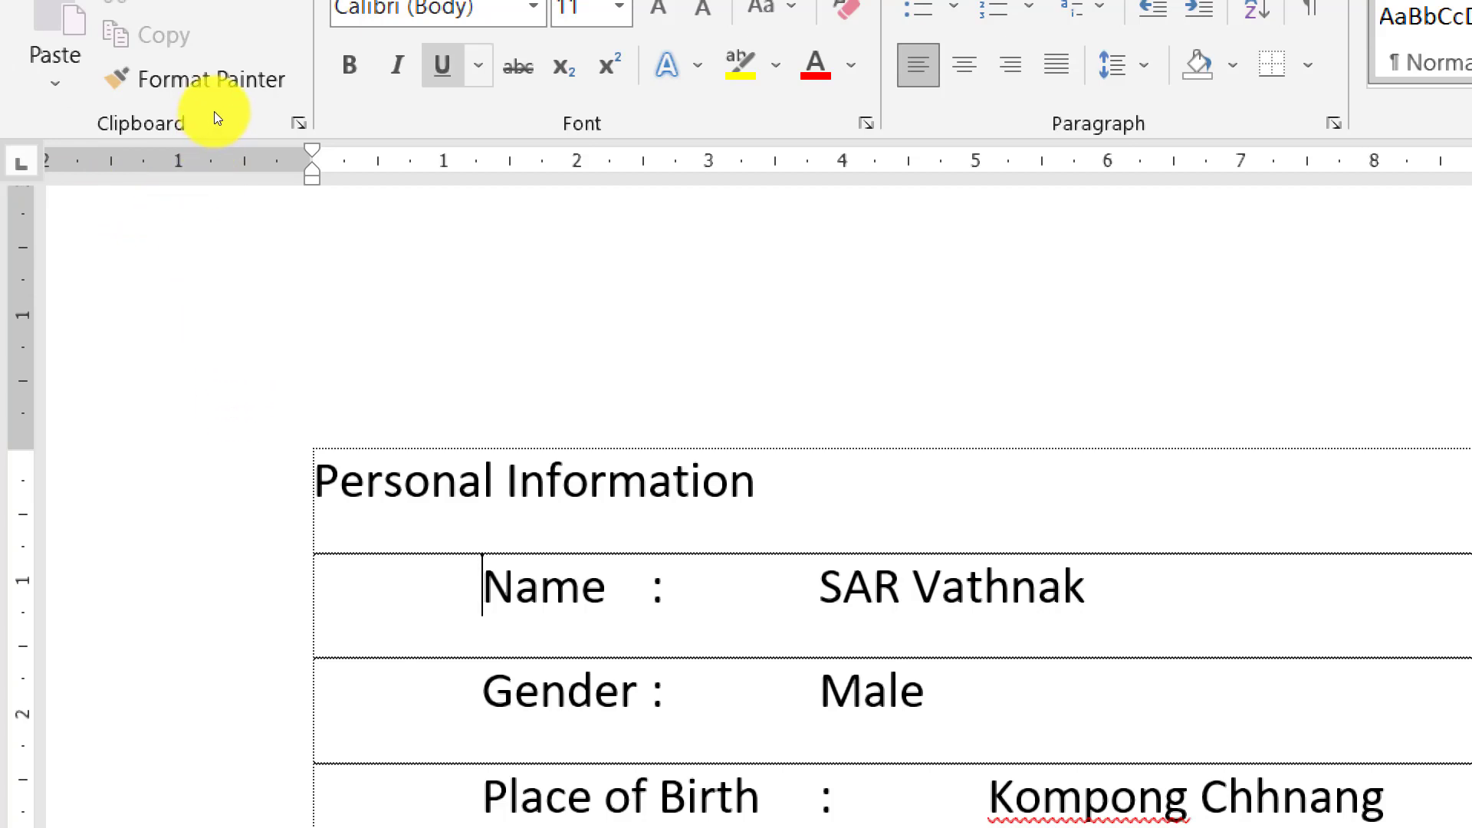
{"action": "left_click", "coordinate": [222, 163]}
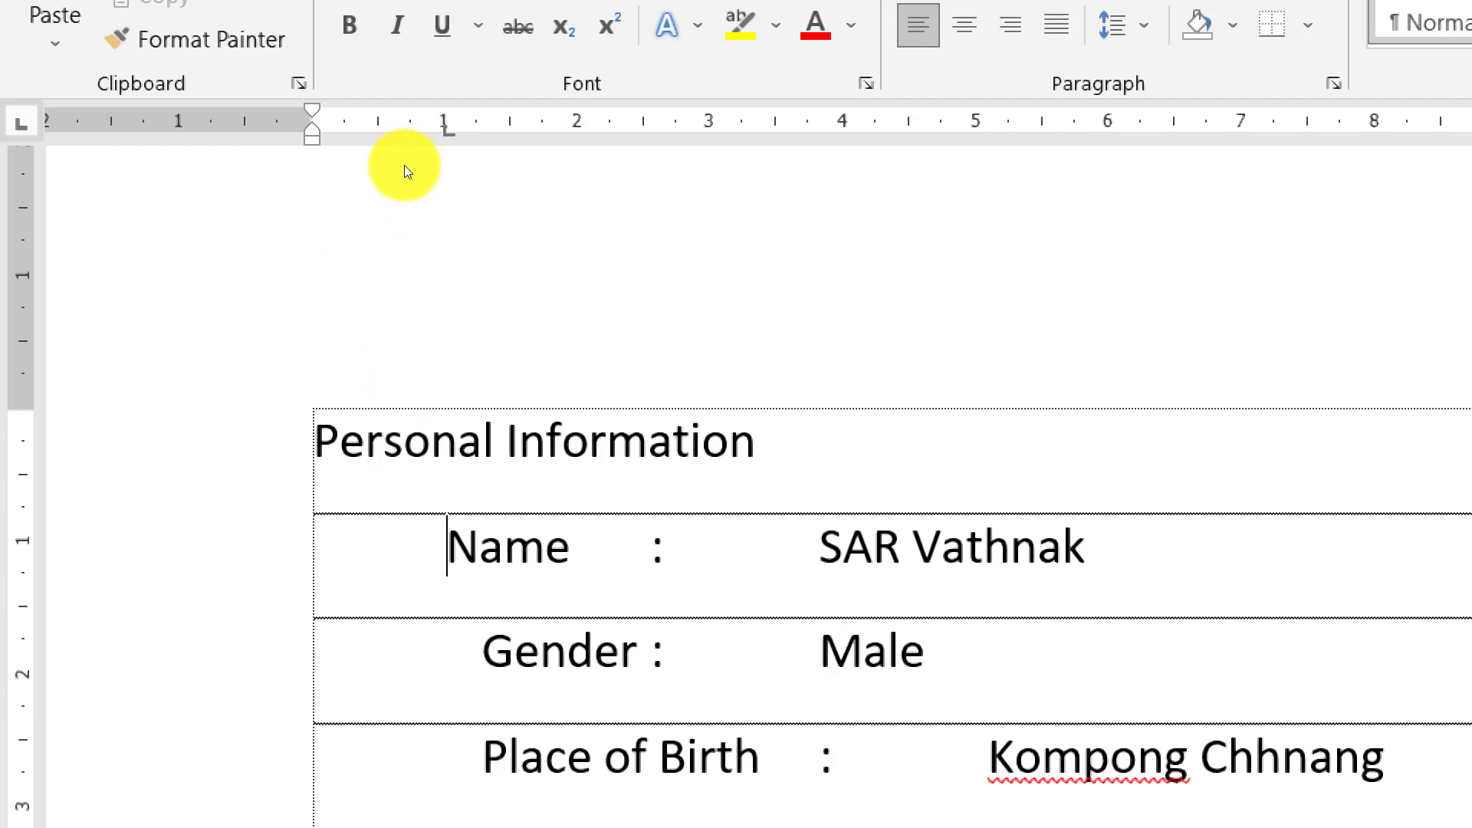
{"action": "left_click", "coordinate": [813, 129]}
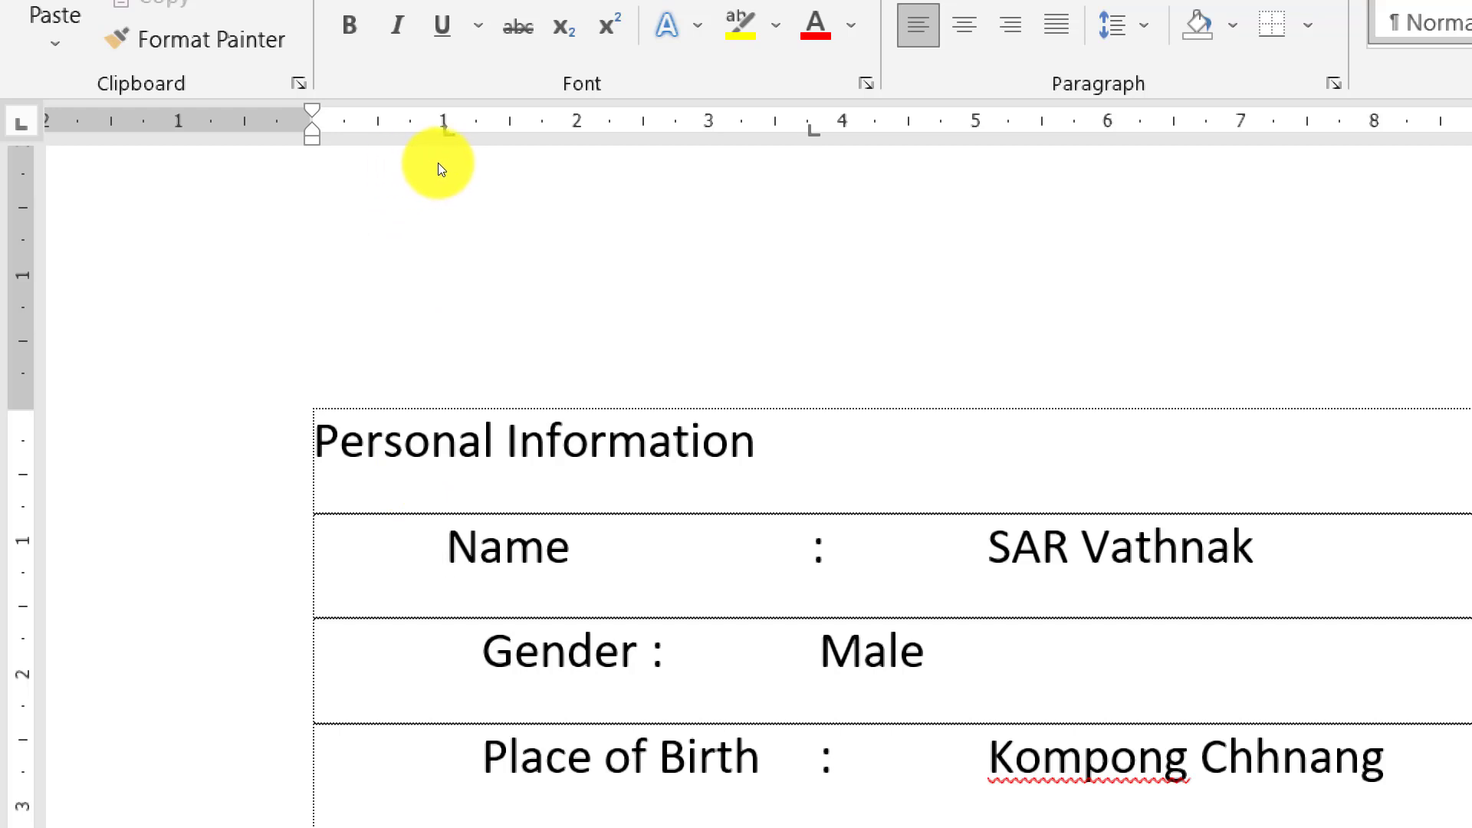
{"action": "left_click", "coordinate": [439, 162]}
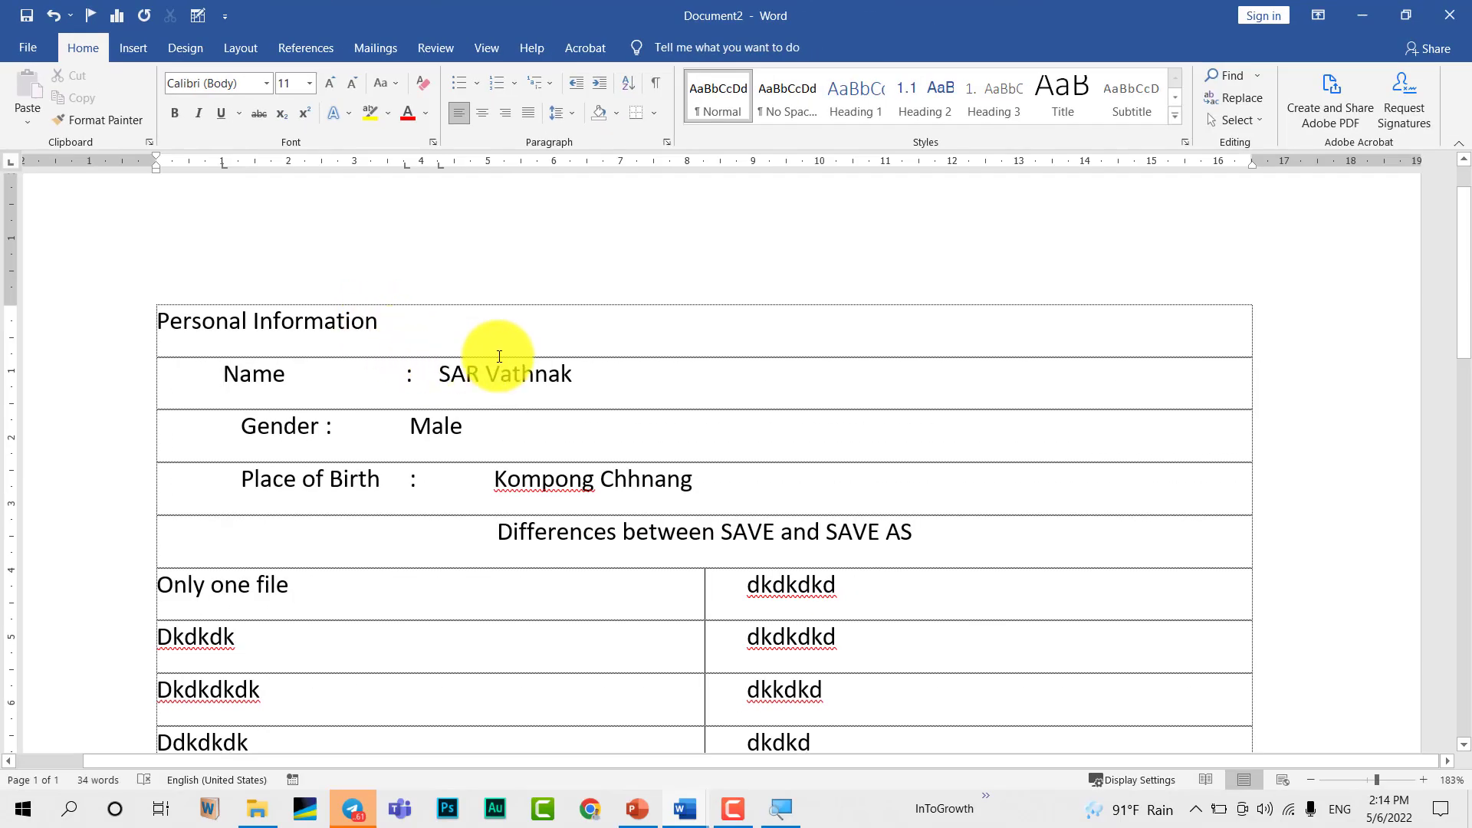
Step: Copy the Name row's tab formatting with Format Painter onto the Gender and Place of Birth rows
{"action": "left_click_drag", "start_coordinate": [587, 377], "coordinate": [231, 369]}
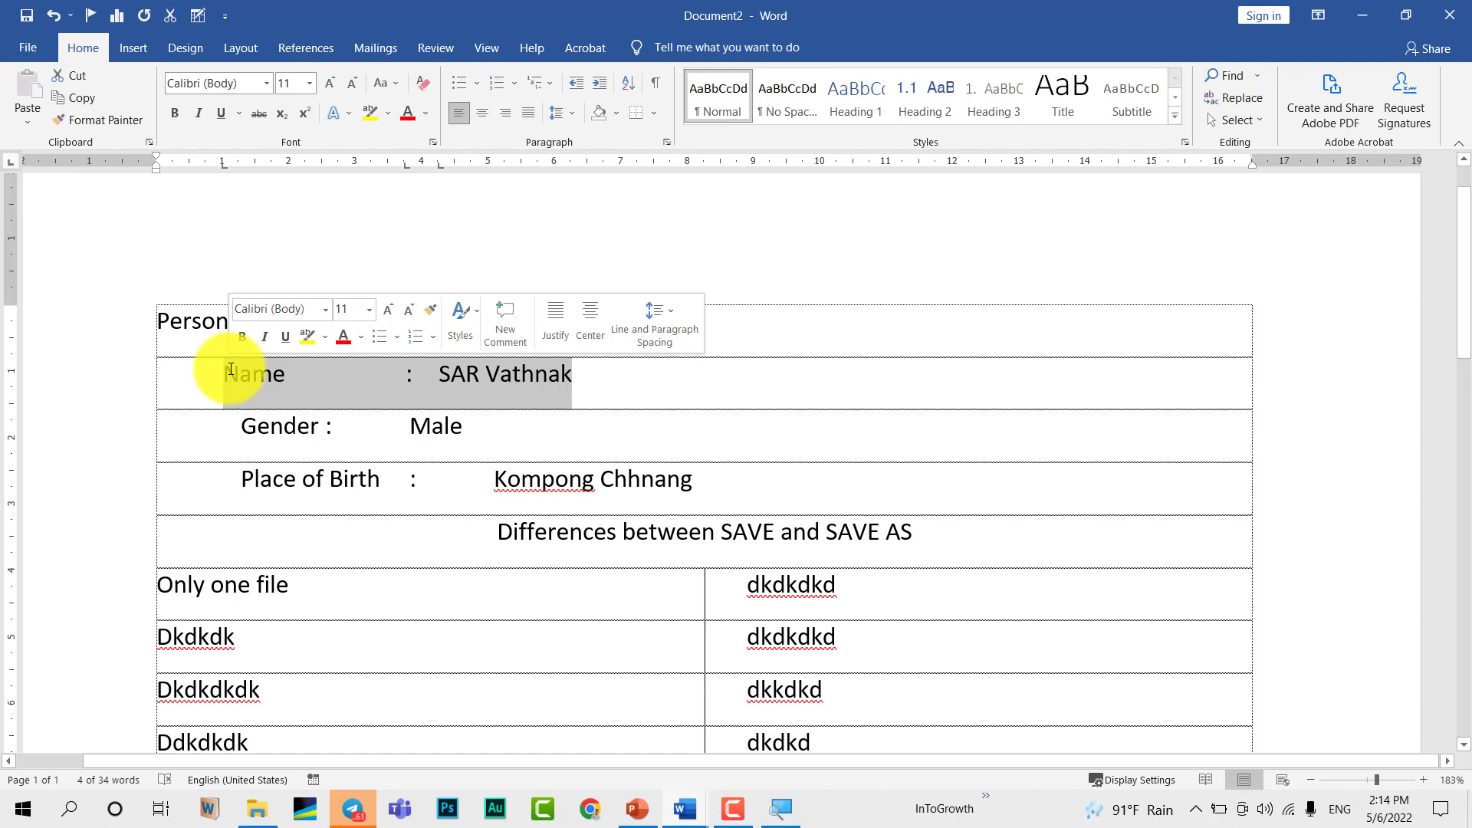
{"action": "left_click", "coordinate": [696, 483]}
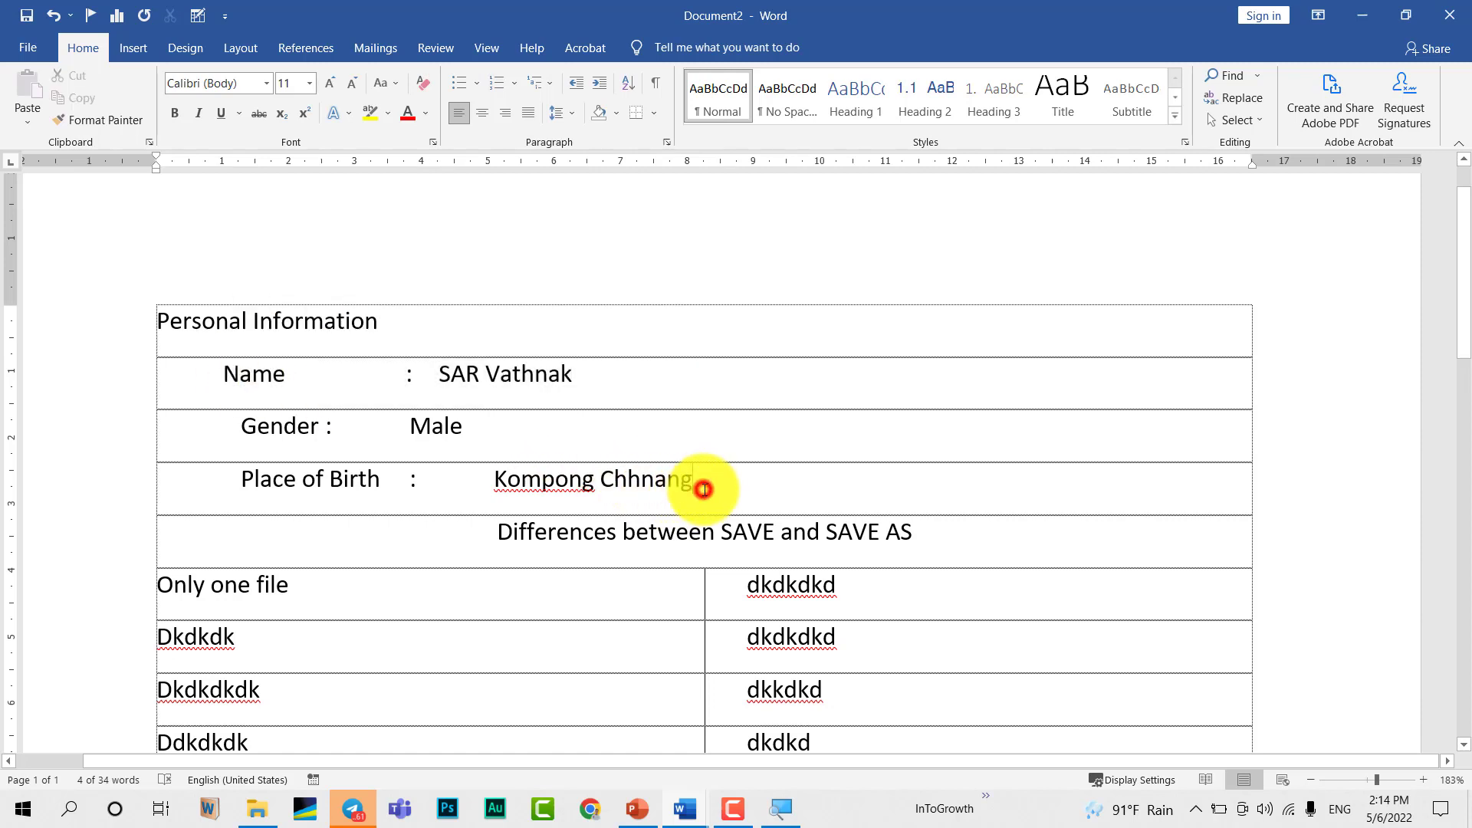
{"action": "left_click", "coordinate": [506, 364]}
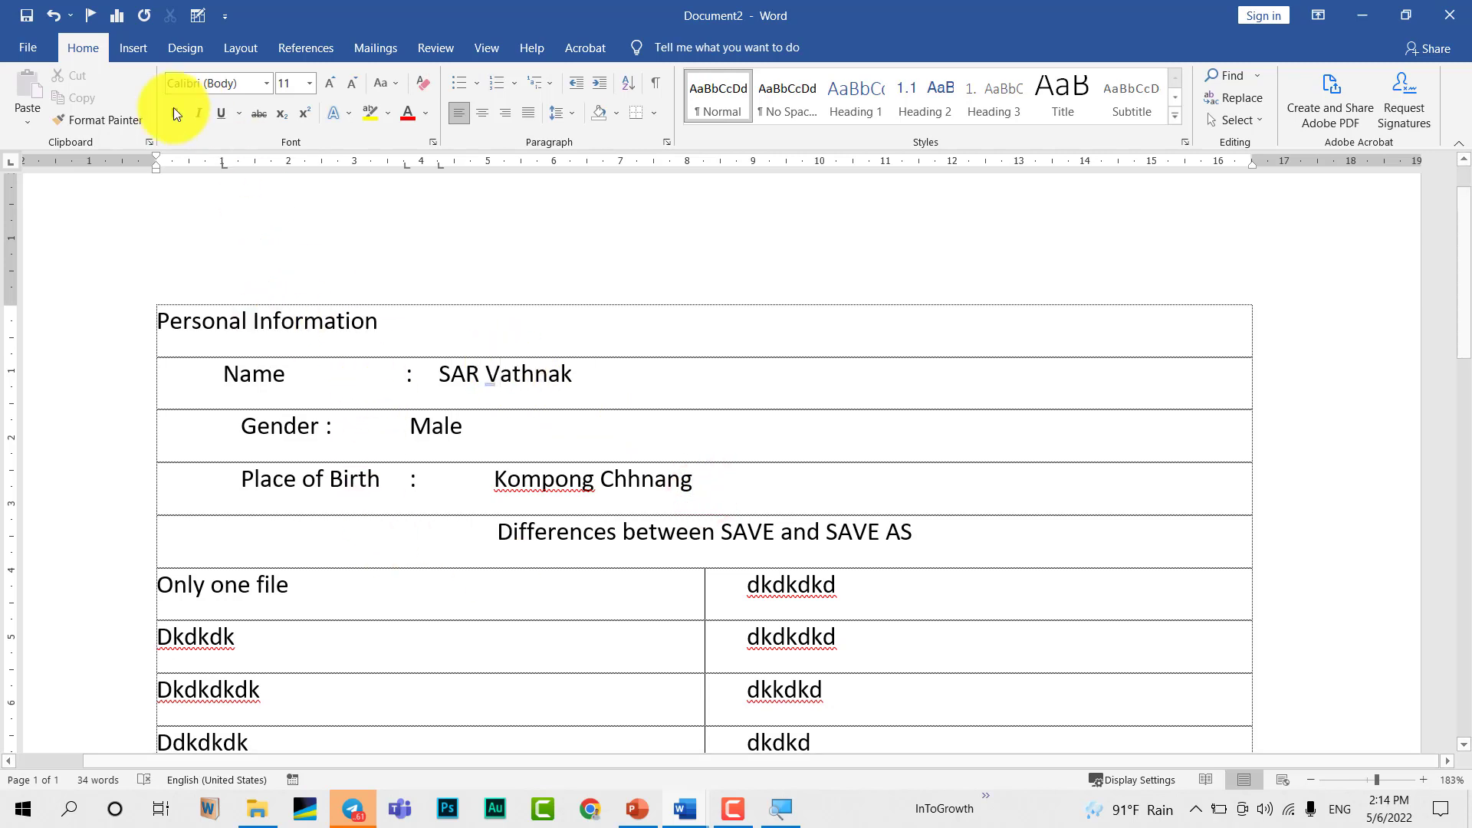
{"action": "left_click", "coordinate": [106, 121]}
{"action": "left_click", "coordinate": [105, 118]}
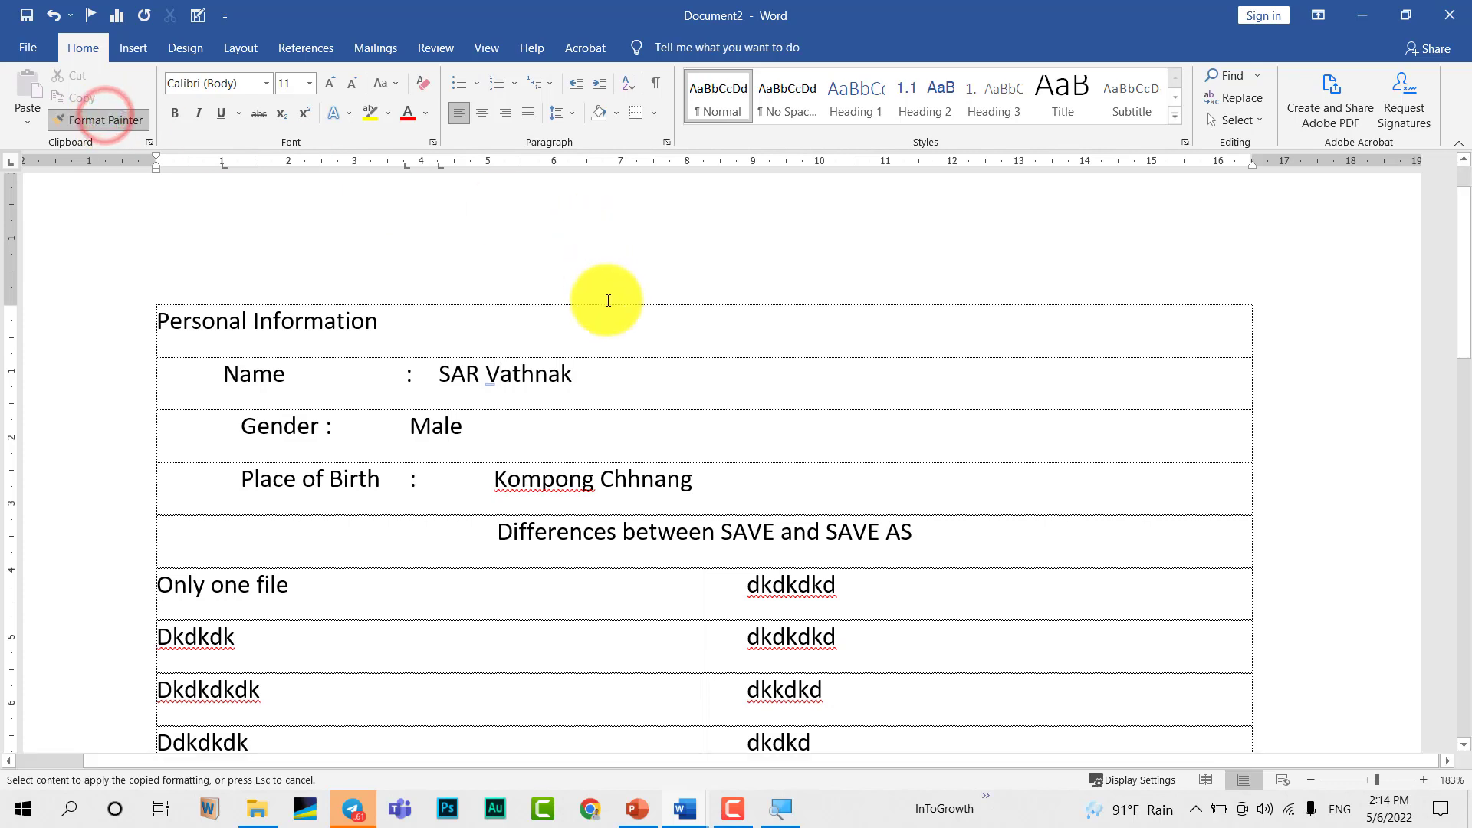
{"action": "left_click_drag", "start_coordinate": [699, 480], "coordinate": [159, 436]}
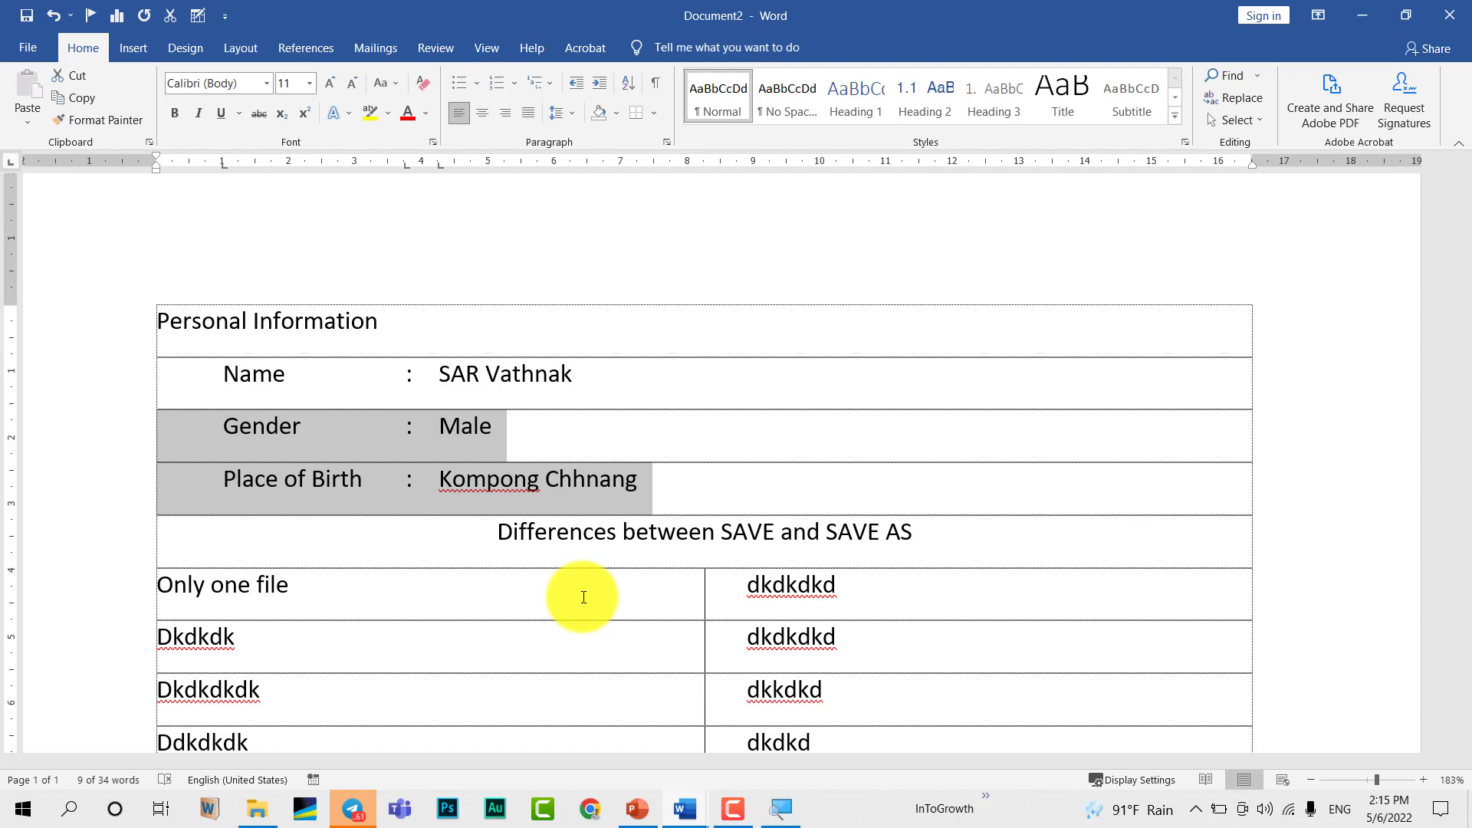
Step: Delete the Gender and Place of Birth rows and retype a tab-aligned Gender row reading ': mALE'
{"action": "key", "text": "BackSpace"}
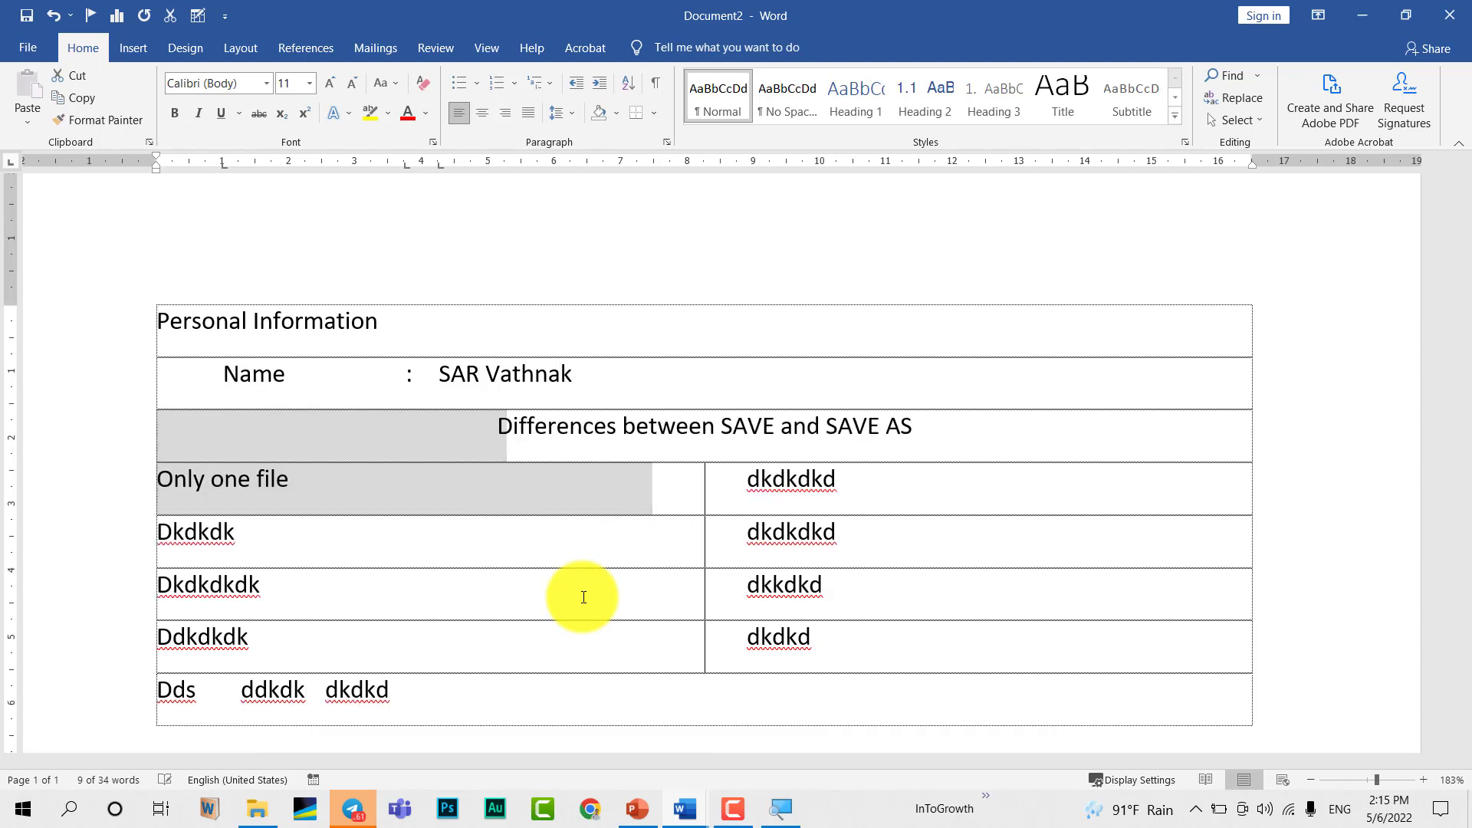
{"action": "left_click", "coordinate": [625, 384]}
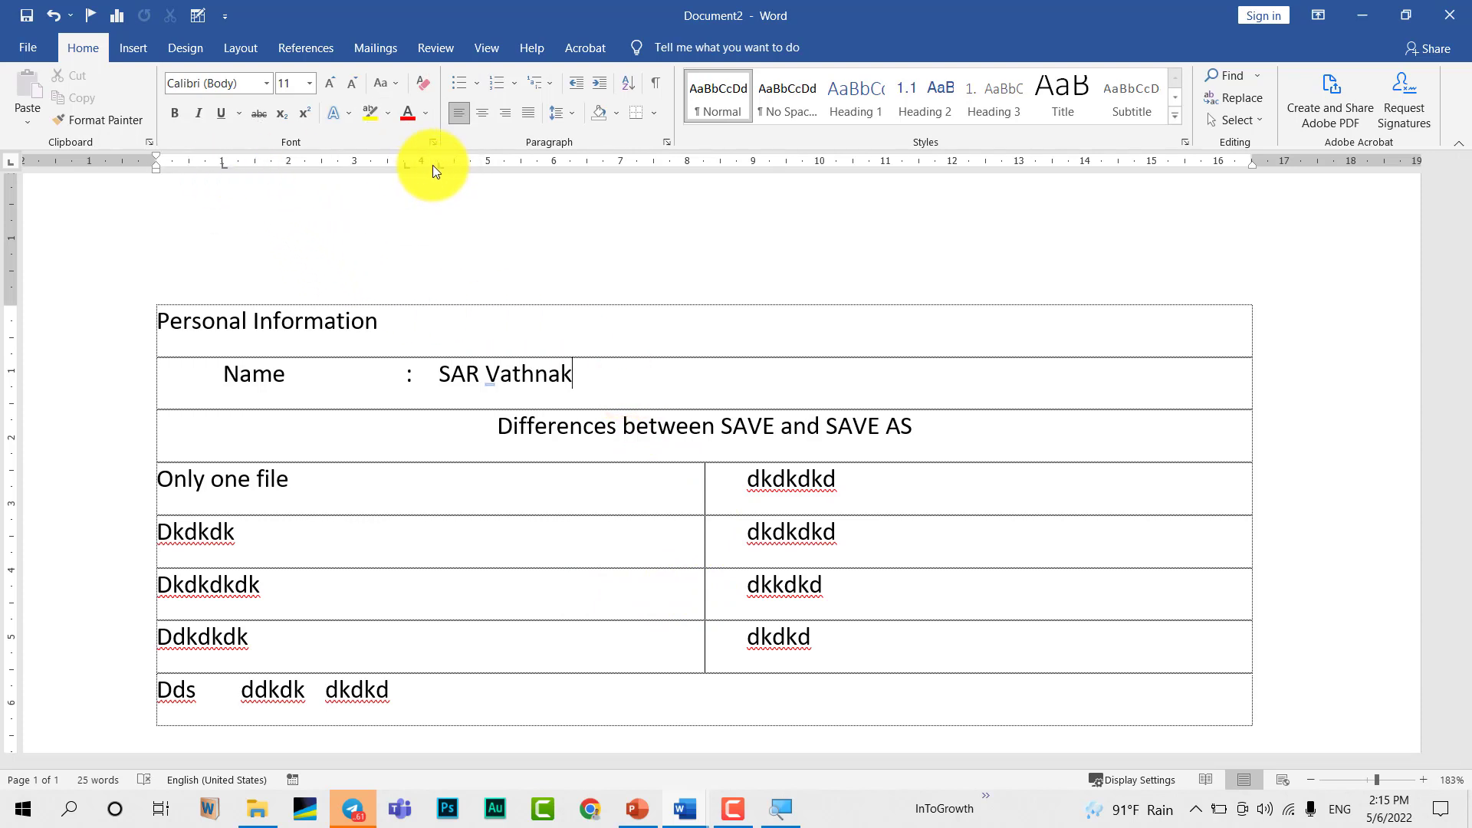
{"action": "key", "text": "ctrl+z"}
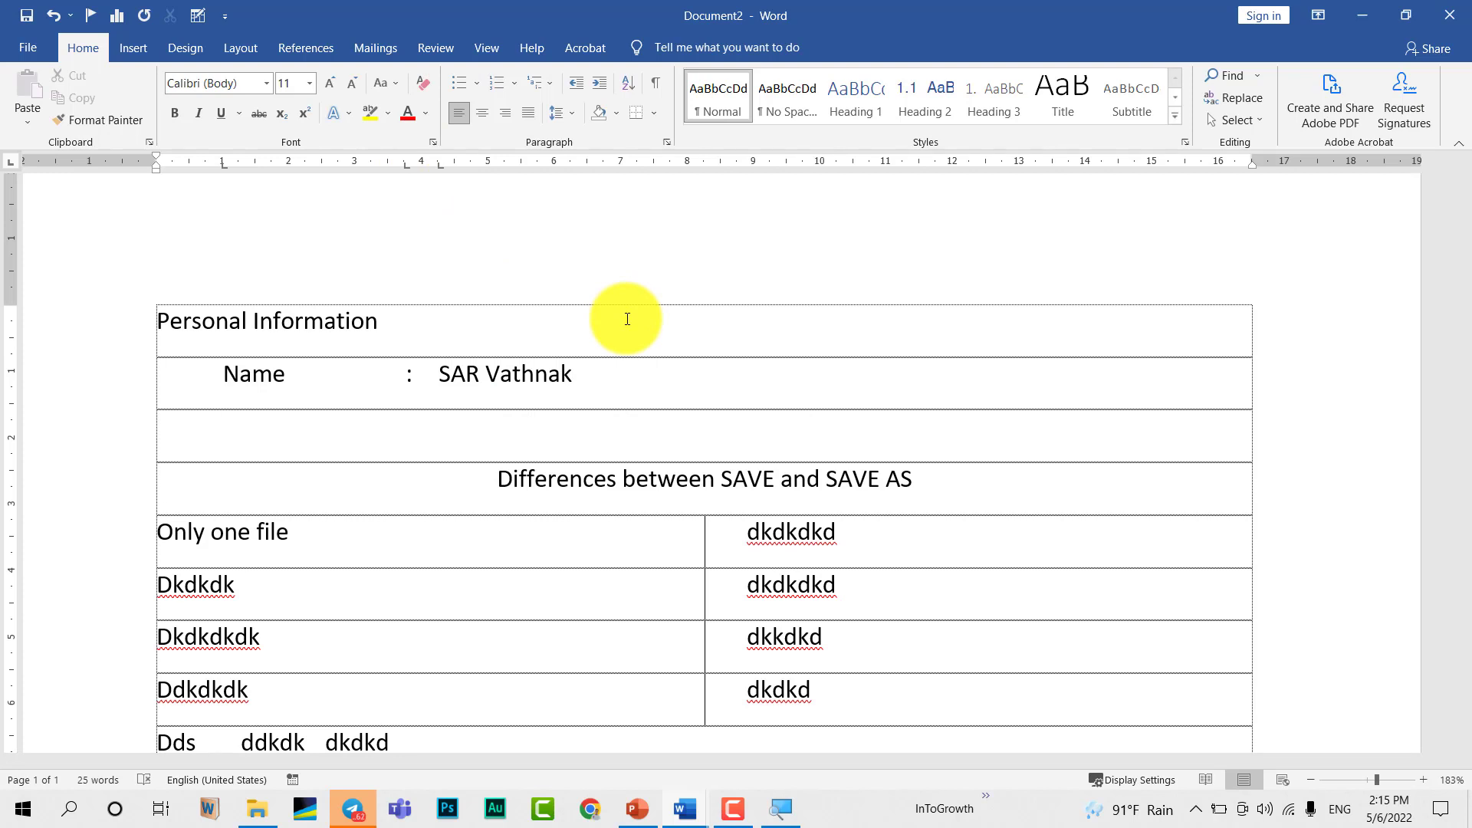
{"action": "type", "text": "G"}
{"action": "type", "text": "ender"}
{"action": "key", "text": "Tab"}
{"action": "type", "text": ";"}
{"action": "key", "text": "BackSpace"}
{"action": "type", "text": ":"}
{"action": "key", "text": "Tab"}
{"action": "type", "text": "mALE"}
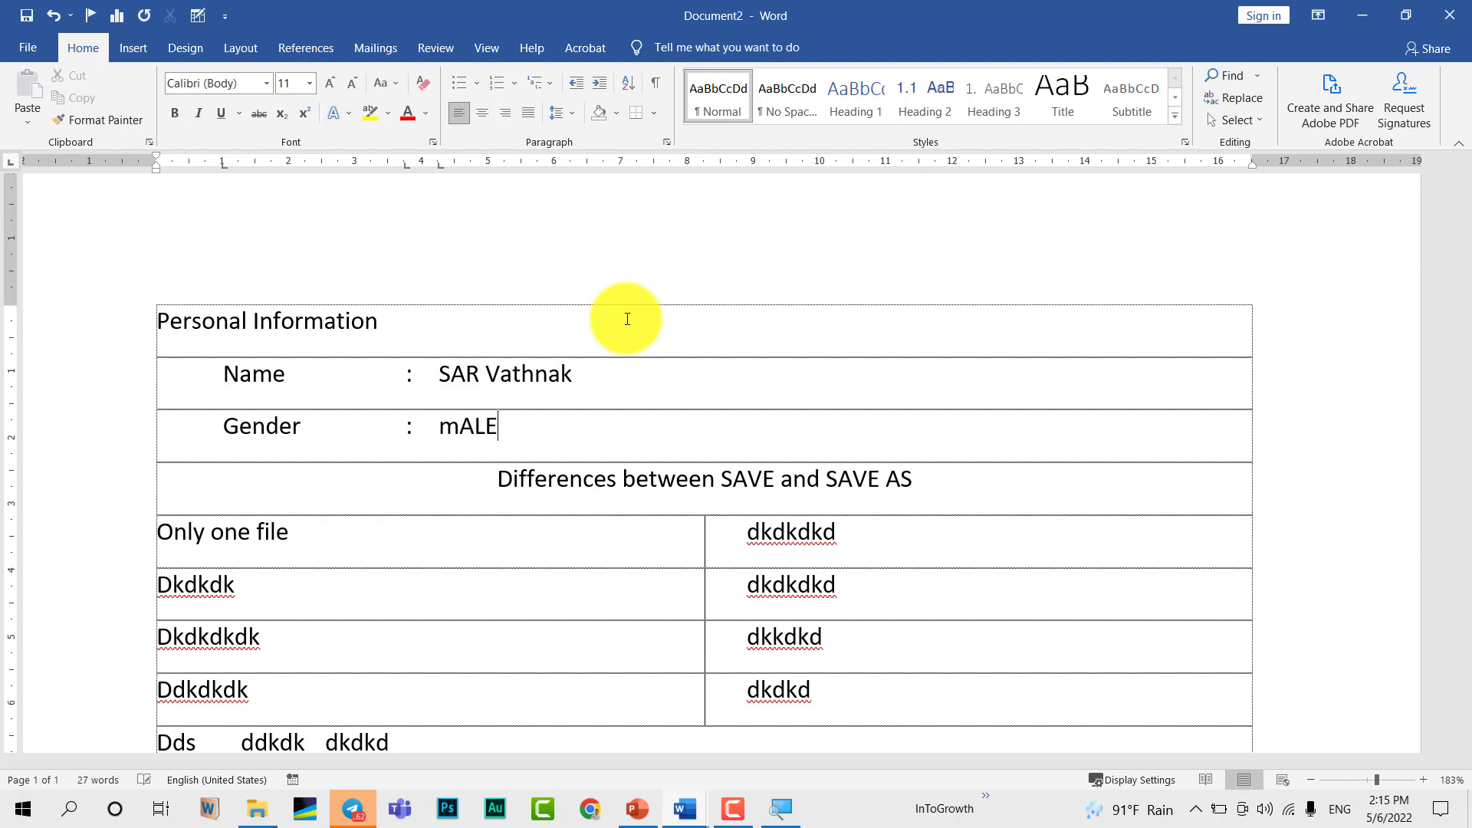
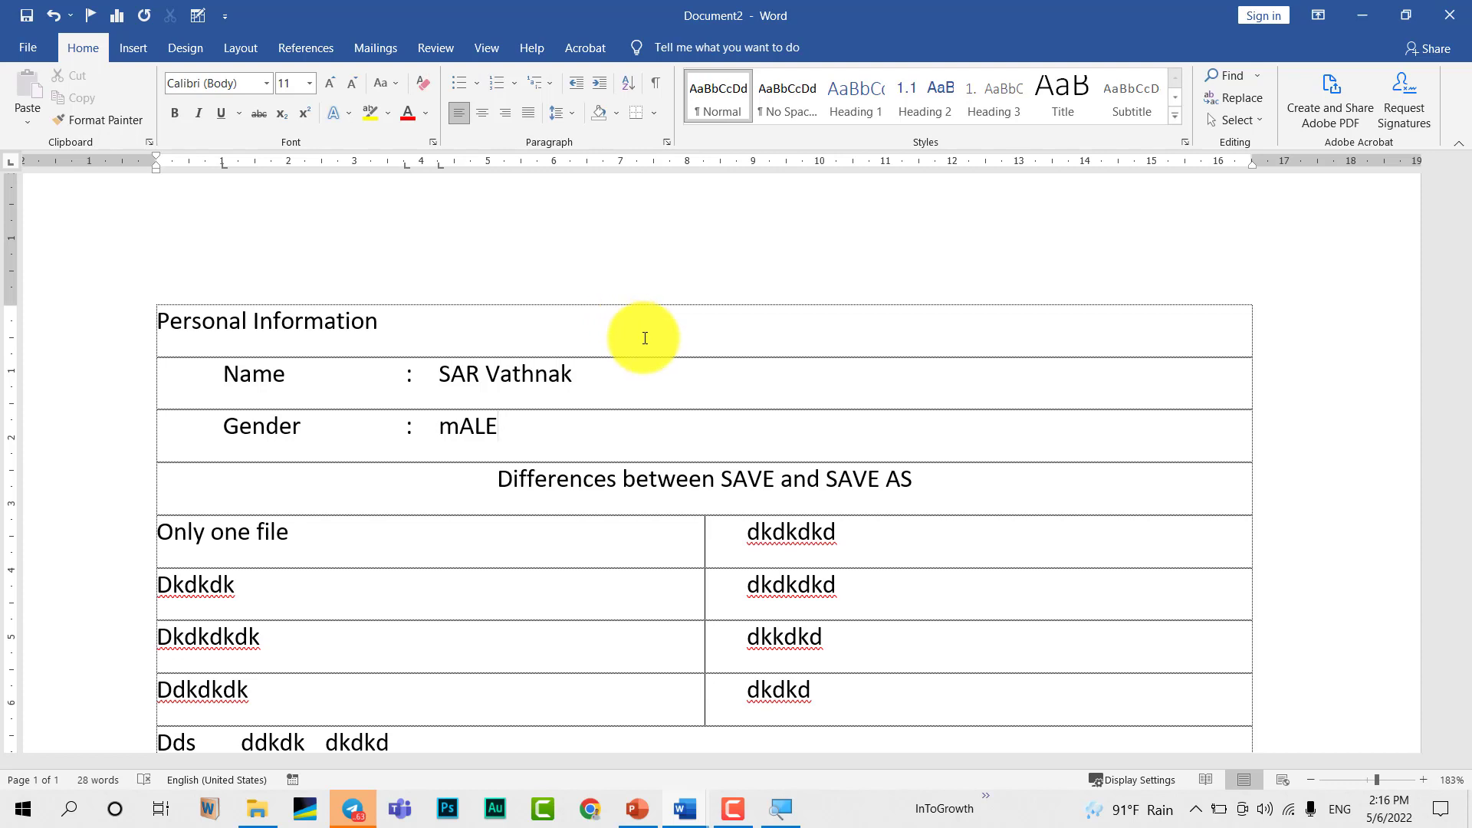
Step: Change the Gender value from 'mALE' to 'Male' and add an empty row below it
{"action": "left_click", "coordinate": [611, 422]}
{"action": "key", "text": "BackSpace"}
{"action": "key", "text": "BackSpace"}
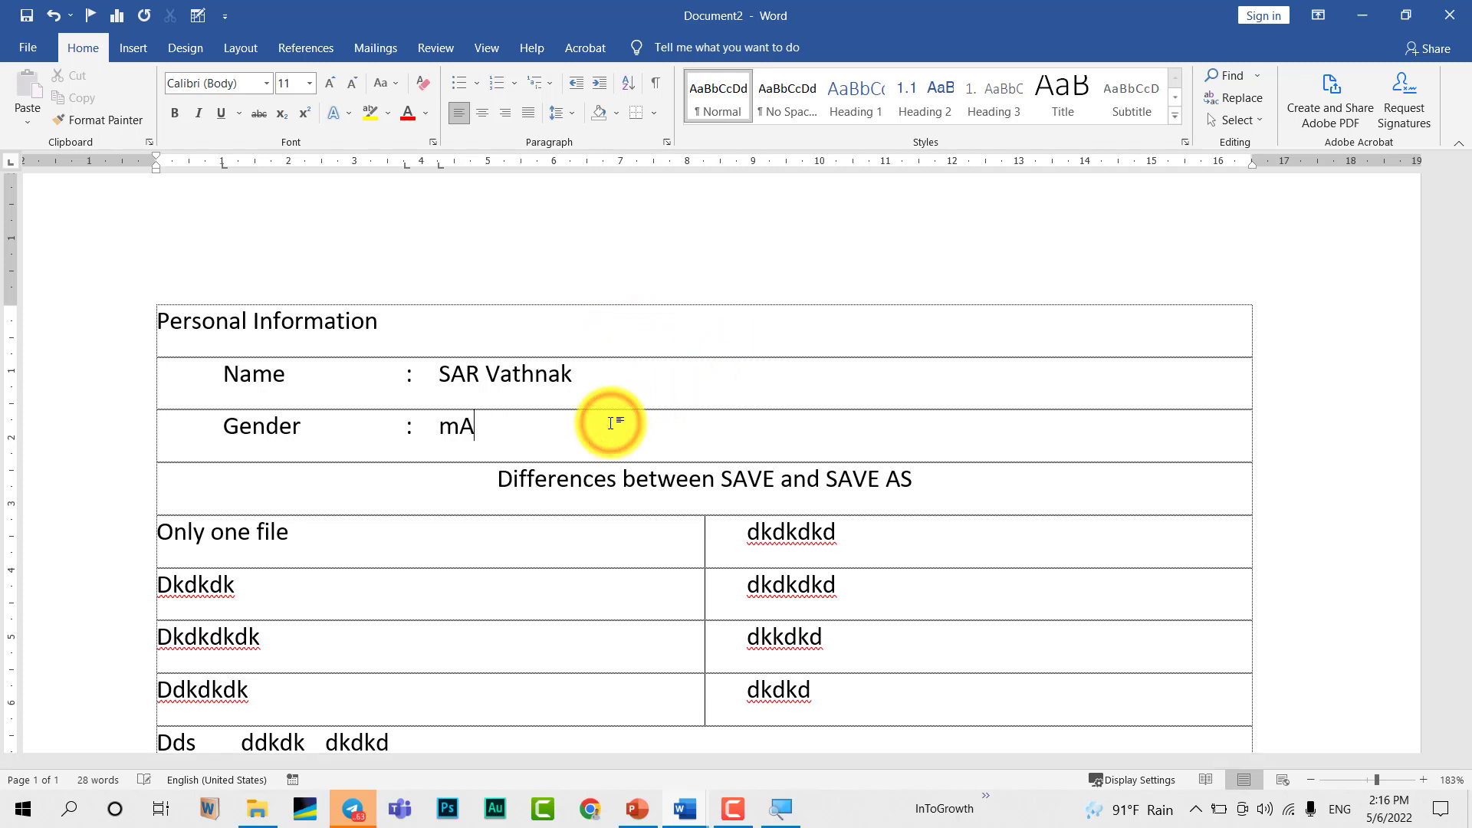
{"action": "key", "text": "BackSpace"}
{"action": "key", "text": "BackSpace"}
{"action": "type", "text": "Male"}
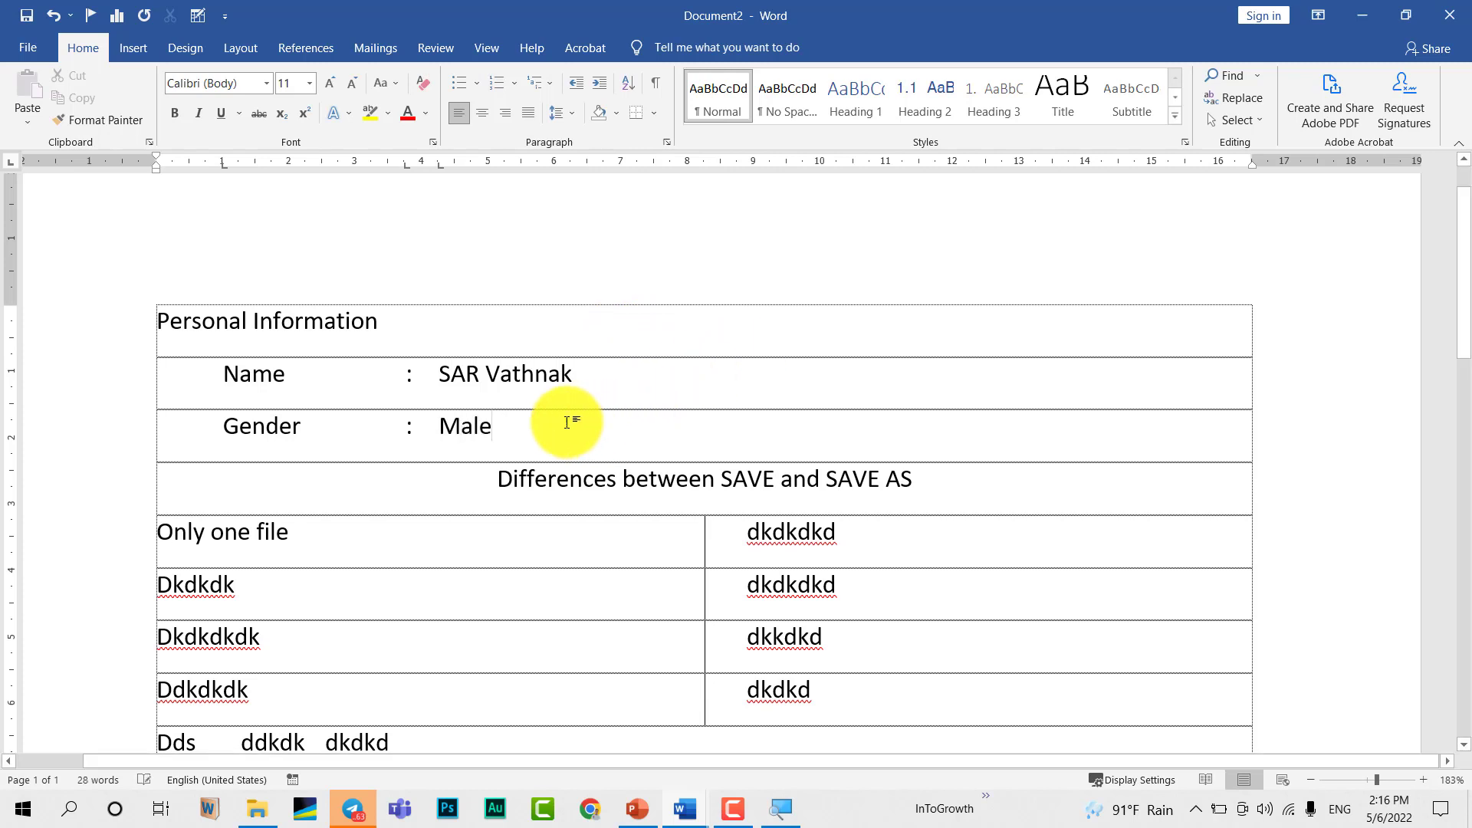
{"action": "scroll", "coordinate": [564, 420], "scroll_direction": "down", "scroll_amount": 1}
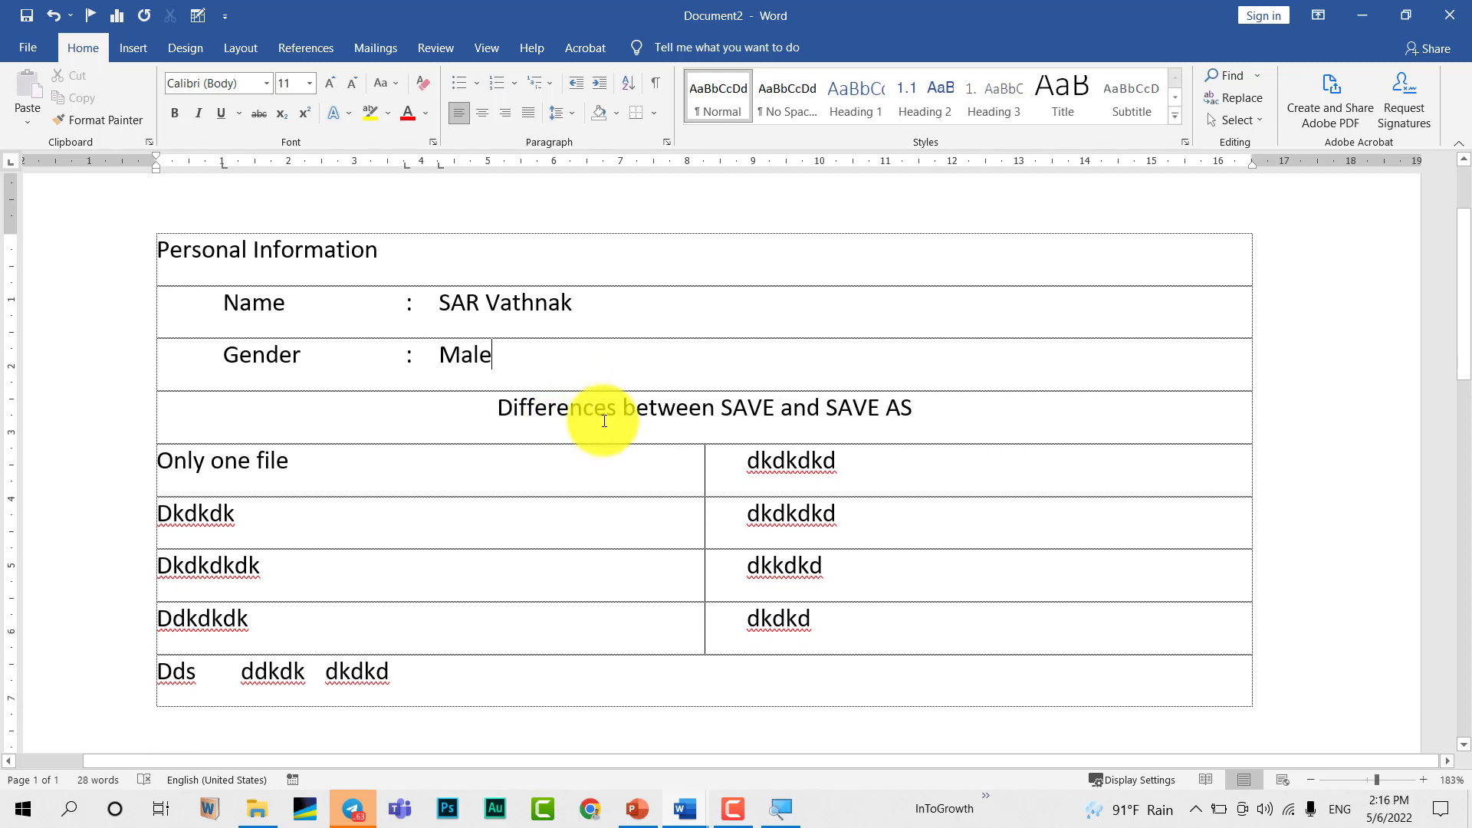
{"action": "key", "text": "Return"}
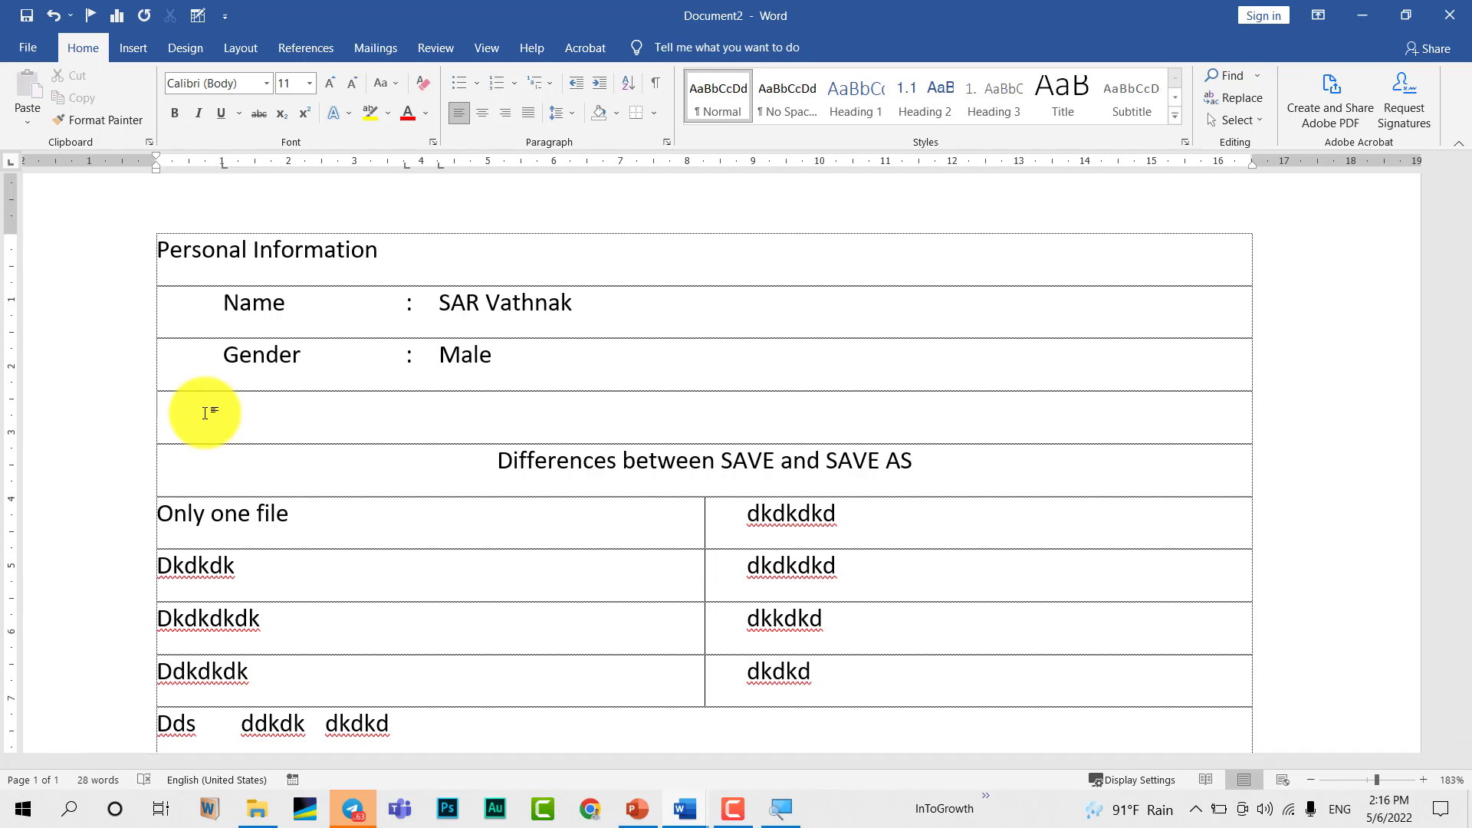
{"action": "left_click", "coordinate": [223, 165]}
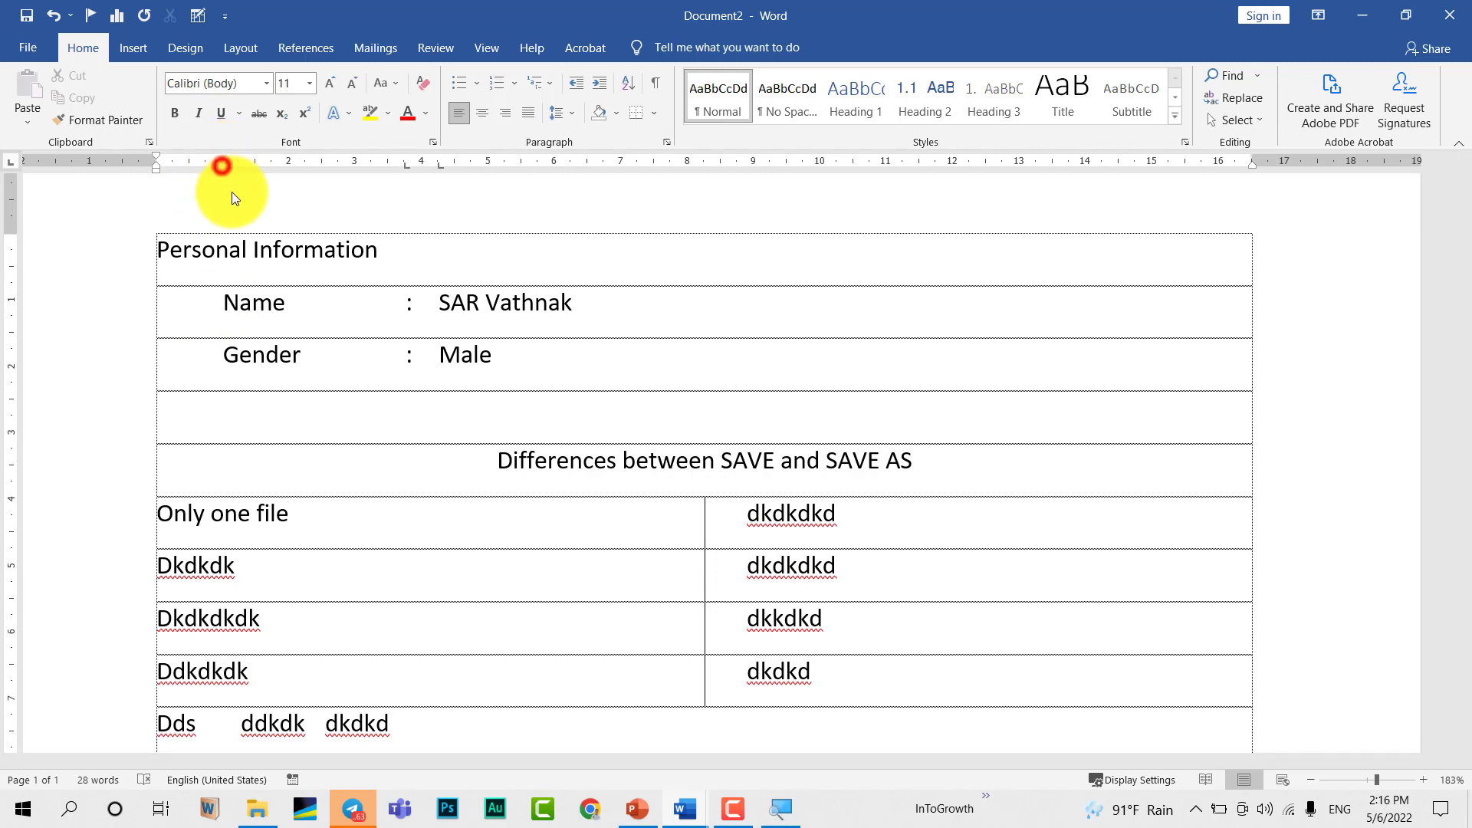
{"action": "left_click", "coordinate": [403, 164]}
{"action": "left_click", "coordinate": [438, 164]}
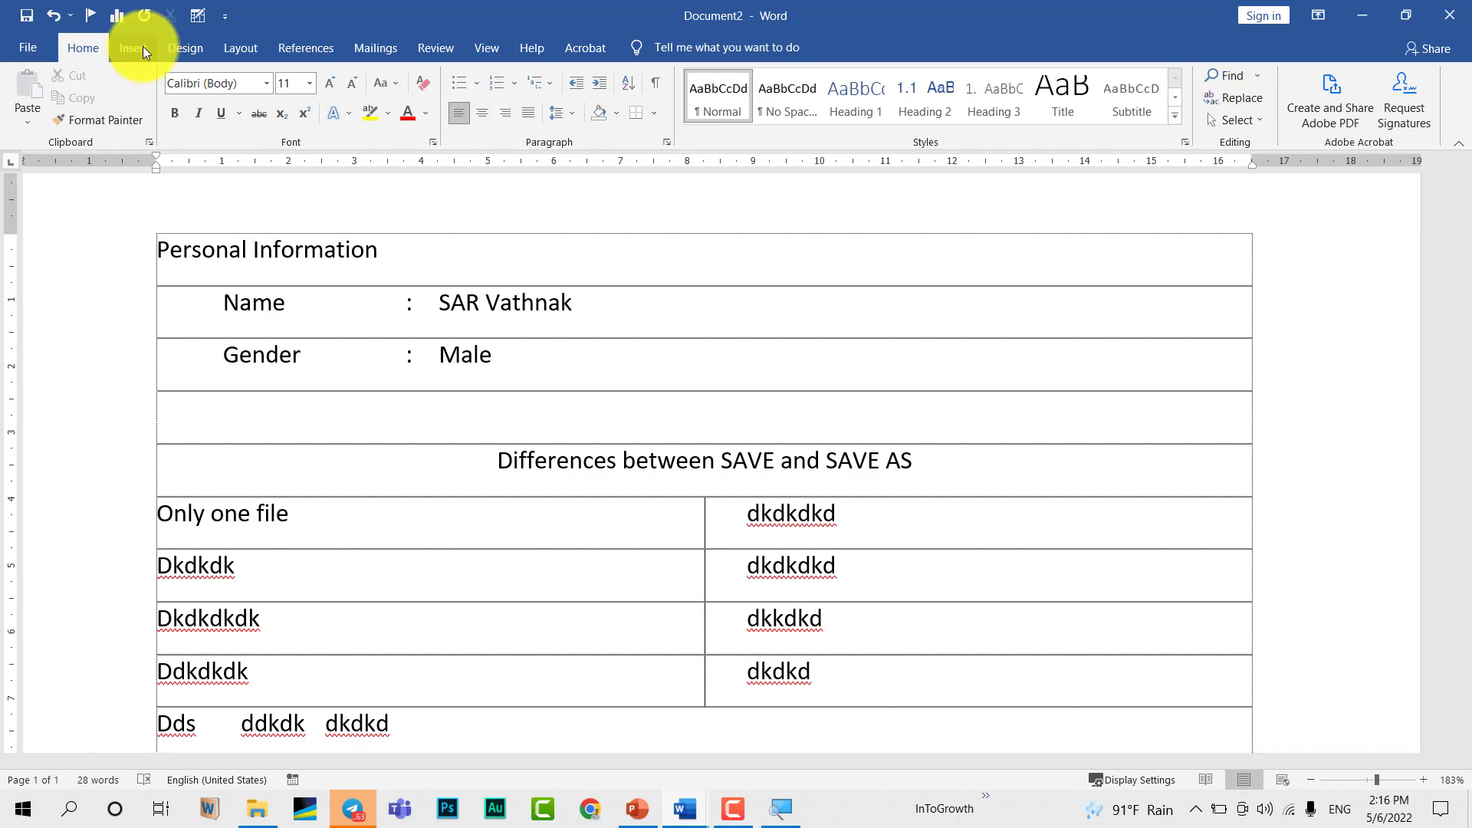
{"action": "left_click_drag", "start_coordinate": [119, 460], "coordinate": [200, 399]}
{"action": "left_click", "coordinate": [201, 400]}
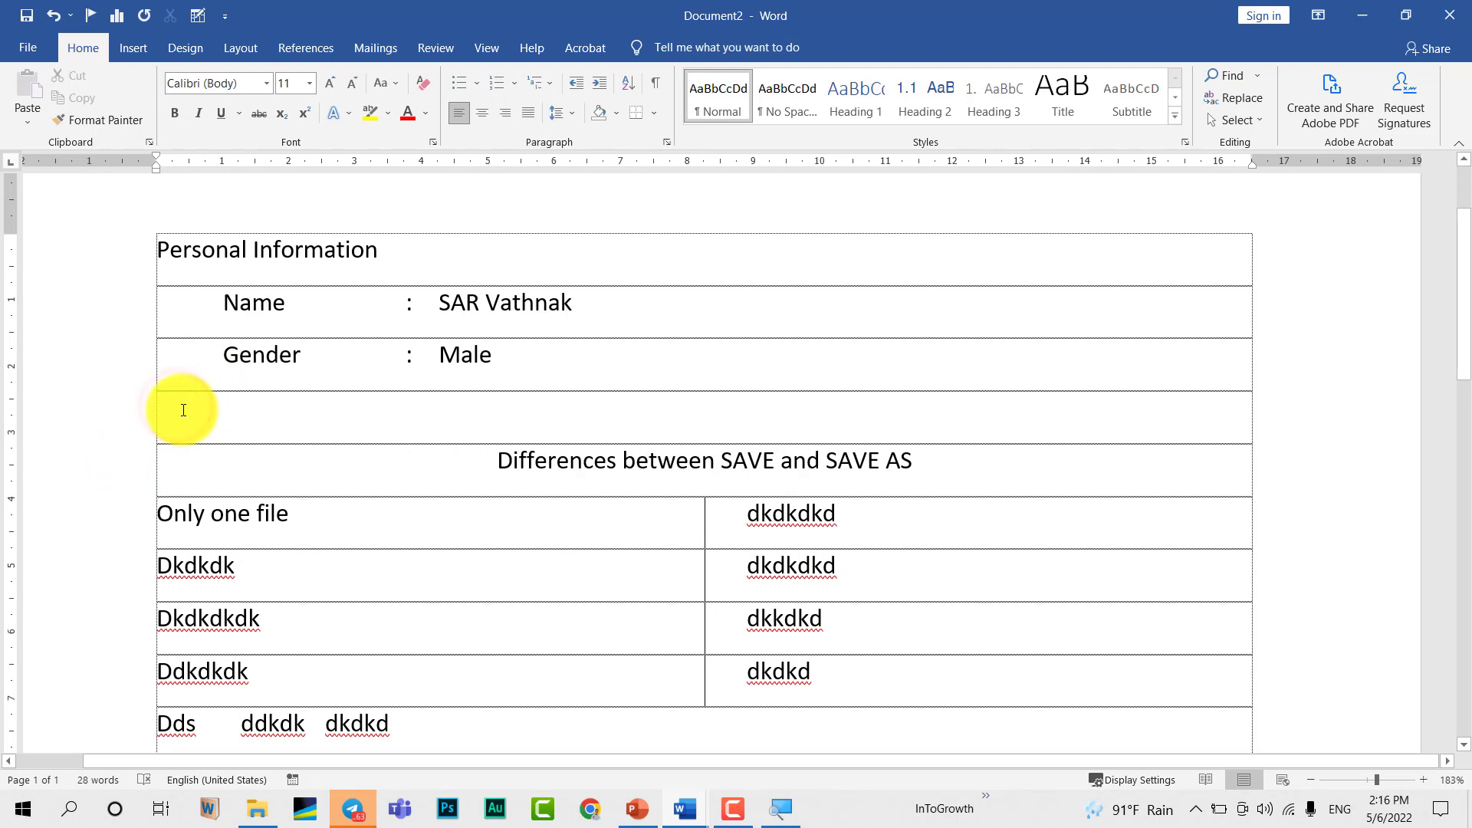
{"action": "left_click", "coordinate": [575, 303]}
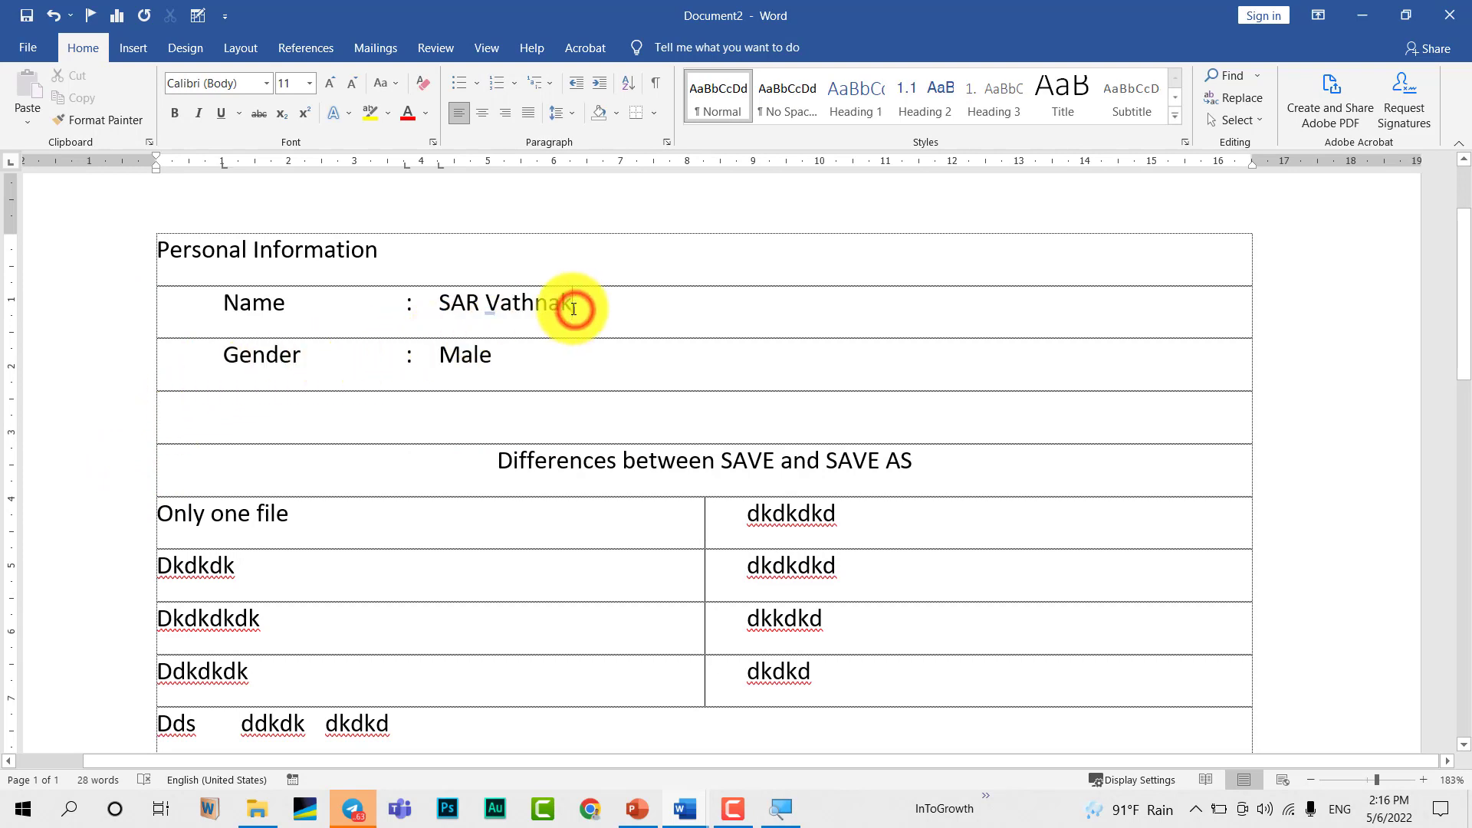
{"action": "left_click", "coordinate": [434, 302]}
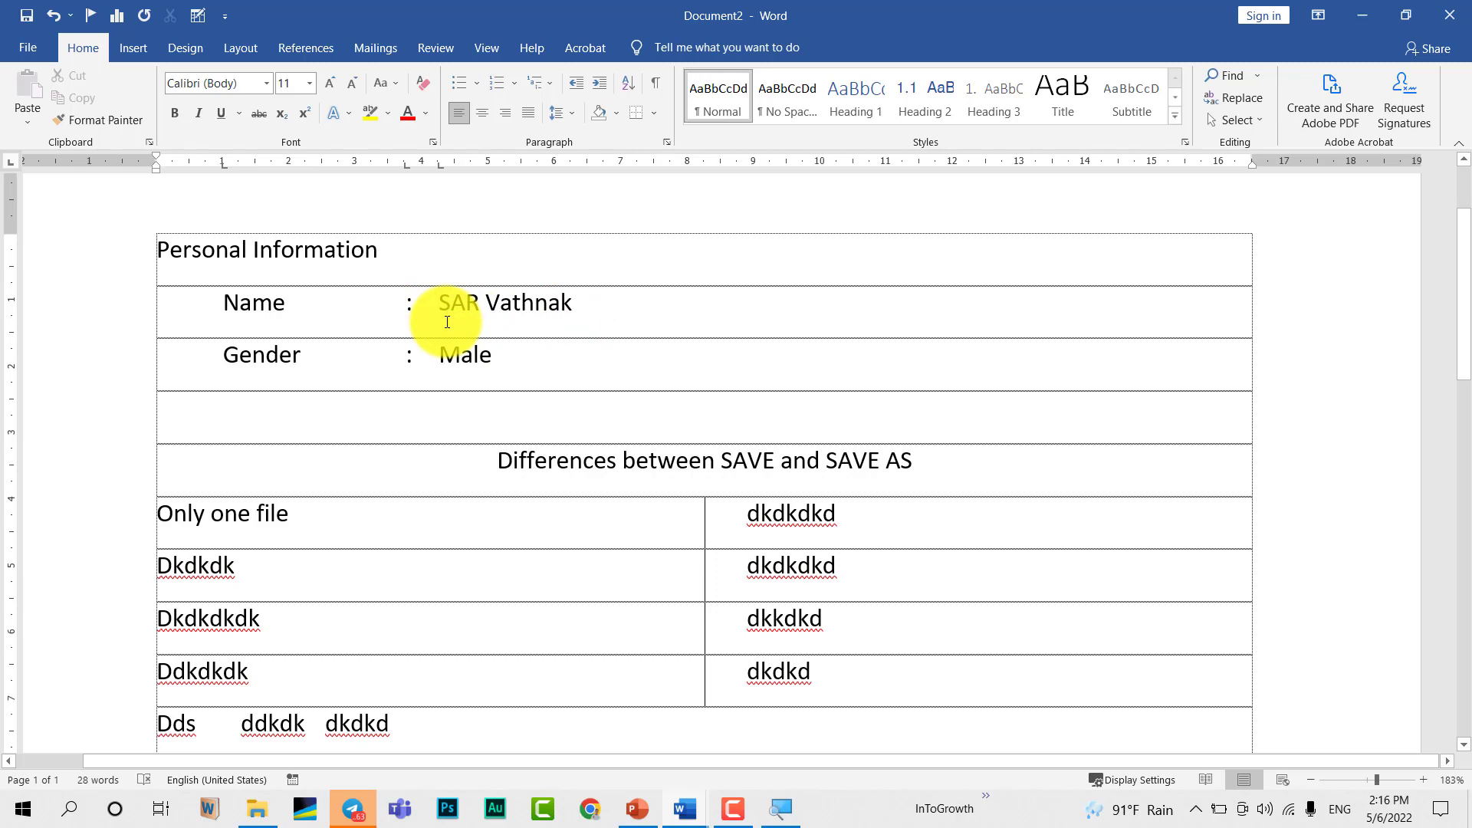
{"action": "left_click", "coordinate": [245, 300]}
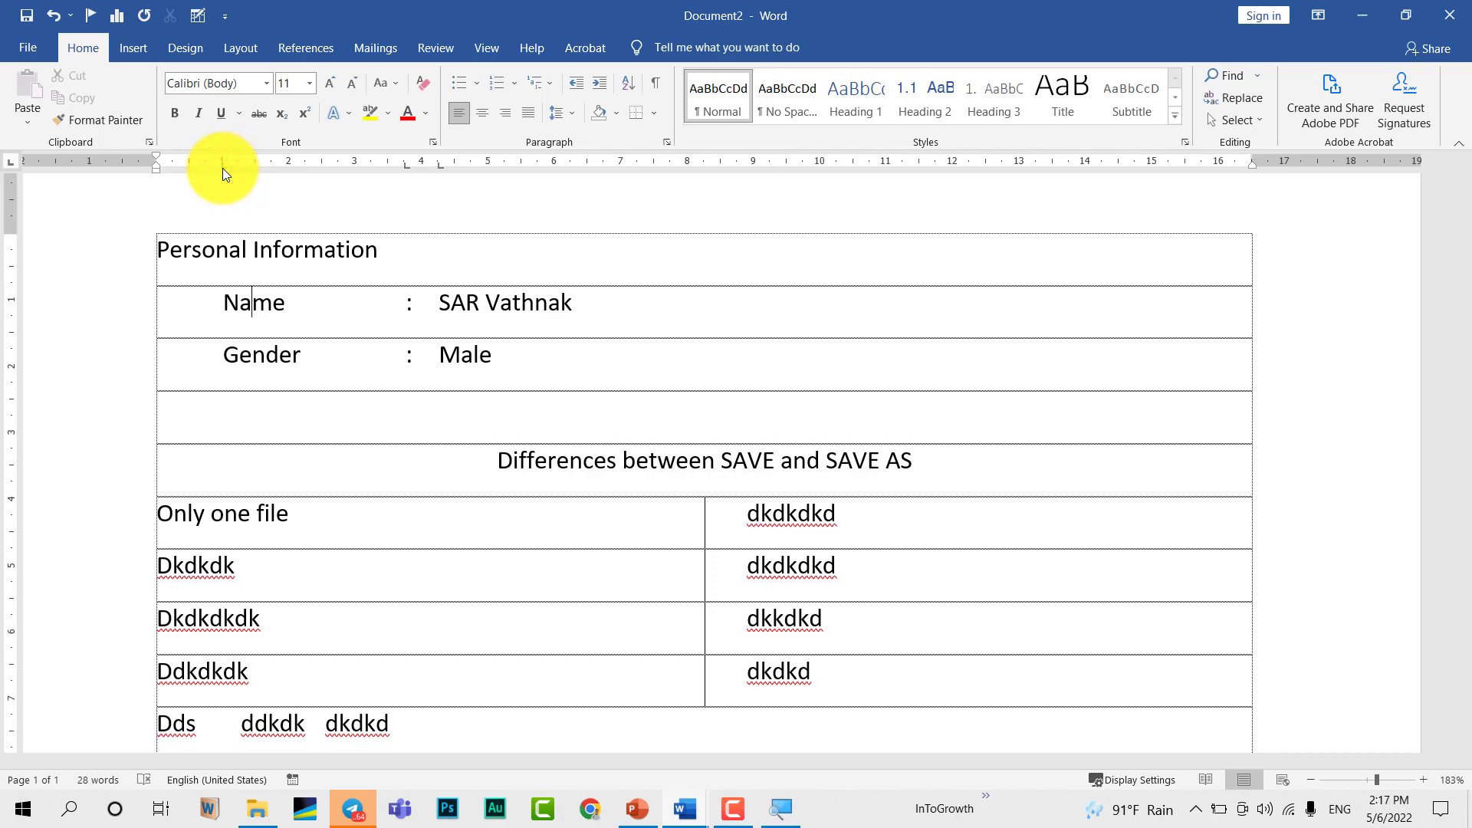
Step: Right-align the Name and Gender labels with right tab stops near 3.5 cm, removing the old left tabs
{"action": "left_click", "coordinate": [14, 163]}
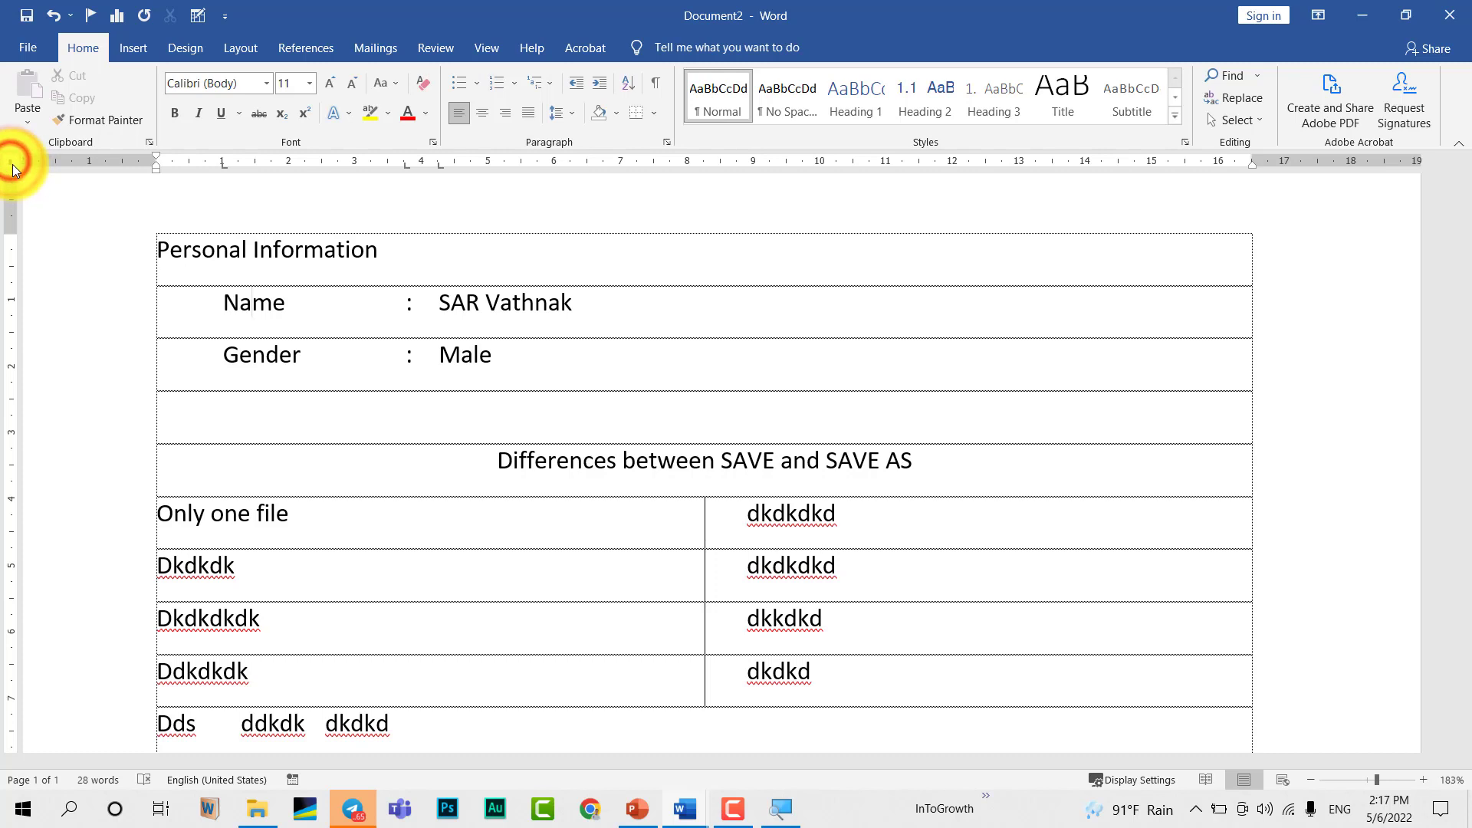
{"action": "left_click", "coordinate": [15, 163]}
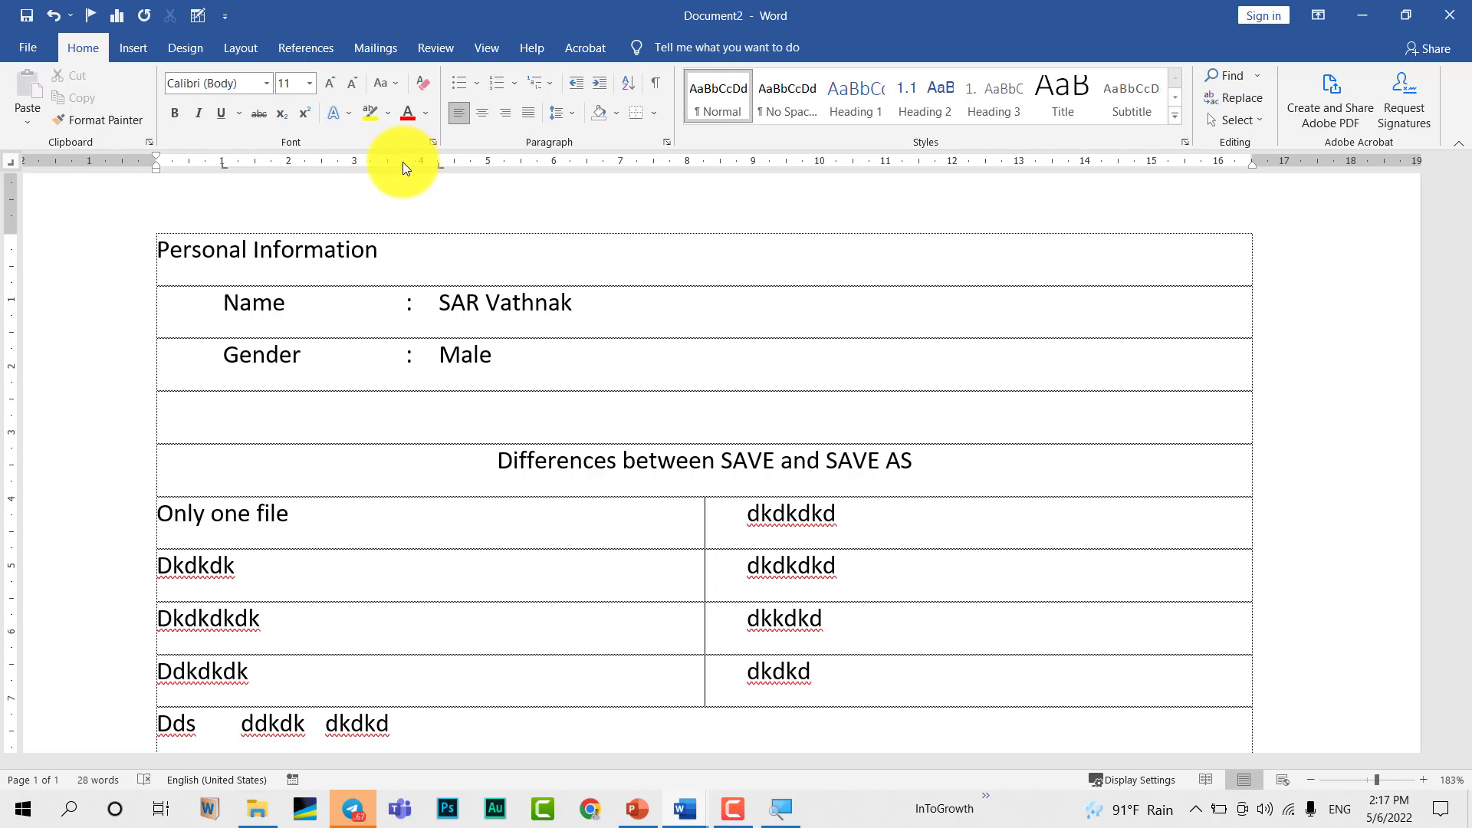
{"action": "left_click_drag", "start_coordinate": [402, 162], "coordinate": [370, 164]}
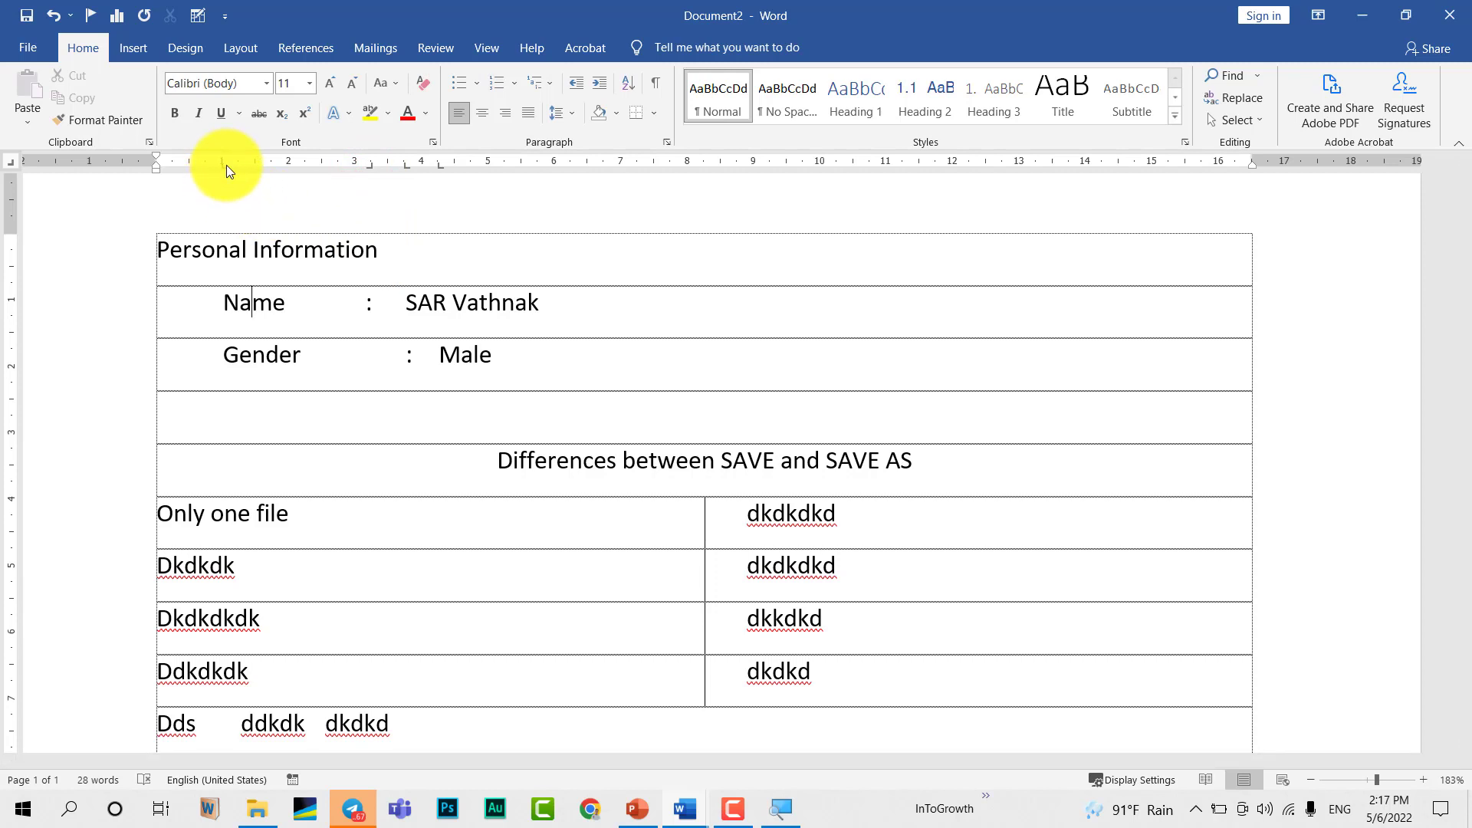
{"action": "left_click_drag", "start_coordinate": [224, 164], "coordinate": [138, 238]}
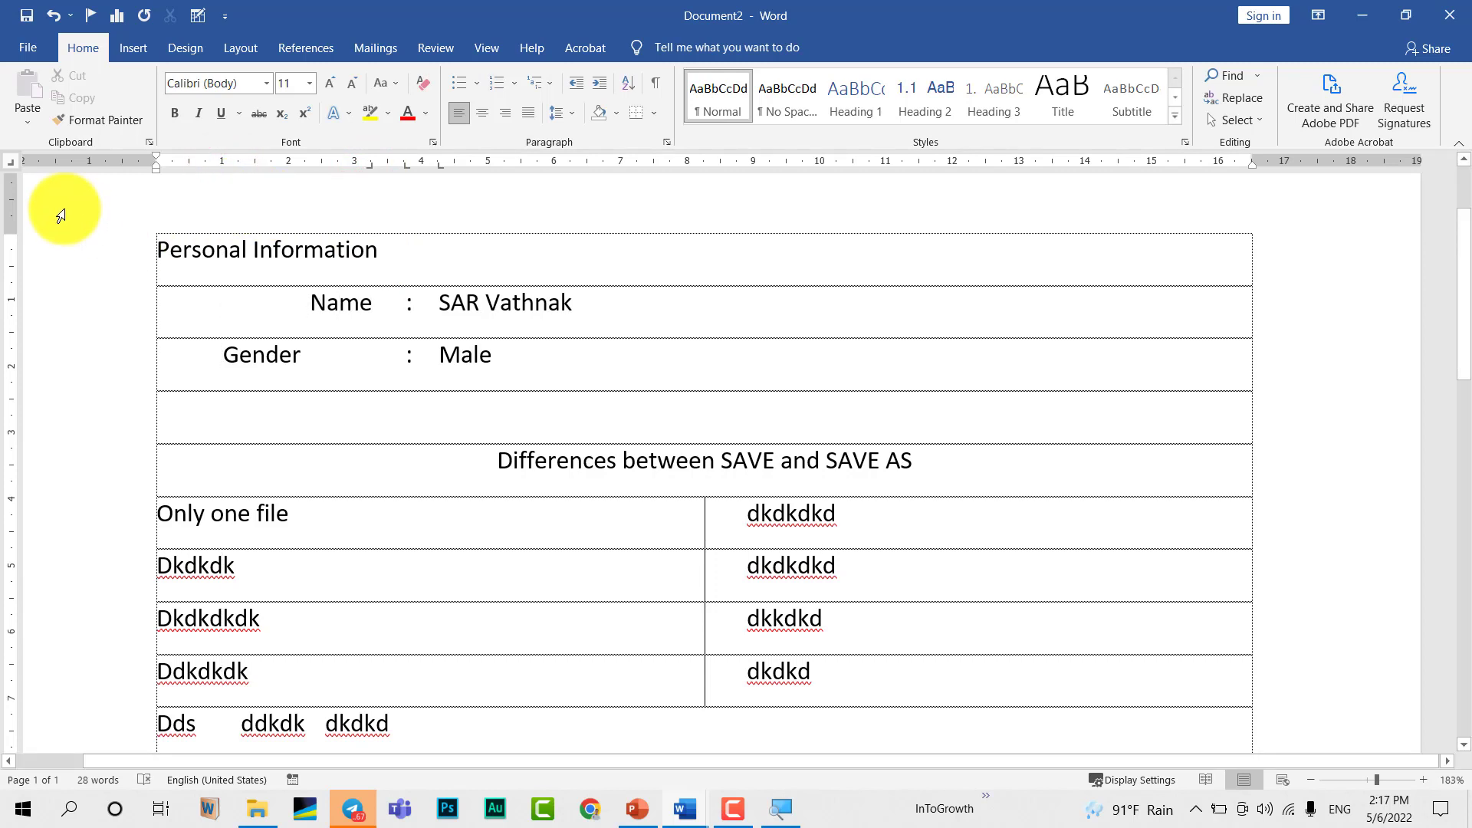
{"action": "left_click", "coordinate": [316, 356]}
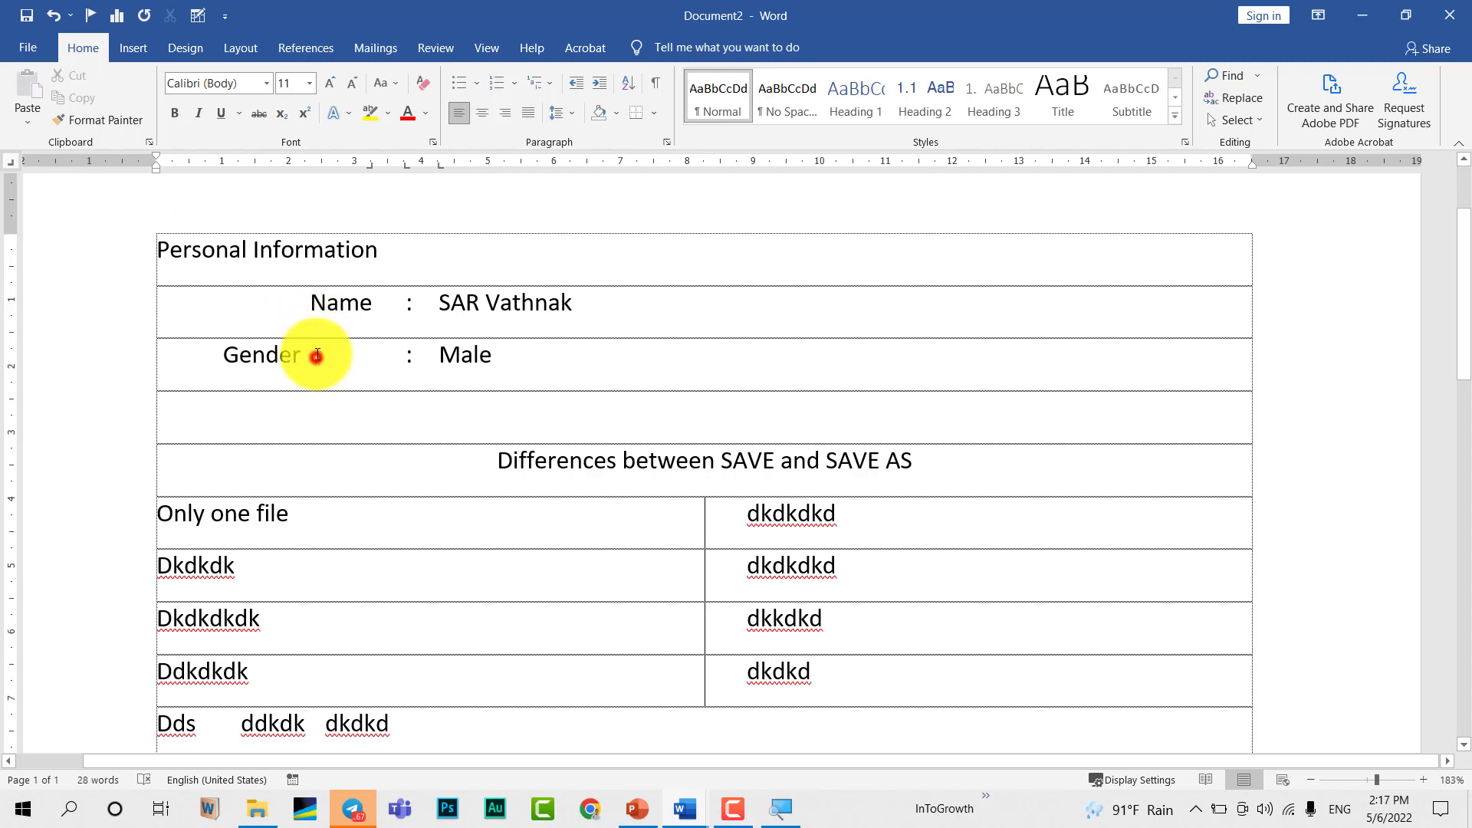
{"action": "left_click", "coordinate": [369, 167]}
{"action": "left_click_drag", "start_coordinate": [223, 165], "coordinate": [215, 207]}
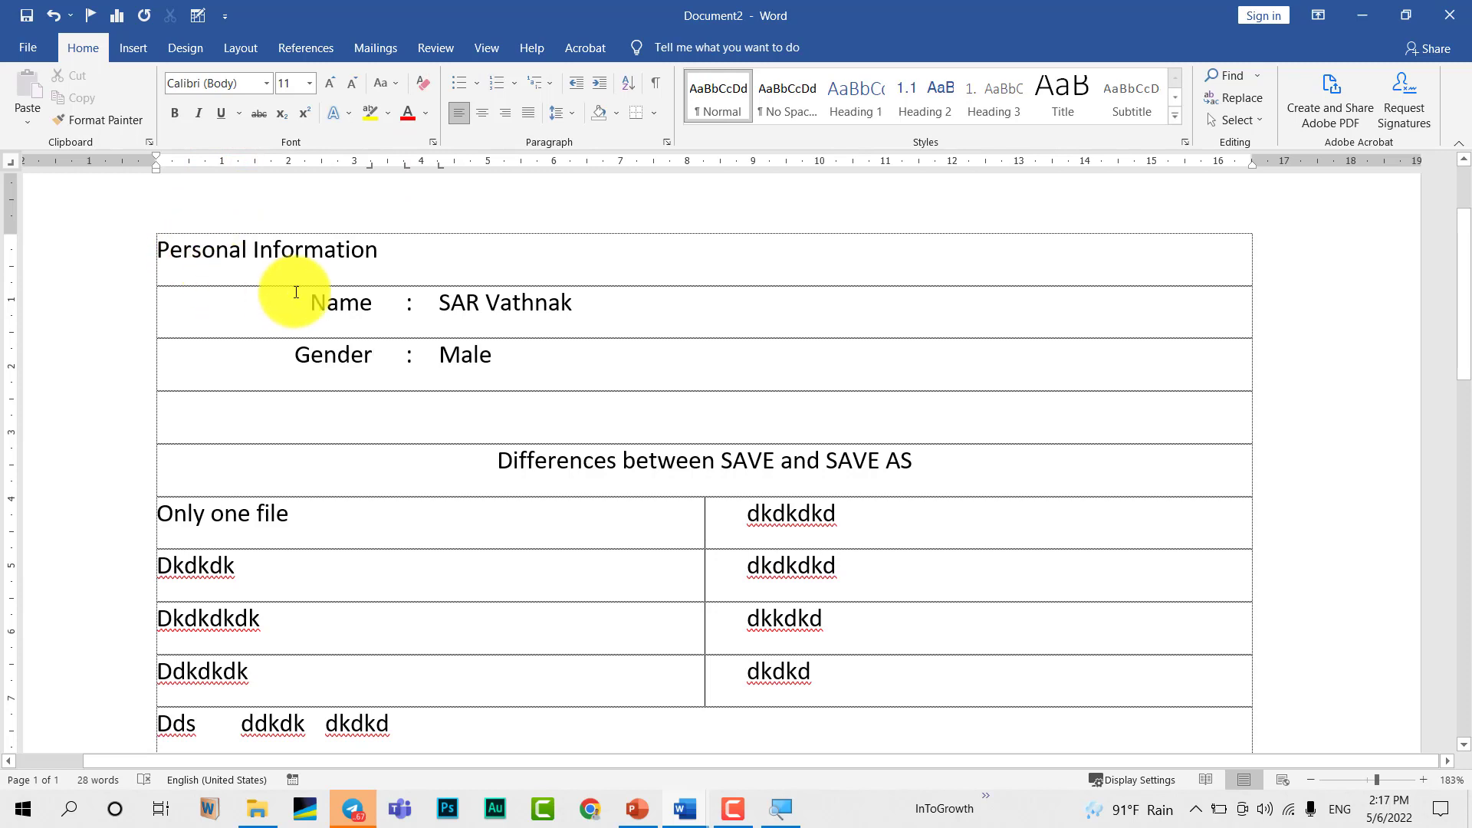
Step: Add a row below Gender and type the right-aligned label 'Place of Birth'
{"action": "left_click", "coordinate": [498, 368]}
{"action": "key", "text": "Return"}
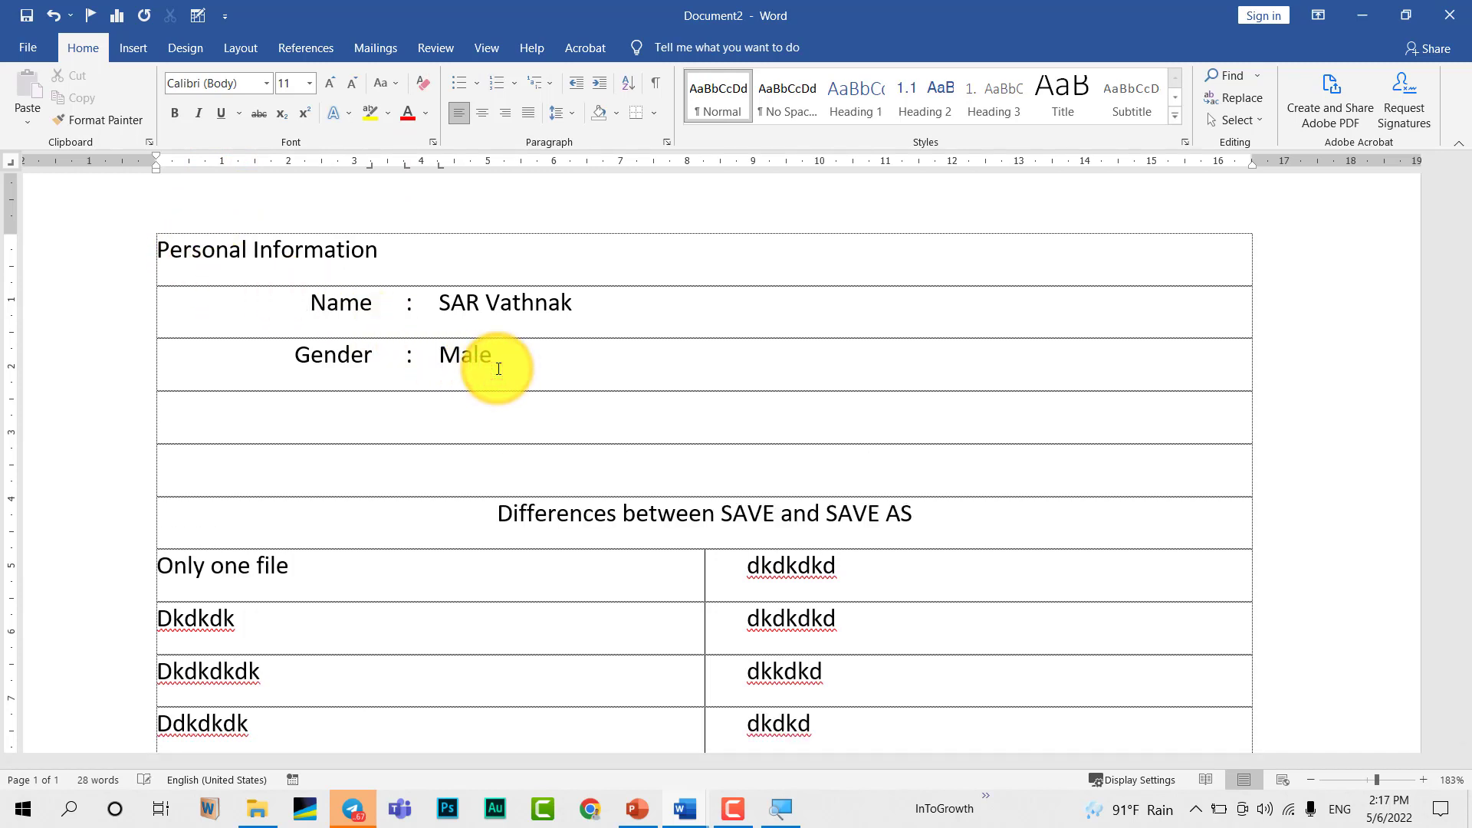
{"action": "type", "text": "Pa"}
{"action": "key", "text": "BackSpace"}
{"action": "type", "text": "la"}
{"action": "key", "text": "BackSpace"}
{"action": "key", "text": "BackSpace"}
{"action": "key", "text": "BackSpace"}
{"action": "key", "text": "Tab"}
{"action": "type", "text": "Place "}
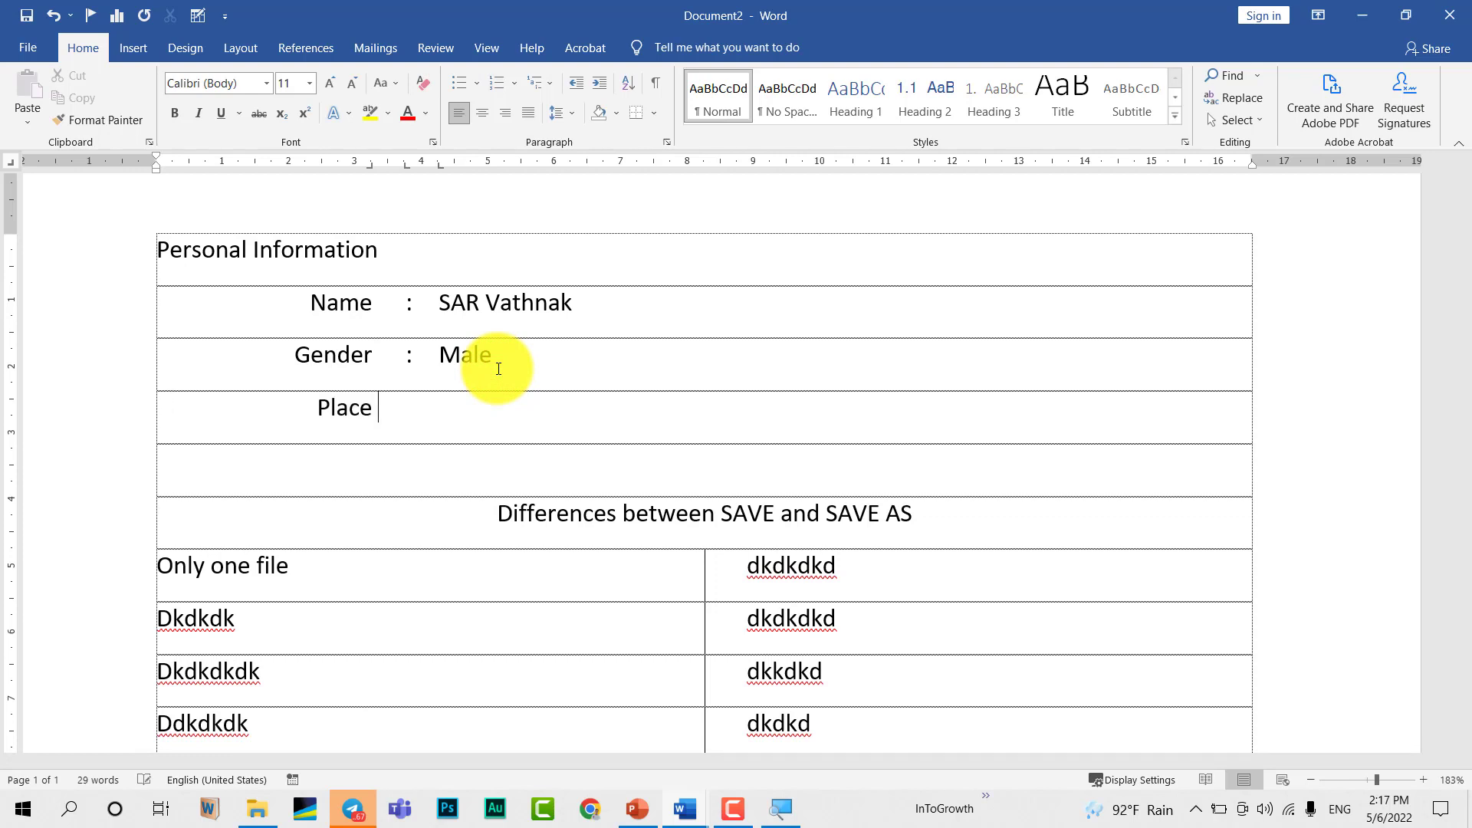
{"action": "type", "text": "of Birth"}
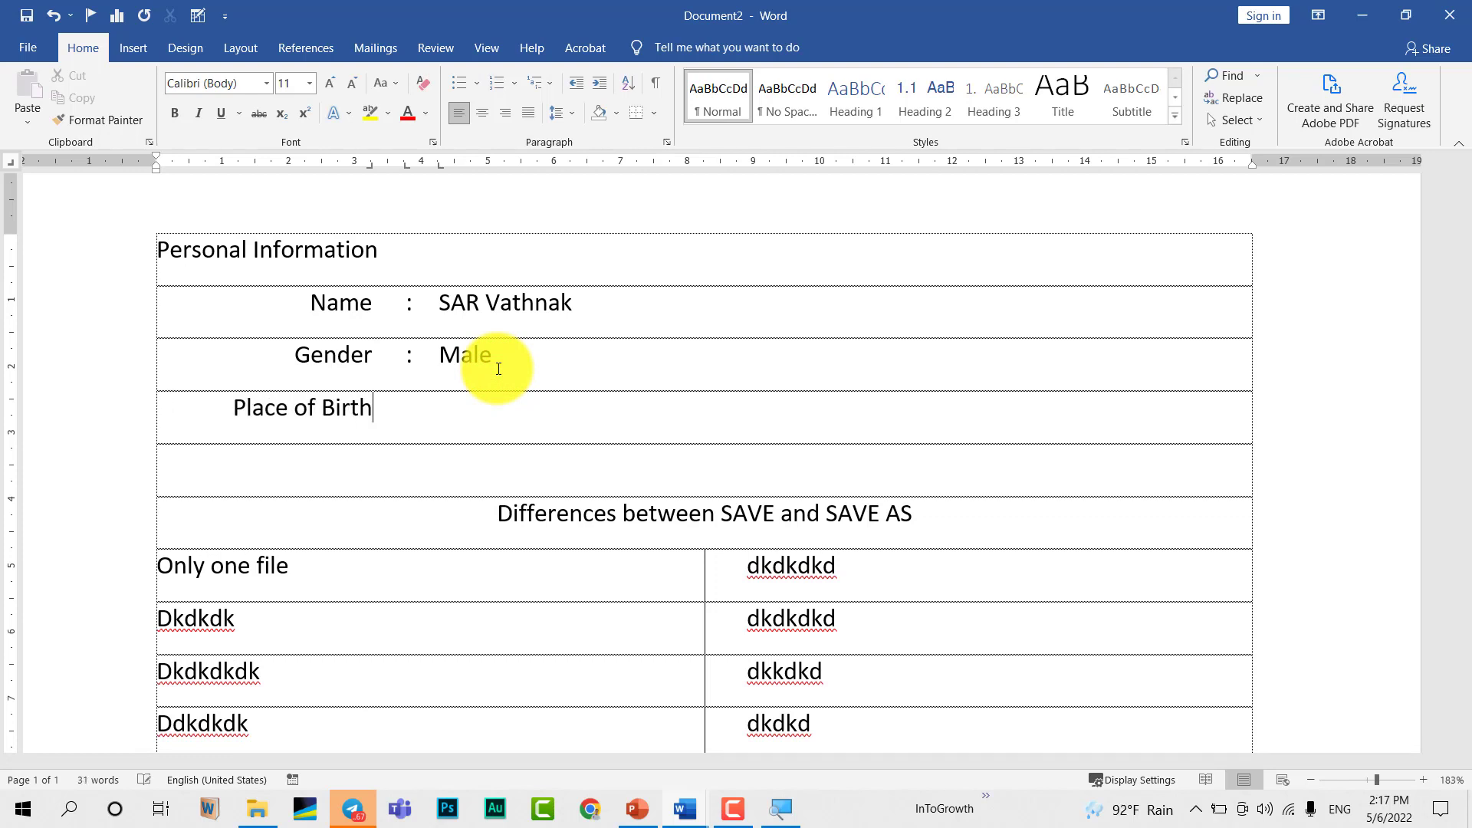
Step: Add the colon and 'Kompong Chhnang' value, then another empty row below
{"action": "key", "text": "Tab"}
{"action": "type", "text": ":"}
{"action": "key", "text": "Tab"}
{"action": "type", "text": "Kompong C"}
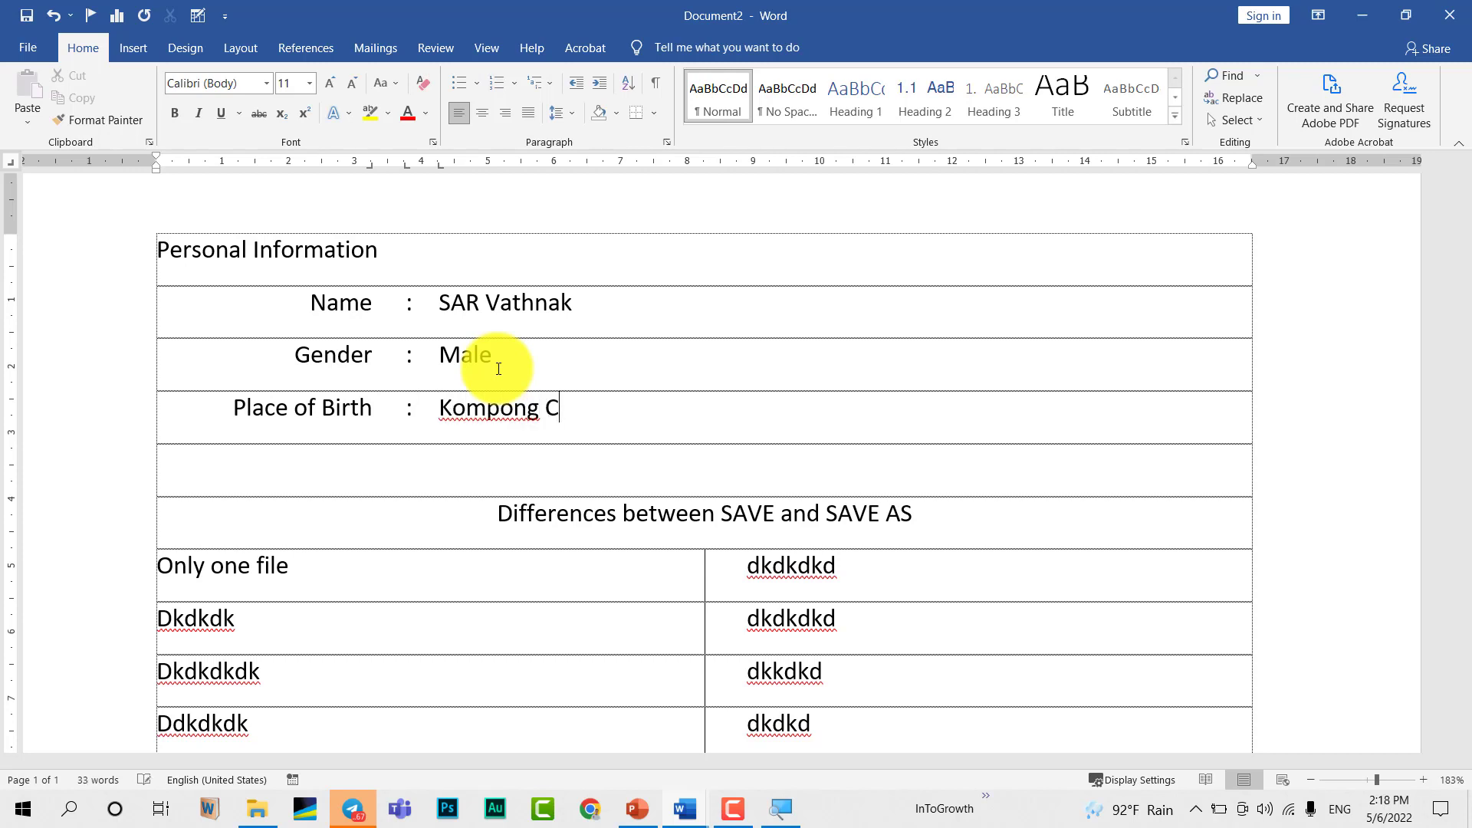
{"action": "type", "text": "hhnang"}
{"action": "left_click", "coordinate": [731, 414]}
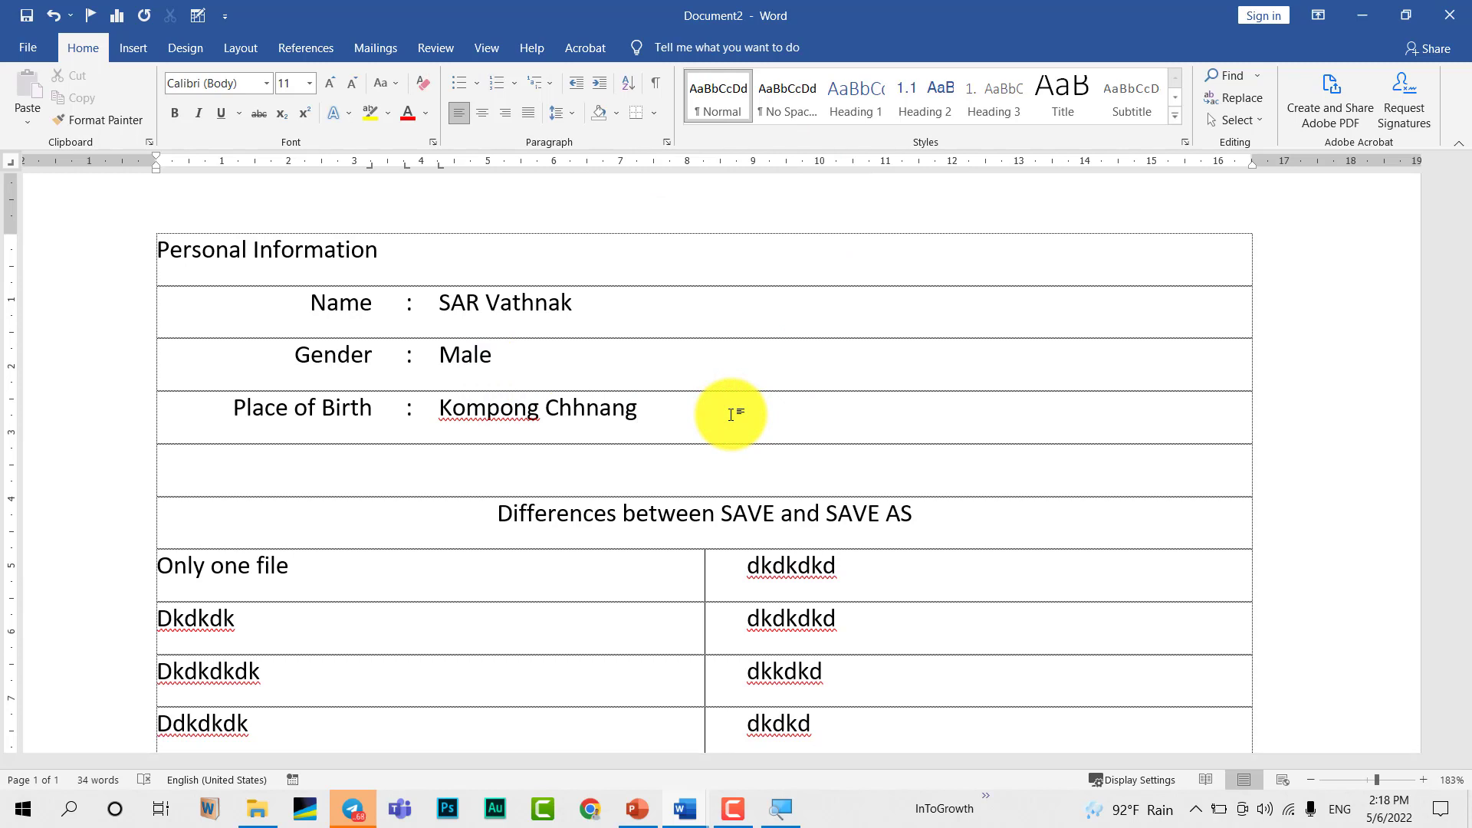
{"action": "key", "text": "Return"}
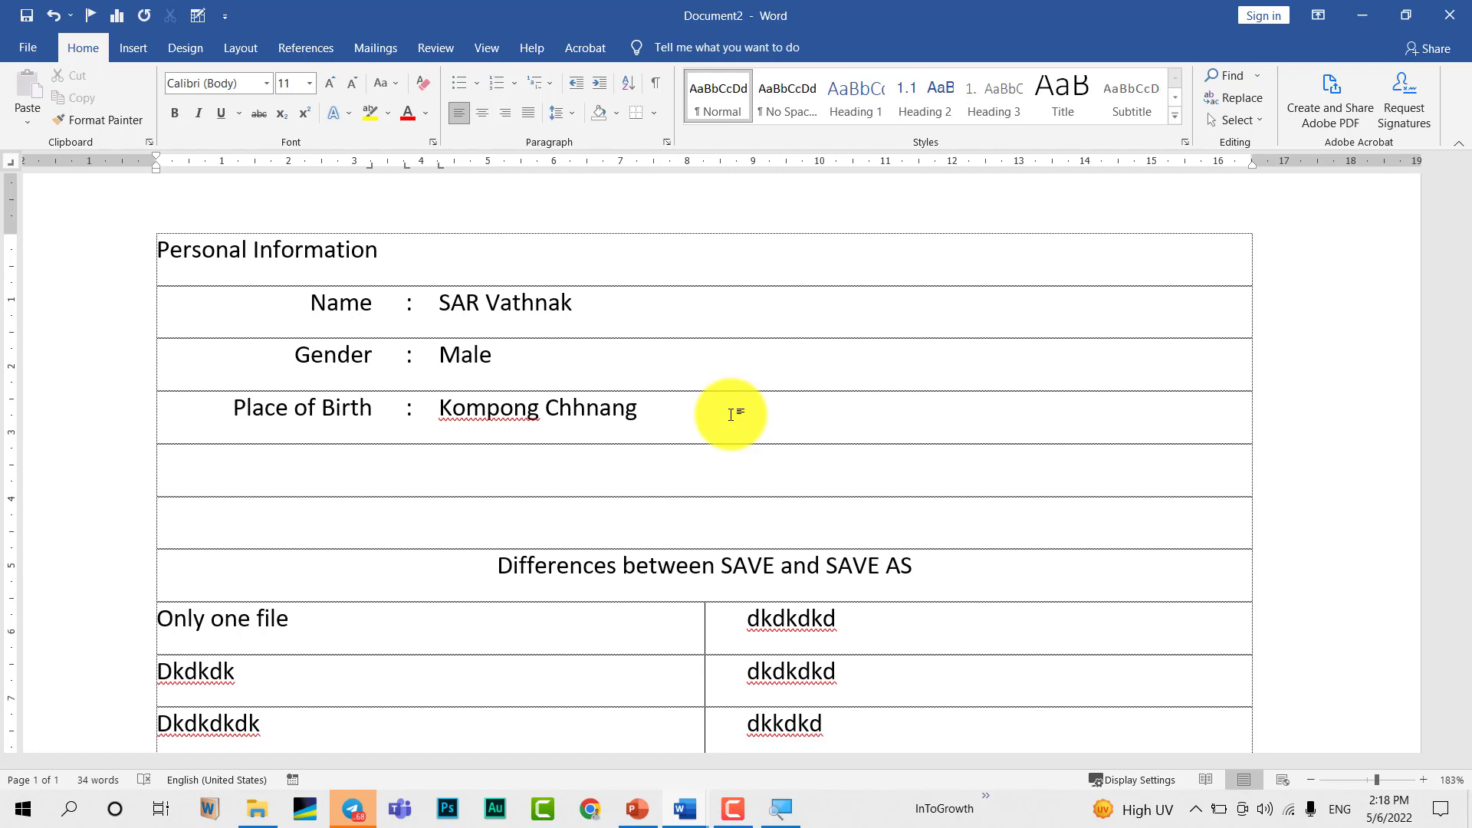
Step: Clear the leftover tab stops from the empty row below Place of Birth
{"action": "left_click", "coordinate": [730, 414]}
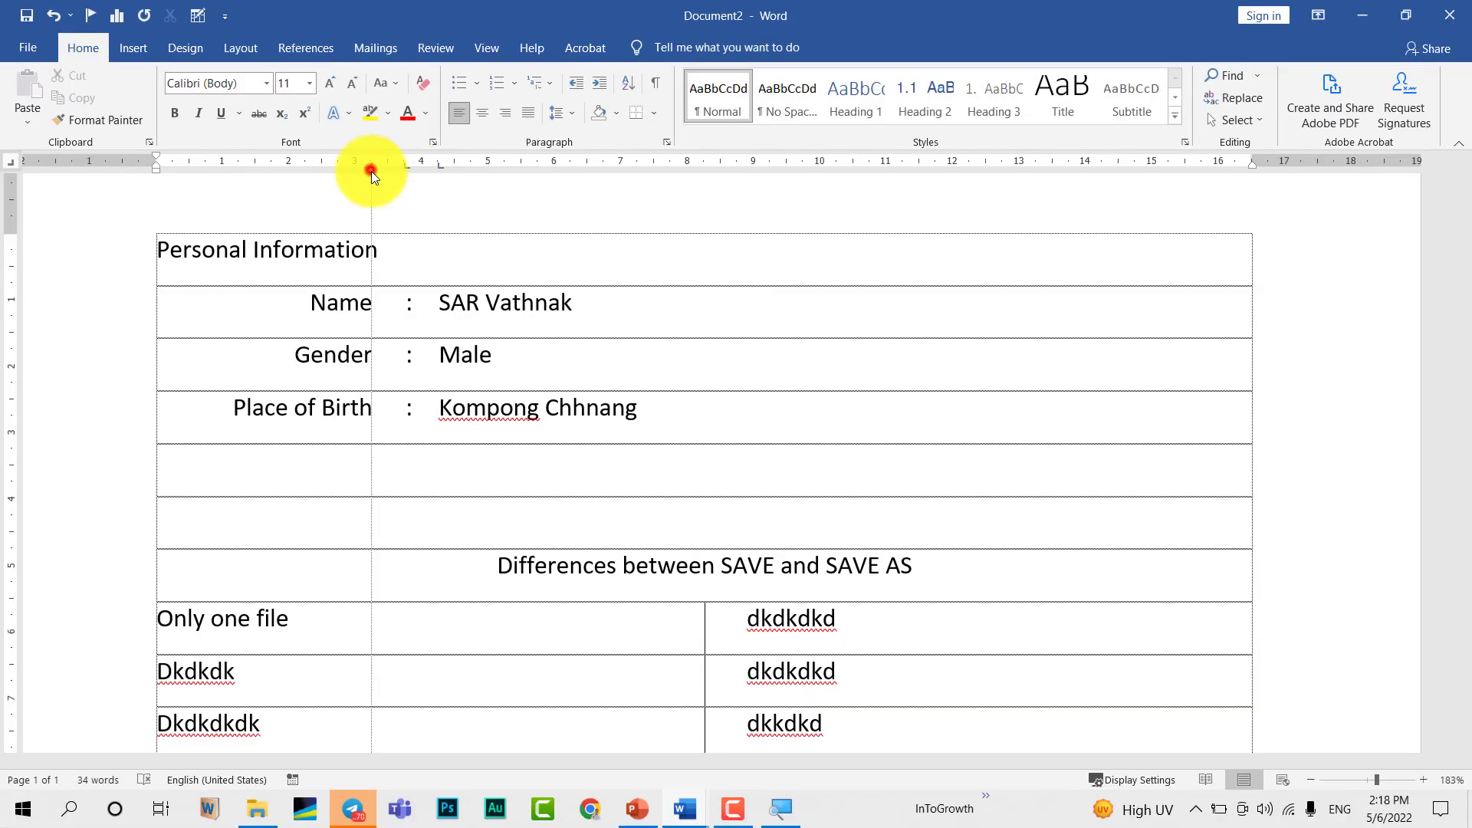
{"action": "left_click", "coordinate": [371, 166]}
{"action": "key", "text": "ctrl+z"}
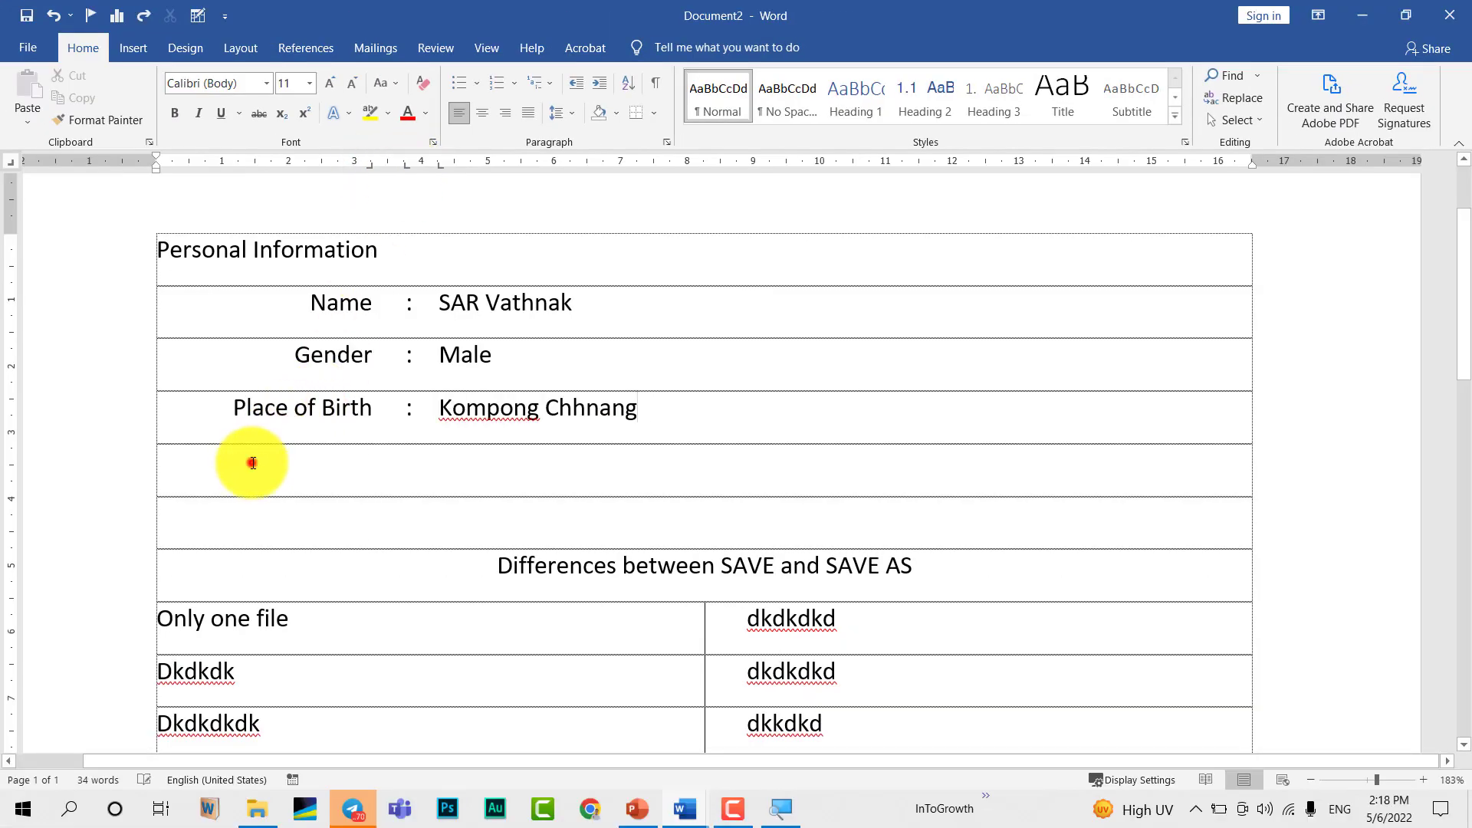
{"action": "left_click", "coordinate": [245, 460]}
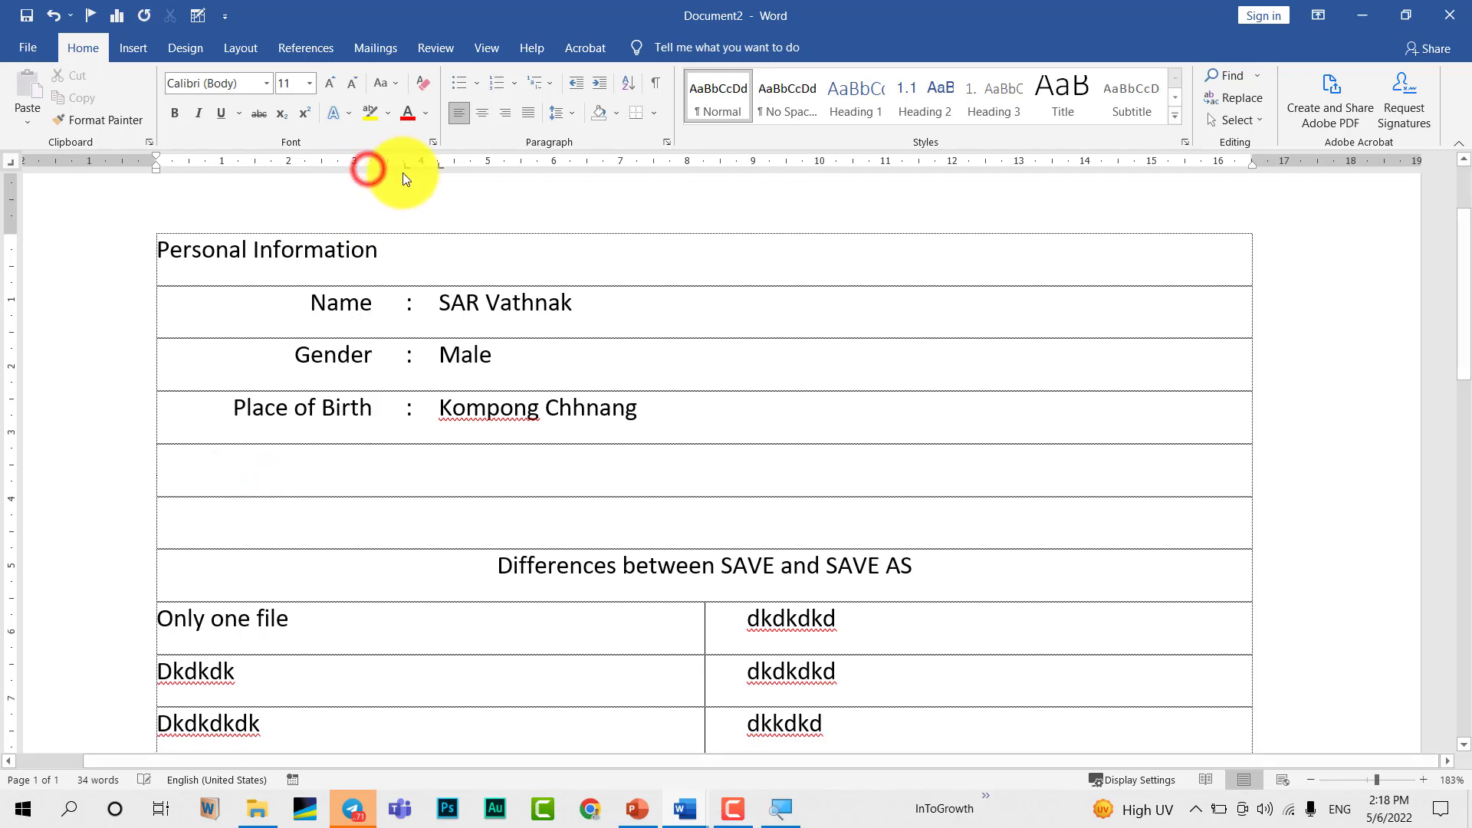
{"action": "left_click_drag", "start_coordinate": [371, 167], "coordinate": [404, 167]}
{"action": "left_click", "coordinate": [437, 168]}
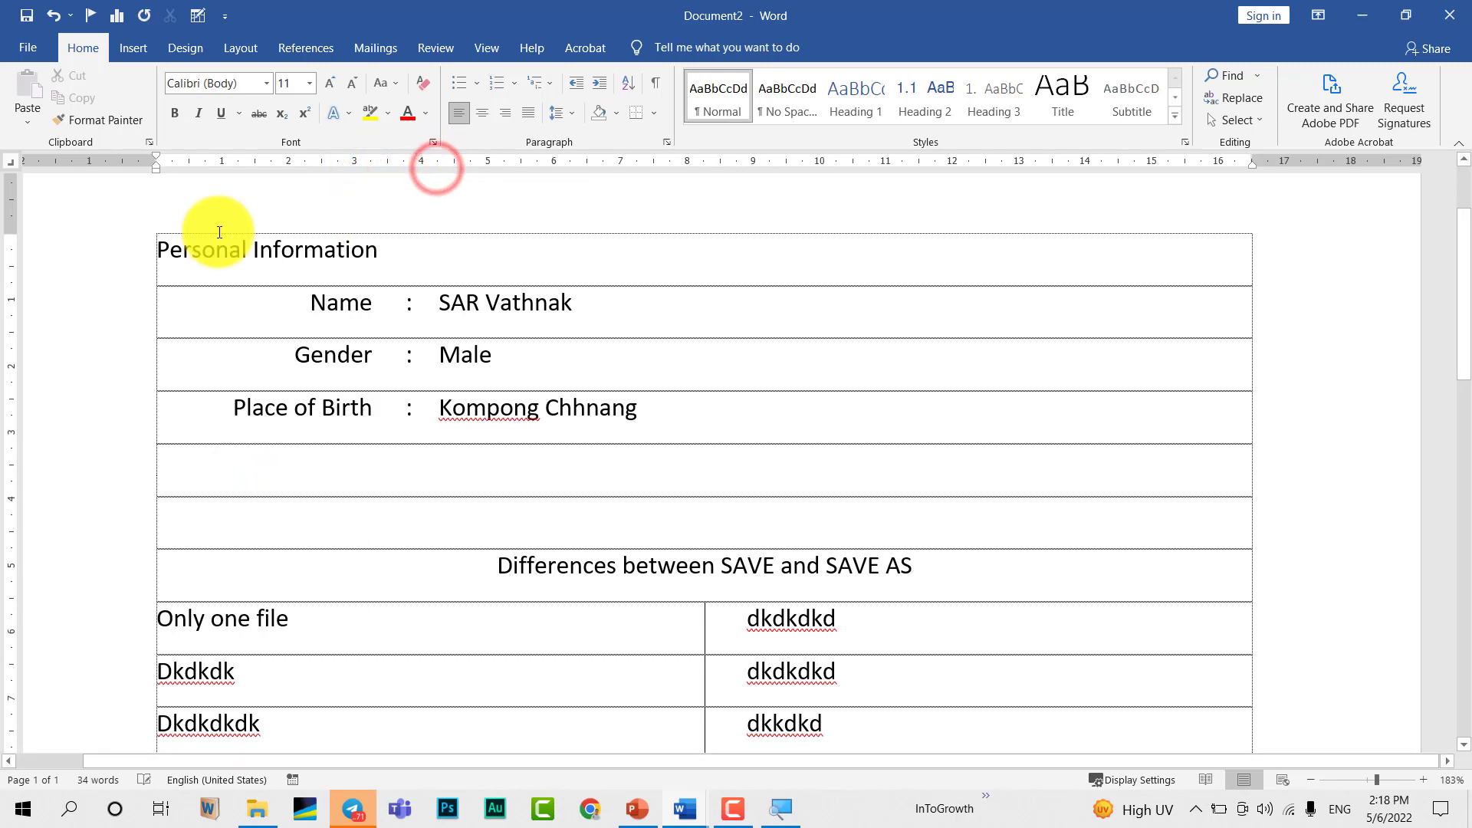
Step: Type 'Basic of IT' at a 0.5 cm left tab with a colon near 3 cm, then pick Decimal Tab
{"action": "left_click", "coordinate": [10, 165]}
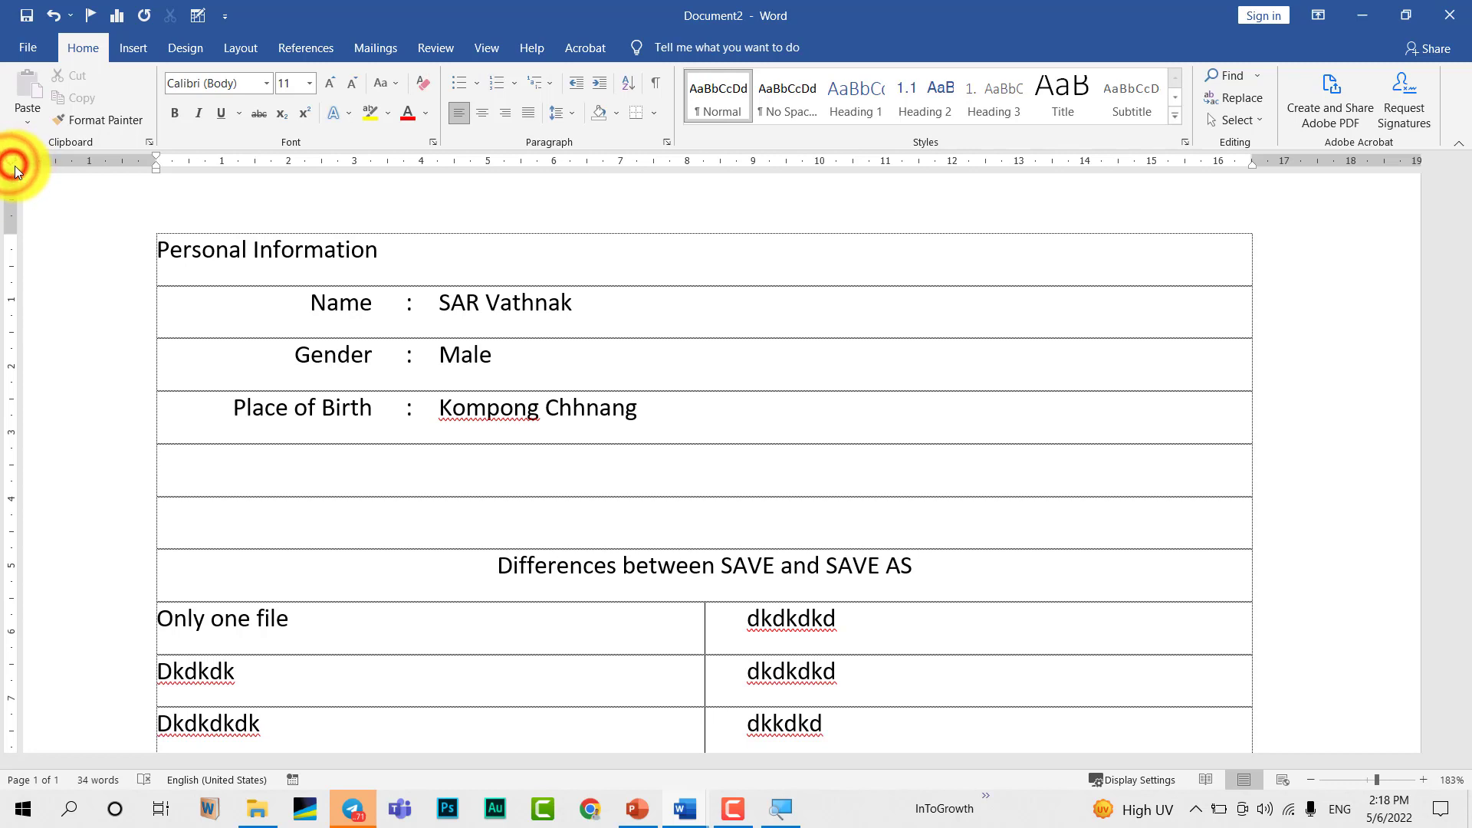
{"action": "left_click", "coordinate": [190, 162]}
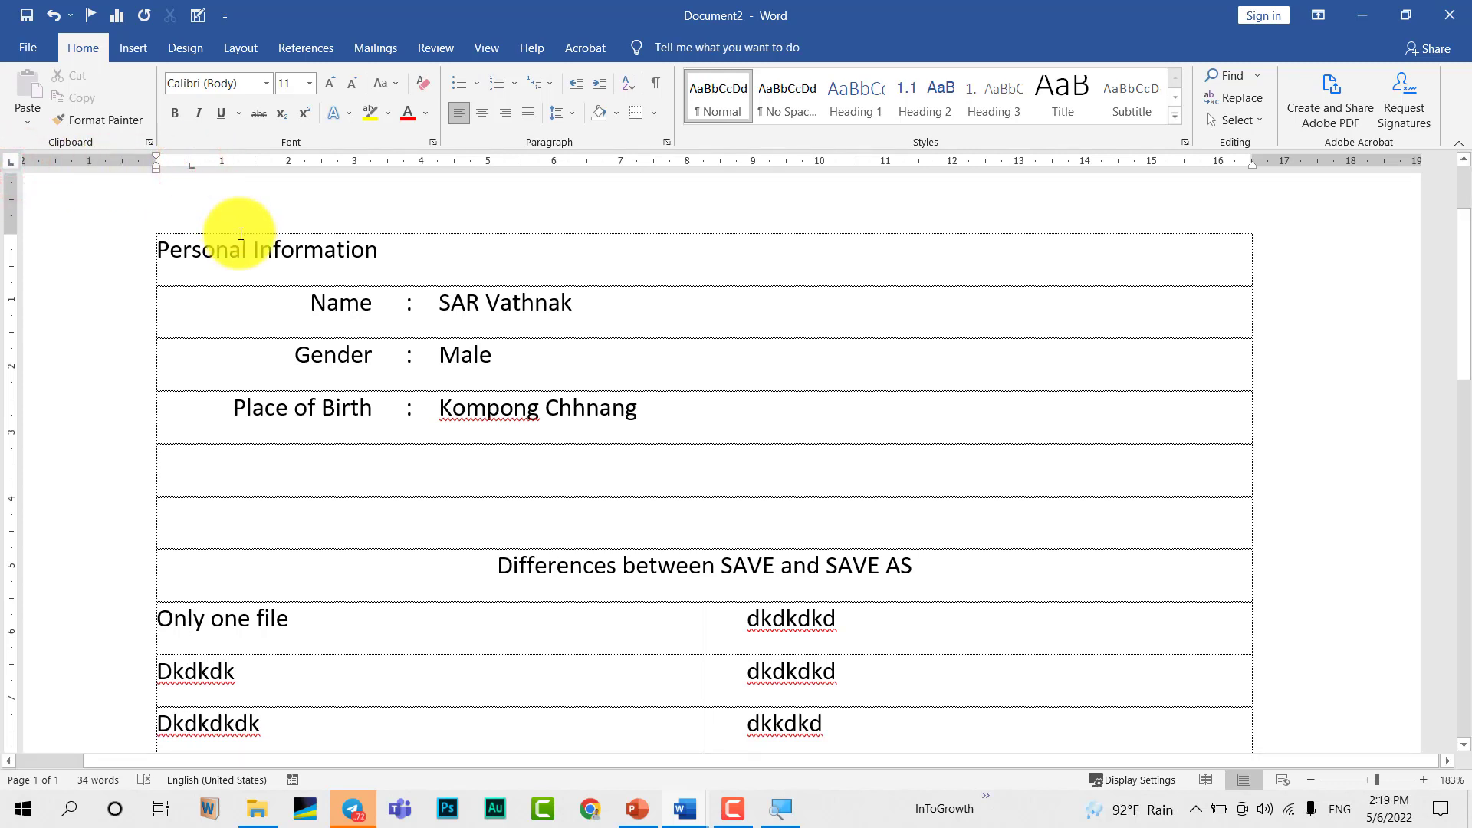
{"action": "key", "text": "ctrl+Tab"}
{"action": "type", "text": "dd"}
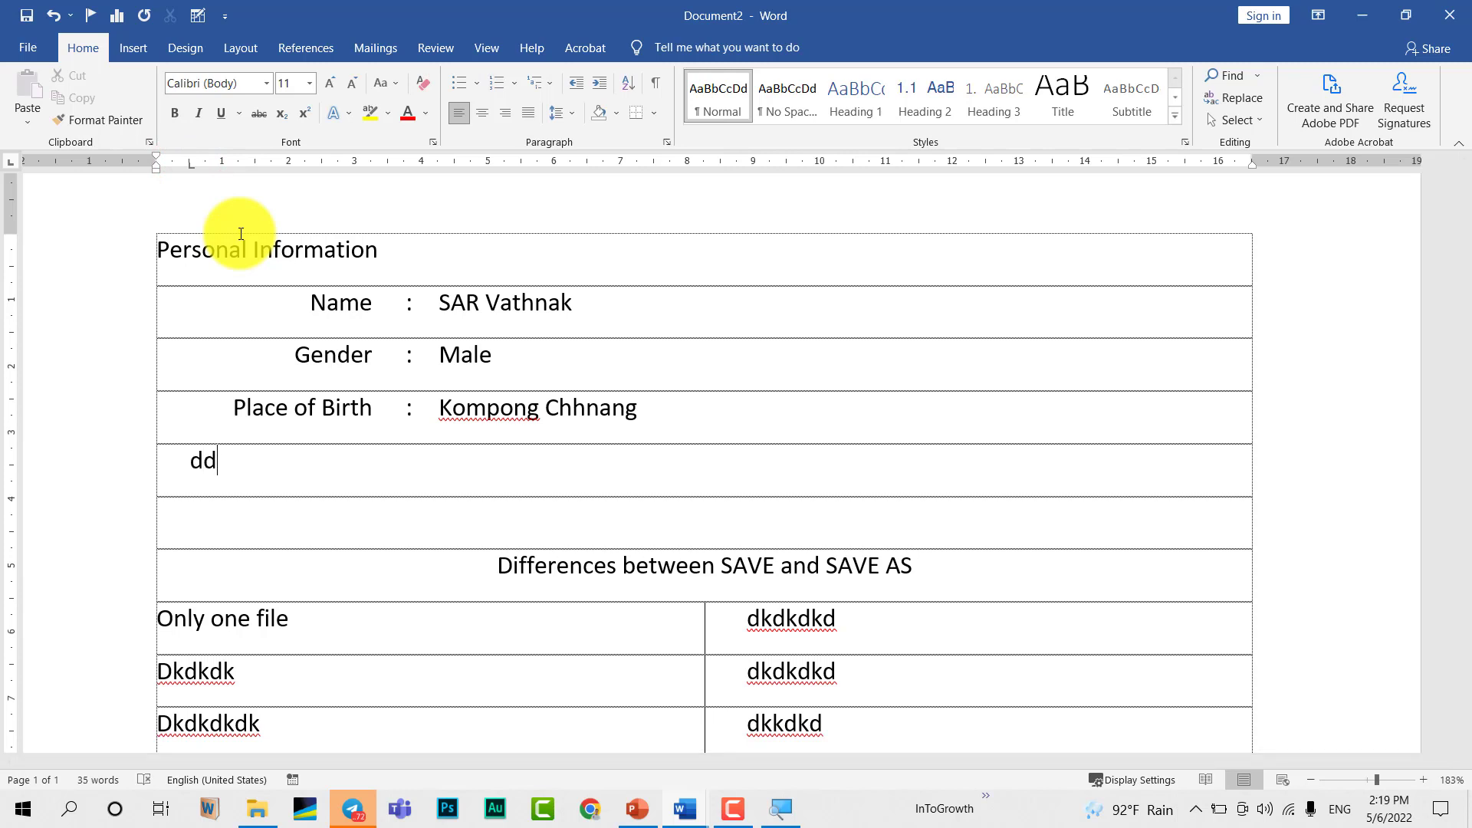
{"action": "key", "text": "BackSpace"}
{"action": "key", "text": "BackSpace"}
{"action": "type", "text": "Basic o"}
{"action": "type", "text": "f IT"}
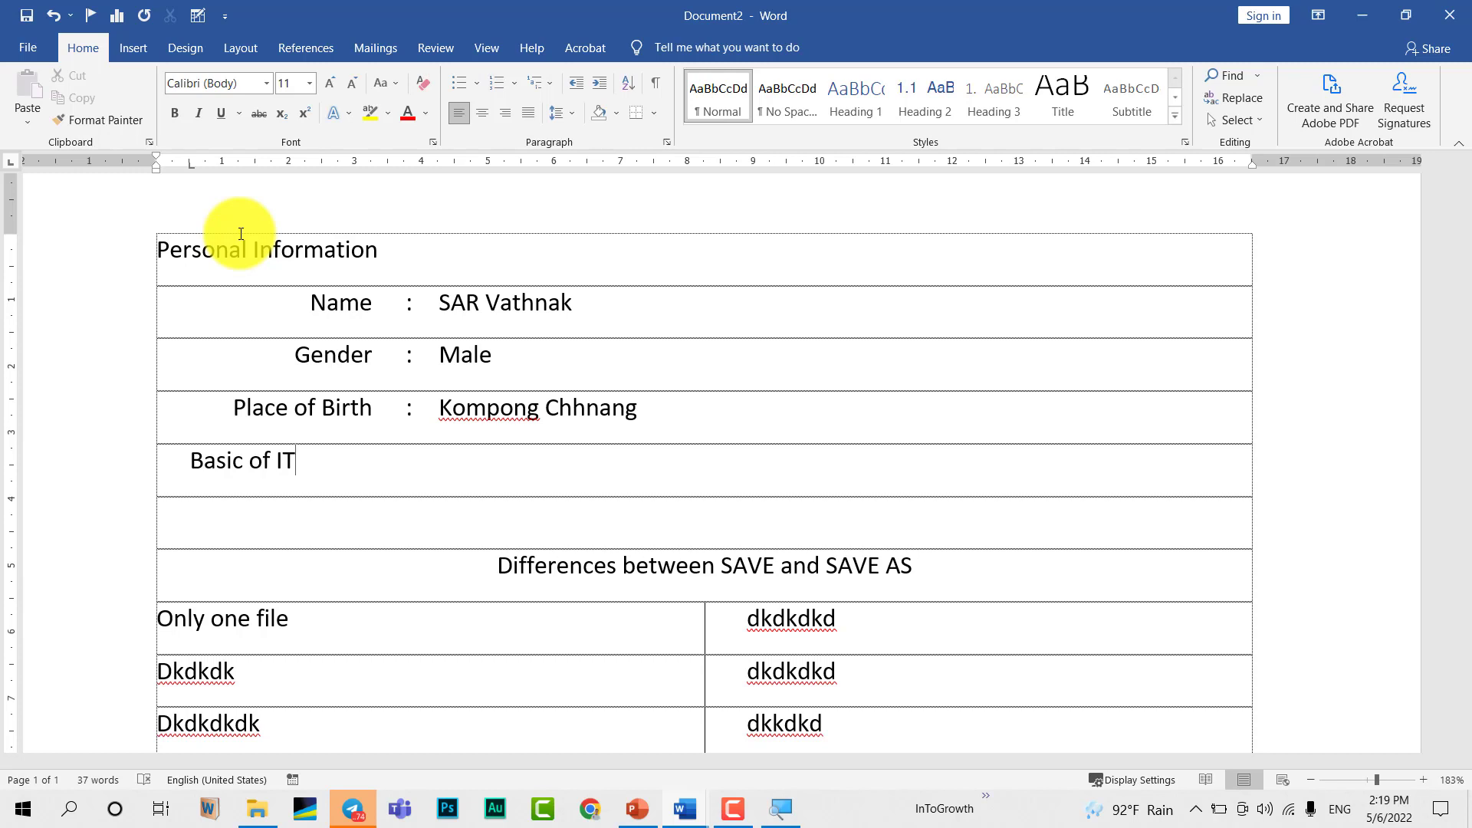
{"action": "left_click", "coordinate": [356, 163]}
{"action": "key", "text": "Tab"}
{"action": "type", "text": ":"}
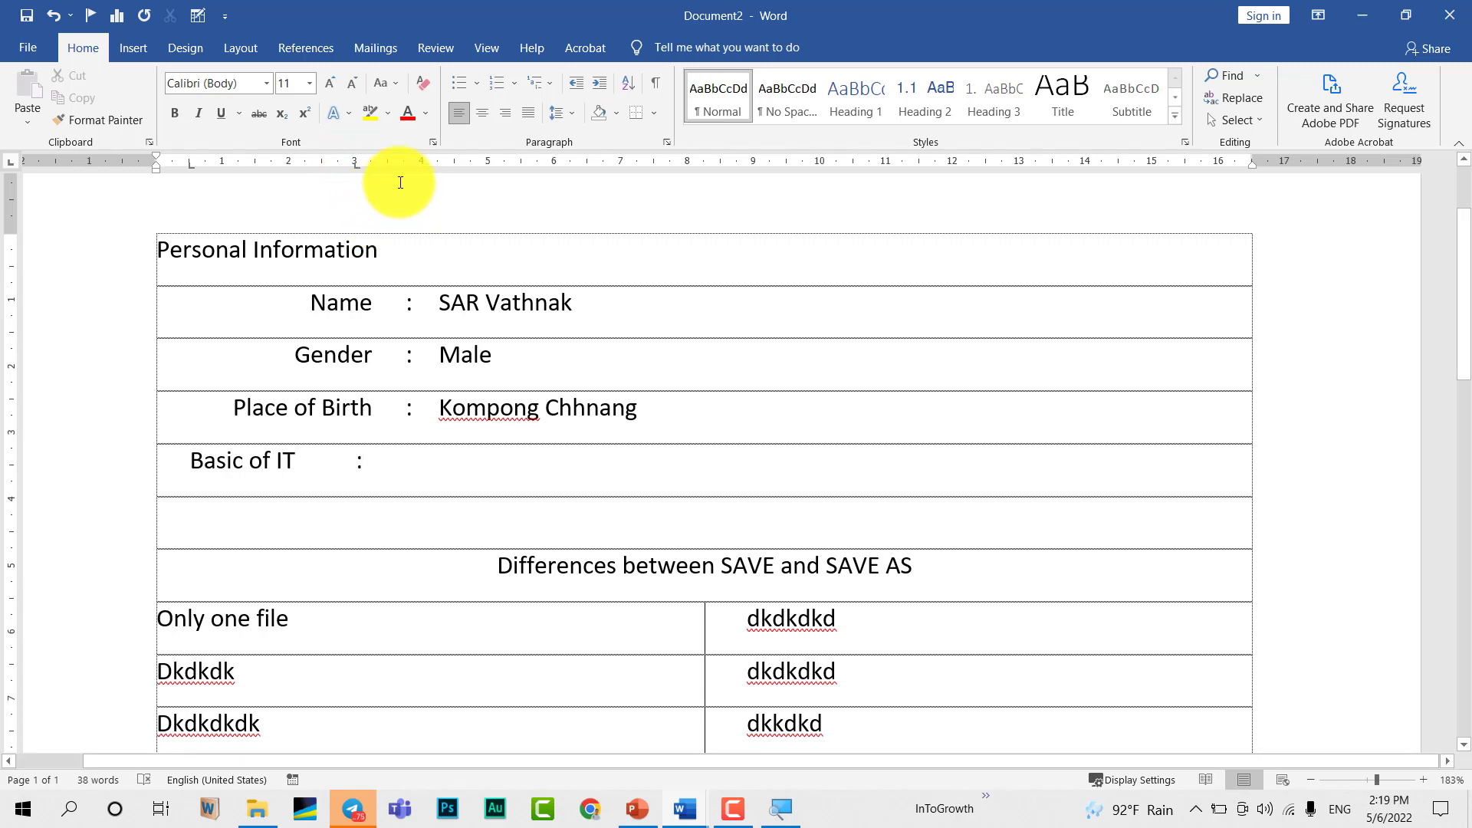
{"action": "left_click", "coordinate": [13, 164]}
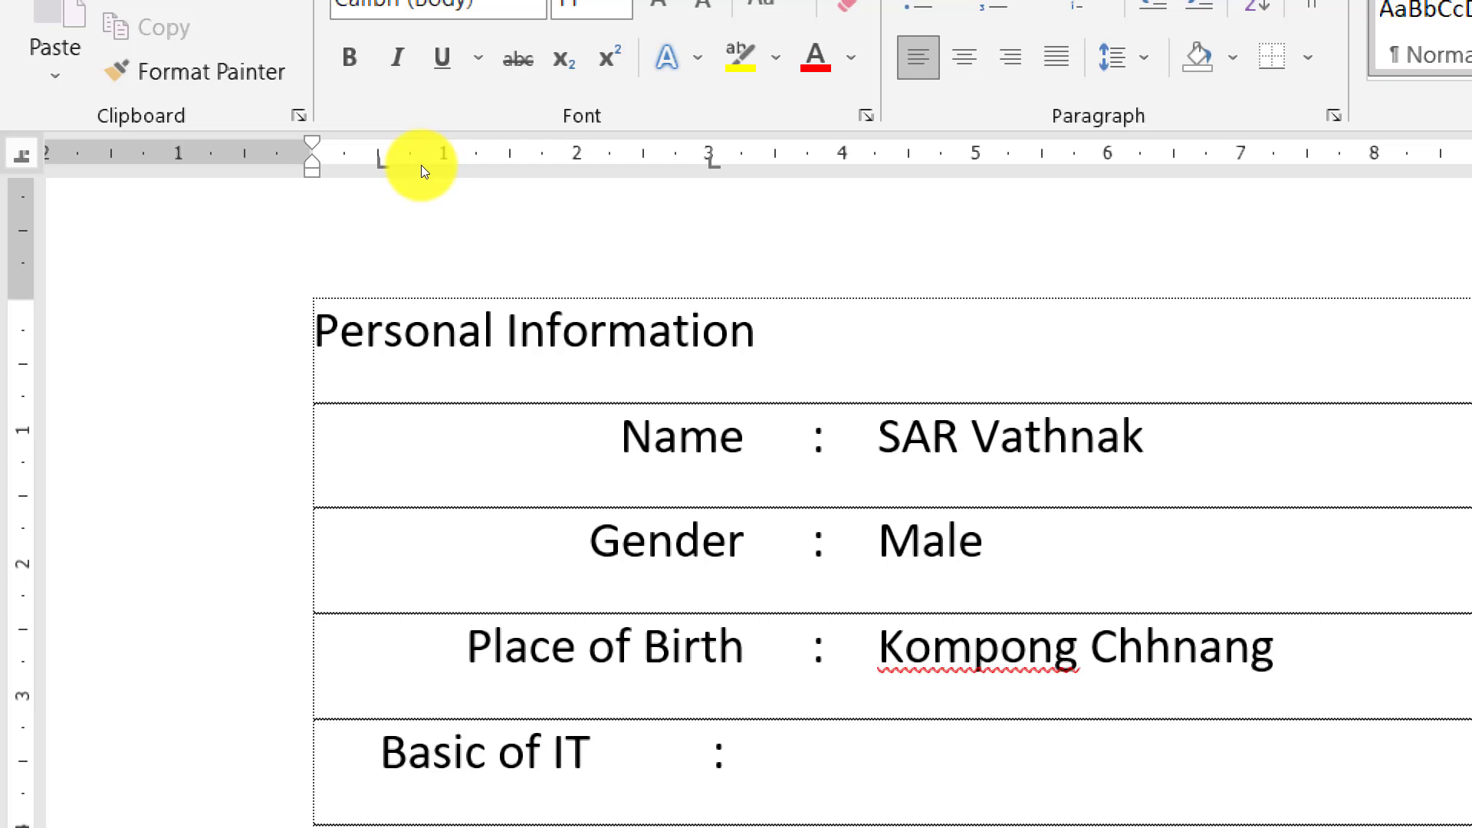
Step: Set a decimal tab at 4 cm and enter scores Basic of IT 67.98 and Mechanic 100.00
{"action": "left_click", "coordinate": [423, 164]}
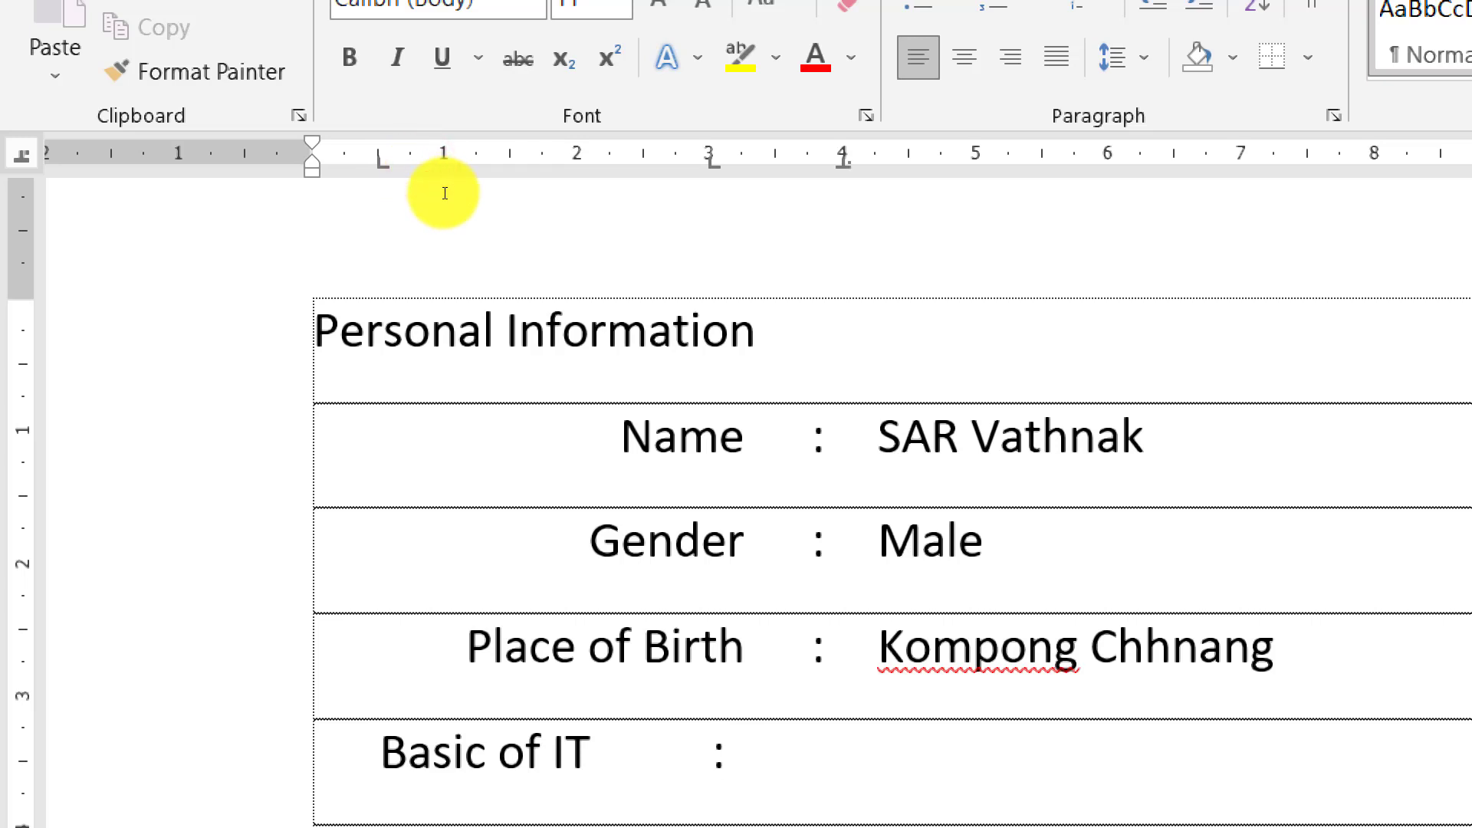
{"action": "key", "text": "Tab"}
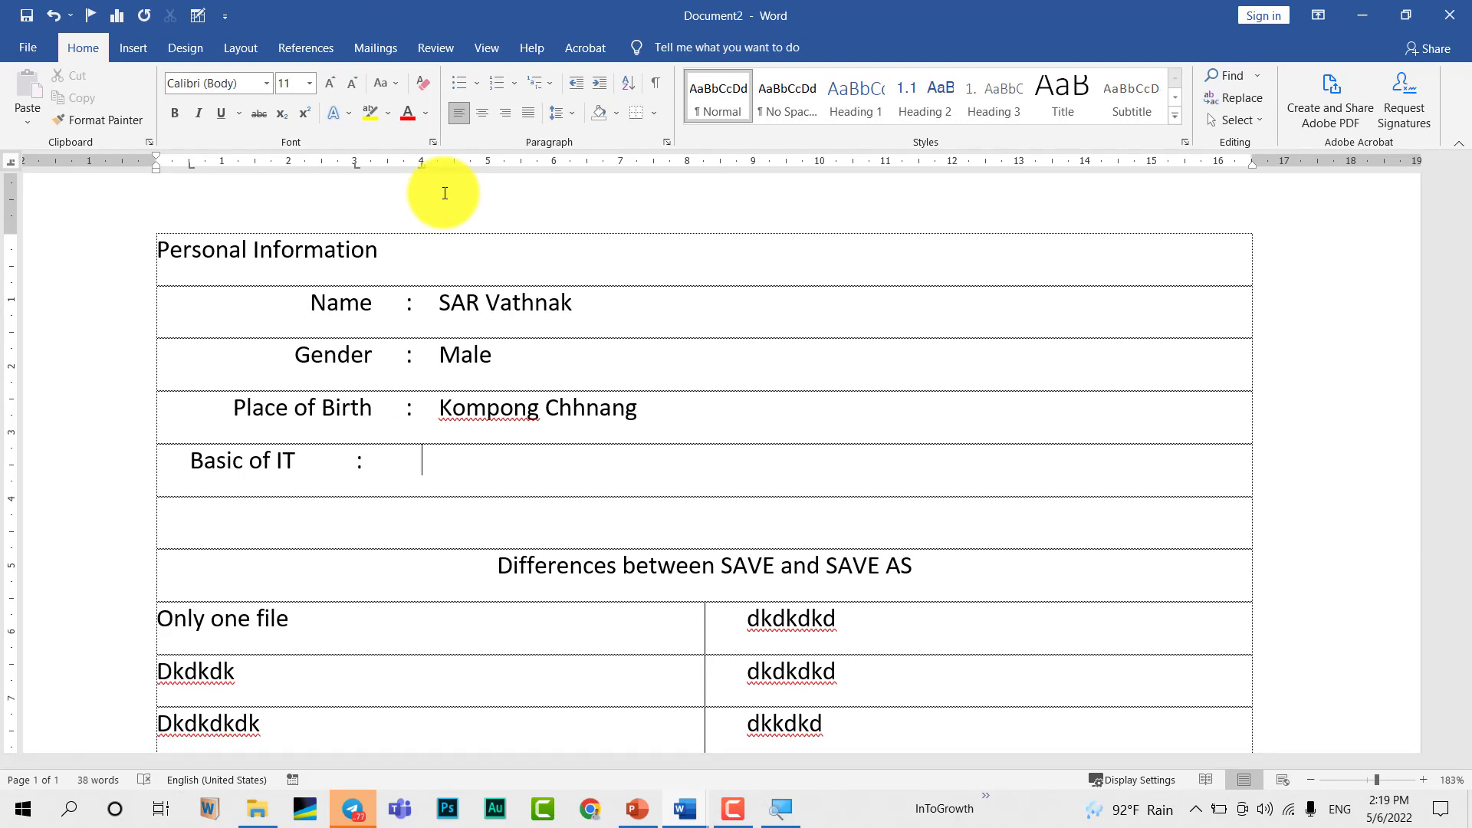
{"action": "type", "text": "67.98"}
{"action": "key", "text": "Return"}
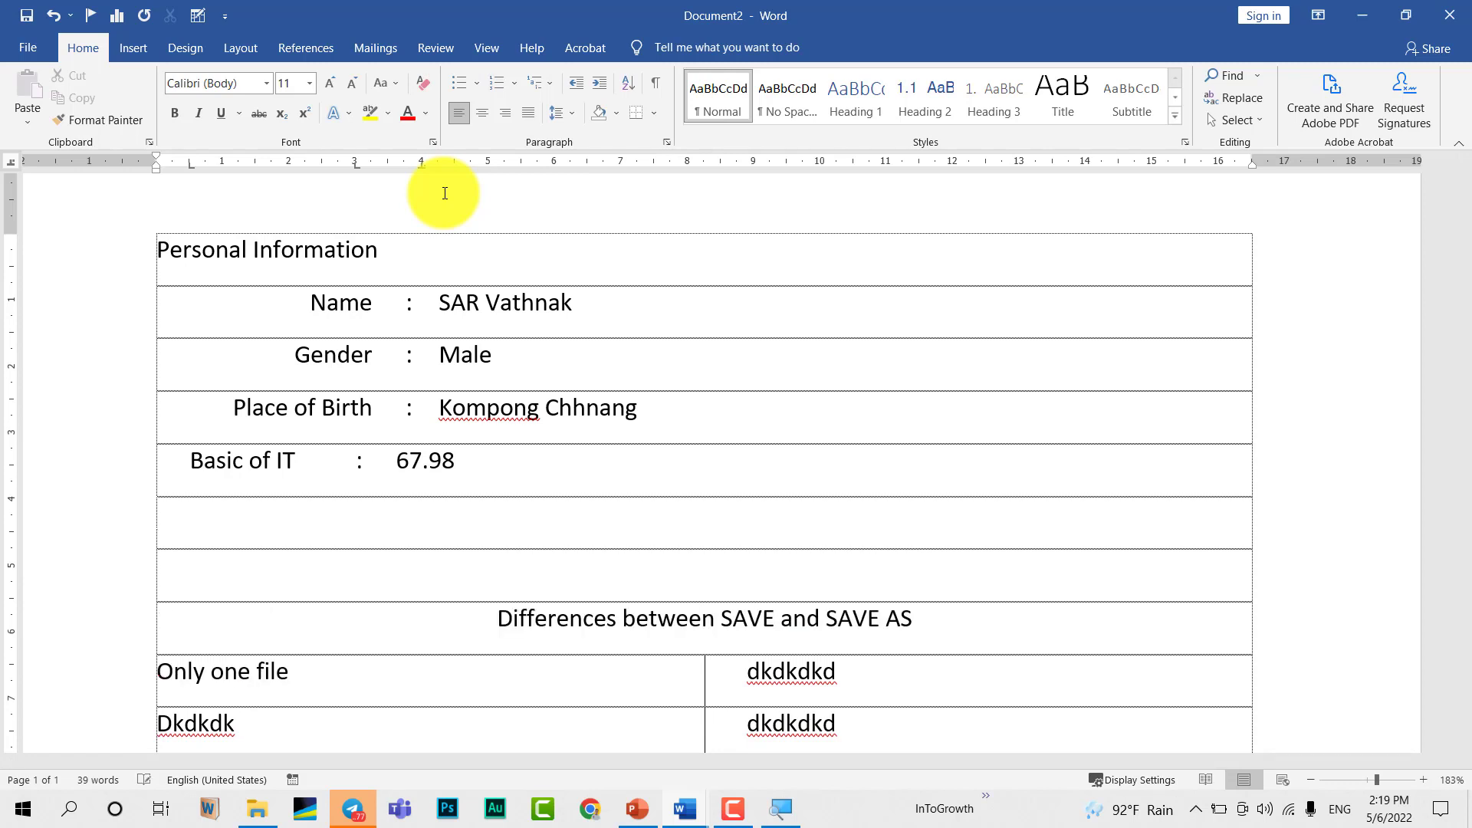
{"action": "key", "text": "Tab"}
{"action": "type", "text": "Mech"}
{"action": "type", "text": "anic"}
{"action": "key", "text": "Tab"}
{"action": "type", "text": ":"}
{"action": "key", "text": "Tab"}
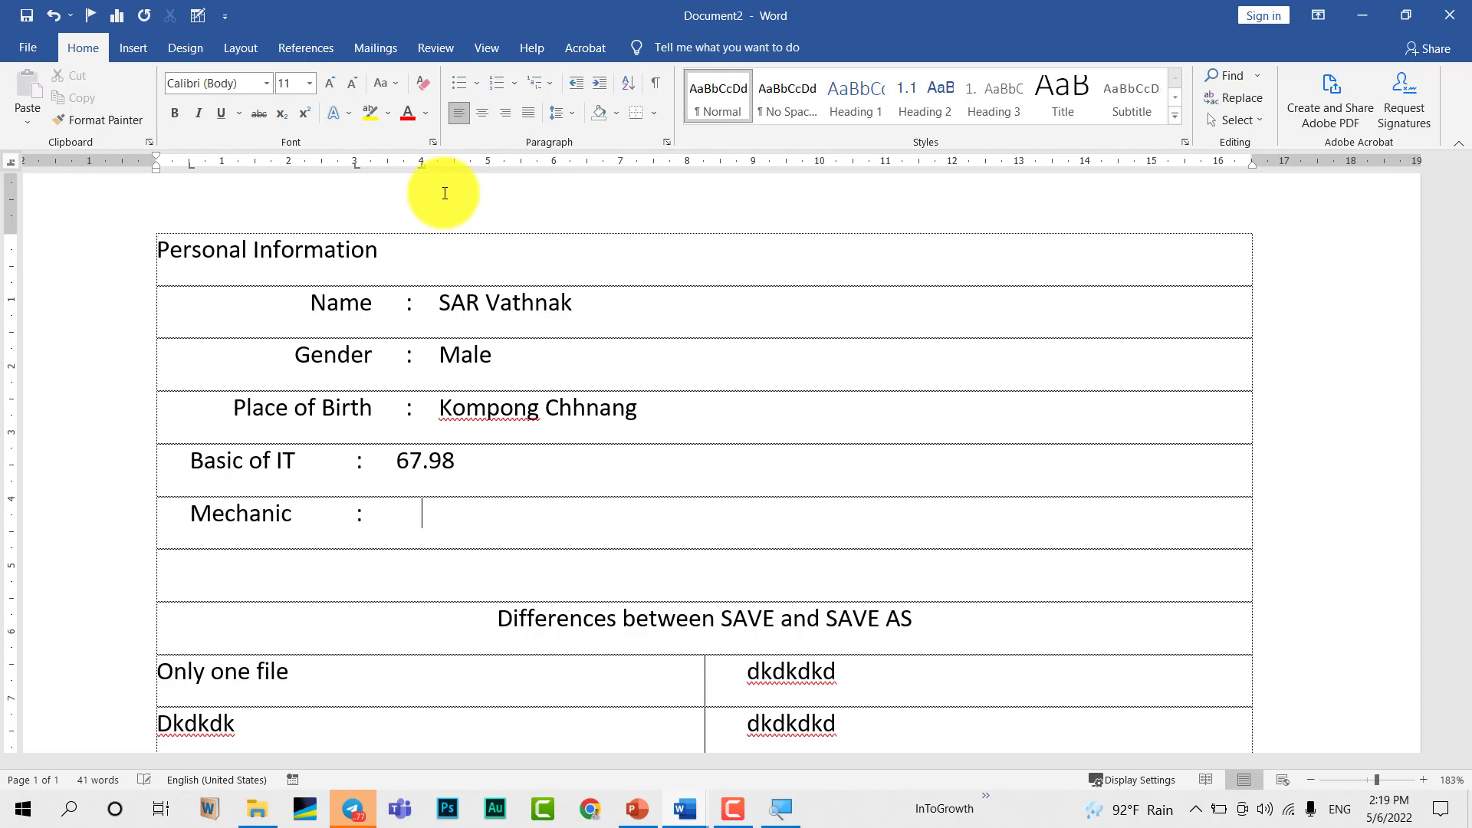
{"action": "type", "text": "100."}
{"action": "key", "text": "BackSpace"}
{"action": "type", "text": ".00"}
Step: Add rows Accounting : 5.6 and English : 100.0000000000000000 aligned on the decimal tab
{"action": "key", "text": "Return"}
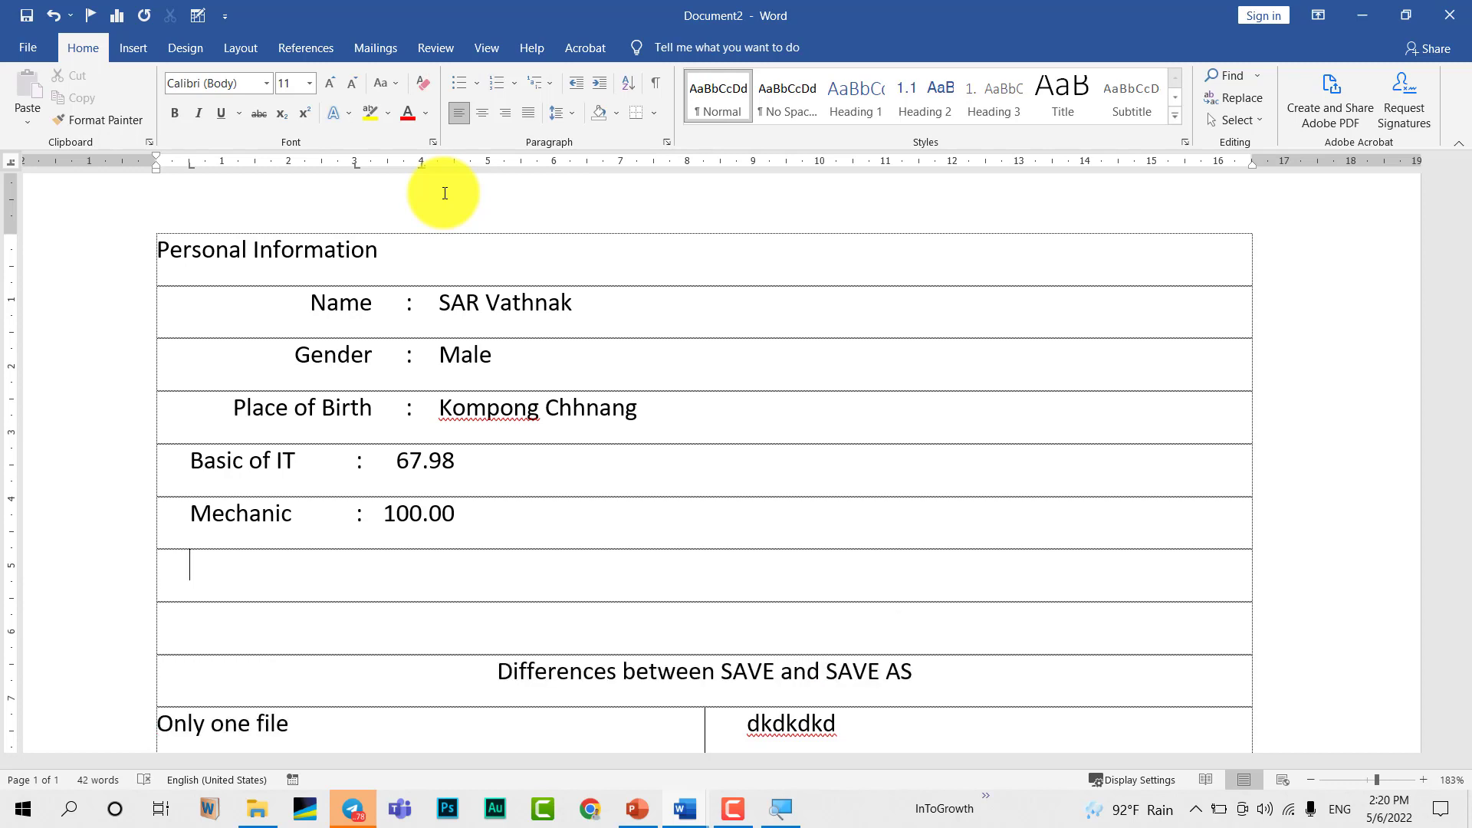
{"action": "type", "text": "Accountin"}
{"action": "type", "text": "g"}
{"action": "key", "text": "Tab"}
{"action": "type", "text": ":"}
{"action": "key", "text": "Tab"}
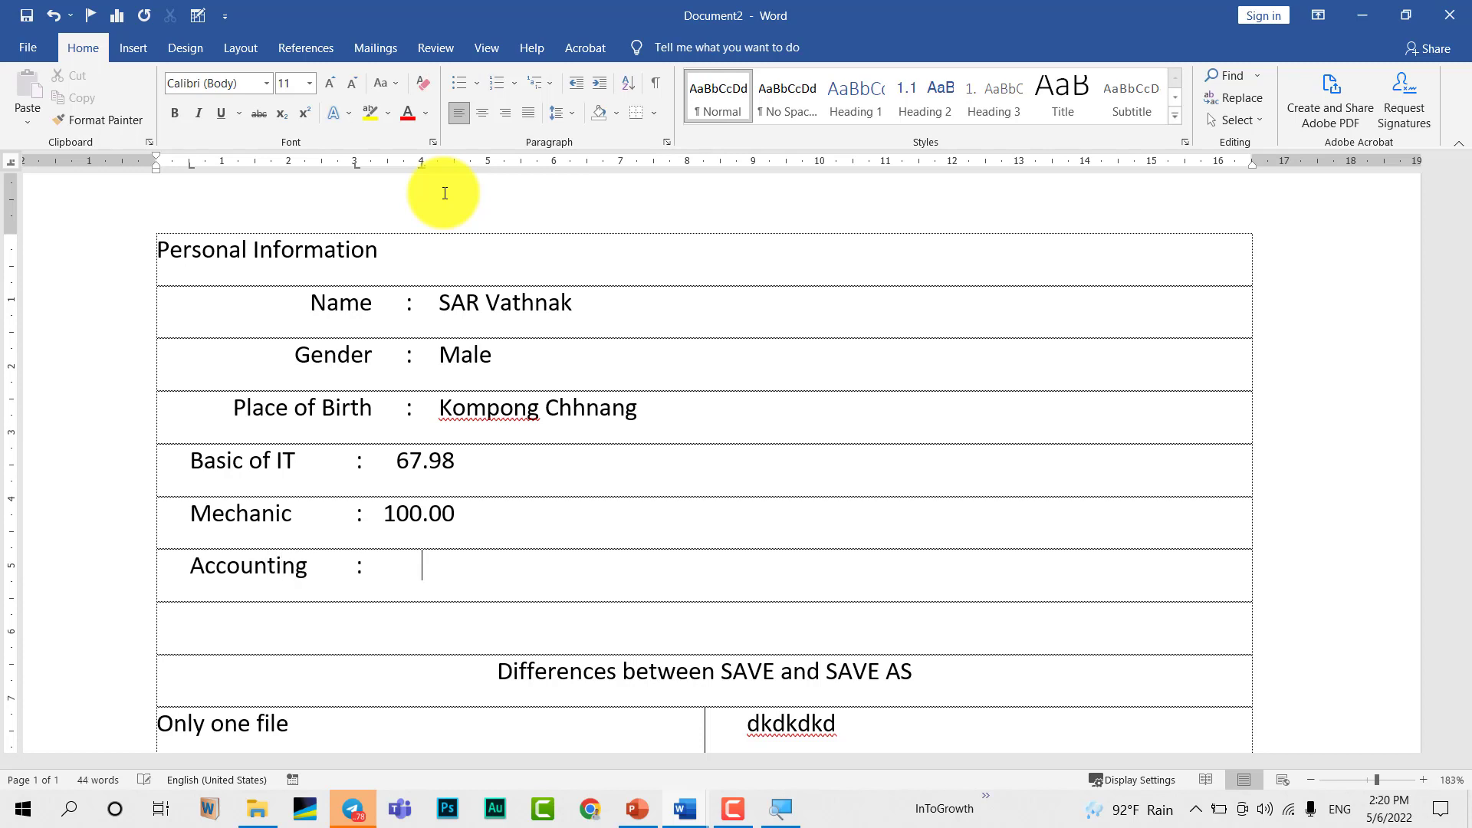
{"action": "type", "text": "5.6"}
{"action": "key", "text": "ctrl+y"}
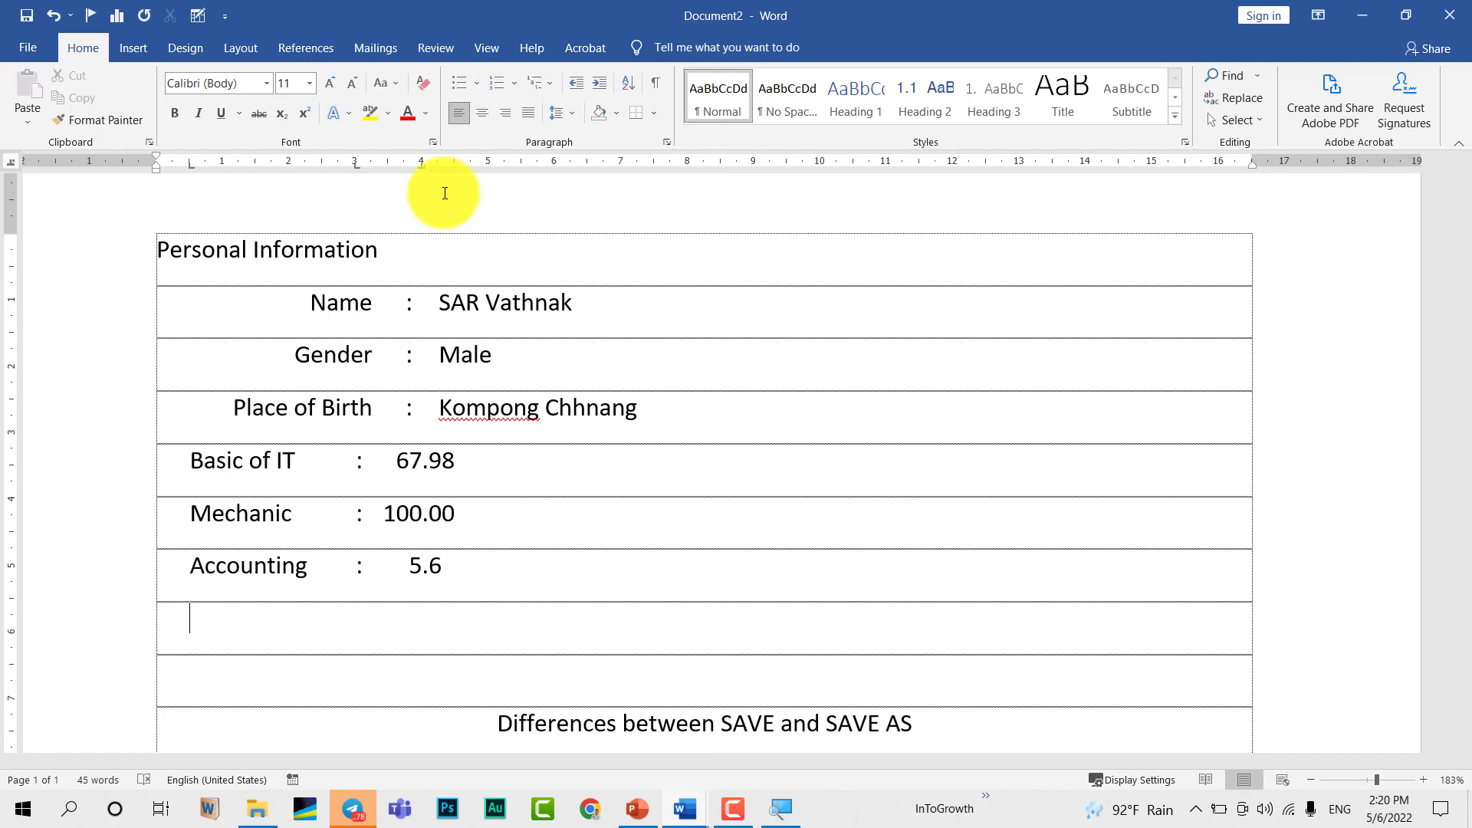
{"action": "type", "text": "English"}
{"action": "key", "text": "Tab"}
{"action": "type", "text": ":"}
{"action": "key", "text": "Tab"}
{"action": "type", "text": "100."}
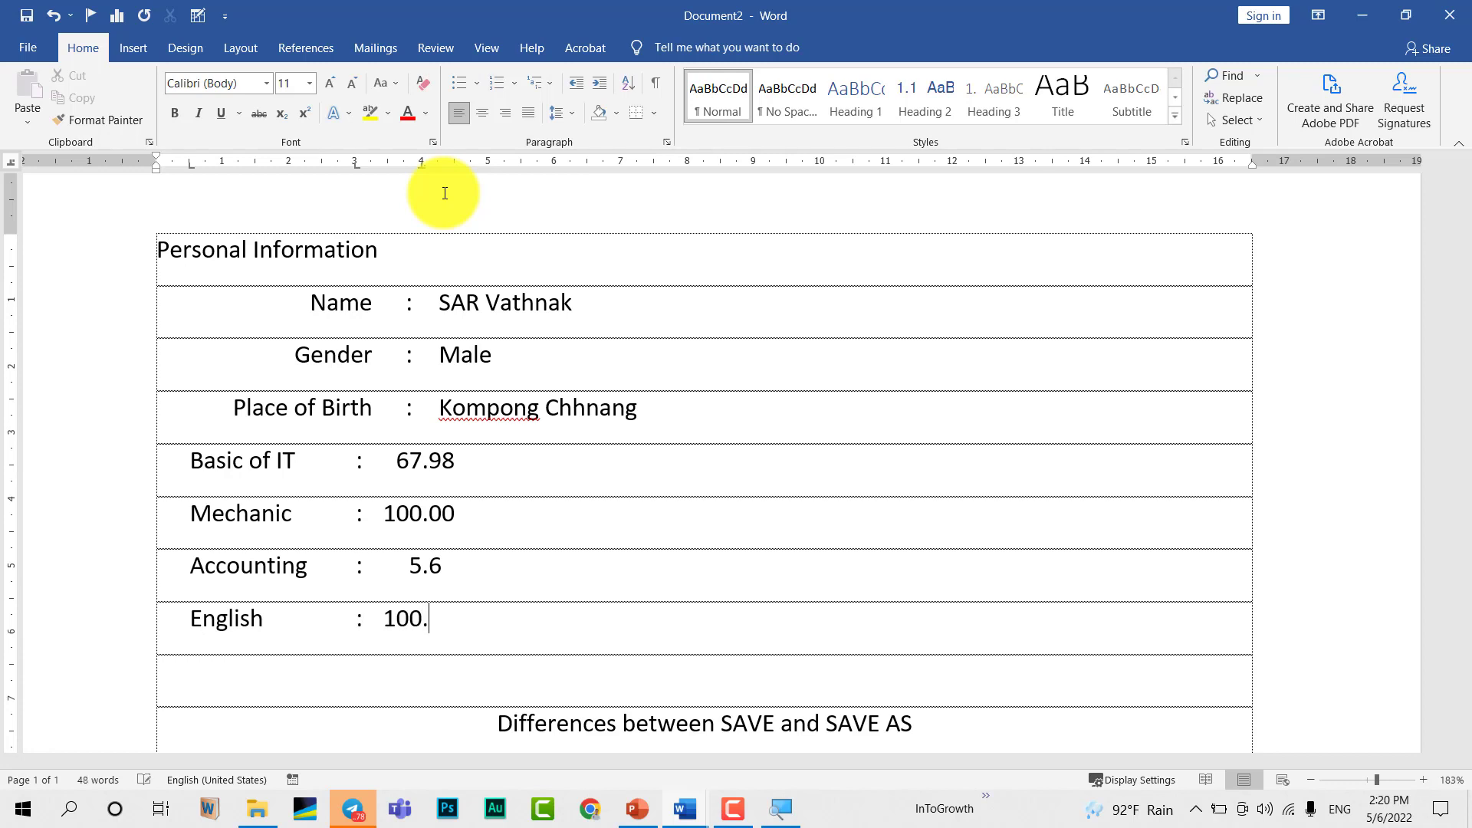
{"action": "type", "text": "0000000000000000"}
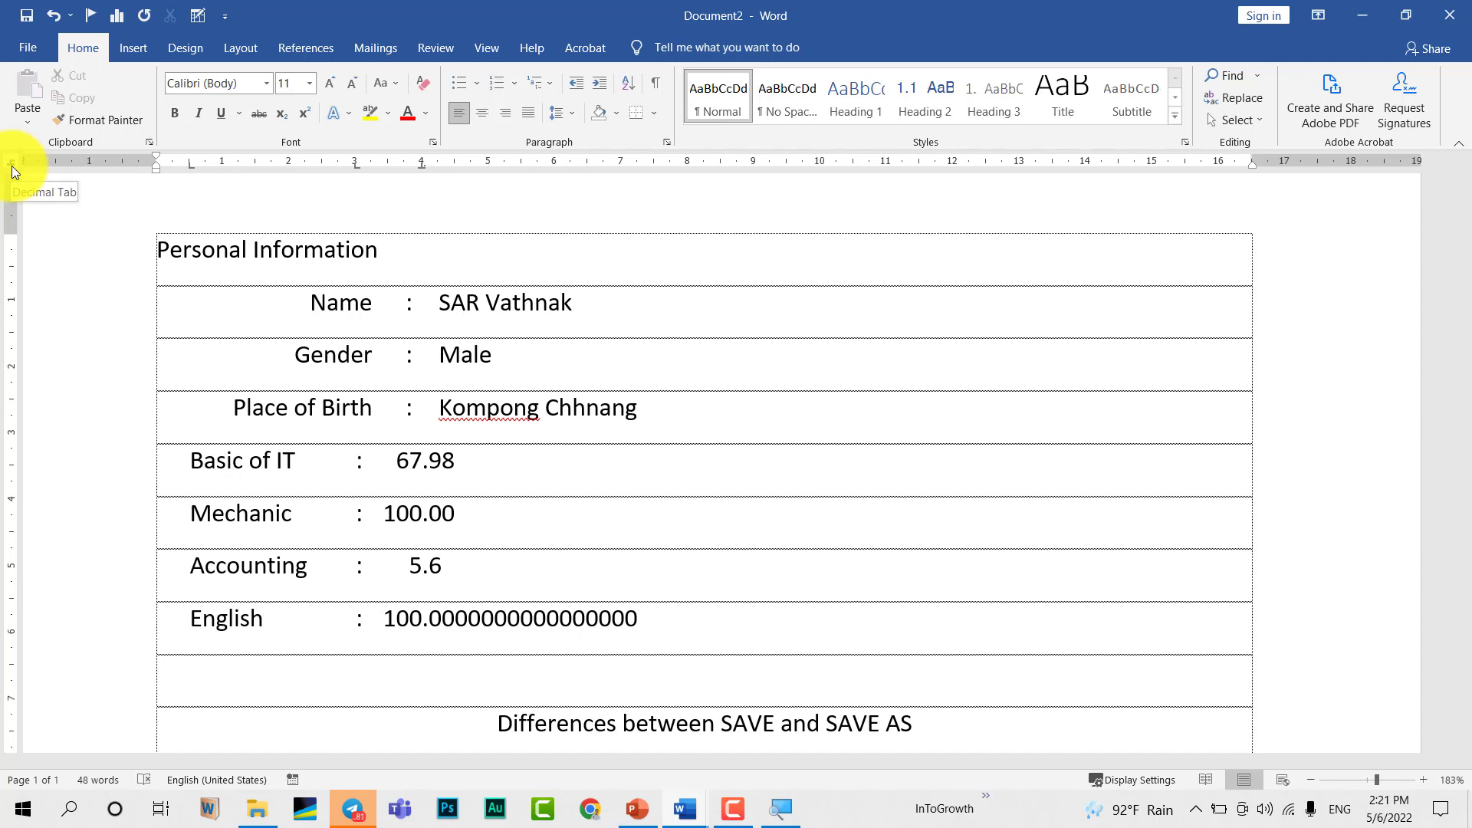
Step: Add a tab stop near 9.5 cm after 67.98 in Basic of IT and start the remark 'Go'
{"action": "left_click", "coordinate": [12, 166]}
{"action": "left_click", "coordinate": [14, 167]}
{"action": "left_click", "coordinate": [17, 165]}
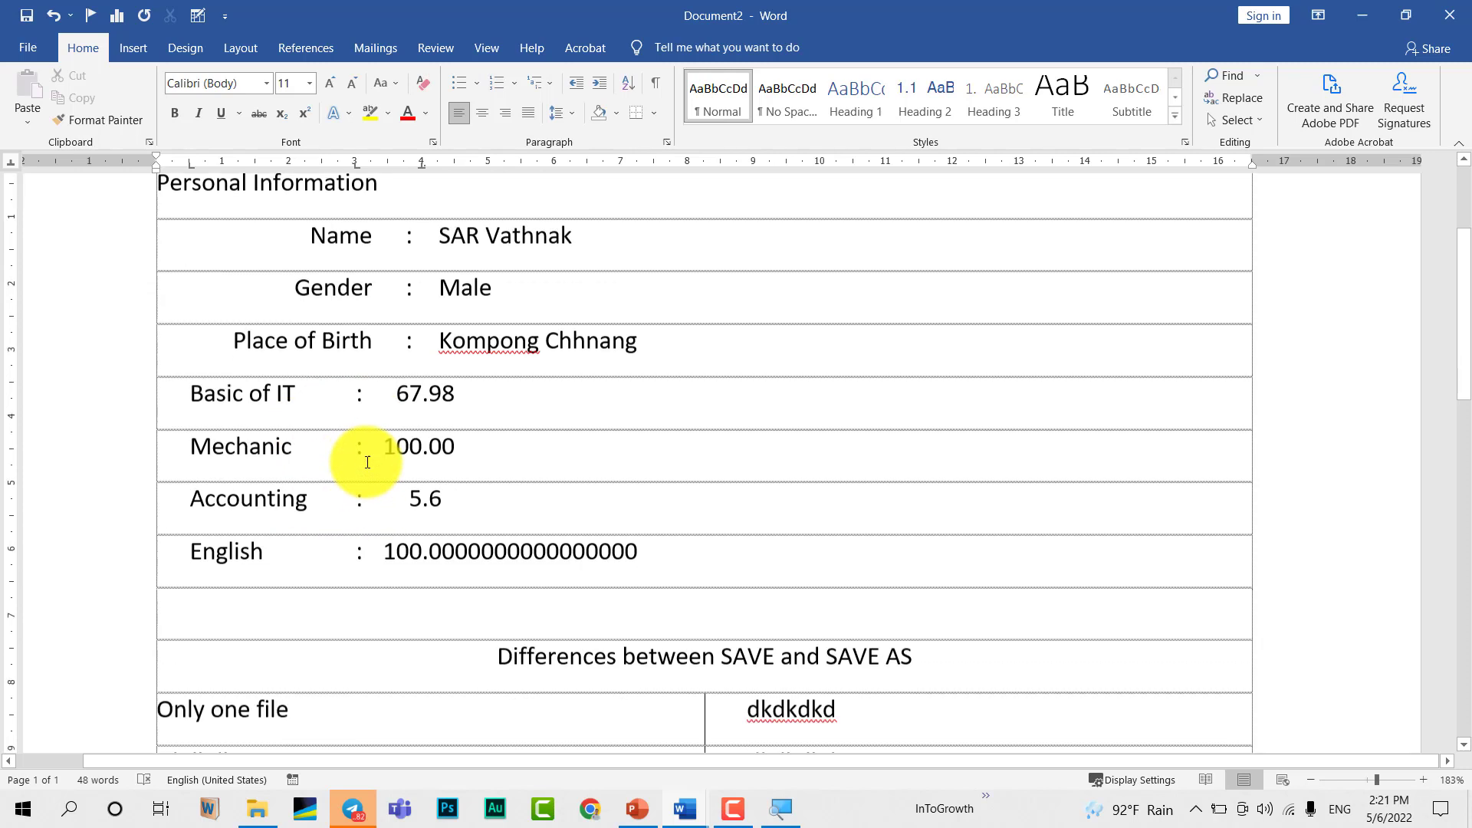
{"action": "scroll", "coordinate": [352, 468], "scroll_direction": "down", "scroll_amount": 2}
{"action": "left_click", "coordinate": [489, 376]}
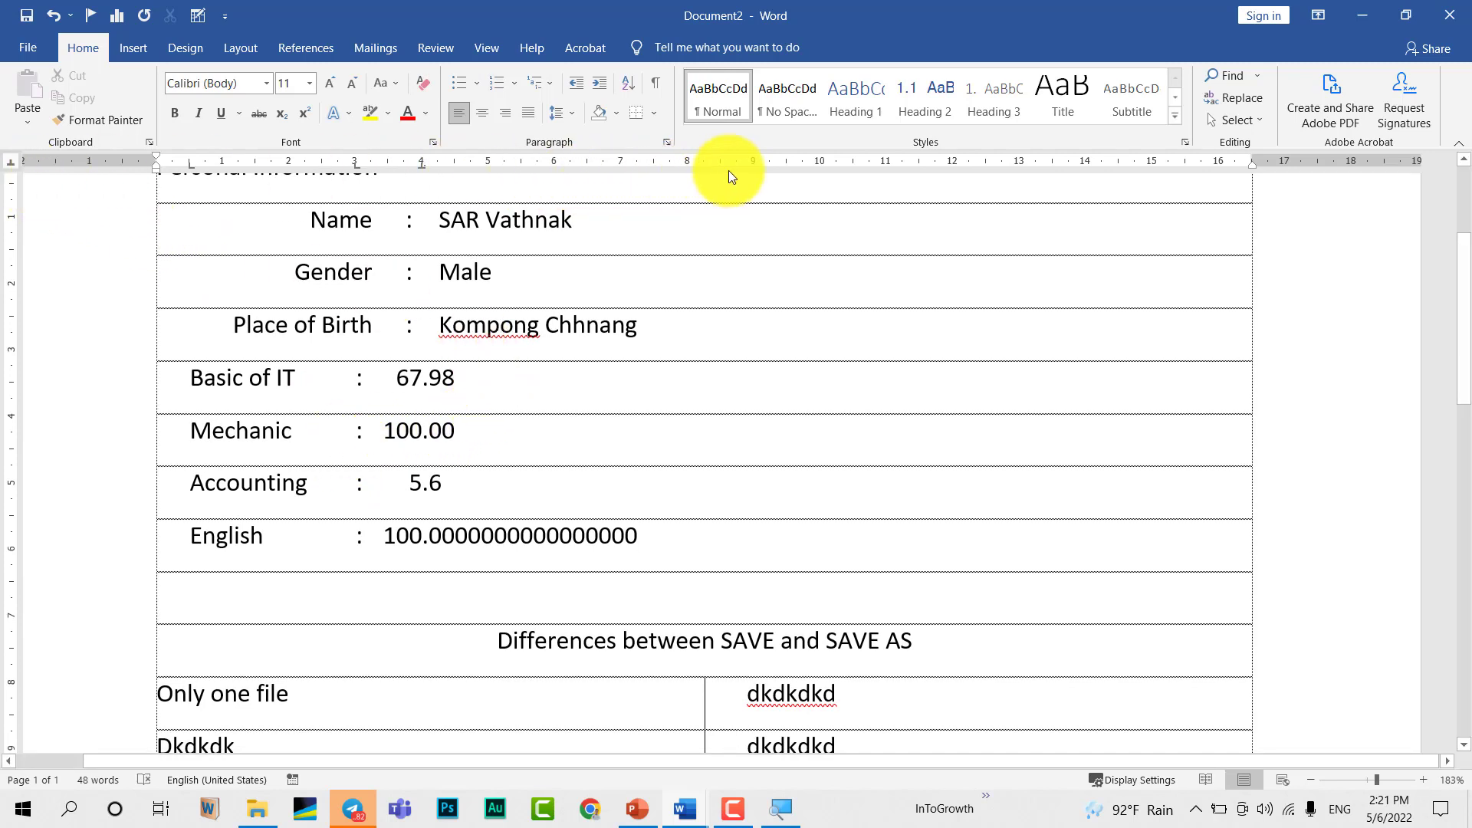
{"action": "left_click", "coordinate": [785, 163]}
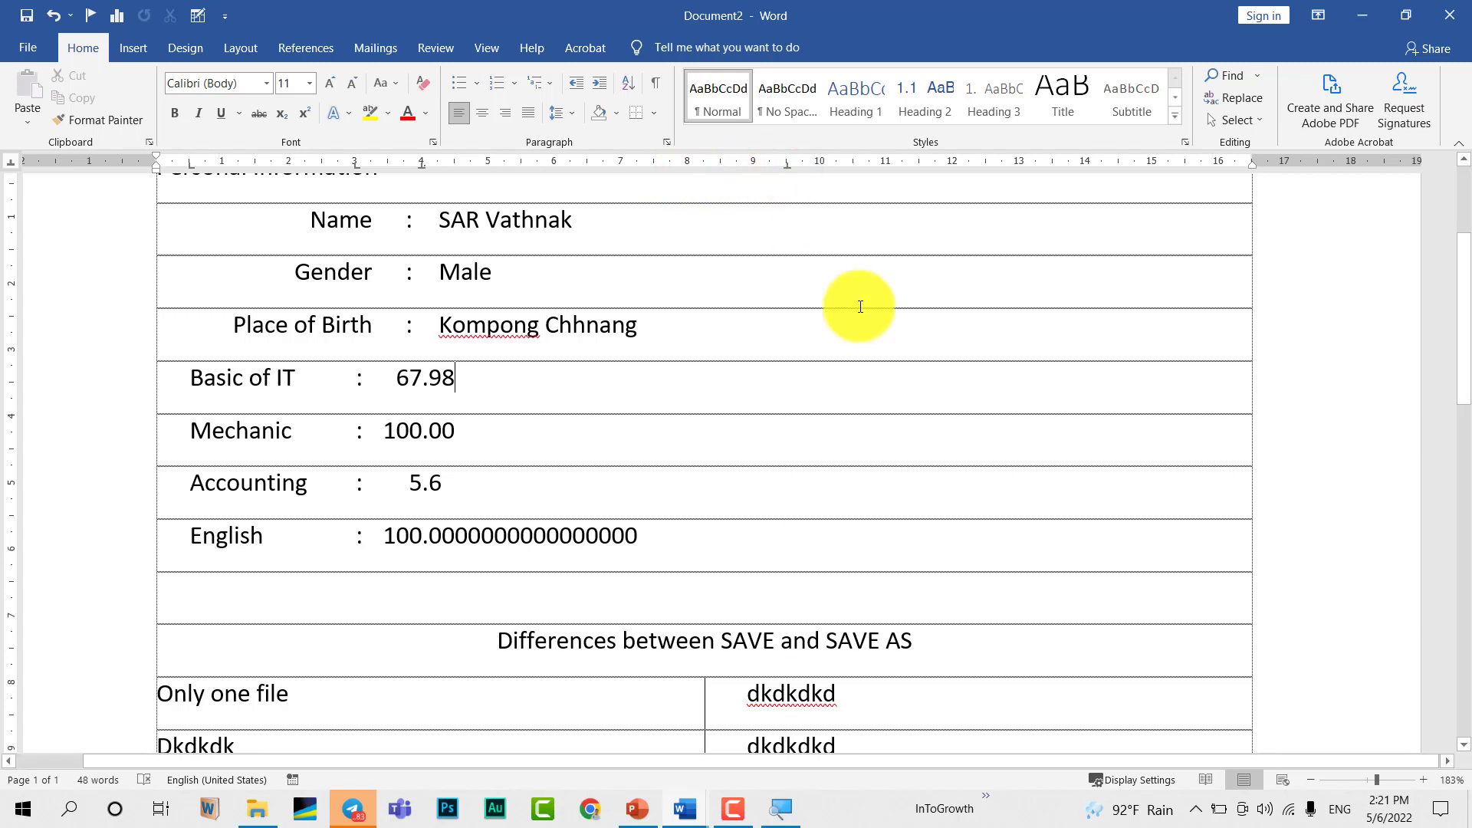
{"action": "key", "text": "Tab"}
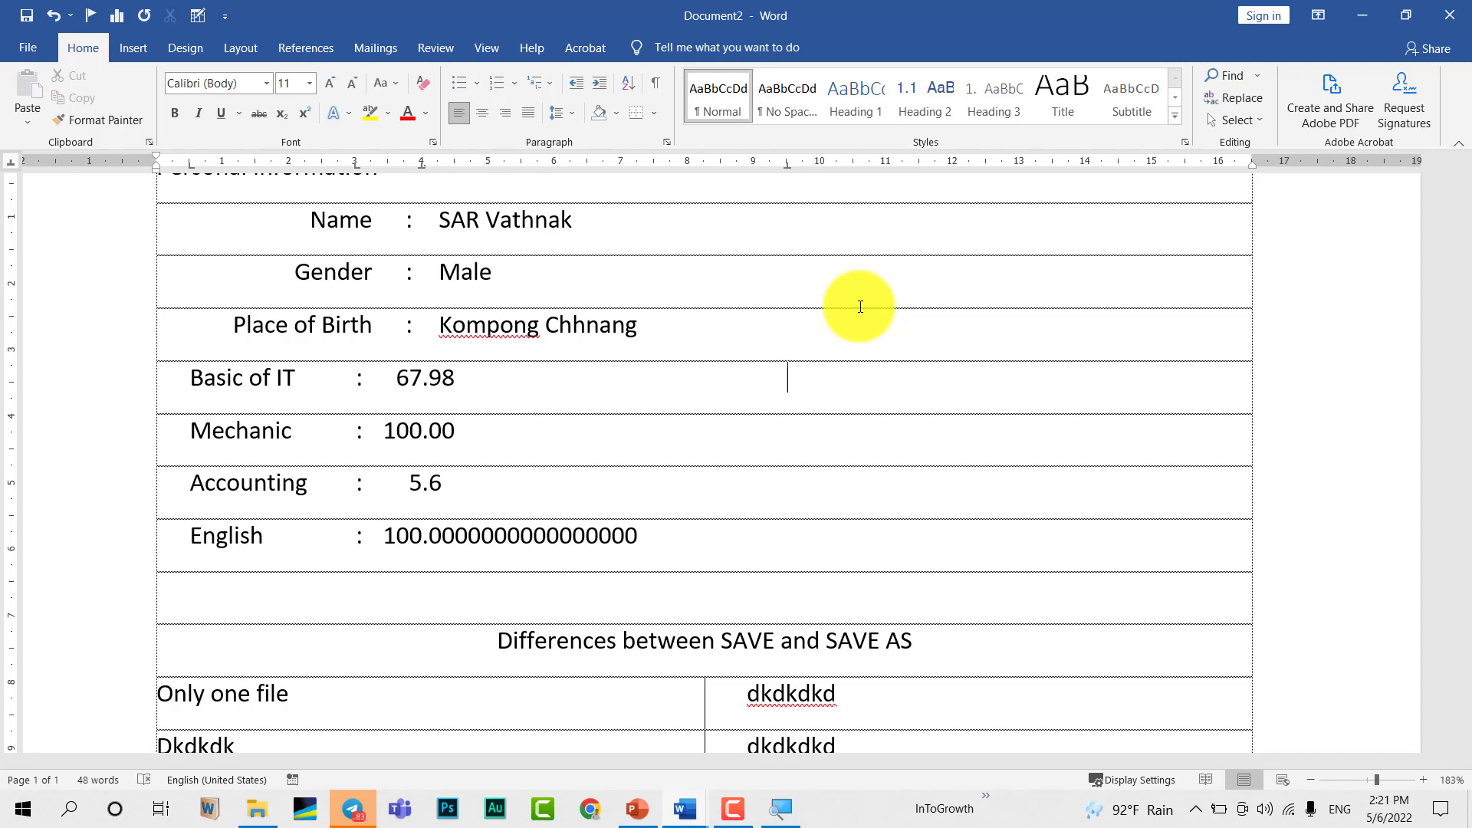
{"action": "type", "text": "Good"}
Step: Add remarks Excellent, Very Bad and Great at 9.5 cm beside the Mechanic, Accounting and English scores
{"action": "left_click", "coordinate": [602, 417]}
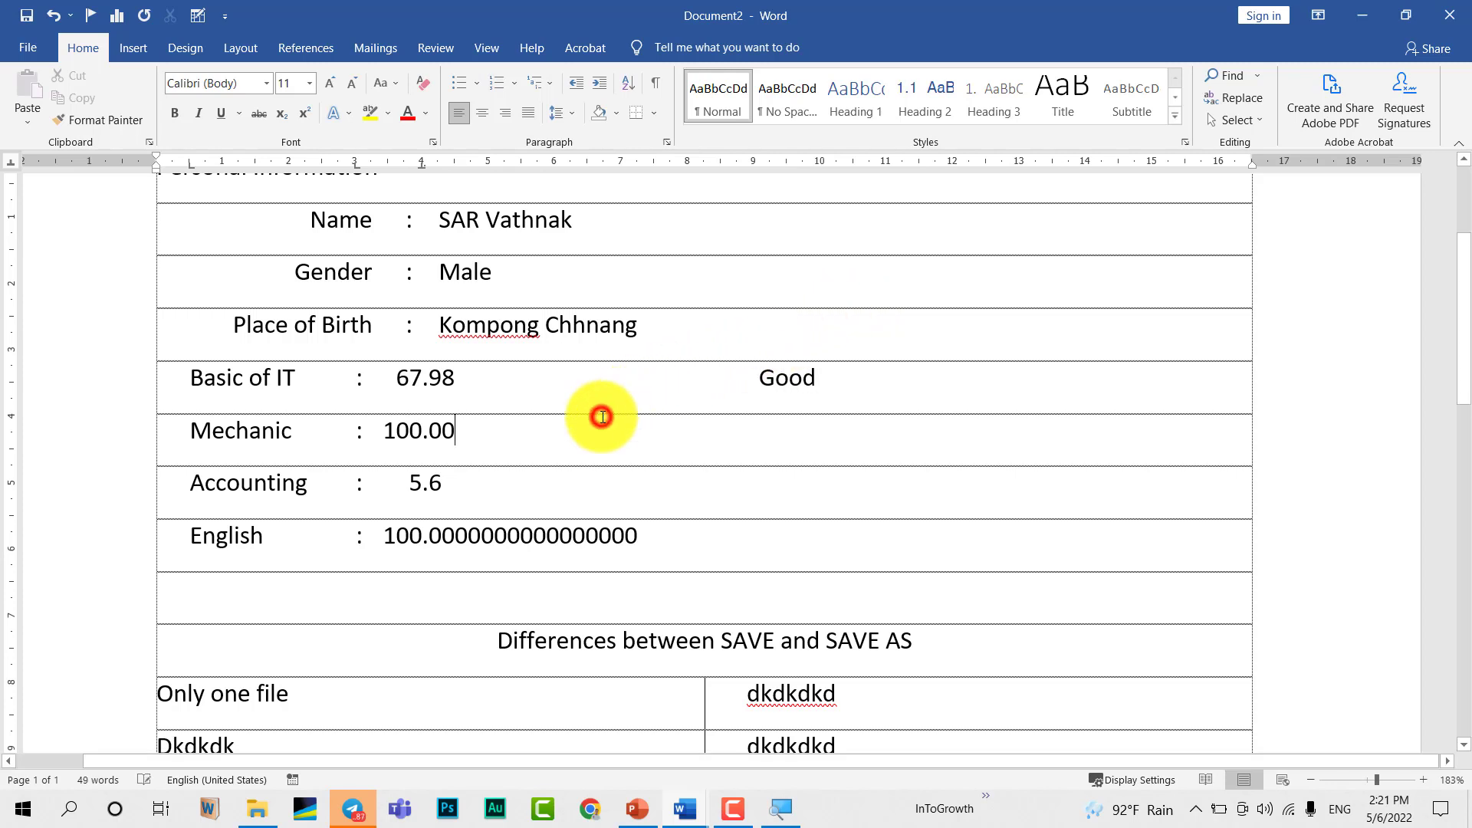
{"action": "left_click", "coordinate": [788, 164]}
{"action": "key", "text": "Tab"}
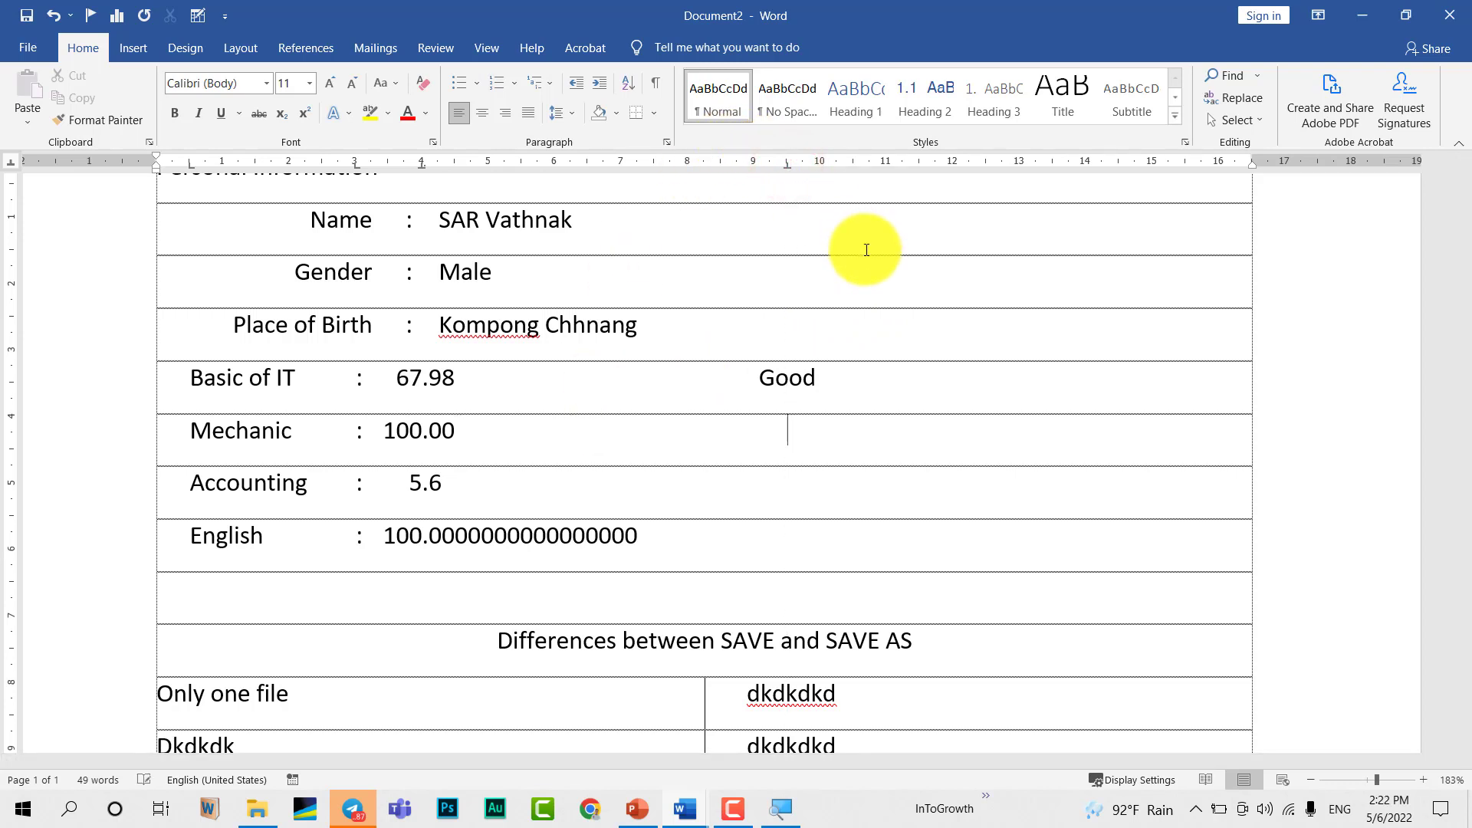
{"action": "type", "text": "Excellent"}
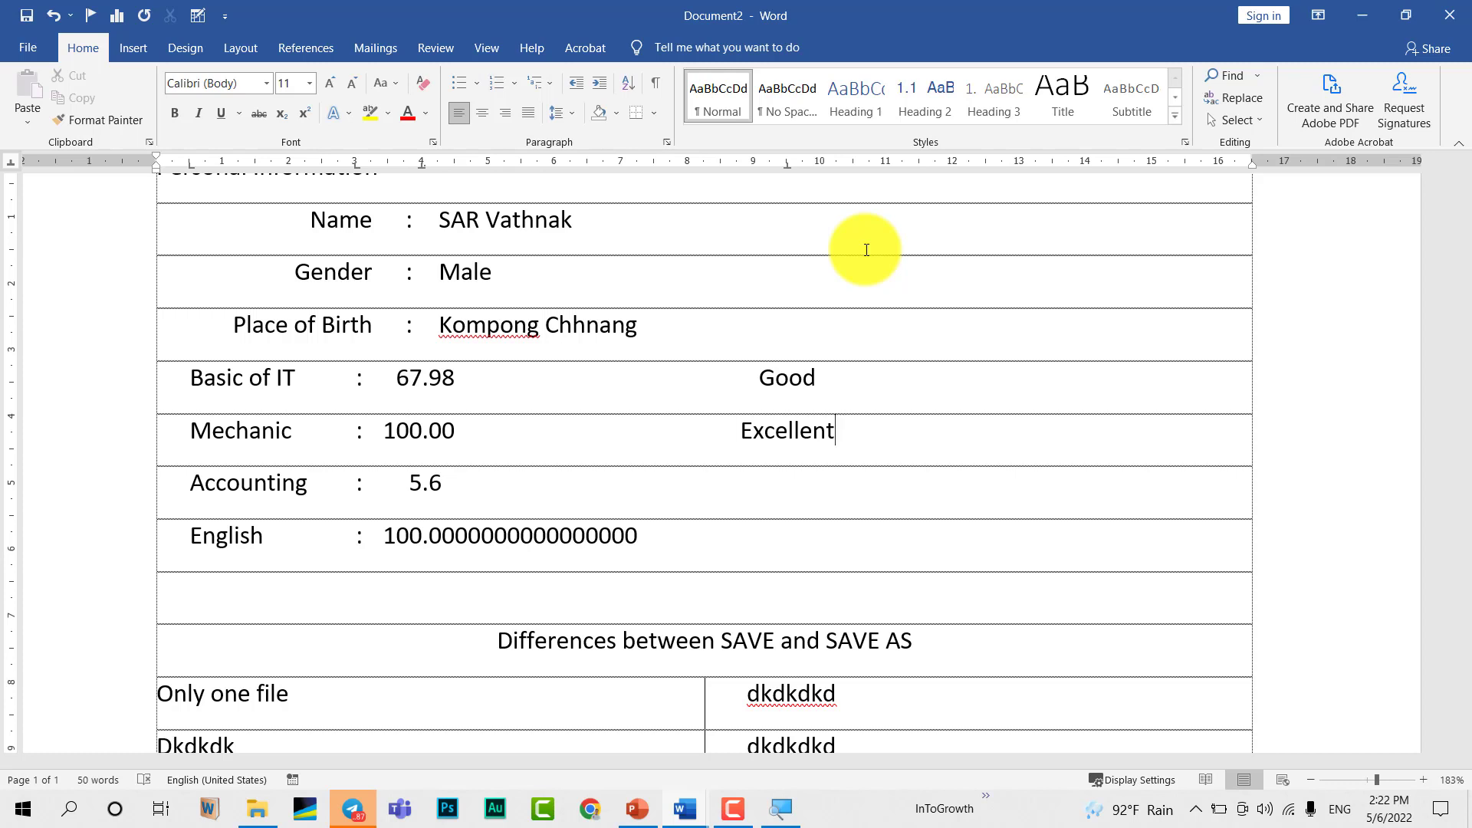
{"action": "left_click", "coordinate": [529, 500]}
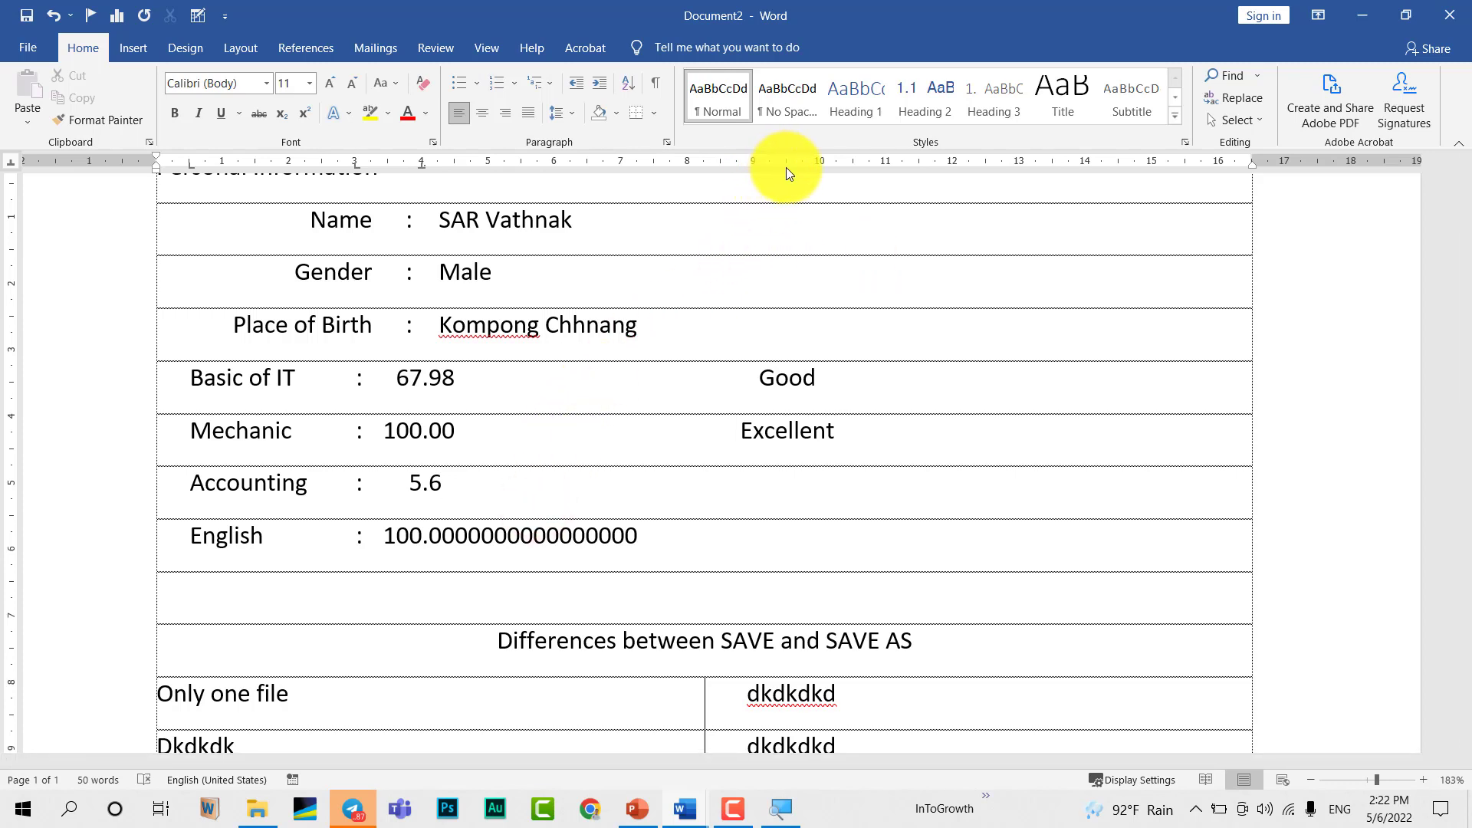
{"action": "key", "text": "ctrl+Tab"}
{"action": "type", "text": "Very"}
{"action": "type", "text": " Bad"}
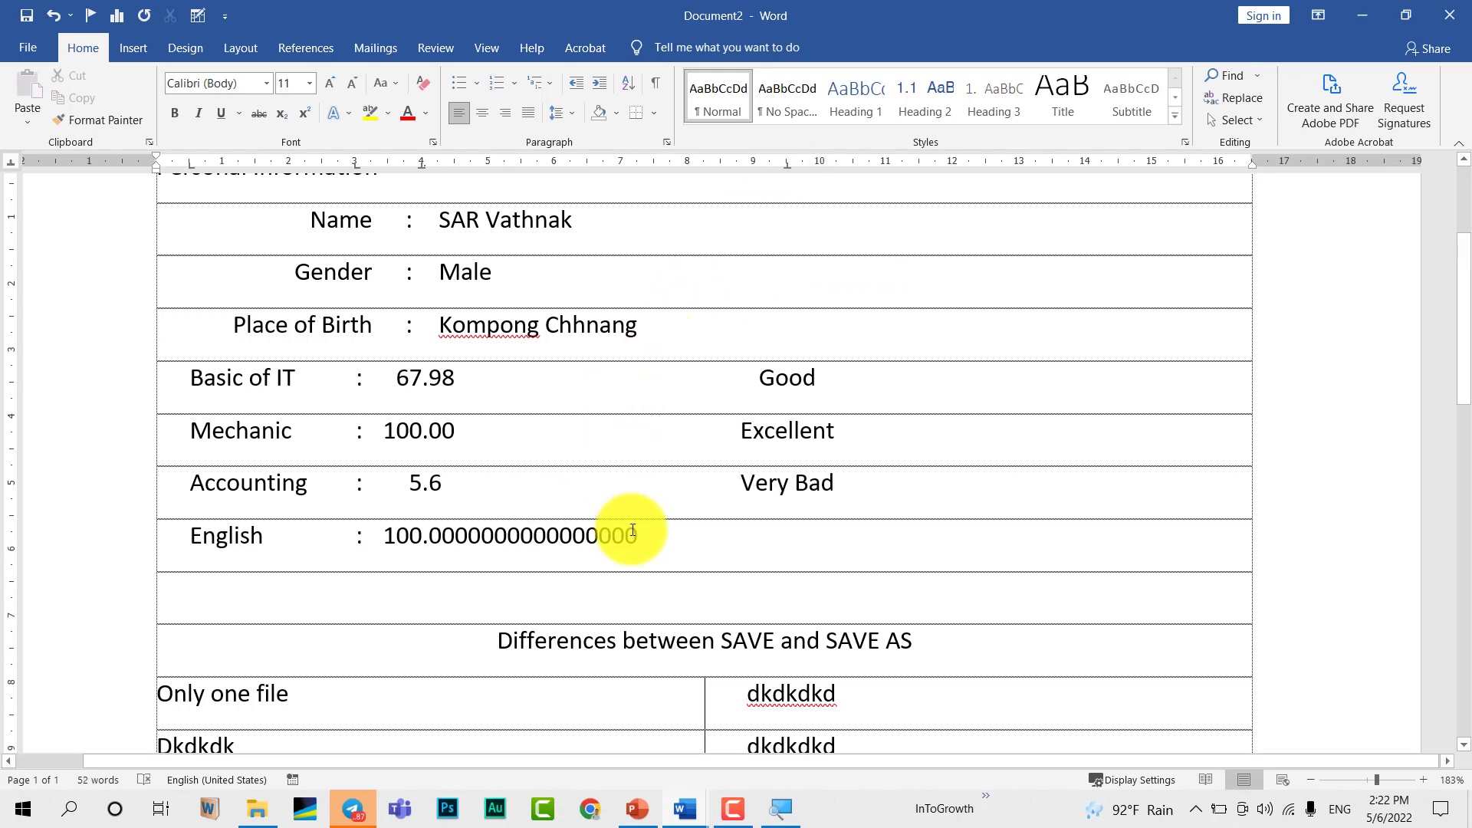
{"action": "left_click", "coordinate": [644, 550]}
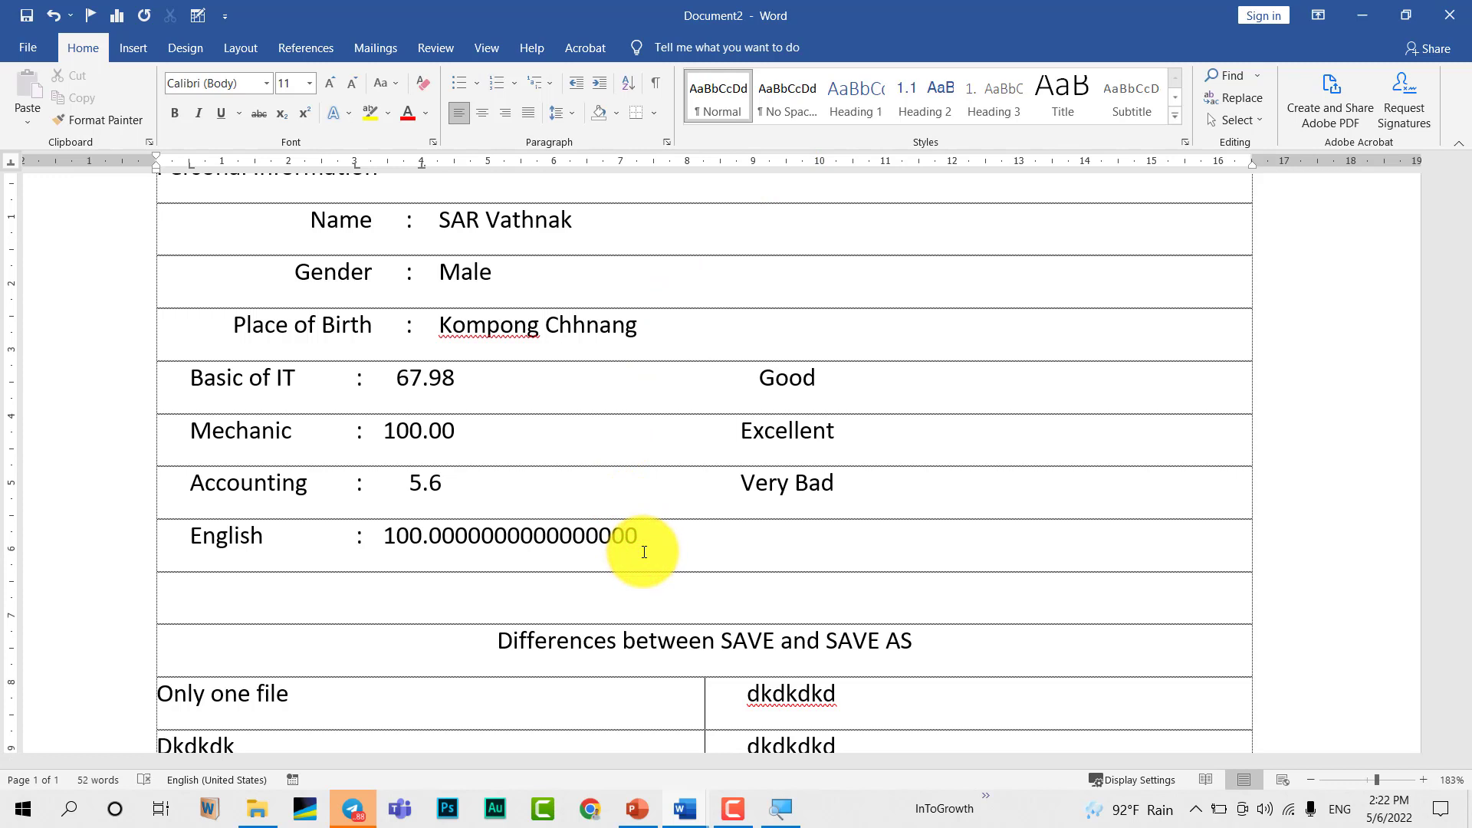
{"action": "left_click", "coordinate": [785, 167]}
{"action": "type", "text": "Gr"}
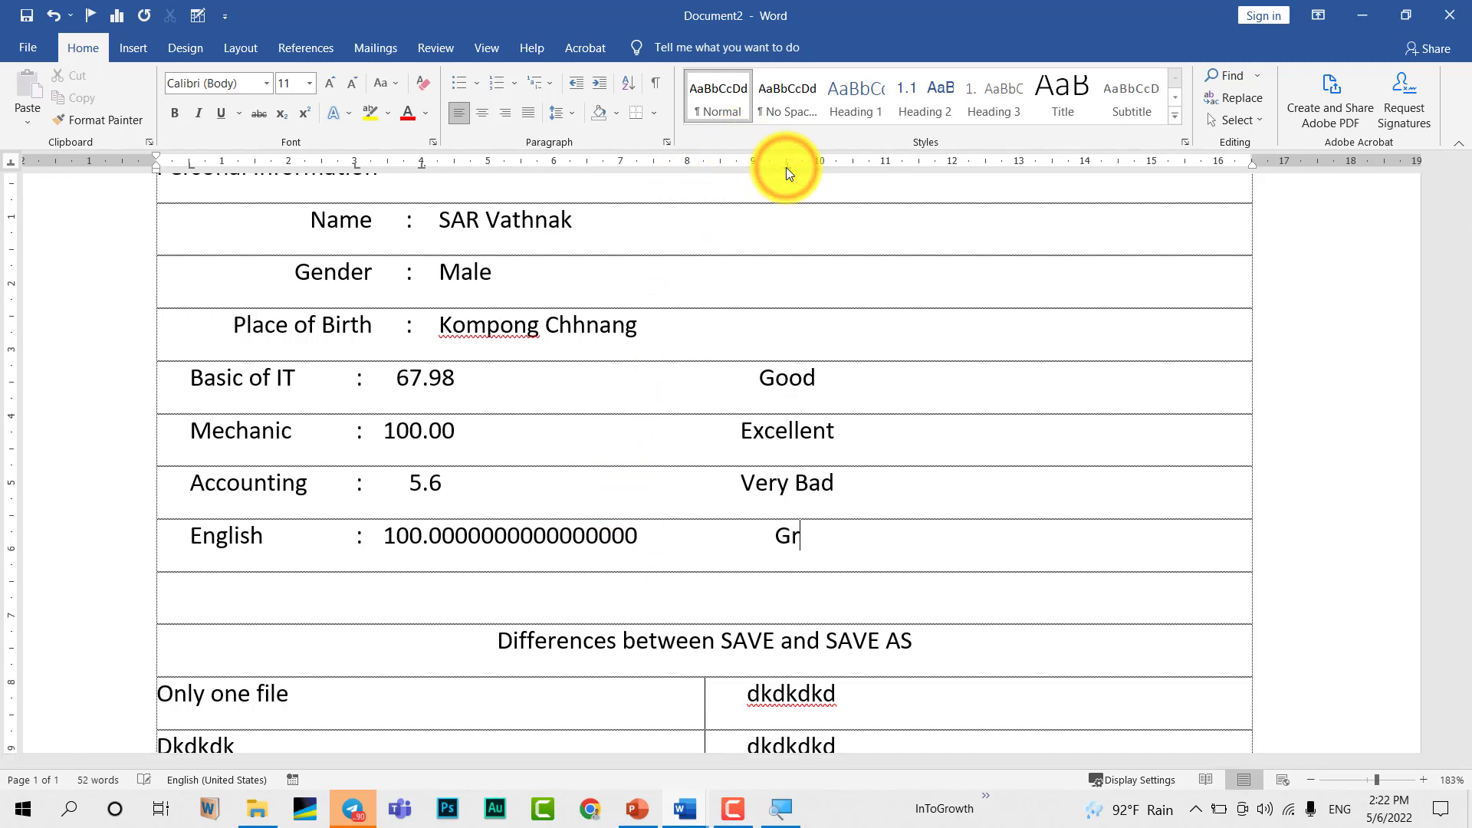
{"action": "type", "text": "eat"}
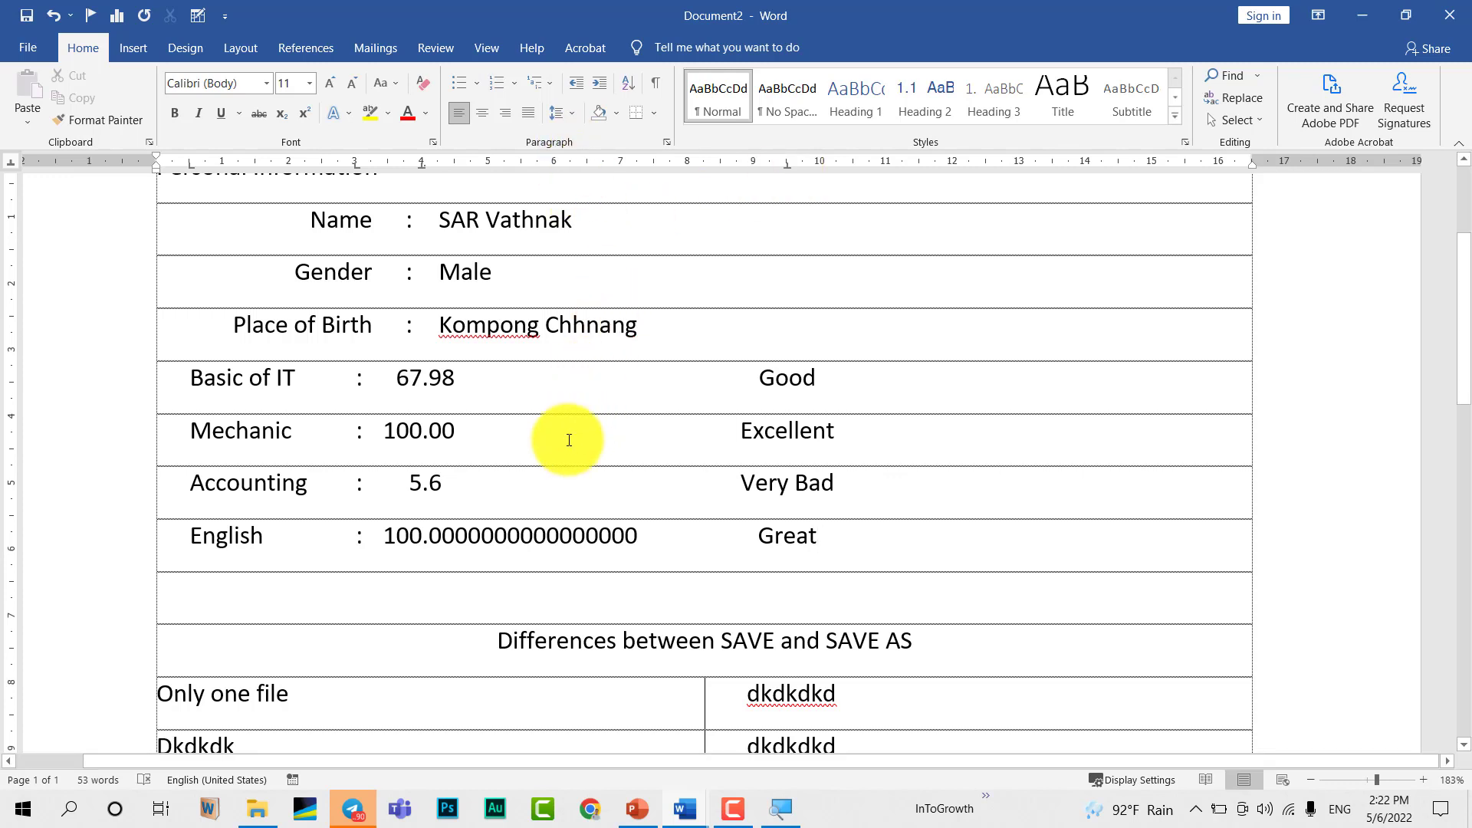
{"action": "scroll", "coordinate": [568, 437], "scroll_direction": "down", "scroll_amount": 3}
{"action": "left_click", "coordinate": [337, 428]}
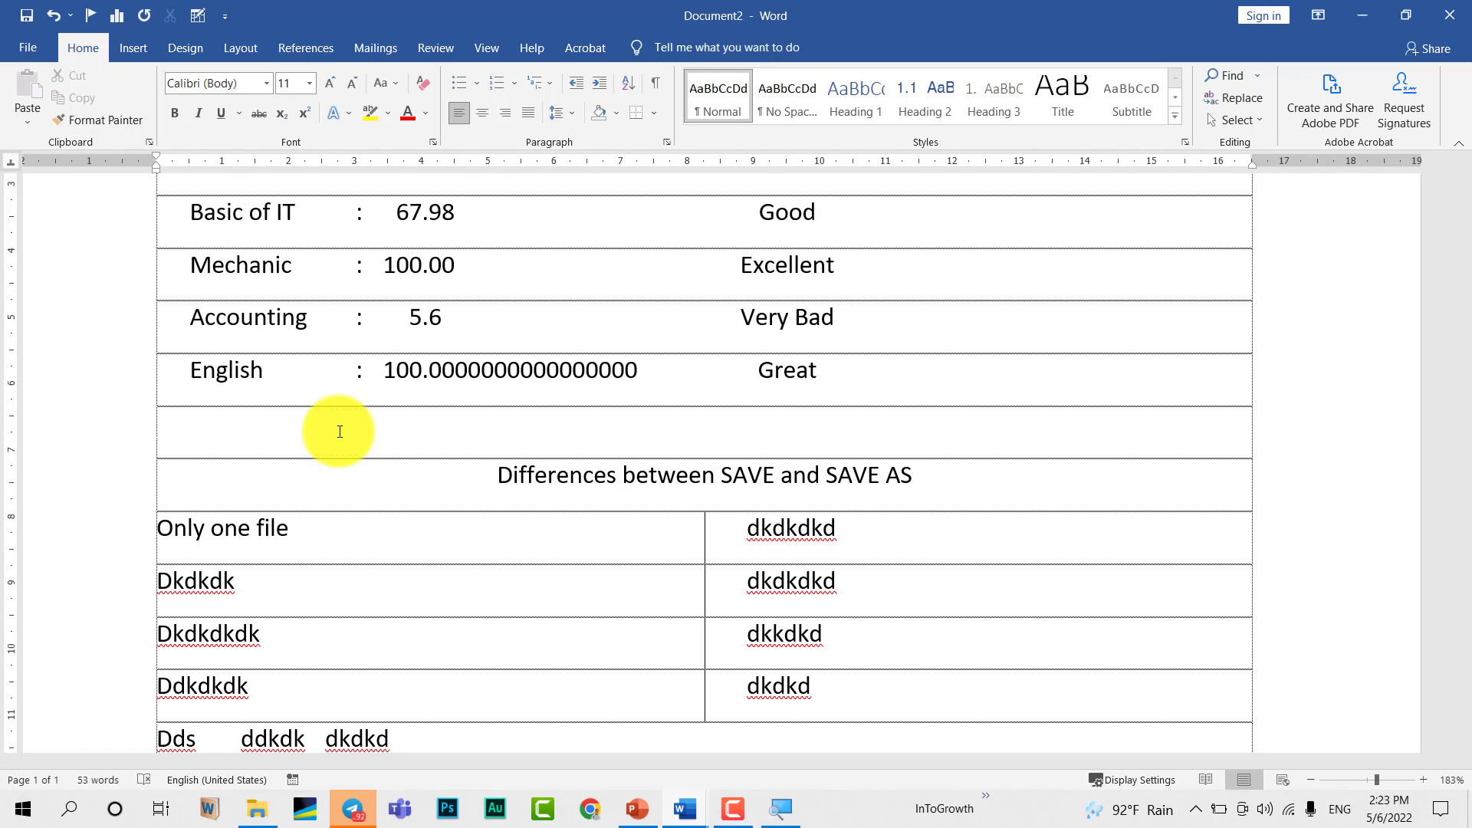
{"action": "scroll", "coordinate": [339, 431], "scroll_direction": "down", "scroll_amount": 3}
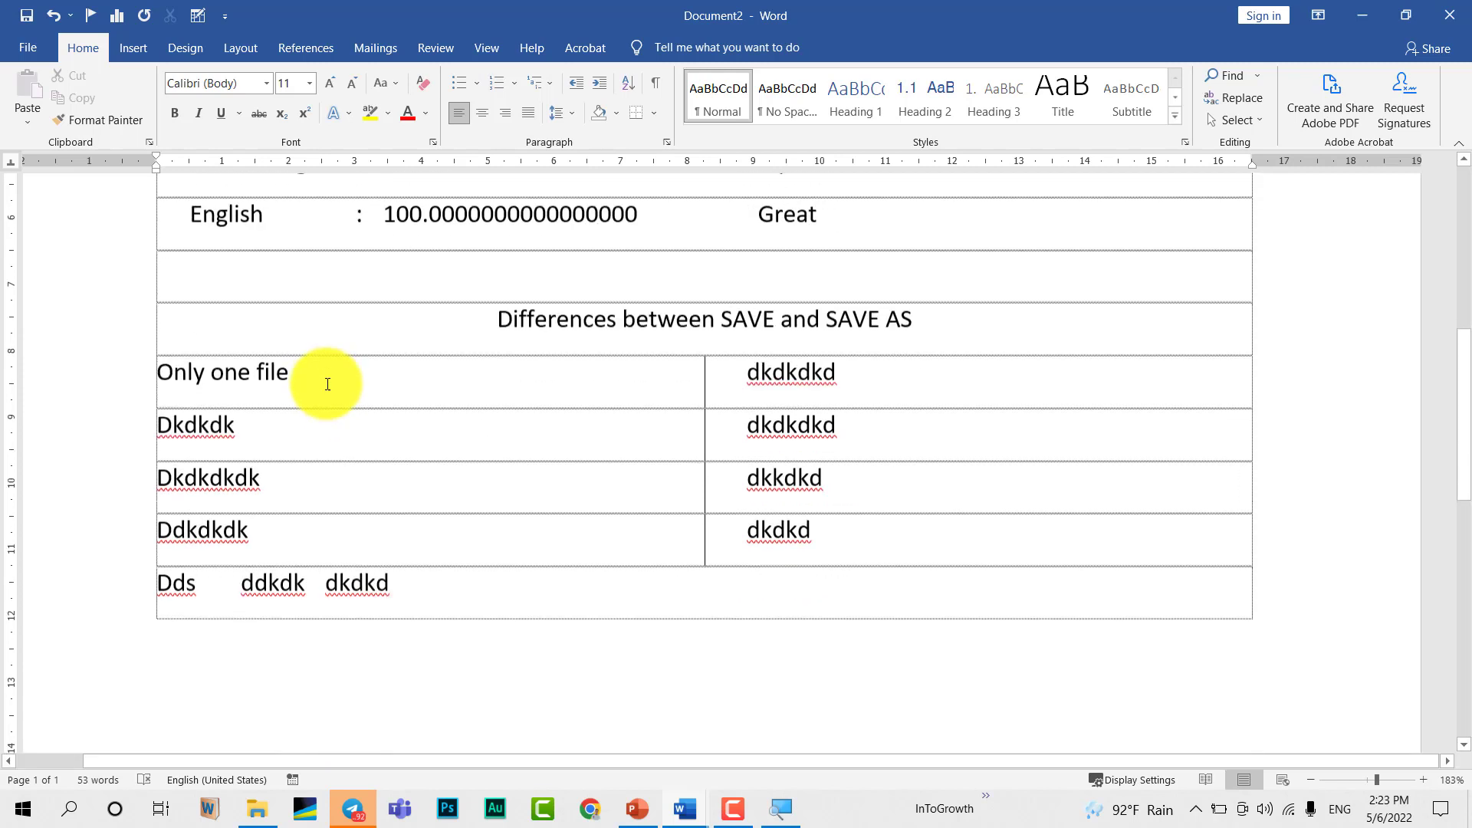
{"action": "left_click", "coordinate": [209, 274]}
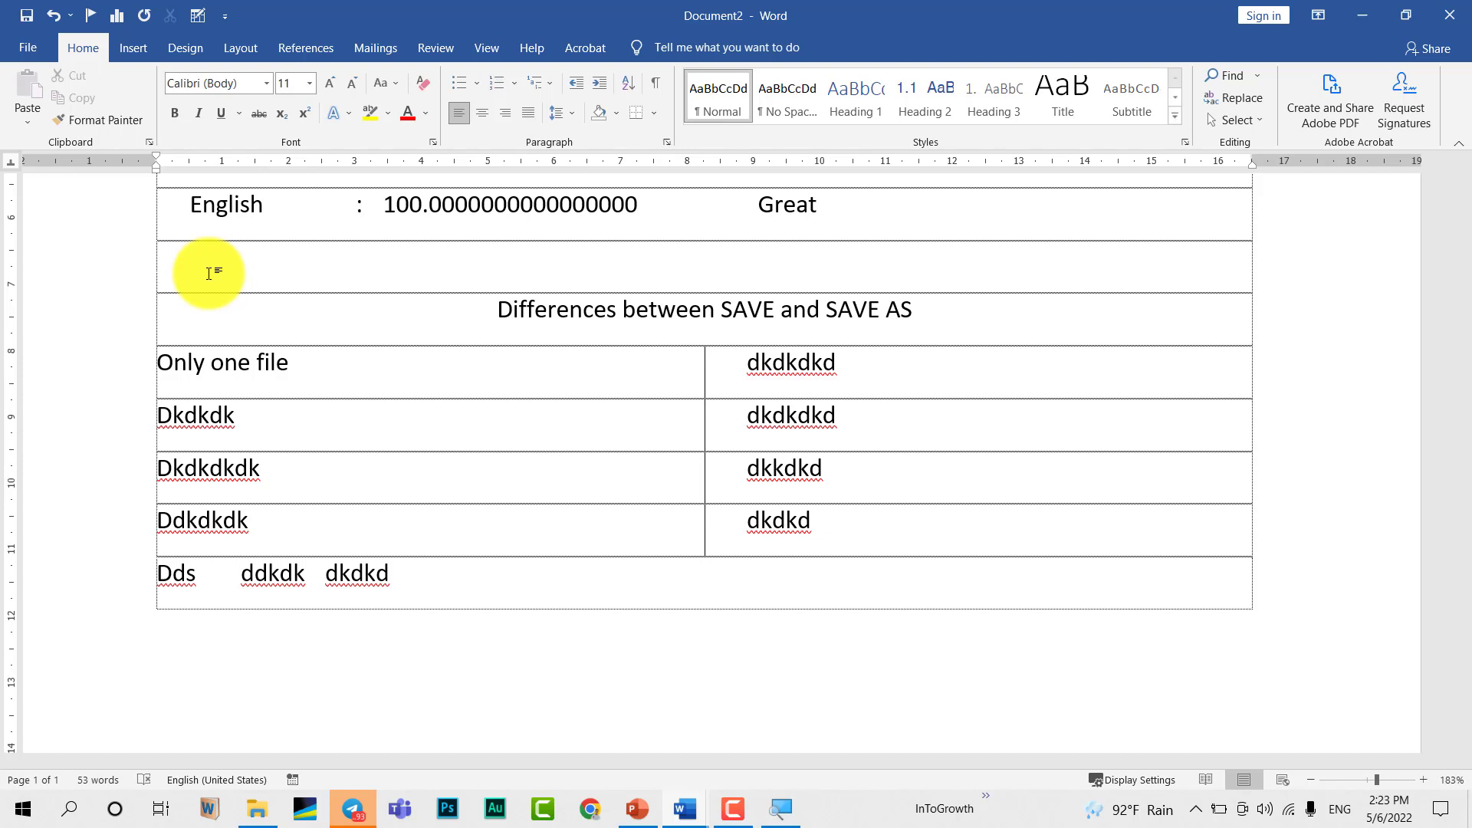
Step: Add a 'Form' row at the bottom of the table with an empty row below it
{"action": "scroll", "coordinate": [403, 356], "scroll_direction": "down", "scroll_amount": 4}
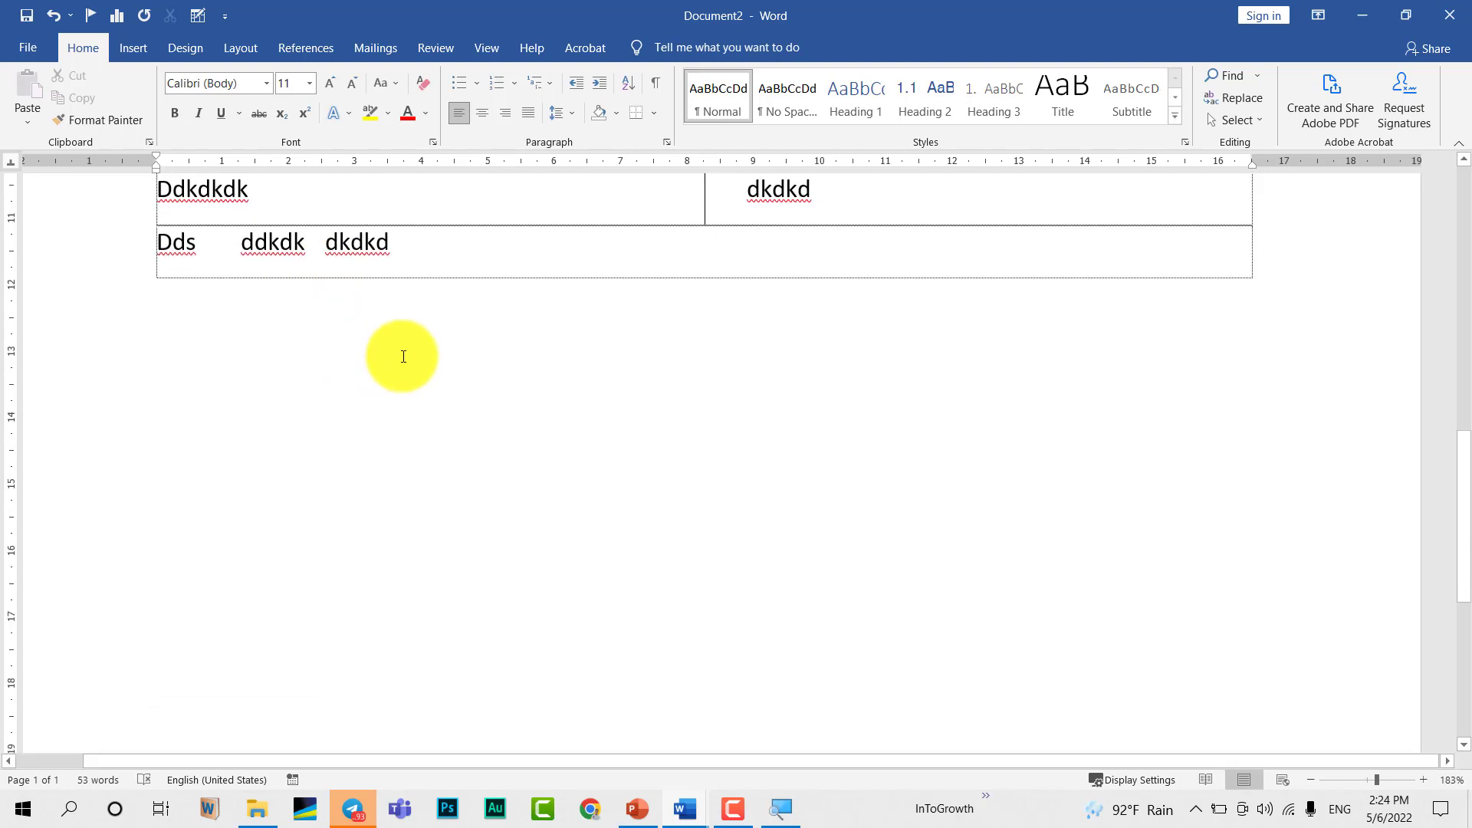
{"action": "left_click", "coordinate": [437, 259]}
{"action": "key", "text": "Tab"}
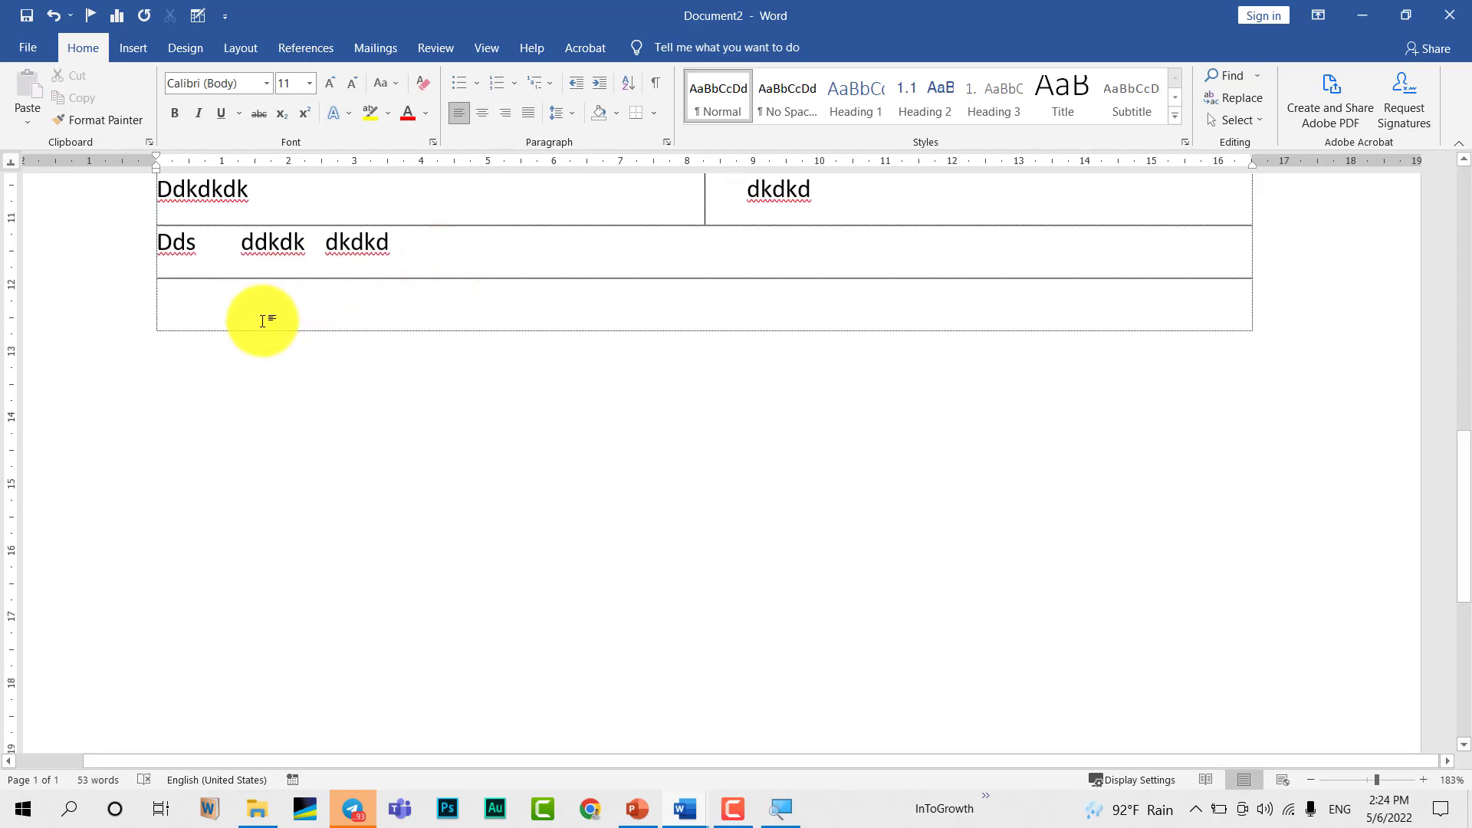
{"action": "type", "text": "For"}
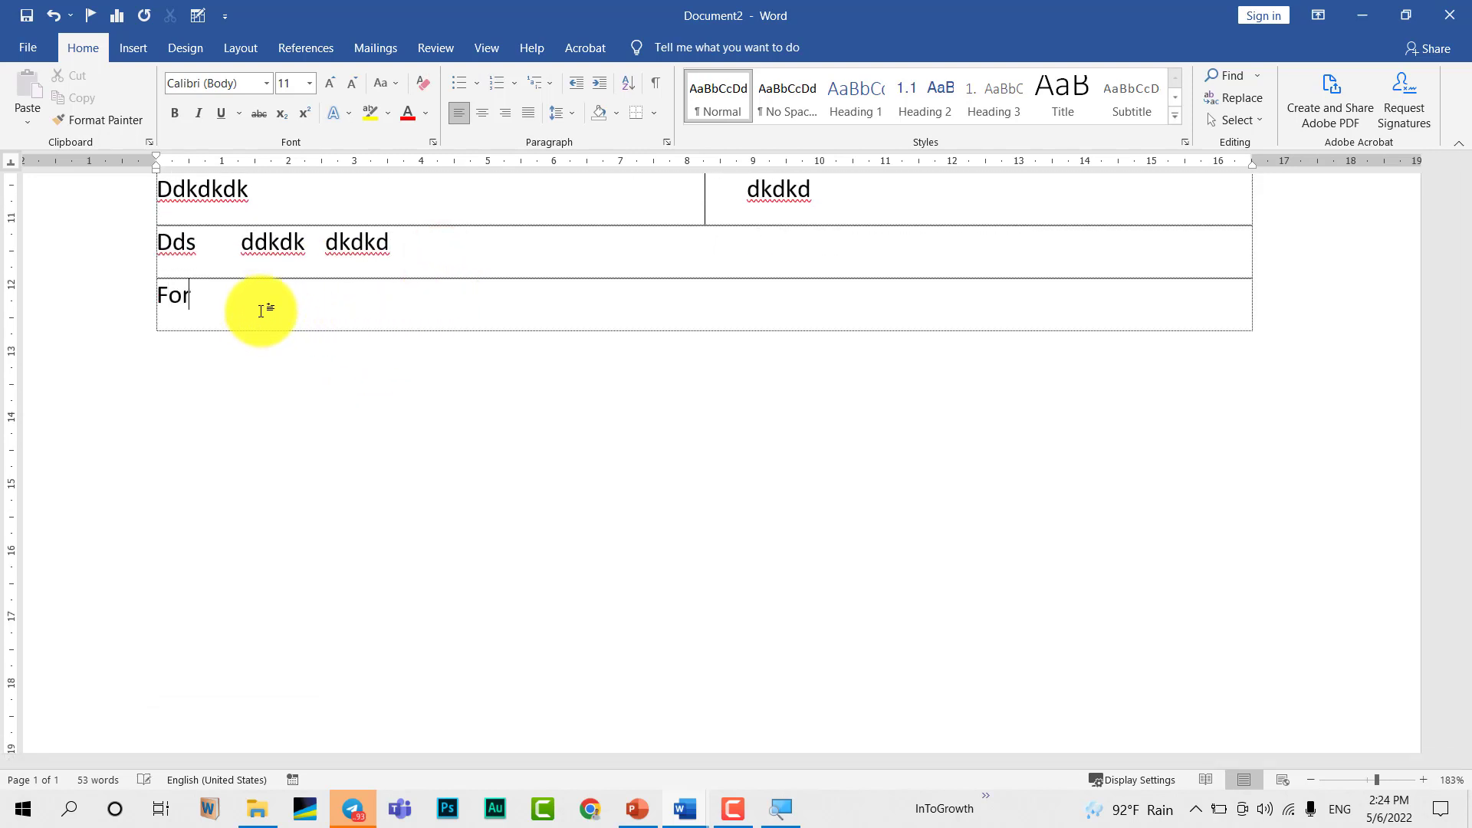
{"action": "type", "text": "m"}
{"action": "key", "text": "Tab"}
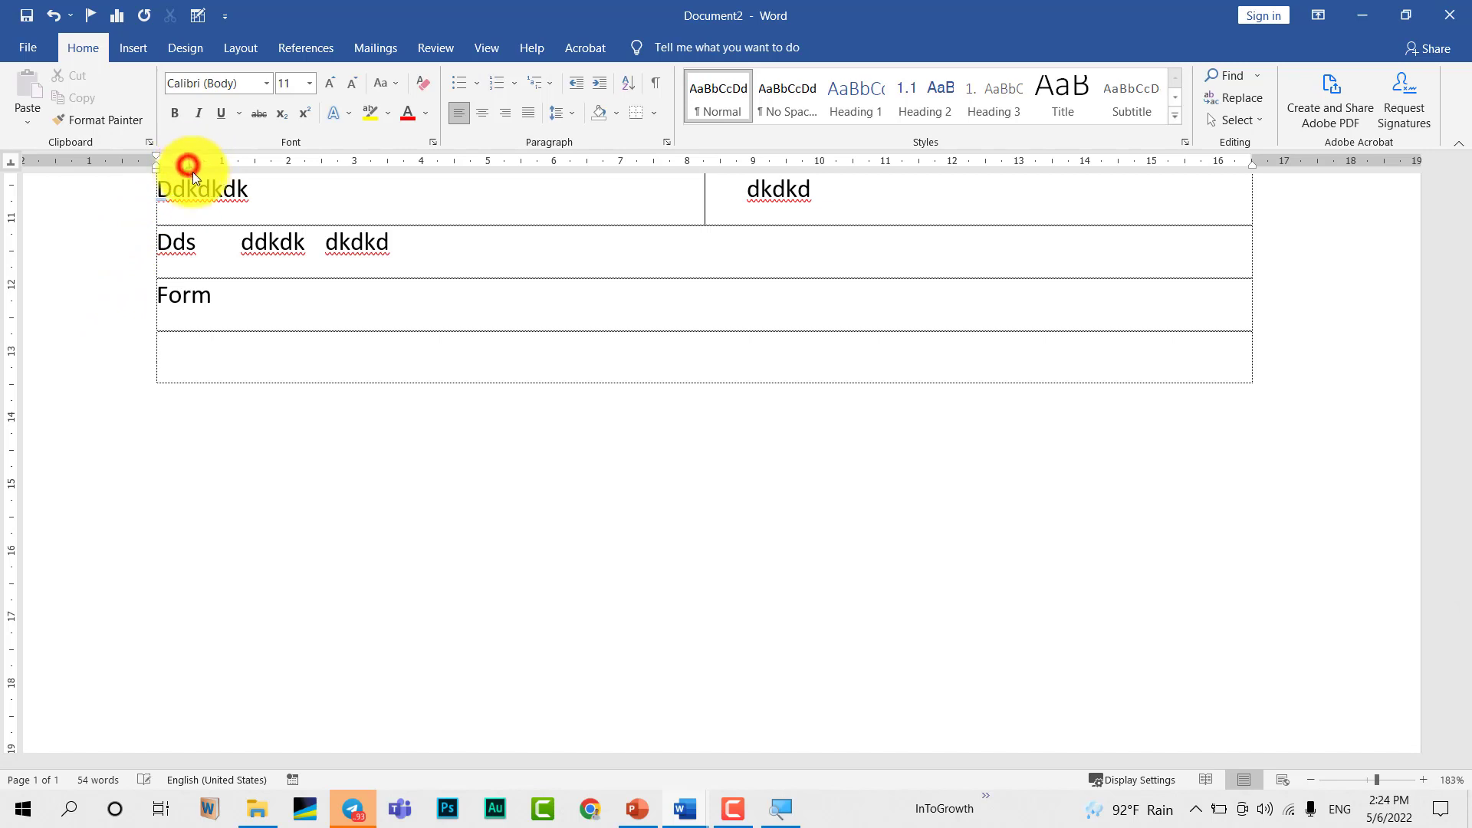
Step: Set a left tab stop at 0.5 cm and a right tab stop at 16 cm for the bottom row
{"action": "left_click", "coordinate": [190, 164]}
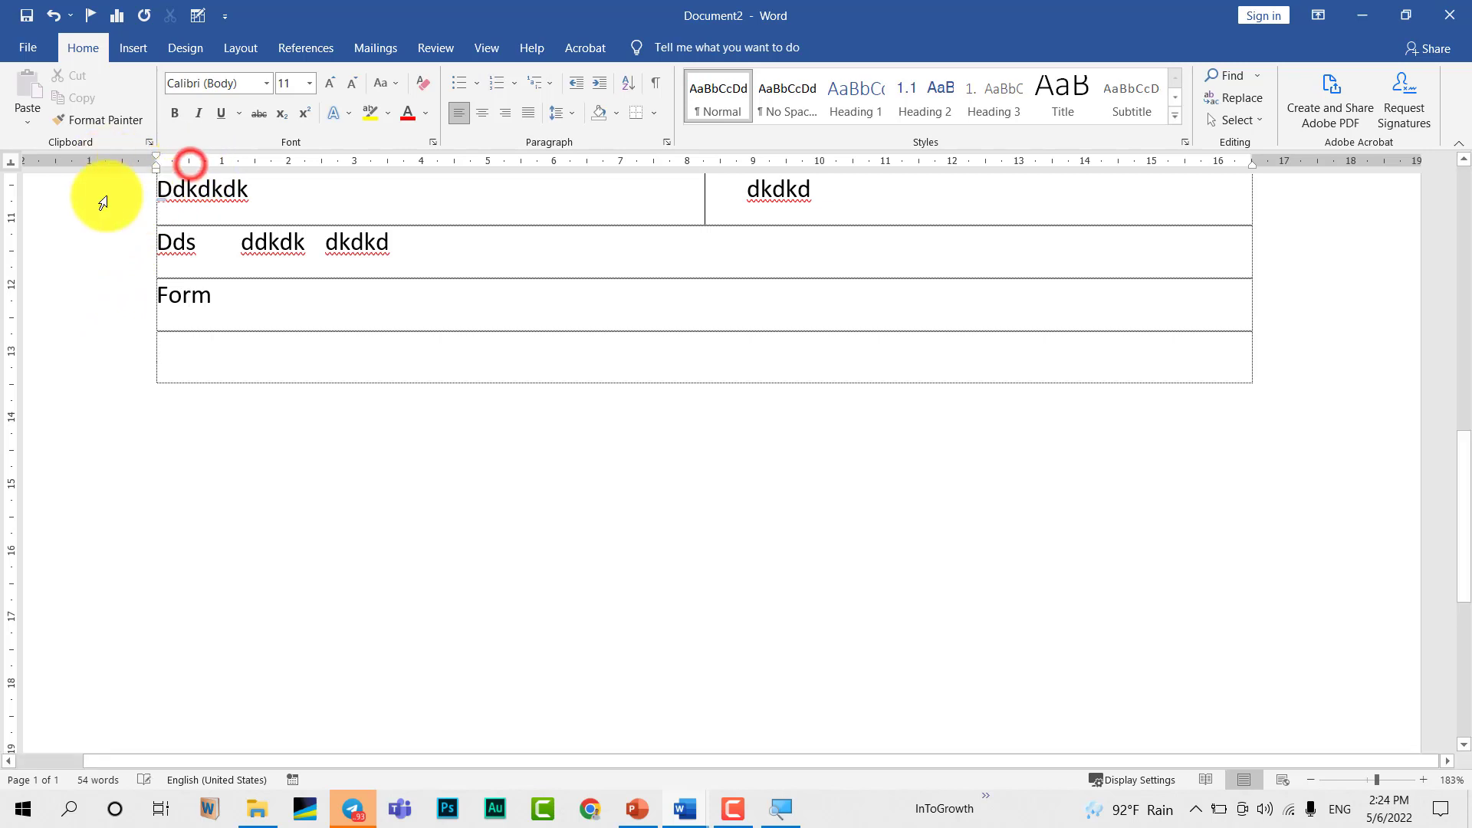
{"action": "left_click", "coordinate": [12, 167]}
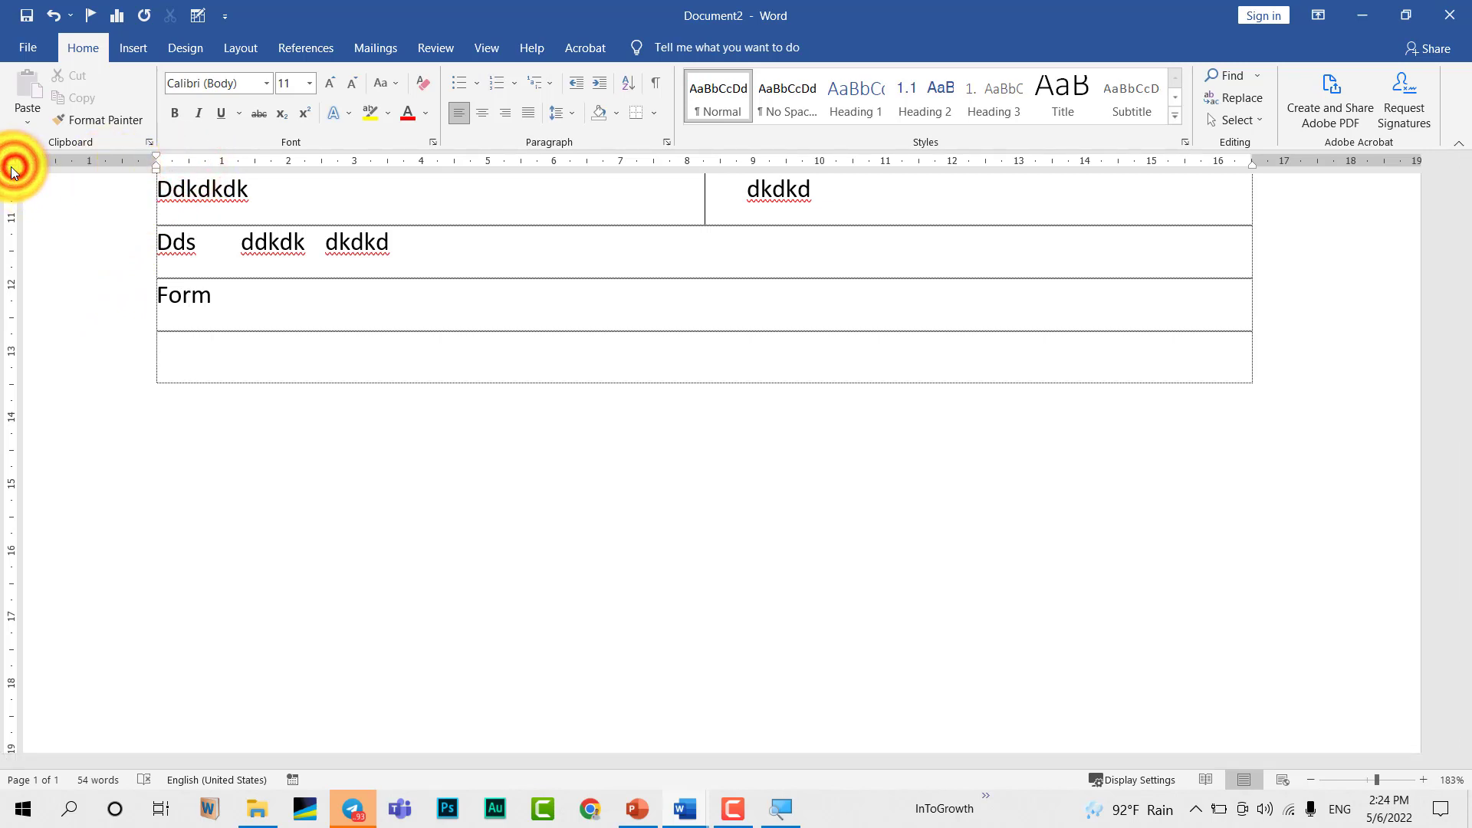
{"action": "left_click", "coordinate": [14, 169]}
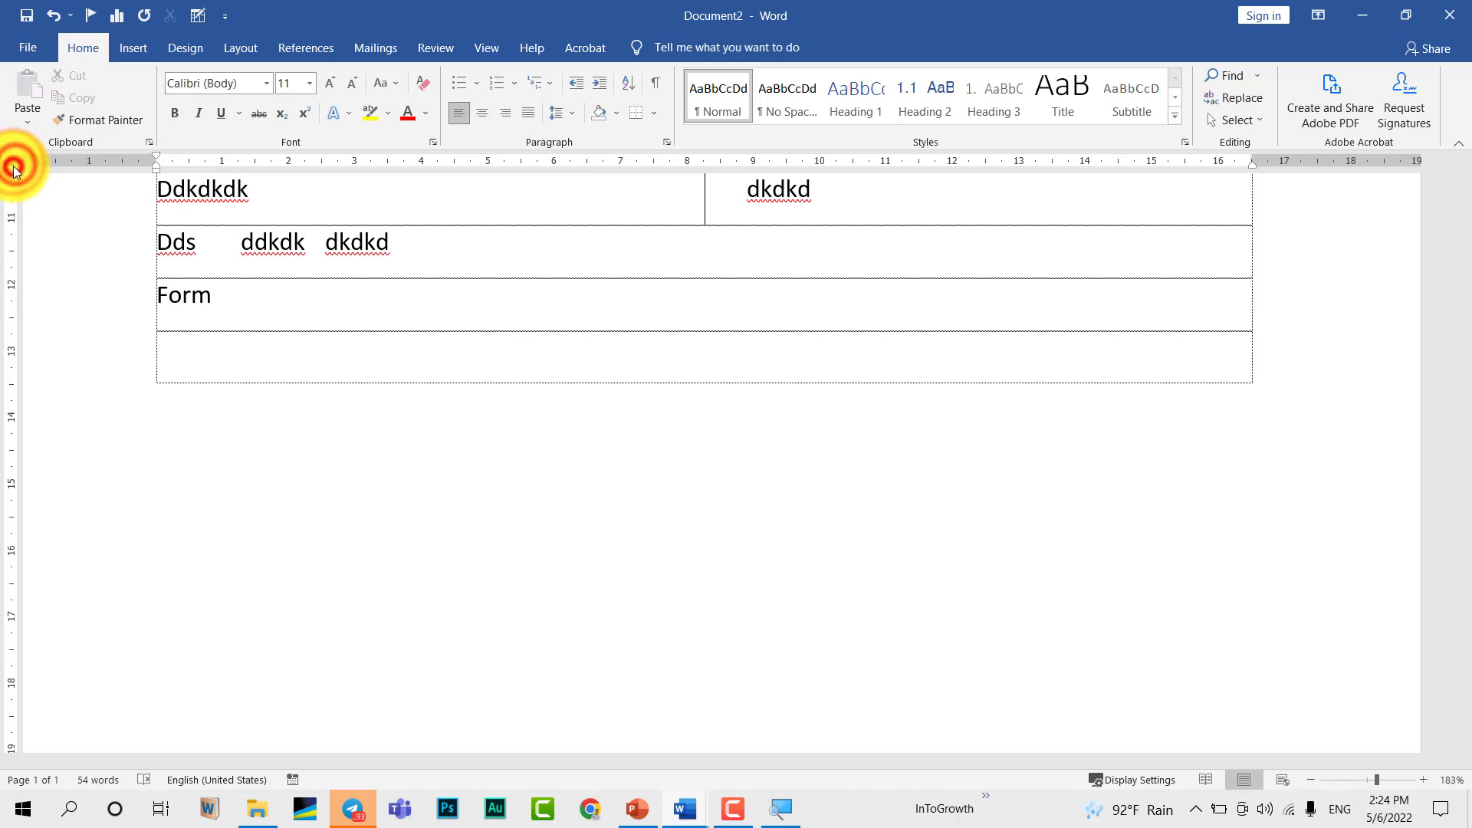
{"action": "left_click", "coordinate": [11, 167]}
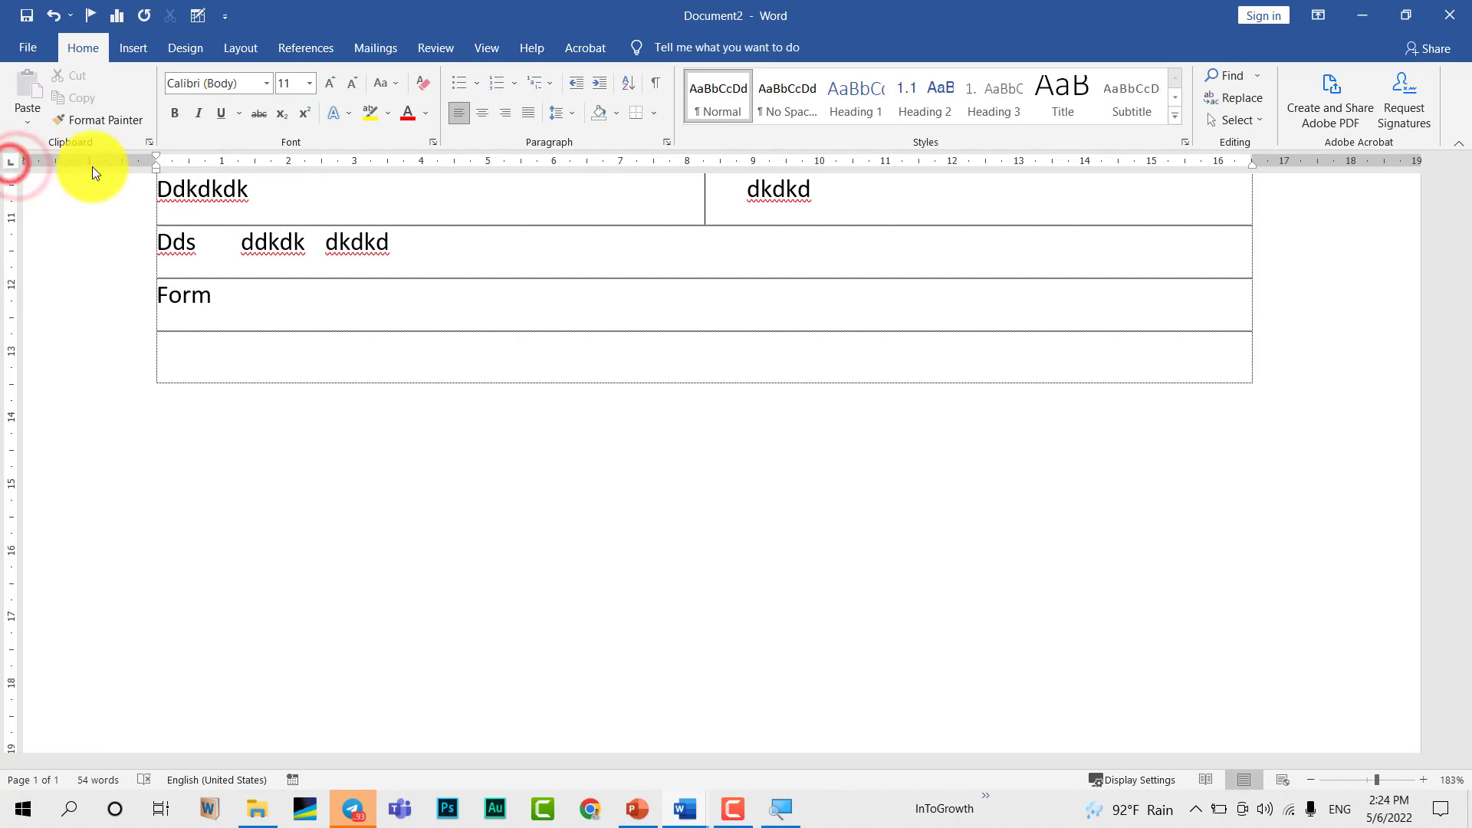
{"action": "left_click", "coordinate": [188, 162]}
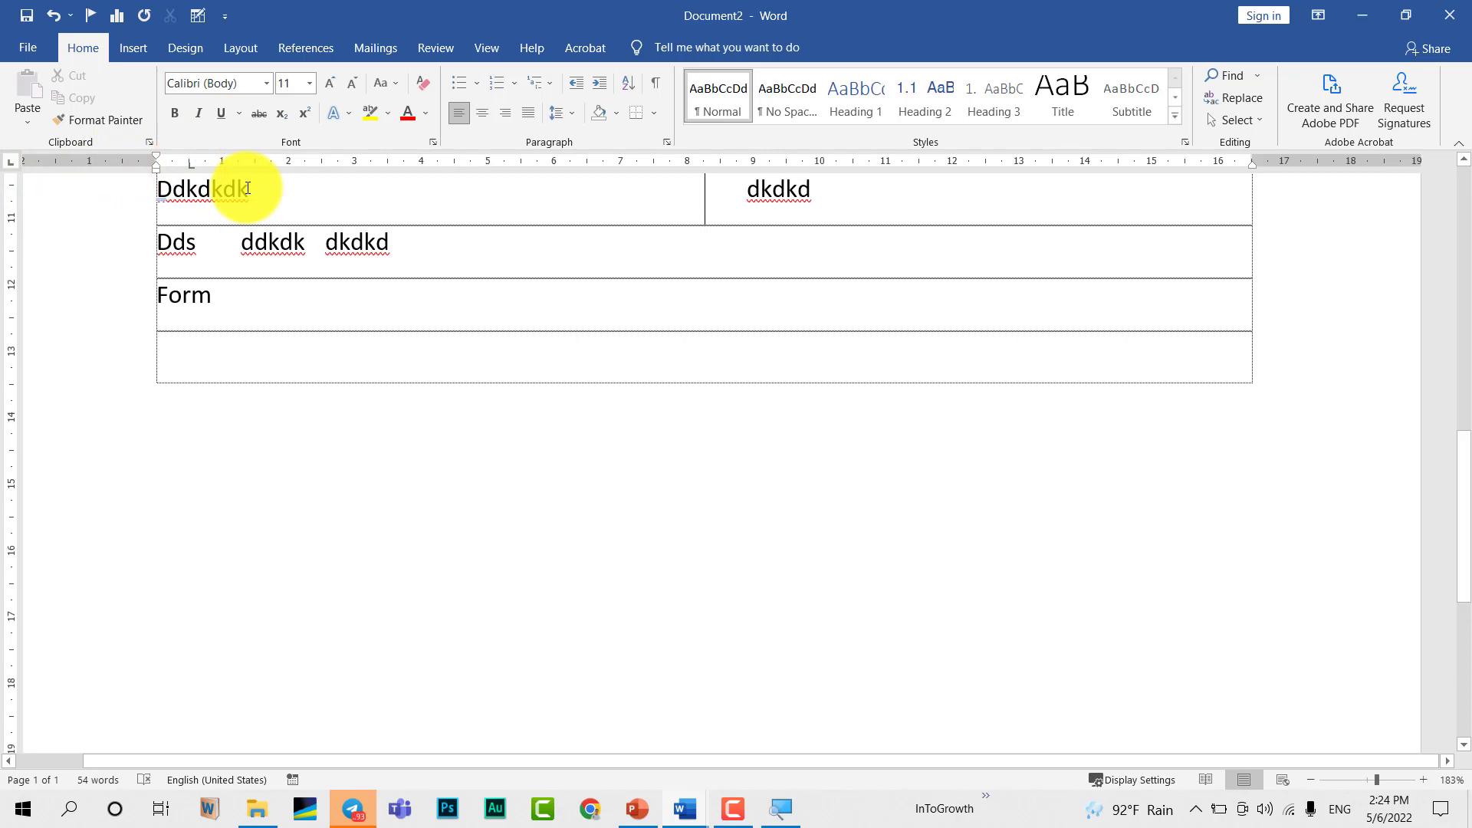
{"action": "left_click", "coordinate": [9, 166]}
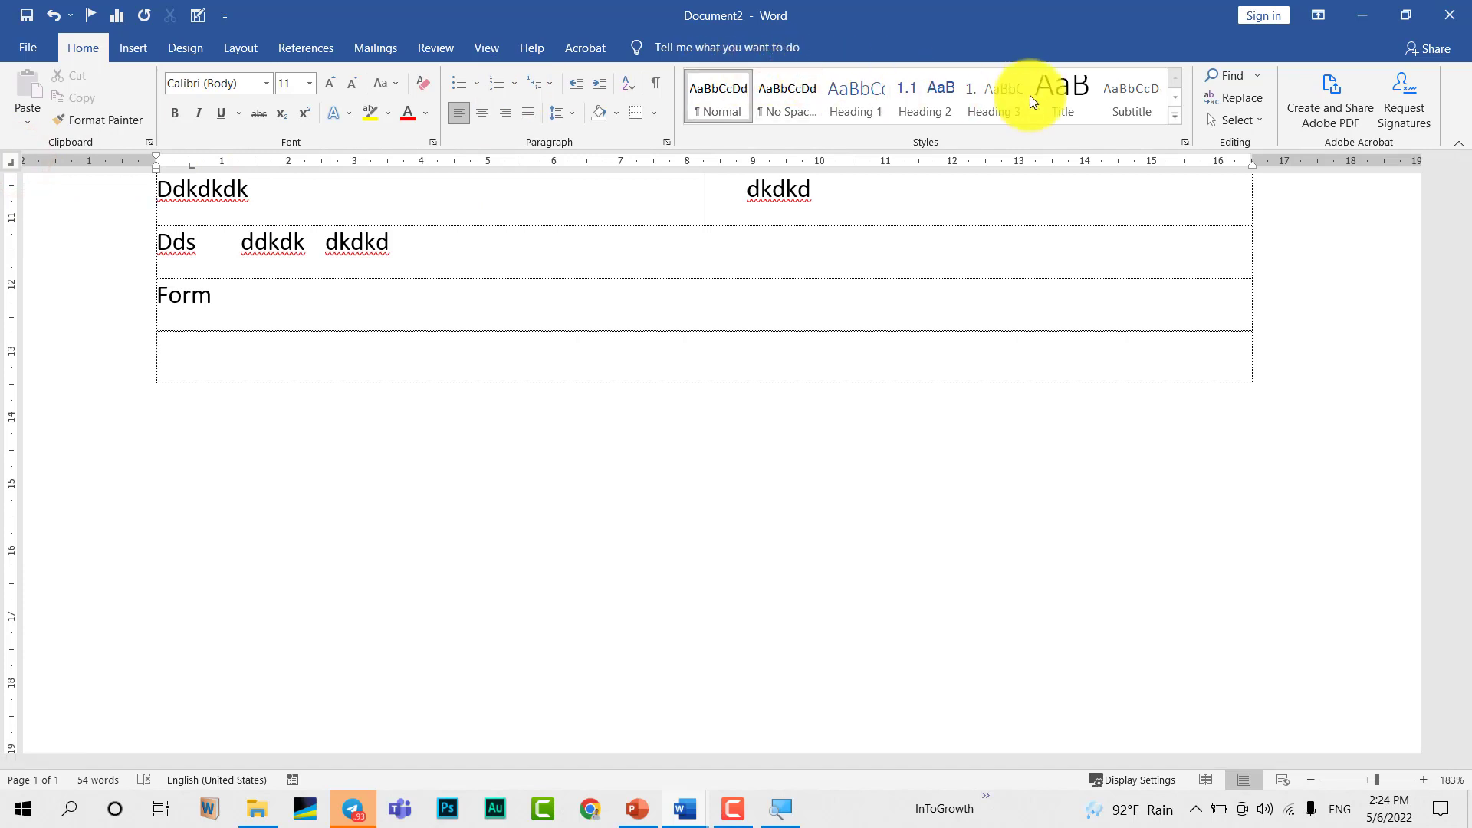
{"action": "left_click", "coordinate": [1217, 165]}
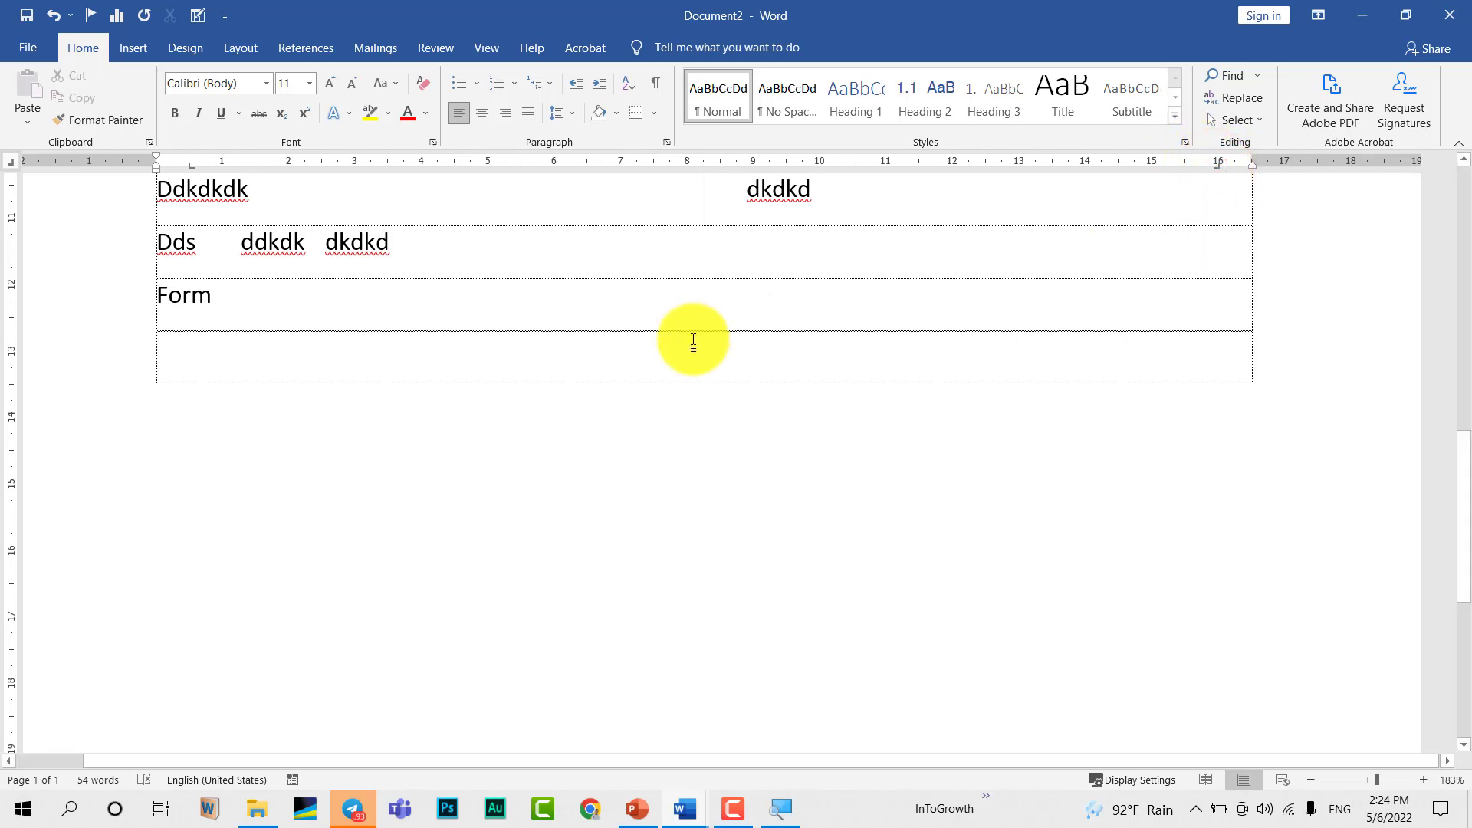
Step: Type the Khmer title នីប្រវត្តិរូបសង្ខេប in Khmer OS Siemreap, then ០១សន្លឹក at the right tab
{"action": "left_click", "coordinate": [544, 368]}
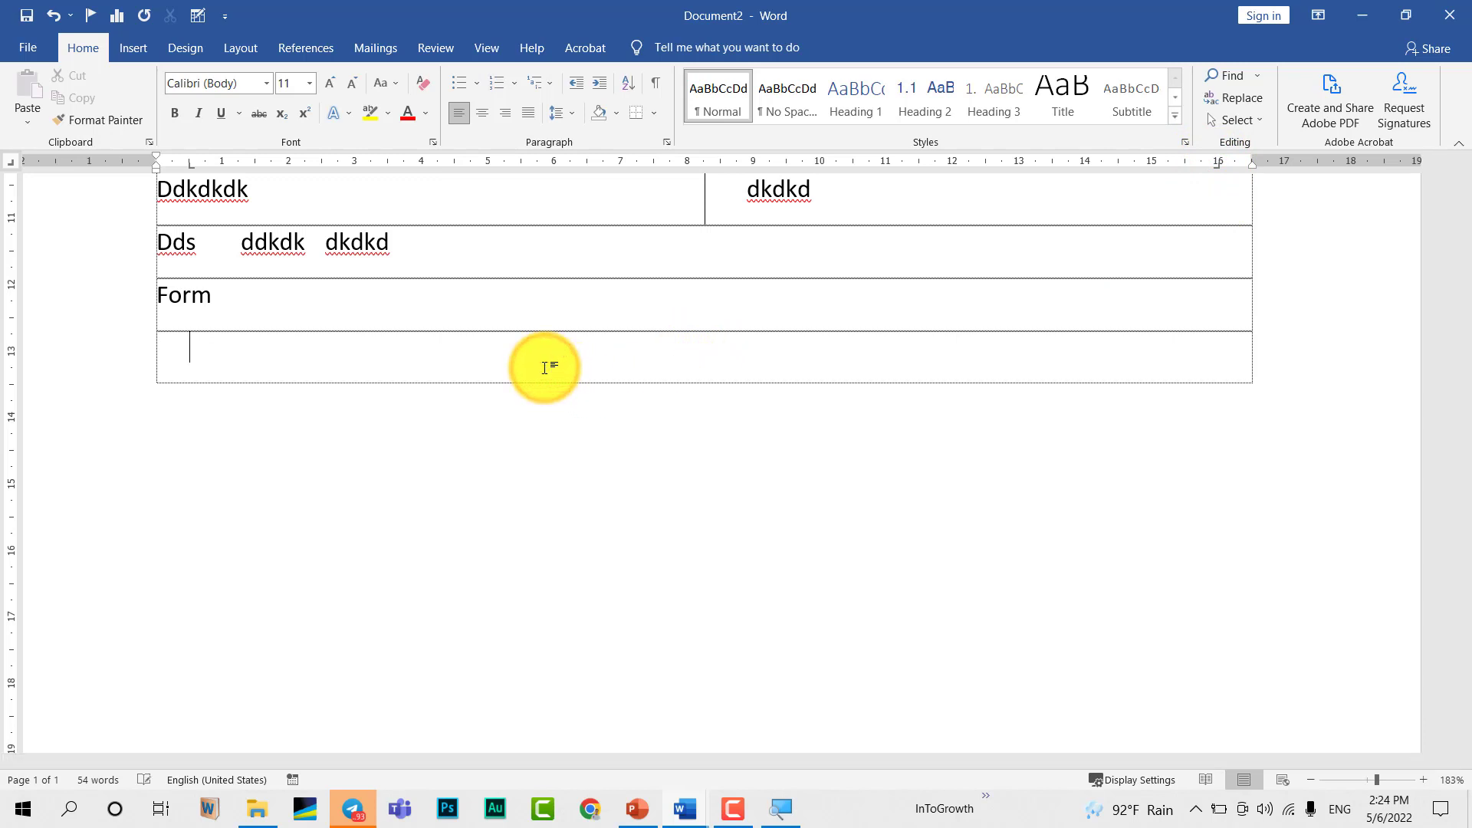
{"action": "key", "text": "alt+shift"}
{"action": "type", "text": "នីប"}
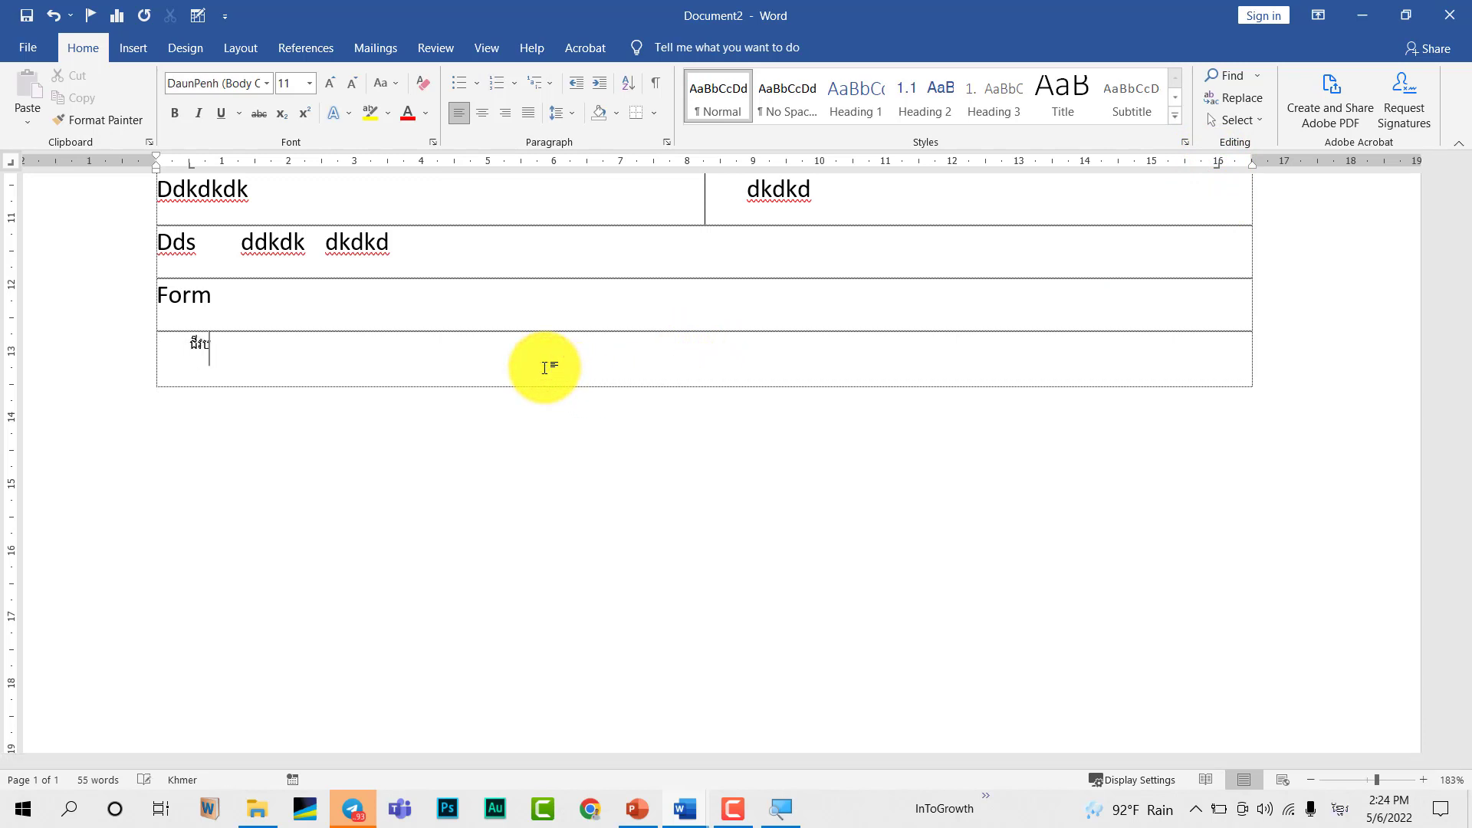
{"action": "type", "text": "្រវត្តិ"}
{"action": "type", "text": "រូបសង្ខេ"}
{"action": "type", "text": "ប"}
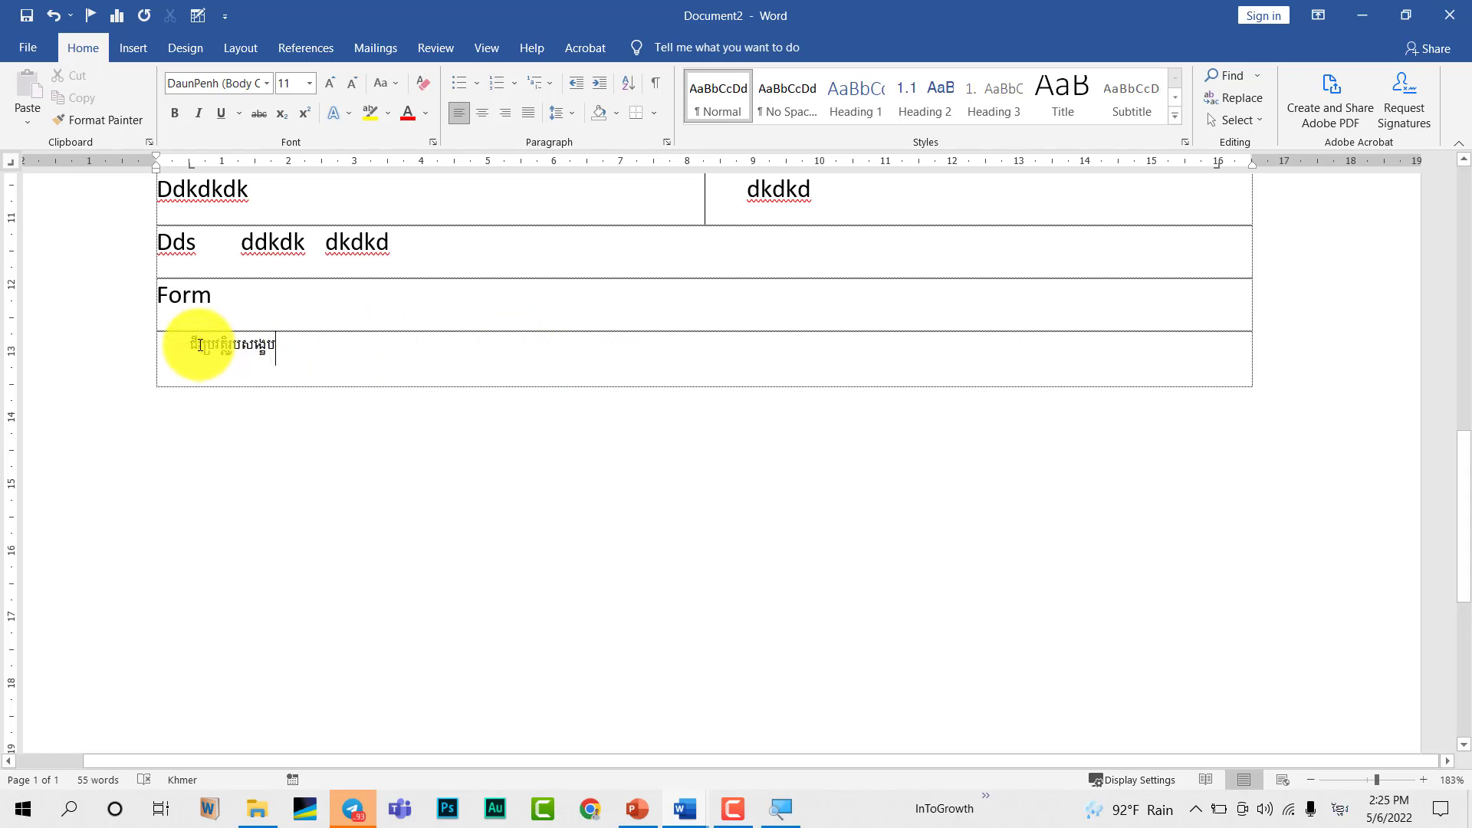
{"action": "left_click_drag", "start_coordinate": [189, 349], "coordinate": [285, 351]}
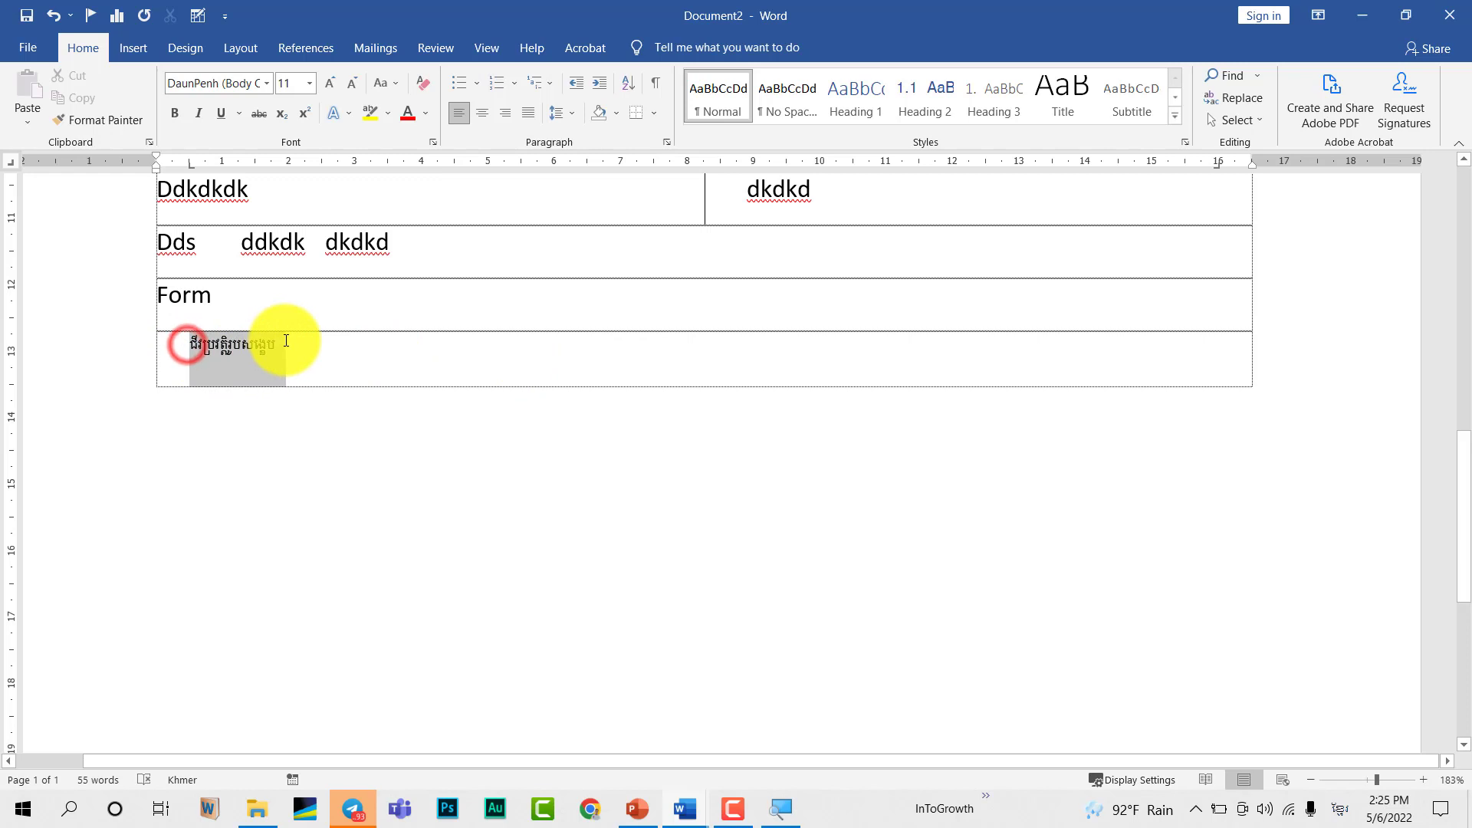
{"action": "left_click", "coordinate": [267, 86]}
{"action": "left_click", "coordinate": [252, 234]}
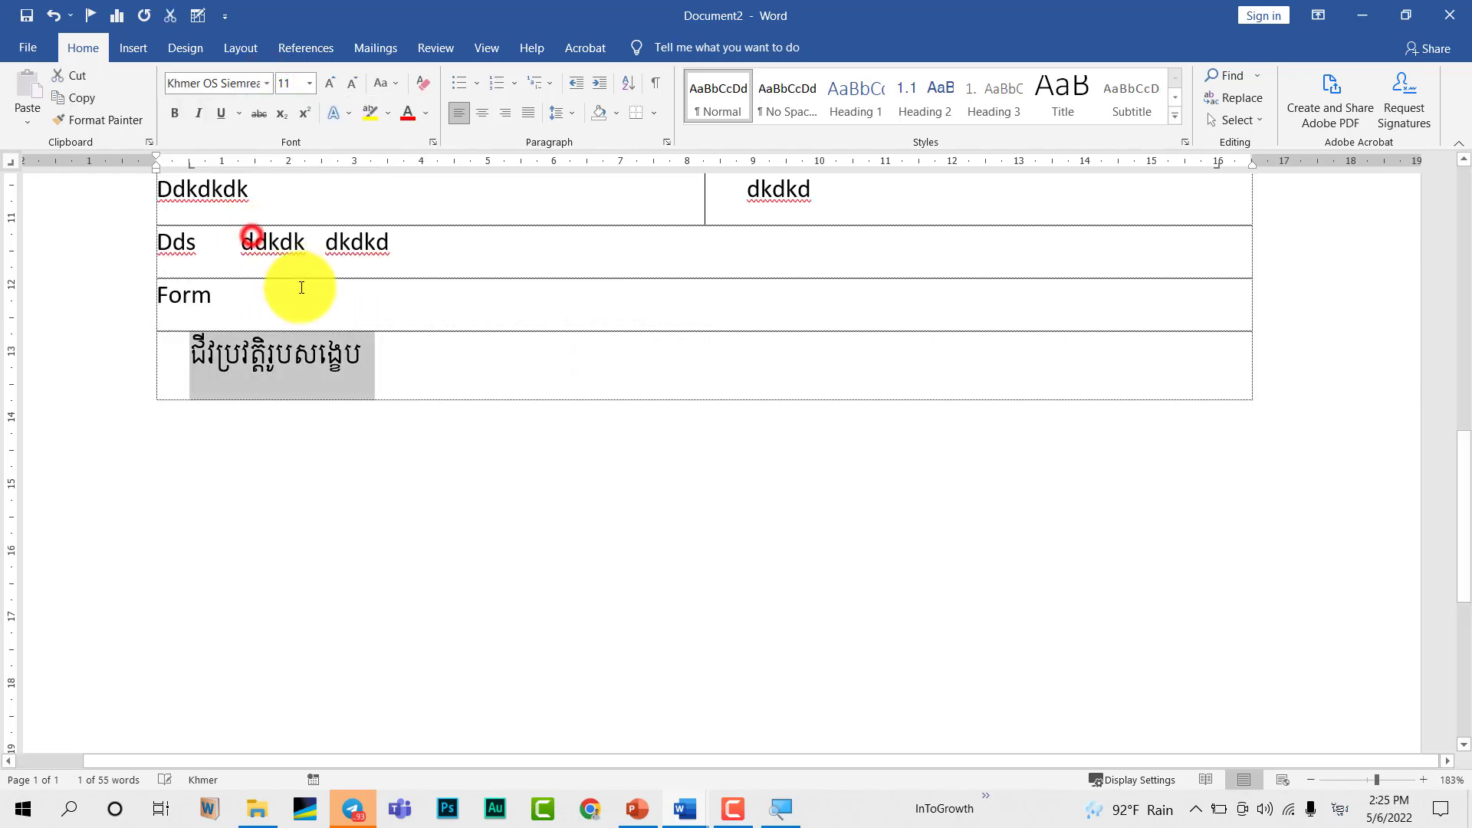
{"action": "left_click", "coordinate": [376, 381]}
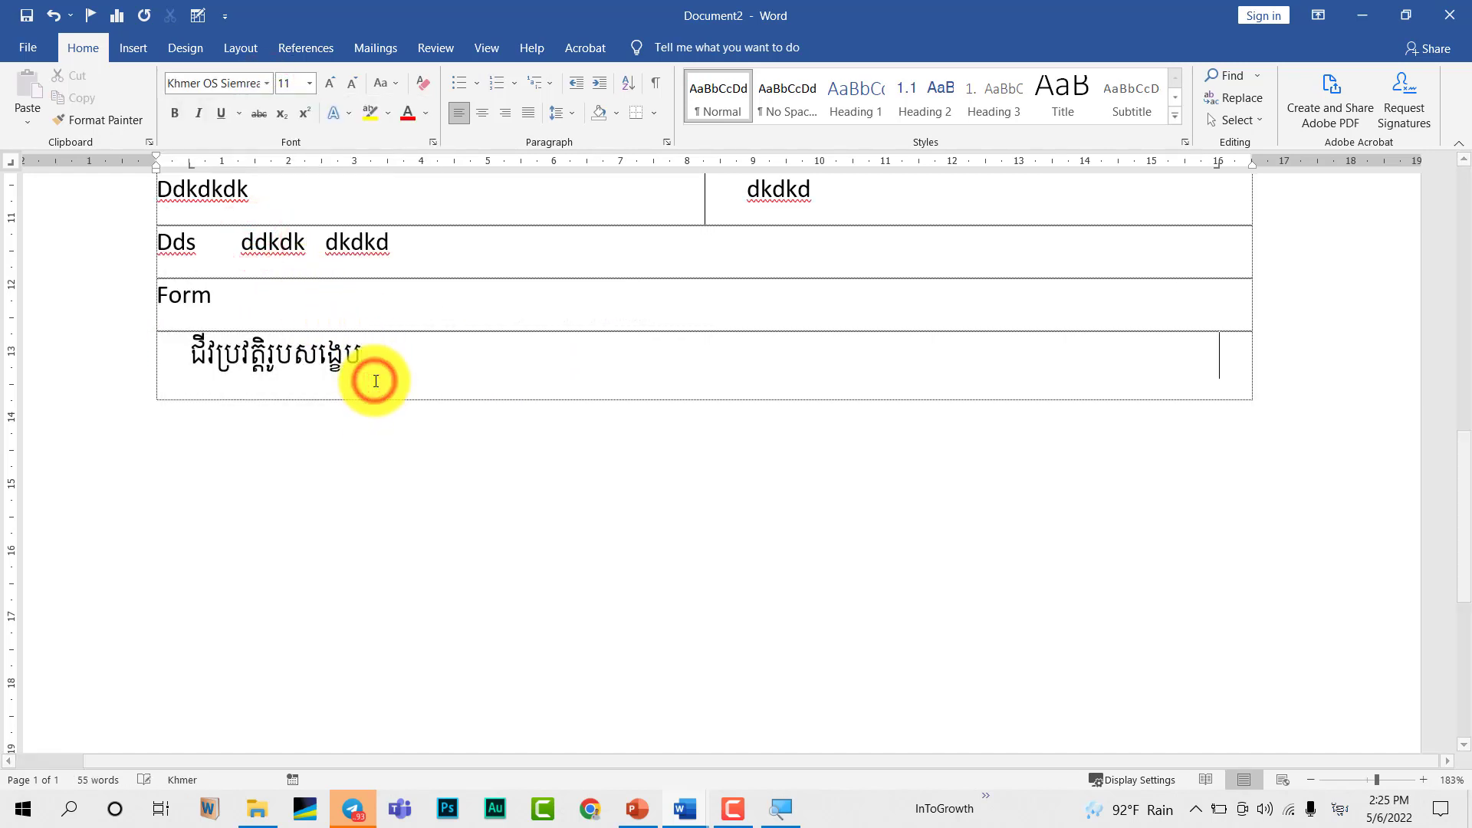
{"action": "type", "text": "០១"}
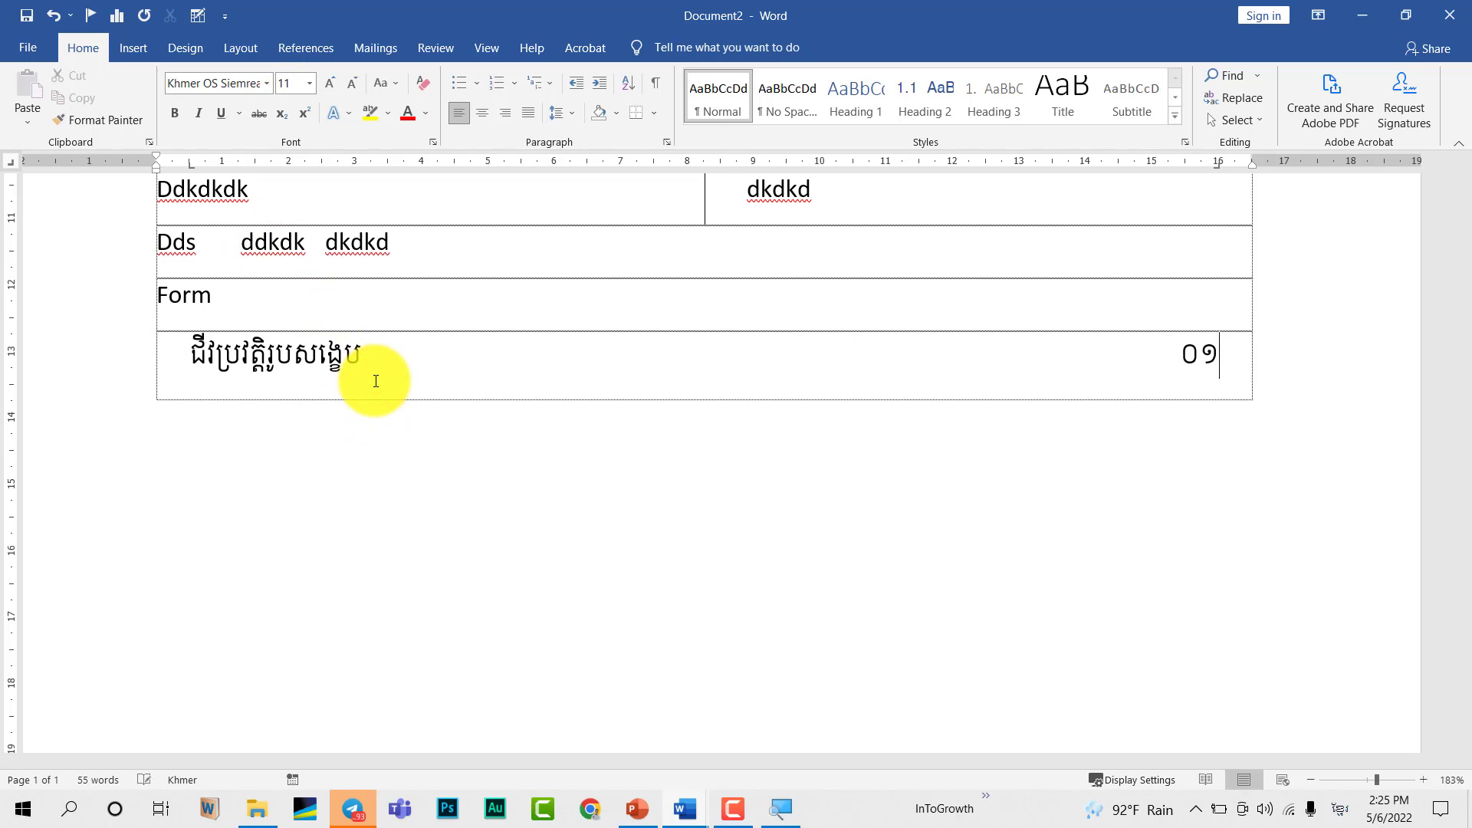
{"action": "type", "text": "សន្លឹក"}
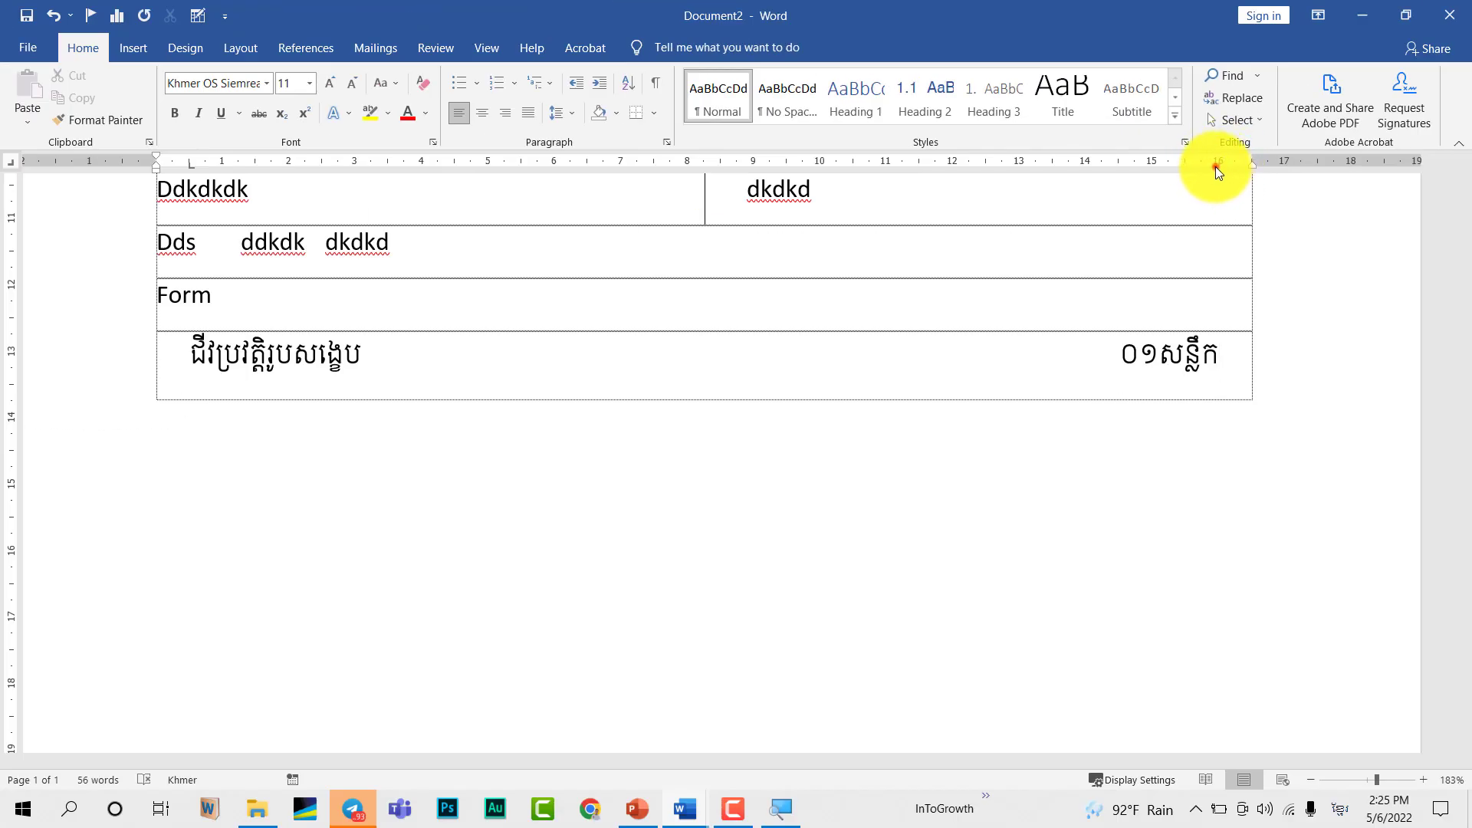
Step: Give the 16 cm tab stop a dotted leader (option 2) in the Tabs dialog
{"action": "double_click", "coordinate": [1216, 167]}
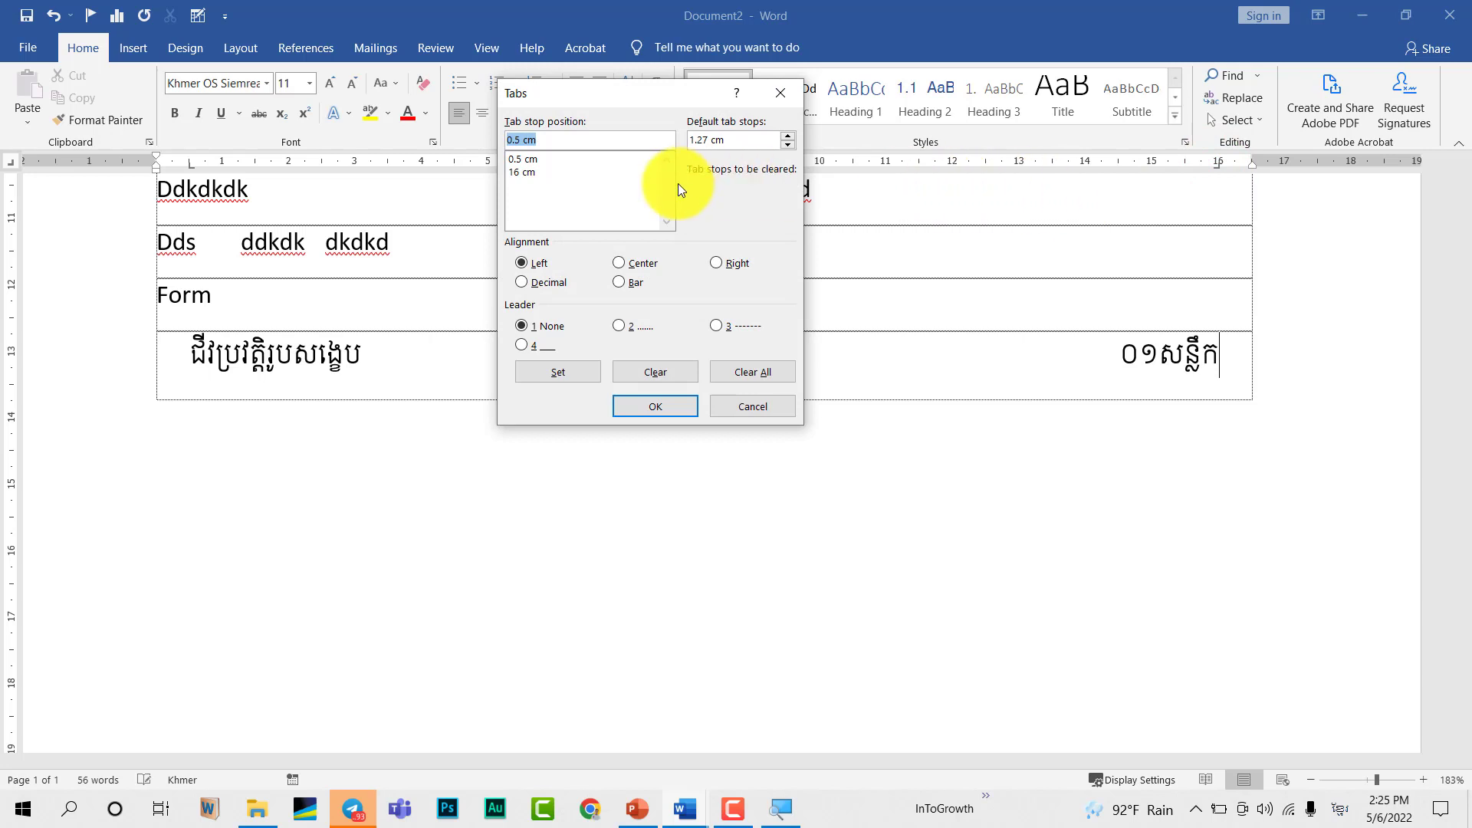
{"action": "left_click", "coordinate": [541, 173]}
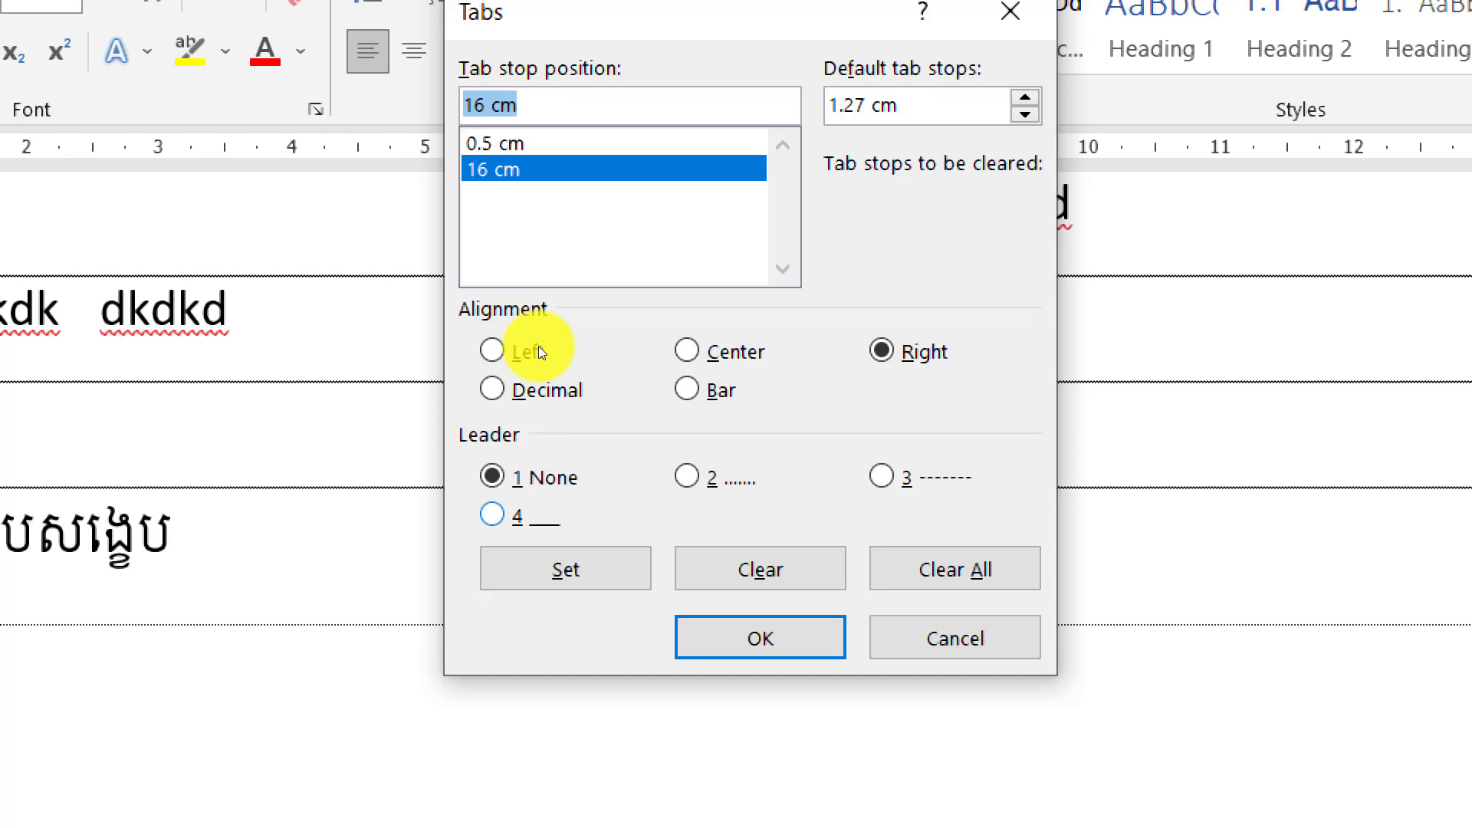
{"action": "left_click", "coordinate": [626, 326]}
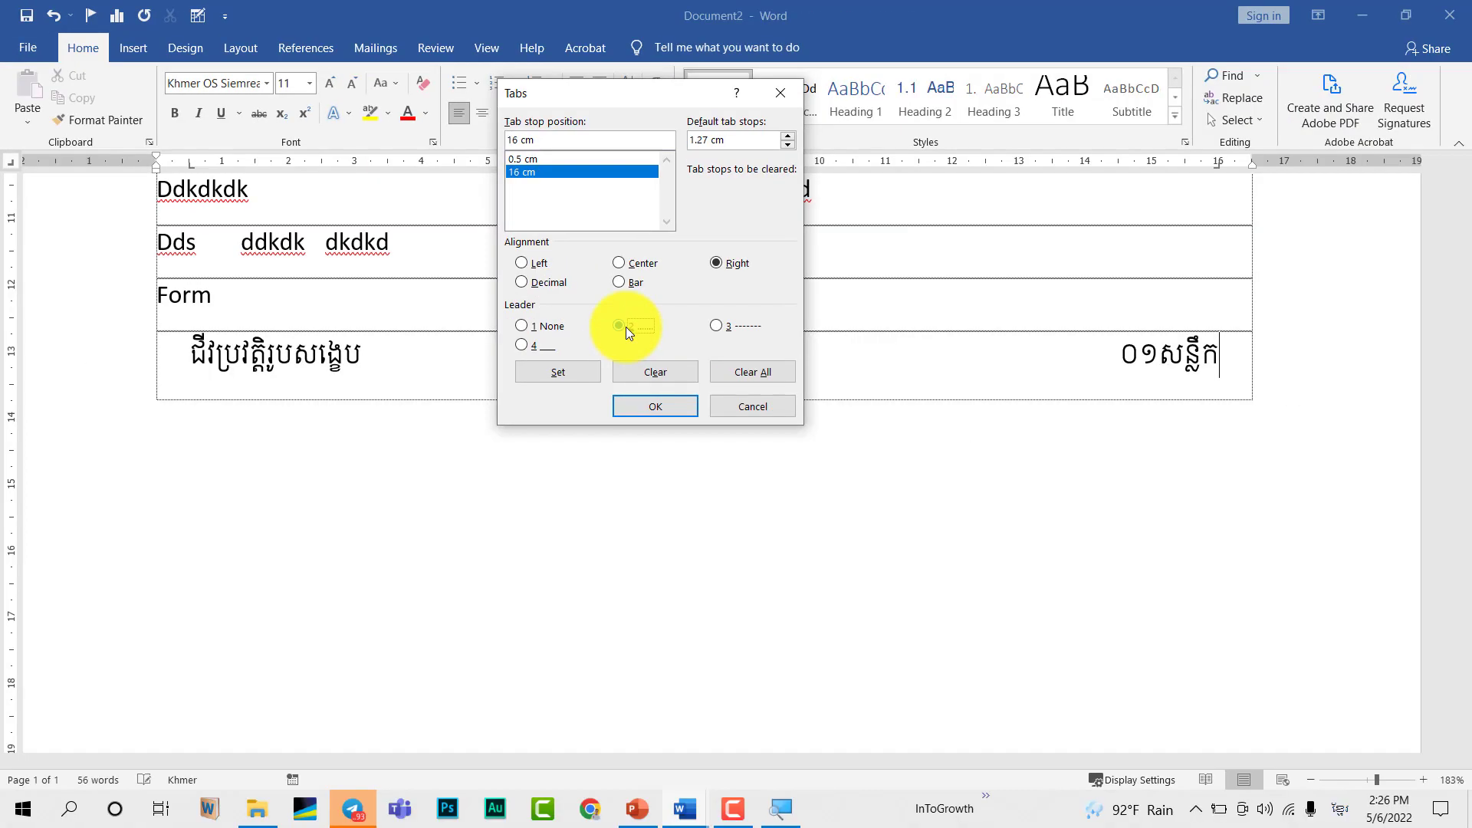
{"action": "left_click", "coordinate": [560, 372]}
{"action": "left_click", "coordinate": [636, 408]}
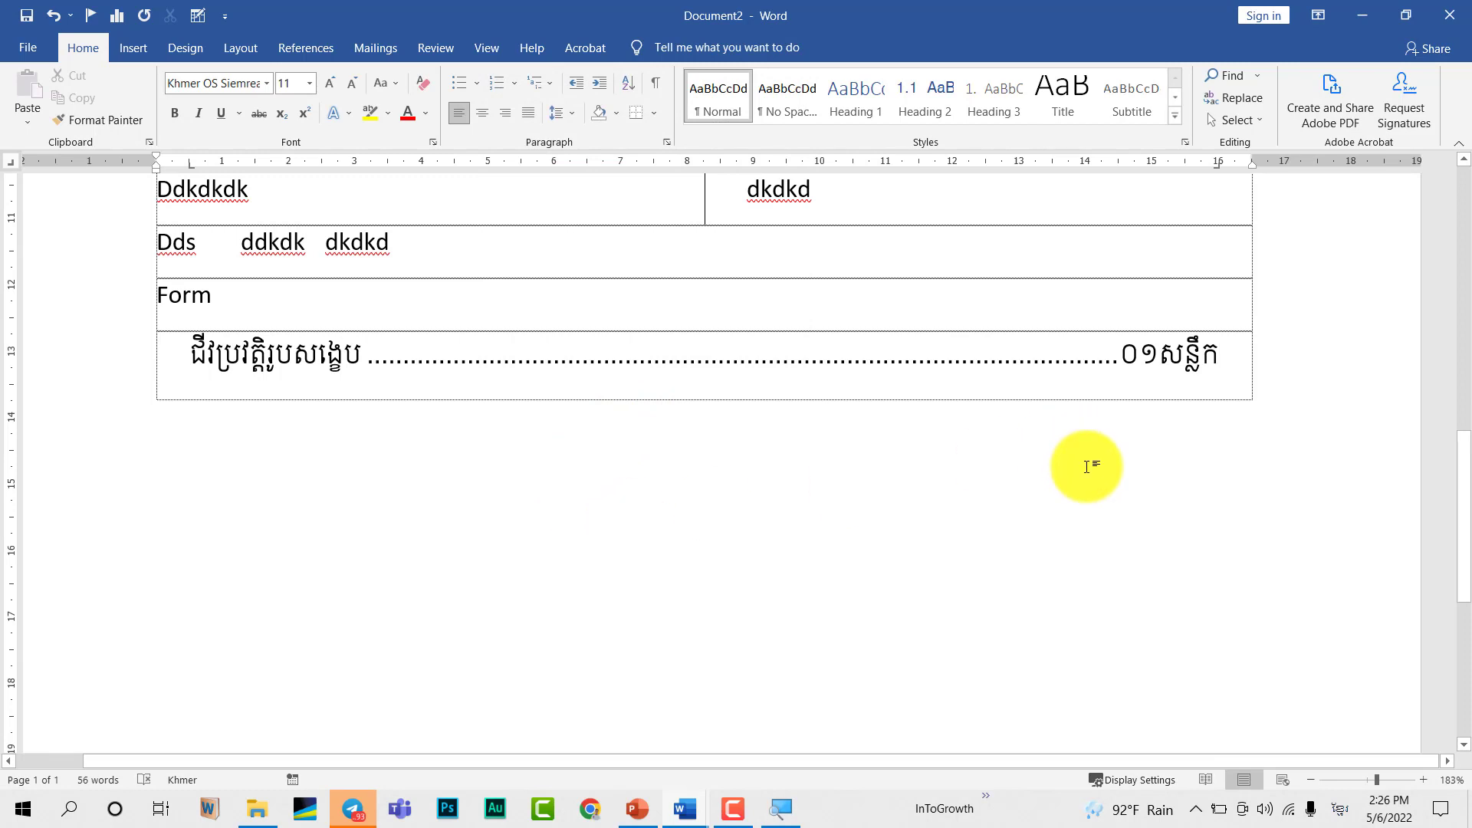
Step: Add a Khmer certificate row with a dotted leader to the count ០២សន្លឹក
{"action": "key", "text": "Tab"}
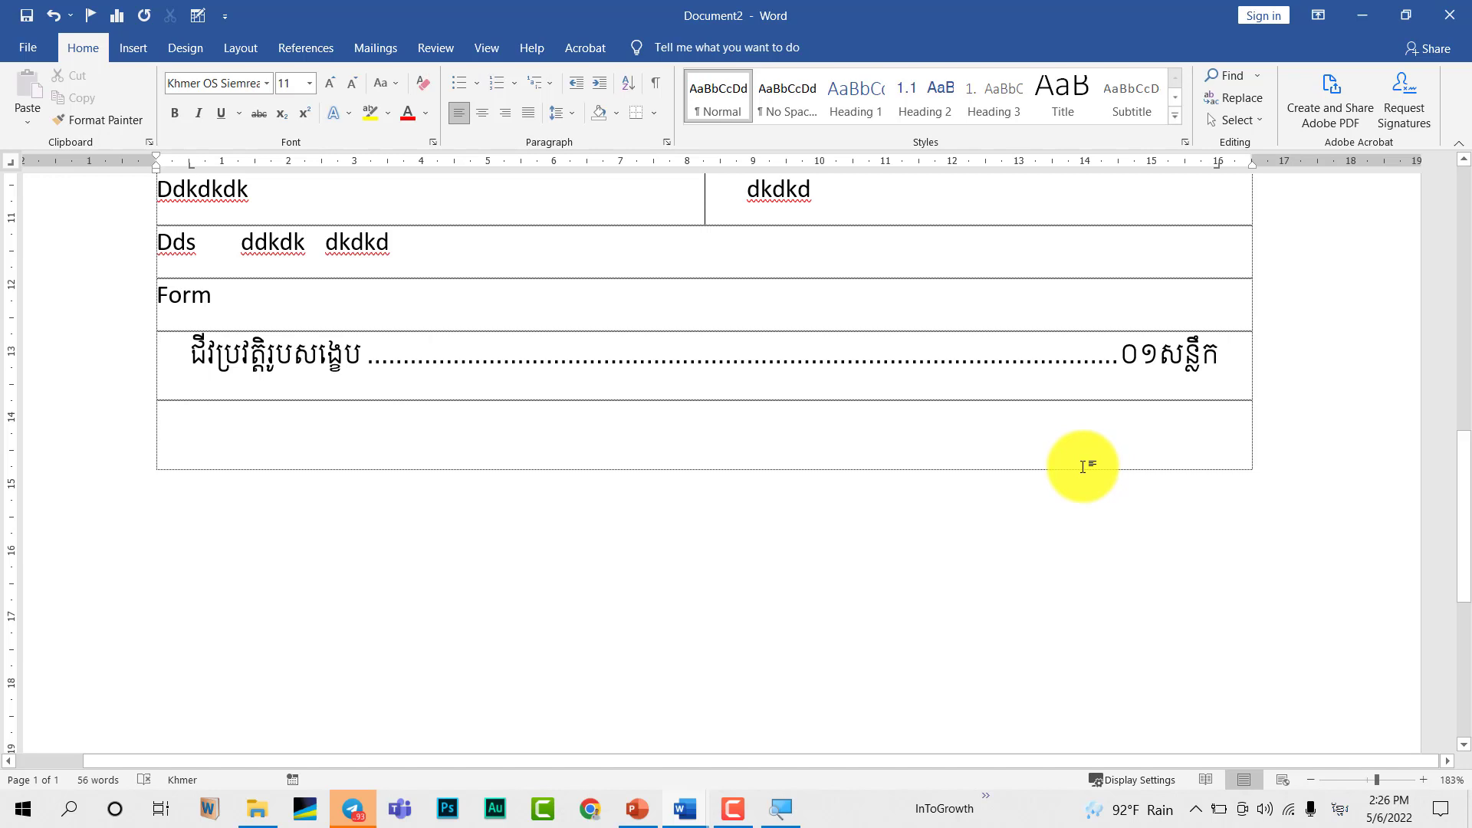
{"action": "type", "text": "សញ្"}
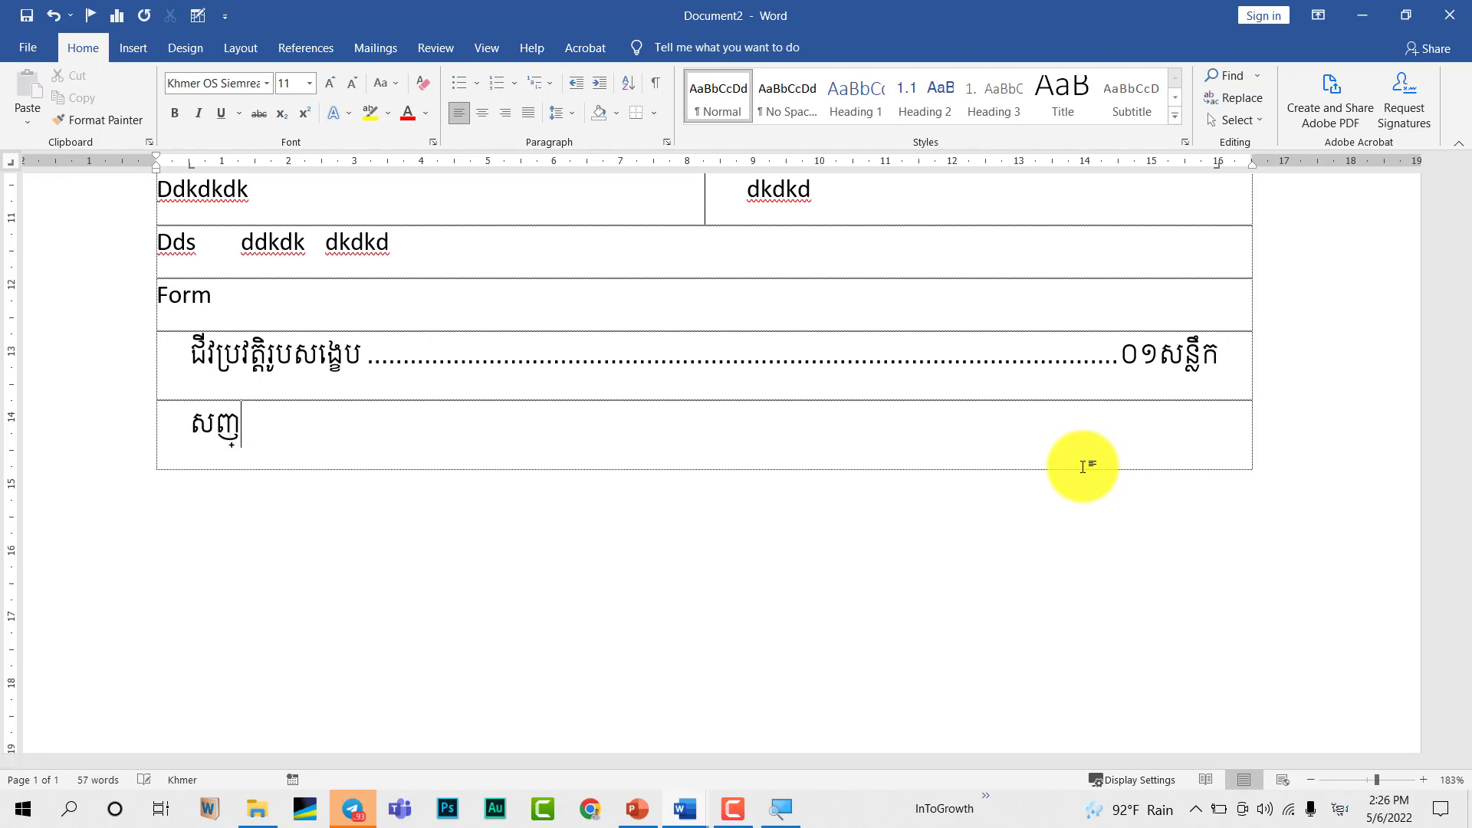
{"action": "type", "text": "ញាបត្រទុ"}
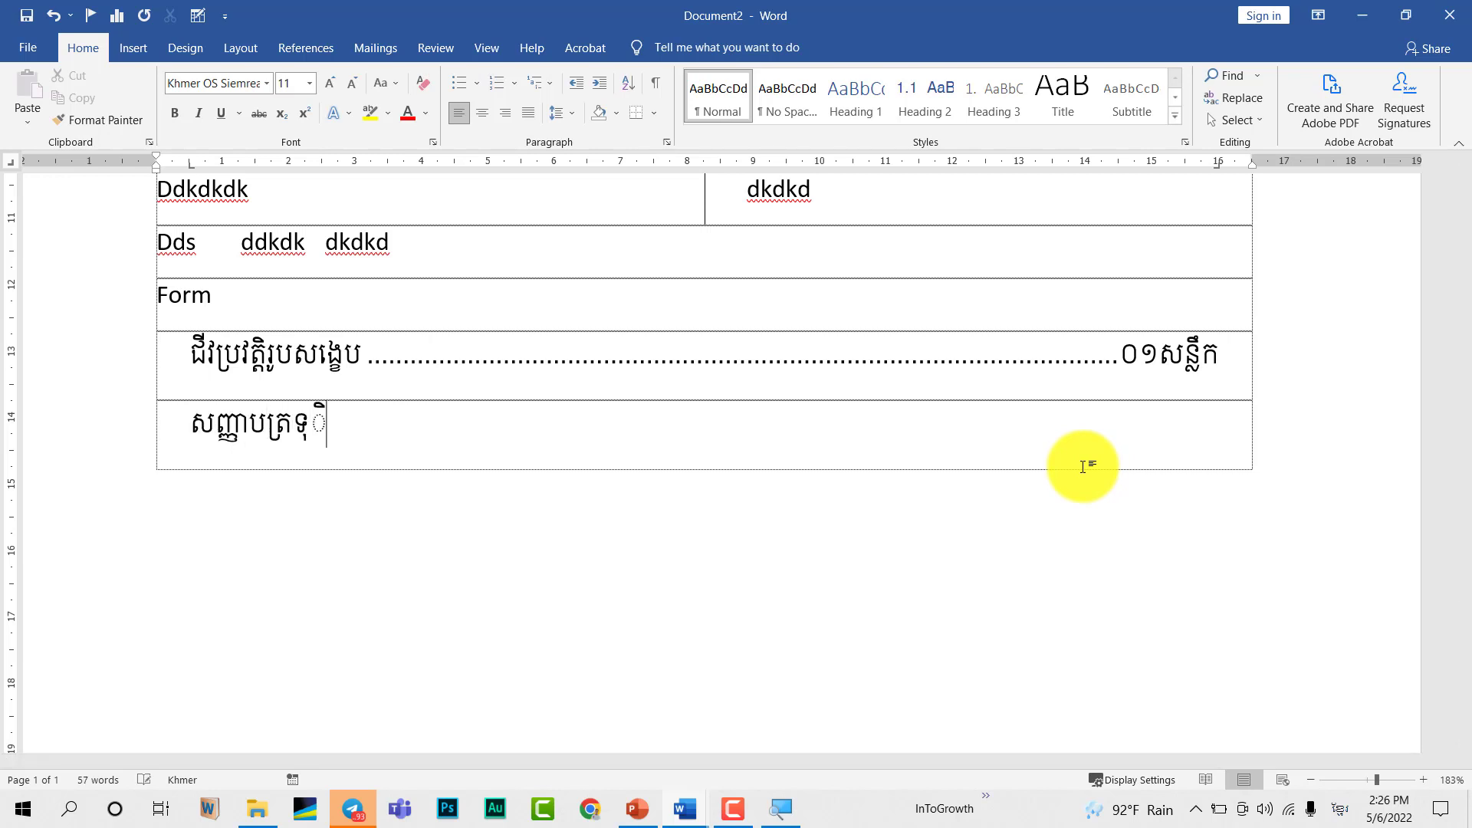
{"action": "type", "text": "តិយភូ"}
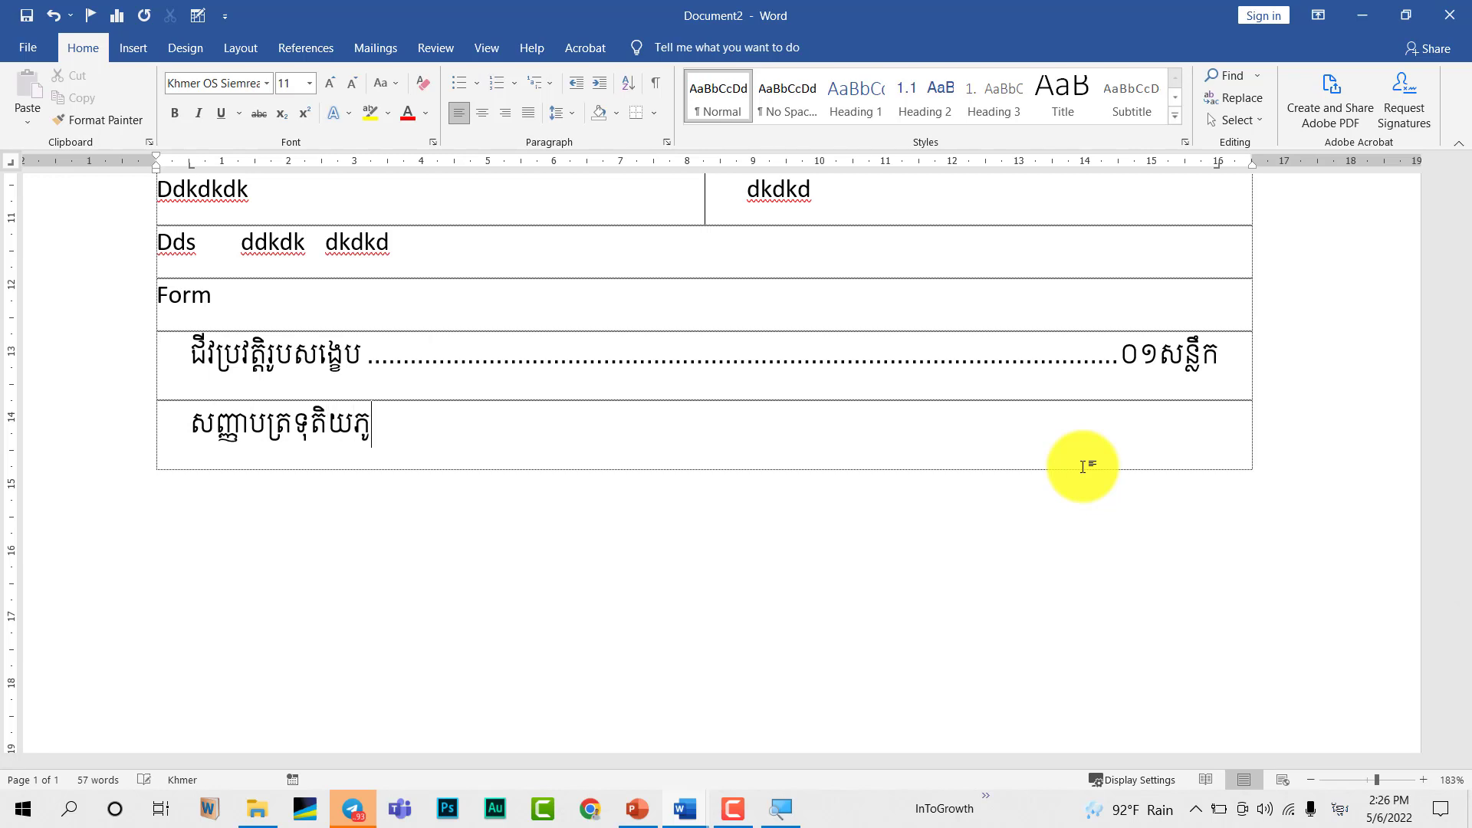
{"action": "type", "text": "មិ(មាន"}
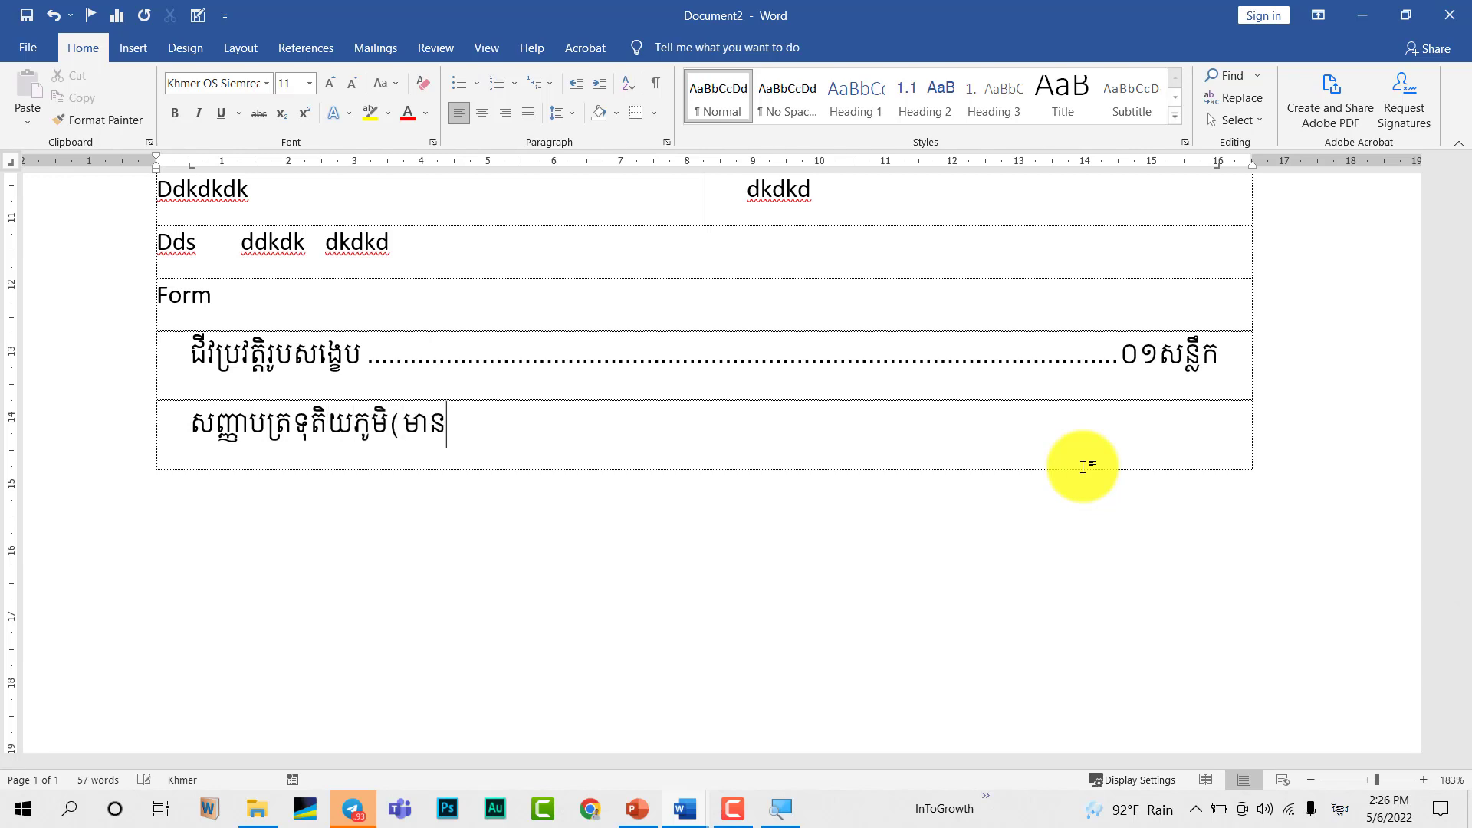
{"action": "type", "text": "បញ្ជាំក់"}
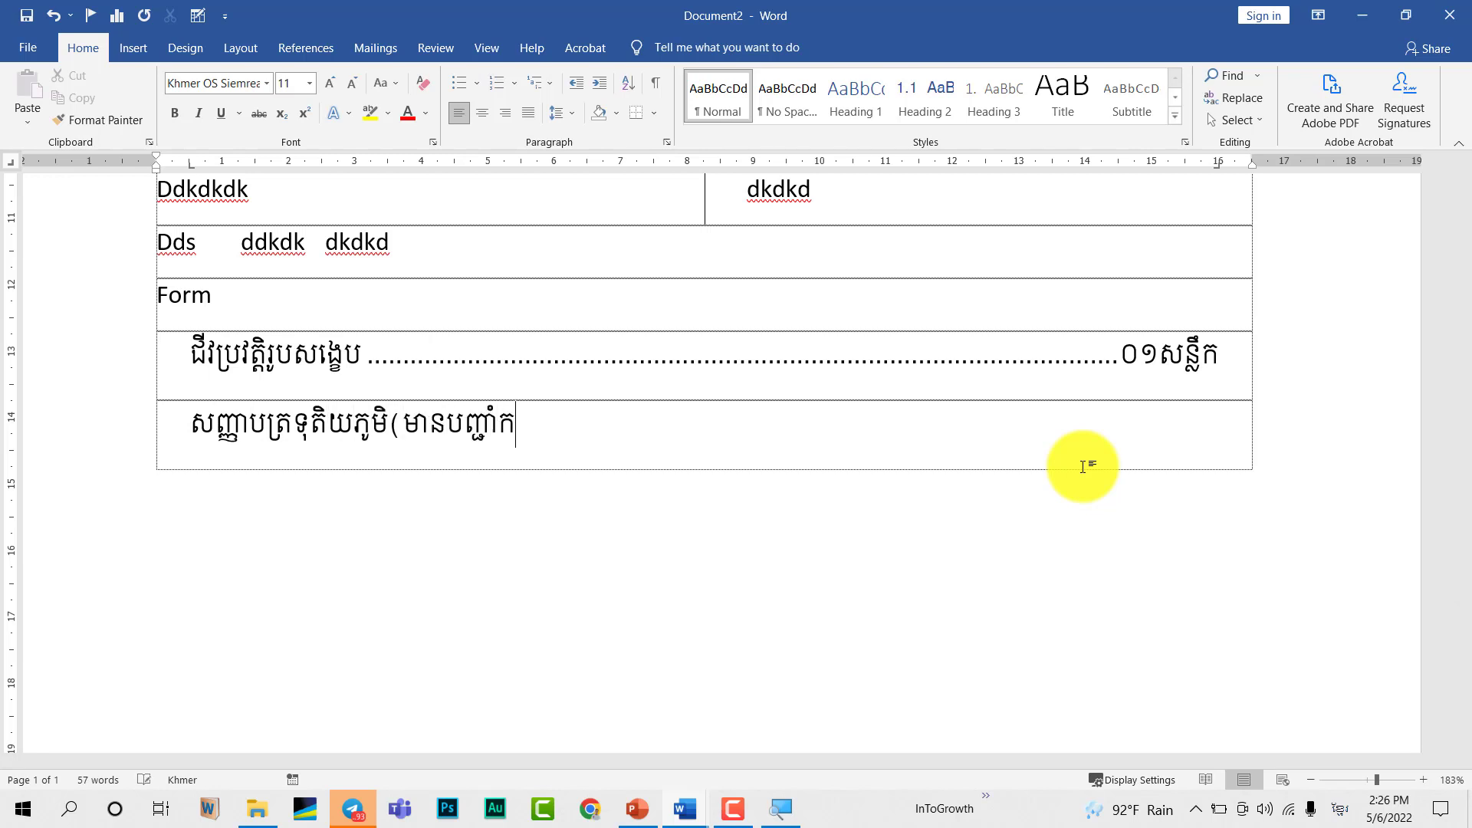
{"action": "key", "text": "BackSpace"}
{"action": "type", "text": "ក"}
{"action": "key", "text": "BackSpace"}
{"action": "type", "text": "ក់"}
{"action": "key", "text": "BackSpace"}
{"action": "type", "text": "ក់"}
{"action": "type", "text": ")"}
{"action": "key", "text": "ctrl+Tab"}
{"action": "type", "text": "០២"}
{"action": "type", "text": "សន្លឹក"}
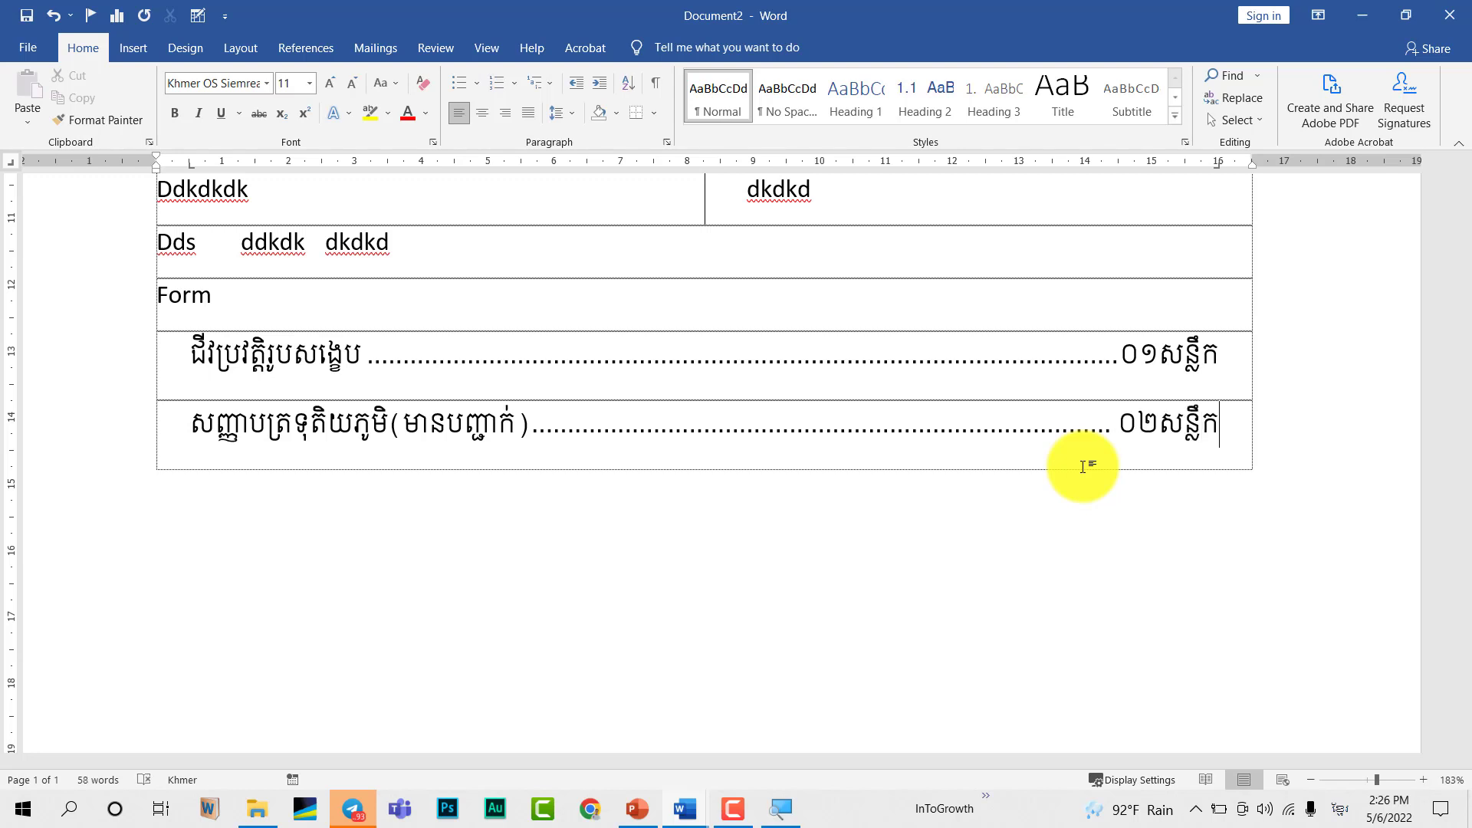
Step: Add a row for 4x6 photos (រូបថត៤x៦) followed by its sheet count
{"action": "key", "text": "Tab"}
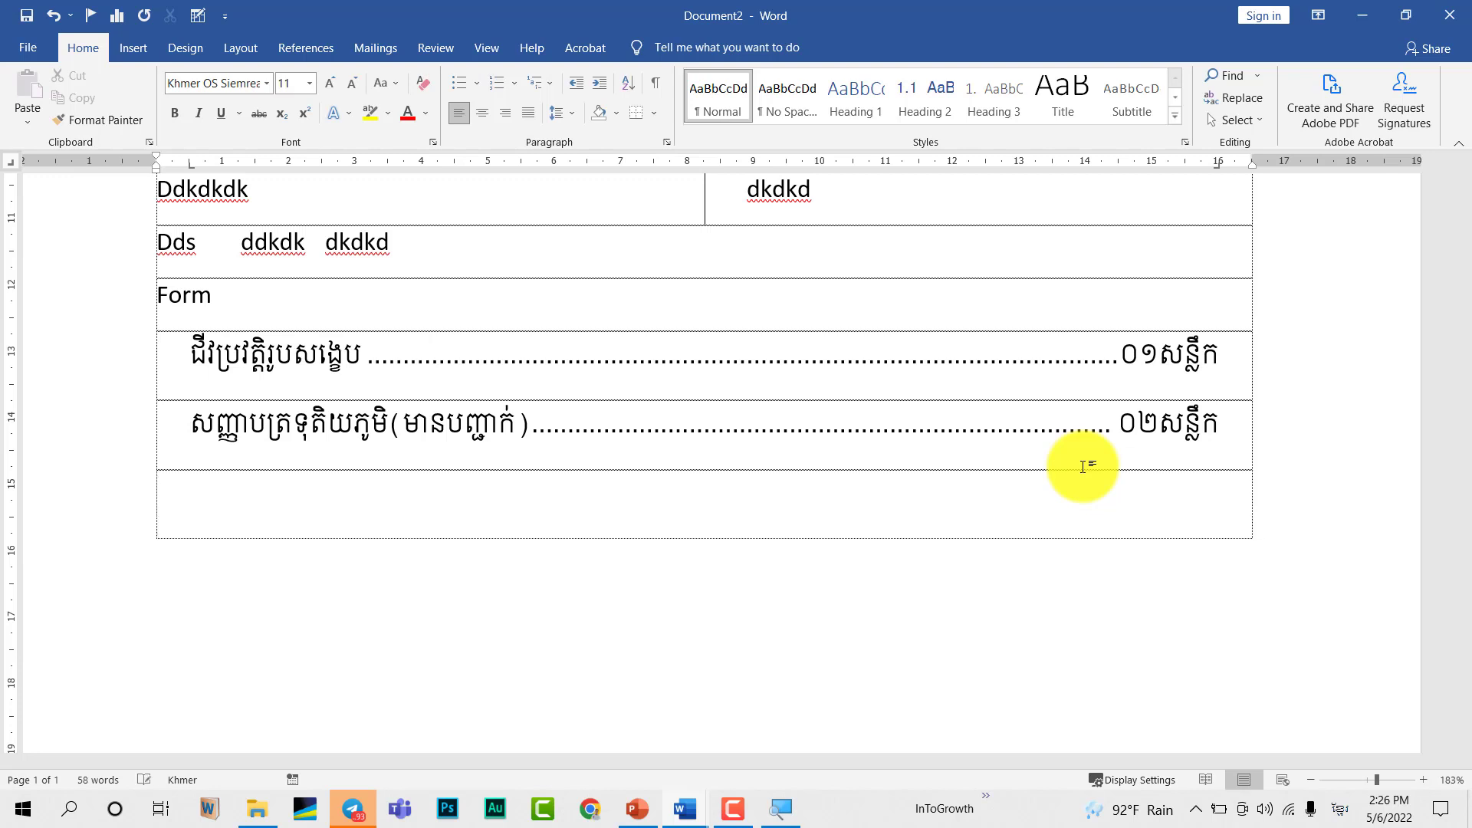
{"action": "type", "text": "រូបថ"}
{"action": "type", "text": "ត៤"}
{"action": "key", "text": "alt+shift"}
{"action": "type", "text": ","}
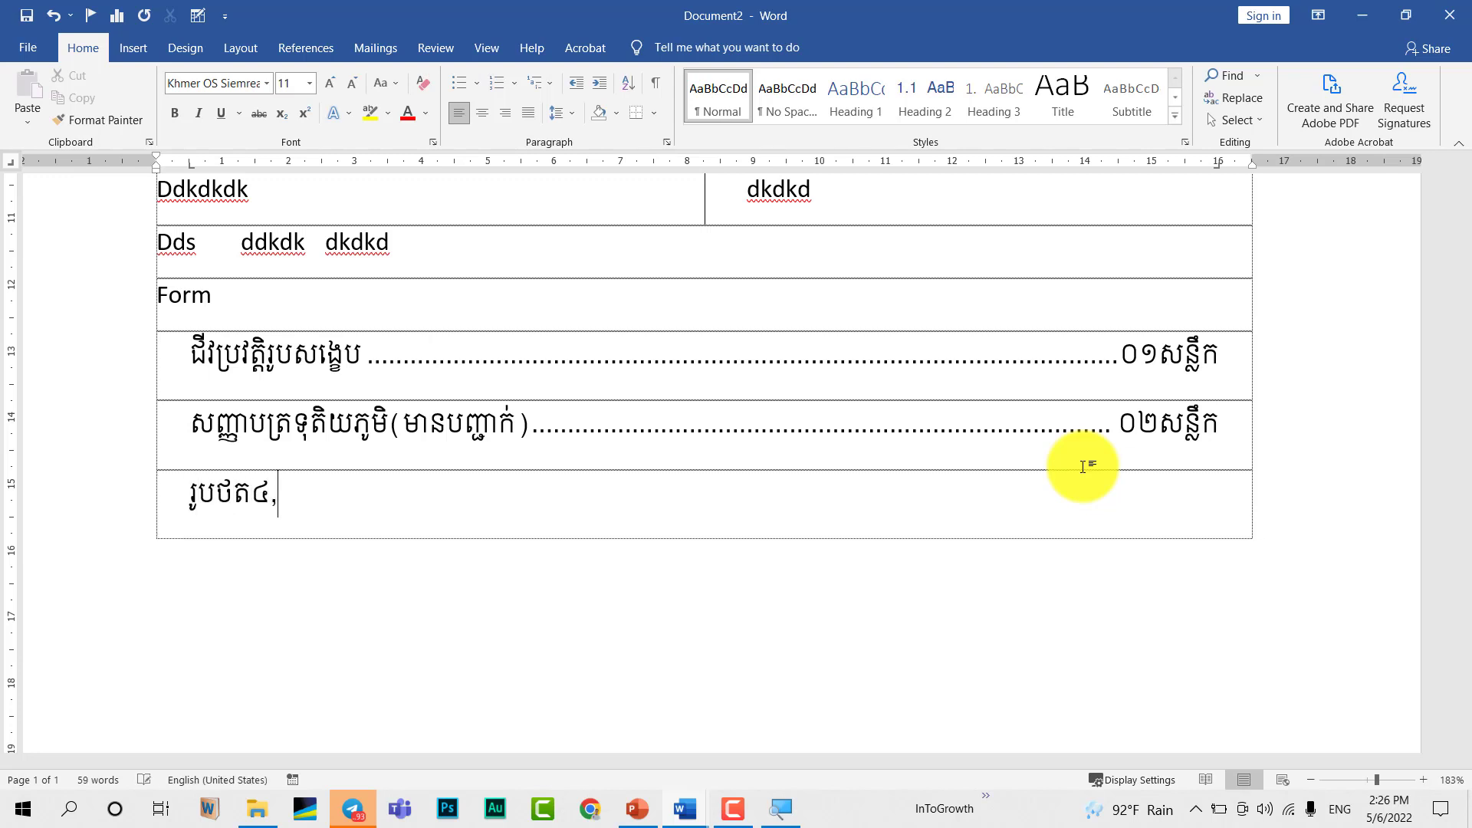
{"action": "key", "text": "BackSpace"}
{"action": "type", "text": "x"}
{"action": "key", "text": "alt+shift"}
{"action": "type", "text": "៦ "}
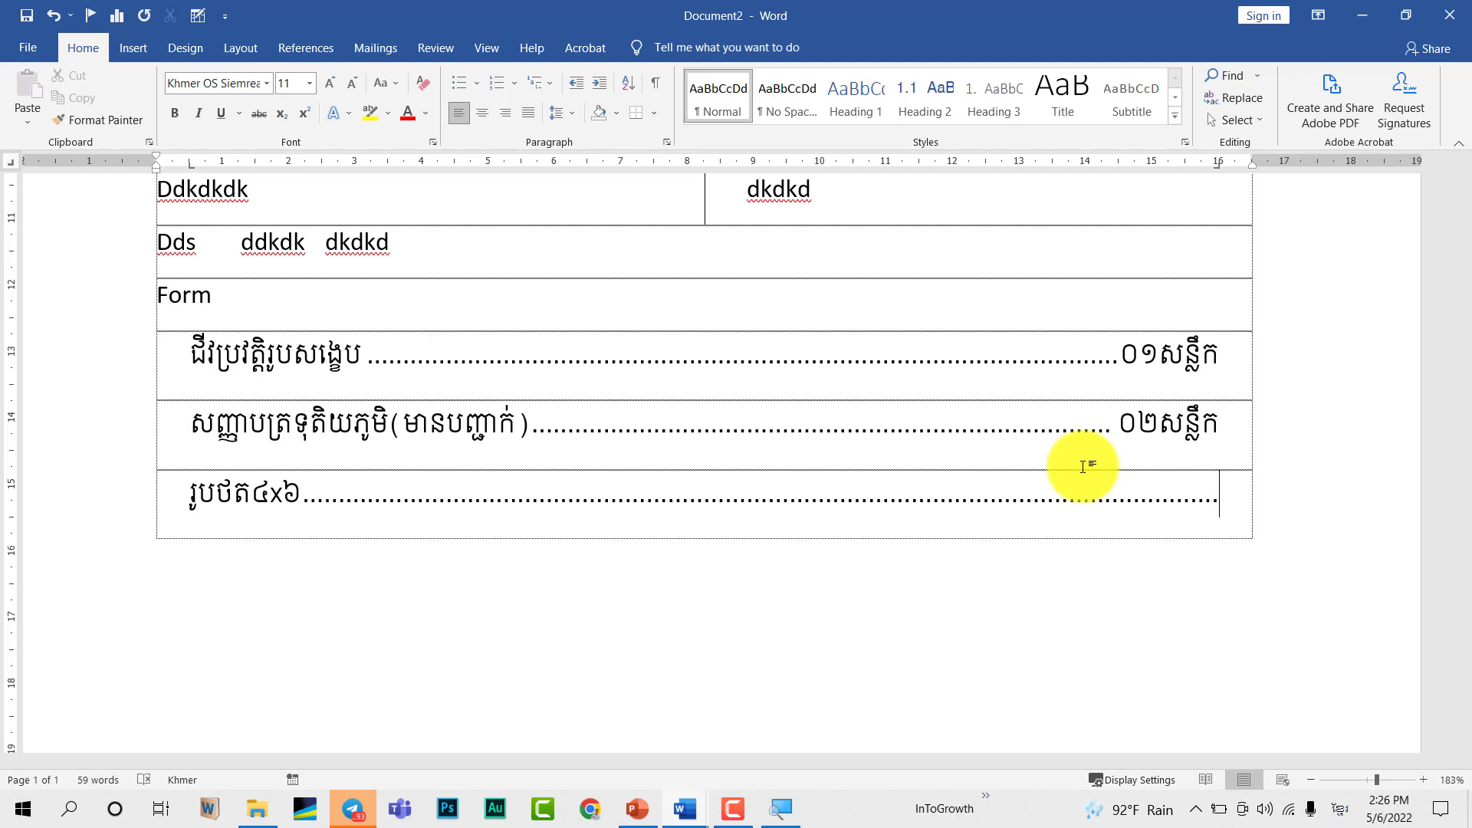
{"action": "type", "text": "១២៣សន្លឹក"}
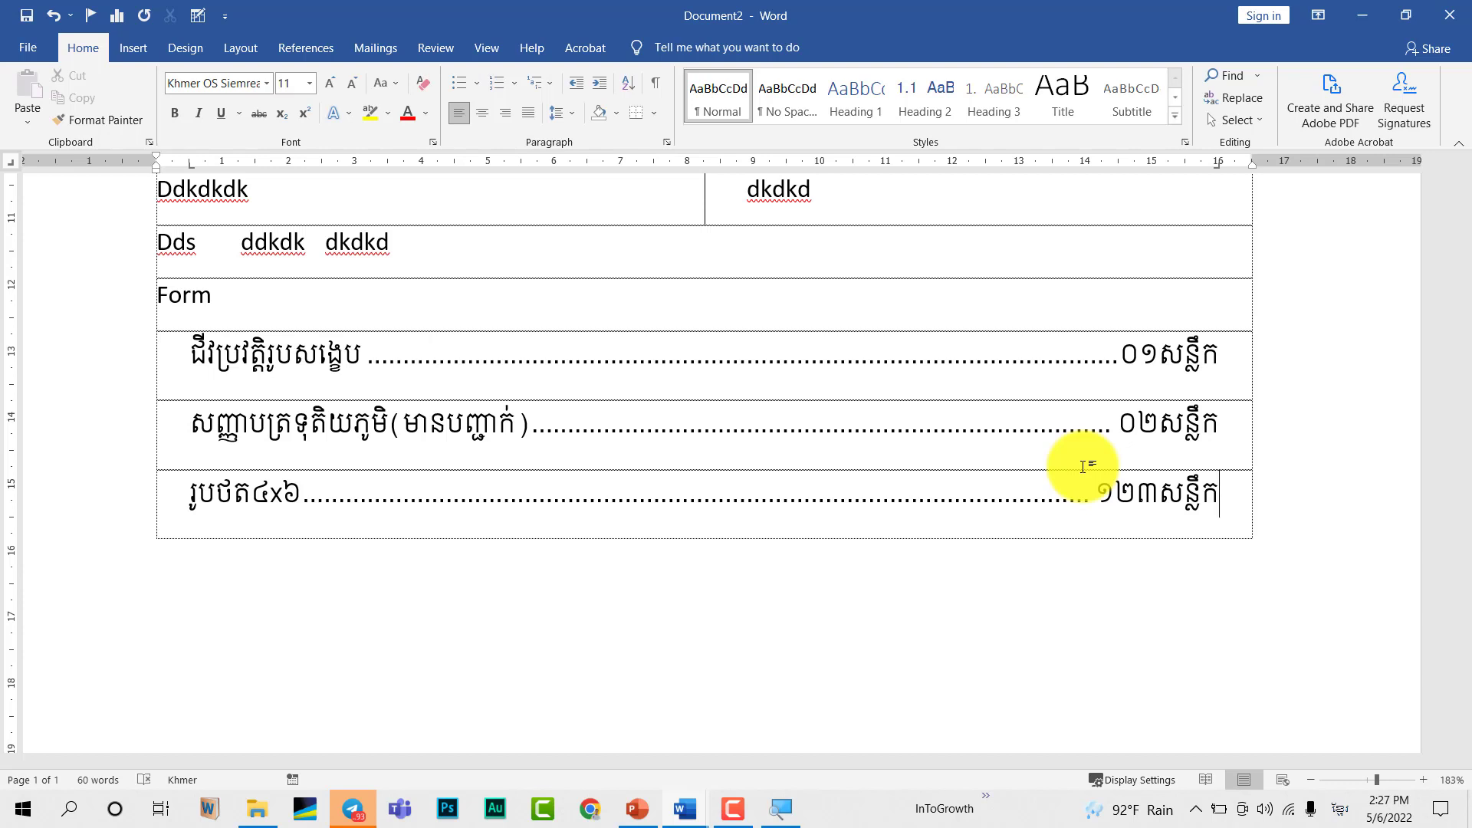
Step: Start another table row for a numbered English item
{"action": "key", "text": "Tab"}
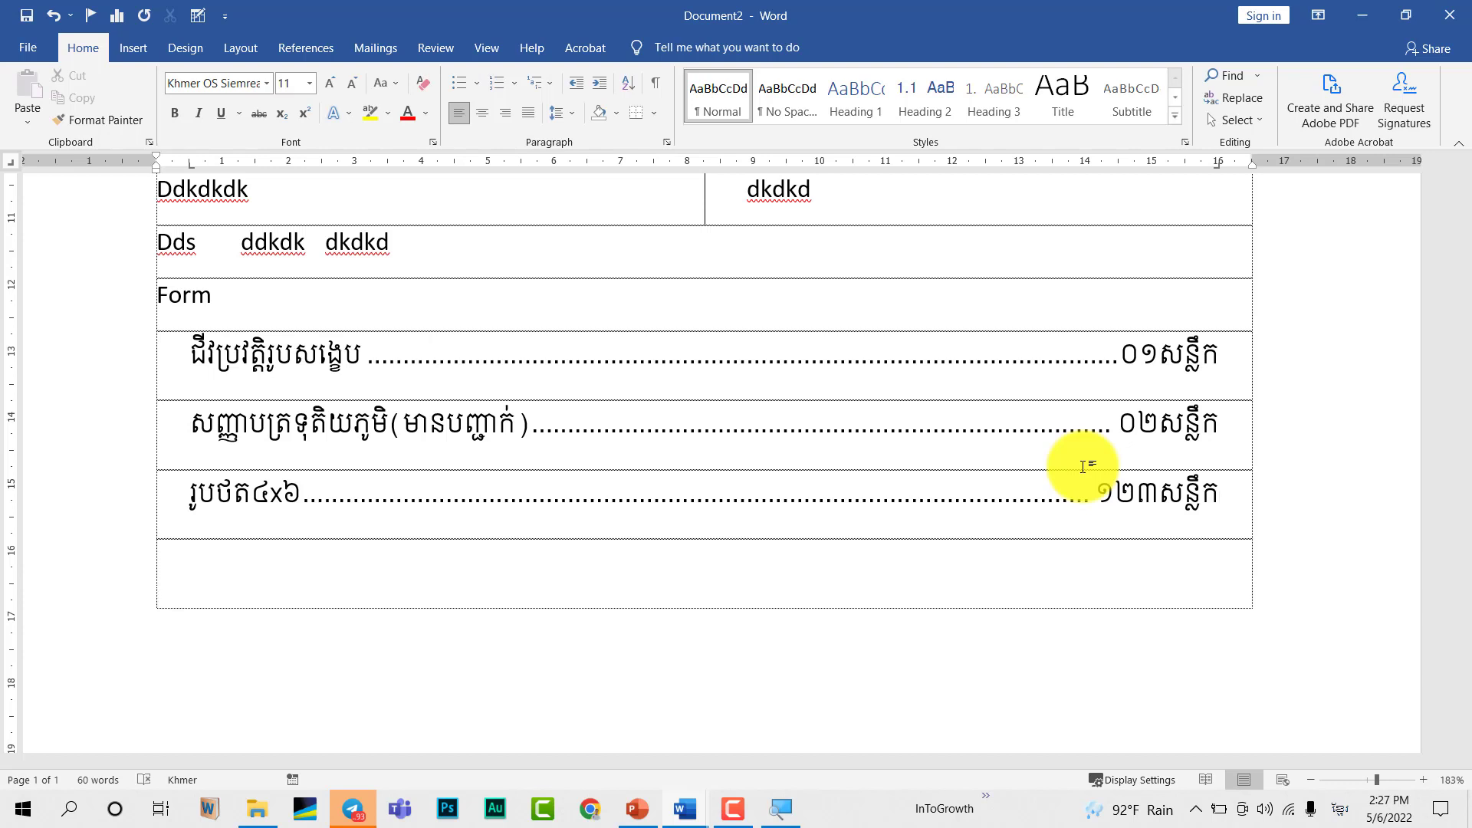
{"action": "type", "text": "១ៗ"}
{"action": "key", "text": "BackSpace"}
{"action": "key", "text": "BackSpace"}
{"action": "key", "text": "alt+shift"}
Step: Type the numbered item '1. Fill in the box with the correct answer'
{"action": "type", "text": "1"}
{"action": "key", "text": "BackSpace"}
{"action": "type", "text": "1. Fill "}
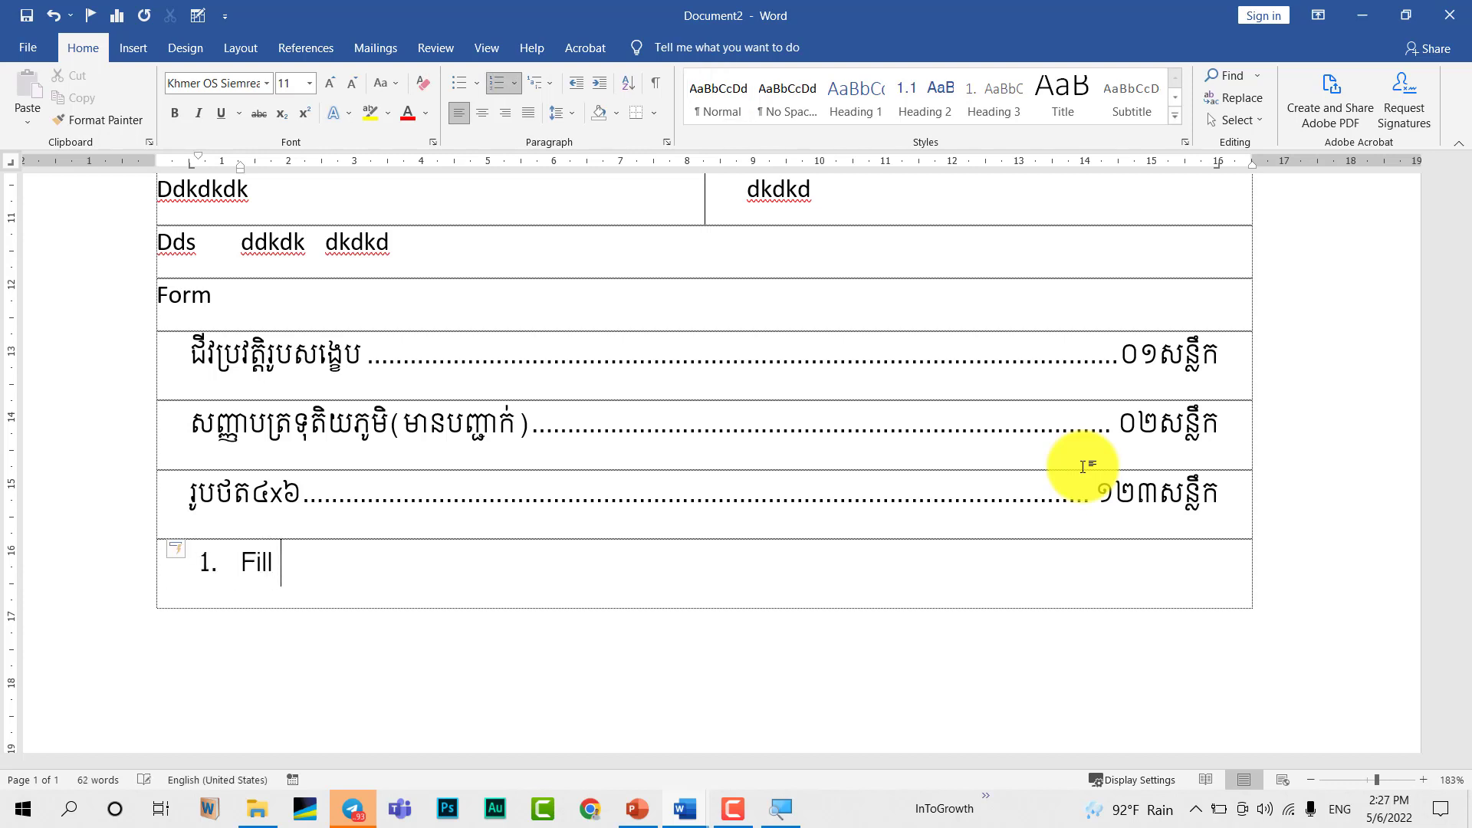
{"action": "type", "text": "in the box w"}
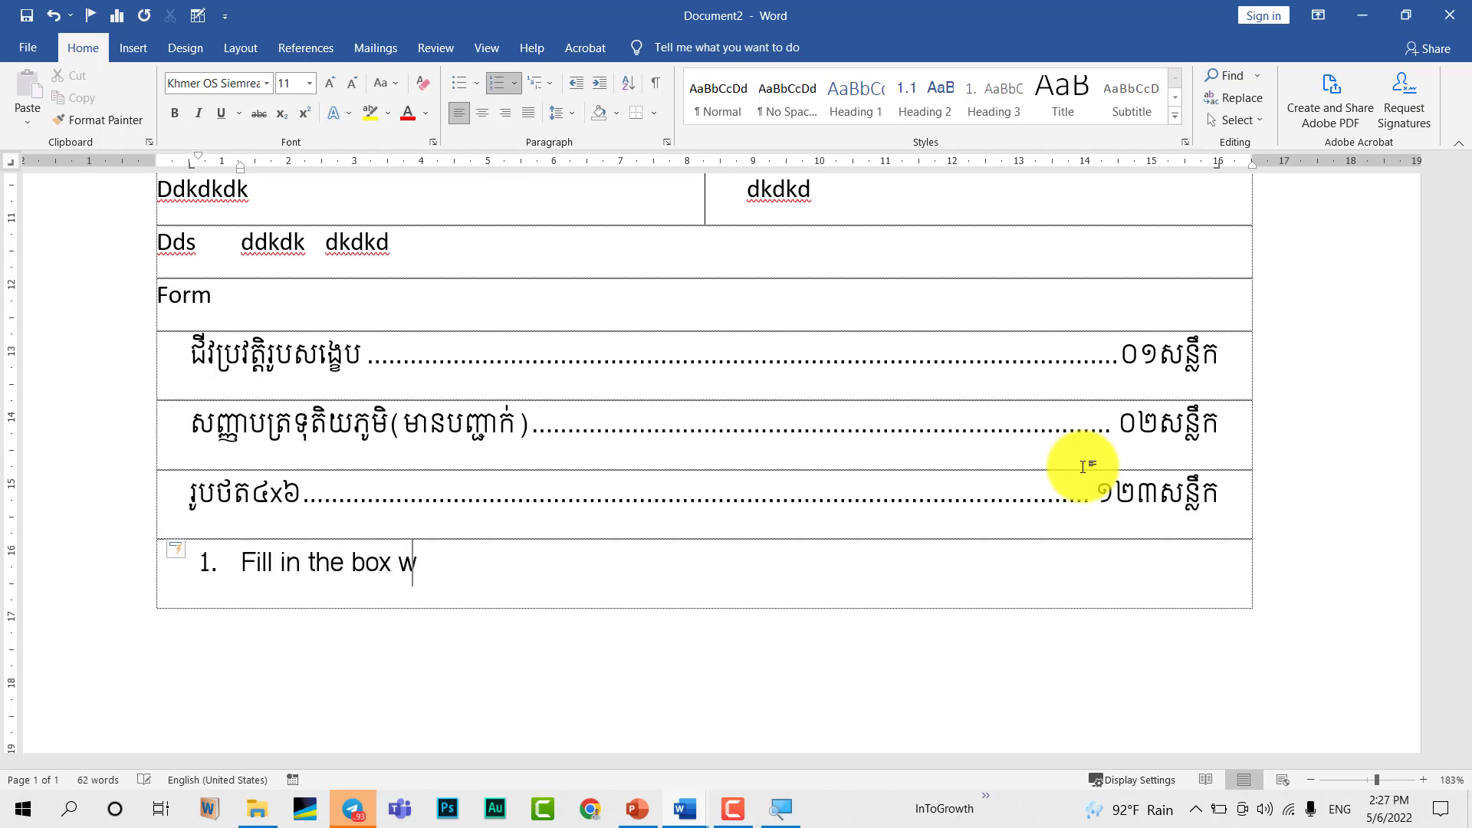
{"action": "type", "text": "itht th"}
{"action": "key", "text": "BackSpace"}
{"action": "key", "text": "BackSpace"}
{"action": "key", "text": "BackSpace"}
{"action": "key", "text": "BackSpace"}
{"action": "key", "text": "BackSpace"}
{"action": "type", "text": "h the corre"}
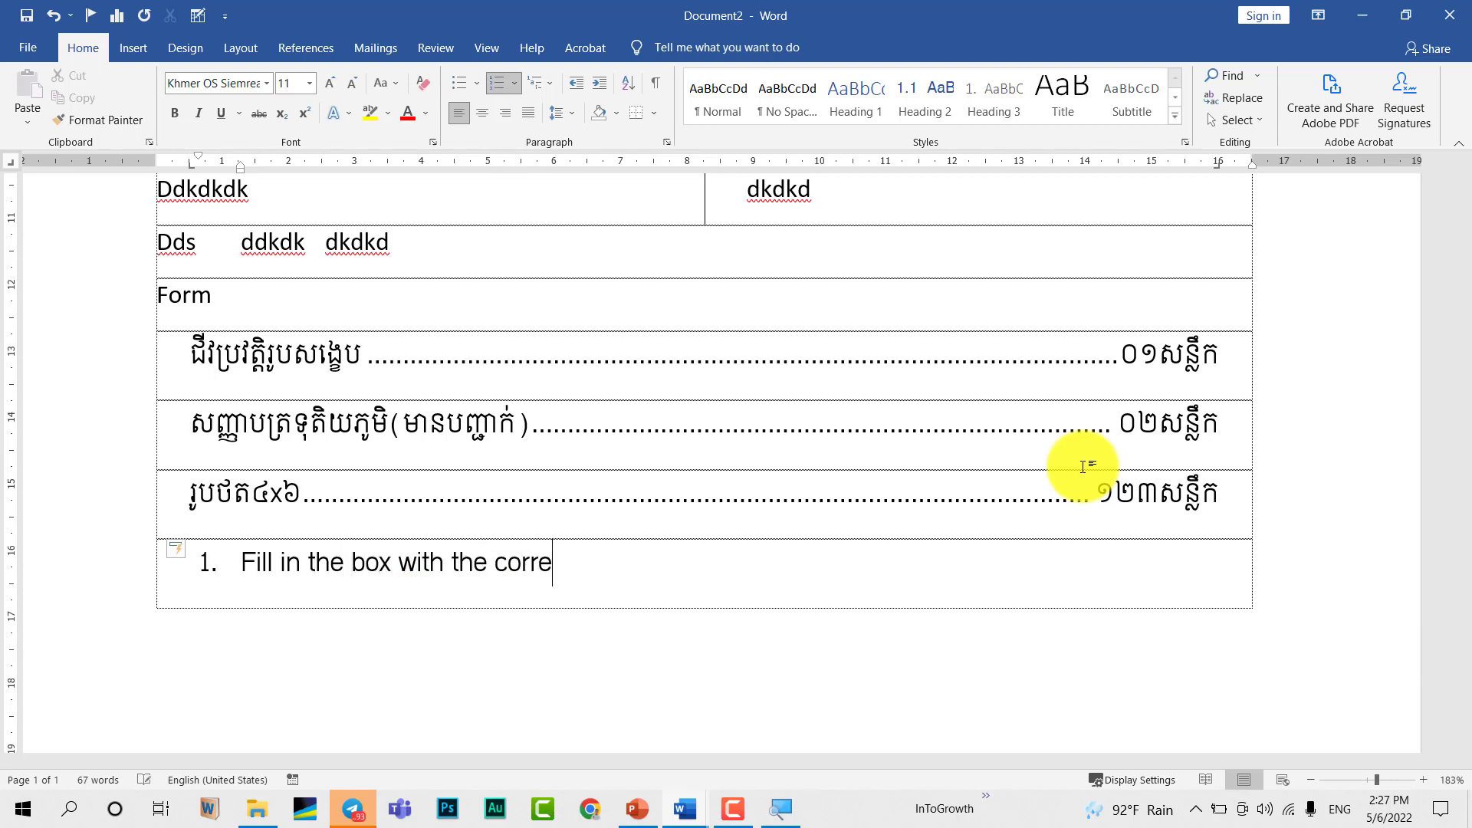
{"action": "type", "text": "ct answer"}
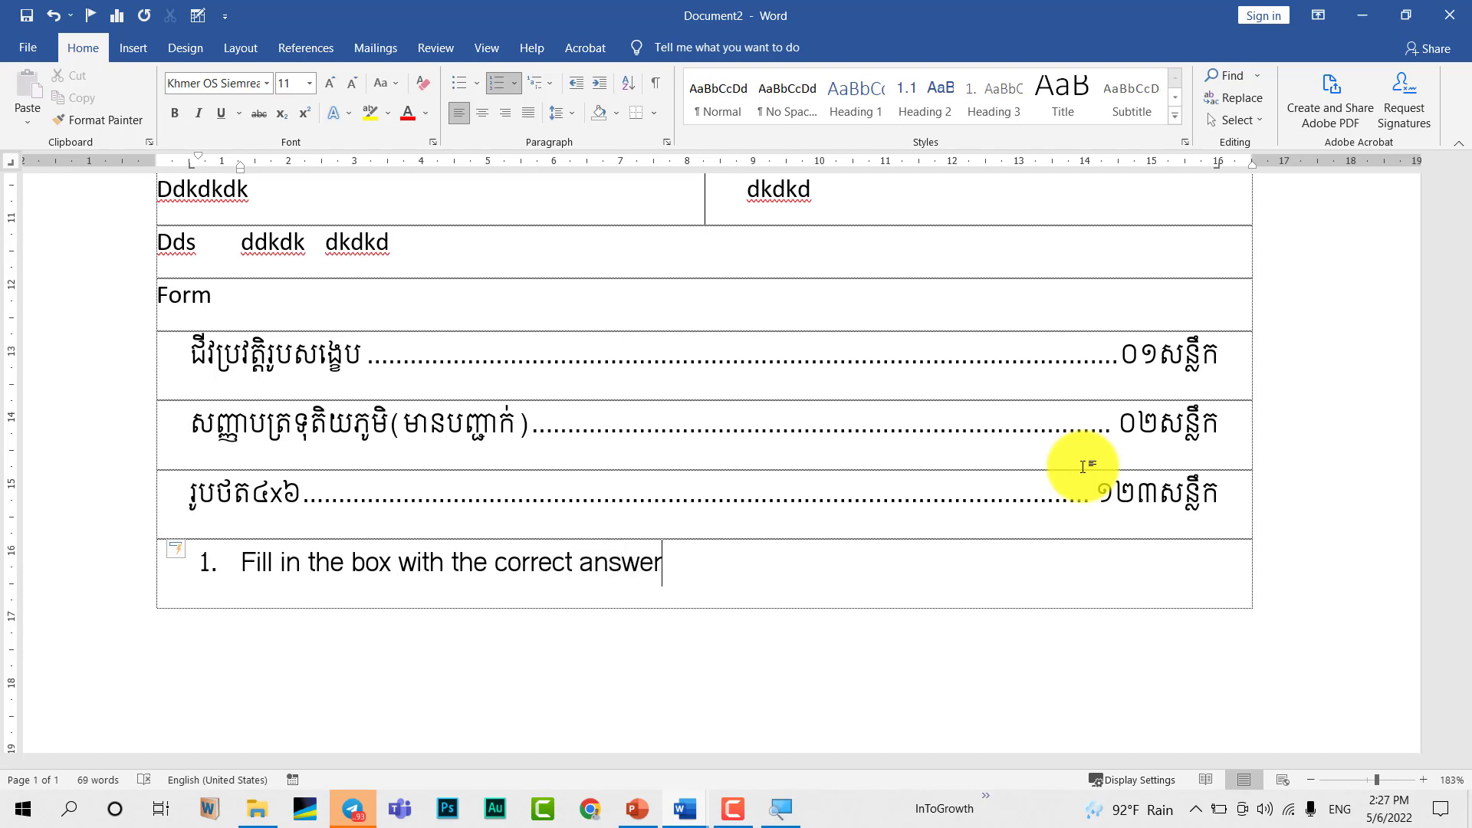
{"action": "key", "text": "BackSpace"}
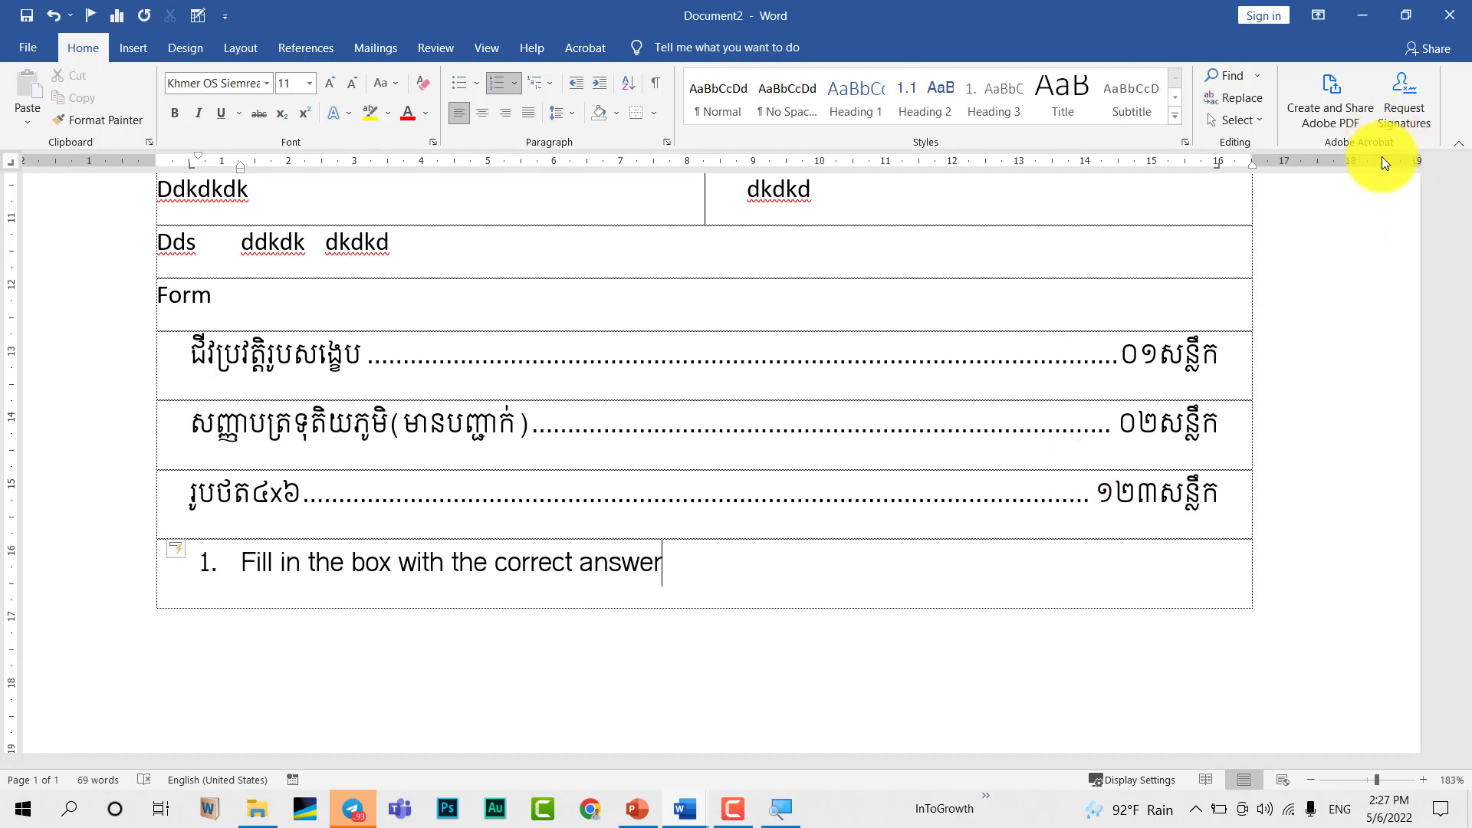
{"action": "left_click", "coordinate": [1216, 167]}
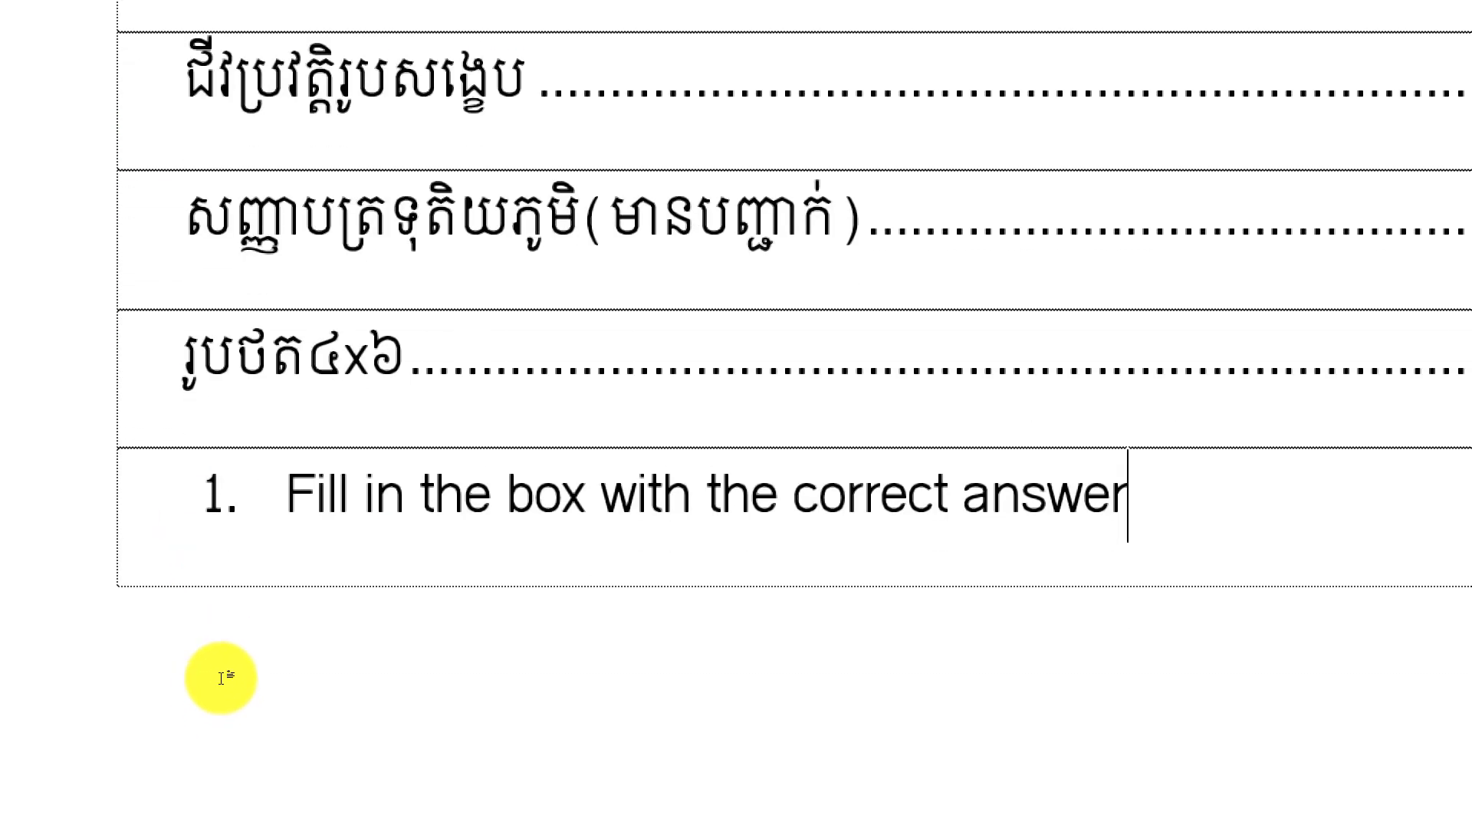
{"action": "left_click", "coordinate": [306, 356]}
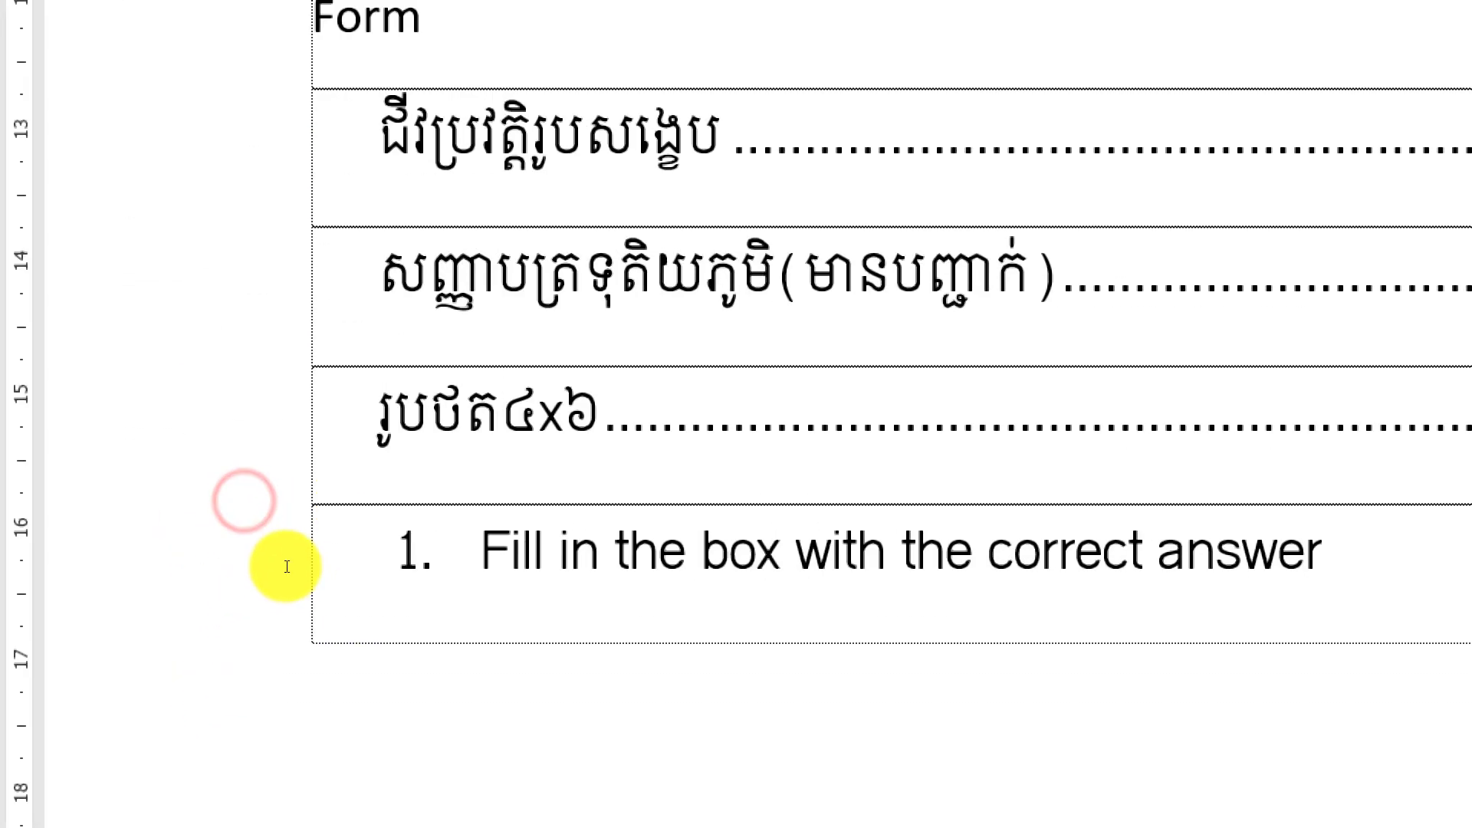
{"action": "key", "text": "Down"}
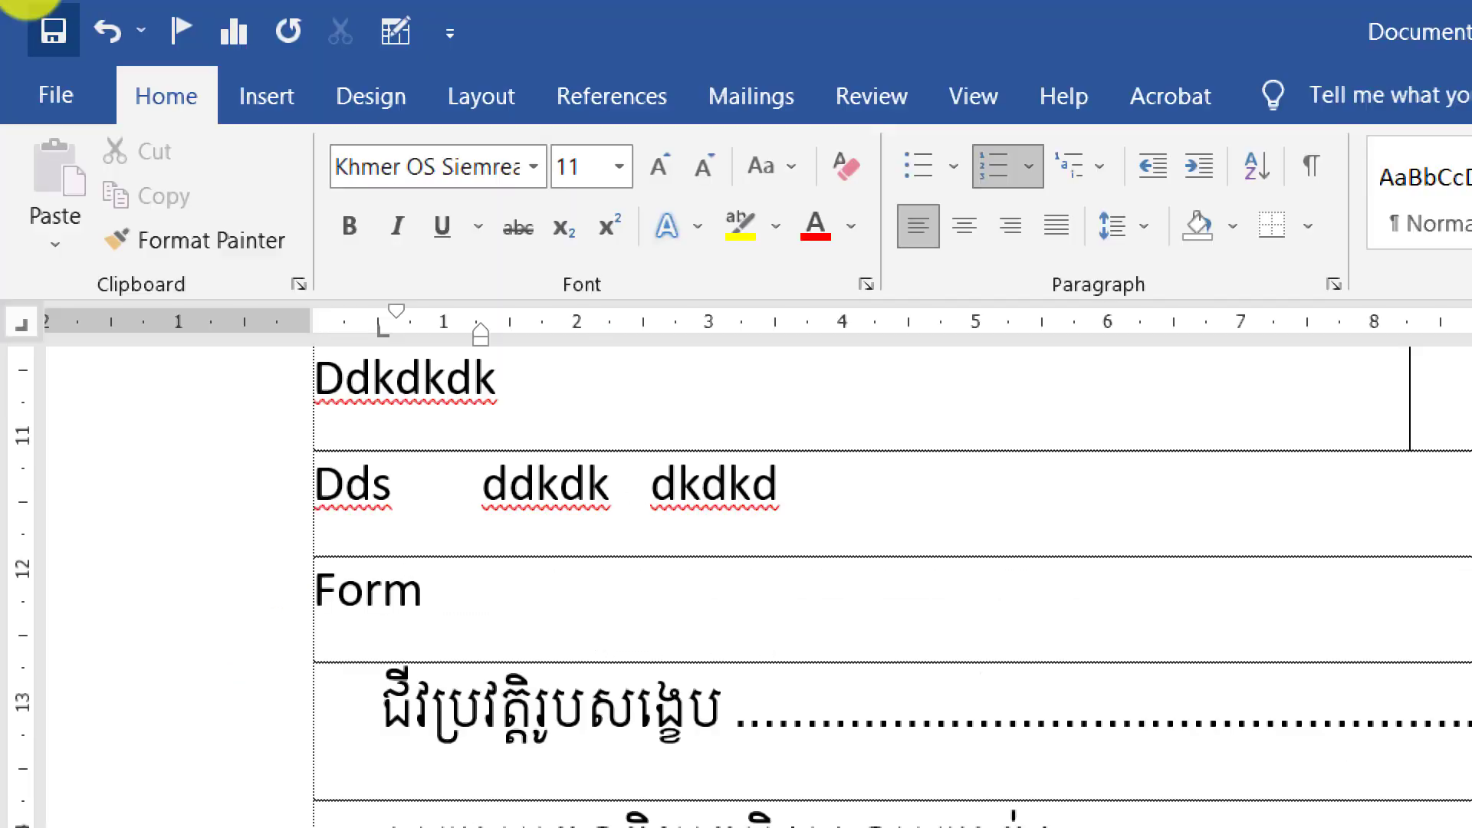
Step: Add a second numbered list item reading 'dkdkd' below item 1
{"action": "left_click", "coordinate": [191, 170]}
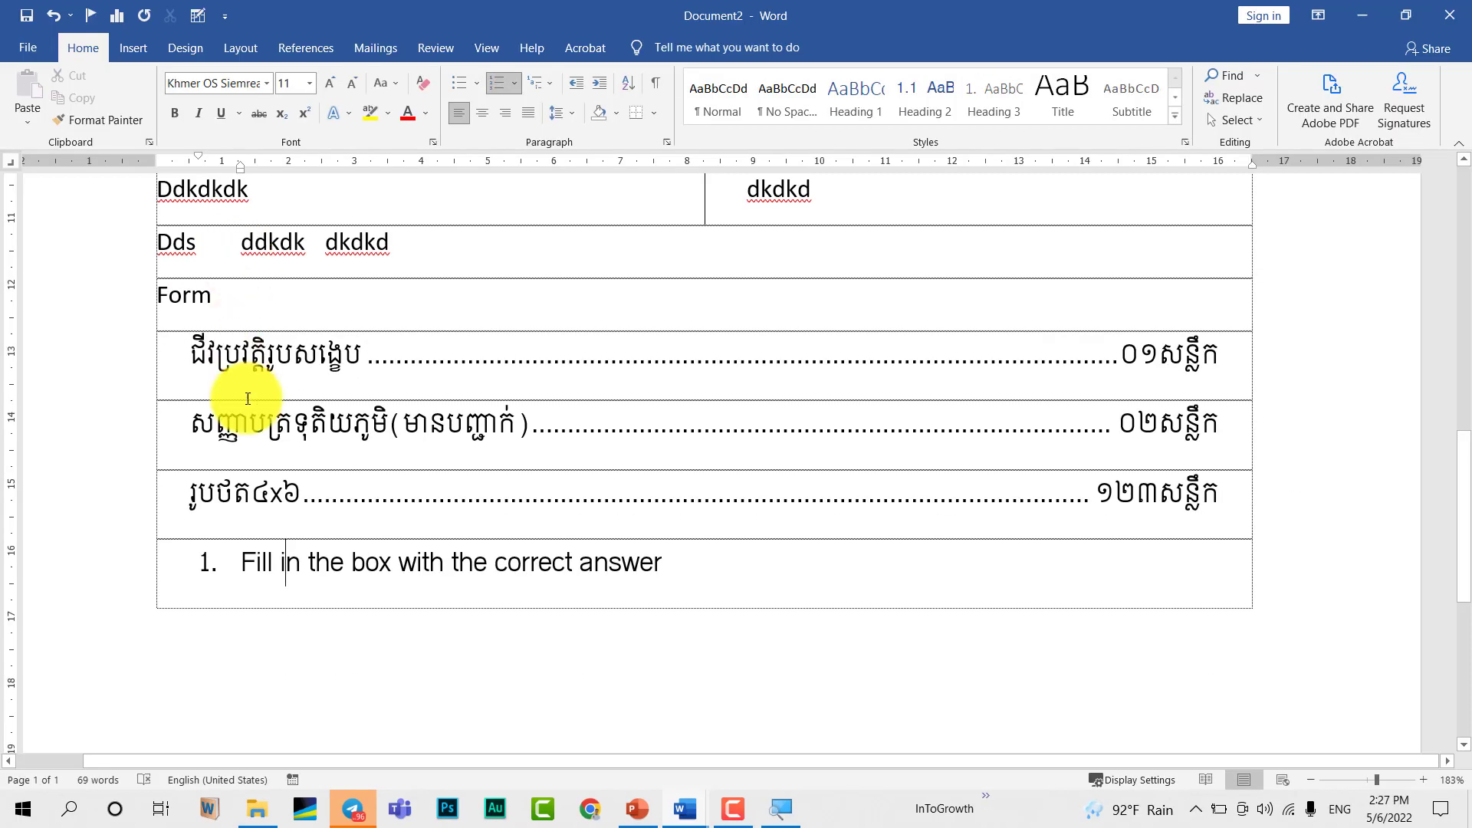
{"action": "left_click", "coordinate": [281, 562]}
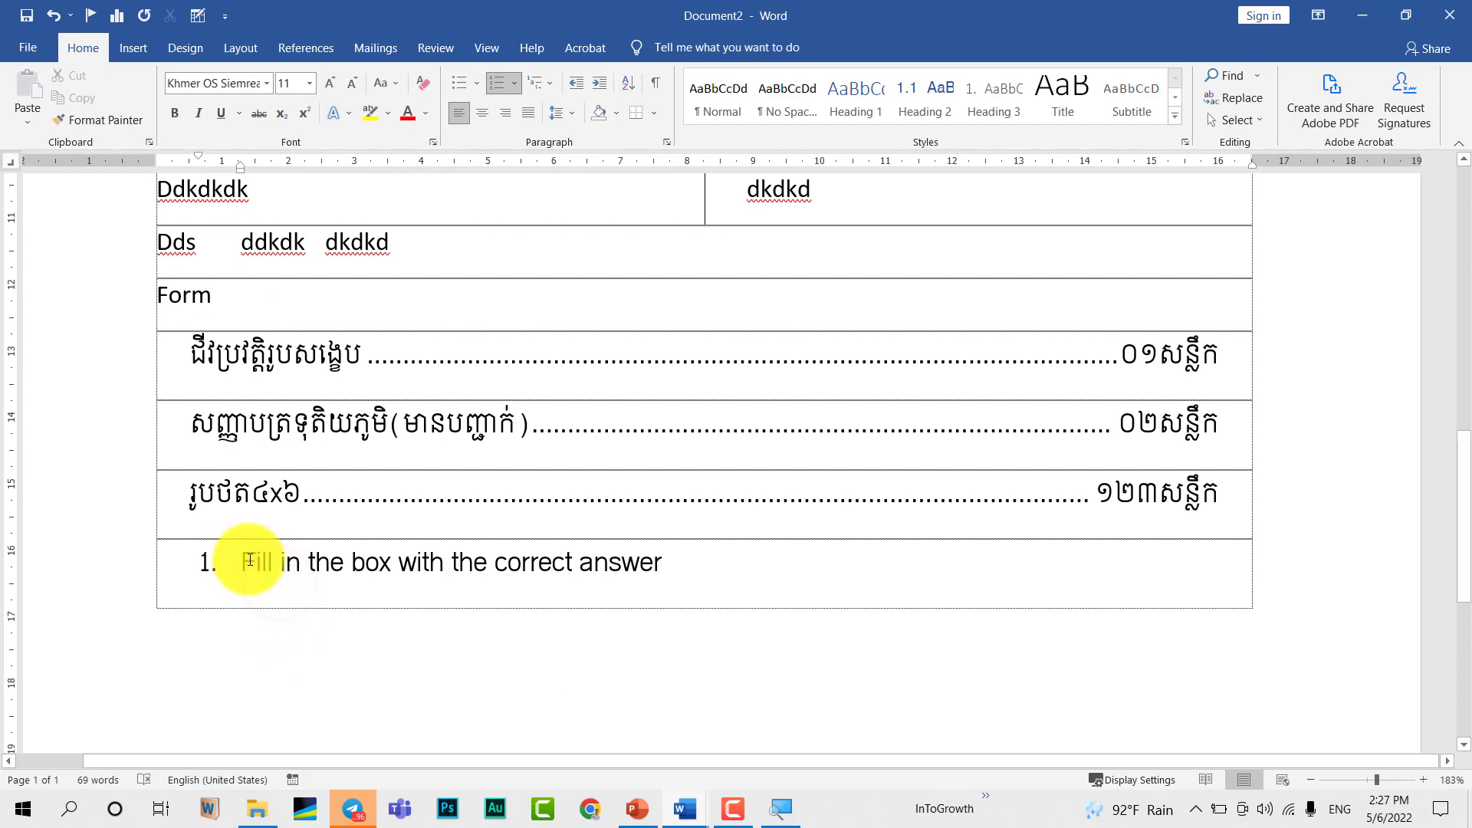
{"action": "left_click", "coordinate": [206, 563]}
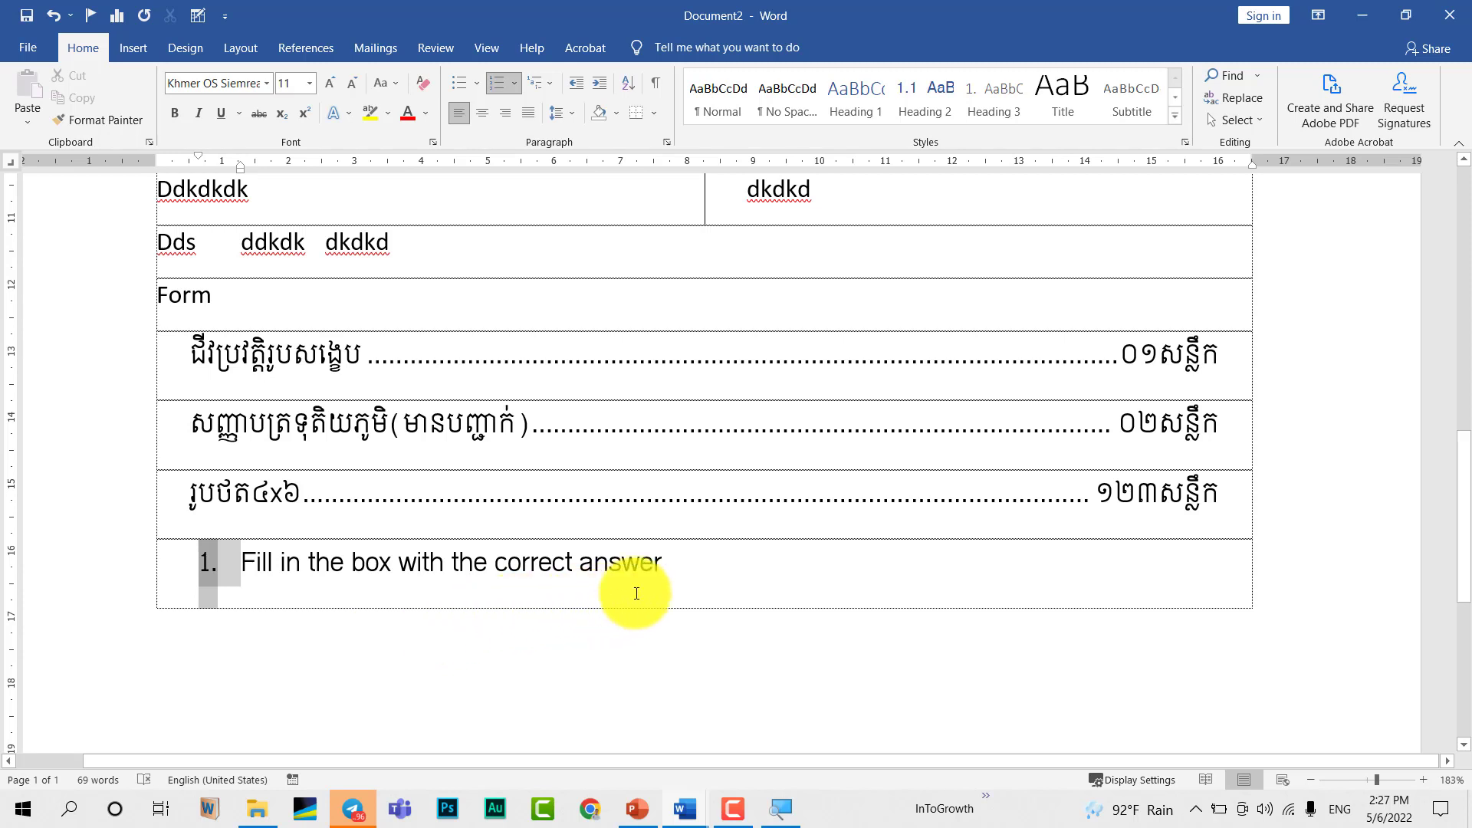
{"action": "left_click", "coordinate": [709, 570]}
{"action": "key", "text": "Tab"}
{"action": "type", "text": "dkdk"}
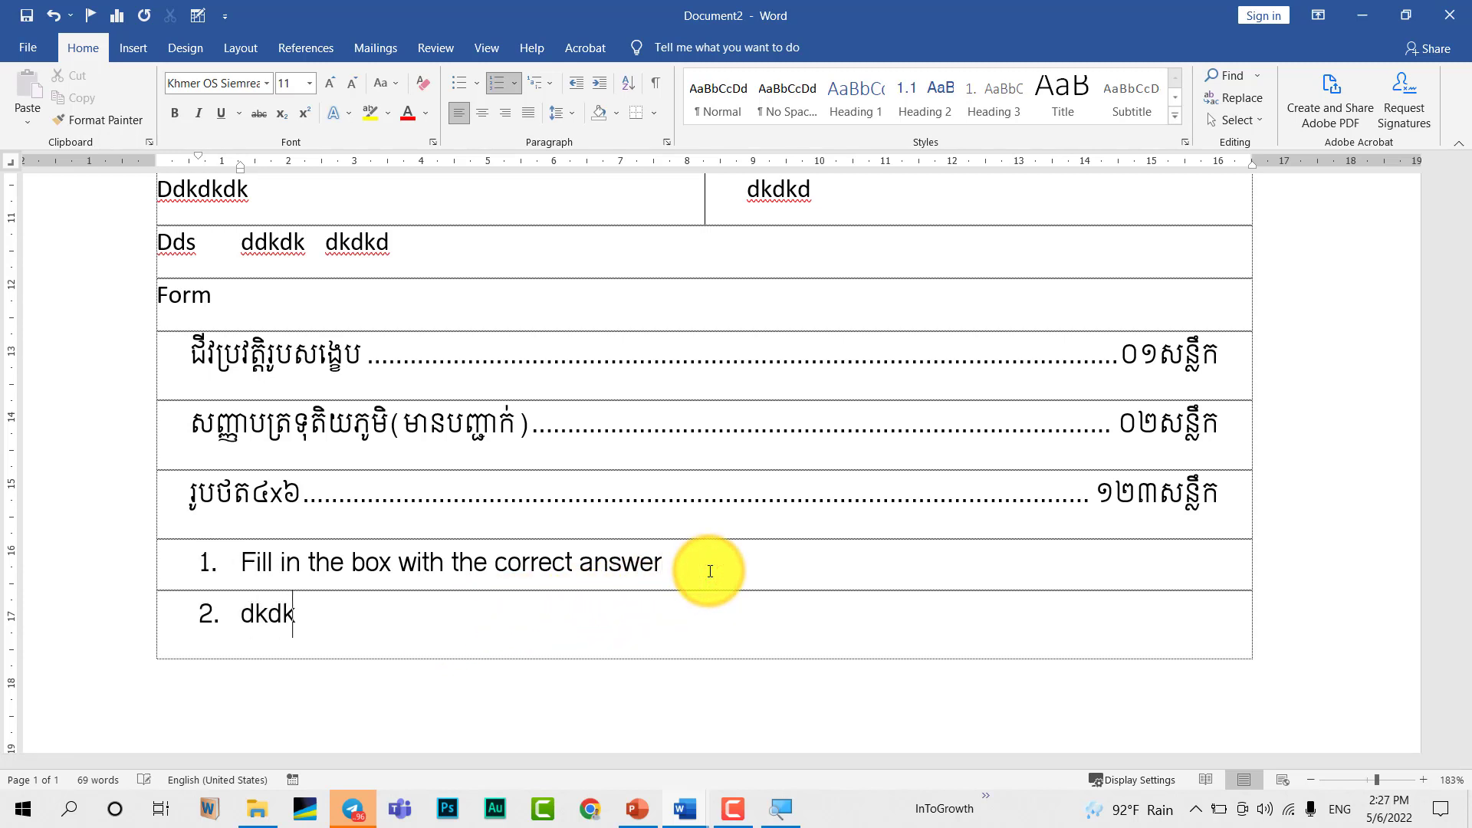
{"action": "type", "text": "d"}
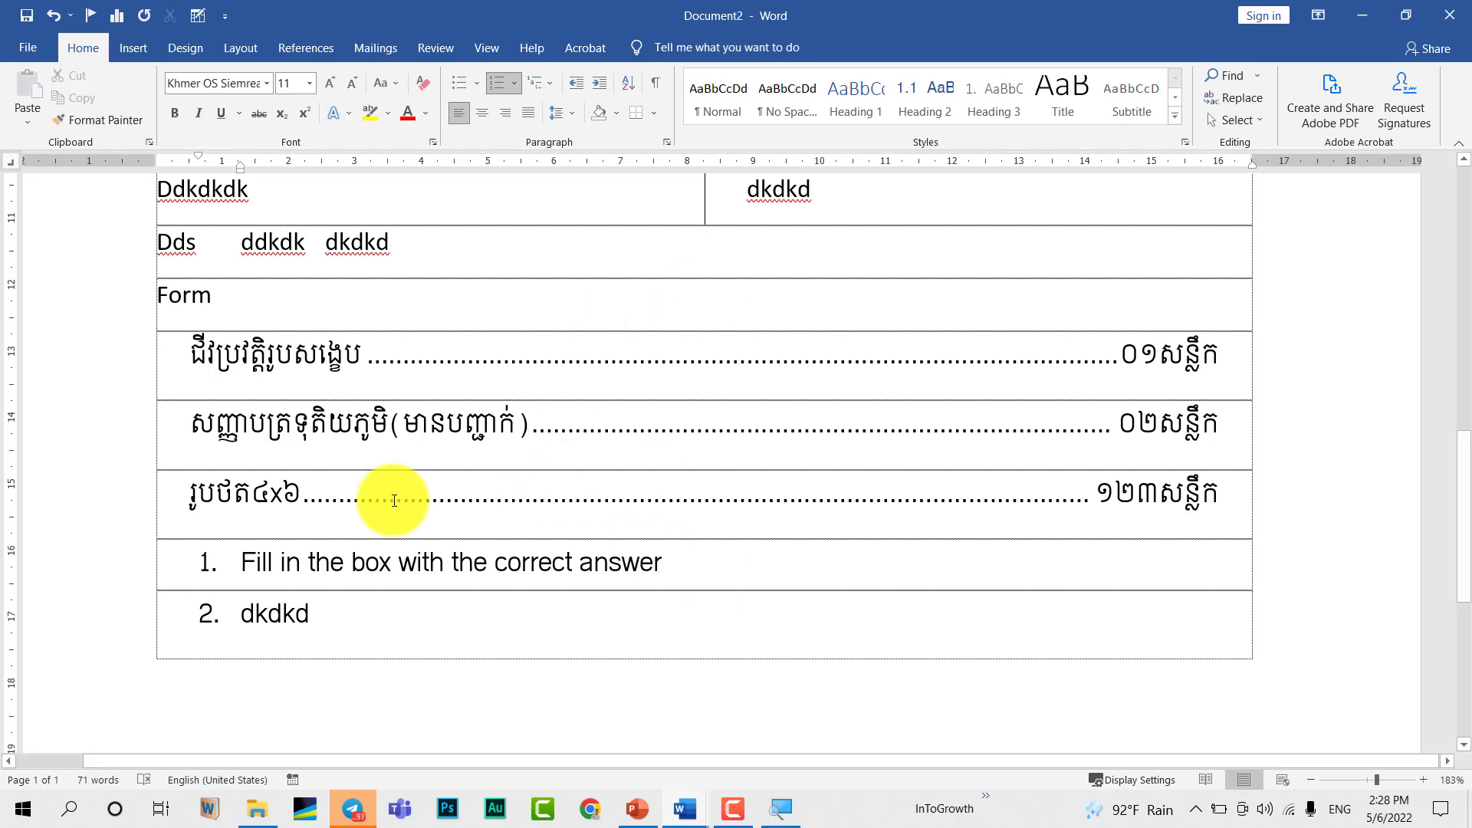
Step: Shift both list numbers to the cell's left edge
{"action": "left_click", "coordinate": [332, 573]}
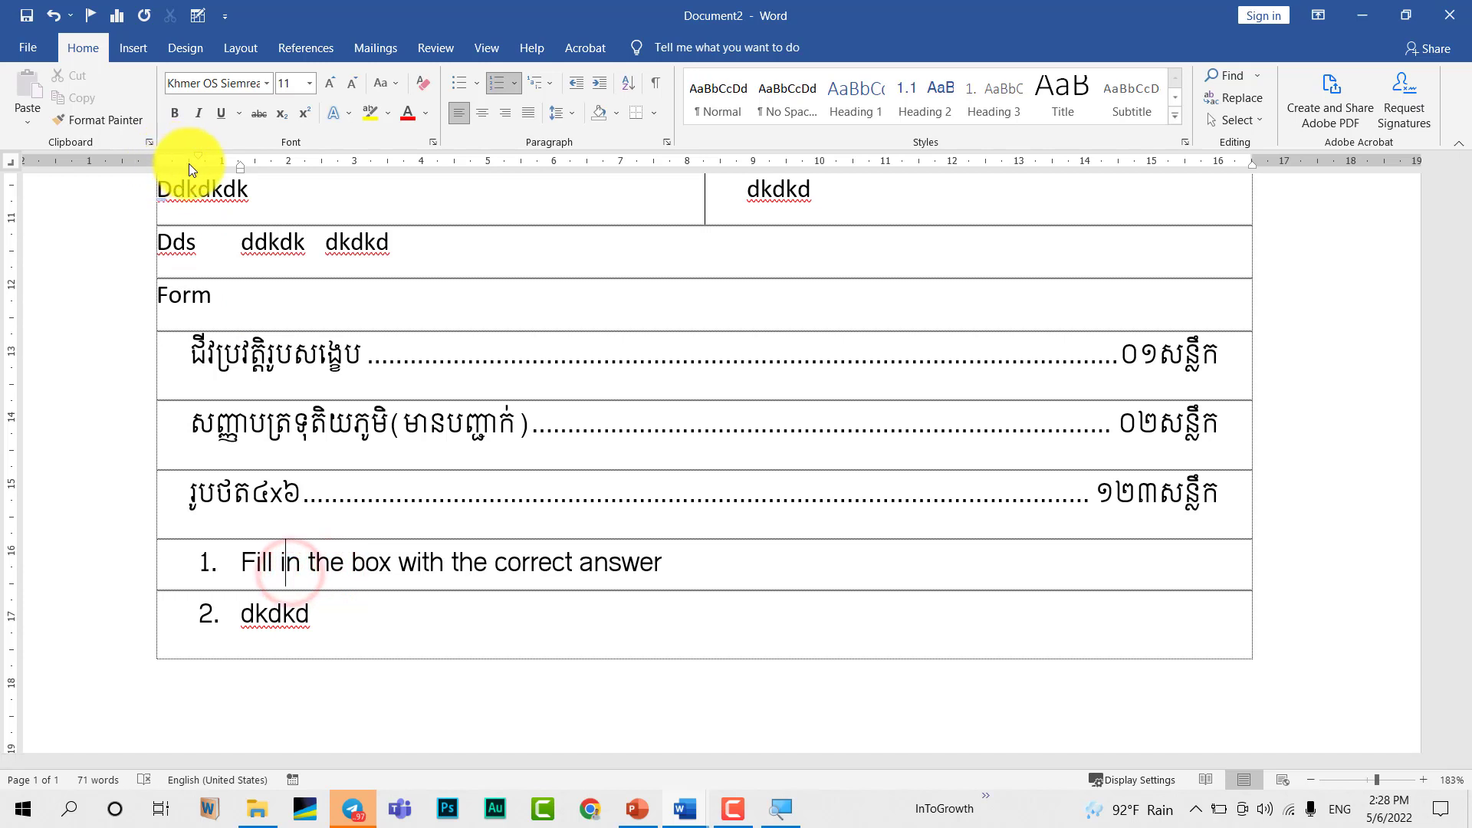
{"action": "left_click_drag", "start_coordinate": [190, 160], "coordinate": [158, 162]}
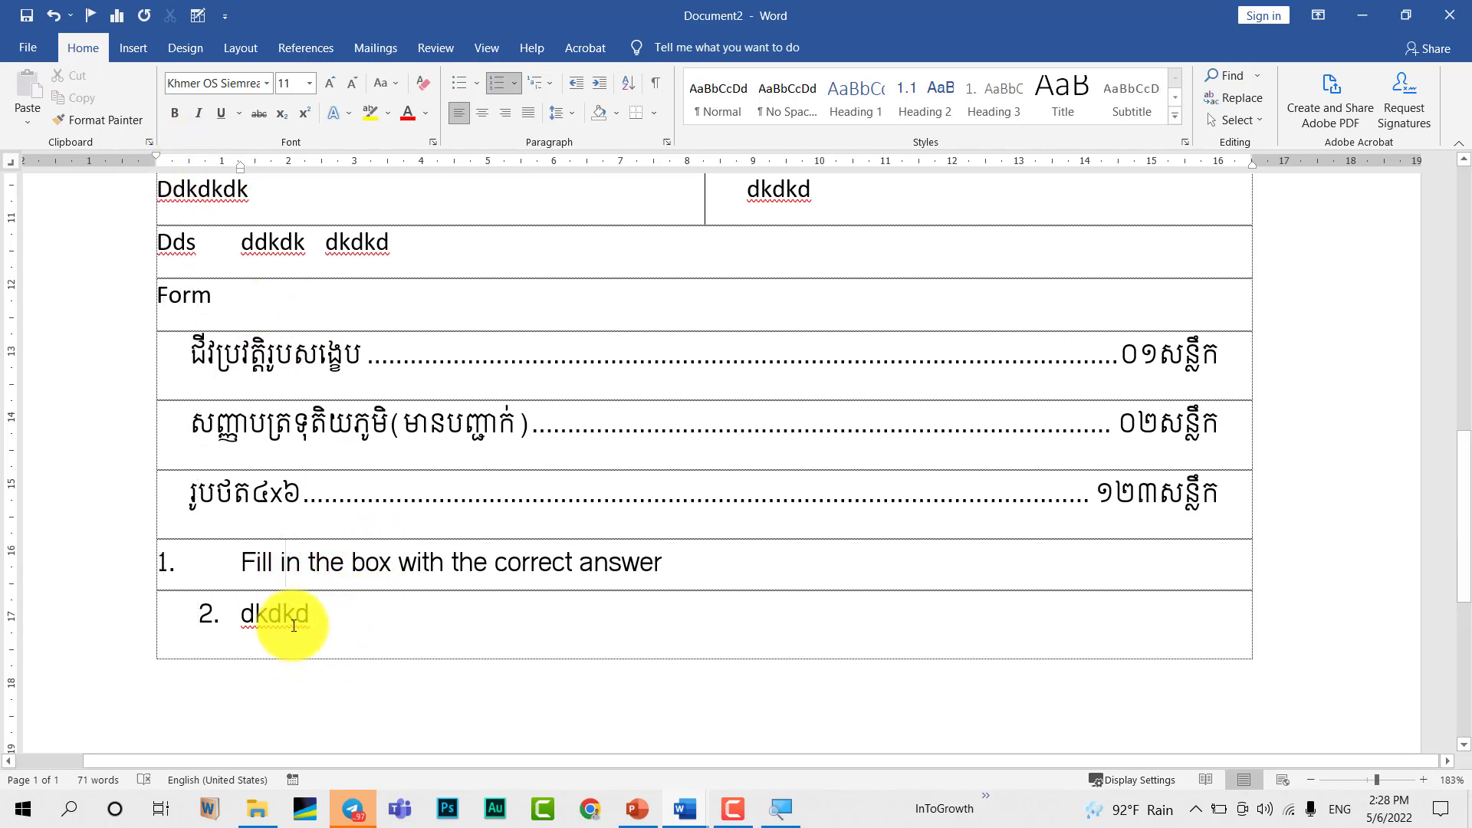
{"action": "key", "text": "ctrl+z"}
{"action": "left_click_drag", "start_coordinate": [328, 613], "coordinate": [197, 560]}
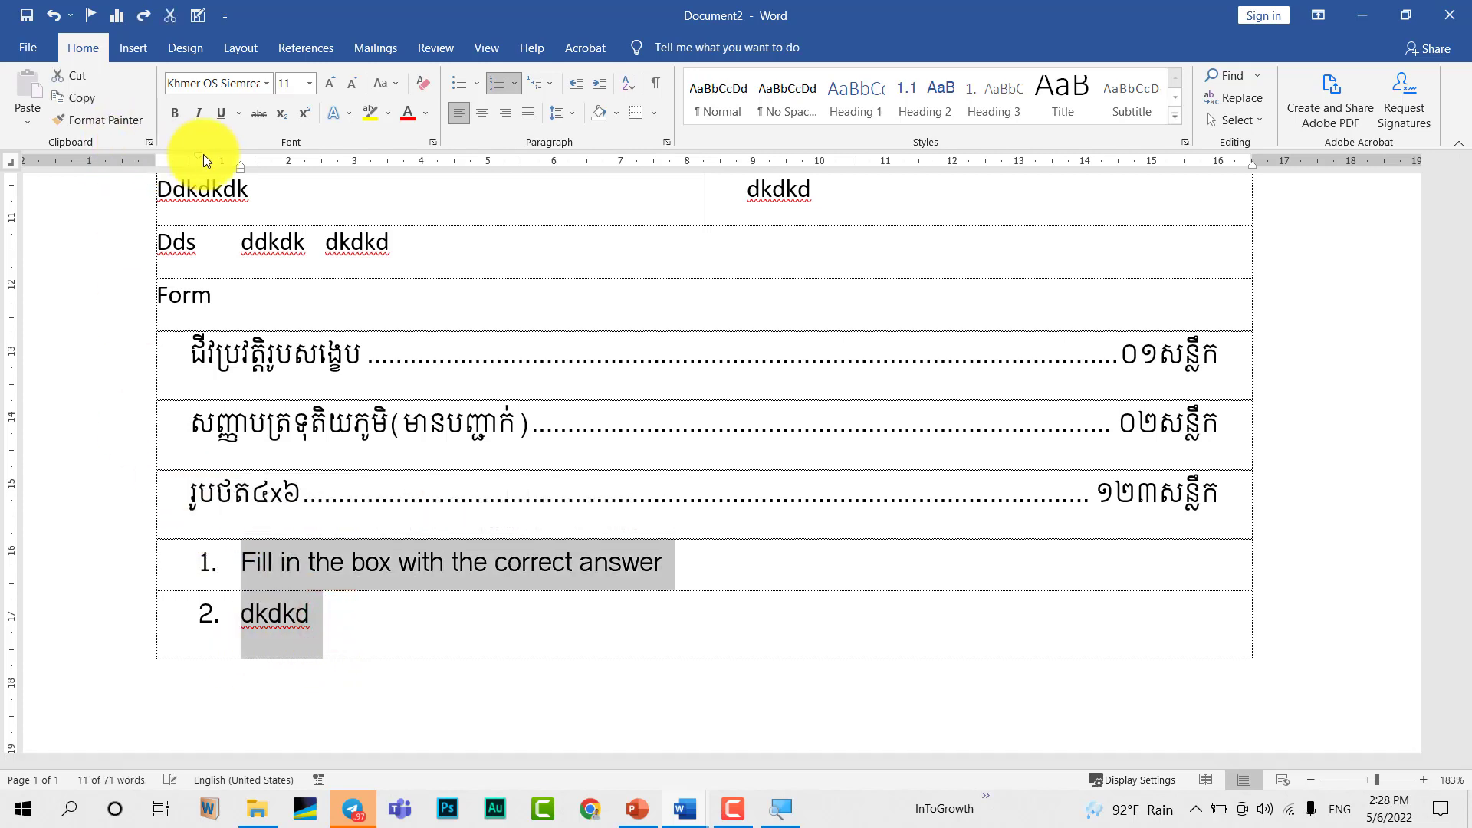
{"action": "mouse_move", "coordinate": [199, 156]}
{"action": "left_mouse_down"}
{"action": "mouse_move", "coordinate": [158, 158]}
{"action": "mouse_move", "coordinate": [200, 173]}
{"action": "mouse_move", "coordinate": [190, 164]}
{"action": "left_mouse_up"}
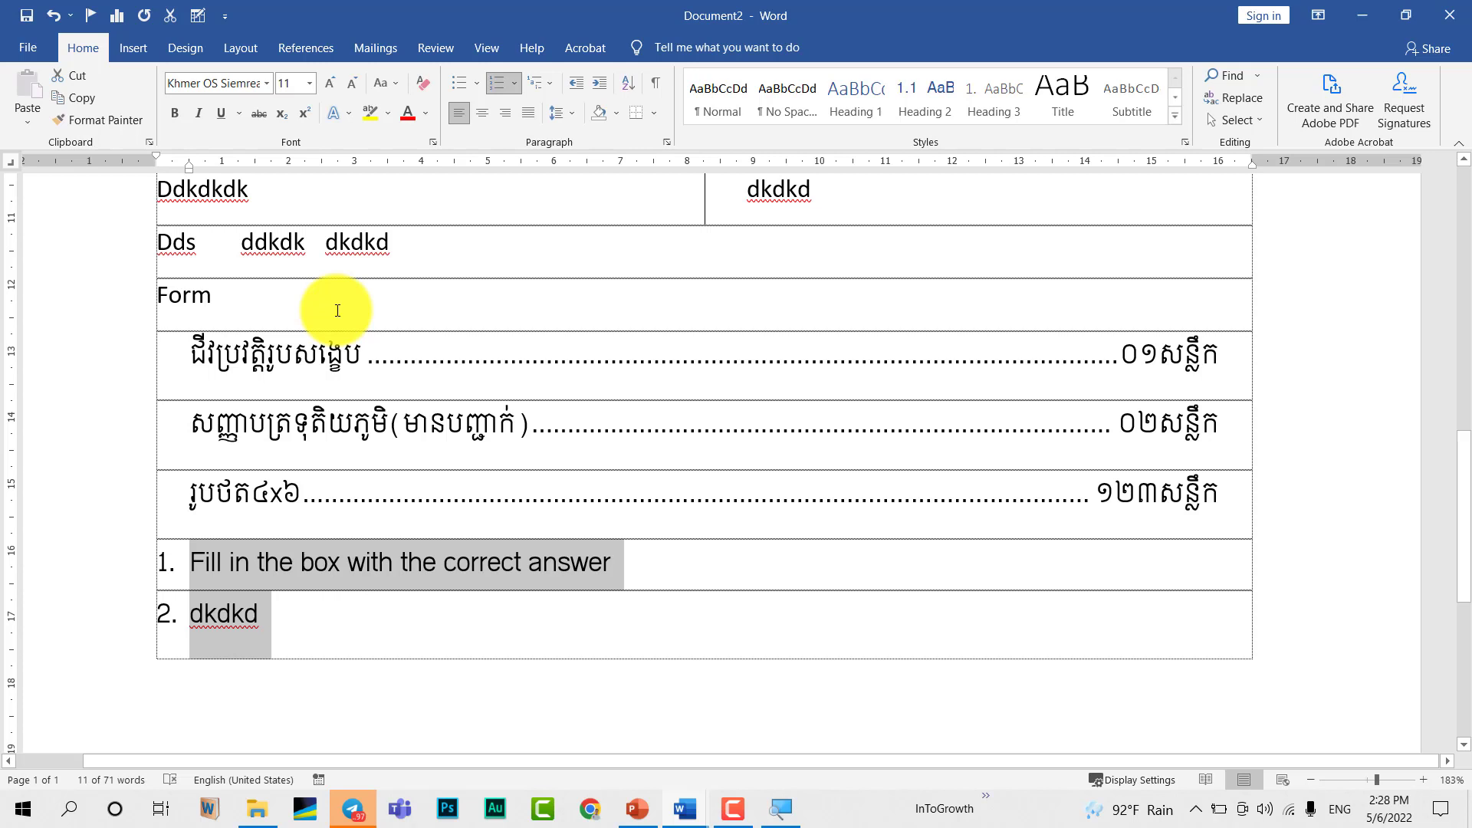
Step: Insert an unnumbered row after item 1 holding a short underscore line
{"action": "left_click", "coordinate": [668, 550]}
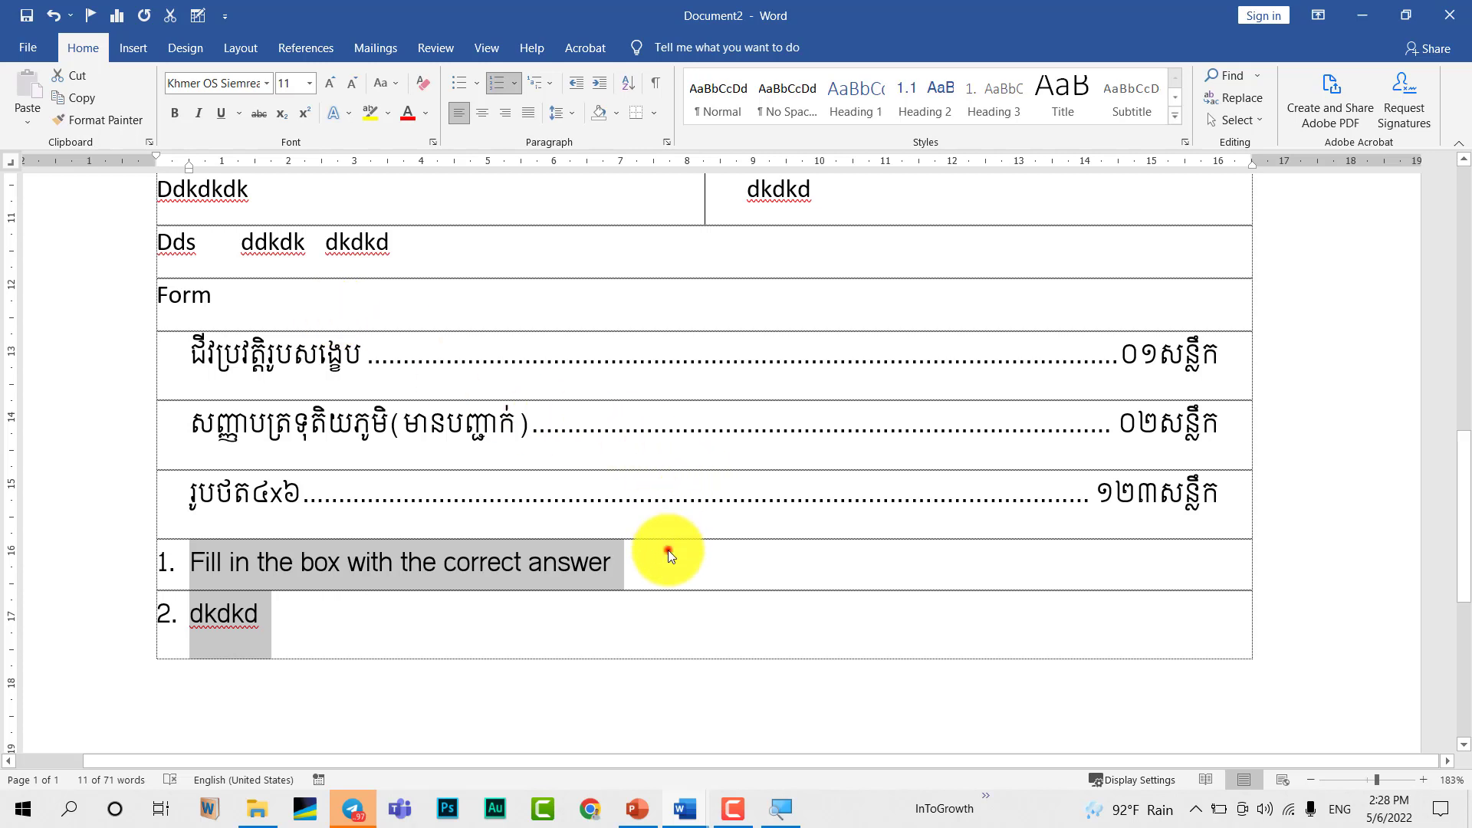
{"action": "key", "text": "Return"}
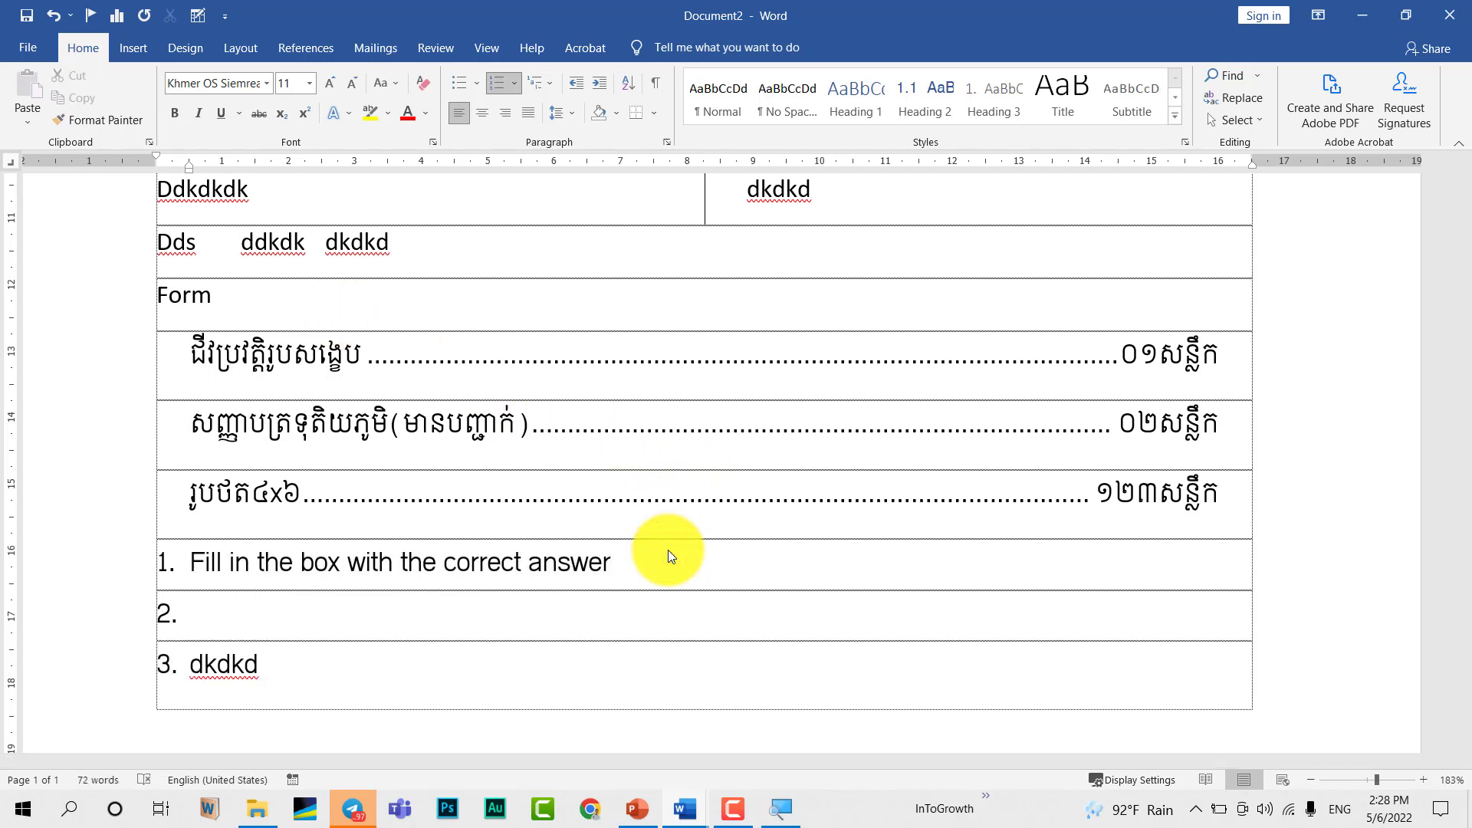
{"action": "key", "text": "BackSpace"}
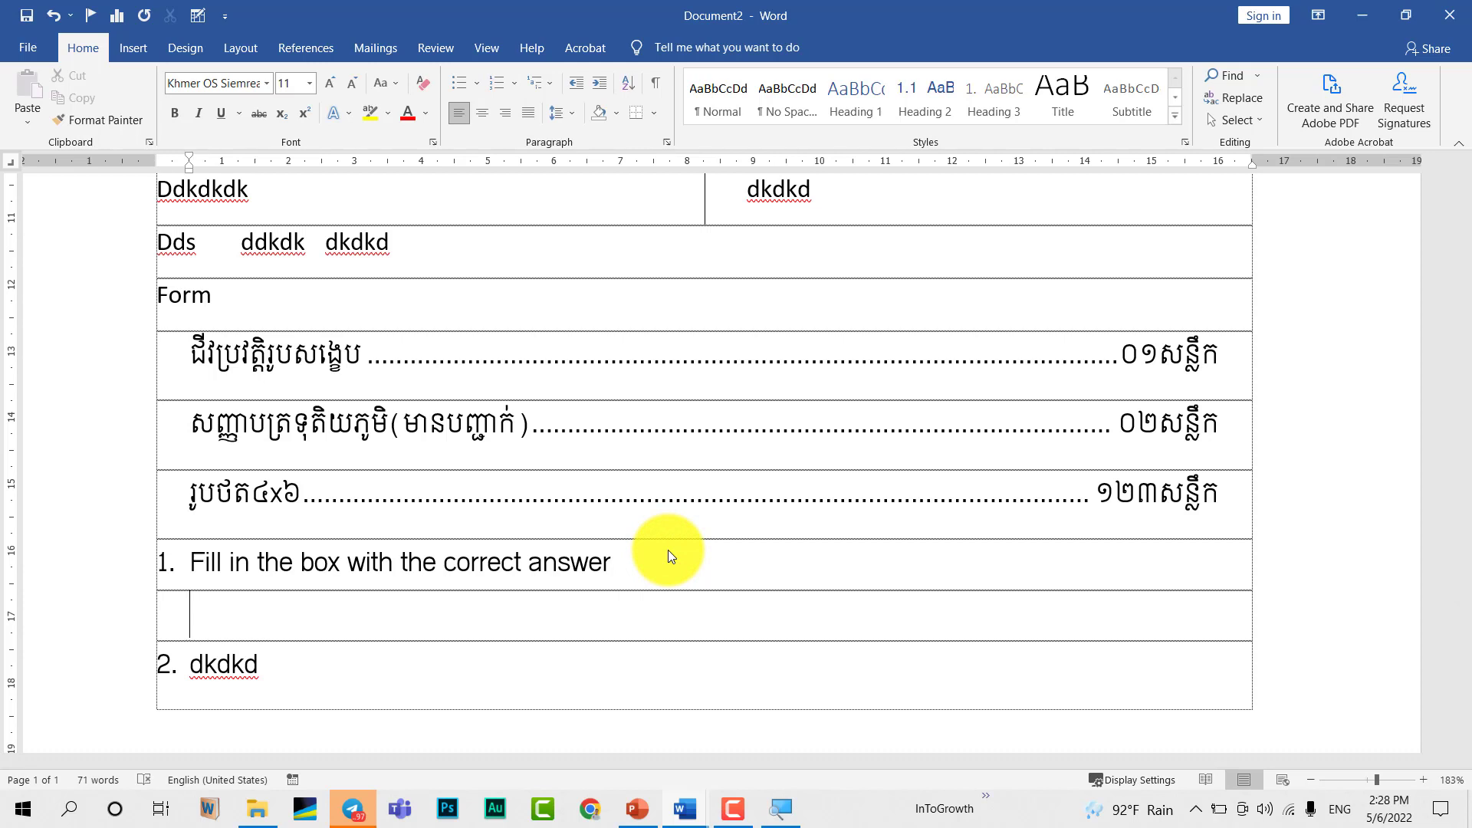
{"action": "type", "text": "__"}
{"action": "type", "text": "_________________________________________________________"}
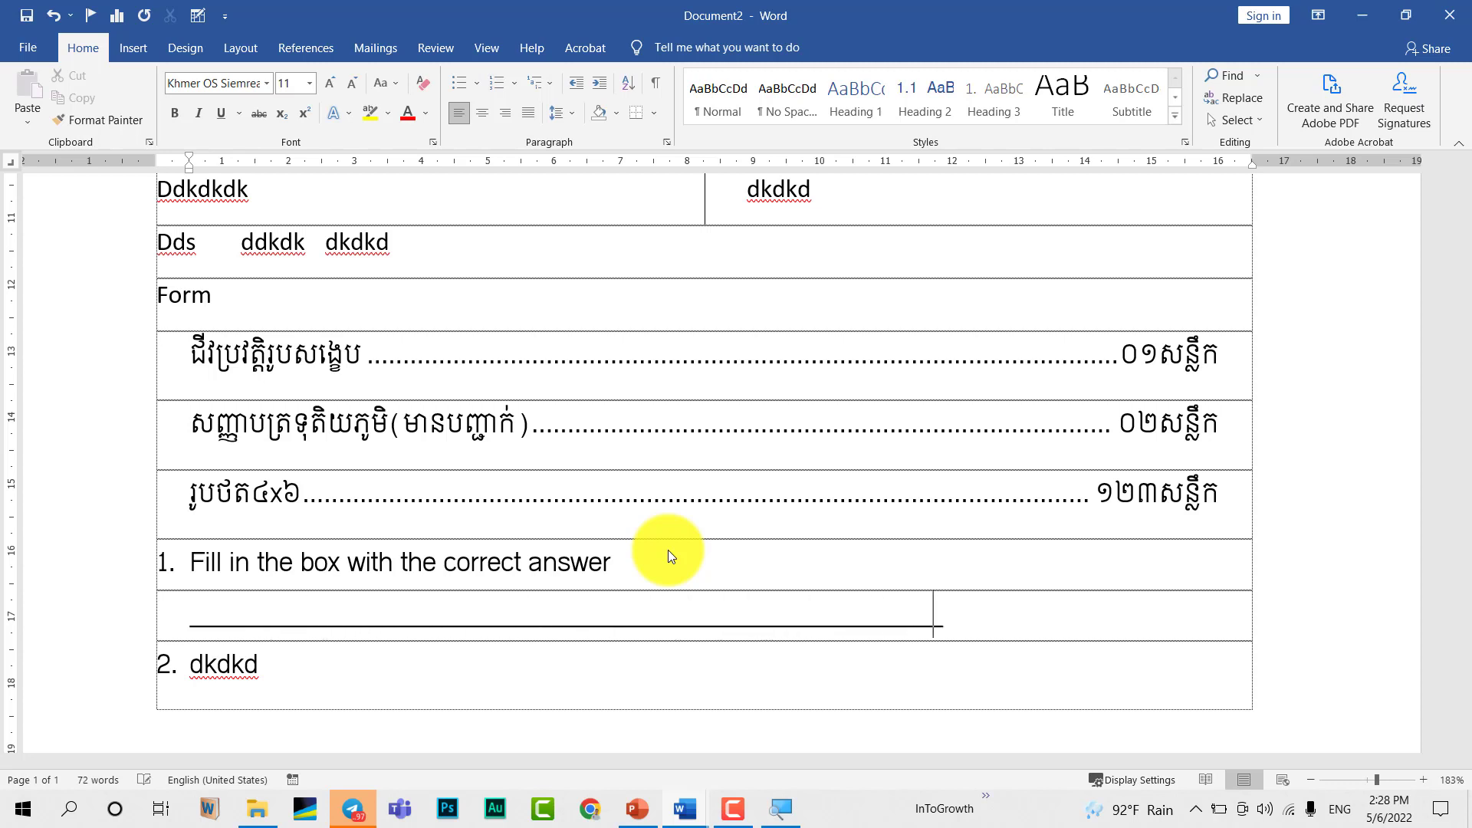
{"action": "type", "text": "_"}
{"action": "key", "text": "BackSpace"}
{"action": "key", "text": "BackSpace"}
{"action": "key", "text": "BackSpace"}
{"action": "key", "text": "BackSpace"}
{"action": "key", "text": "BackSpace"}
{"action": "key", "text": "BackSpace"}
{"action": "key", "text": "BackSpace"}
{"action": "key", "text": "BackSpace"}
{"action": "key", "text": "BackSpace"}
{"action": "key", "text": "BackSpace"}
{"action": "key", "text": "BackSpace"}
{"action": "key", "text": "BackSpace"}
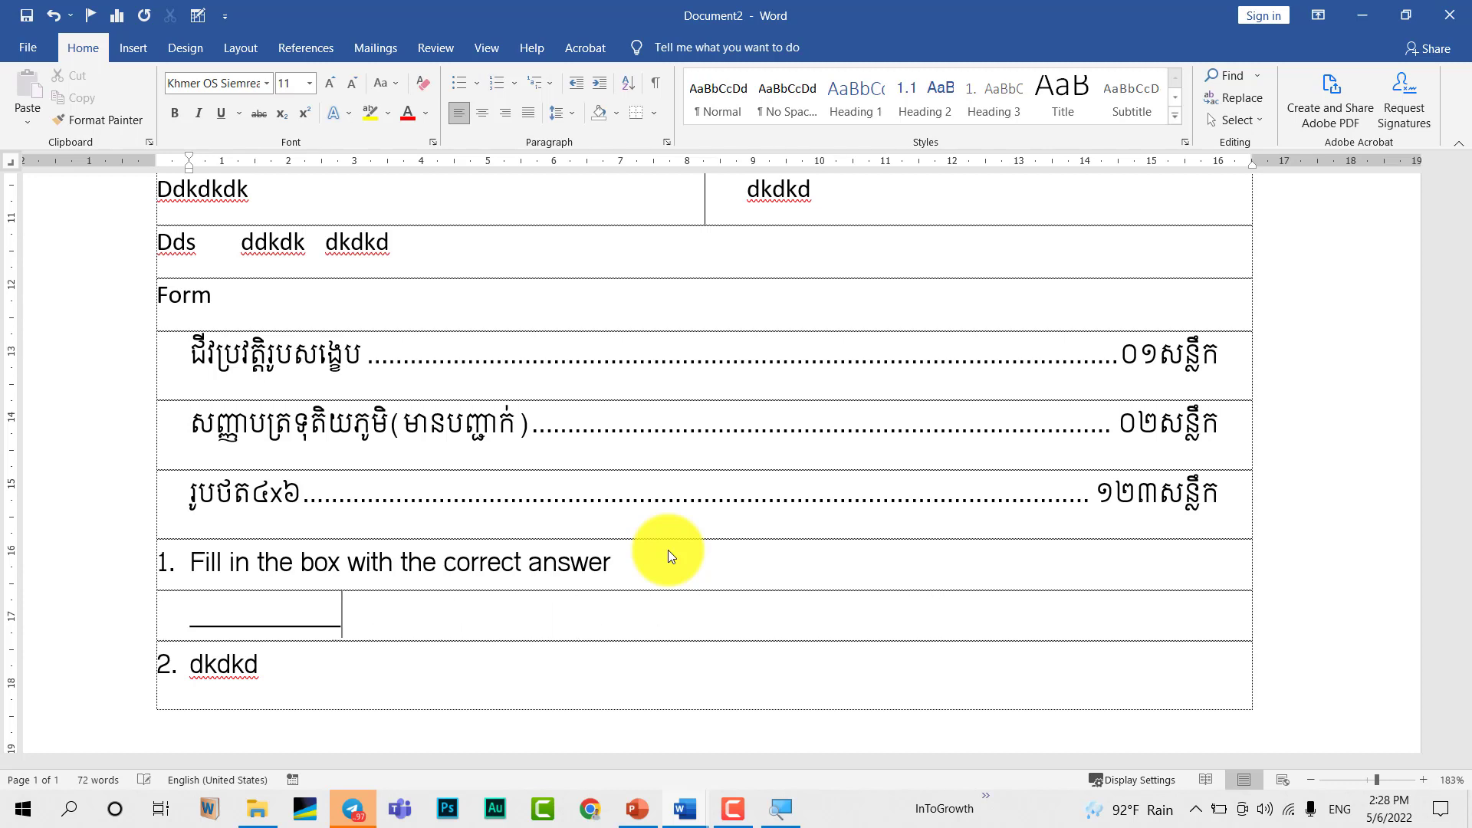
{"action": "key", "text": "BackSpace"}
{"action": "key", "text": "BackSpace"}
{"action": "key", "text": "BackSpace"}
{"action": "key", "text": "BackSpace"}
{"action": "key", "text": "BackSpace"}
{"action": "key", "text": "BackSpace"}
{"action": "key", "text": "BackSpace"}
{"action": "key", "text": "BackSpace"}
{"action": "key", "text": "BackSpace"}
{"action": "key", "text": "BackSpace"}
{"action": "key", "text": "BackSpace"}
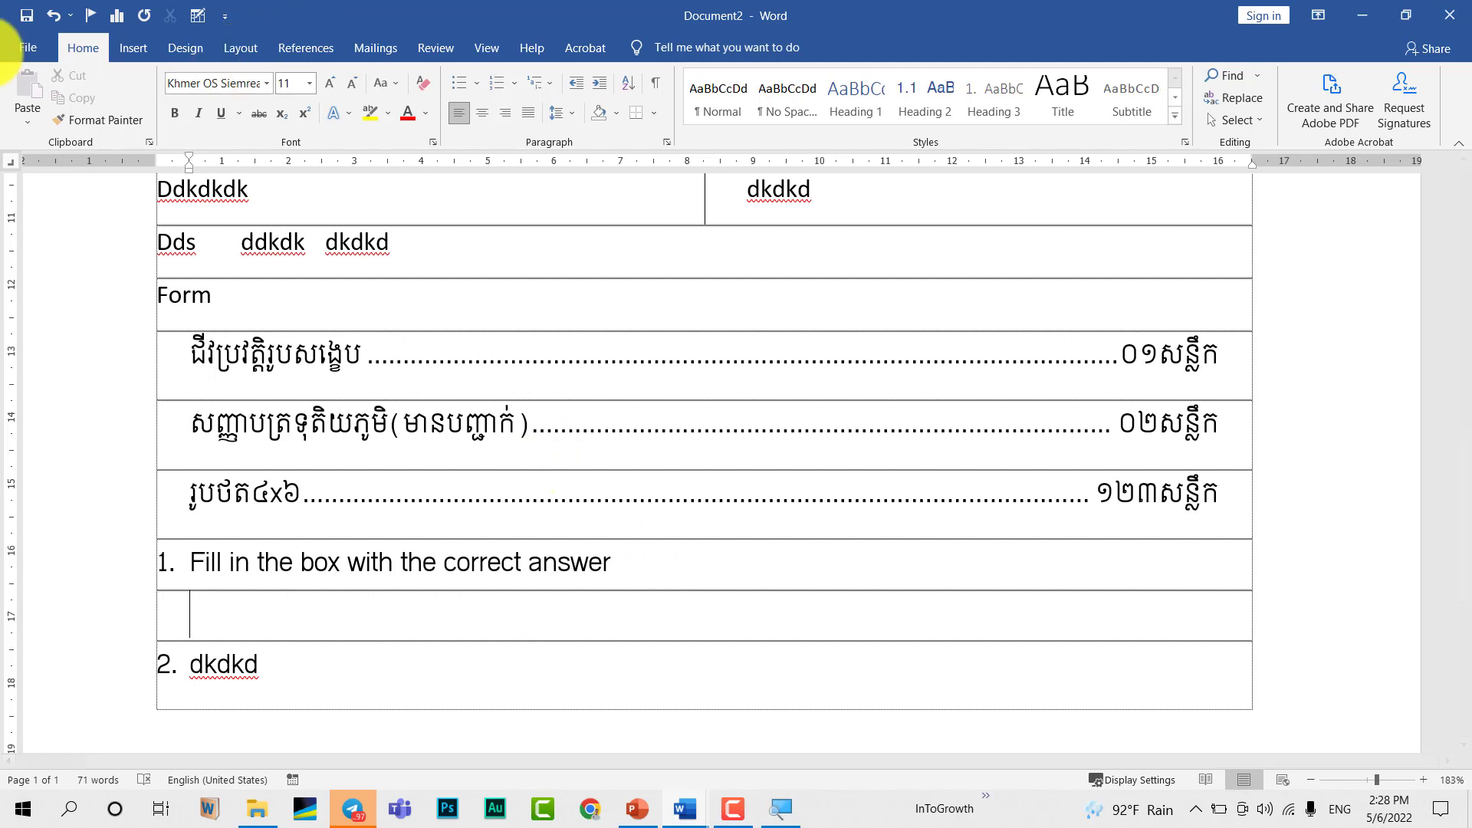
Step: Set a right-aligned 10 cm tab with underline leader and draw the answer line
{"action": "left_click", "coordinate": [11, 163]}
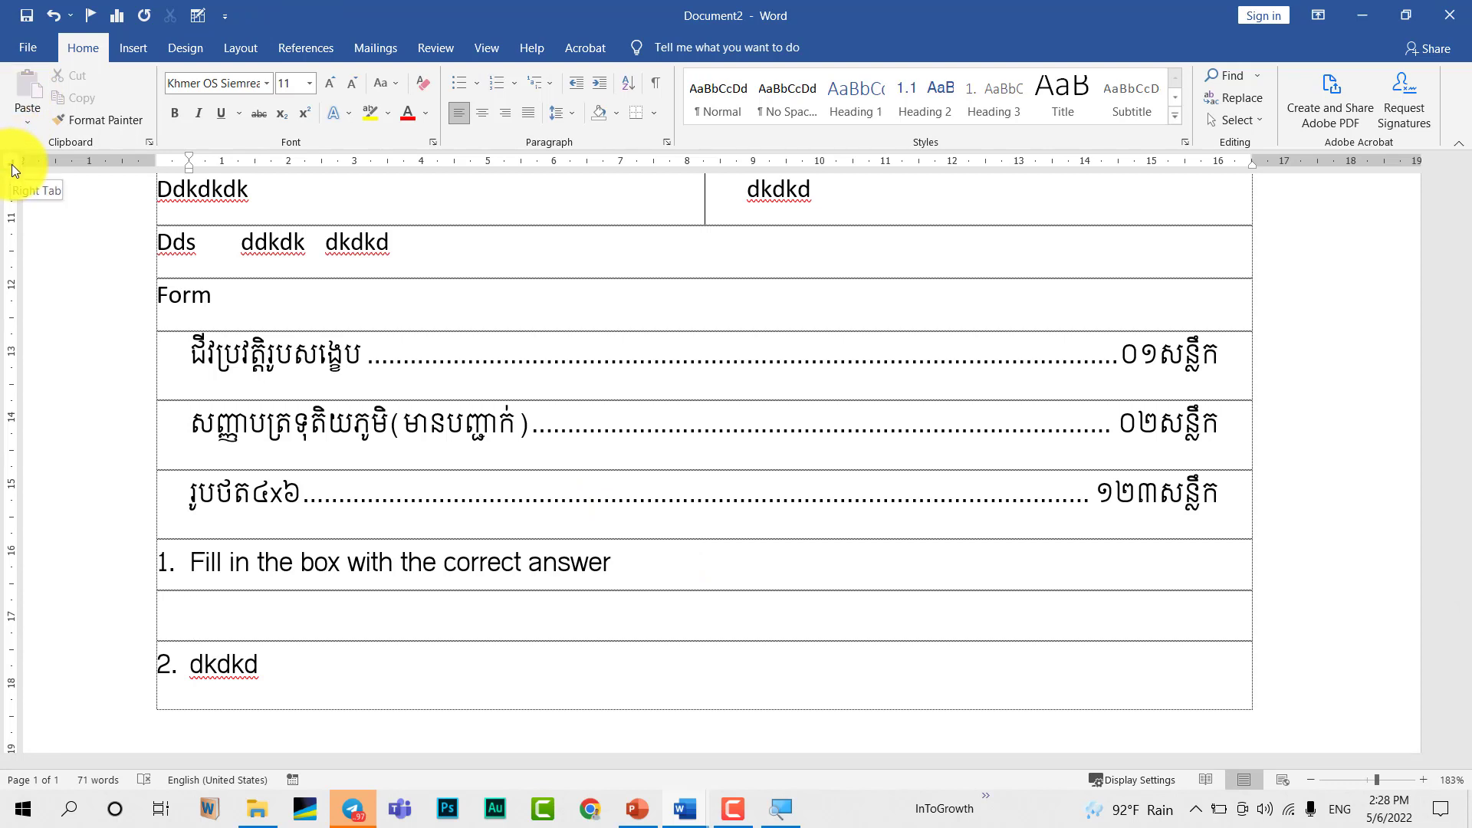
{"action": "left_click", "coordinate": [14, 164]}
{"action": "left_click", "coordinate": [14, 165]}
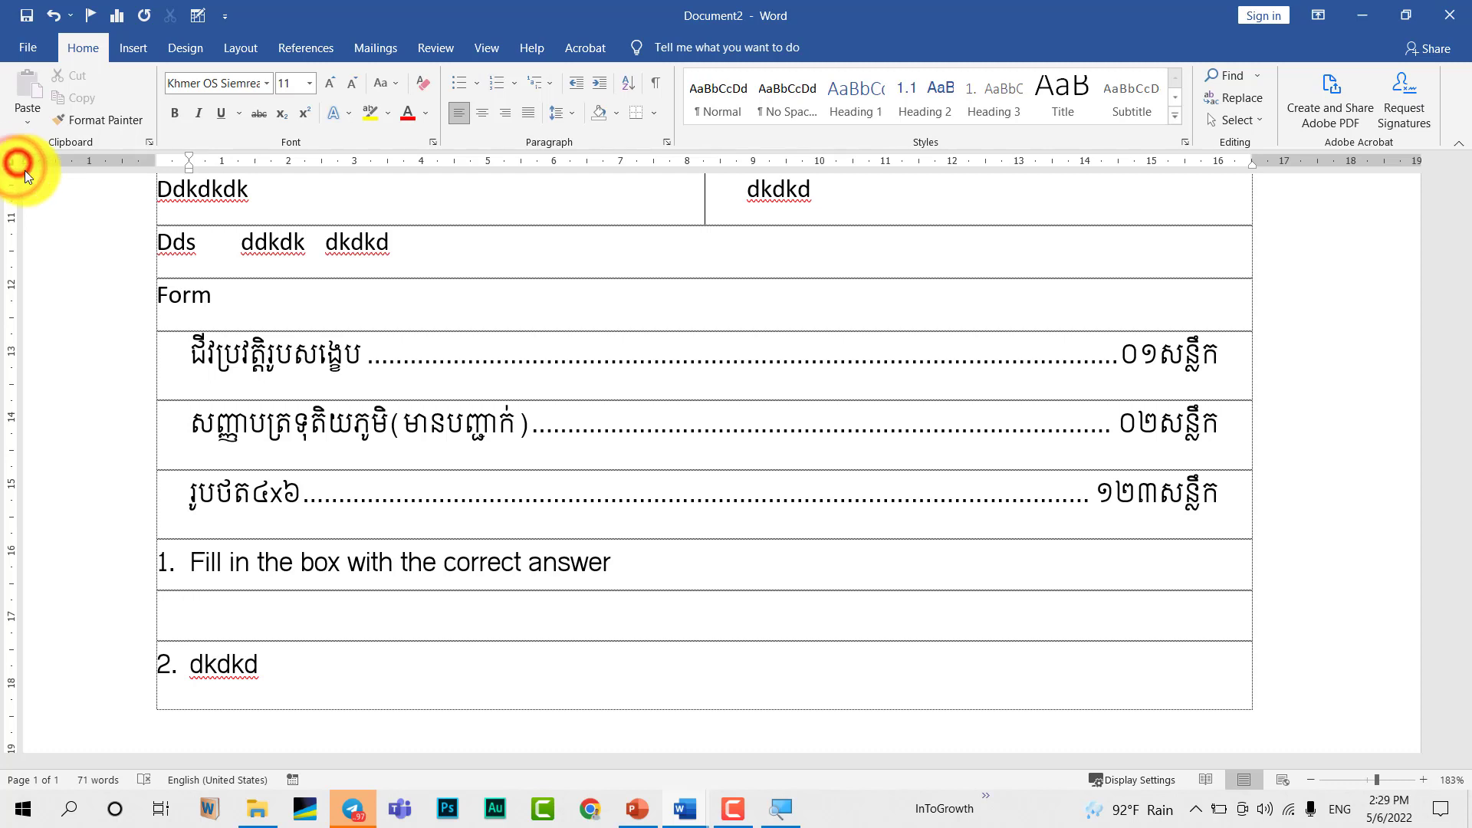
{"action": "double_click", "coordinate": [817, 167]}
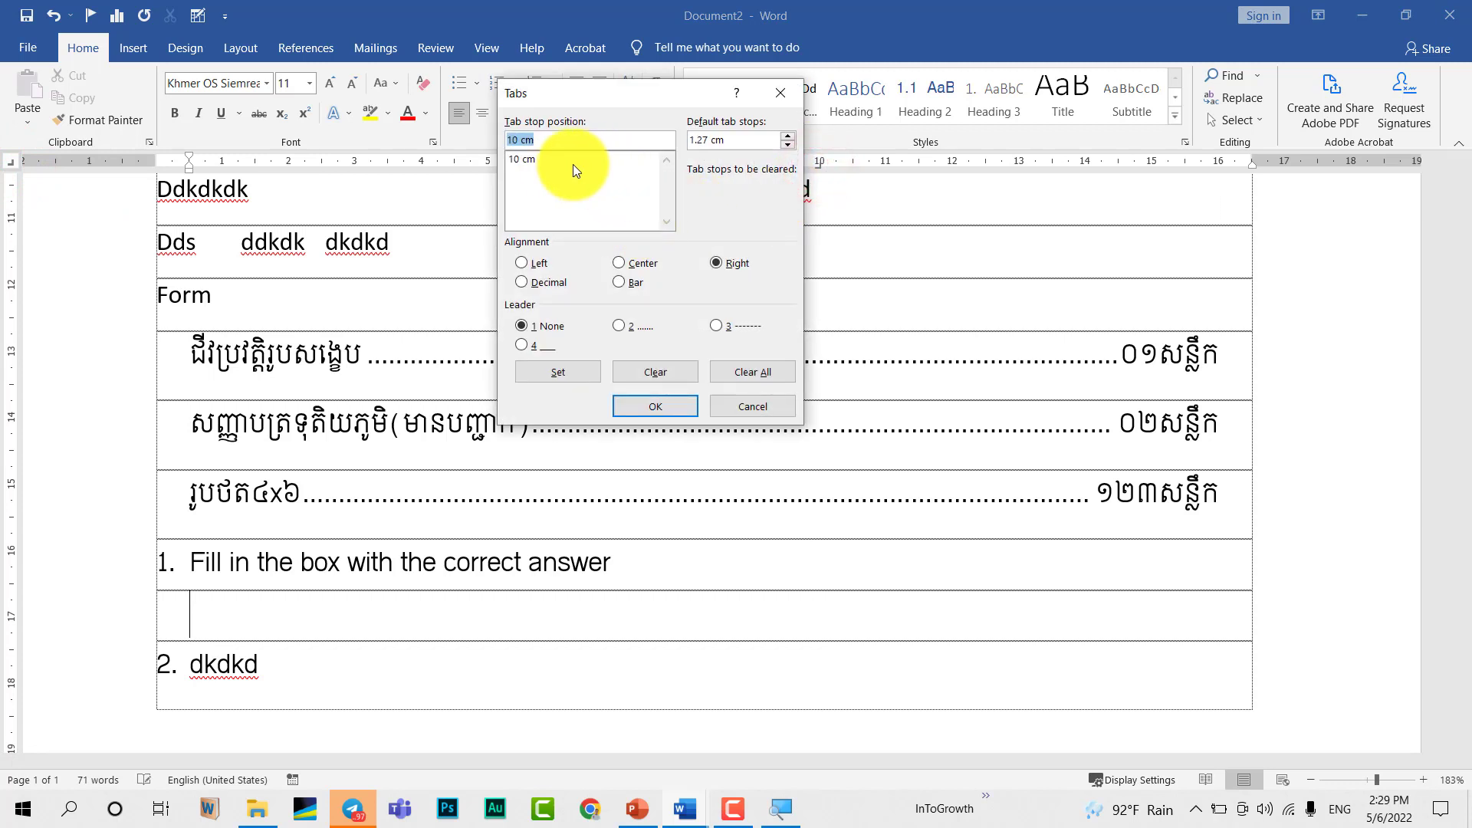
{"action": "left_click", "coordinate": [522, 345]}
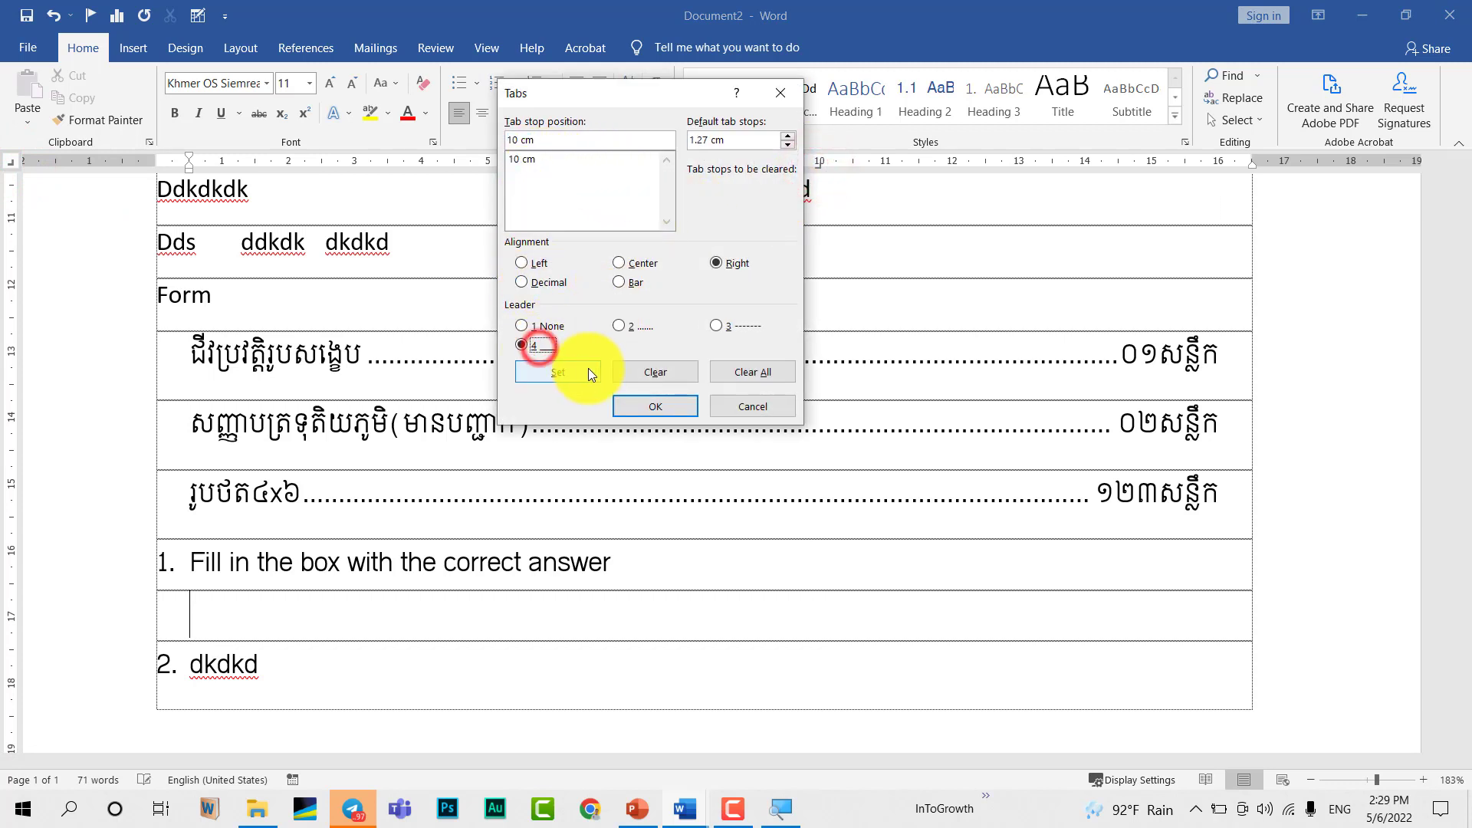
{"action": "left_click", "coordinate": [575, 371]}
{"action": "left_click", "coordinate": [636, 399]}
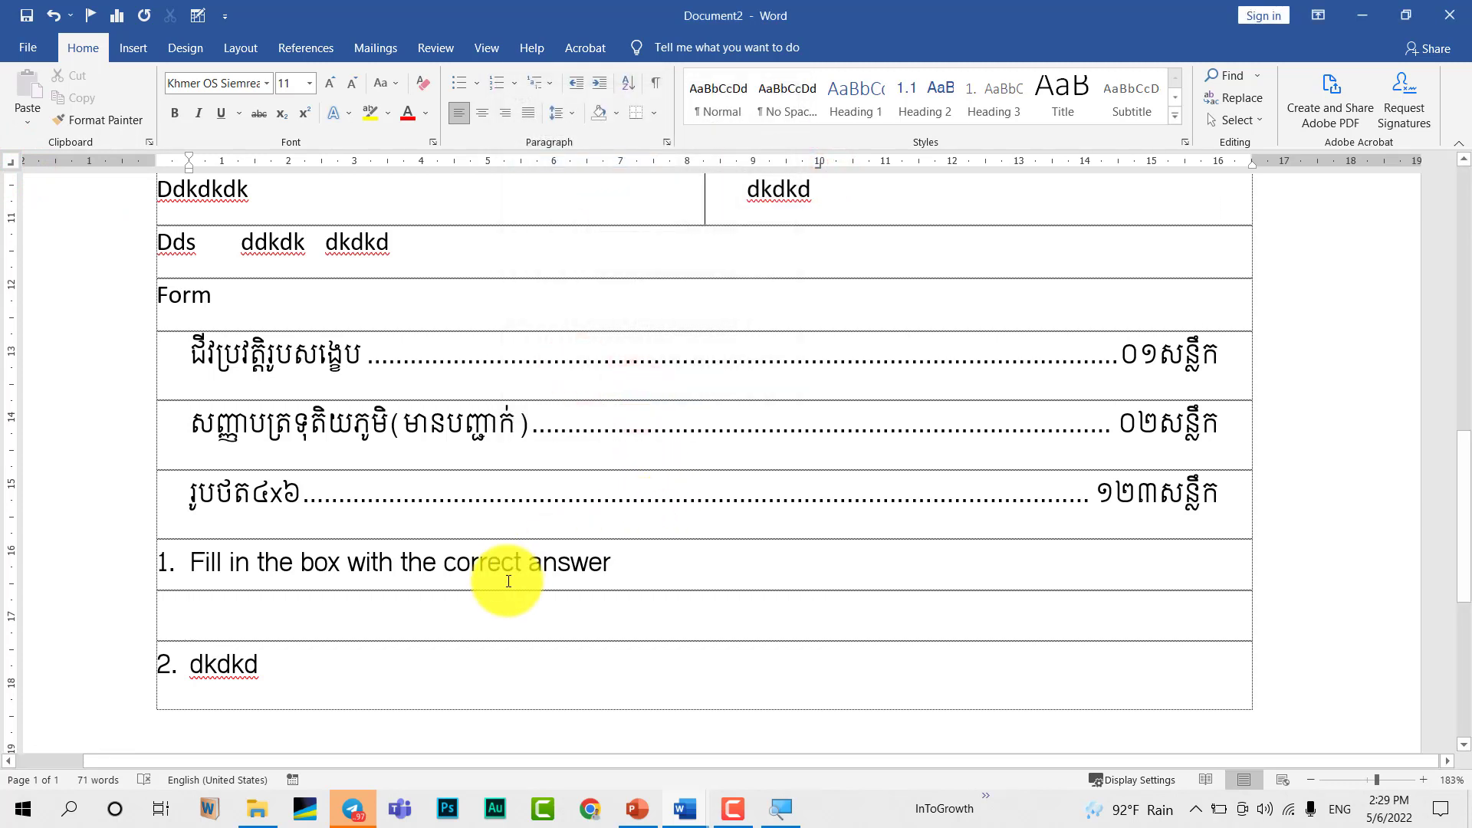
{"action": "key", "text": "Tab"}
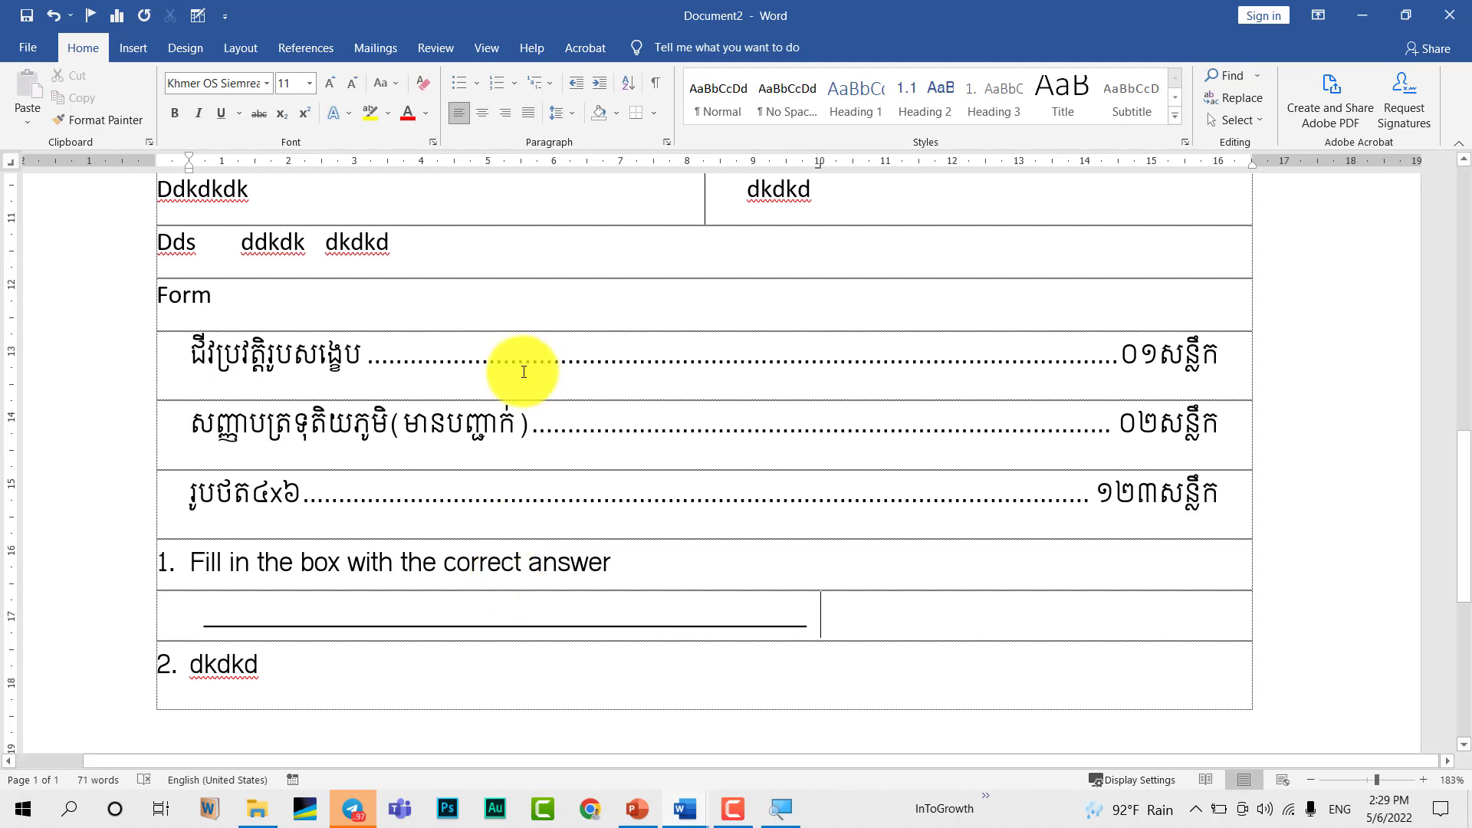
Step: Undo the line and re-add the 10 cm underline tab stop in the empty row
{"action": "scroll", "coordinate": [510, 376], "scroll_direction": "down", "scroll_amount": 2}
{"action": "scroll", "coordinate": [537, 395], "scroll_direction": "down", "scroll_amount": 1}
{"action": "left_click", "coordinate": [456, 431]}
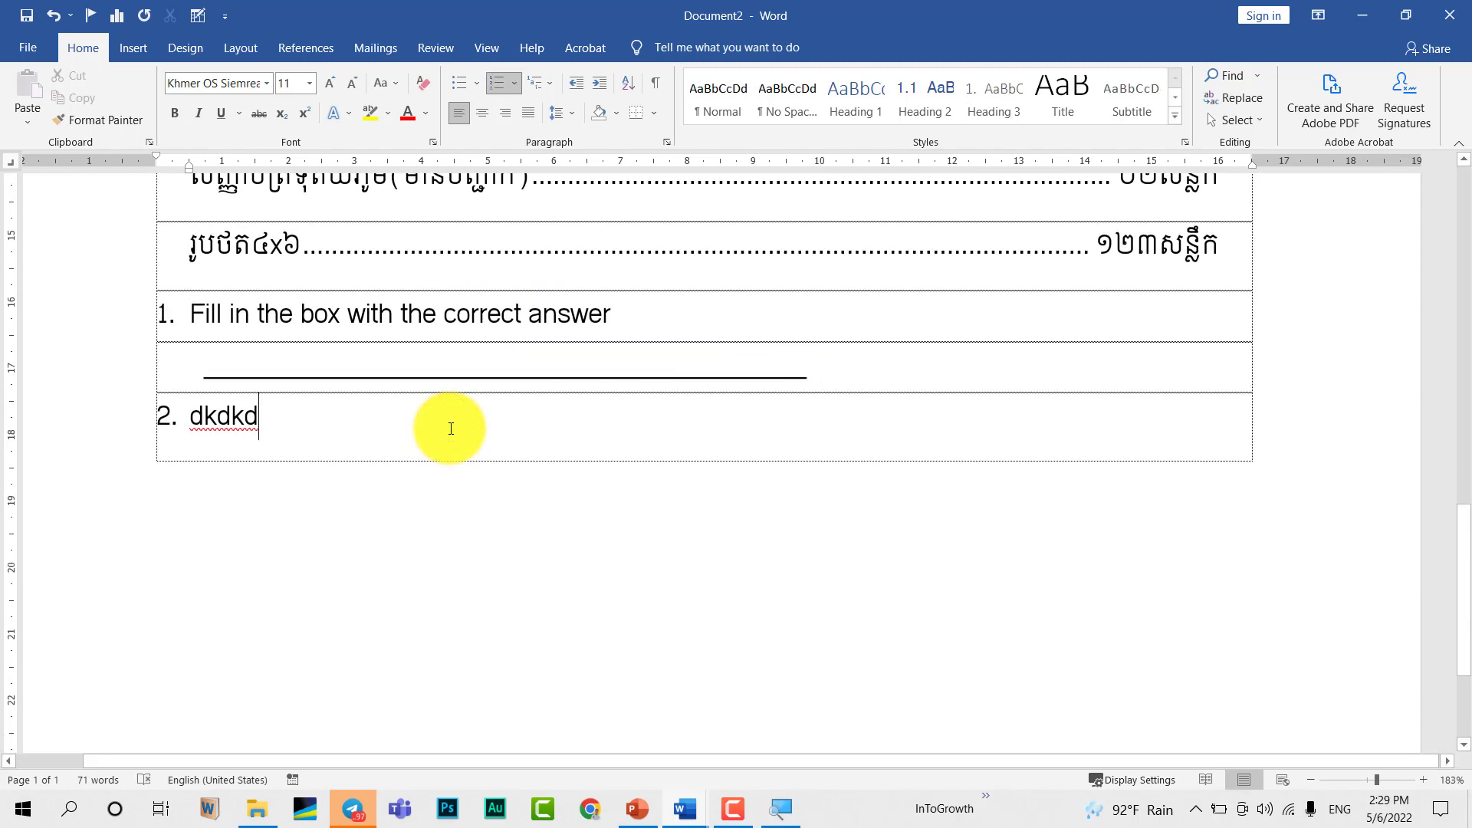
{"action": "key", "text": "ctrl+z"}
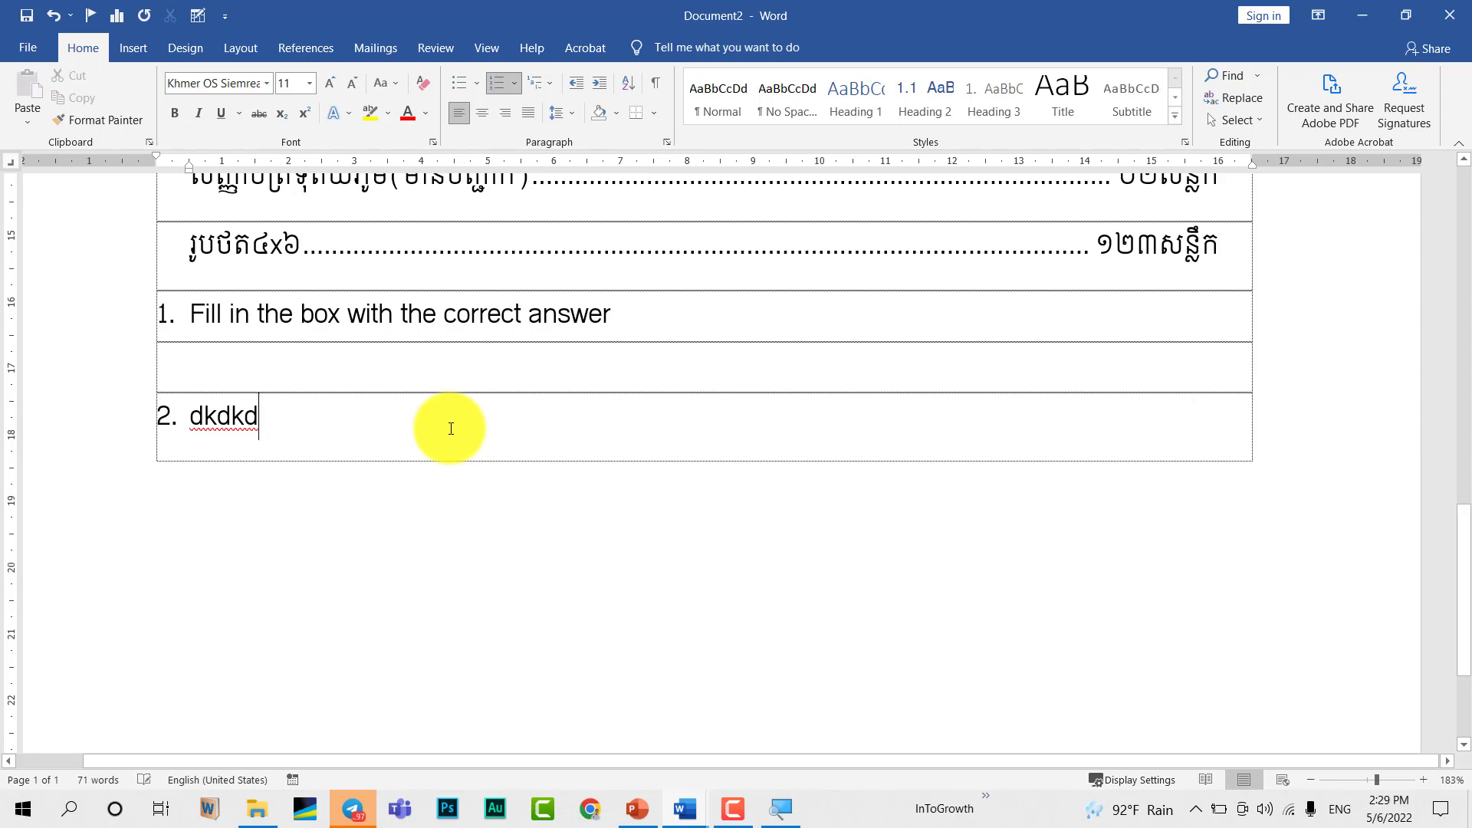
{"action": "left_click", "coordinate": [301, 313]}
{"action": "left_click", "coordinate": [236, 378]}
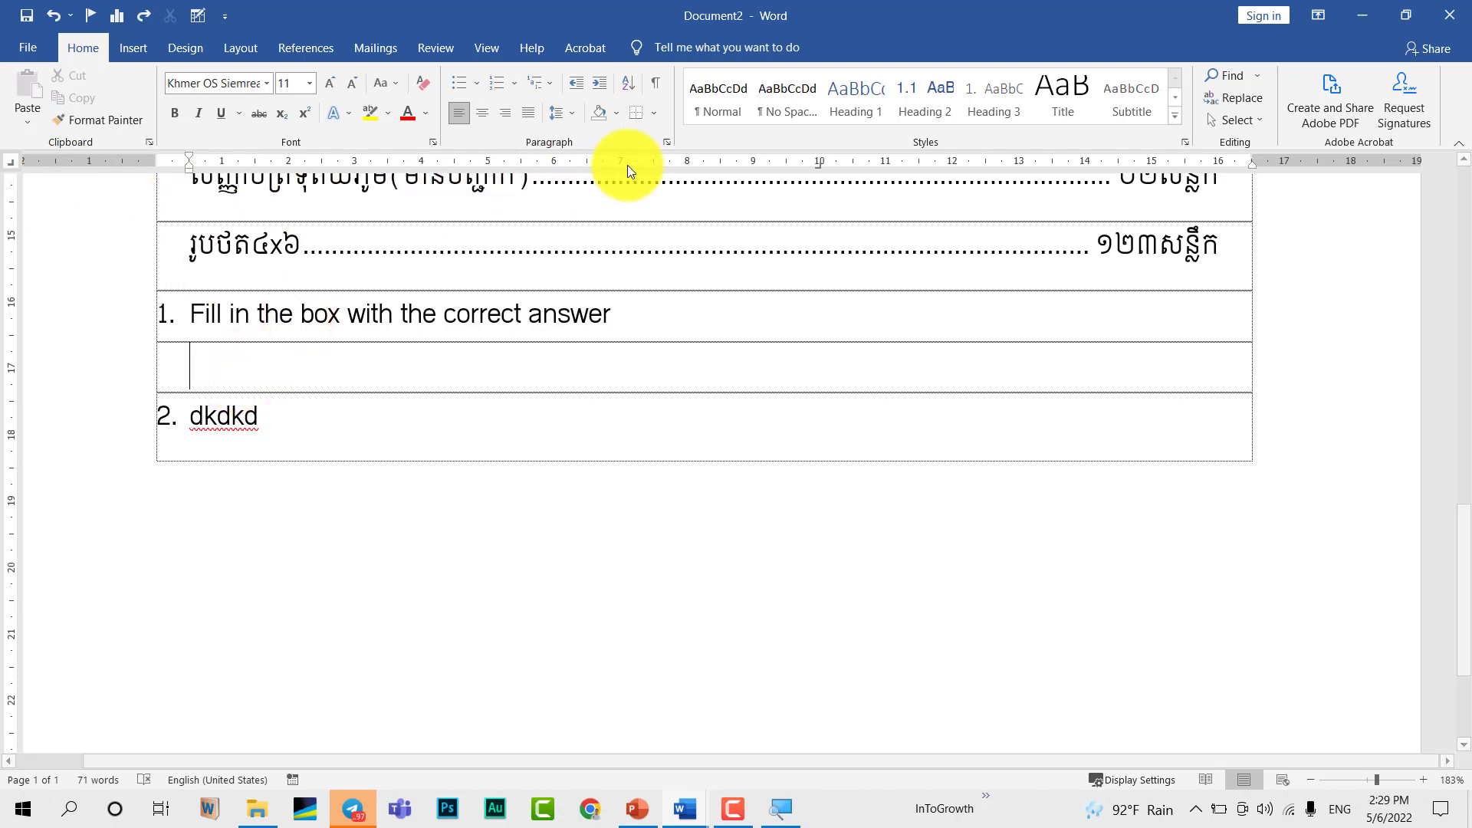
{"action": "left_click", "coordinate": [822, 168]}
{"action": "left_click", "coordinate": [822, 167]}
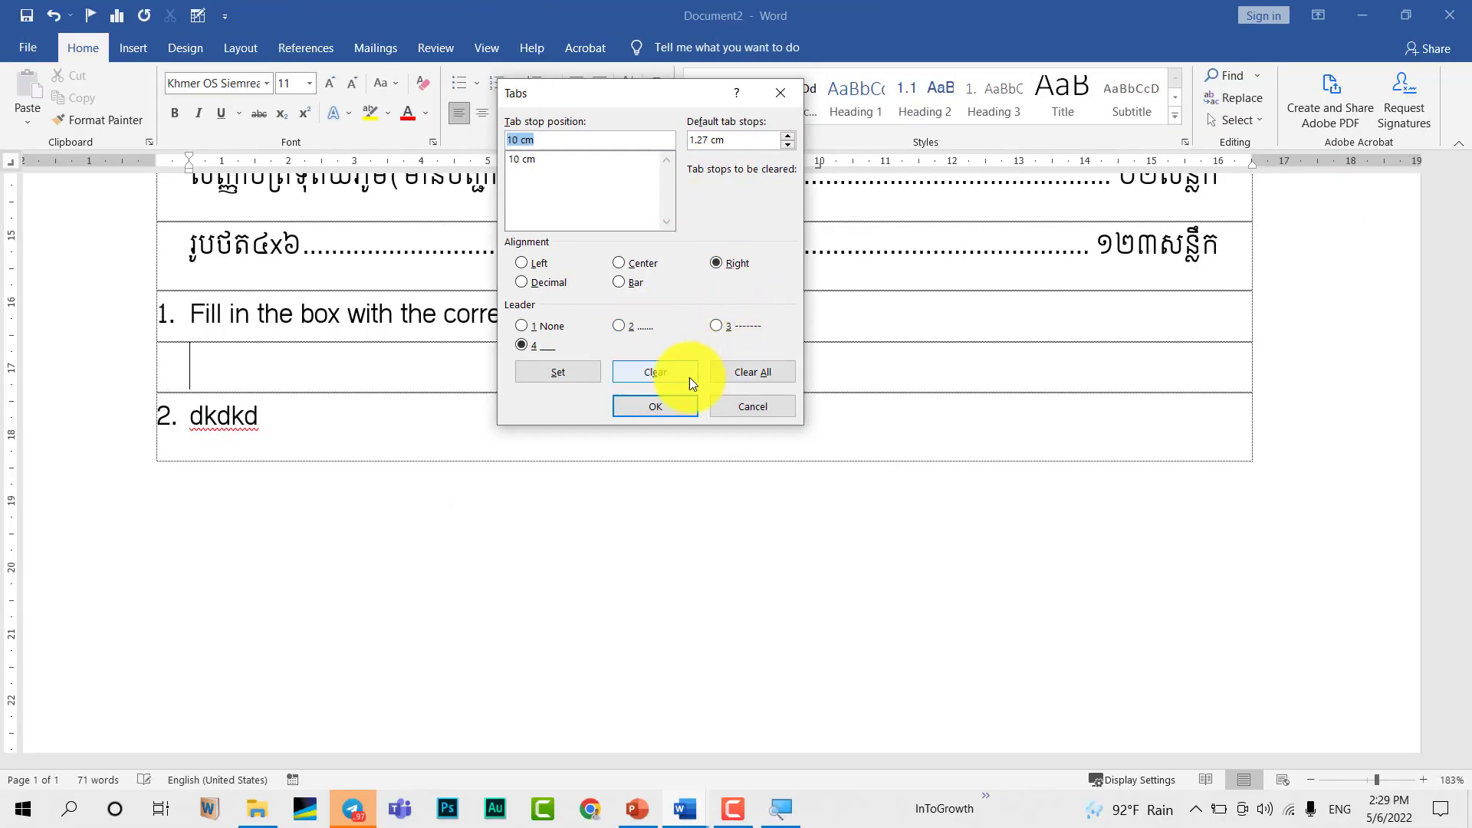
{"action": "left_click", "coordinate": [587, 371]}
Step: Draw the underline leader to 10 cm, then test and remove sample text after it
{"action": "left_click", "coordinate": [652, 408]}
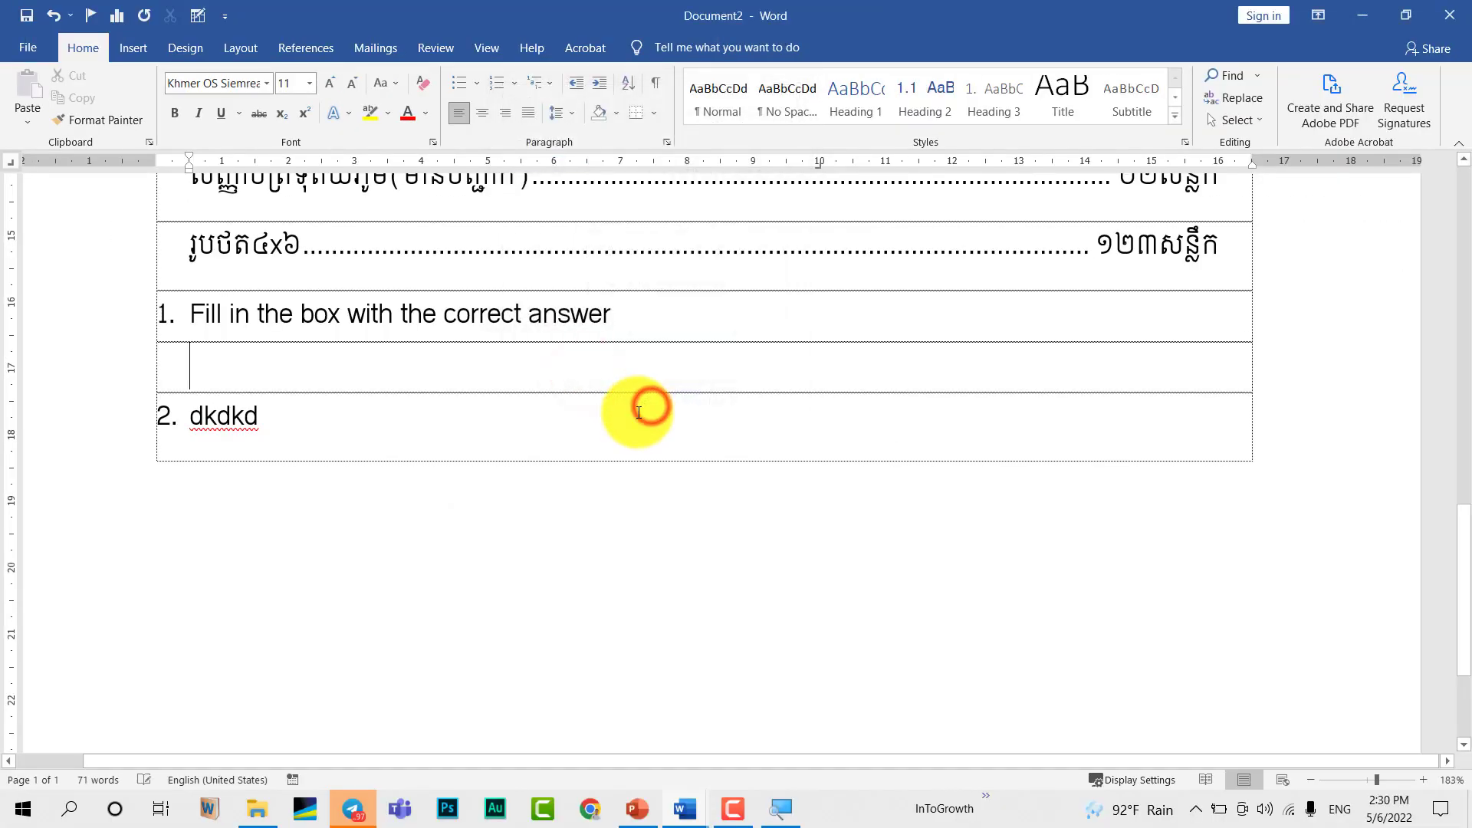
{"action": "key", "text": "Tab"}
{"action": "type", "text": "ffdf"}
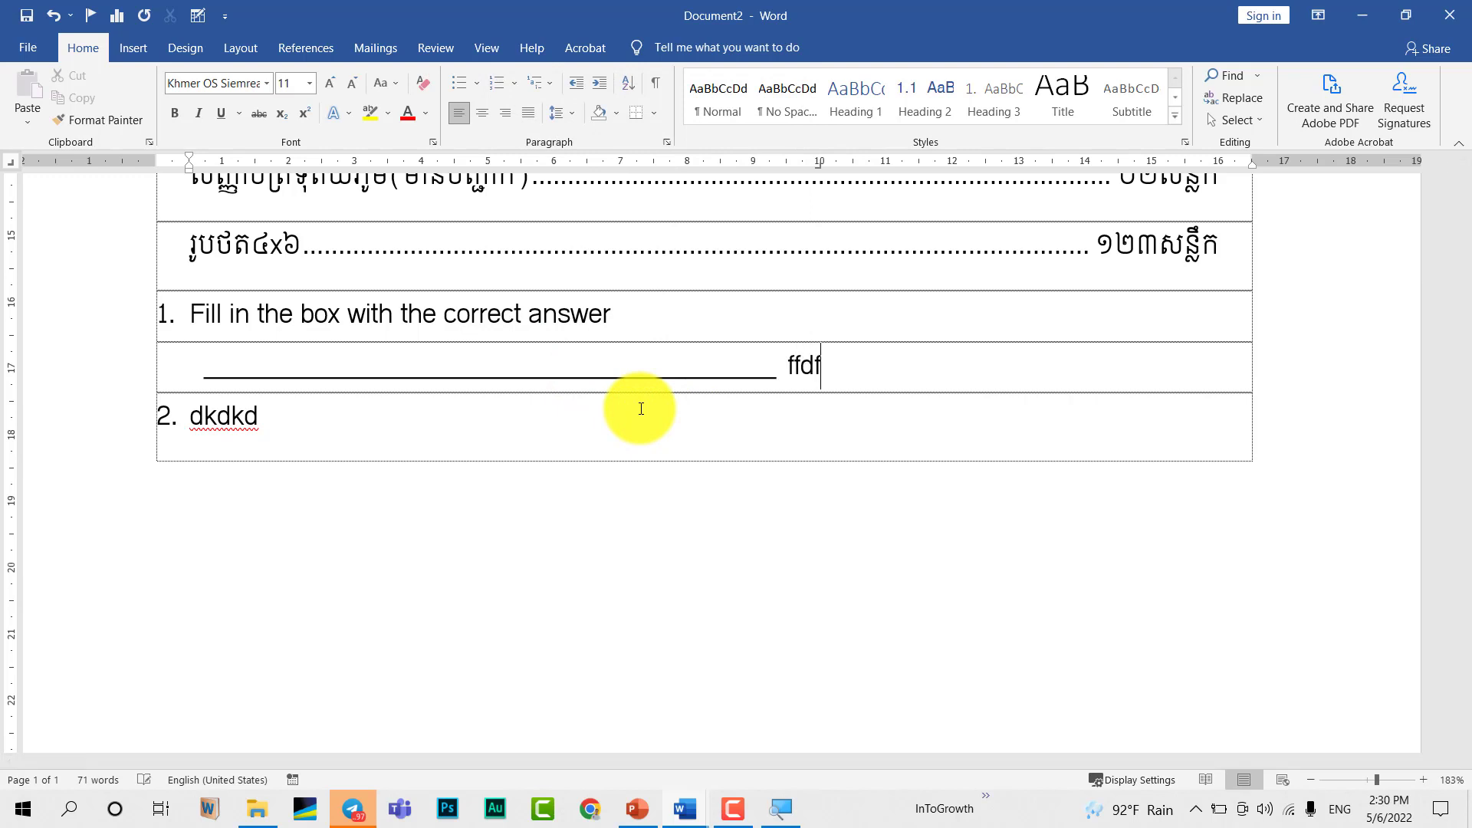
{"action": "key", "text": "BackSpace"}
{"action": "key", "text": "BackSpace"}
{"action": "key", "text": "BackSpace"}
{"action": "key", "text": "BackSpace"}
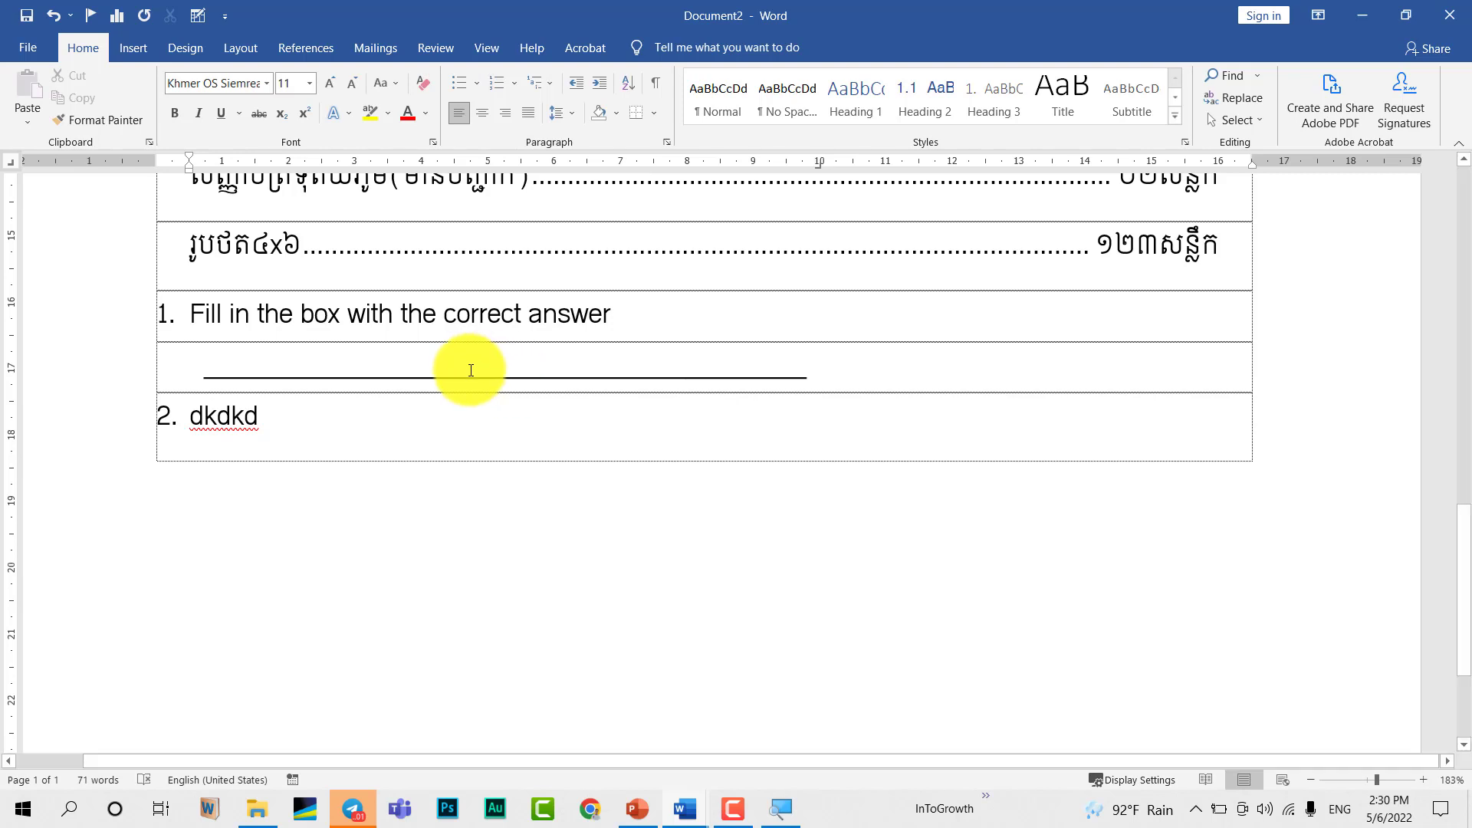
{"action": "type", "text": "dkdksdkskkdkskdksdkksksdk"}
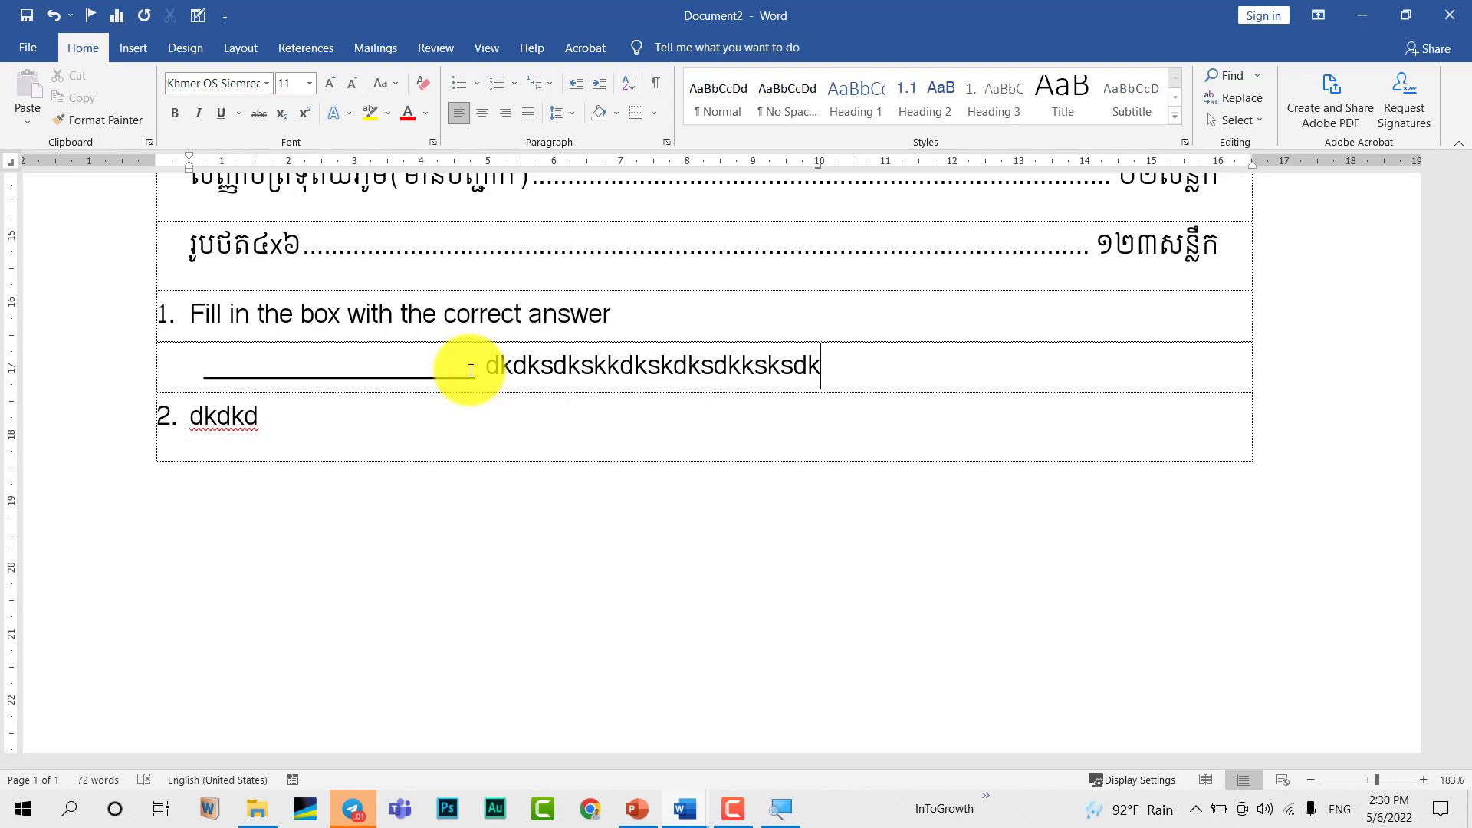
{"action": "key", "text": "ctrl+z"}
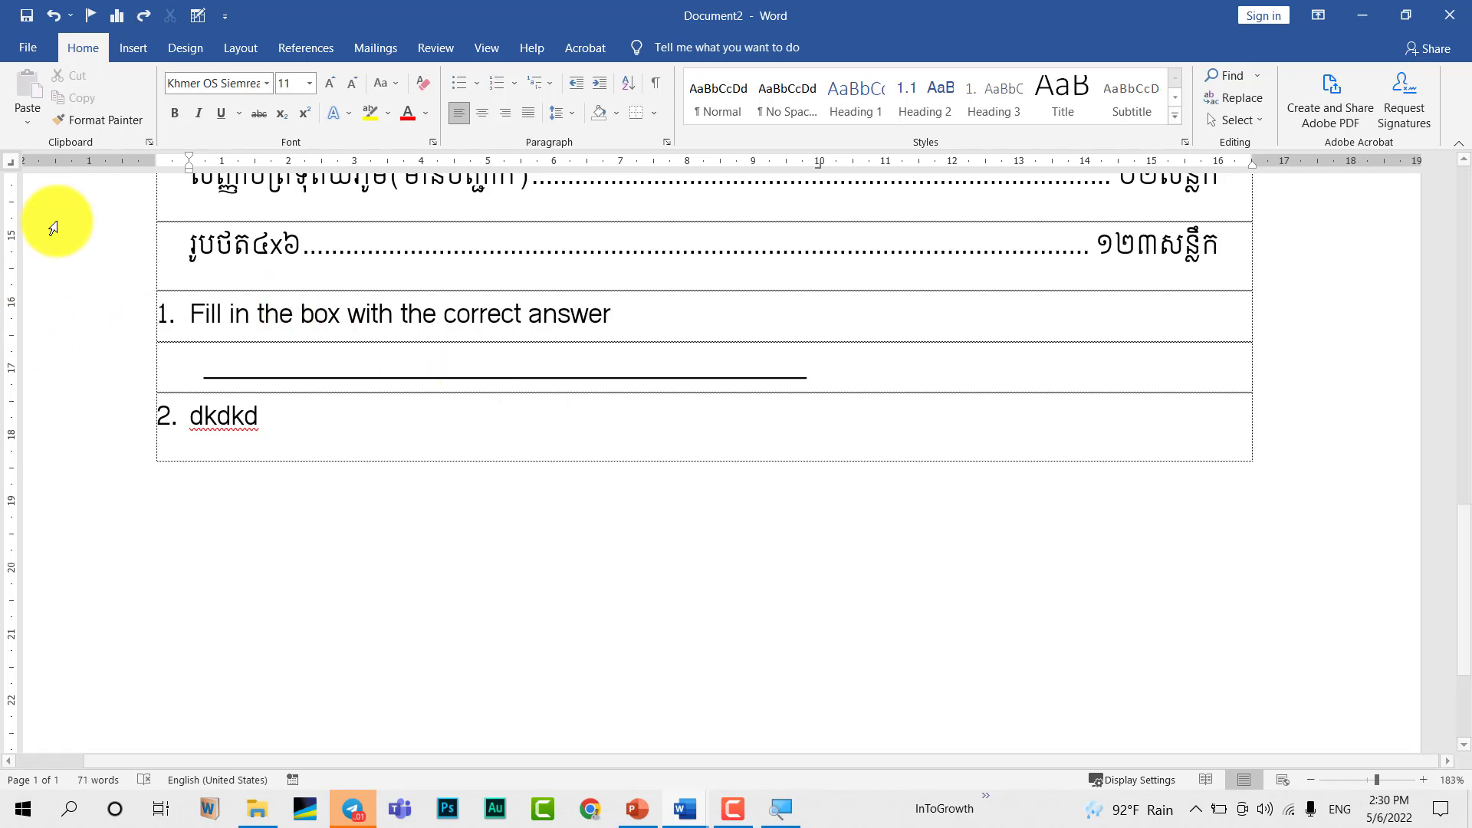
Step: Replace the 10 cm tab with a 9.5 cm underline-leader tab, test it, then undo
{"action": "left_click", "coordinate": [14, 167]}
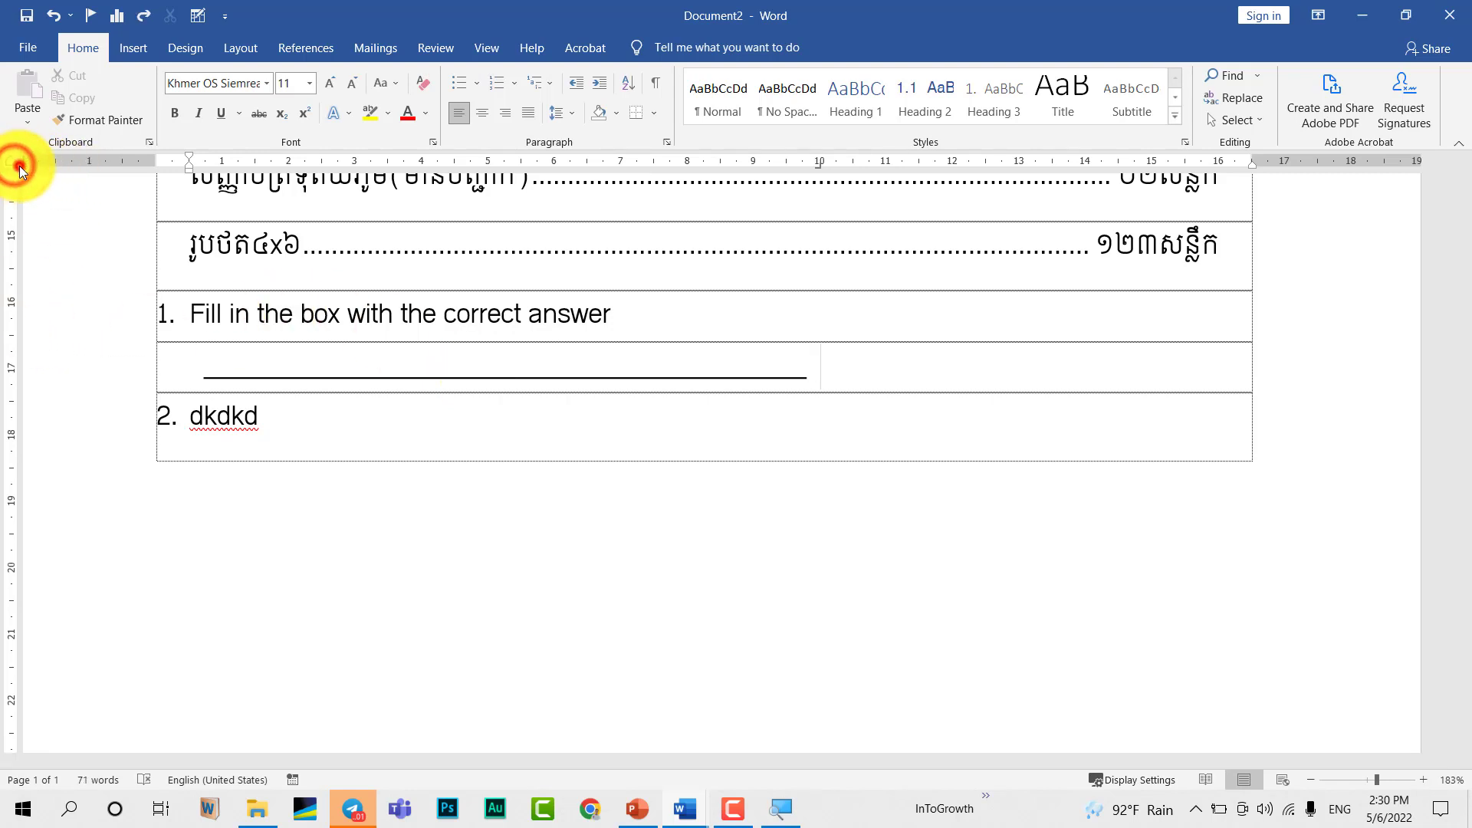
{"action": "left_click", "coordinate": [17, 167]}
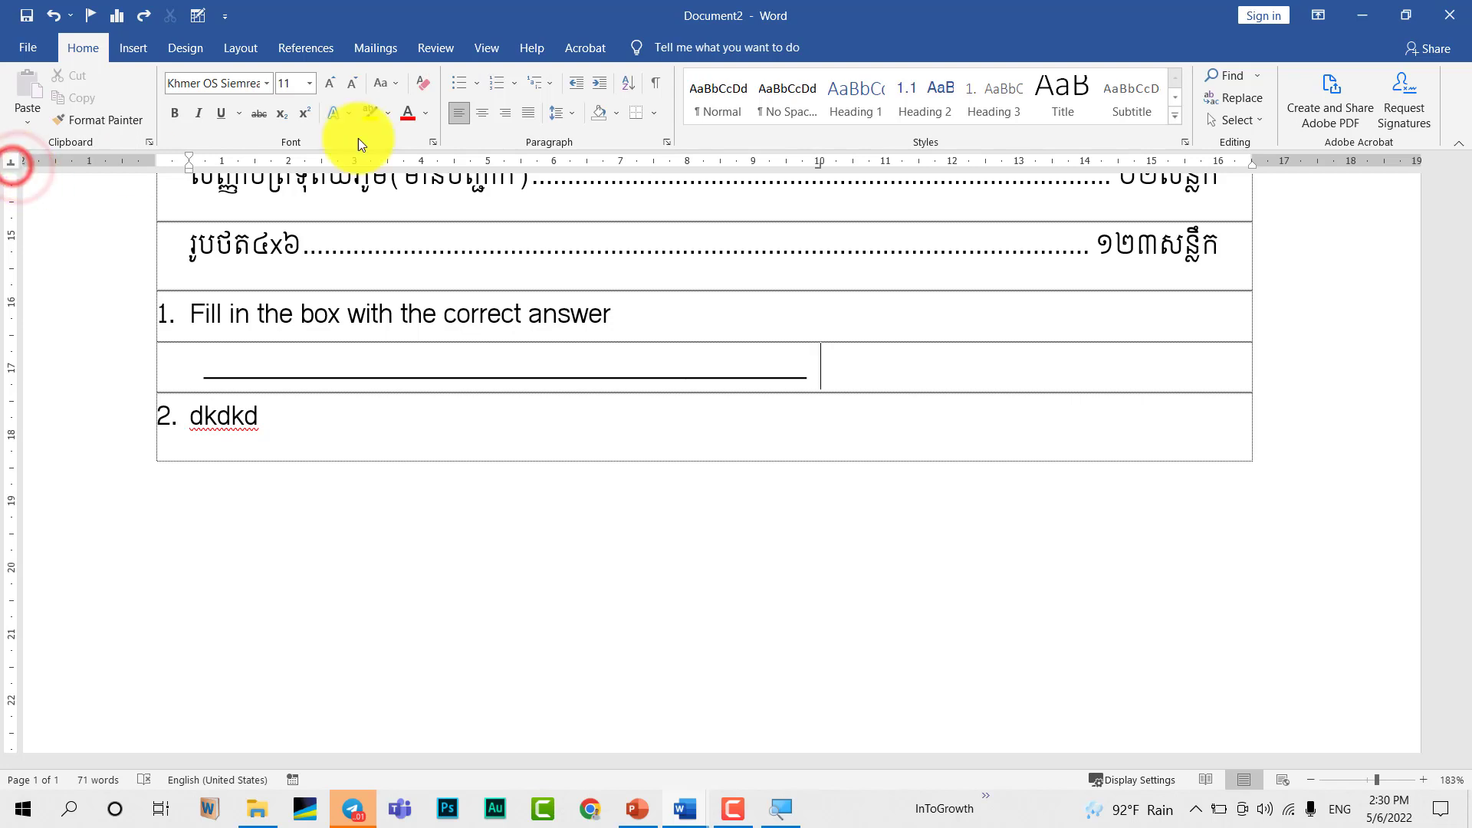
{"action": "mouse_move", "coordinate": [819, 163]}
{"action": "left_mouse_down"}
{"action": "mouse_move", "coordinate": [791, 164]}
{"action": "mouse_move", "coordinate": [819, 168]}
{"action": "left_mouse_up"}
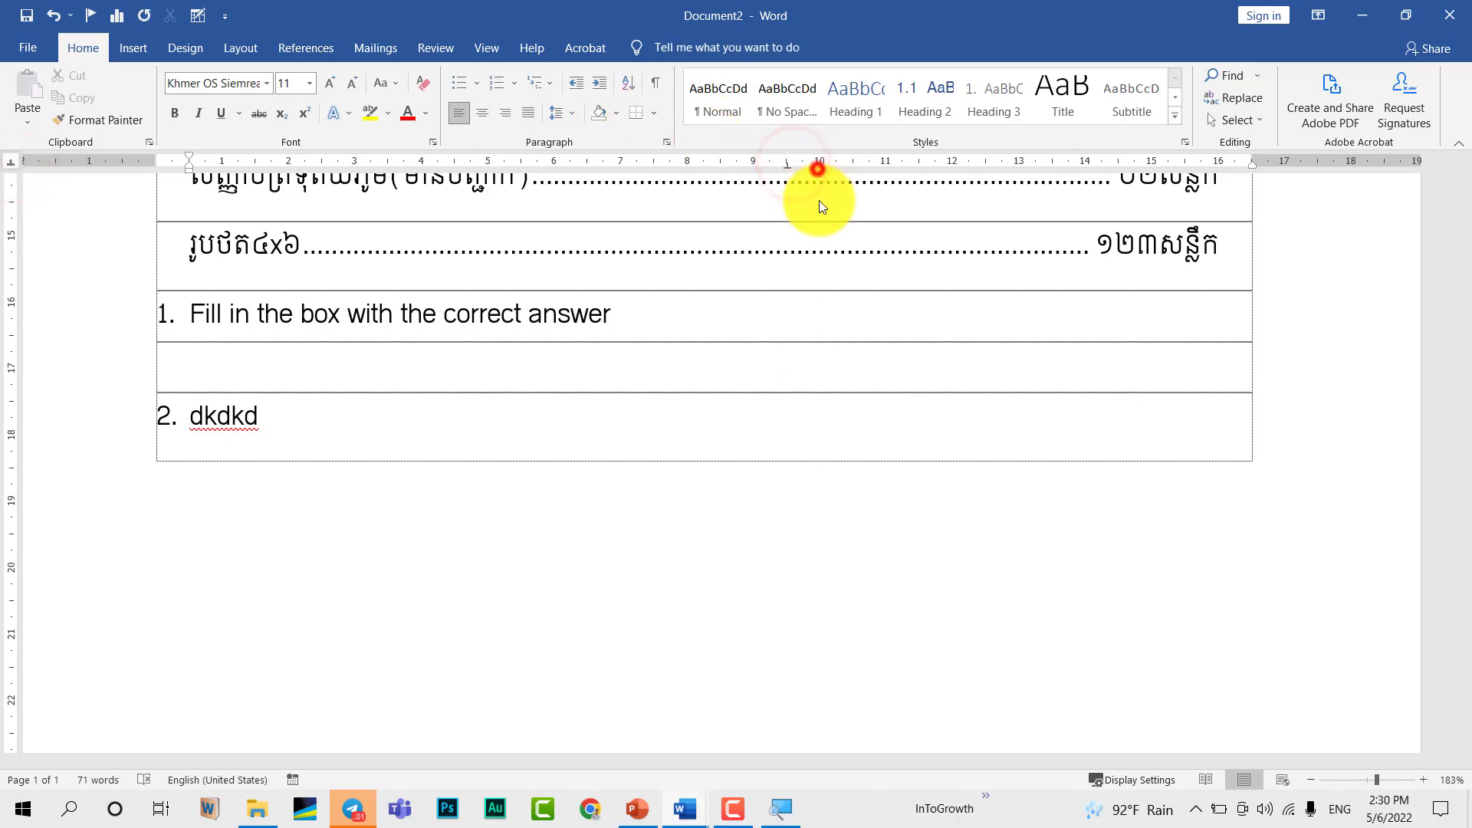
{"action": "double_click", "coordinate": [790, 167]}
{"action": "left_click", "coordinate": [530, 346]}
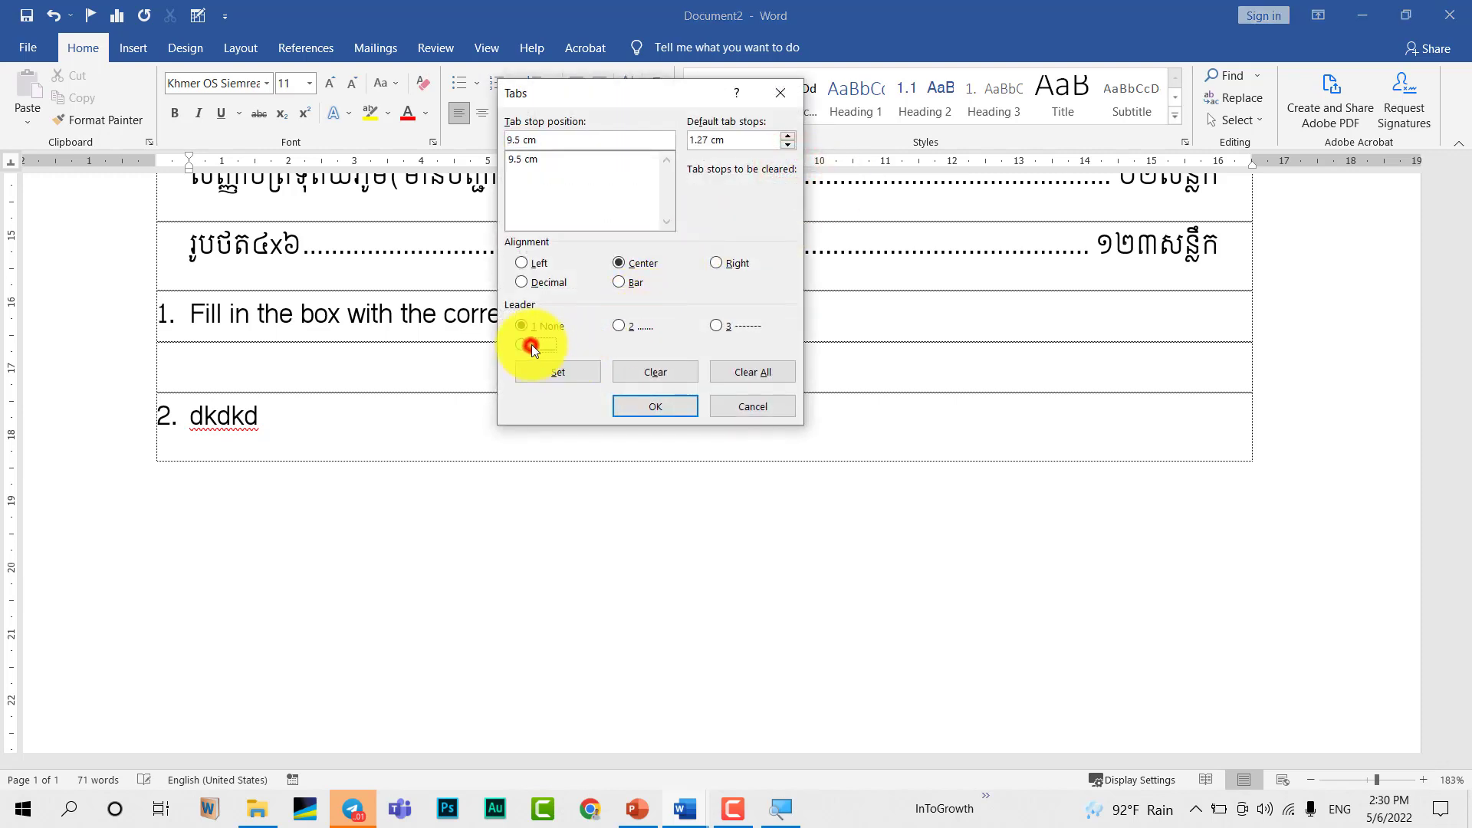
{"action": "left_click", "coordinate": [579, 373]}
{"action": "left_click", "coordinate": [645, 404]}
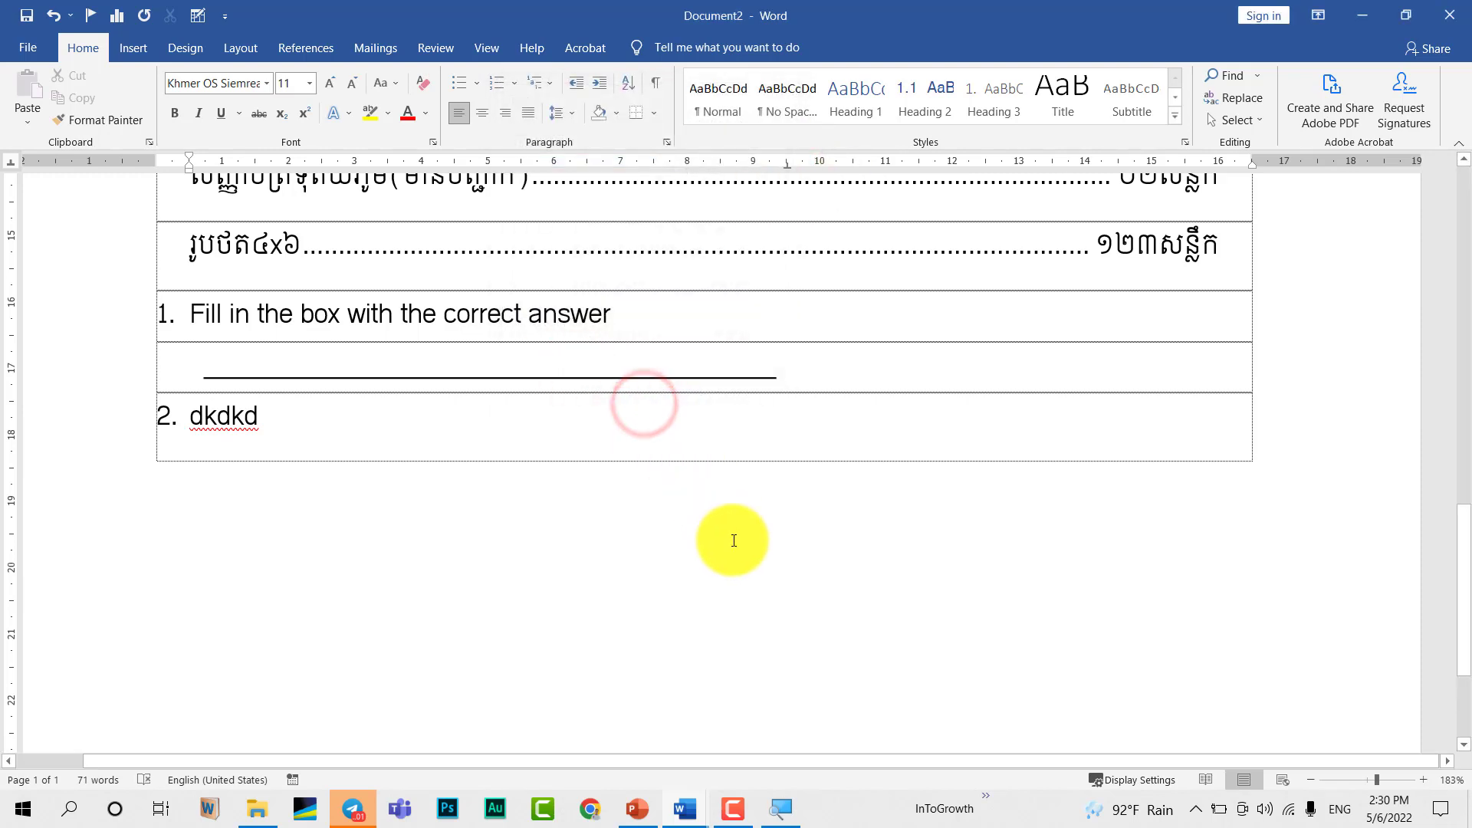
{"action": "type", "text": "ddjsdskdkdsksdkdskdksdk"}
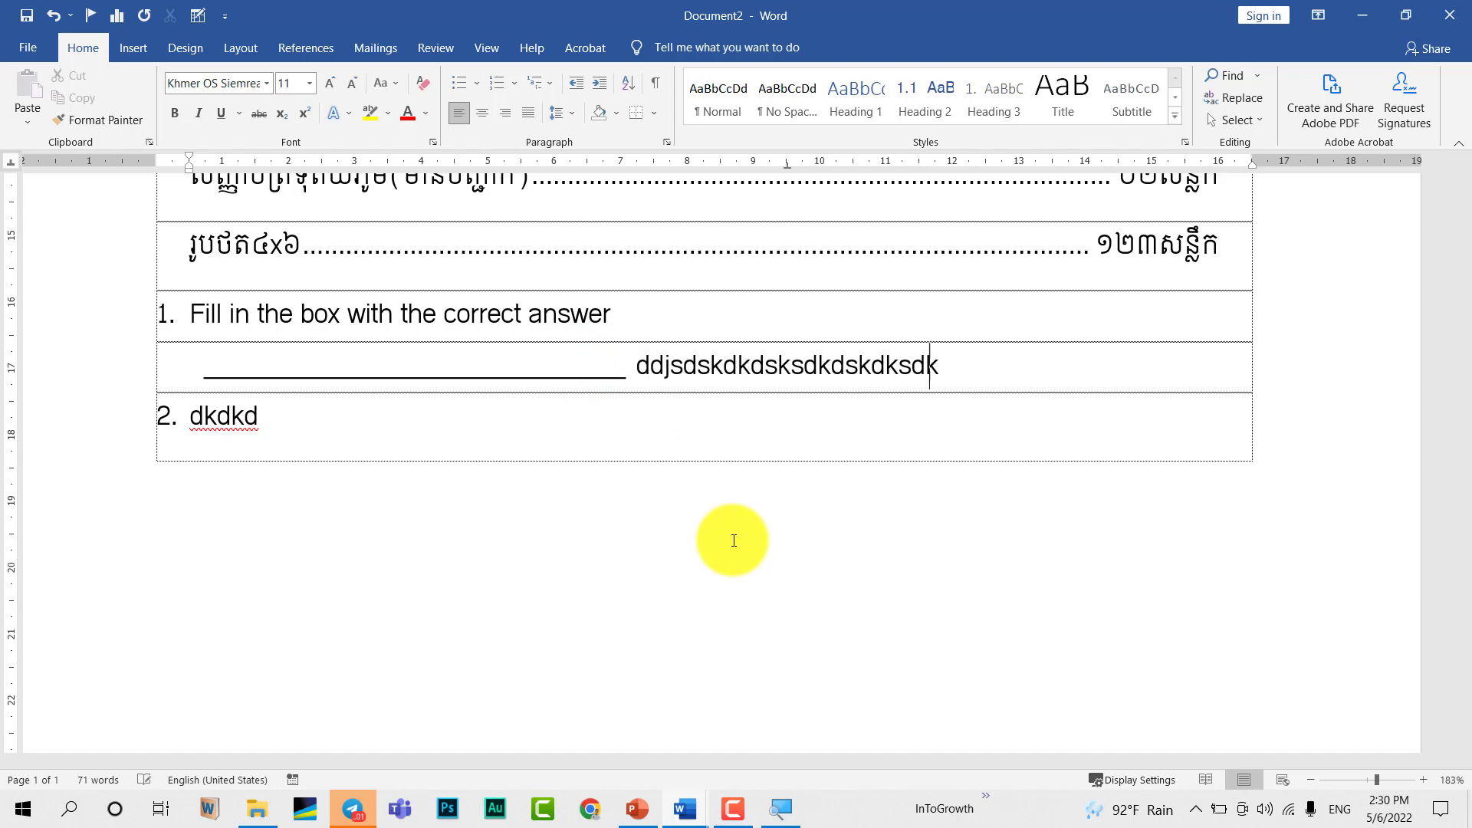
{"action": "type", "text": "skkskdskskdskksskdkssk"}
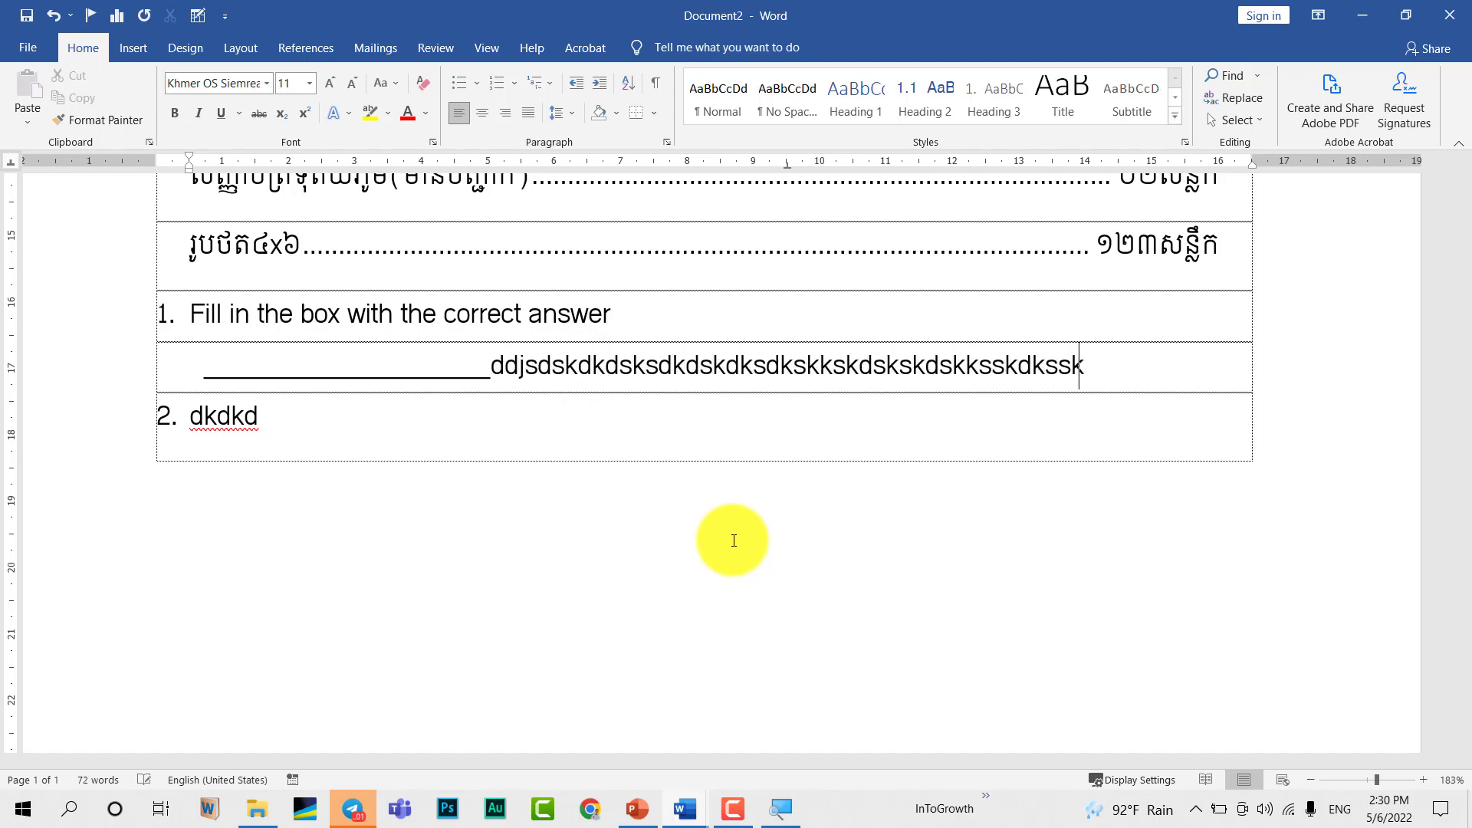
{"action": "type", "text": "ssdss"}
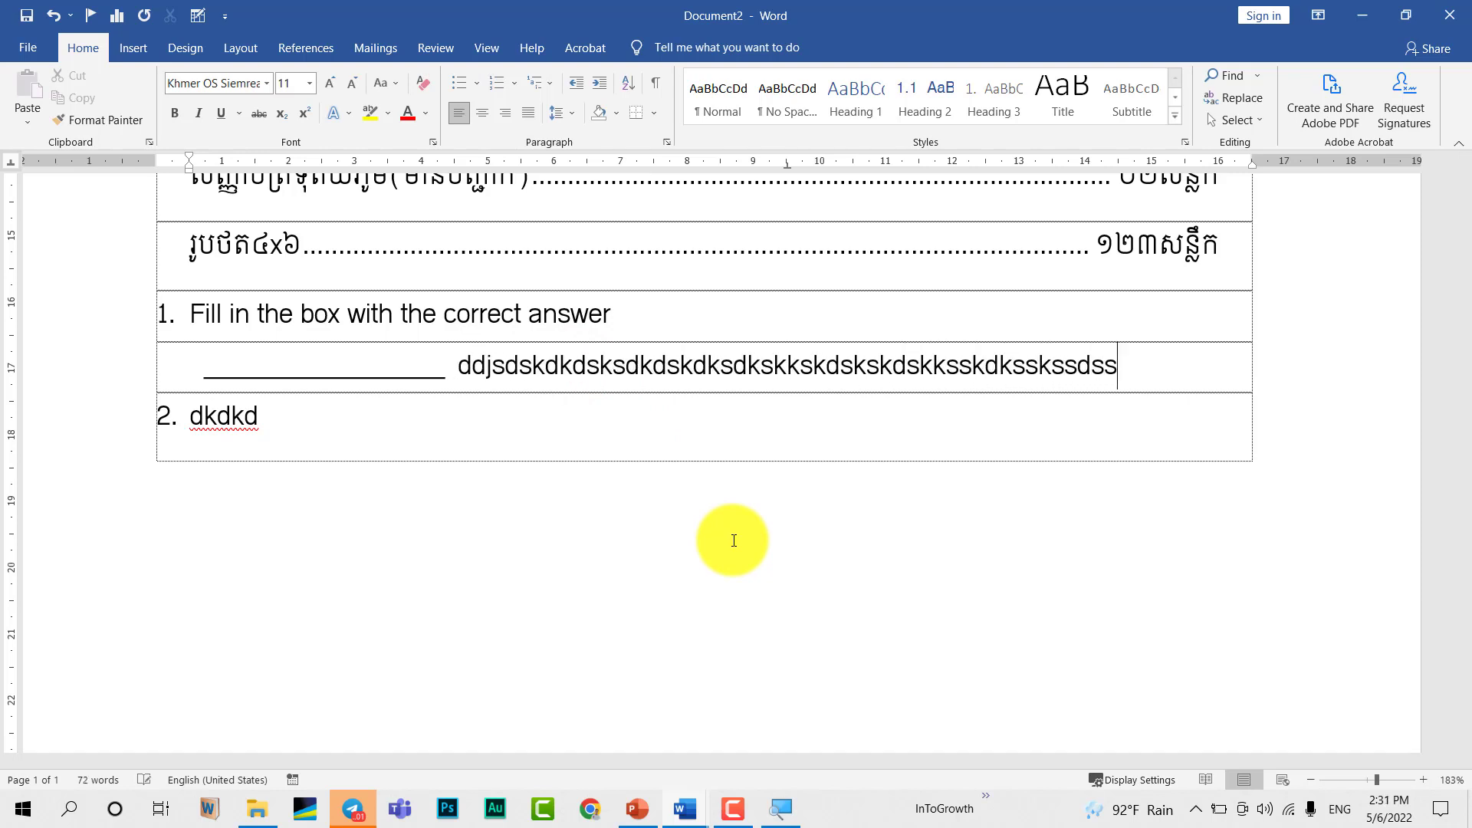
{"action": "type", "text": "k"}
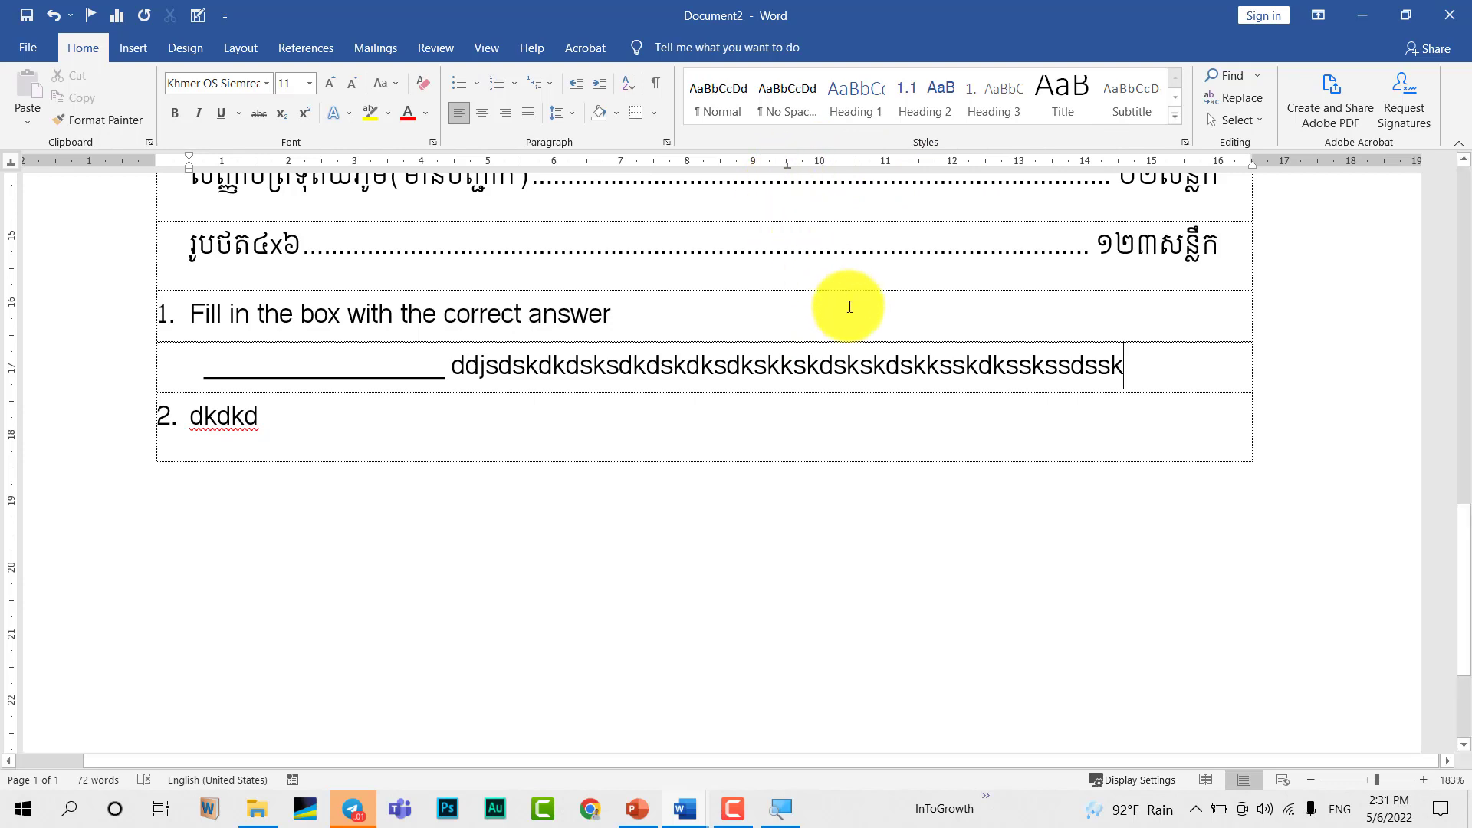
{"action": "key", "text": "ctrl+z"}
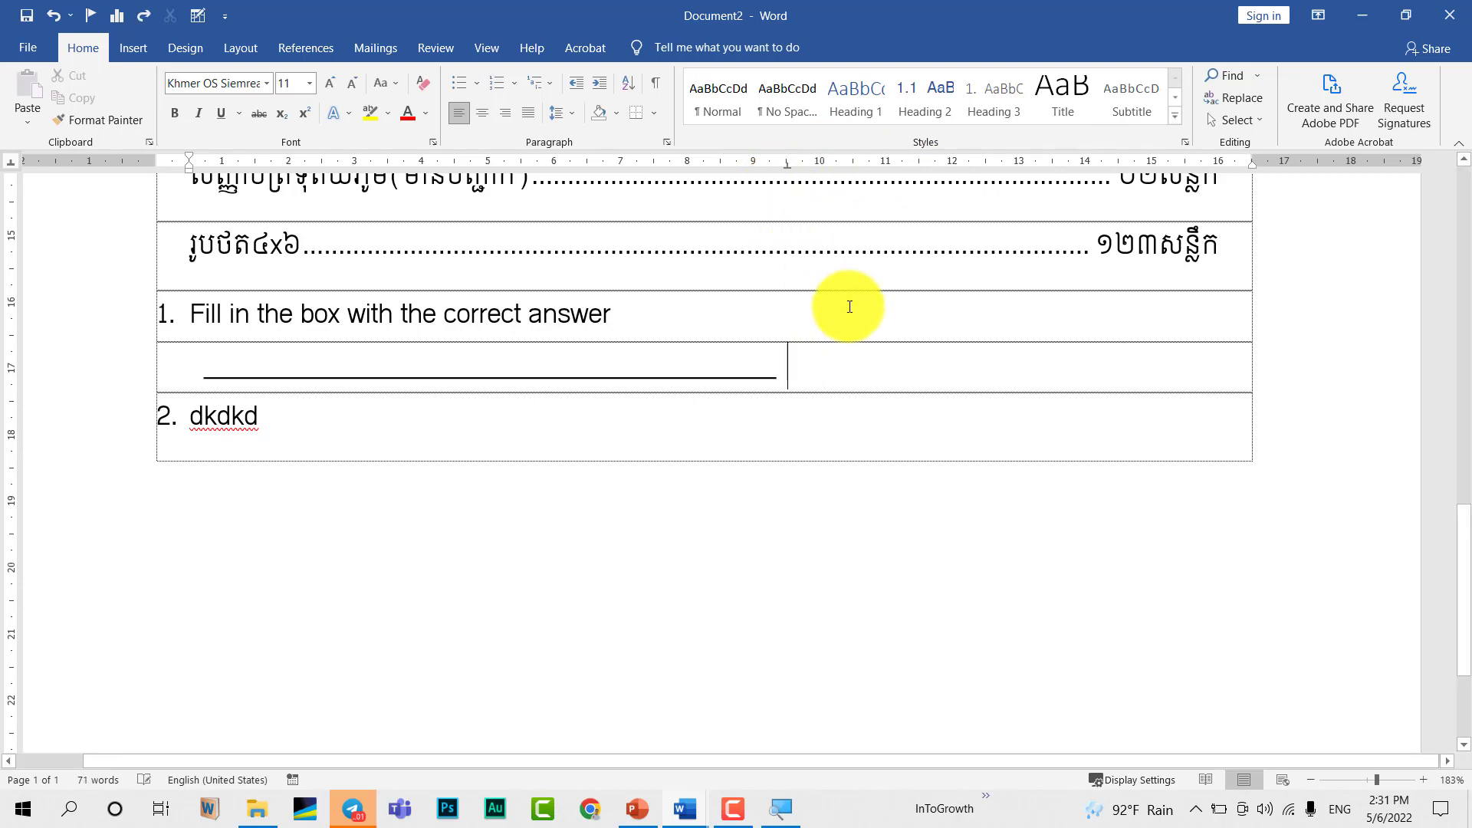
{"action": "key", "text": "ctrl+BackSpace"}
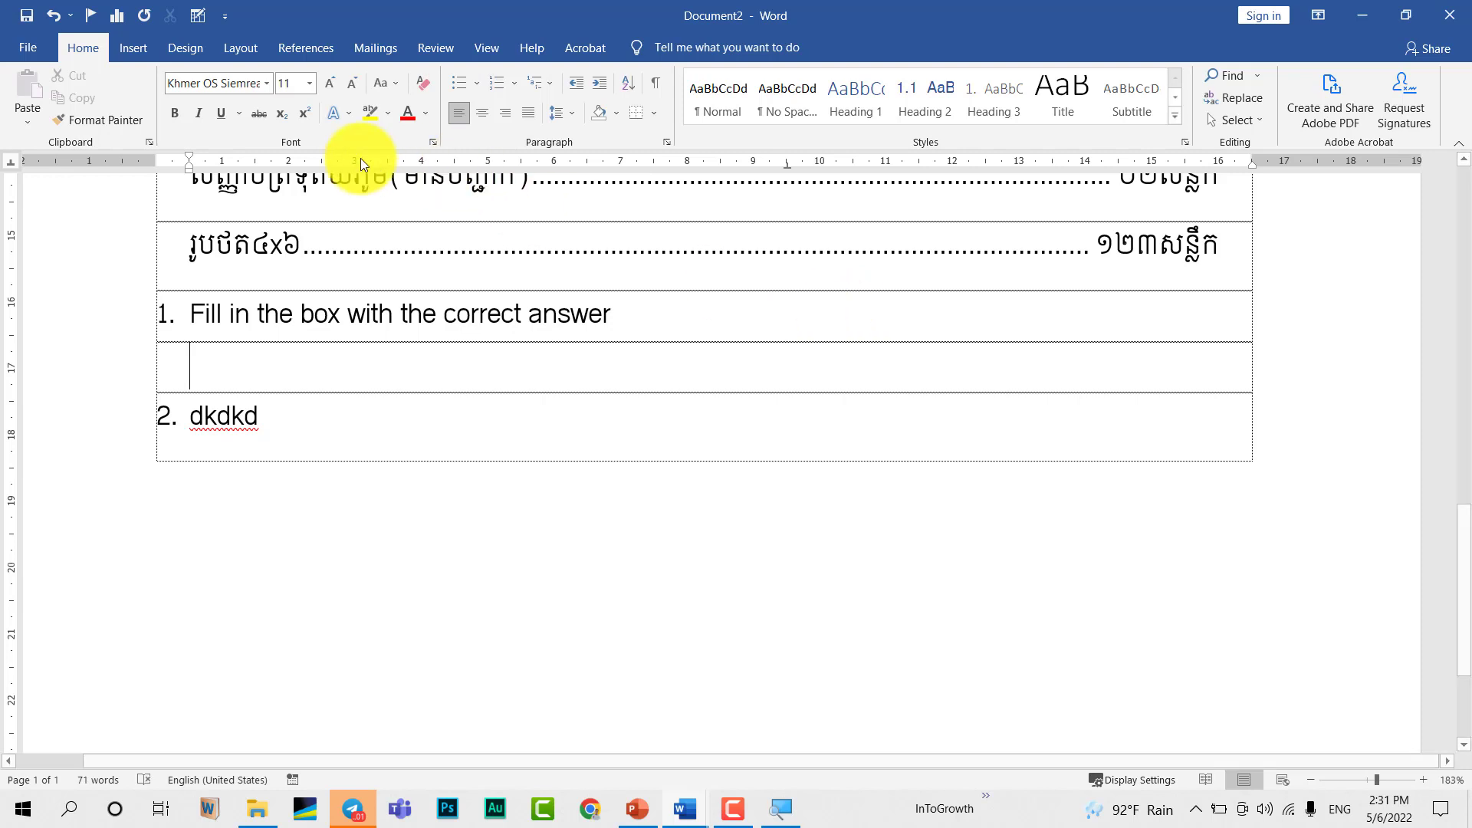
Step: Move the answer row's ruler tab stops to about 5 cm and 9 cm
{"action": "left_click_drag", "start_coordinate": [192, 166], "coordinate": [209, 167]}
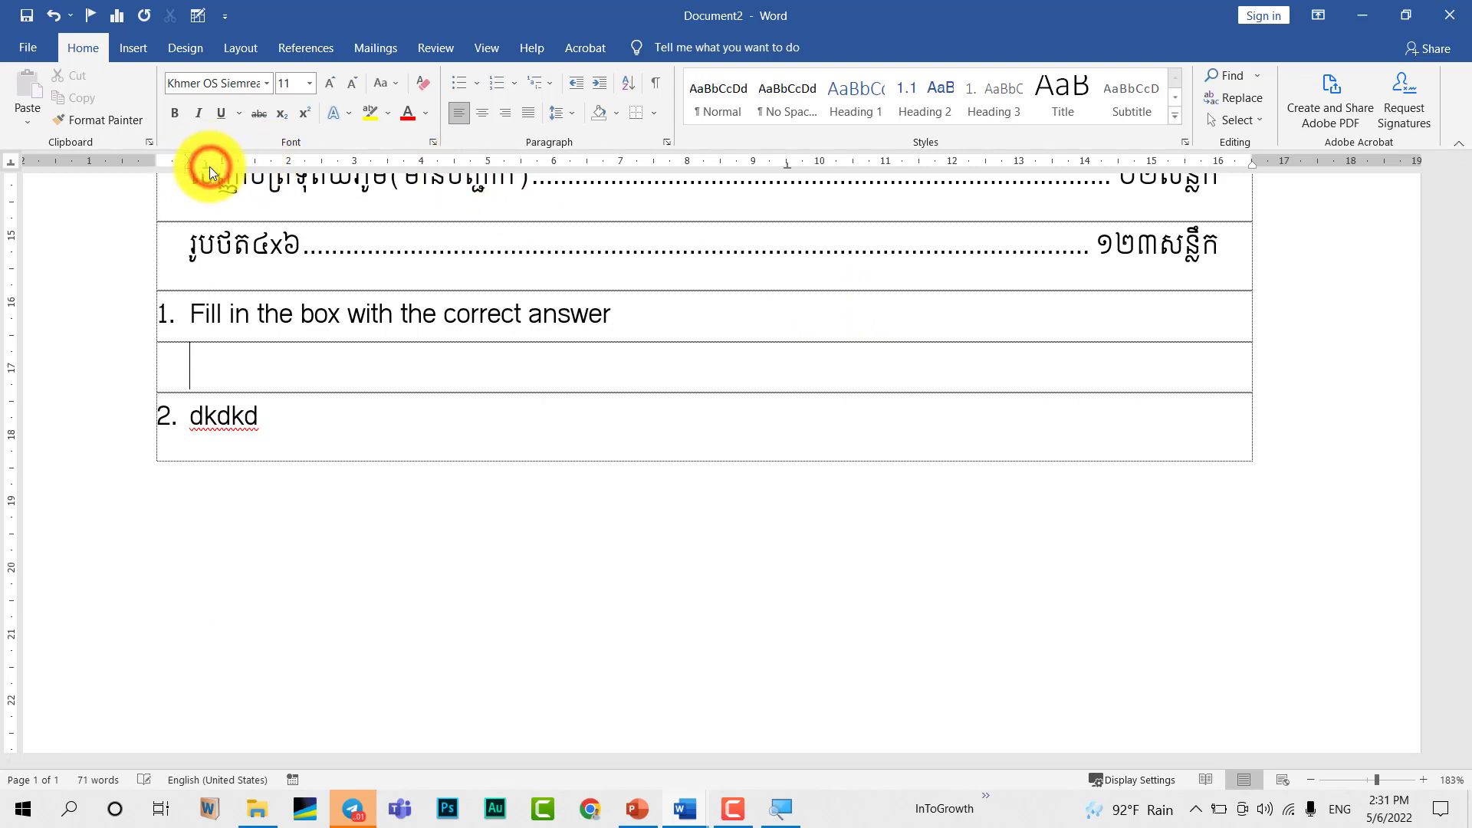
{"action": "left_click", "coordinate": [14, 165]}
{"action": "left_click", "coordinate": [13, 166]}
{"action": "left_click_drag", "start_coordinate": [201, 165], "coordinate": [520, 168]}
{"action": "left_click_drag", "start_coordinate": [213, 167], "coordinate": [192, 169]}
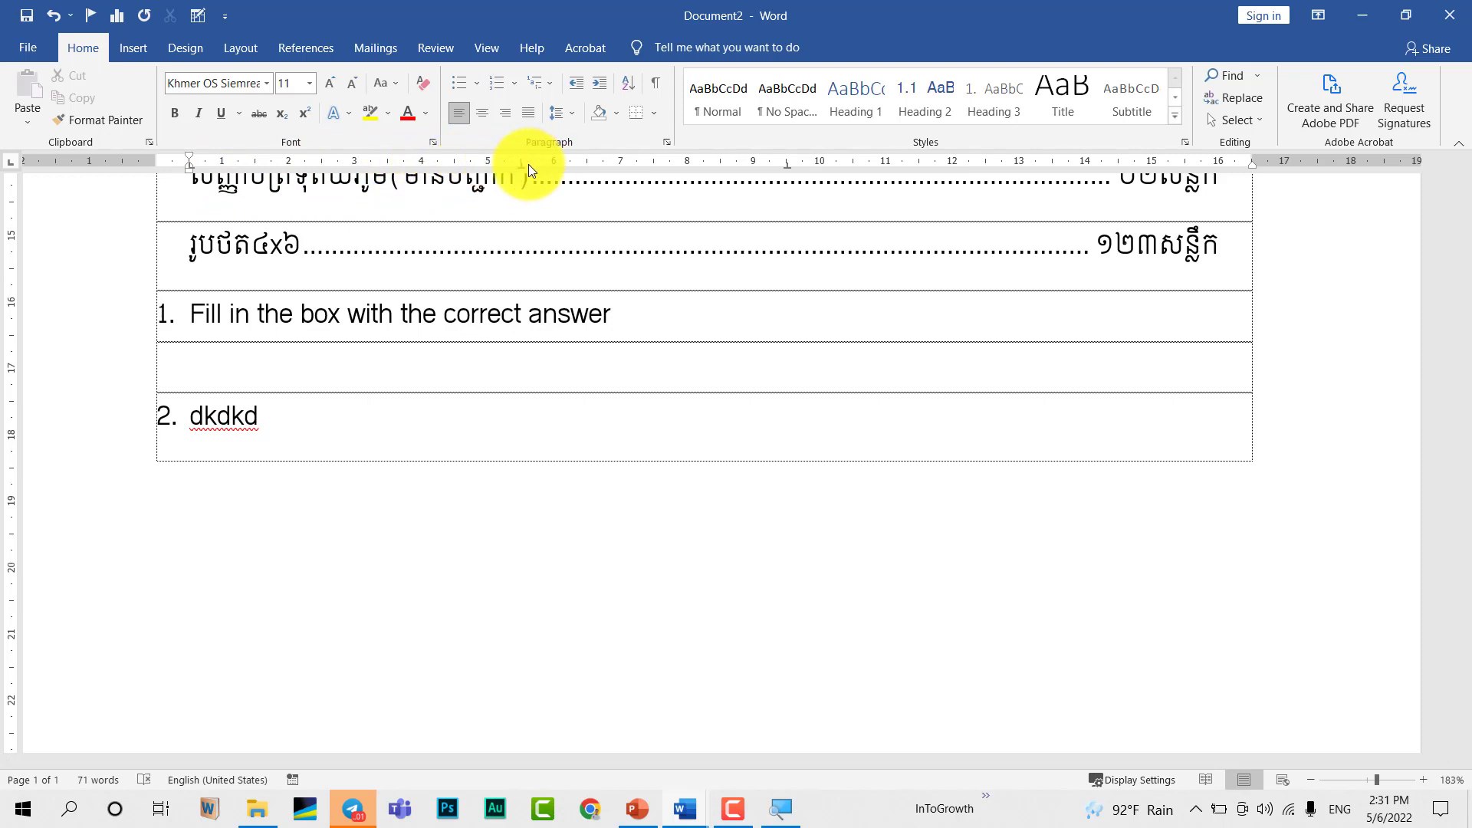
{"action": "left_click_drag", "start_coordinate": [521, 164], "coordinate": [495, 164]}
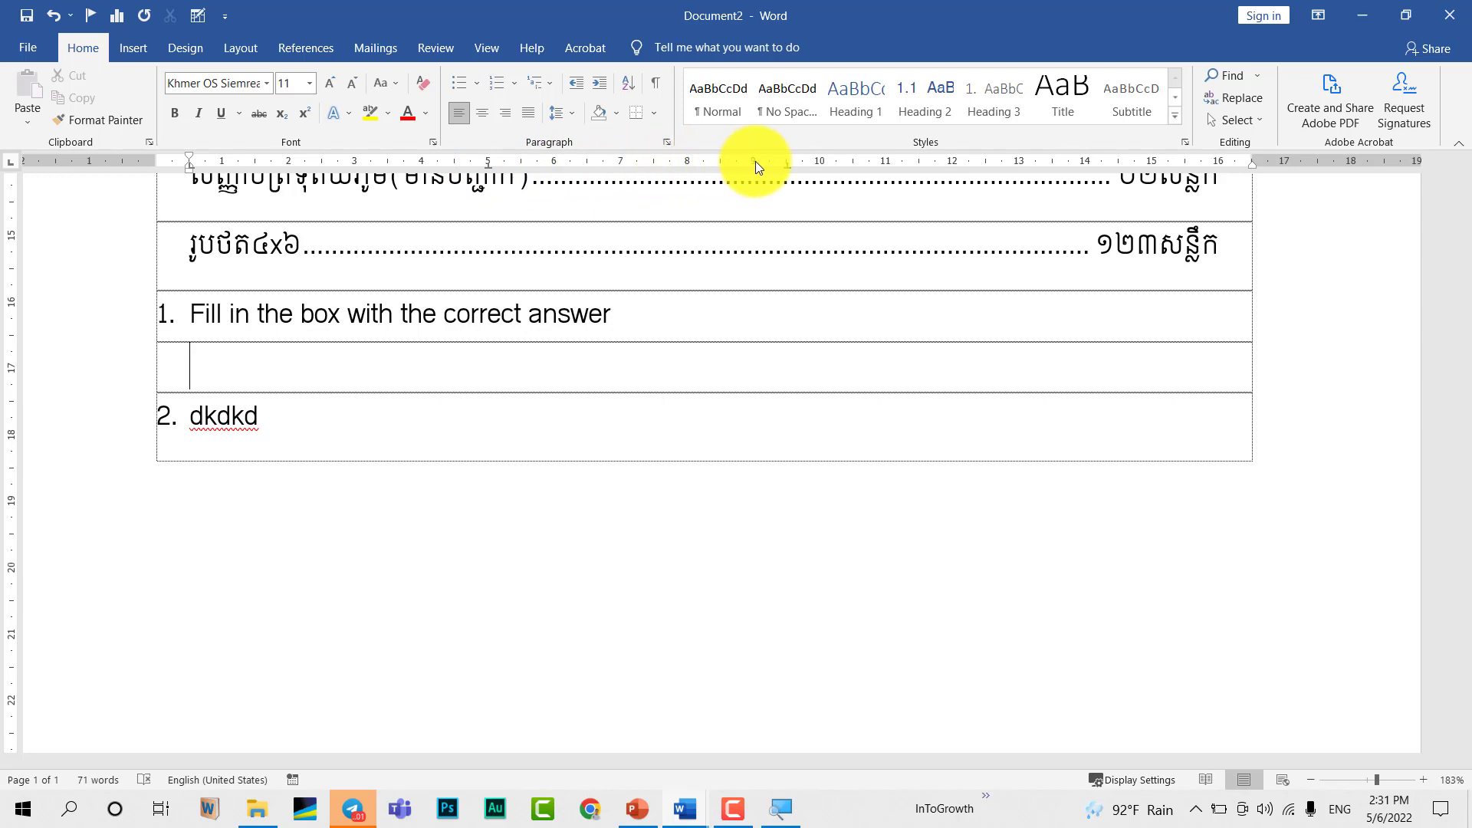
{"action": "left_click_drag", "start_coordinate": [788, 165], "coordinate": [754, 164]}
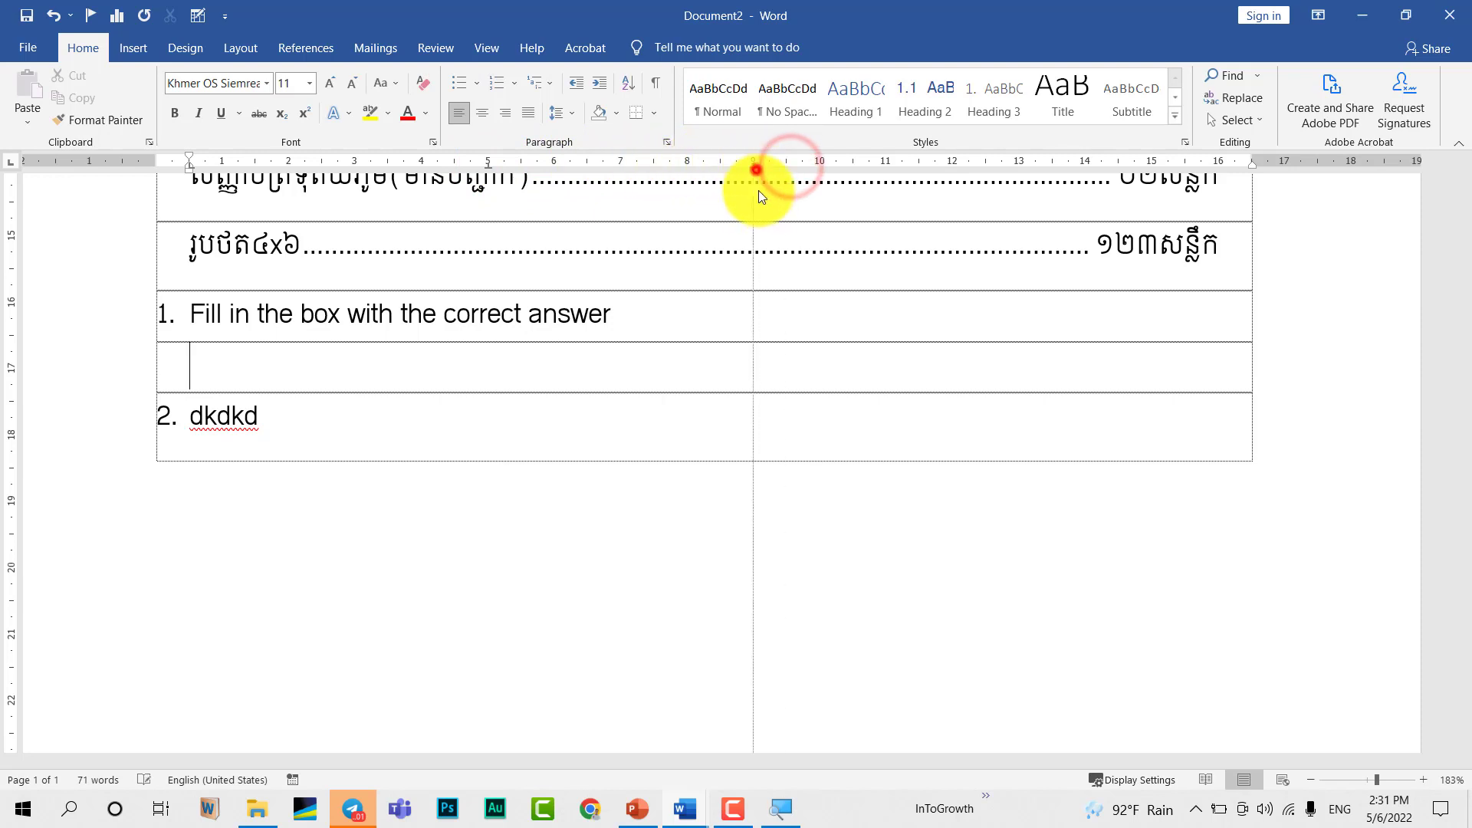
{"action": "left_click", "coordinate": [15, 166]}
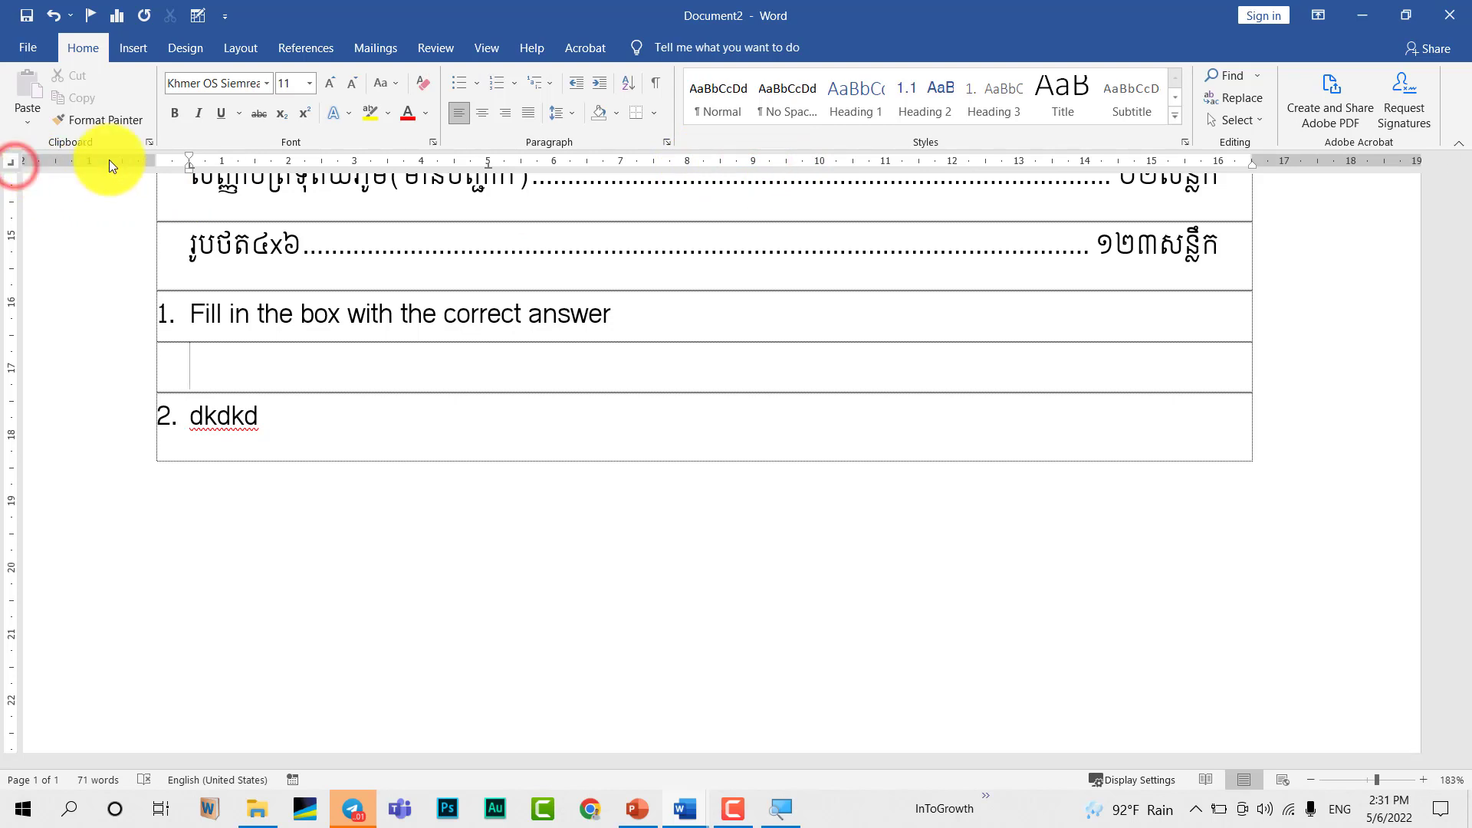
{"action": "left_click", "coordinate": [755, 164]}
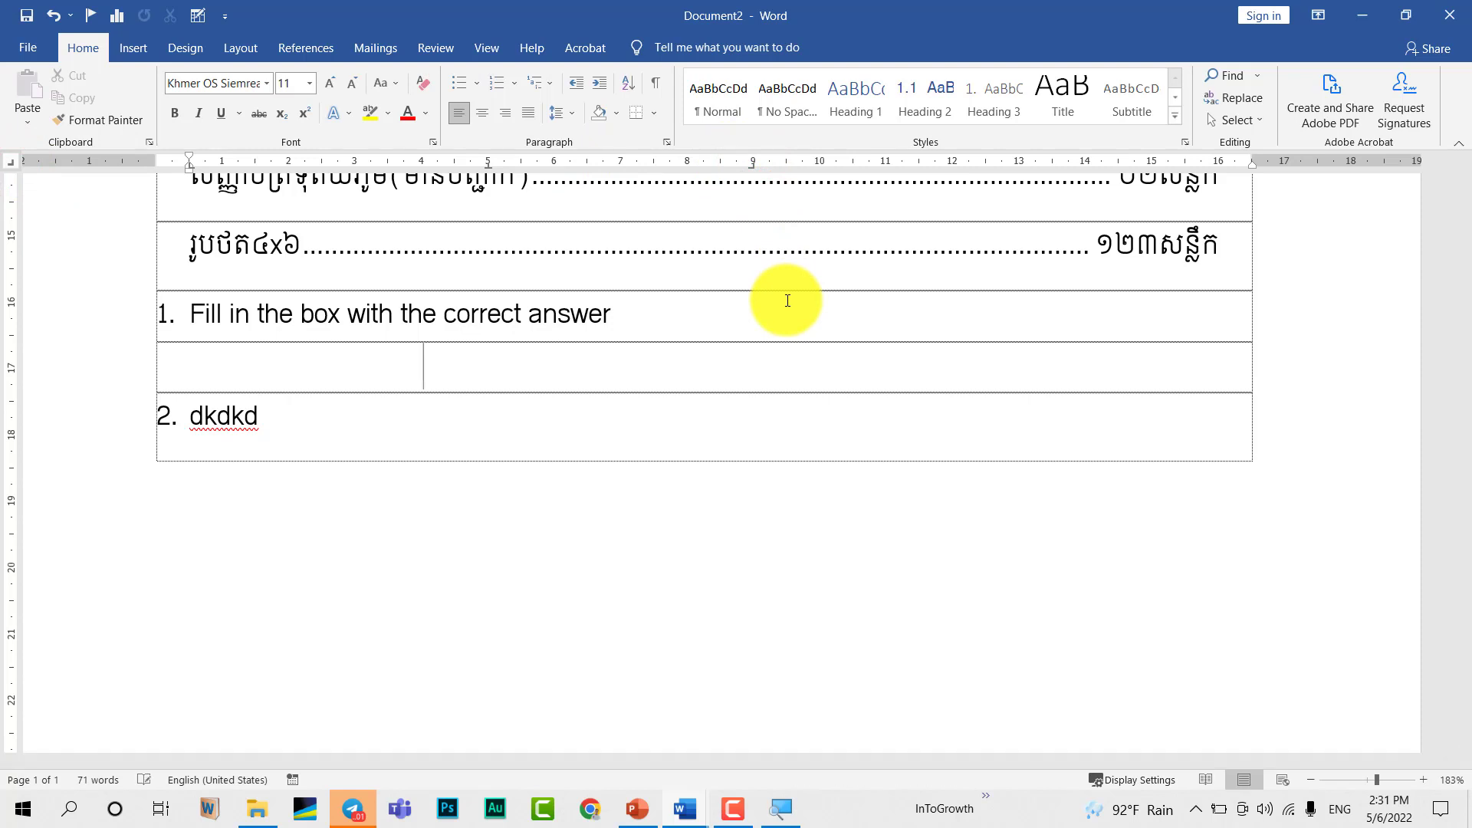
{"action": "key", "text": "ctrl+z"}
{"action": "key", "text": "ctrl+z"}
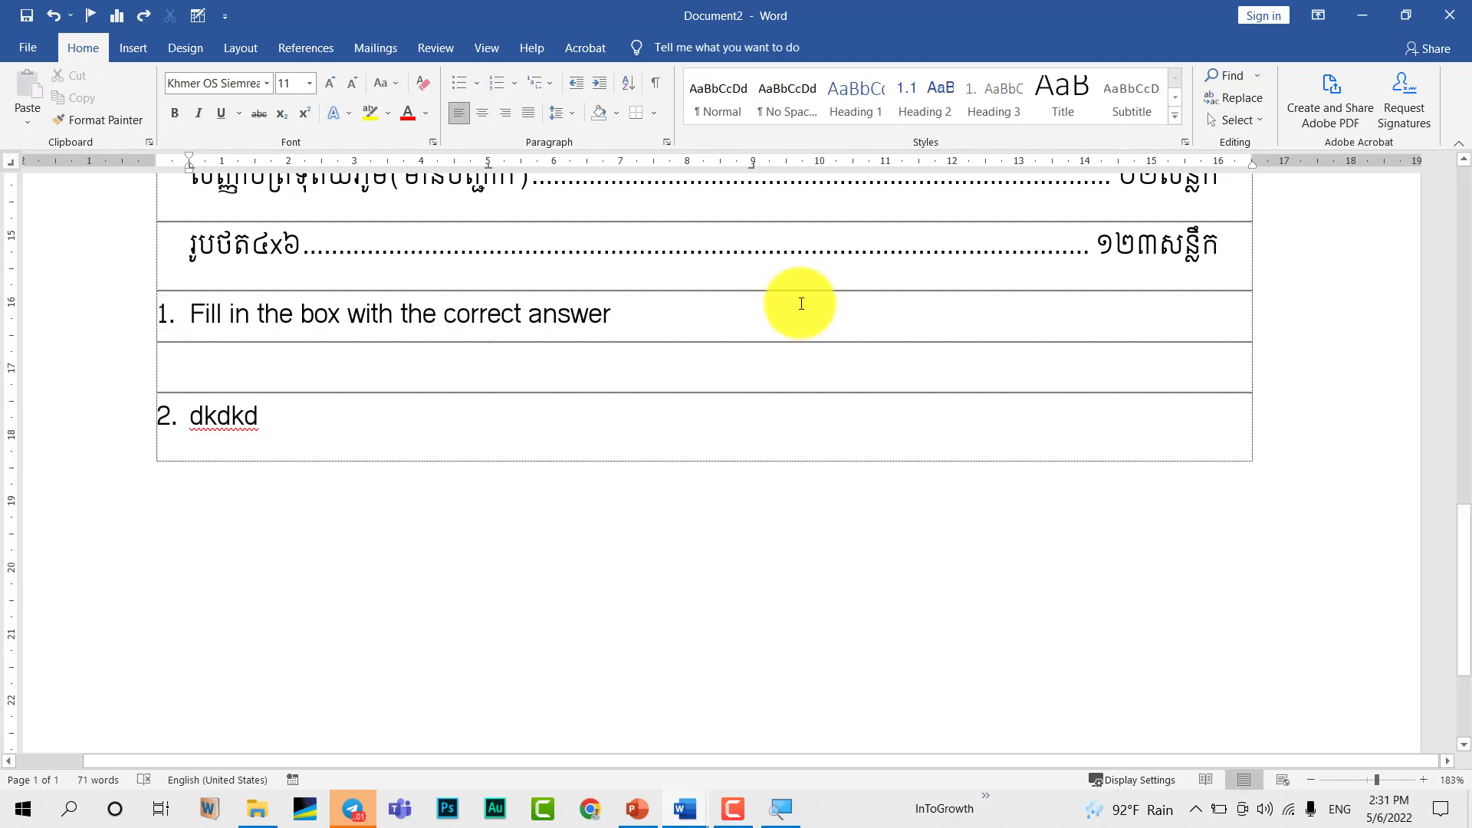
Step: Apply underline leaders to the row's tab stops and type 'dd'
{"action": "double_click", "coordinate": [187, 167]}
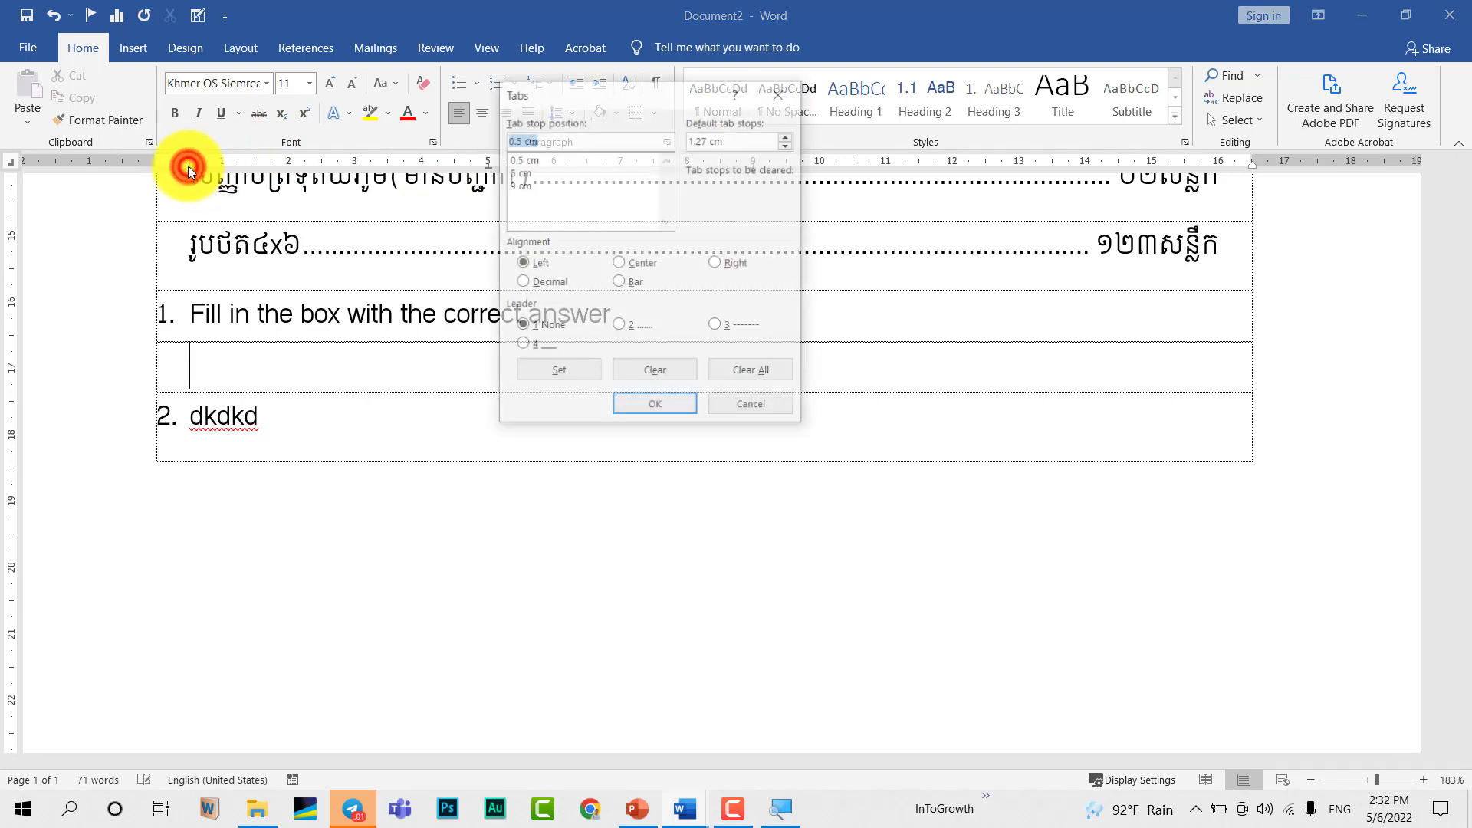
{"action": "left_click", "coordinate": [537, 344]}
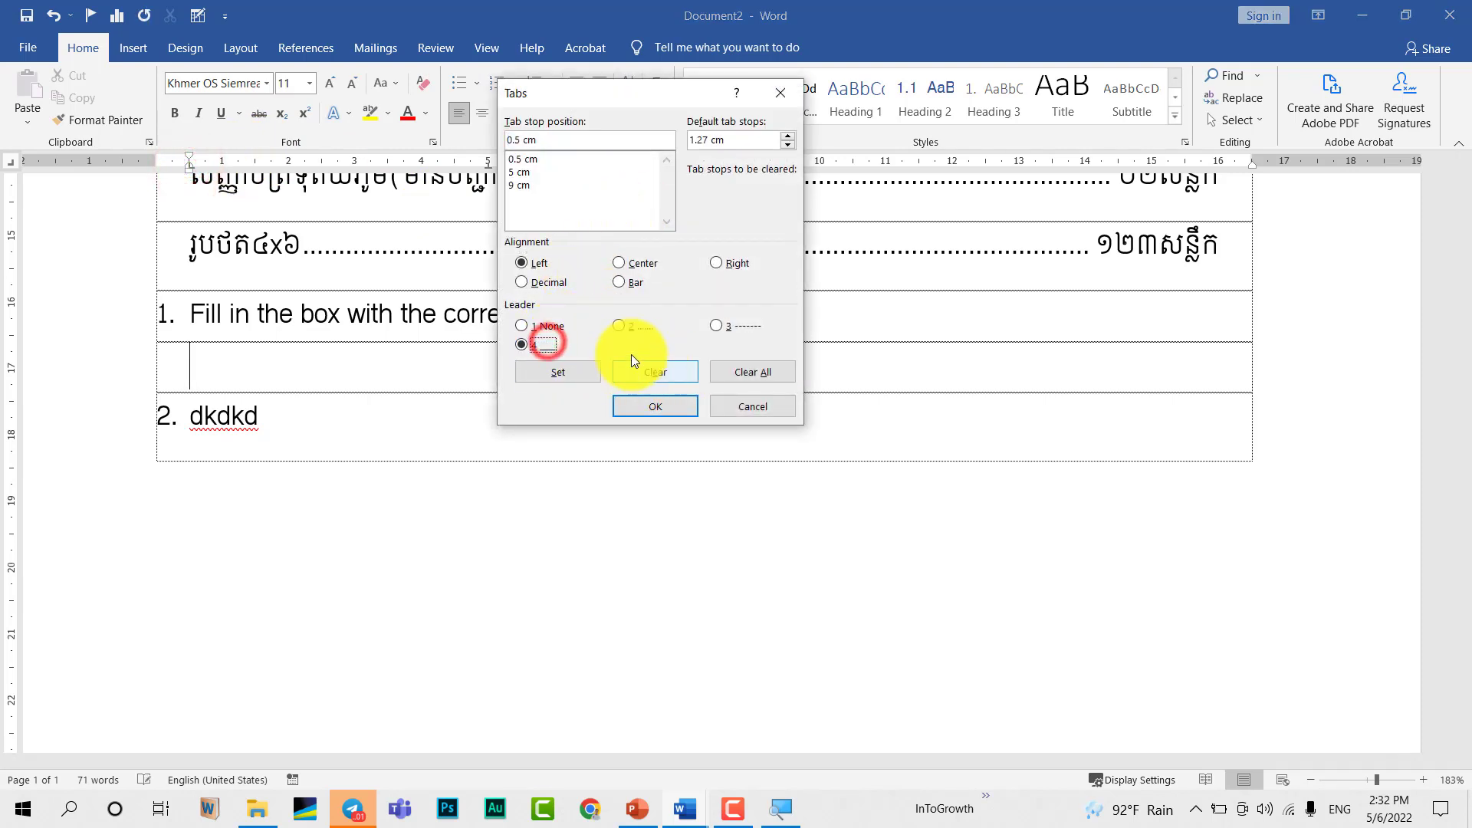
{"action": "left_click", "coordinate": [570, 374]}
{"action": "left_click", "coordinate": [632, 405]}
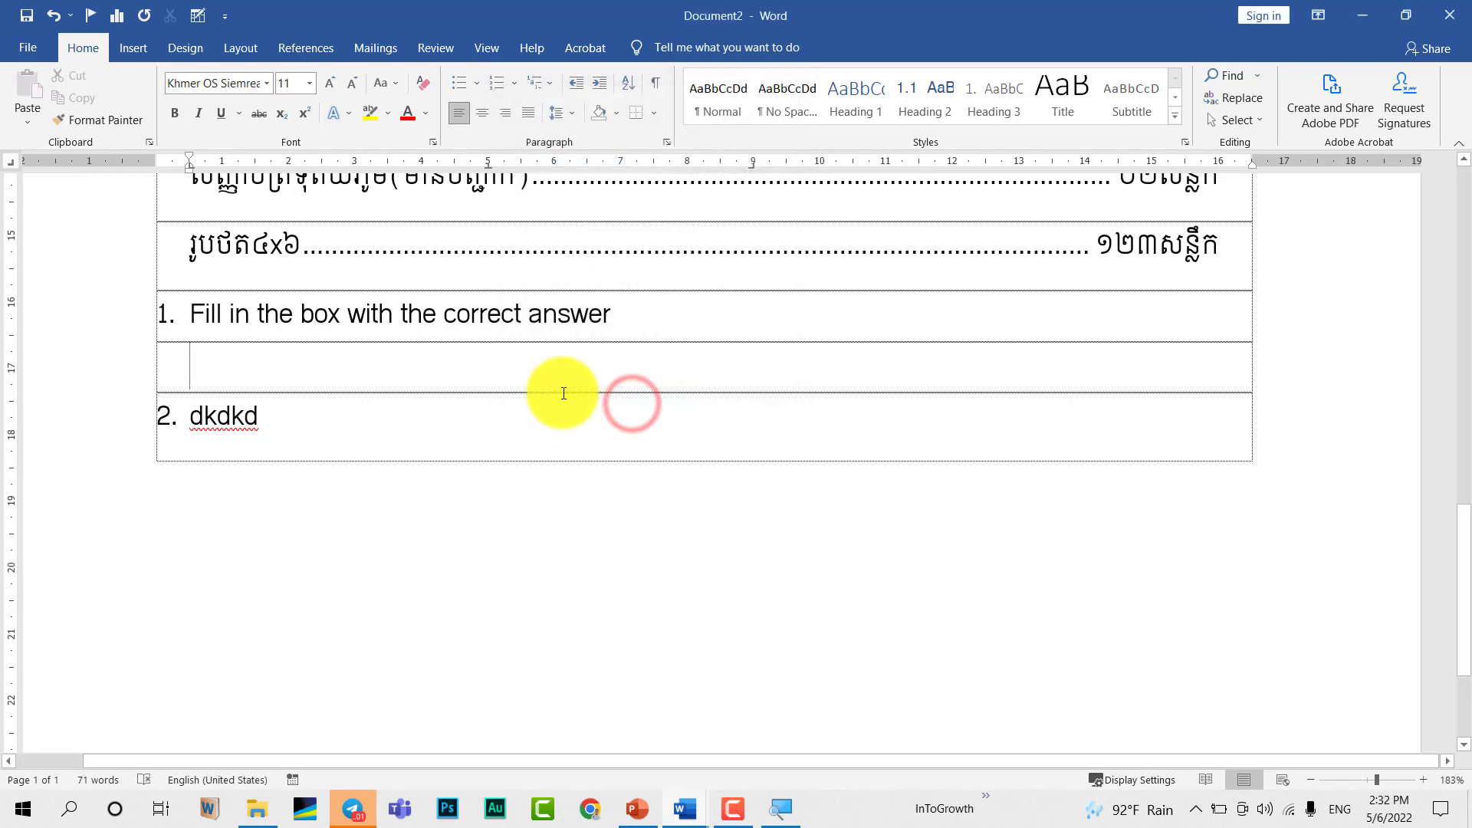
{"action": "double_click", "coordinate": [752, 164]}
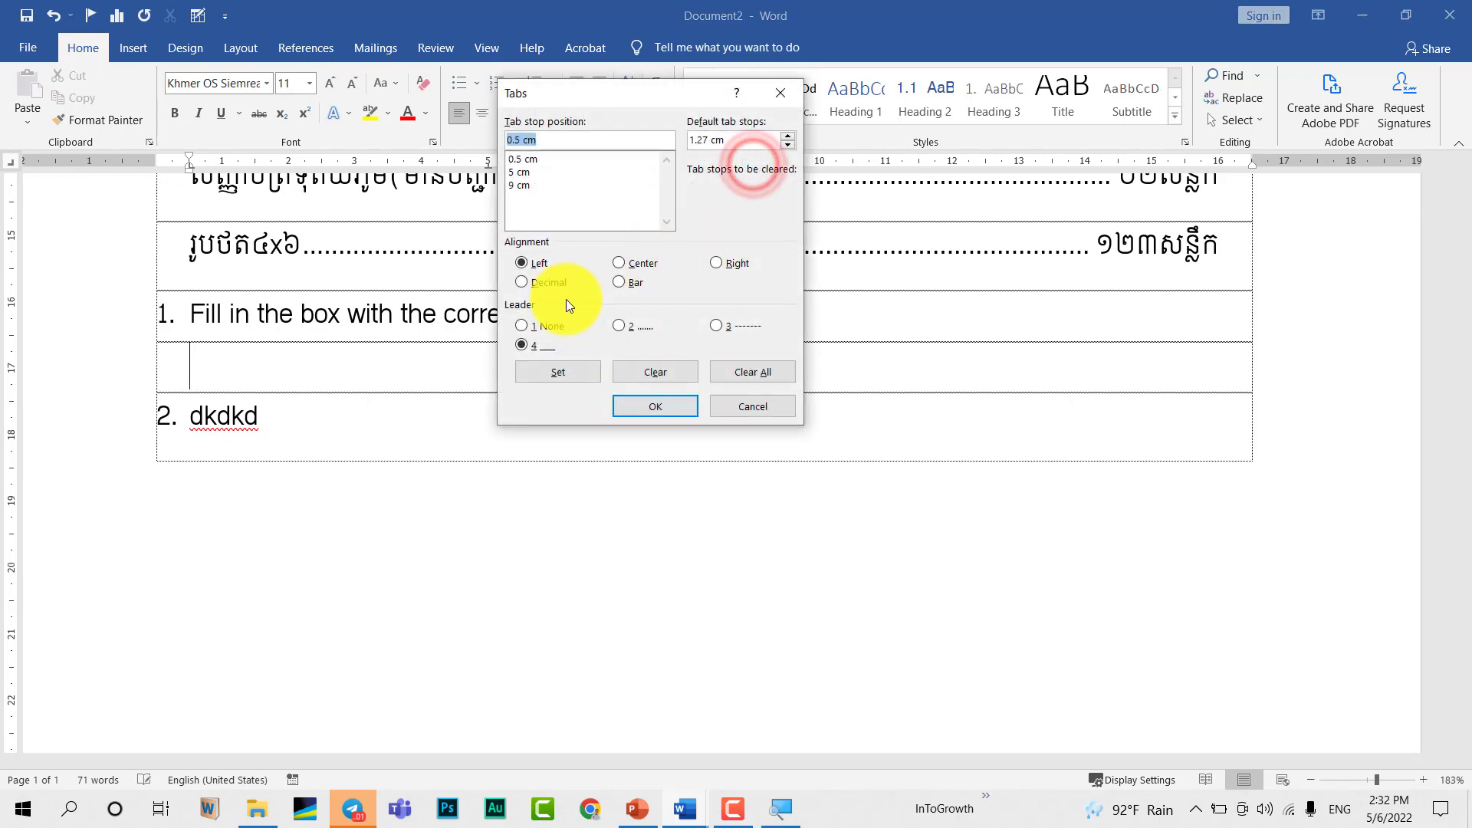
{"action": "left_click", "coordinate": [576, 370]}
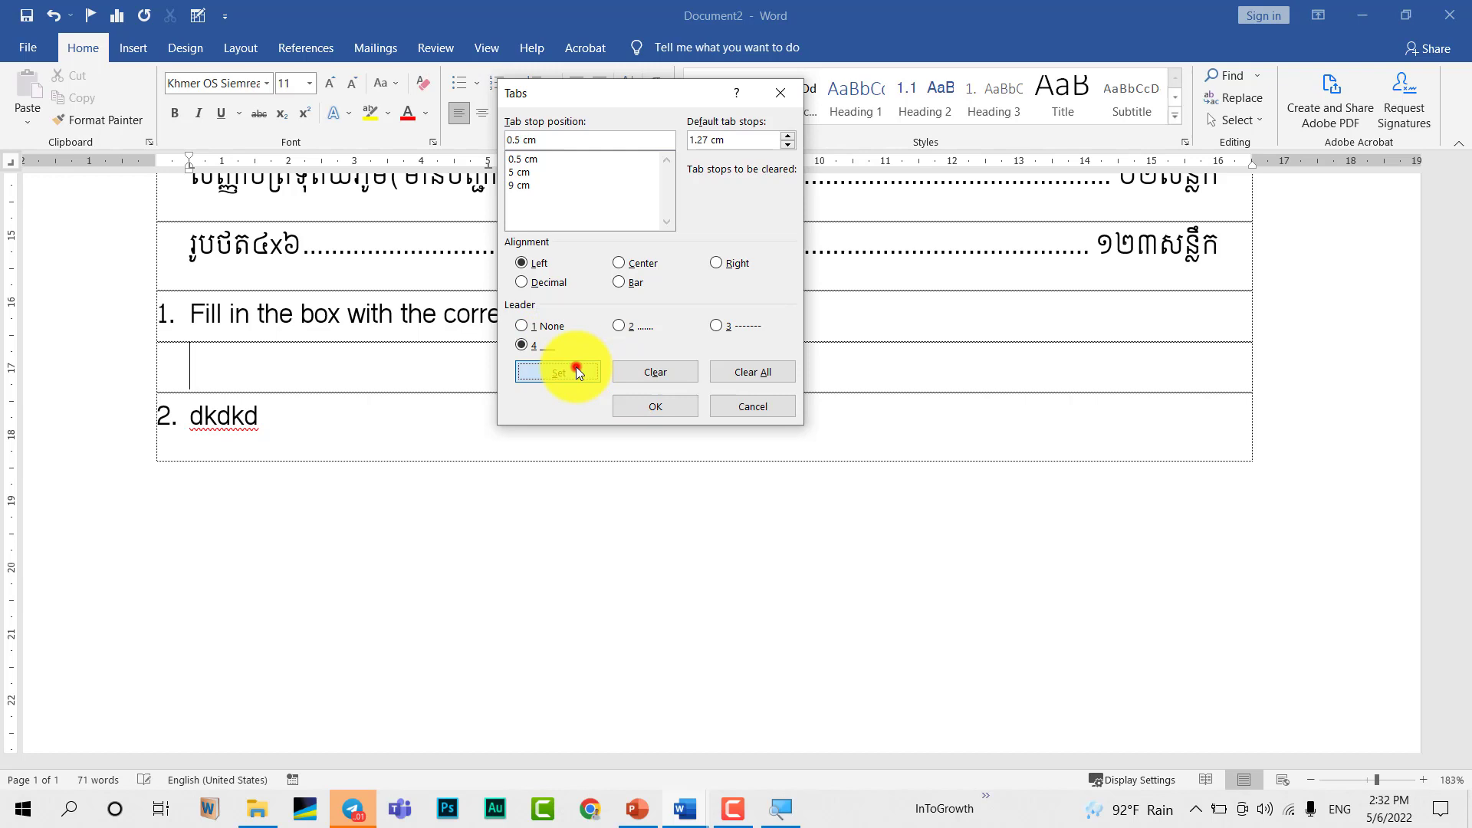
{"action": "left_click", "coordinate": [644, 404]}
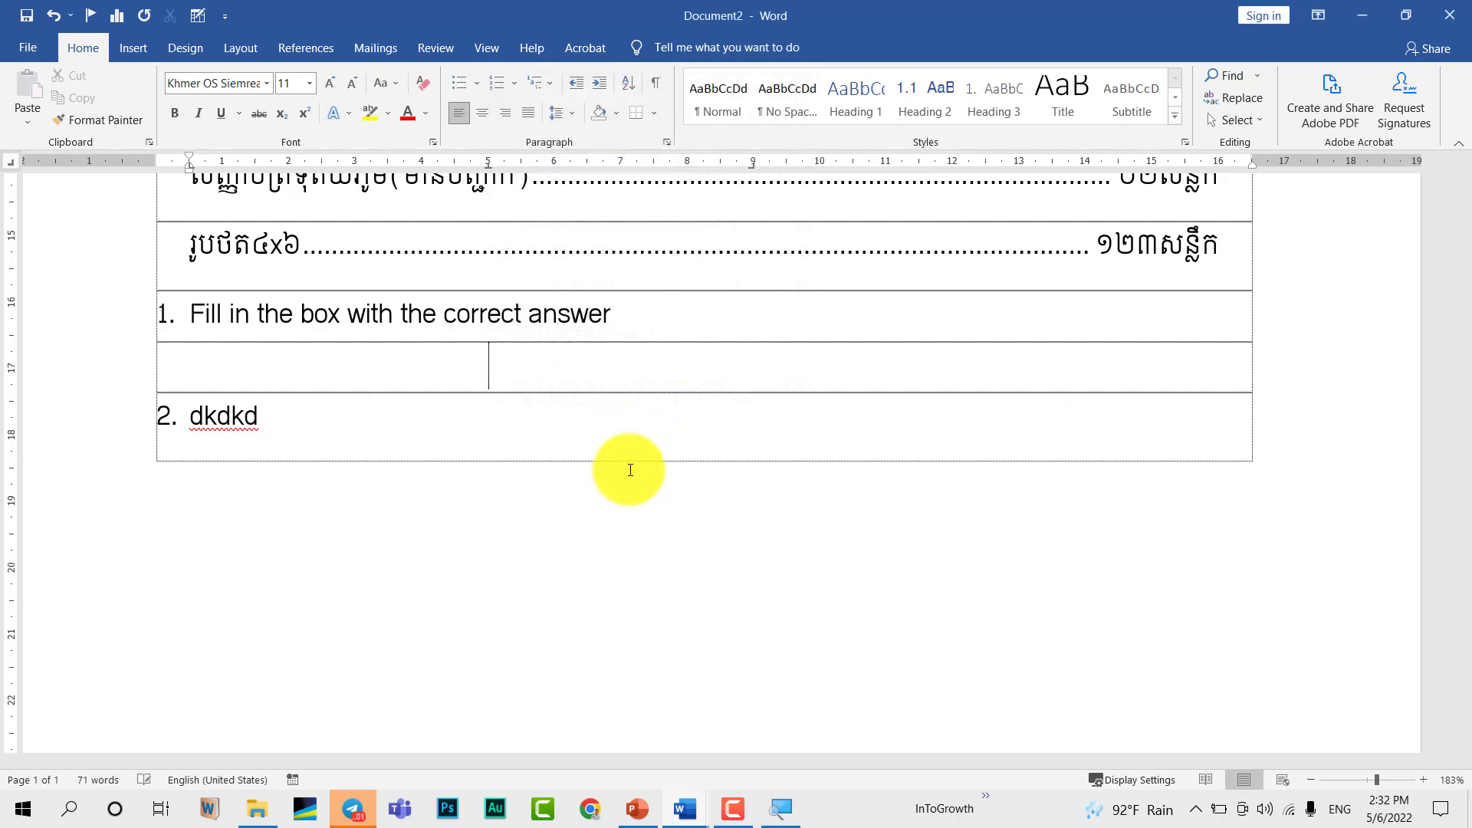
{"action": "type", "text": "dd"}
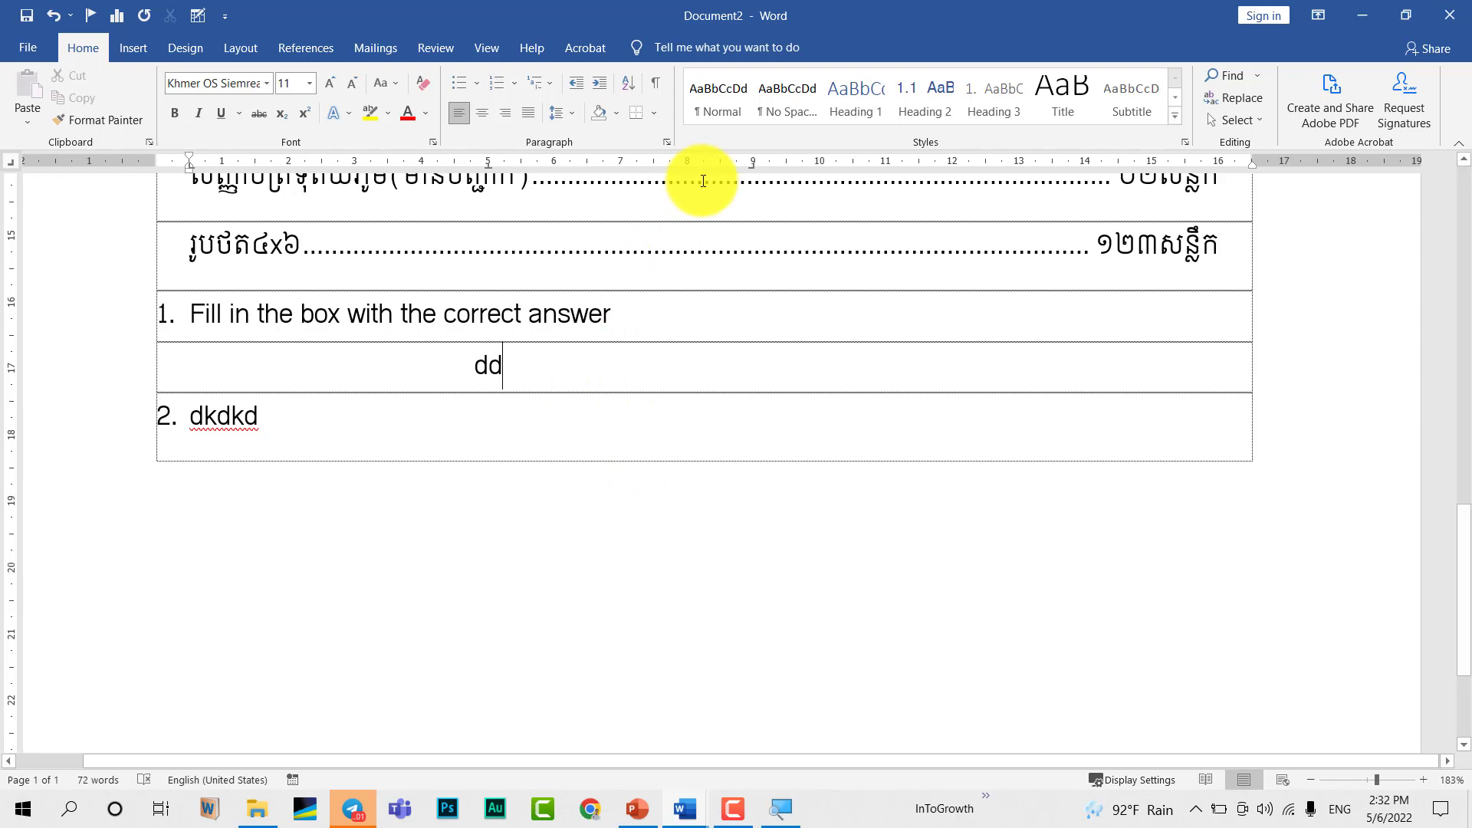
Step: Give the 9 cm stop an underline leader, then add the blank and 'ds'
{"action": "left_click", "coordinate": [754, 168]}
{"action": "double_click", "coordinate": [755, 167]}
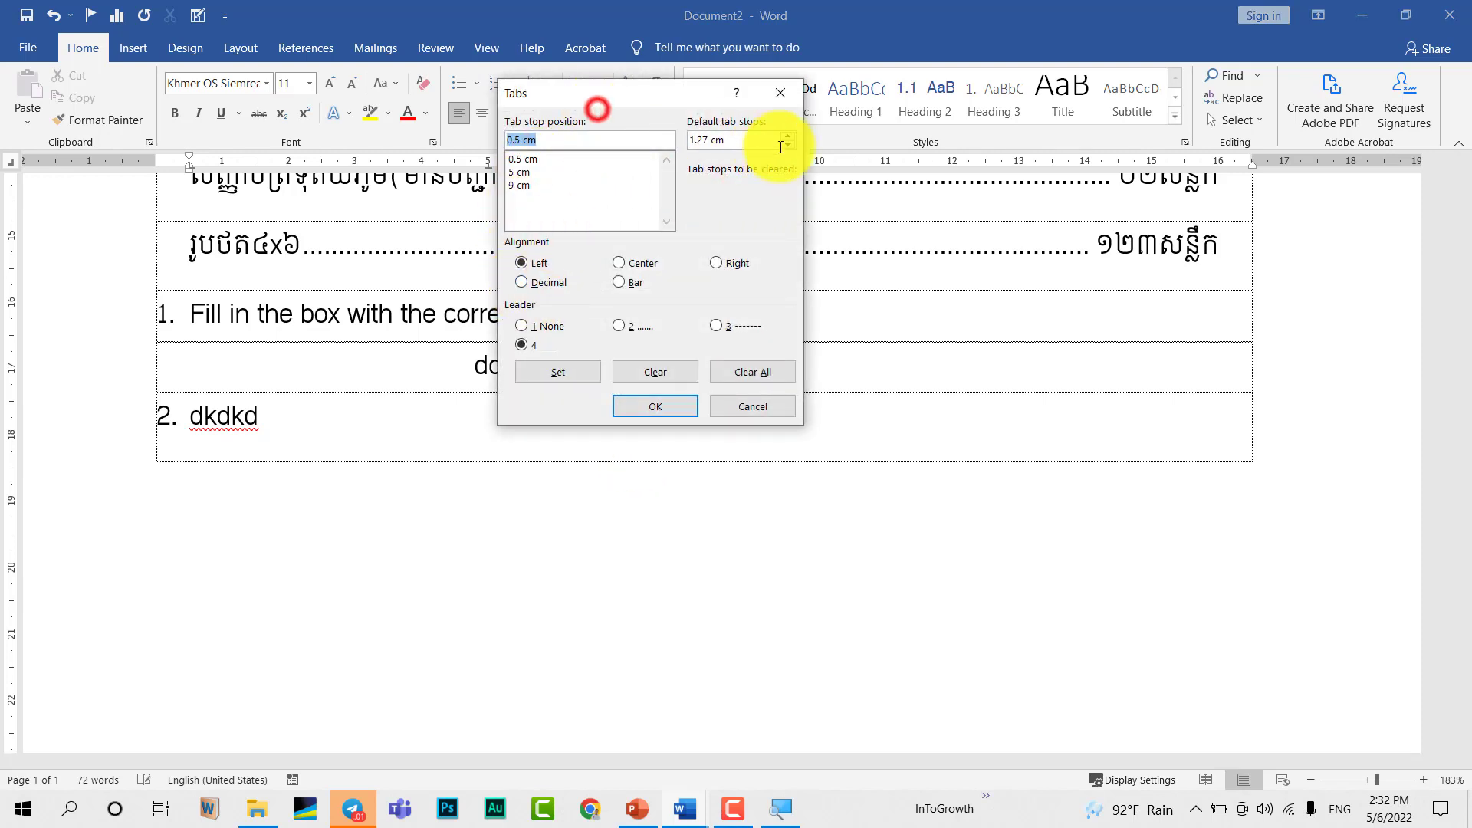
{"action": "left_click", "coordinate": [536, 185]}
{"action": "left_click", "coordinate": [522, 345]}
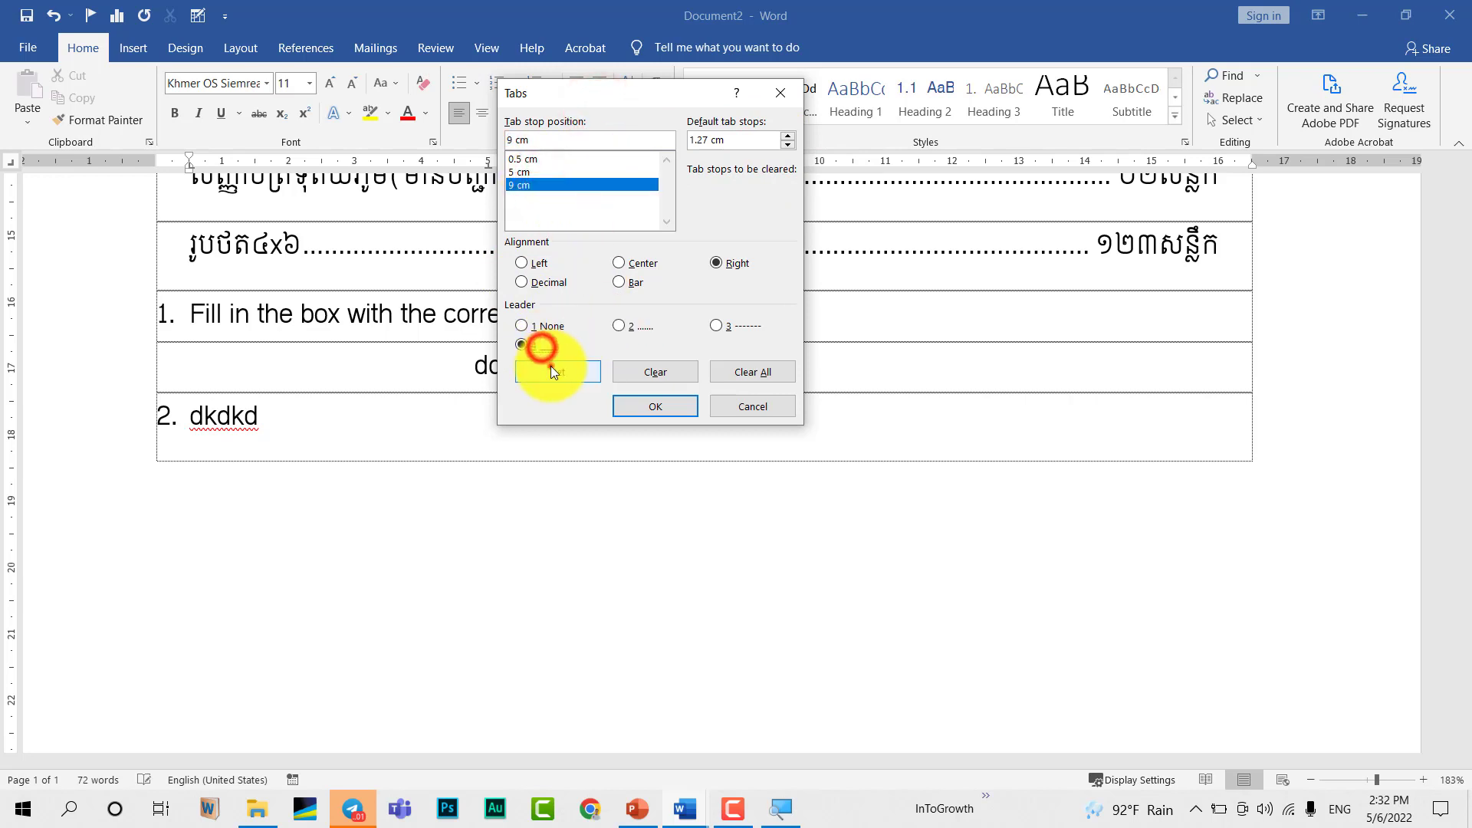
{"action": "left_click", "coordinate": [558, 372]}
{"action": "left_click", "coordinate": [655, 406]}
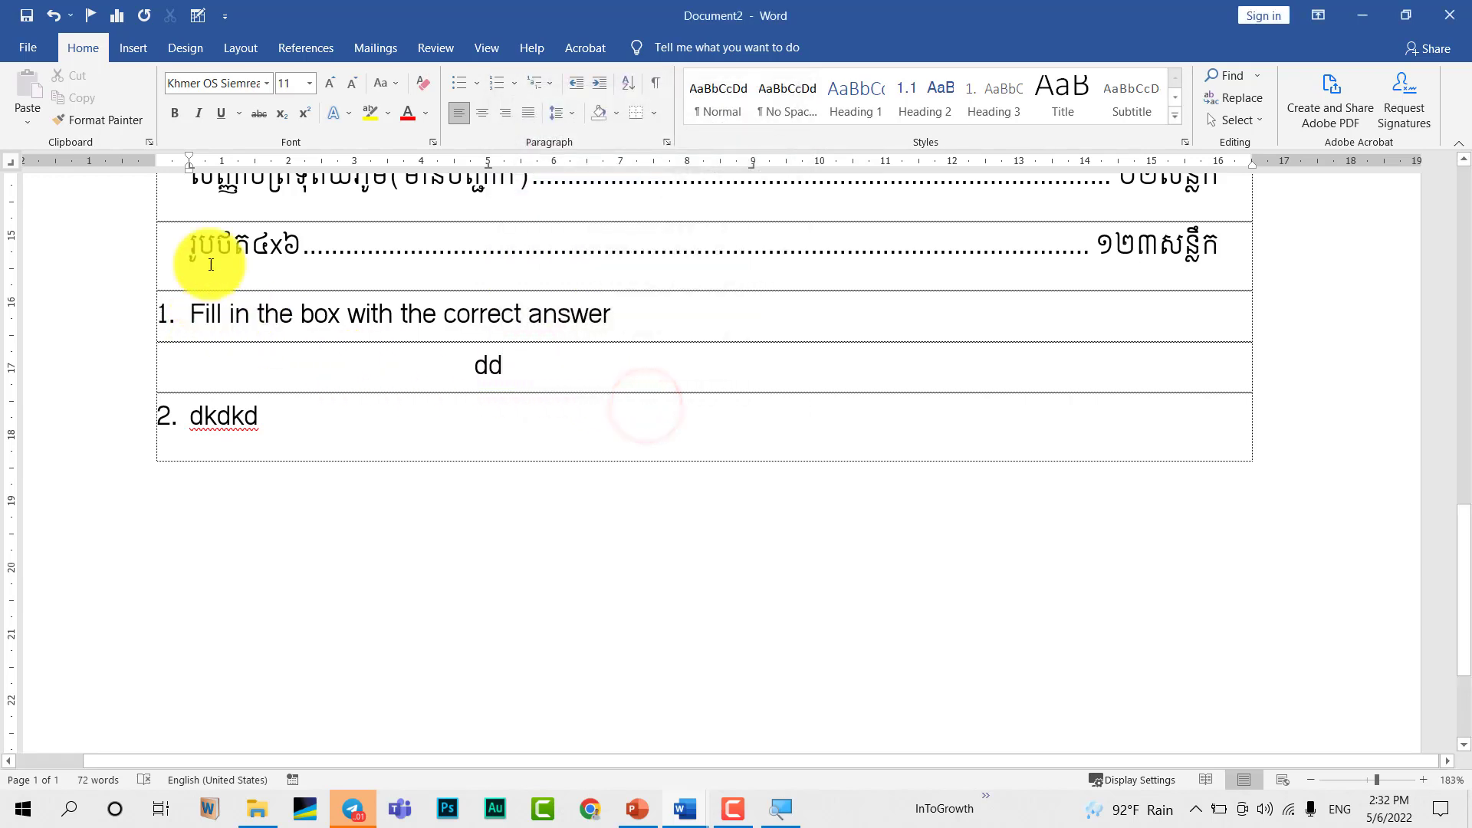
{"action": "double_click", "coordinate": [191, 167]}
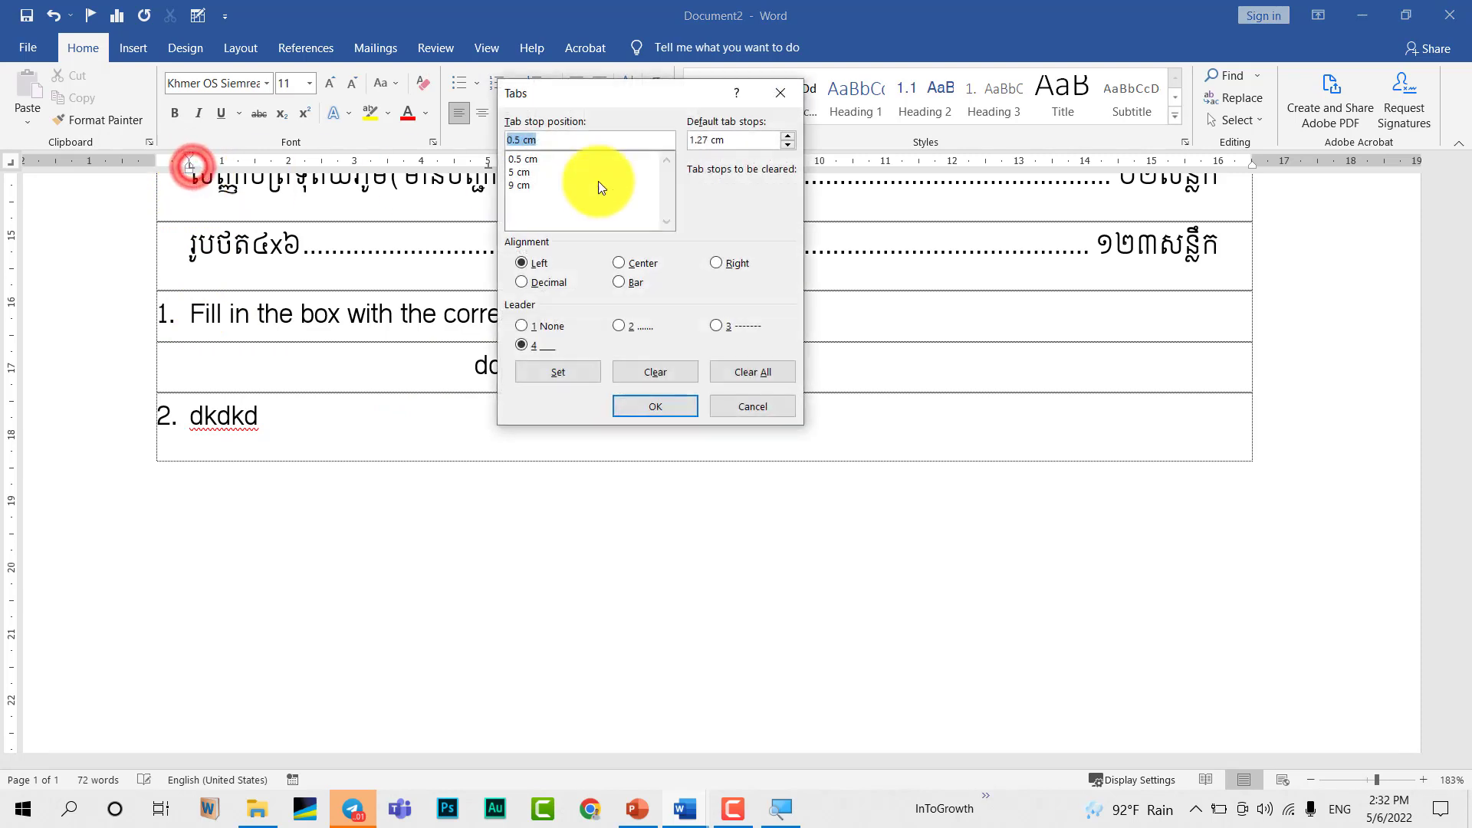
{"action": "left_click", "coordinate": [559, 372]}
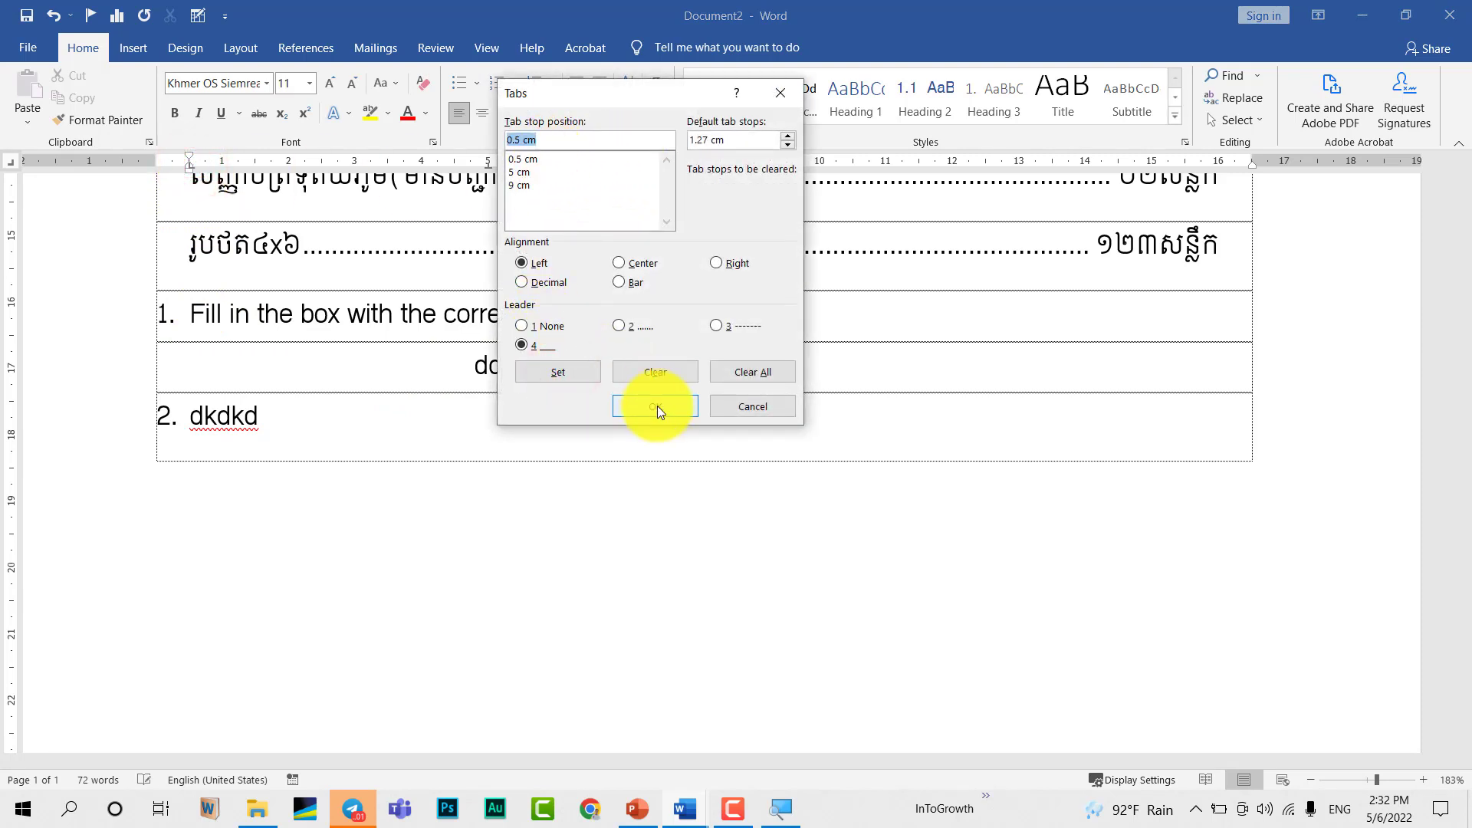
{"action": "left_click", "coordinate": [657, 406]}
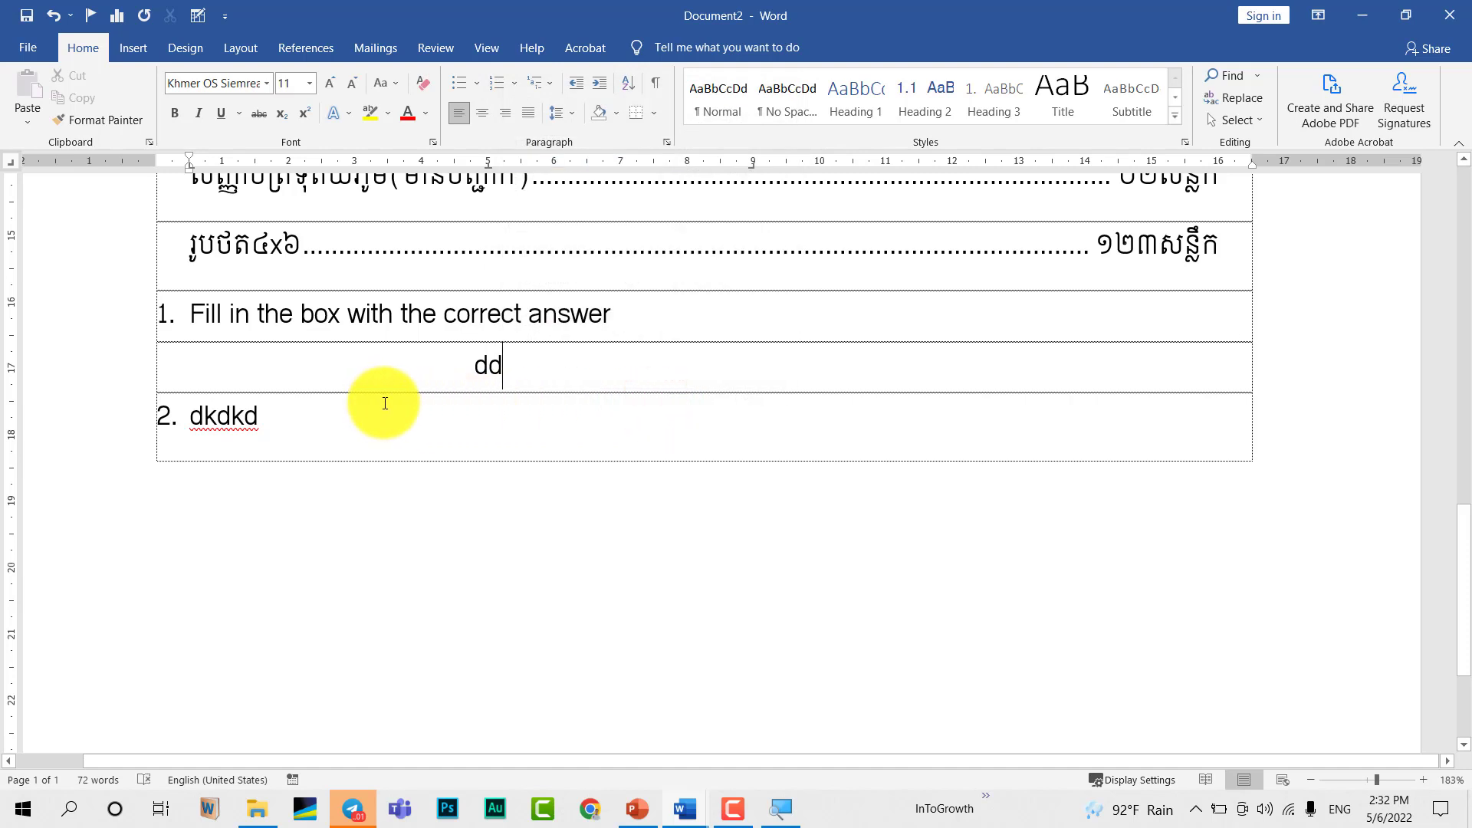
{"action": "key", "text": "Tab"}
{"action": "type", "text": "ds"}
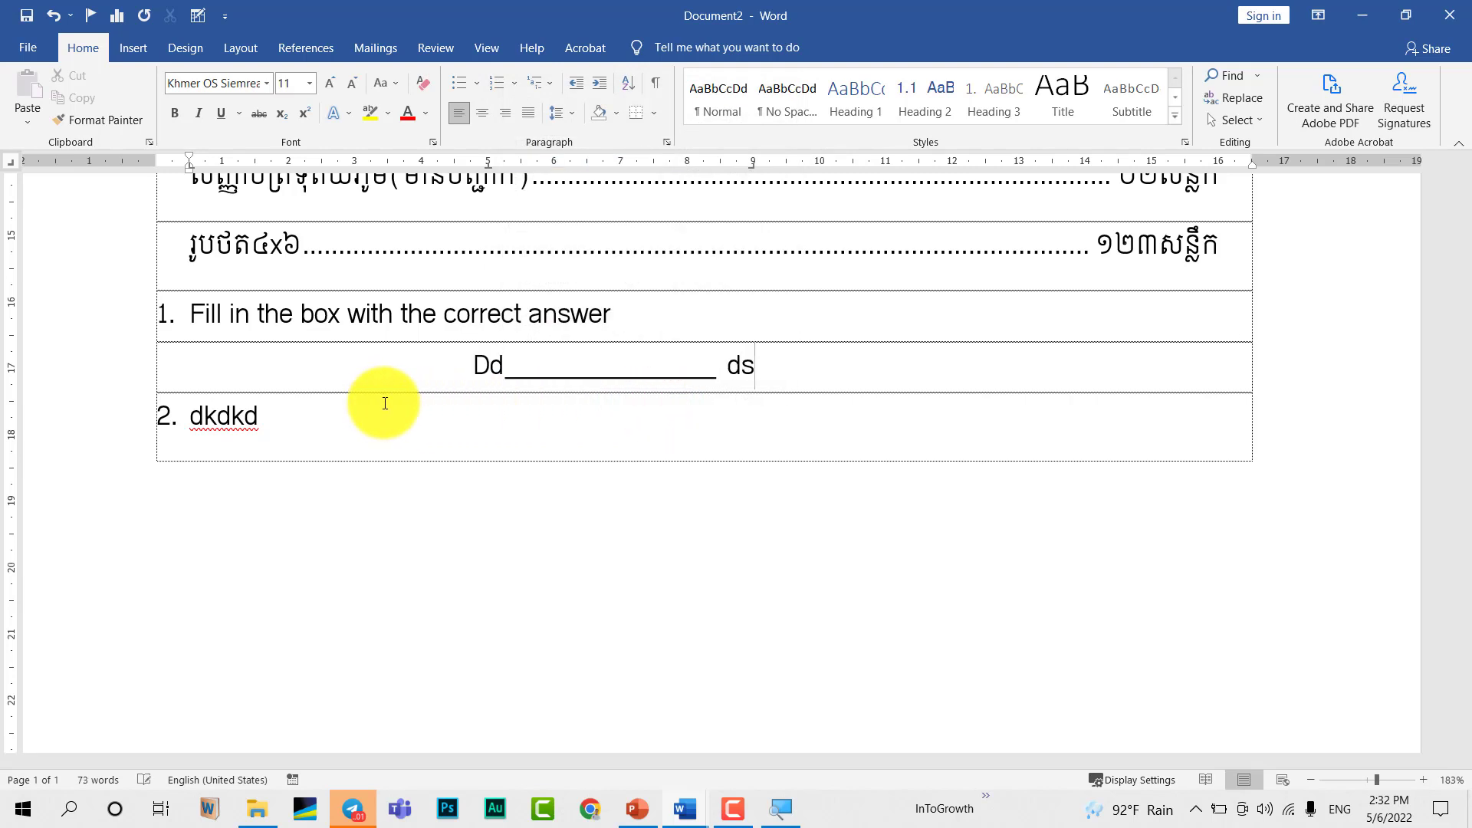
{"action": "left_click", "coordinate": [195, 365]}
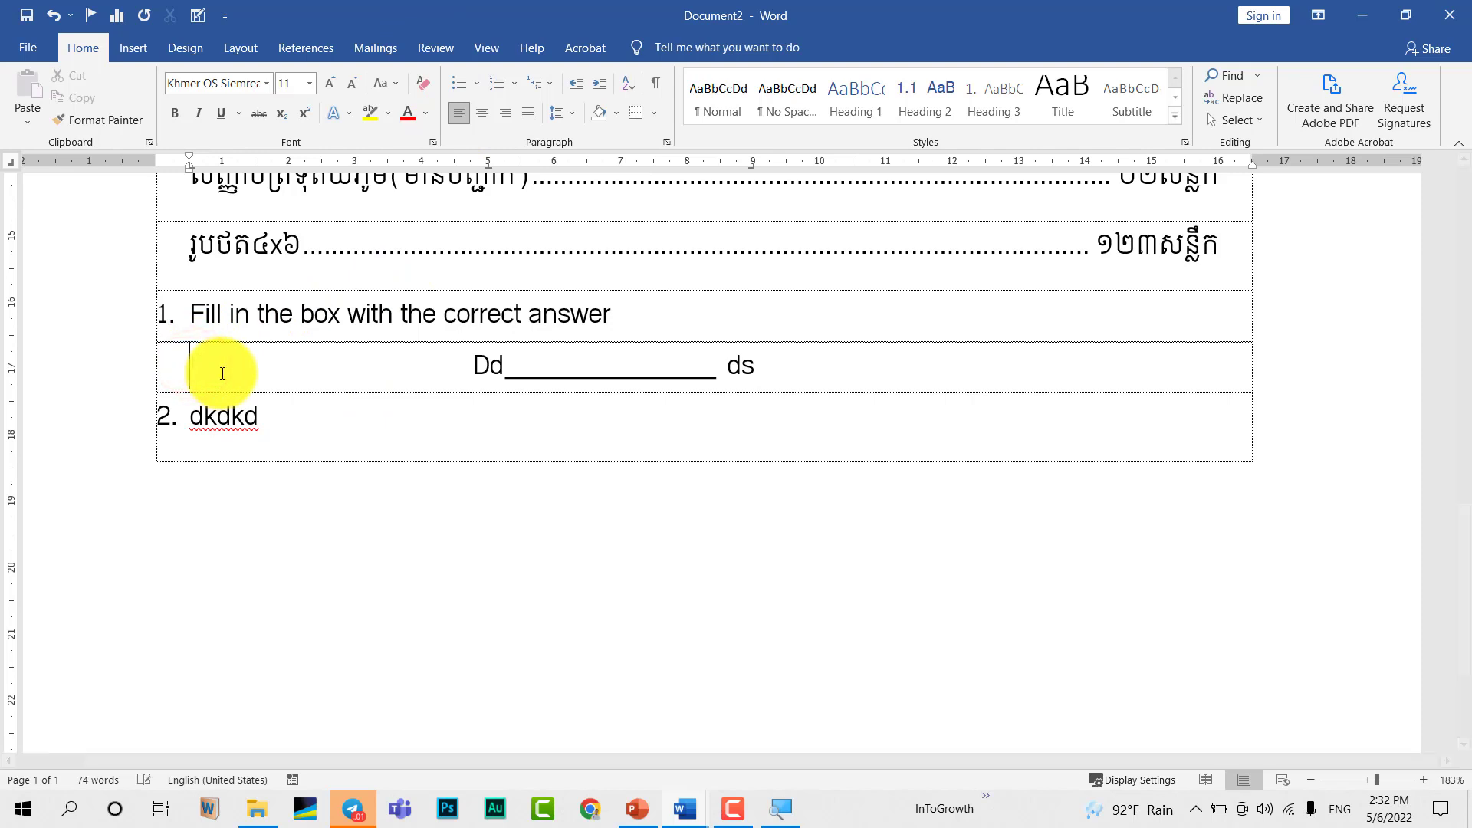
Step: Give the 5 cm tab stop an underline leader
{"action": "double_click", "coordinate": [488, 164]}
{"action": "left_click", "coordinate": [521, 172]}
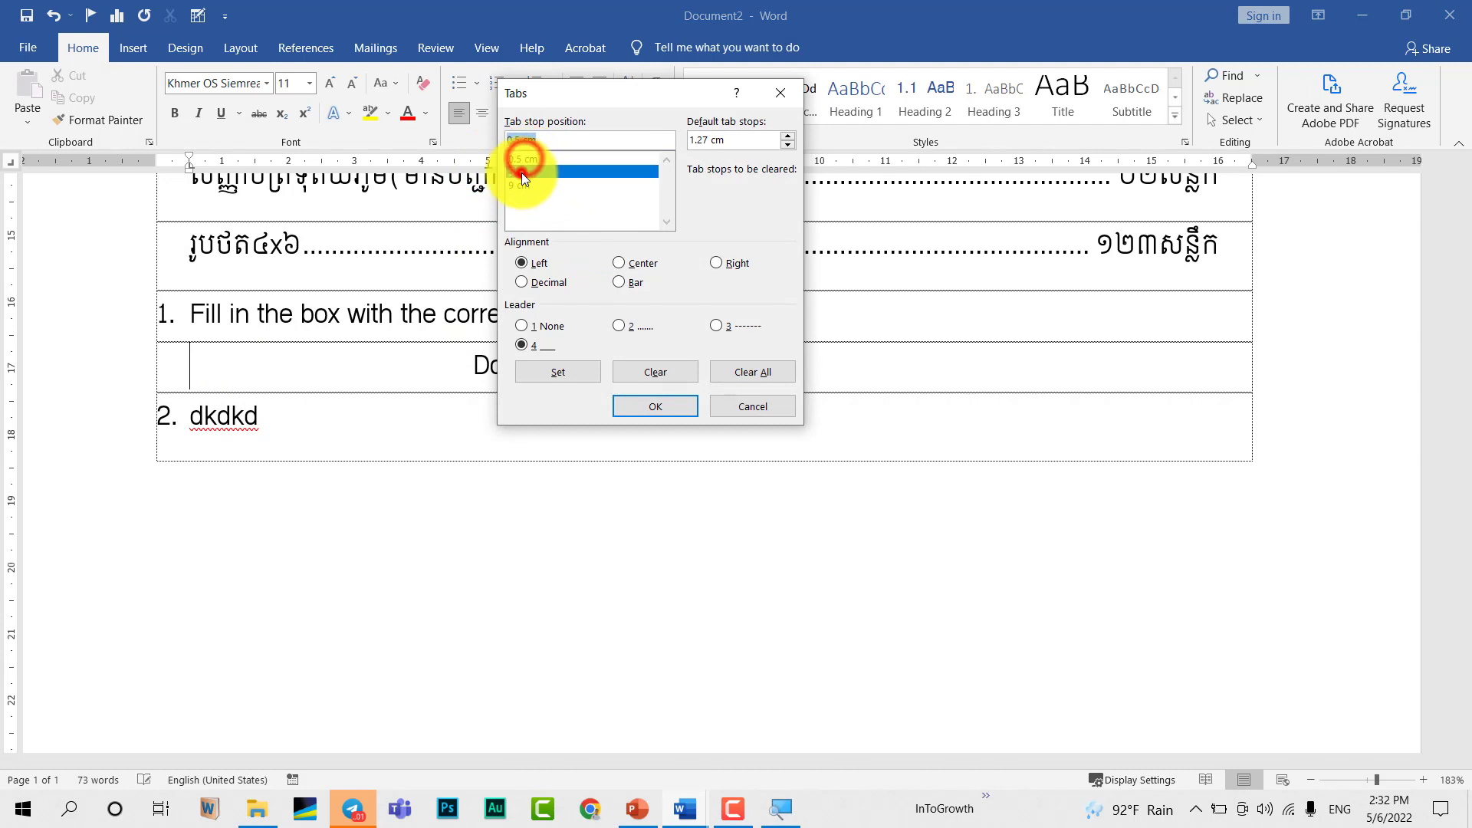
{"action": "left_click", "coordinate": [521, 345]}
{"action": "left_click", "coordinate": [567, 369]}
{"action": "left_click", "coordinate": [645, 405]}
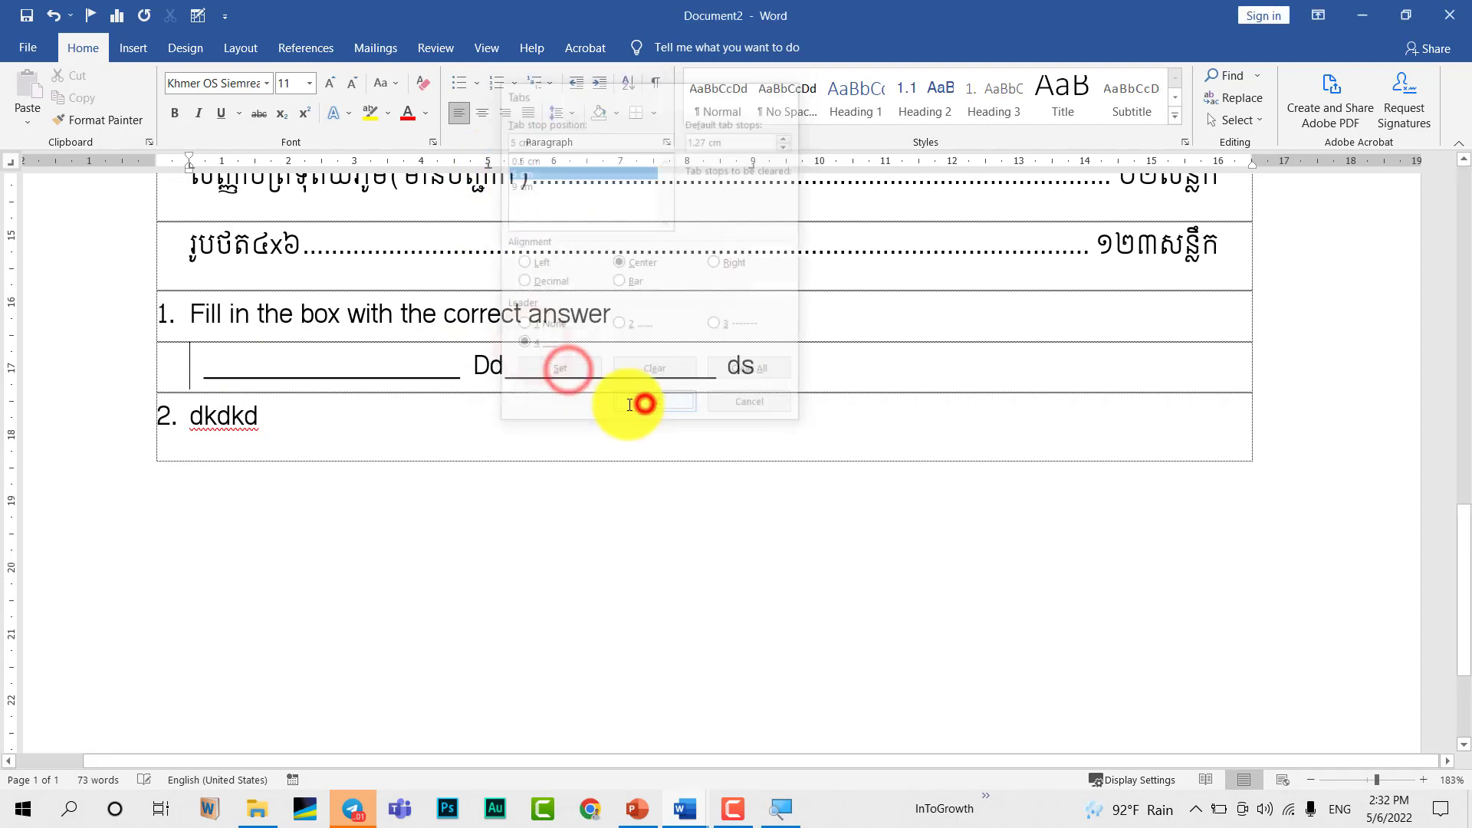
Step: Replace the stray letters with an underline blank and the text 'dkkdskdsksdksdkdsk'
{"action": "left_click", "coordinate": [751, 357]}
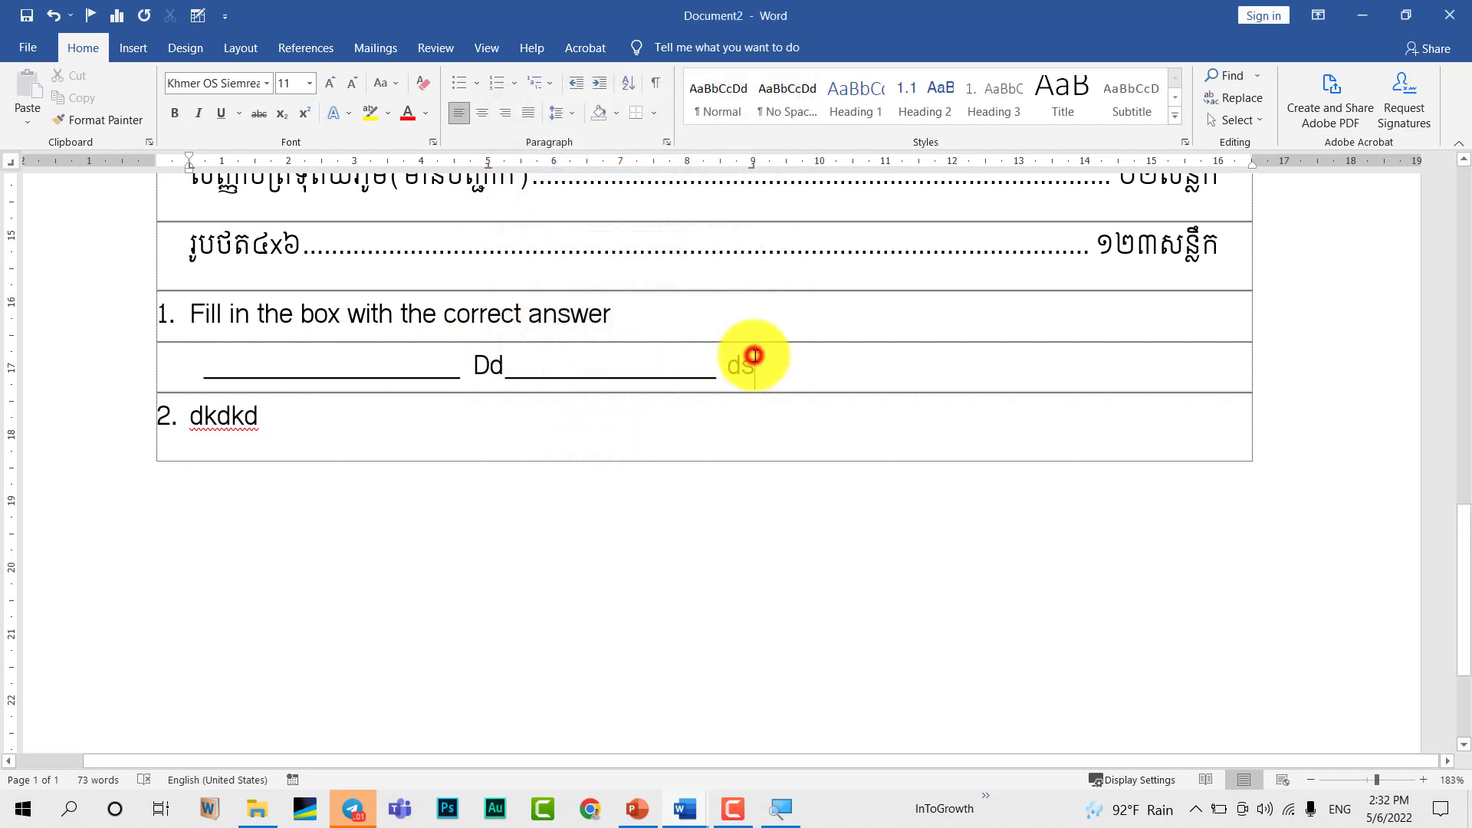
{"action": "key", "text": "BackSpace"}
{"action": "key", "text": "BackSpace"}
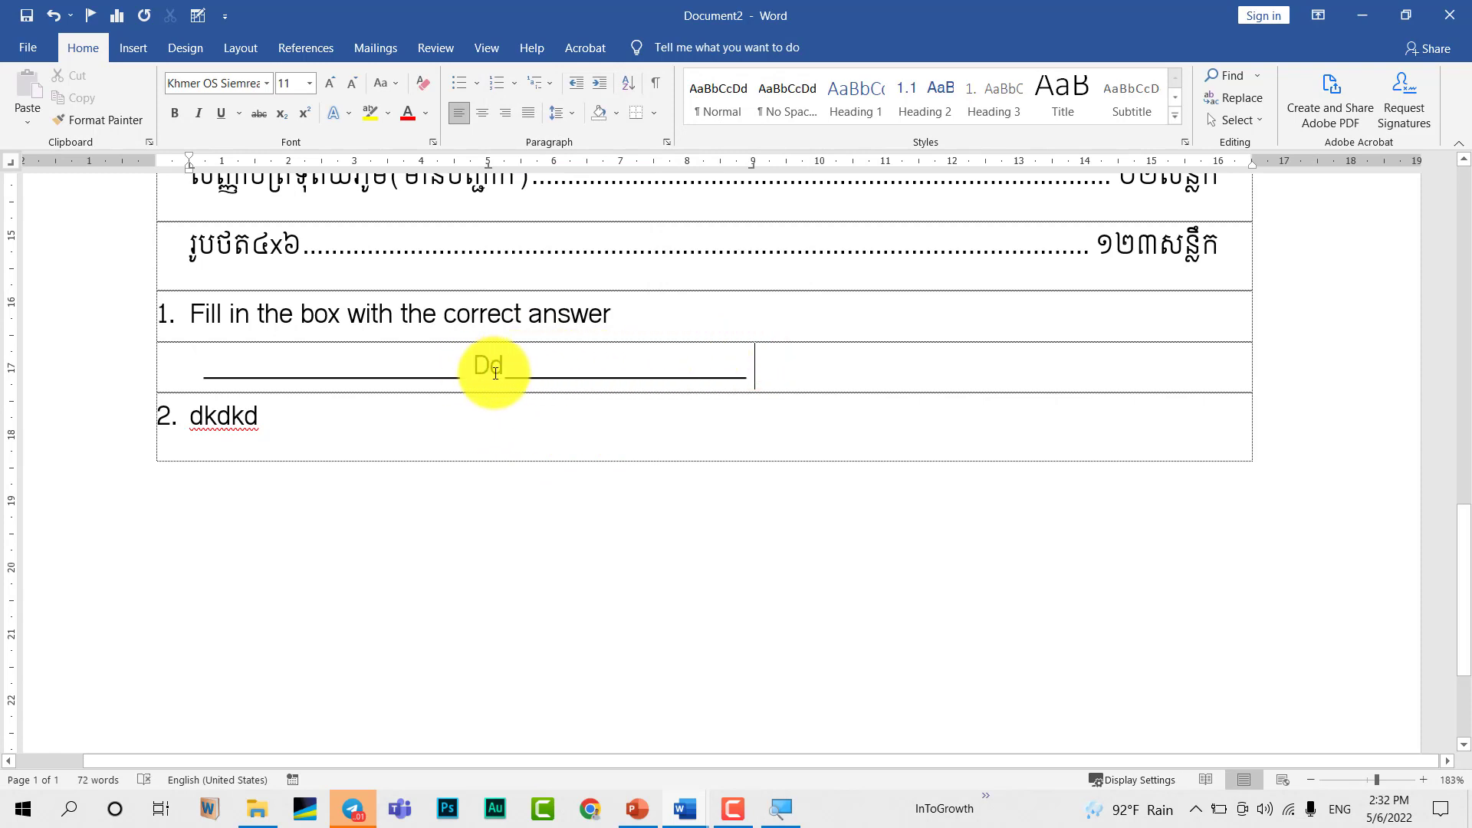
{"action": "left_click", "coordinate": [503, 368]}
{"action": "key", "text": "BackSpace"}
{"action": "key", "text": "BackSpace"}
{"action": "key", "text": "BackSpace"}
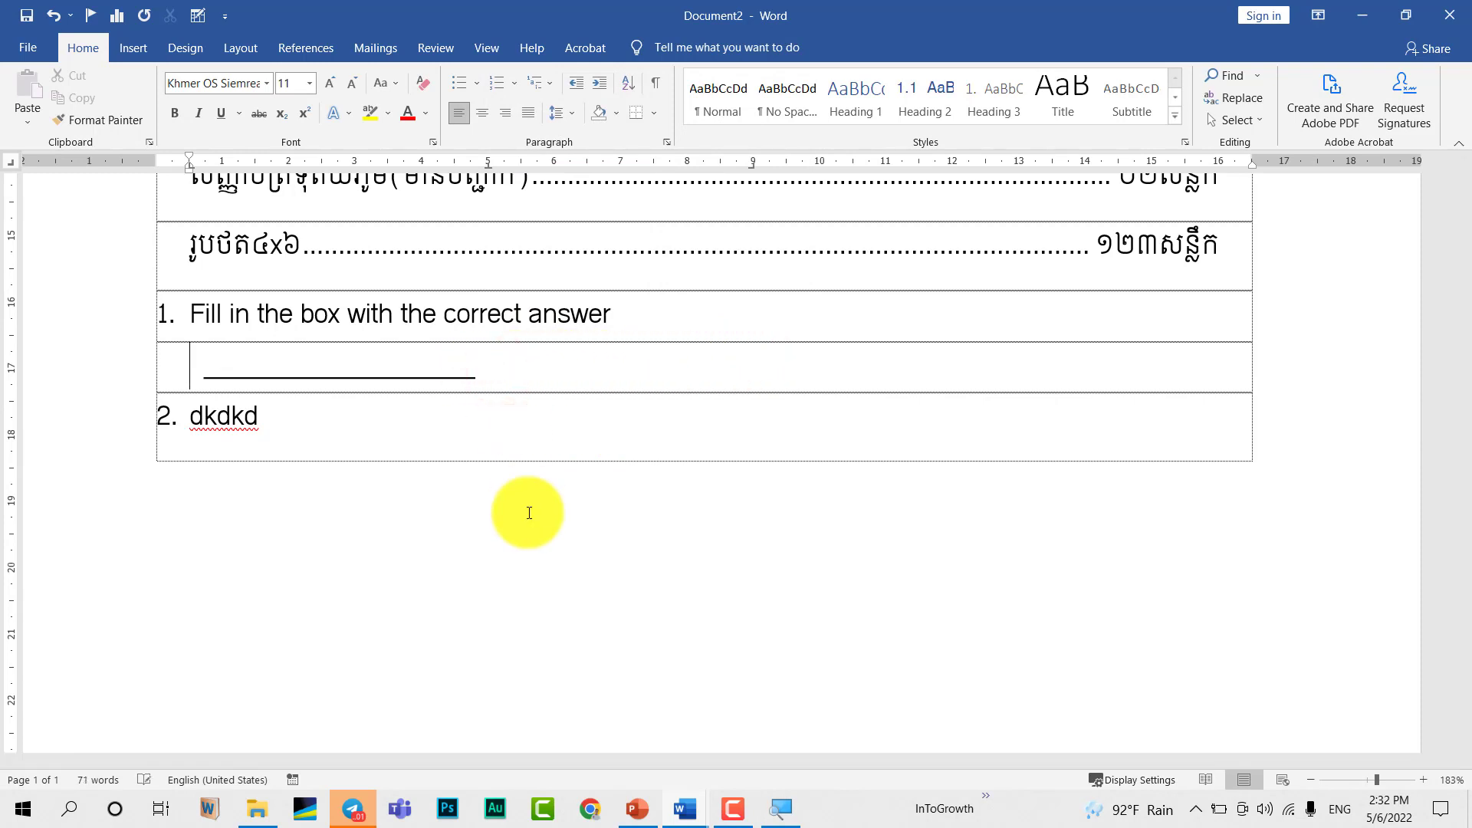
{"action": "key", "text": "Tab"}
{"action": "type", "text": "dkkdskdsksdksdk"}
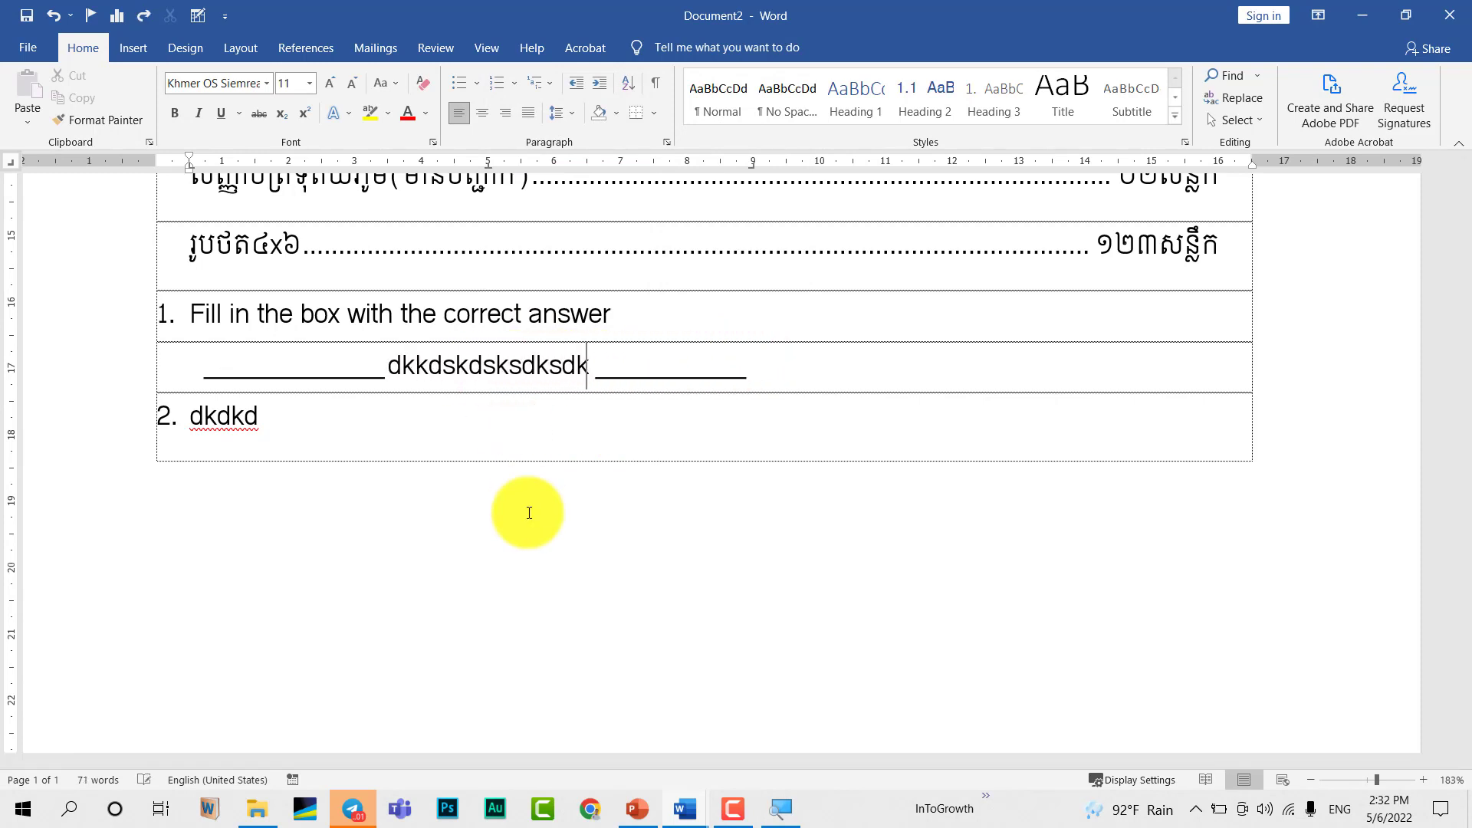
{"action": "type", "text": "dsk"}
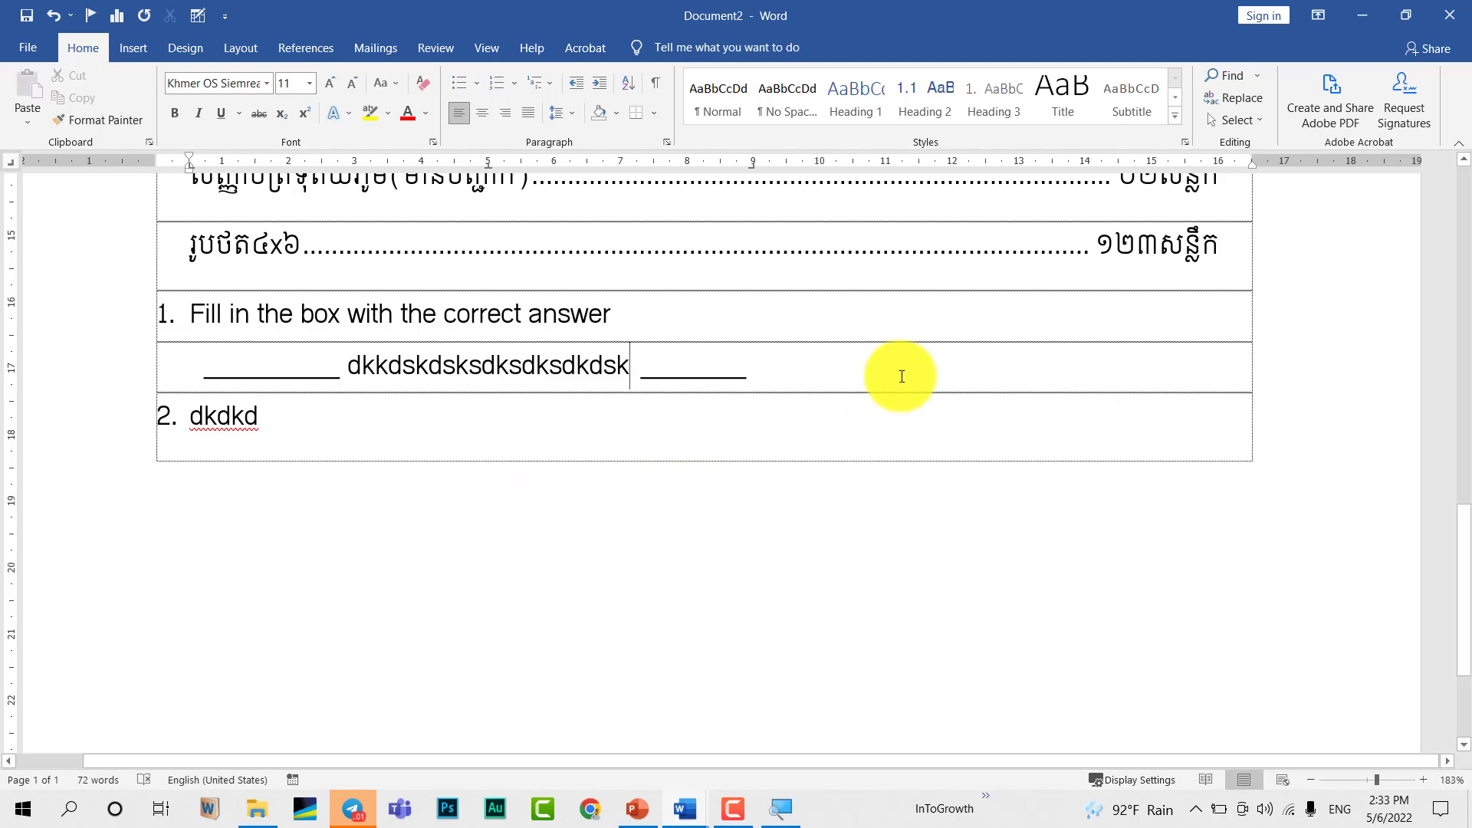
Step: Delete the fill-in question, its answer line and the dkdkd item
{"action": "left_click", "coordinate": [789, 359]}
{"action": "left_click_drag", "start_coordinate": [789, 358], "coordinate": [181, 312]}
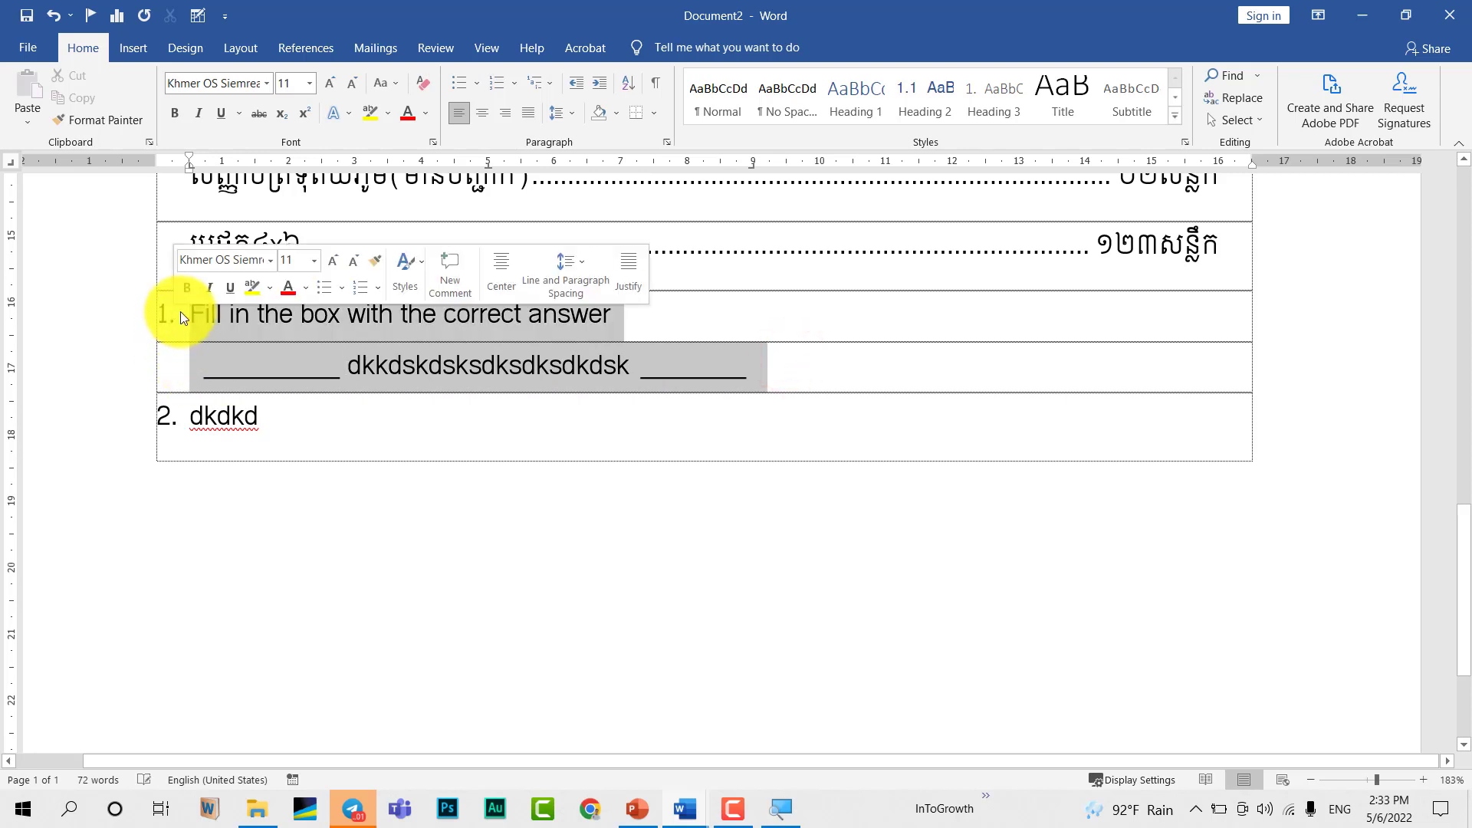
{"action": "key", "text": "BackSpace"}
{"action": "left_click_drag", "start_coordinate": [302, 332], "coordinate": [148, 306]}
{"action": "key", "text": "BackSpace"}
{"action": "key", "text": "BackSpace"}
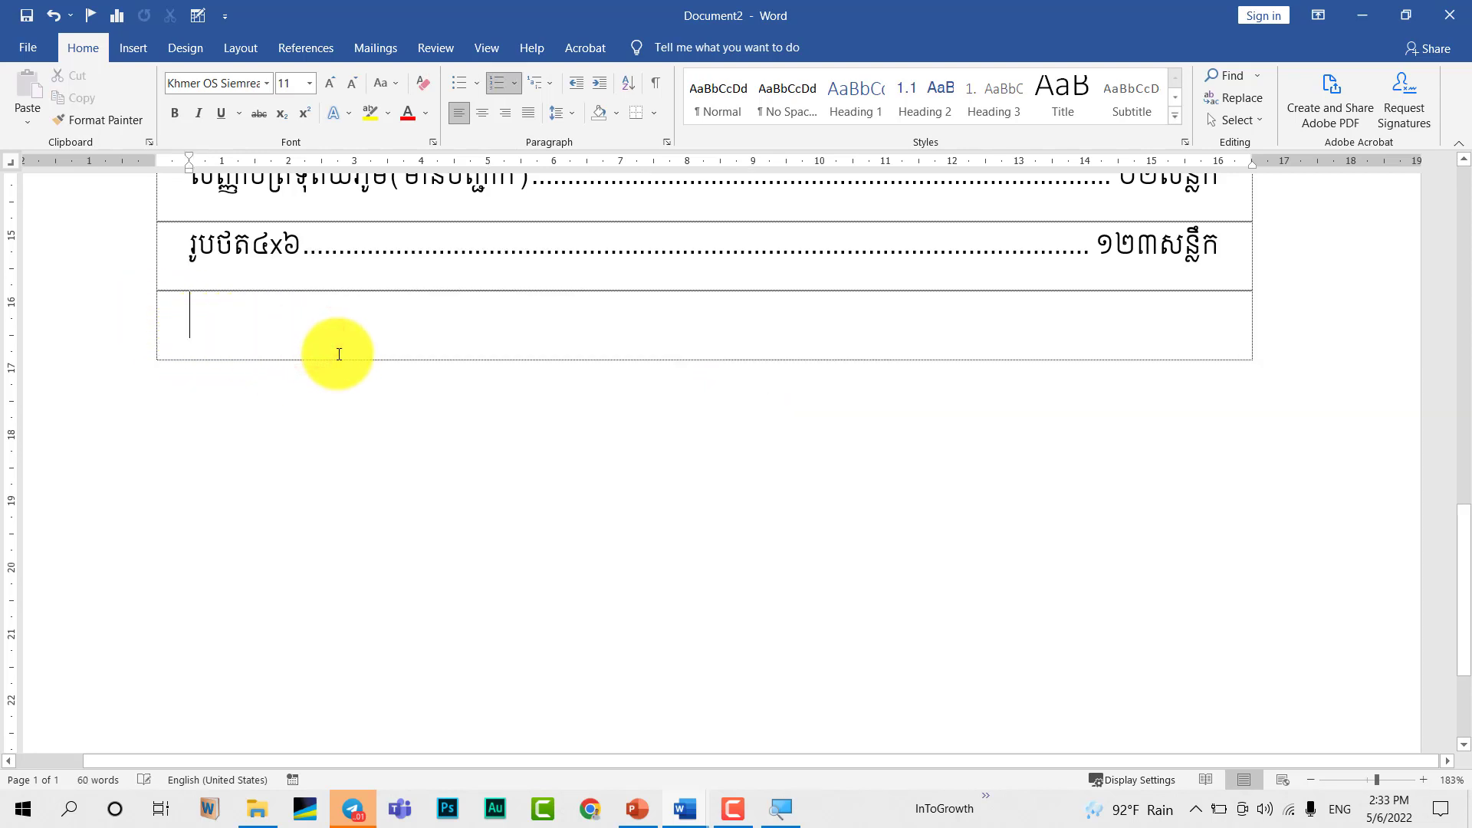
Step: Return to the top and switch to PowerPoint's 'Adding Tab Stops' slide
{"action": "scroll", "coordinate": [337, 352], "scroll_direction": "up", "scroll_amount": 1}
{"action": "scroll", "coordinate": [361, 361], "scroll_direction": "up", "scroll_amount": 4}
{"action": "scroll", "coordinate": [368, 361], "scroll_direction": "up", "scroll_amount": 3}
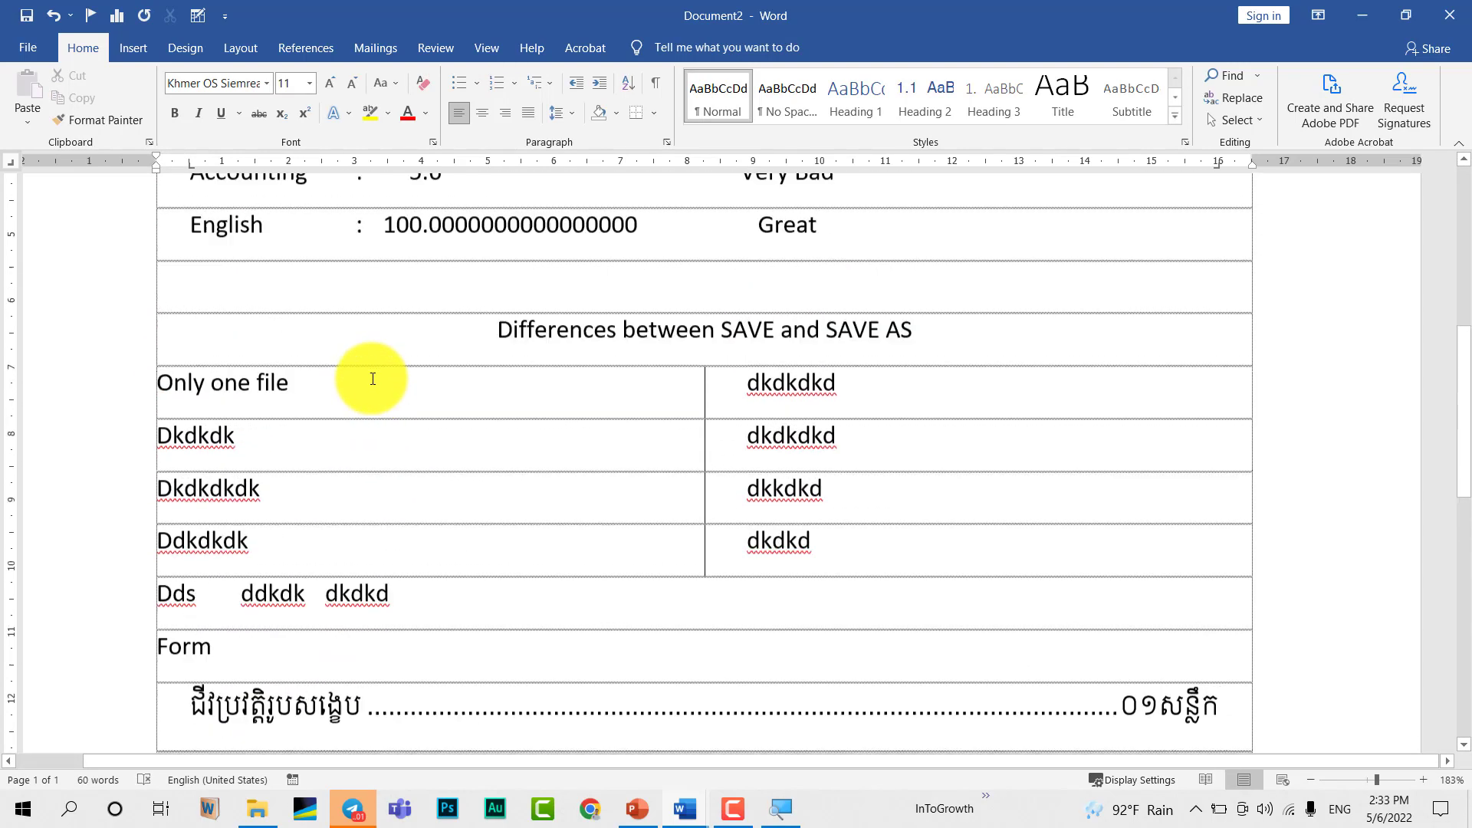
{"action": "scroll", "coordinate": [371, 377], "scroll_direction": "up", "scroll_amount": 2}
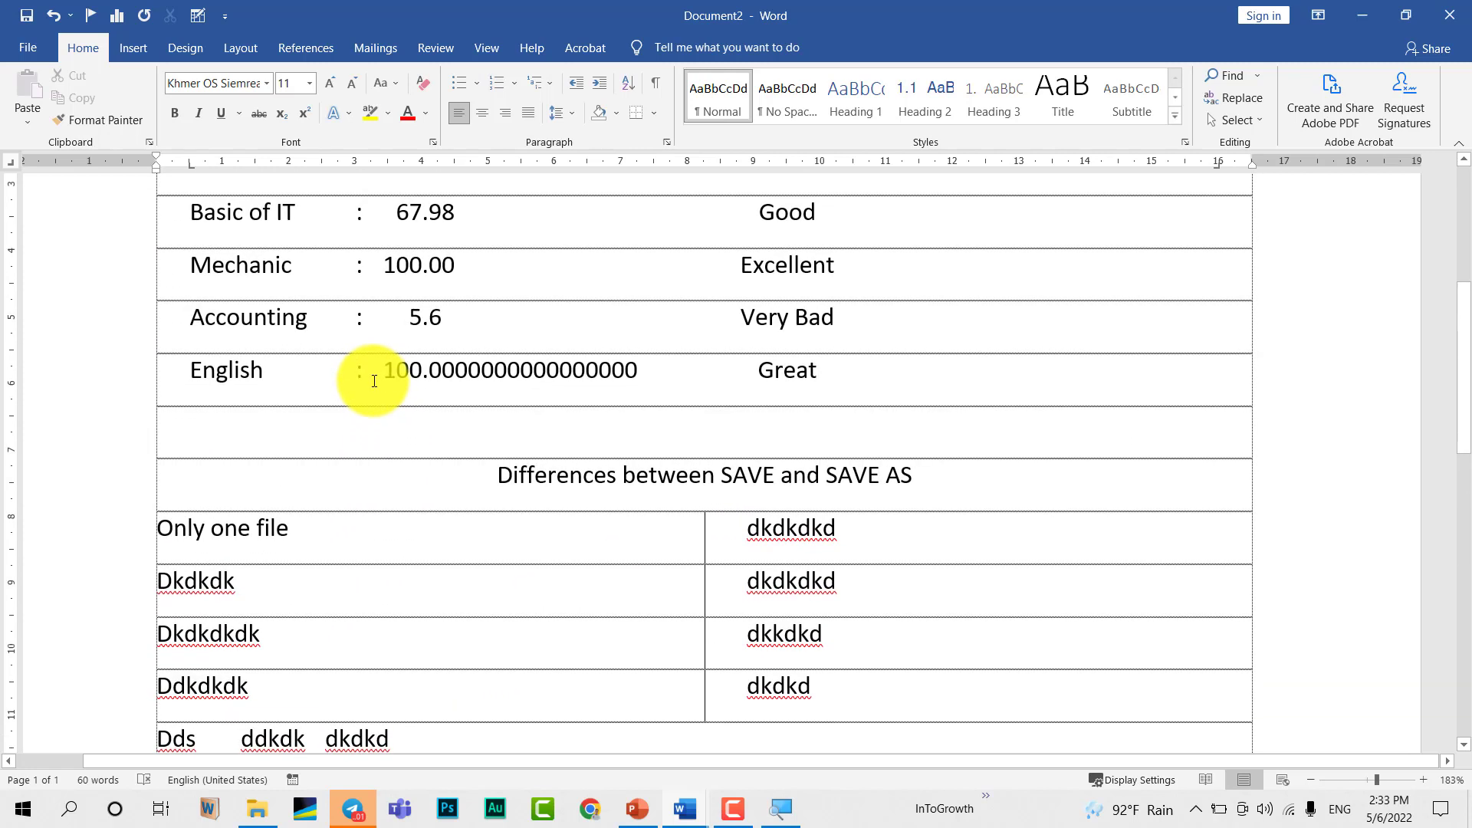
{"action": "key", "text": "alt+Tab"}
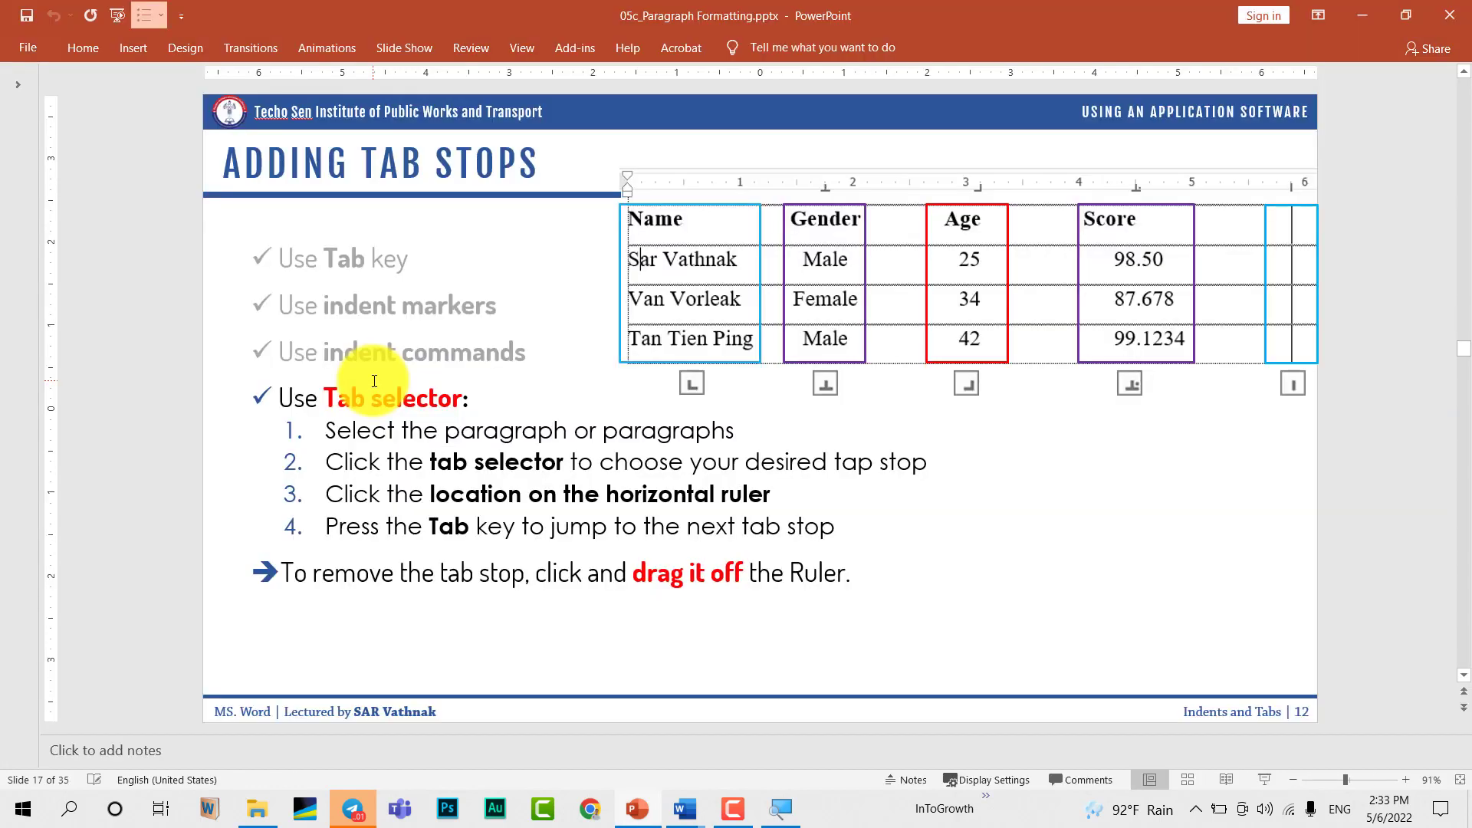
Step: Scroll the PowerPoint deck to slide 27 (Lists), then return to Word's Document2
{"action": "scroll", "coordinate": [374, 381], "scroll_direction": "down", "scroll_amount": 1}
{"action": "scroll", "coordinate": [374, 381], "scroll_direction": "down", "scroll_amount": 1}
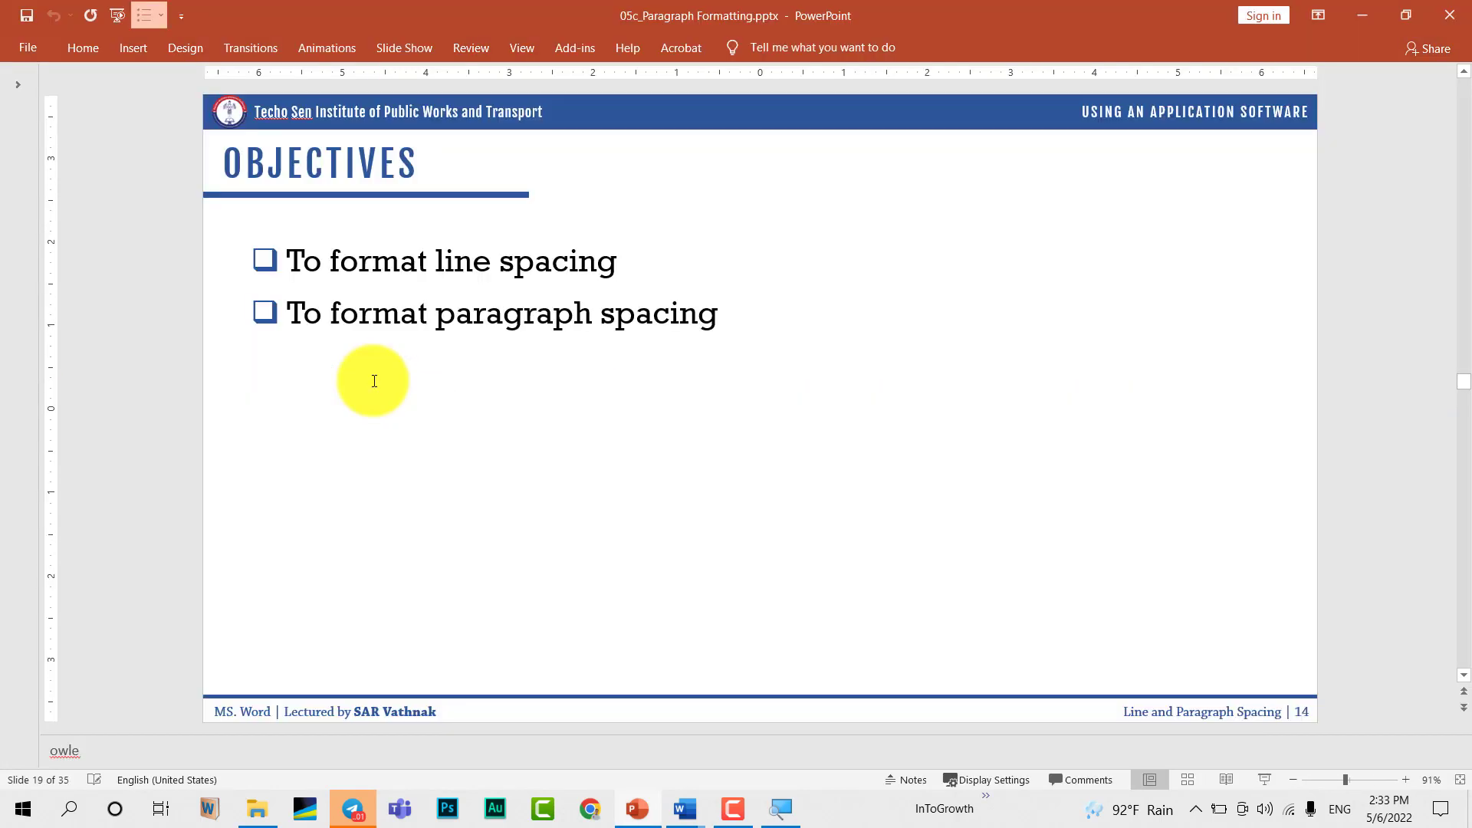
{"action": "scroll", "coordinate": [374, 381], "scroll_direction": "down", "scroll_amount": 2}
{"action": "scroll", "coordinate": [374, 381], "scroll_direction": "down", "scroll_amount": 3}
{"action": "scroll", "coordinate": [375, 381], "scroll_direction": "down", "scroll_amount": 1}
{"action": "scroll", "coordinate": [374, 381], "scroll_direction": "down", "scroll_amount": 3}
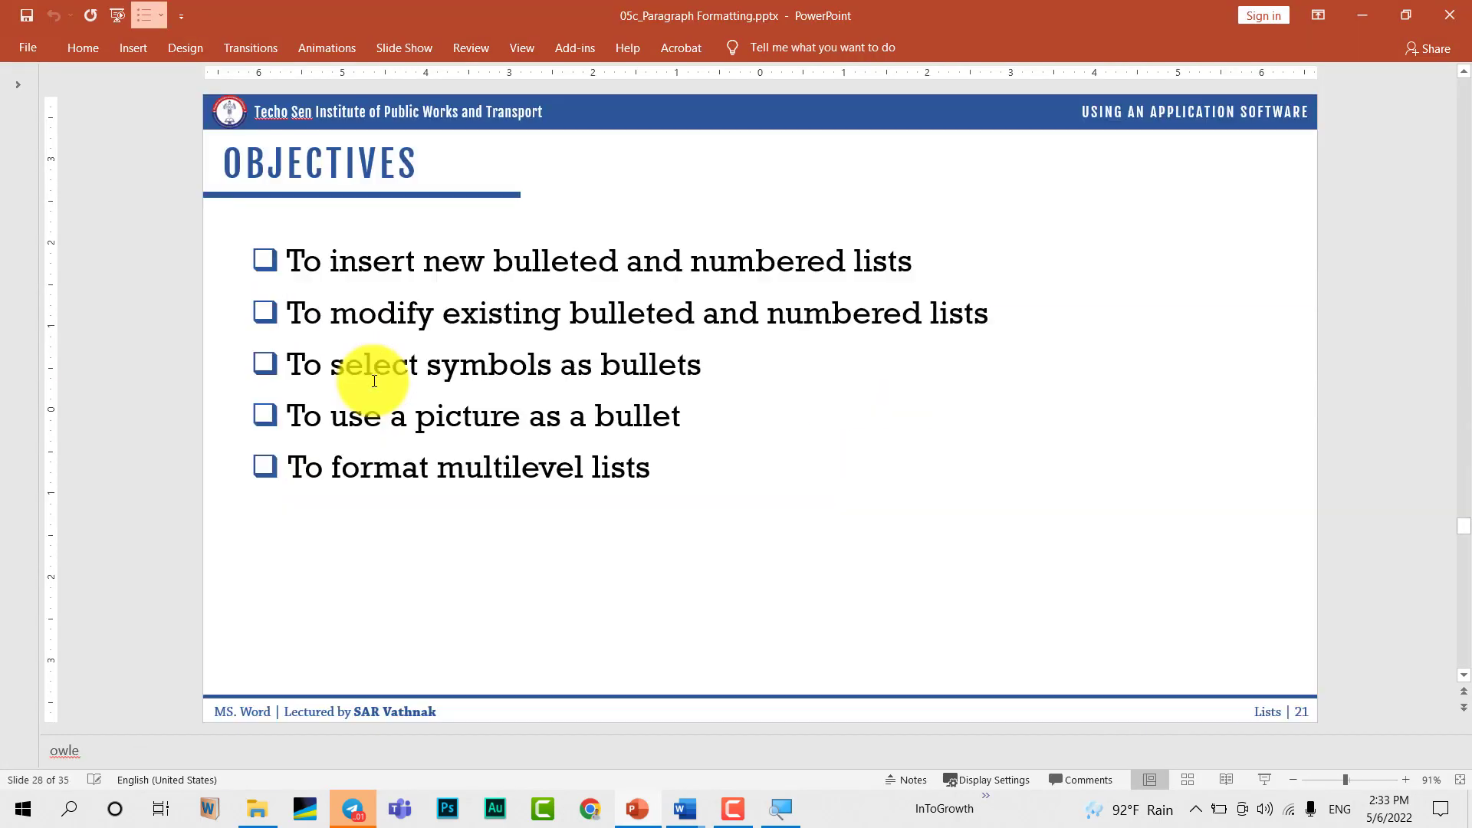
{"action": "scroll", "coordinate": [374, 381], "scroll_direction": "down", "scroll_amount": 2}
{"action": "scroll", "coordinate": [374, 381], "scroll_direction": "down", "scroll_amount": 2}
{"action": "scroll", "coordinate": [374, 381], "scroll_direction": "up", "scroll_amount": 3}
{"action": "scroll", "coordinate": [374, 381], "scroll_direction": "up", "scroll_amount": 1}
{"action": "scroll", "coordinate": [374, 381], "scroll_direction": "up", "scroll_amount": 1}
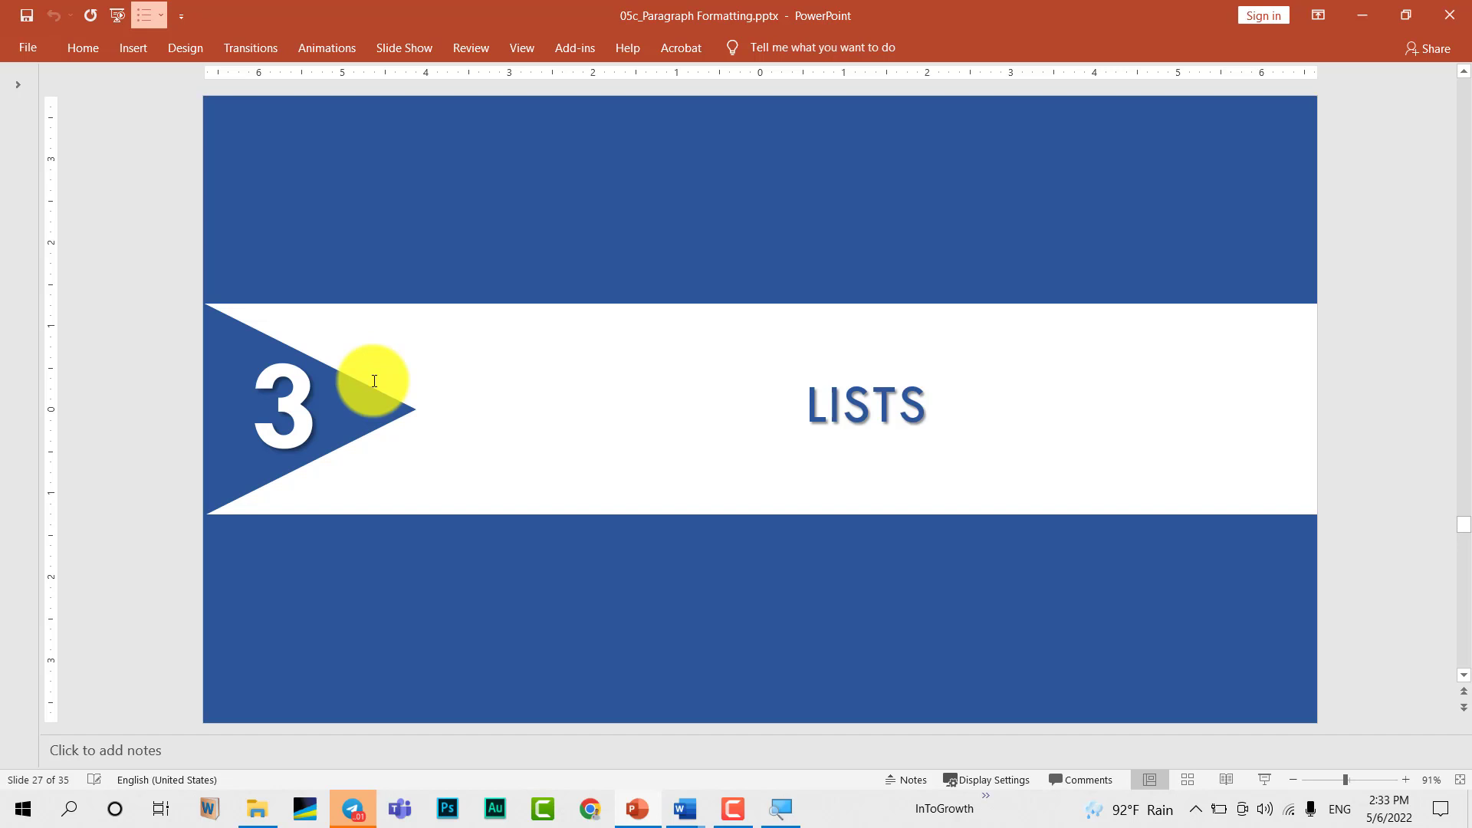
{"action": "key", "text": "alt+Tab"}
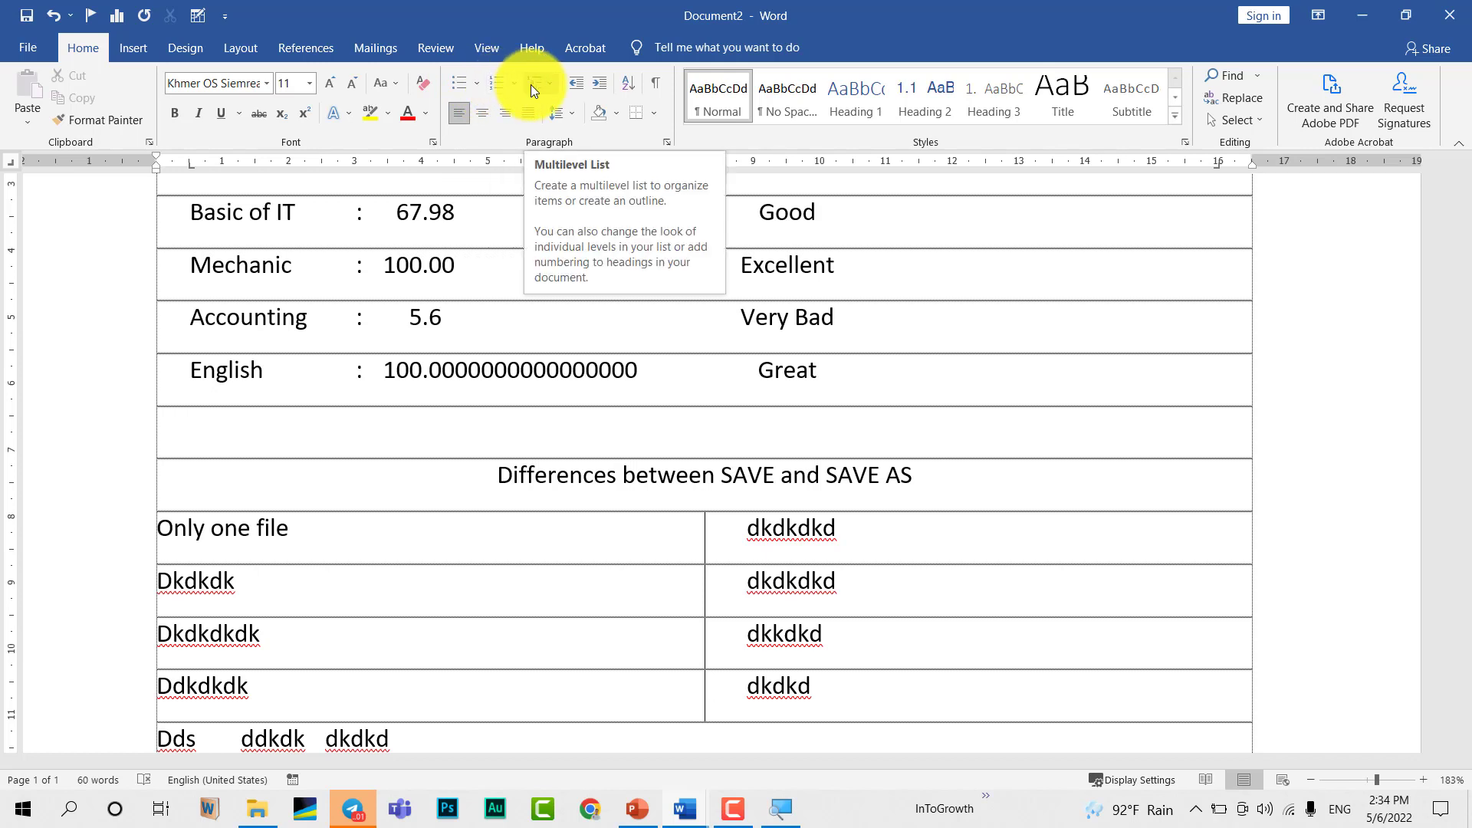
{"action": "scroll", "coordinate": [460, 368], "scroll_direction": "down", "scroll_amount": 2}
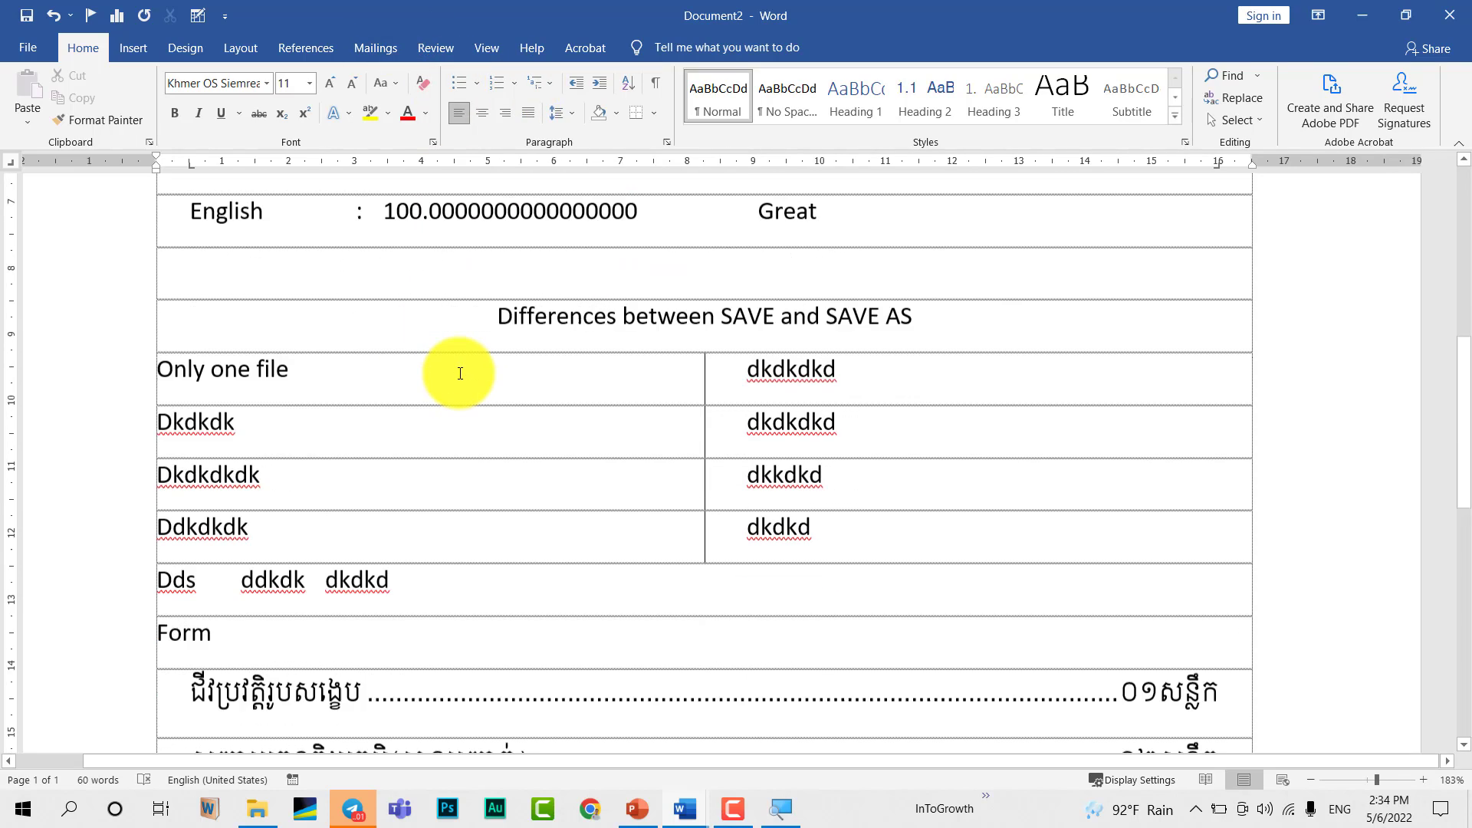
{"action": "scroll", "coordinate": [480, 355], "scroll_direction": "down", "scroll_amount": 1}
{"action": "scroll", "coordinate": [492, 325], "scroll_direction": "down", "scroll_amount": 1}
{"action": "scroll", "coordinate": [492, 325], "scroll_direction": "down", "scroll_amount": 1}
{"action": "scroll", "coordinate": [526, 312], "scroll_direction": "down", "scroll_amount": 1}
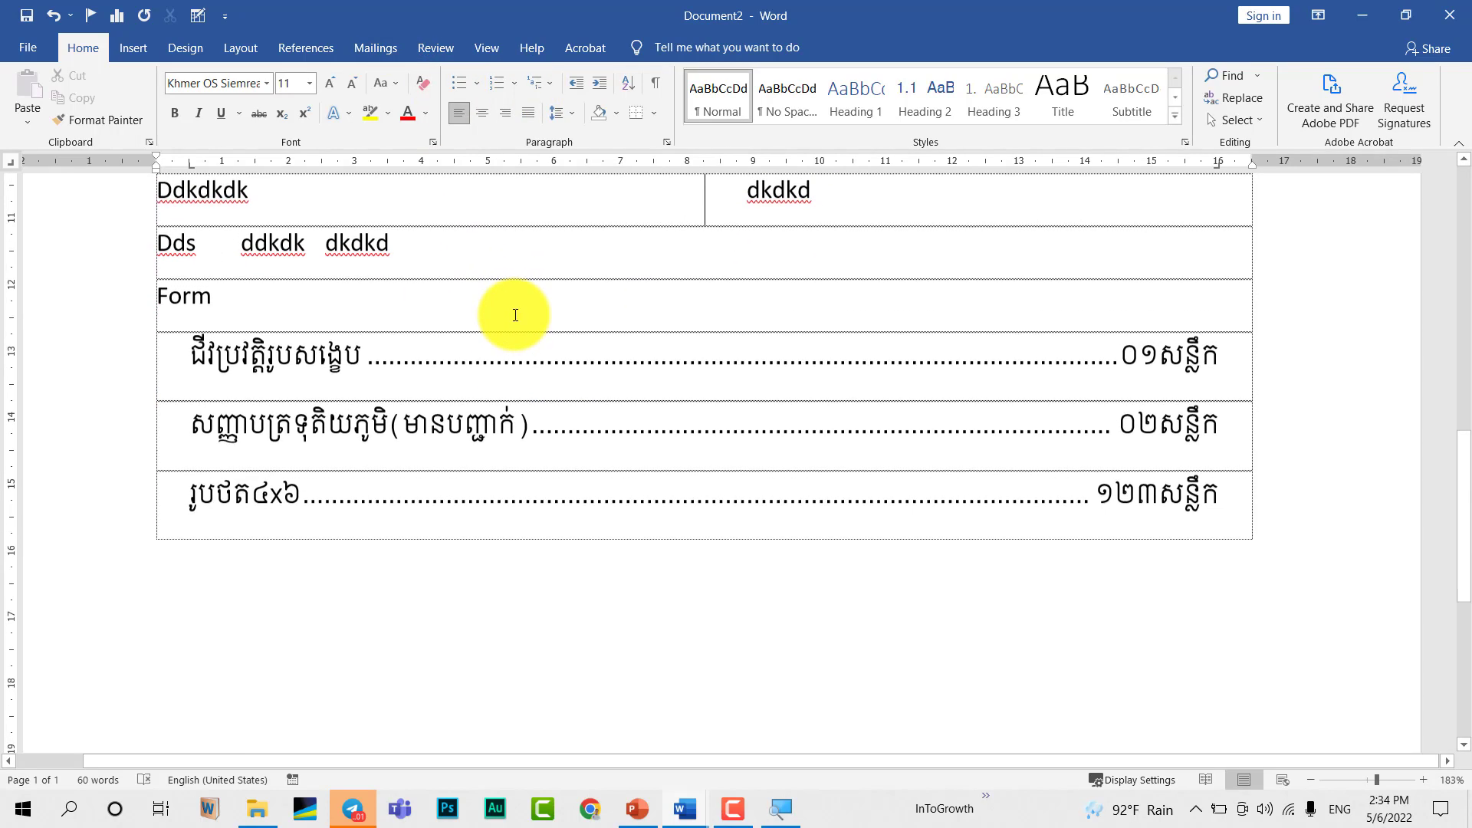
{"action": "scroll", "coordinate": [511, 321], "scroll_direction": "up", "scroll_amount": 1}
{"action": "scroll", "coordinate": [511, 321], "scroll_direction": "up", "scroll_amount": 1}
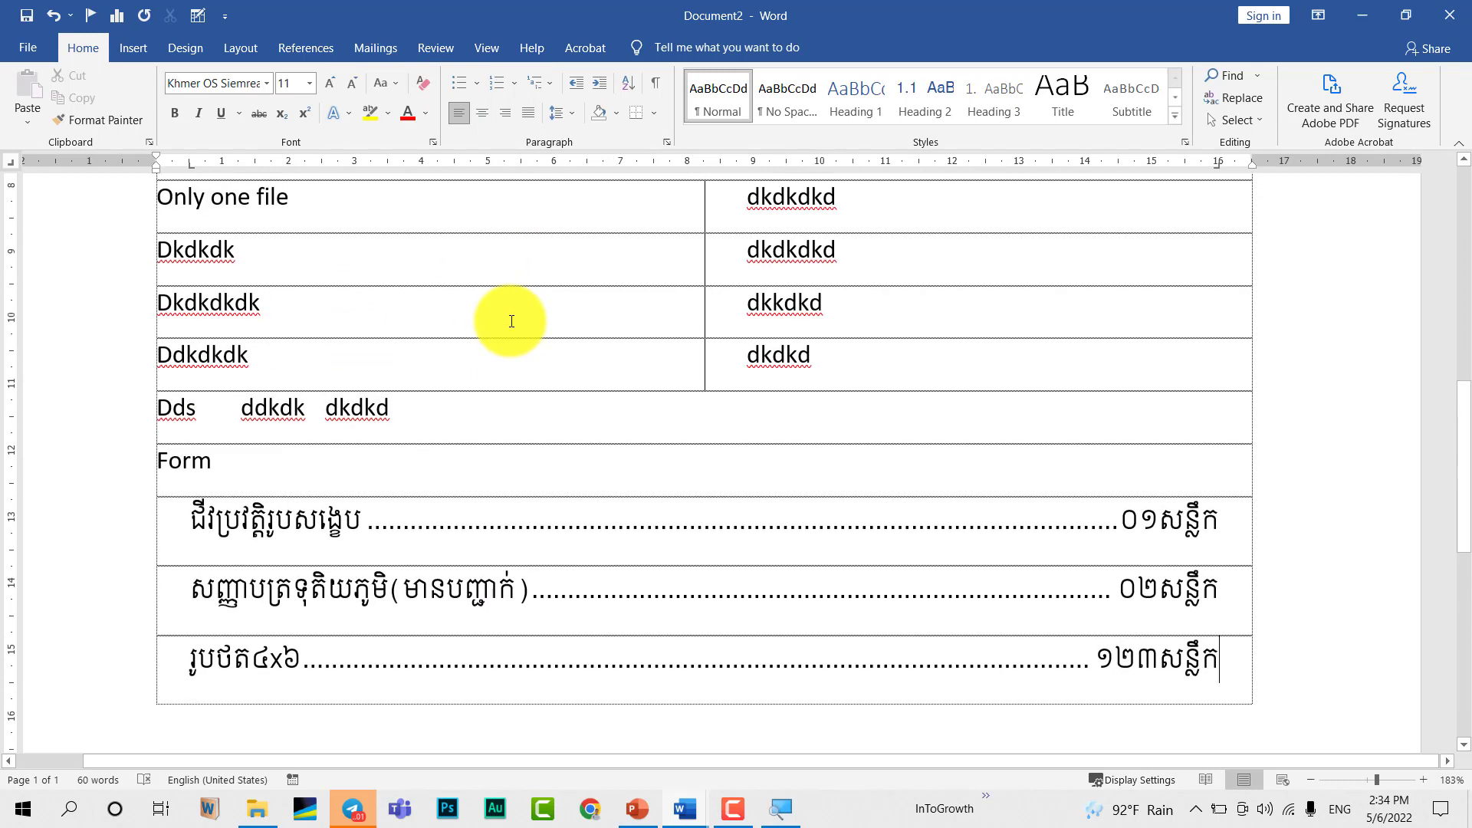